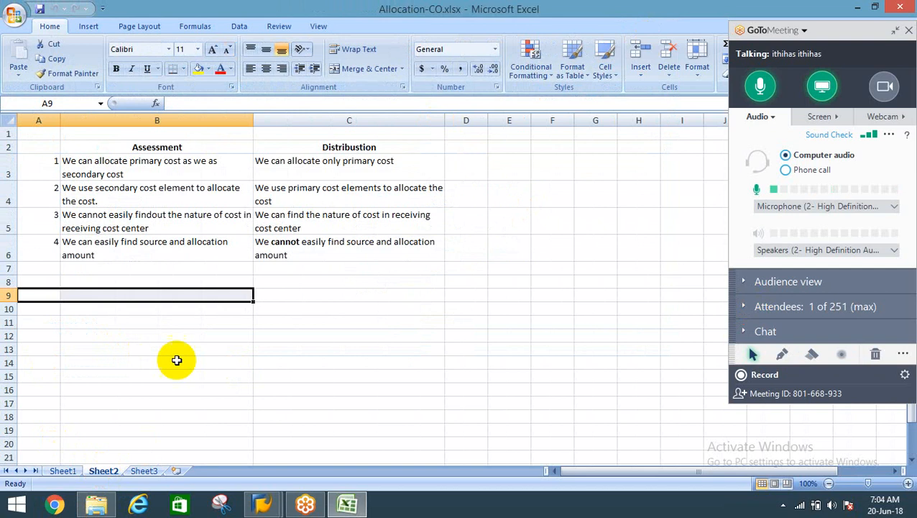
{"action": "mouse_move", "coordinate": [308, 501]}
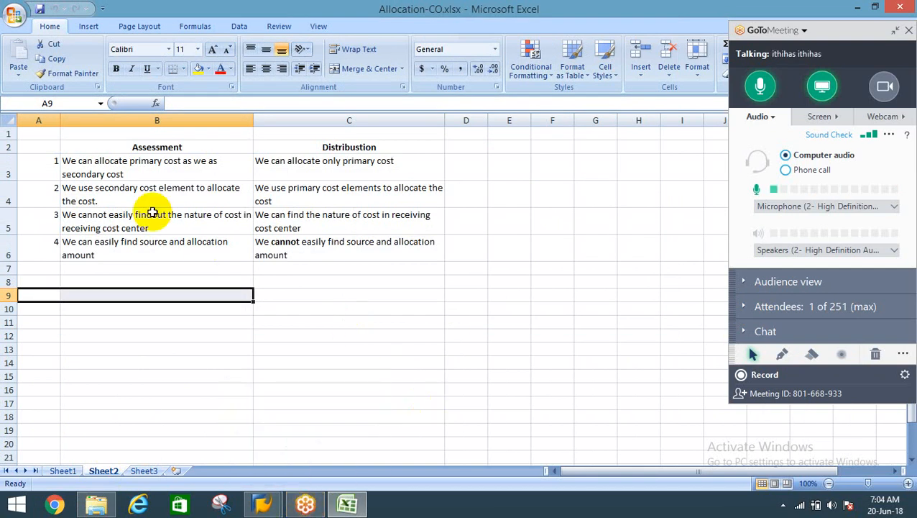
{"action": "left_click", "coordinate": [78, 348]}
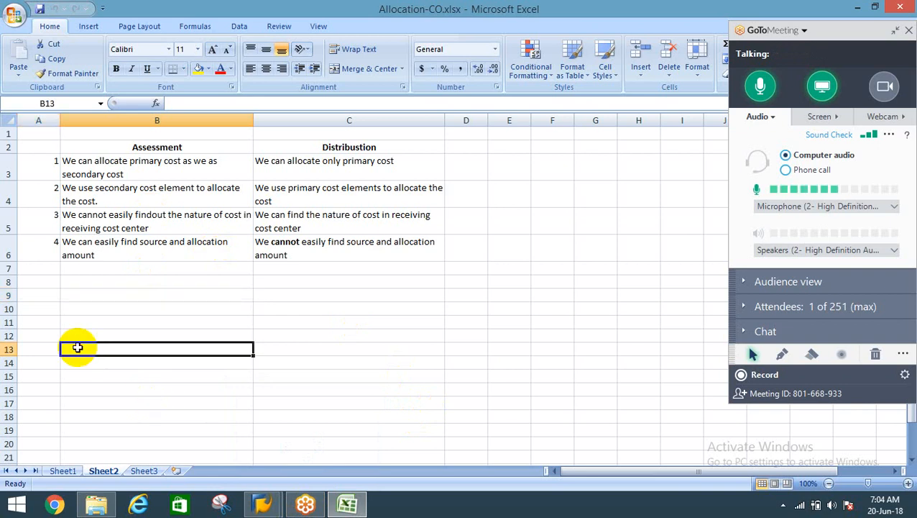
{"action": "left_click", "coordinate": [104, 280]}
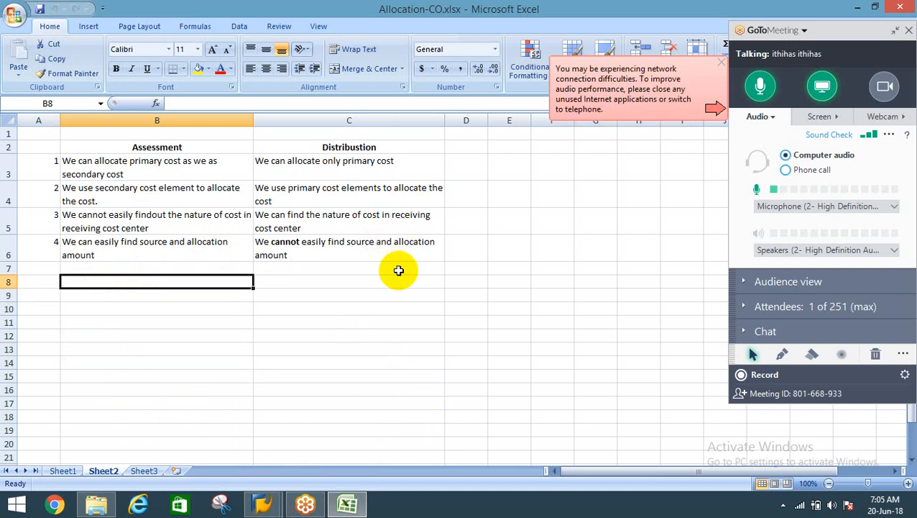
Dismiss the network connection warning and collapse the GoToMeeting control panel to uncover the worksheet.
{"action": "left_click", "coordinate": [720, 62]}
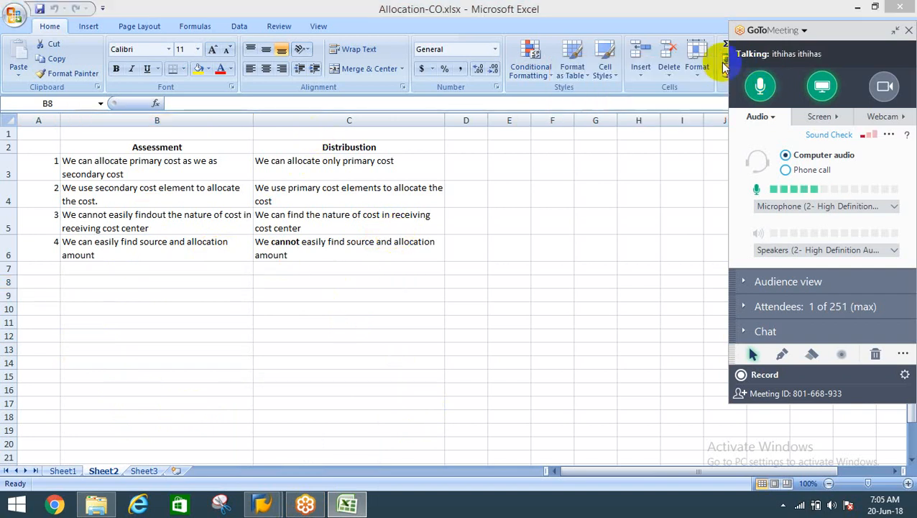
{"action": "left_click", "coordinate": [339, 149]}
{"action": "left_click", "coordinate": [896, 32]}
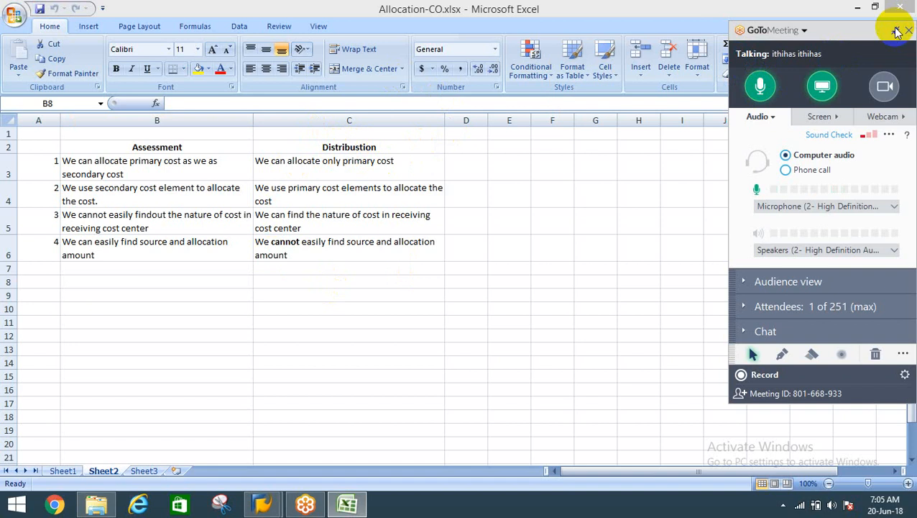
Review the four points listed under Distribustion in cells C3 to C6.
{"action": "left_click", "coordinate": [329, 164]}
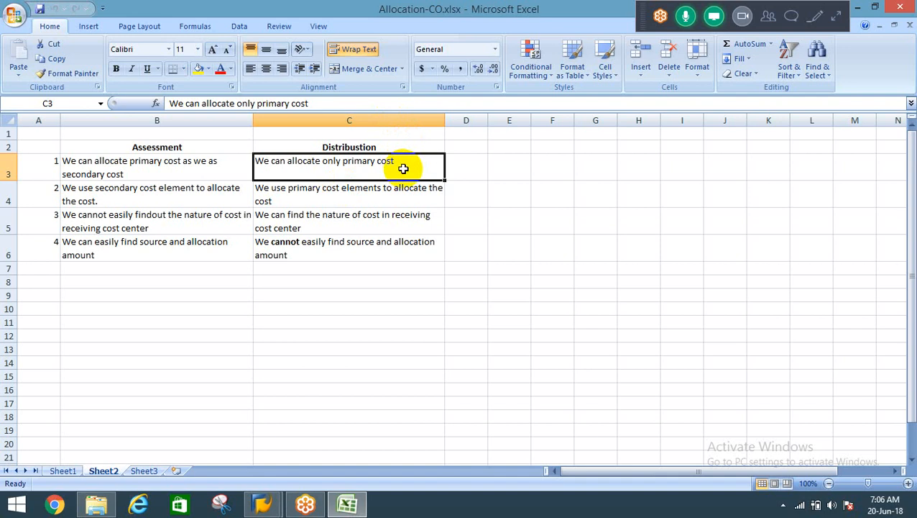
{"action": "left_click", "coordinate": [340, 199]}
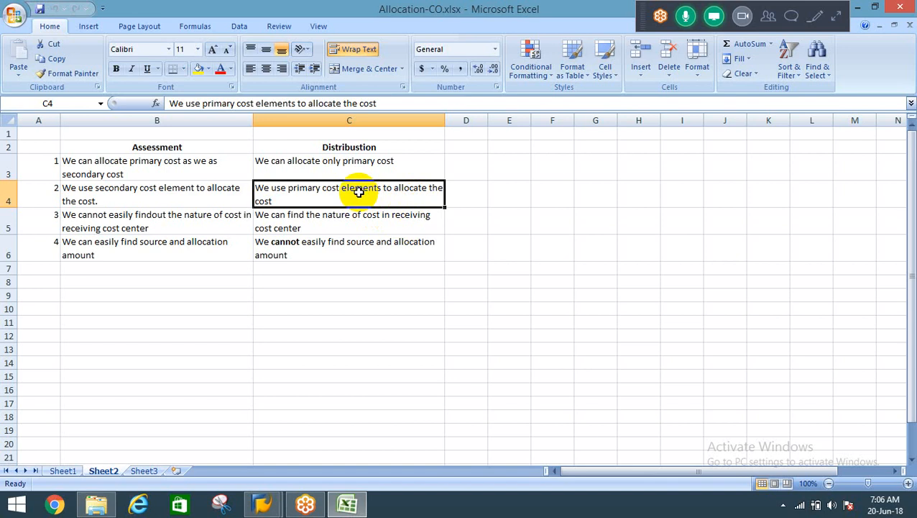
{"action": "left_click", "coordinate": [322, 223]}
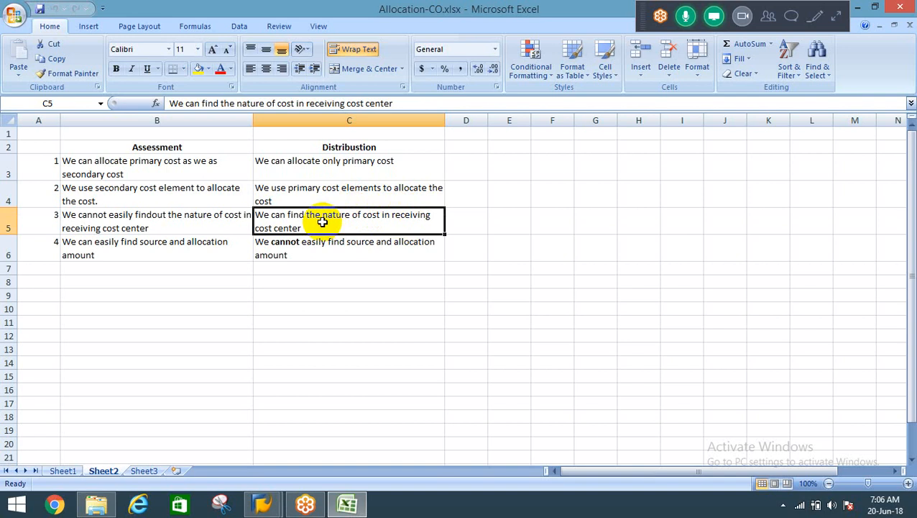
{"action": "left_click", "coordinate": [361, 249]}
{"action": "left_click", "coordinate": [314, 189]}
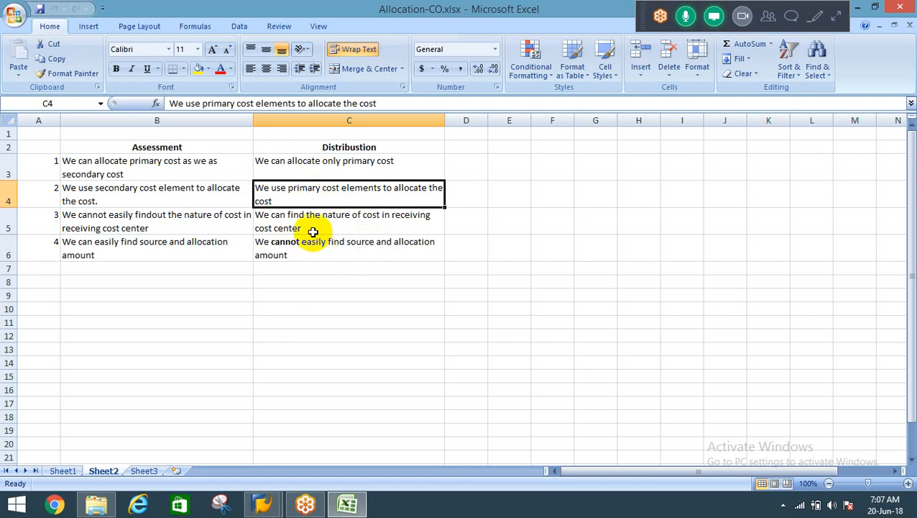
{"action": "left_click", "coordinate": [304, 222]}
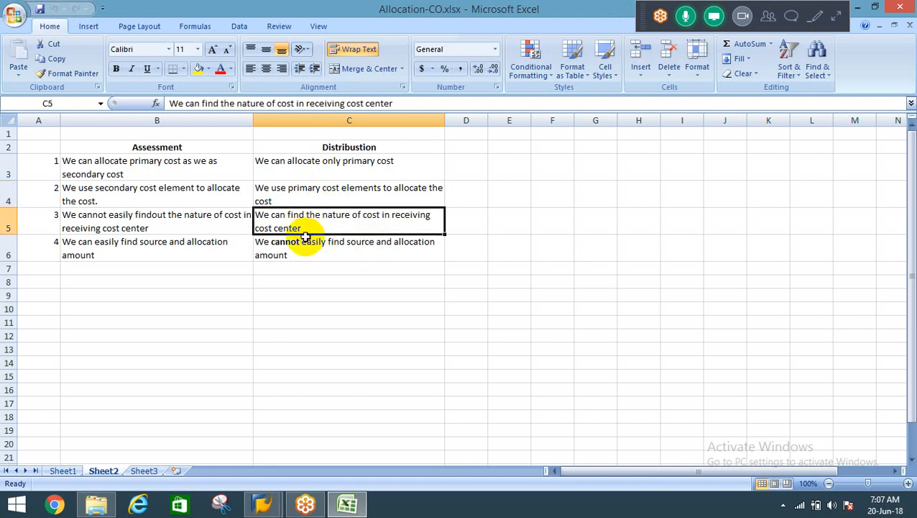
{"action": "left_click", "coordinate": [307, 250]}
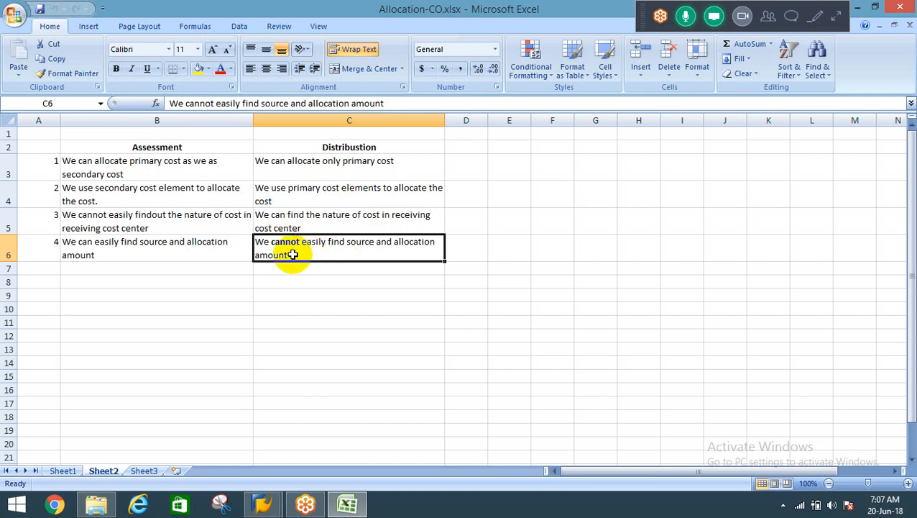
Examine the Assessment points in B4 to B6 and compare the source and allocation amount point with its Distribustion counterpart.
{"action": "double_click", "coordinate": [179, 249]}
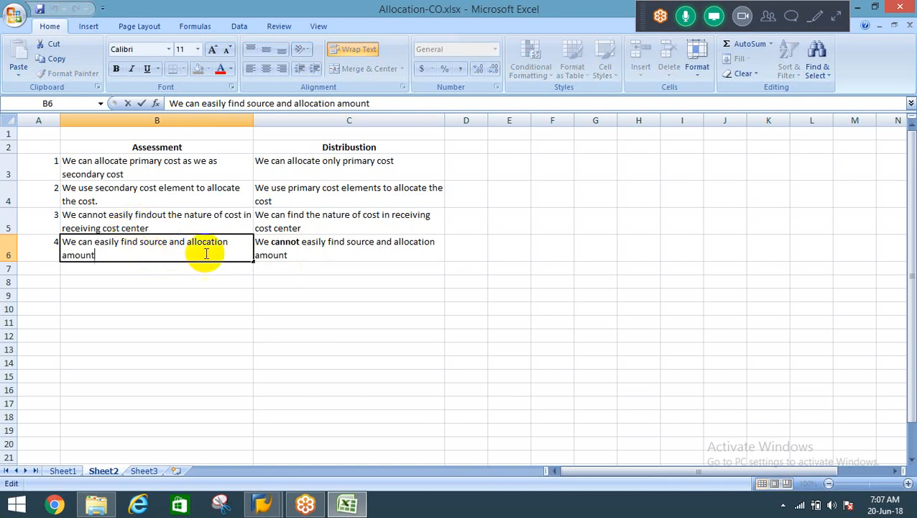
{"action": "key", "text": "Escape"}
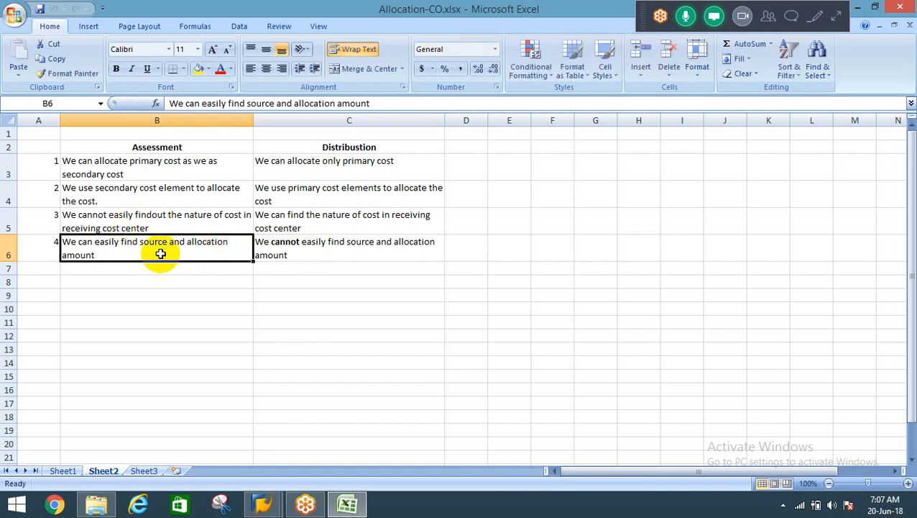
{"action": "left_click", "coordinate": [120, 194]}
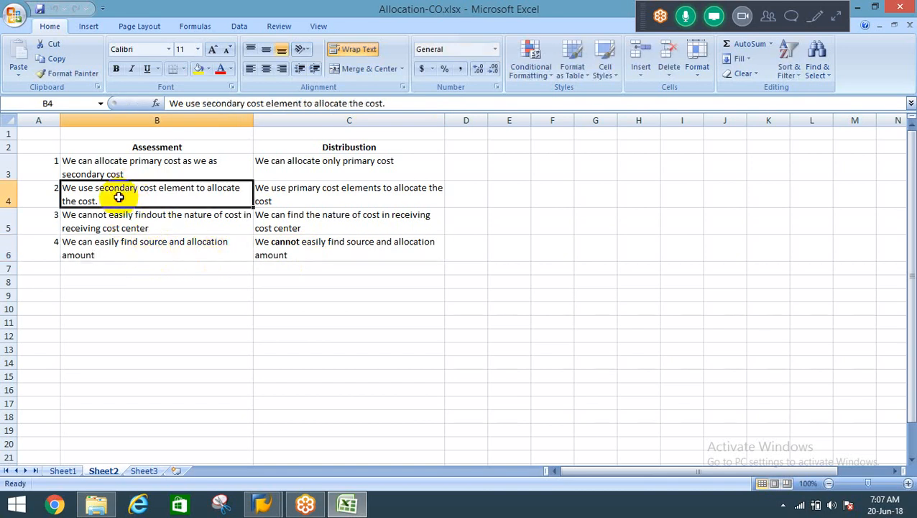
{"action": "left_click", "coordinate": [100, 248]}
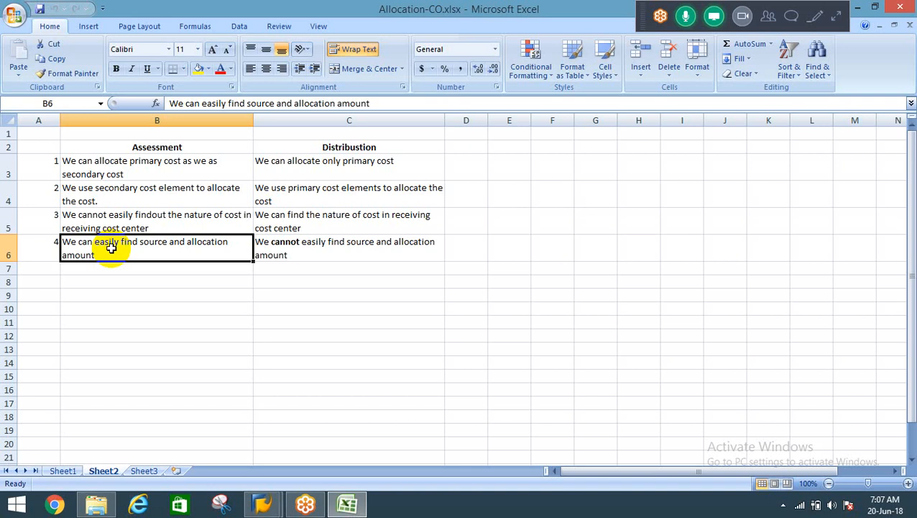
{"action": "left_click", "coordinate": [289, 251]}
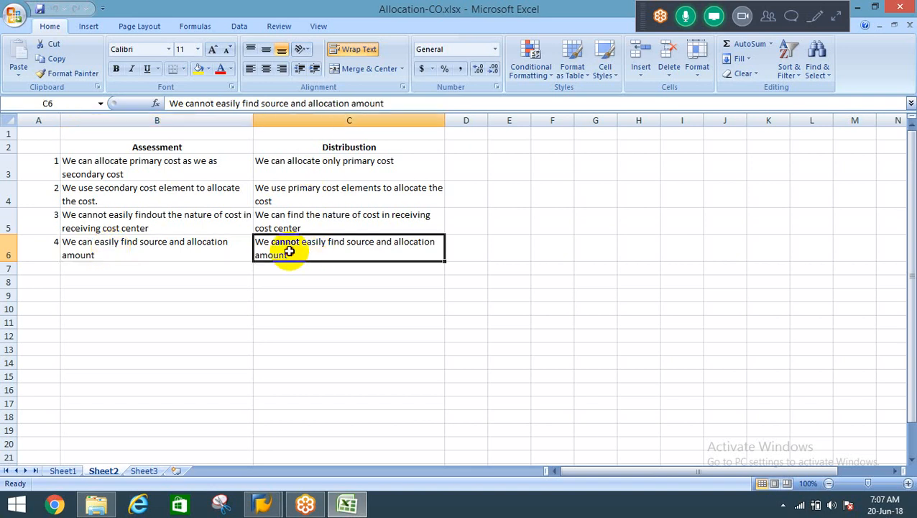
{"action": "left_click", "coordinate": [79, 298]}
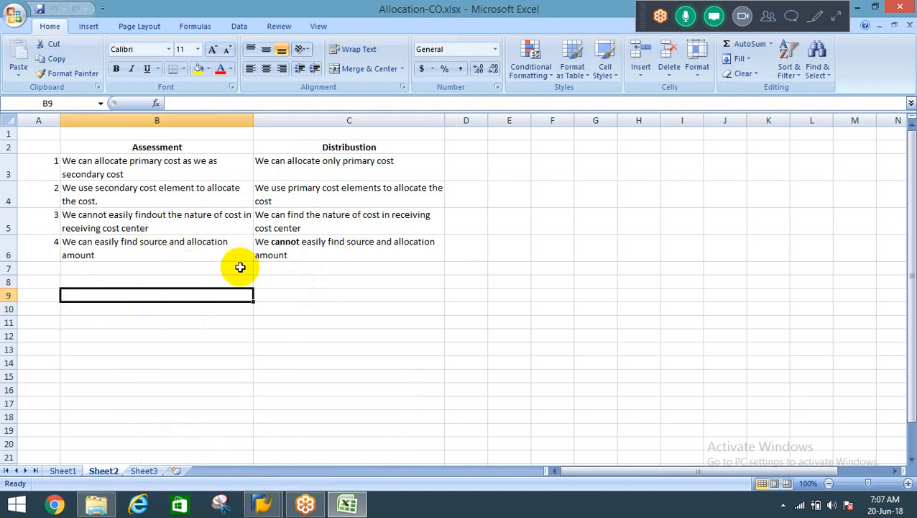
{"action": "left_click", "coordinate": [170, 223]}
{"action": "left_click_drag", "start_coordinate": [170, 222], "coordinate": [180, 236]}
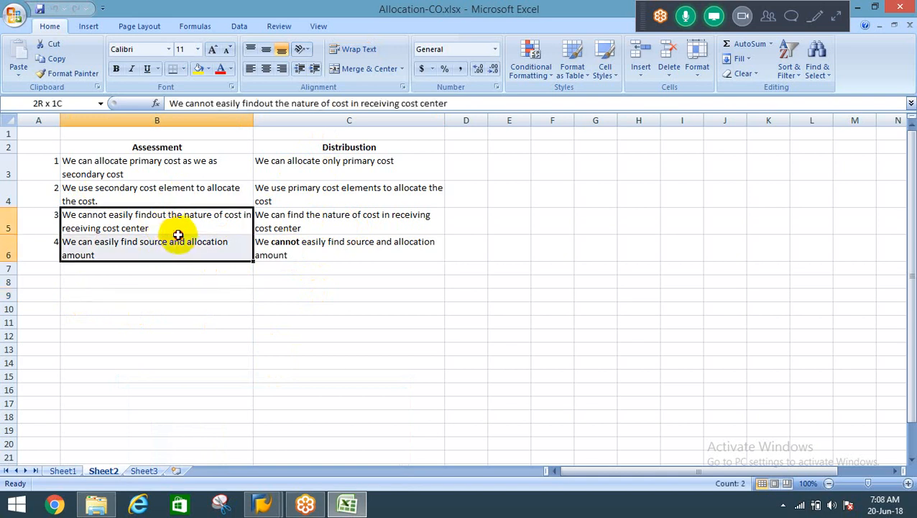
Compare Assessment and Distribustion row by row, covering cost types, cost elements, nature of cost and traceability of the source.
{"action": "left_click", "coordinate": [298, 164]}
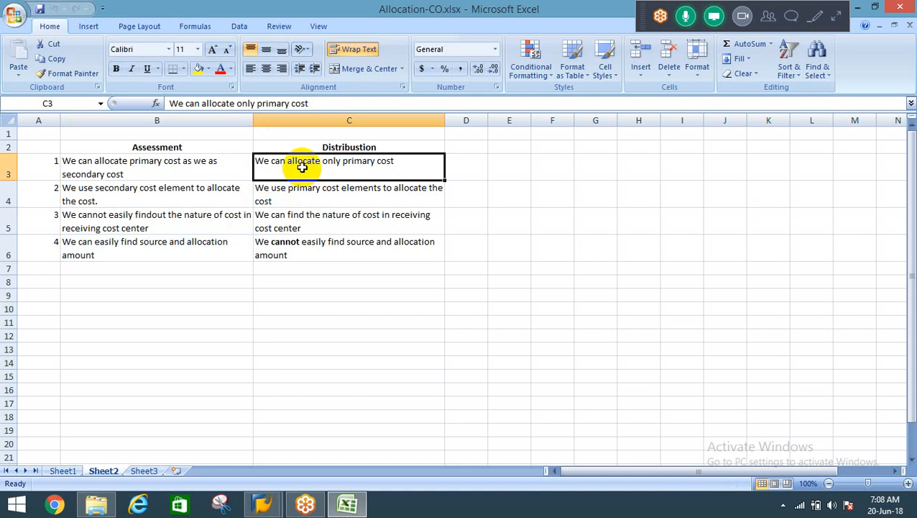
{"action": "left_click", "coordinate": [150, 163]}
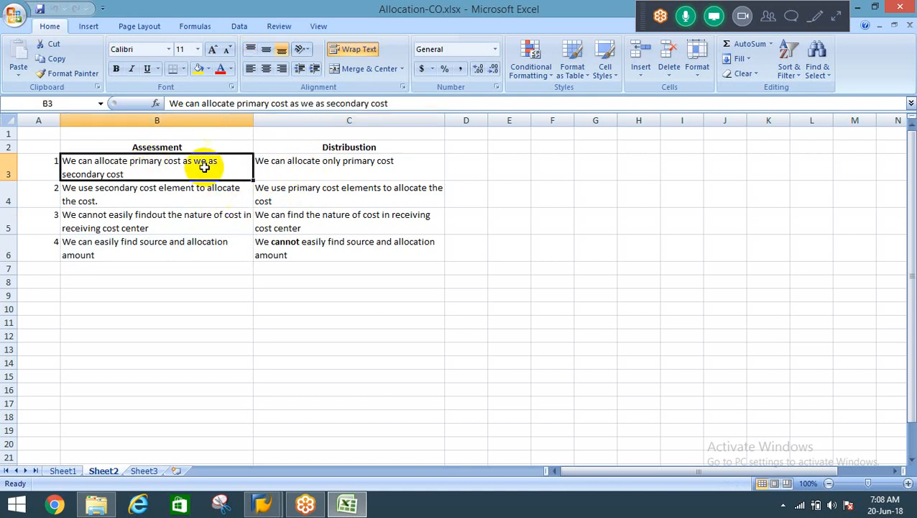
{"action": "left_click", "coordinate": [305, 172]}
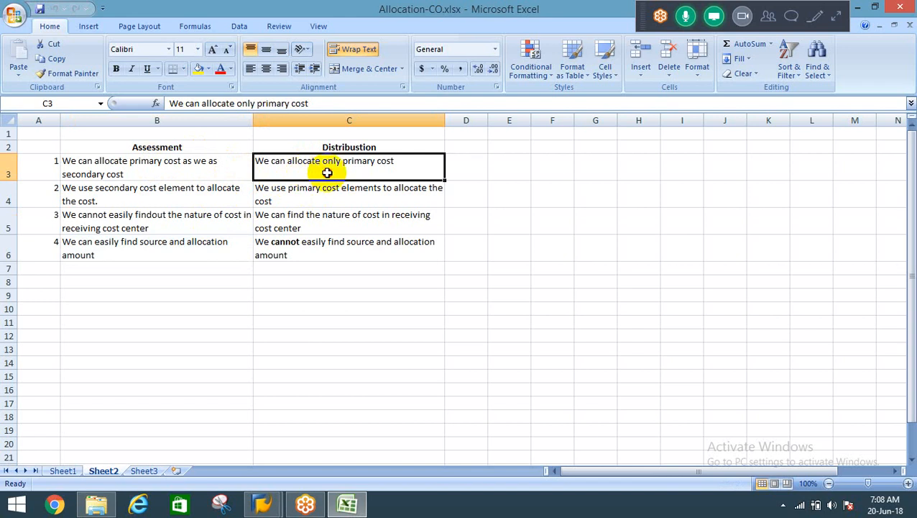
{"action": "left_click", "coordinate": [184, 165]}
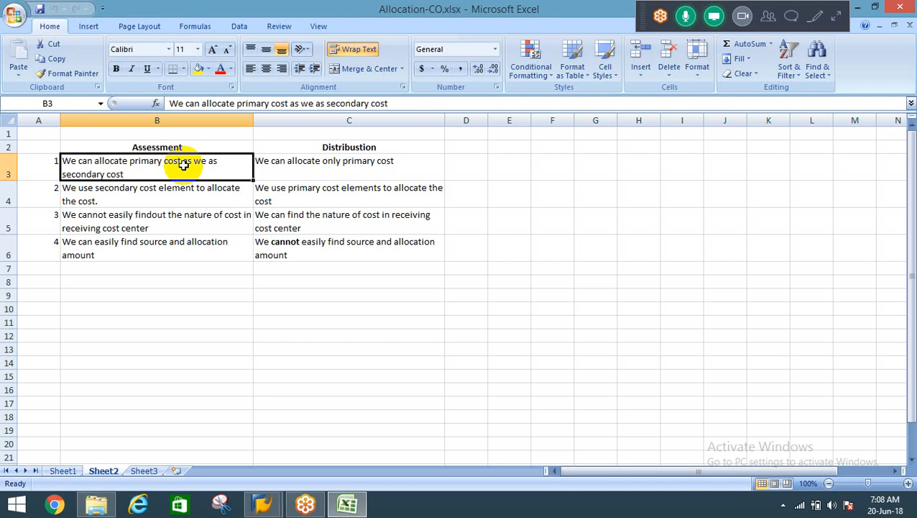
{"action": "left_click", "coordinate": [314, 198]}
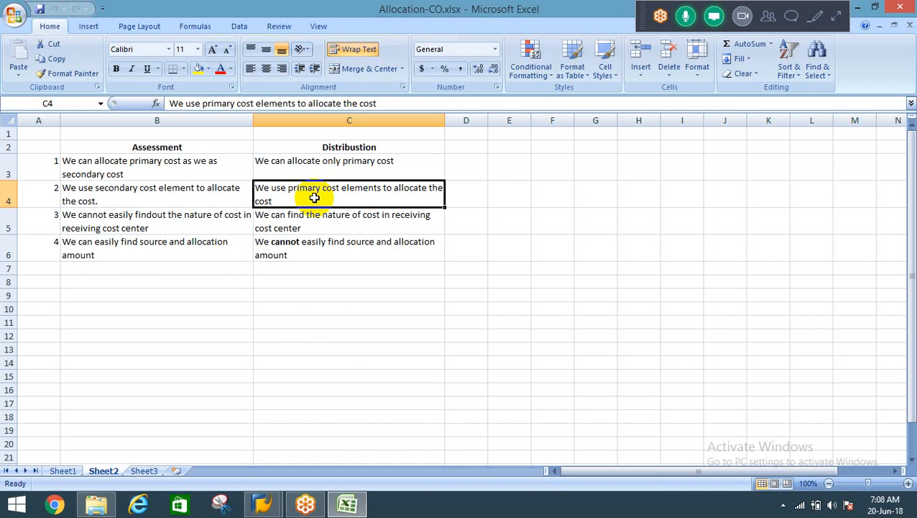
{"action": "left_click", "coordinate": [176, 190]}
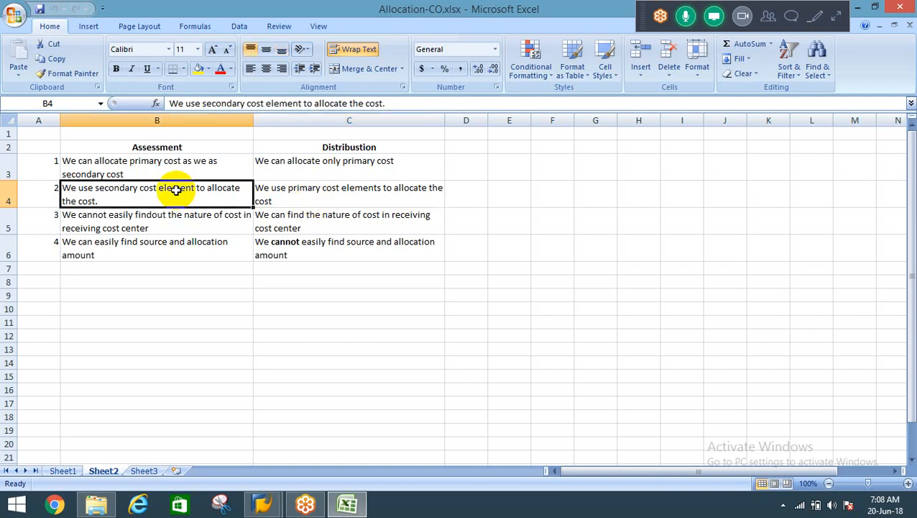
{"action": "left_click", "coordinate": [328, 219]}
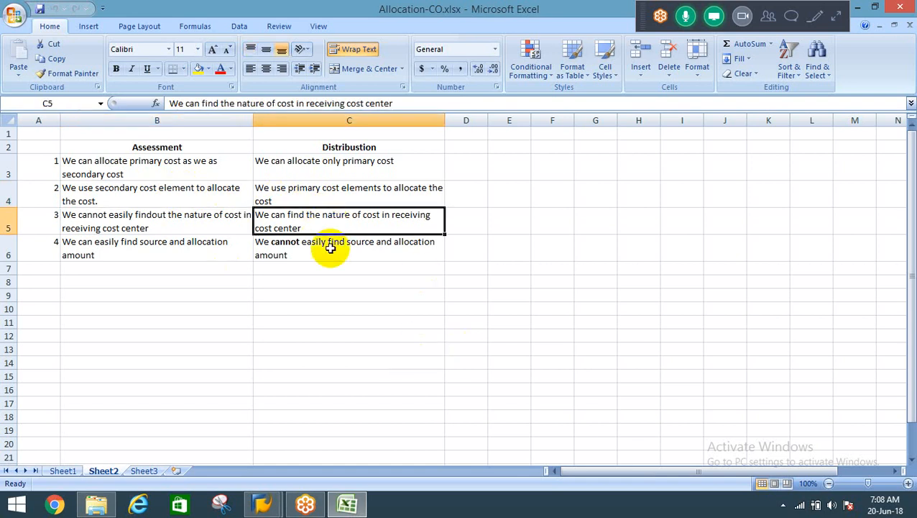
{"action": "left_click", "coordinate": [337, 189]}
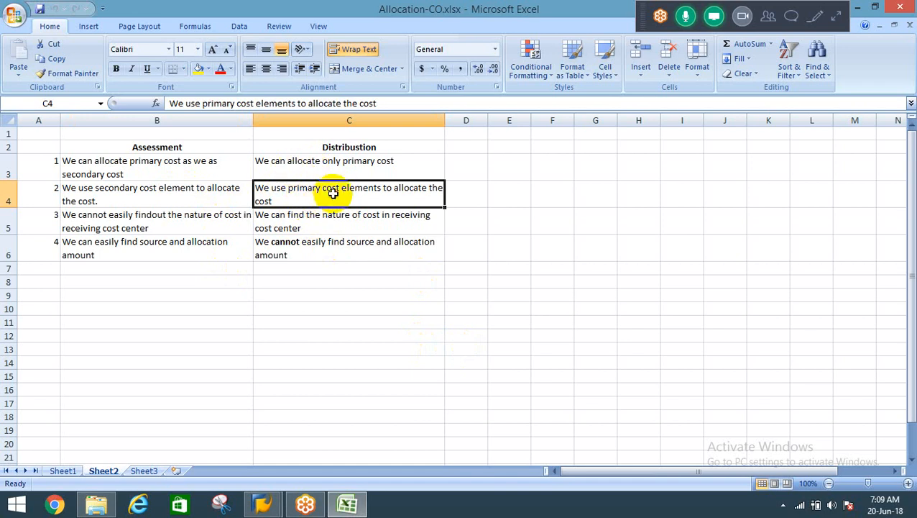
{"action": "left_click", "coordinate": [350, 228]}
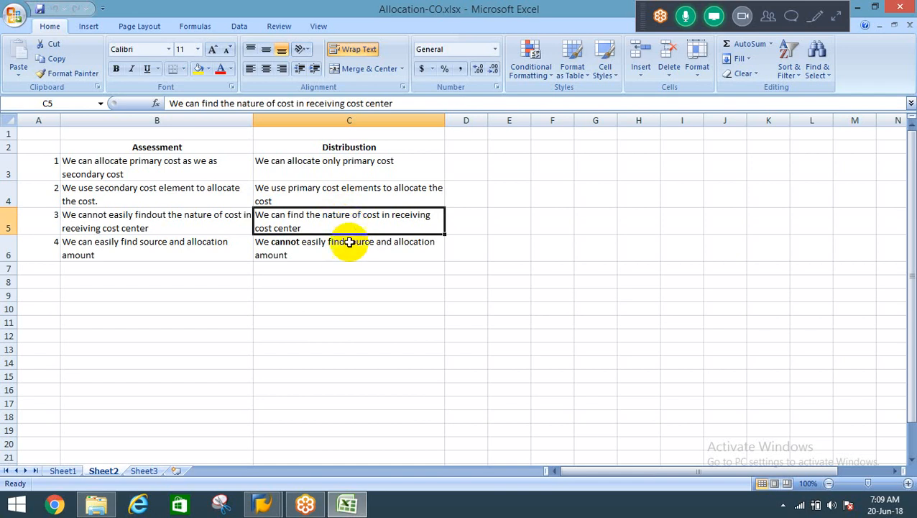
{"action": "left_click", "coordinate": [336, 250]}
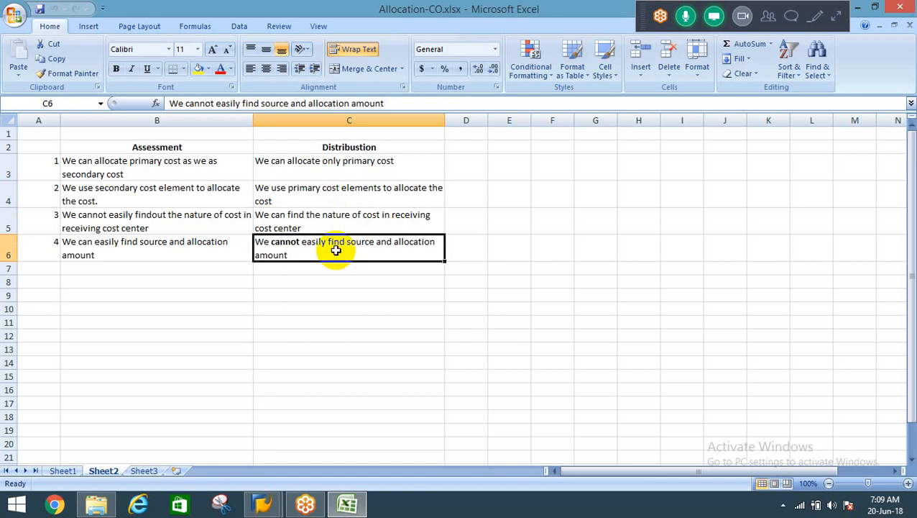
Enter the heading Canteen in cell B10 below the comparison table.
{"action": "left_click", "coordinate": [200, 312]}
{"action": "type", "text": "Canteen"}
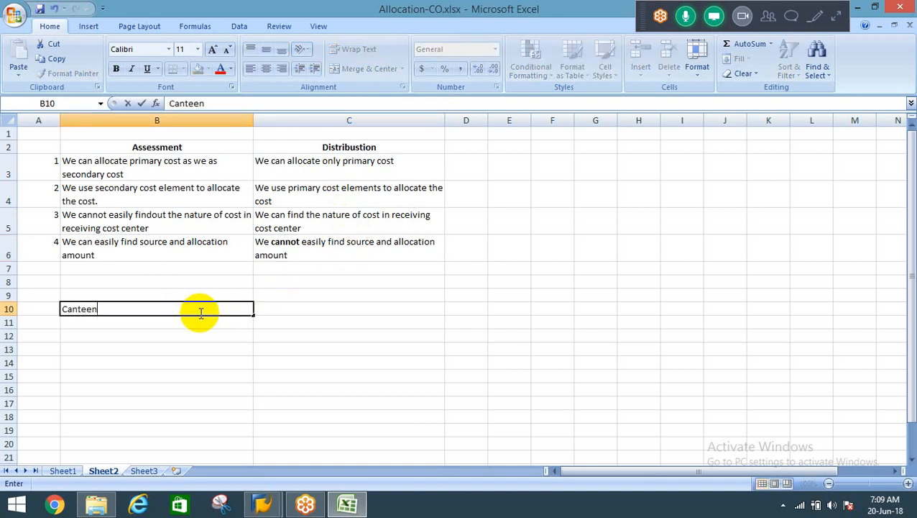
{"action": "key", "text": "Return"}
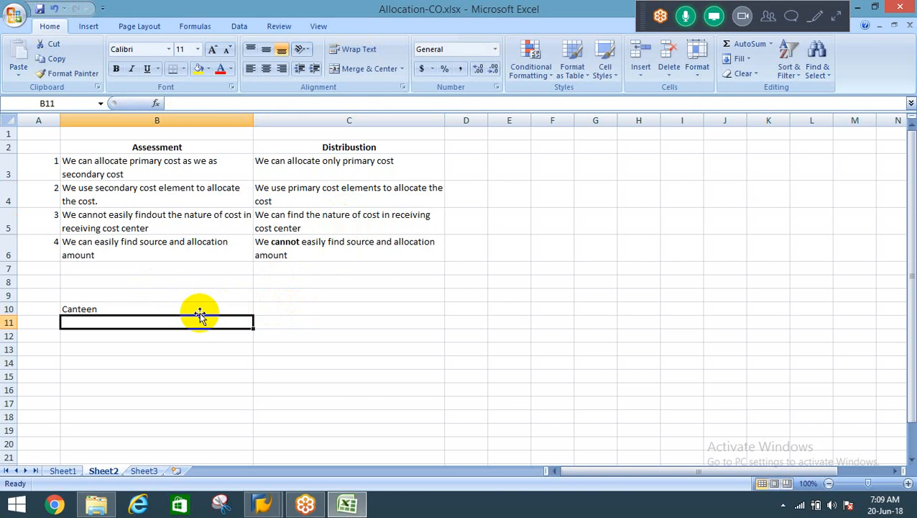
{"action": "left_click", "coordinate": [199, 313]}
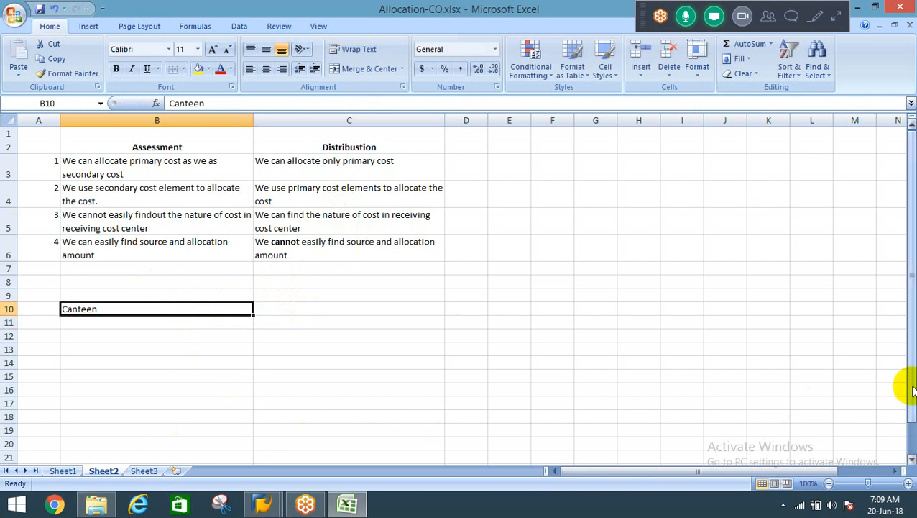
{"action": "left_click_drag", "start_coordinate": [911, 390], "coordinate": [903, 358]}
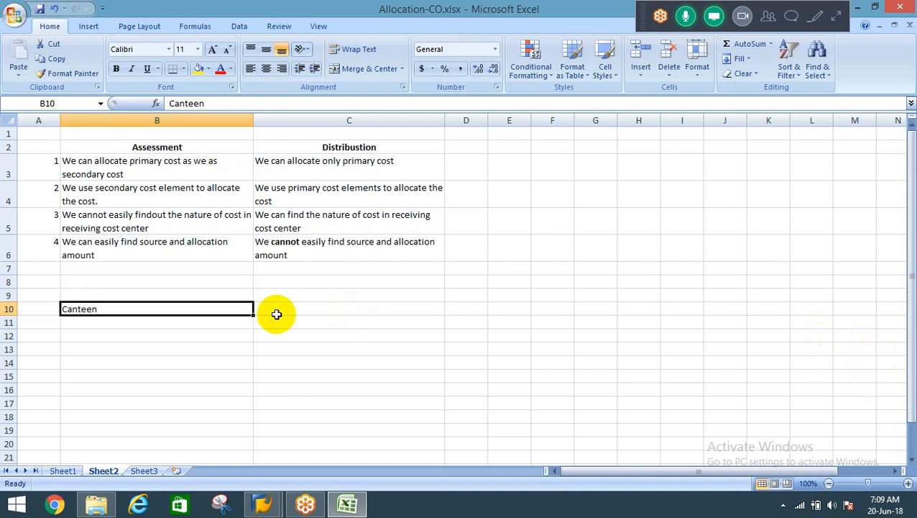
{"action": "left_click", "coordinate": [178, 324]}
{"action": "type", "text": "Sala"}
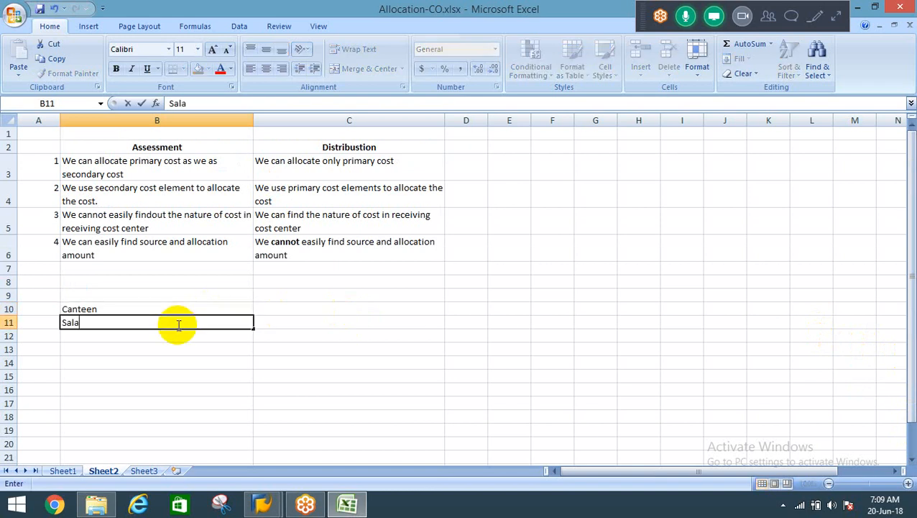
{"action": "key", "text": "Escape"}
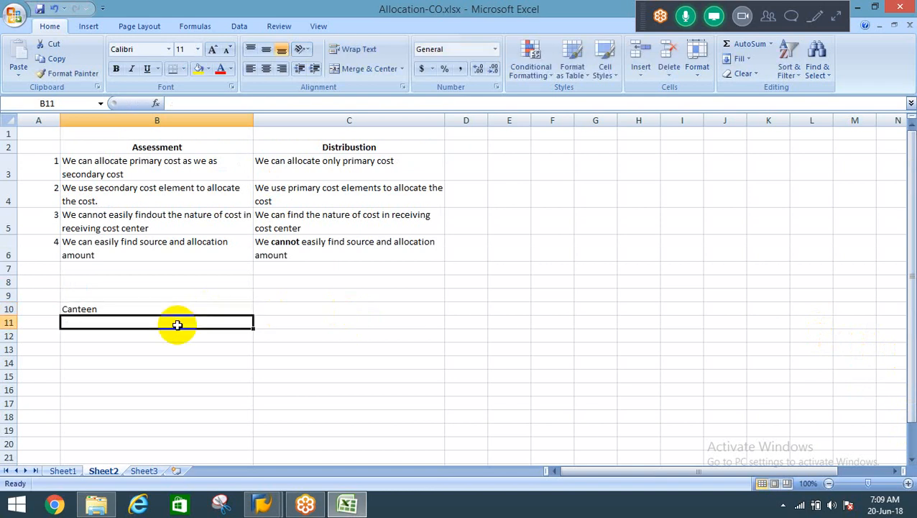
Enter the cost element number 400000 in B11 and fill it down through B13.
{"action": "type", "text": "400000"}
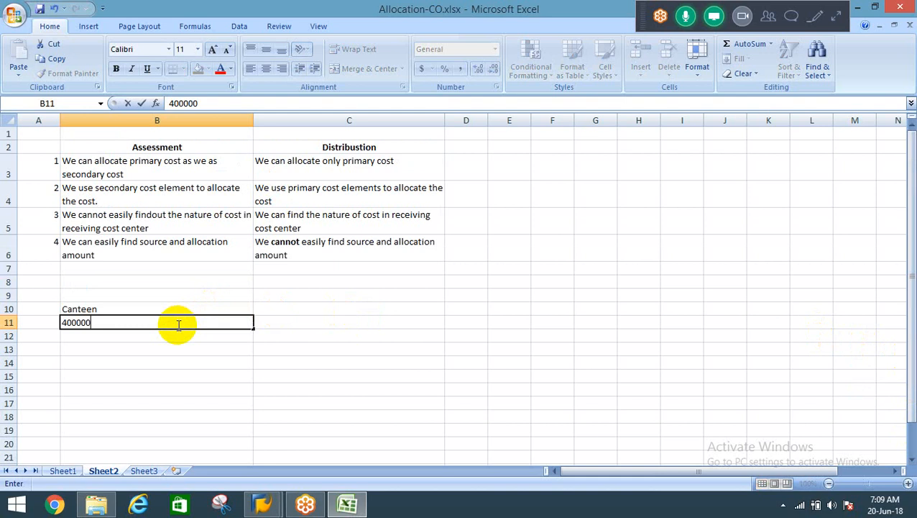
{"action": "key", "text": "Return"}
{"action": "key", "text": "ctrl+d"}
{"action": "key", "text": "Down"}
{"action": "key", "text": "ctrl+d"}
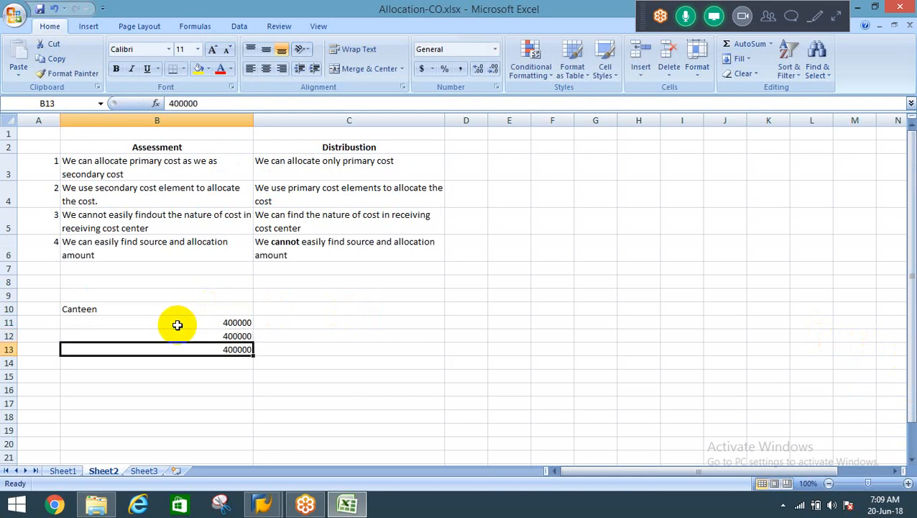
Change the cost element numbers in B12 and B13 to 400001 and 400002.
{"action": "key", "text": "Up"}
{"action": "key", "text": "F2"}
{"action": "key", "text": "BackSpace"}
{"action": "type", "text": "1"}
{"action": "key", "text": "Return"}
{"action": "key", "text": "F2"}
{"action": "key", "text": "BackSpace"}
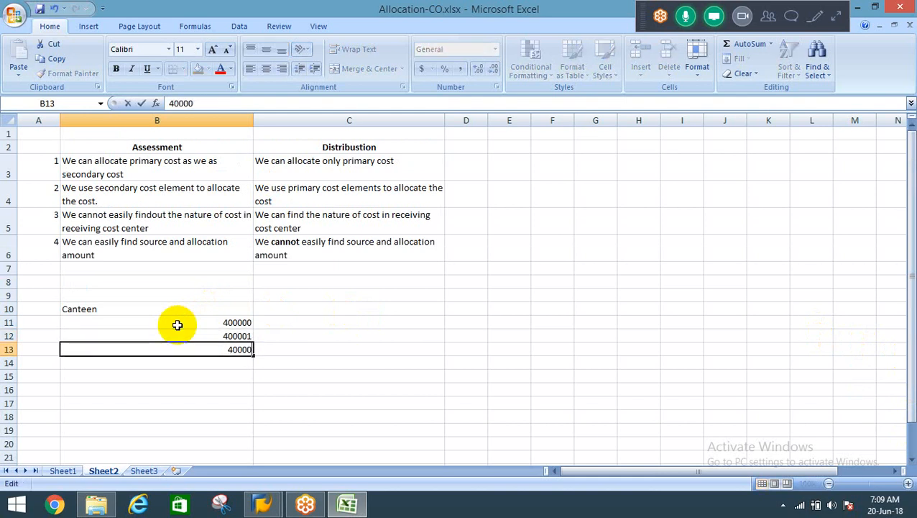
{"action": "type", "text": "2"}
{"action": "key", "text": "Return"}
Label the three cost elements Salaries, Travelling exp and Dep in cells C11 to C13.
{"action": "key", "text": "Up"}
{"action": "key", "text": "Up"}
{"action": "key", "text": "Up"}
{"action": "key", "text": "Right"}
{"action": "type", "text": "Sa"}
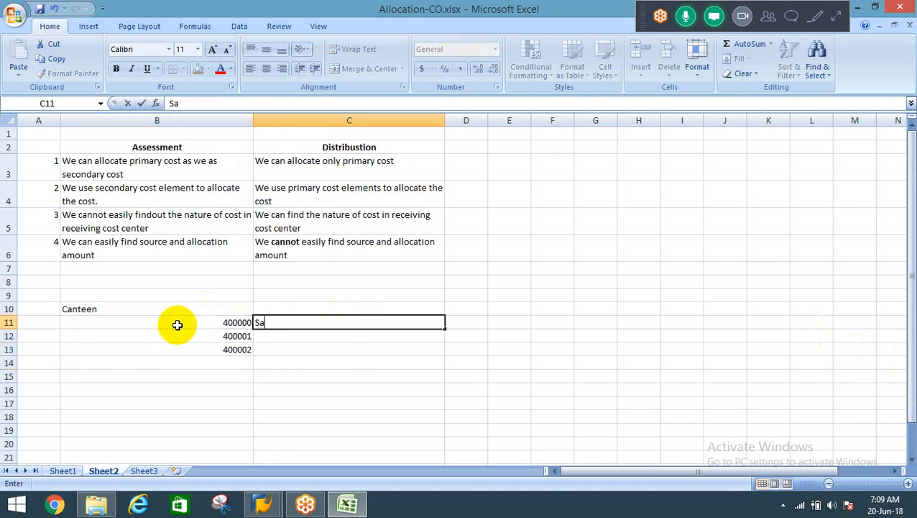
{"action": "type", "text": "laries"}
{"action": "key", "text": "Return"}
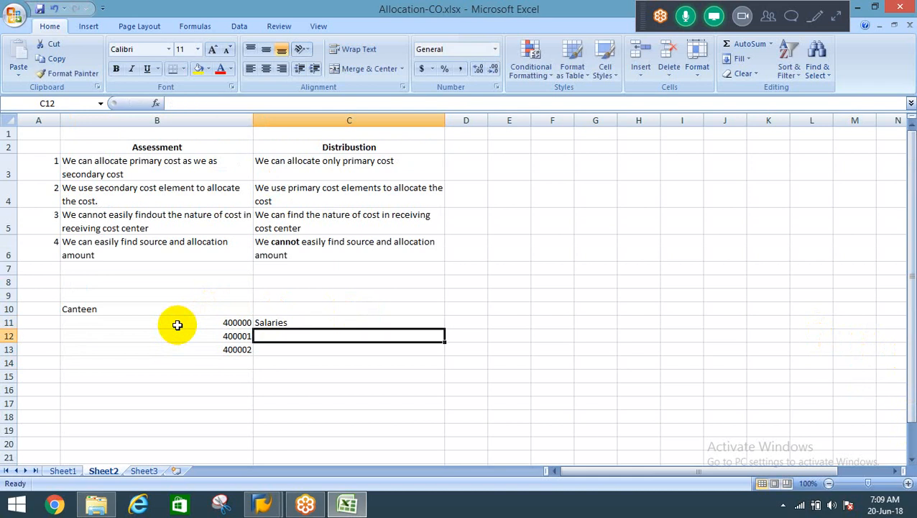
{"action": "type", "text": "Trave"}
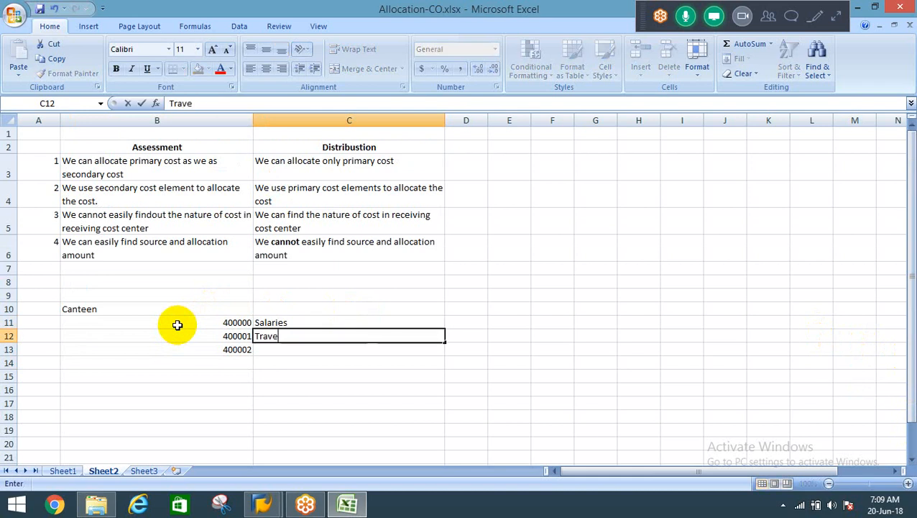
{"action": "type", "text": "lling exp"}
{"action": "key", "text": "Return"}
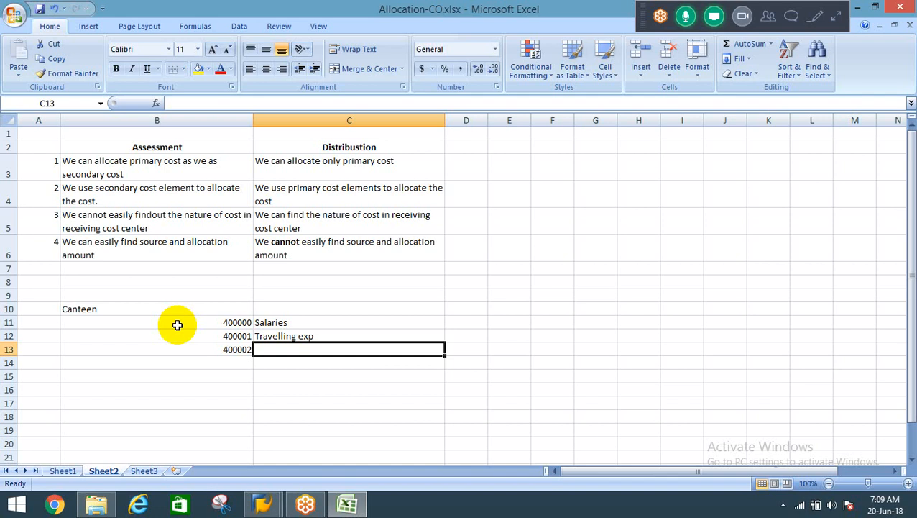
{"action": "type", "text": "Dep"}
{"action": "key", "text": "Return"}
Enter the amounts 10000, 20000 and 15000 in D11 to D13 beside the canteen cost elements.
{"action": "key", "text": "Up"}
{"action": "key", "text": "Up"}
{"action": "key", "text": "Up"}
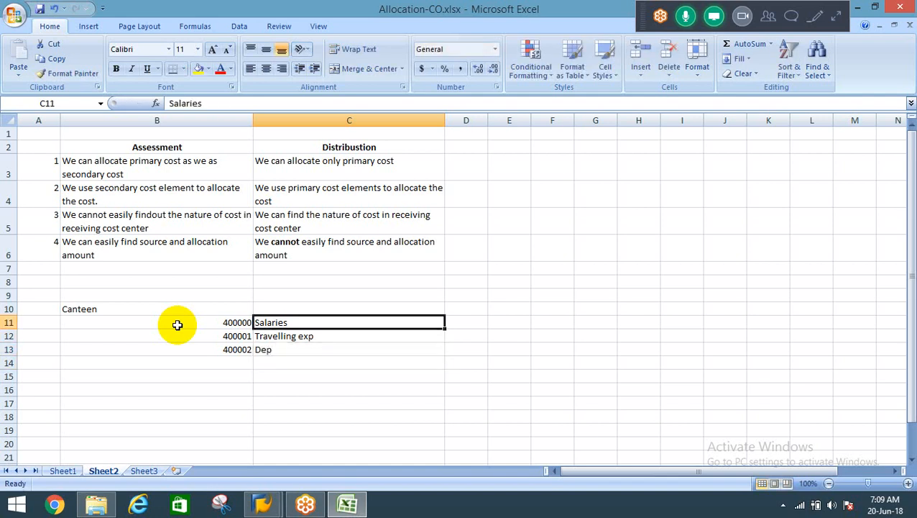
{"action": "key", "text": "Right"}
{"action": "type", "text": "10000"}
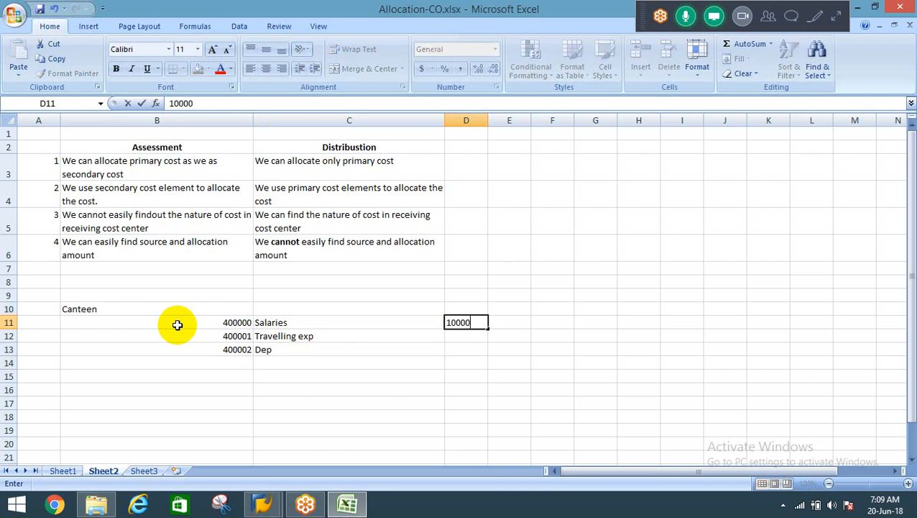
{"action": "key", "text": "Return"}
{"action": "type", "text": "20000"}
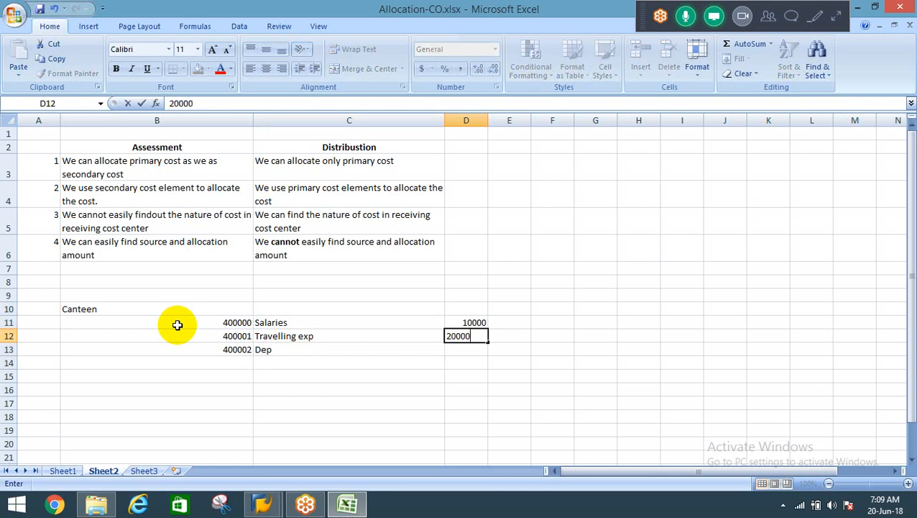
{"action": "key", "text": "Return"}
{"action": "type", "text": "15000"}
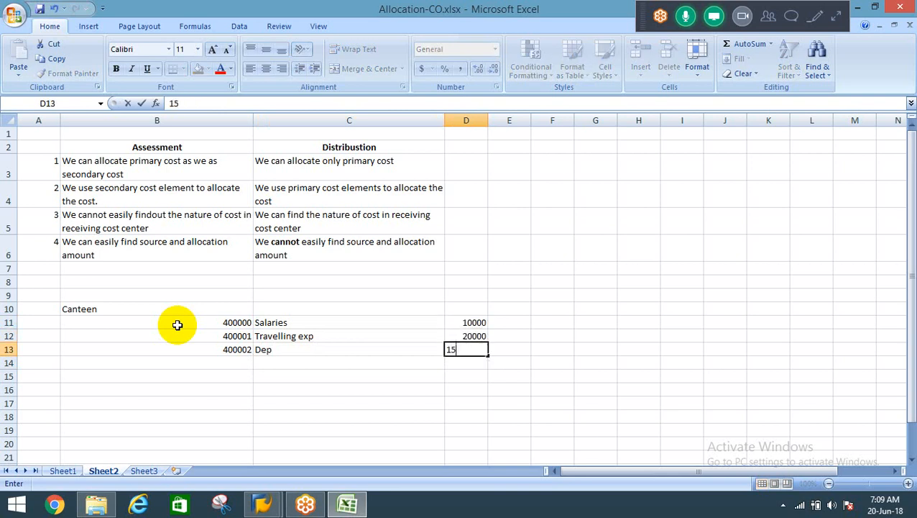
{"action": "key", "text": "Return"}
Review the canteen cost lines in B11 to D13, covering cost element, description and amount.
{"action": "key", "text": "Up"}
{"action": "key", "text": "Up"}
{"action": "key", "text": "Up"}
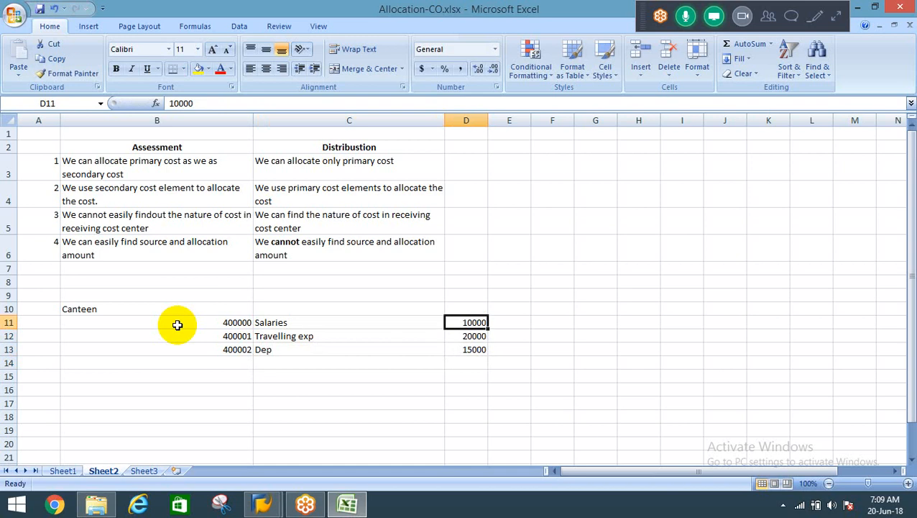
{"action": "key", "text": "Left"}
{"action": "key", "text": "Left"}
{"action": "key", "text": "shift+Right"}
{"action": "key", "text": "shift+Right"}
{"action": "key", "text": "shift+Right"}
{"action": "key", "text": "shift+Down"}
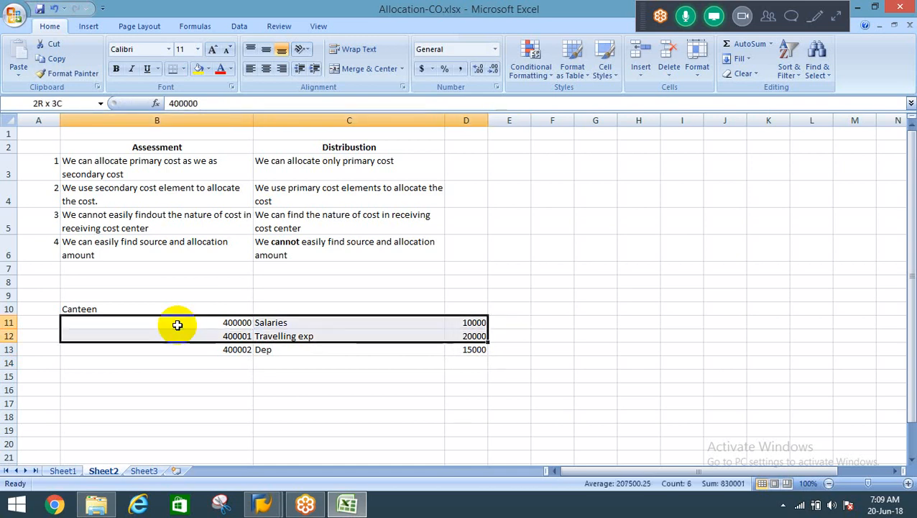
{"action": "key", "text": "shift+Down"}
Enter the receiving cost centers PS in F10 and BS in G10, in the Canteen heading row.
{"action": "key", "text": "Up"}
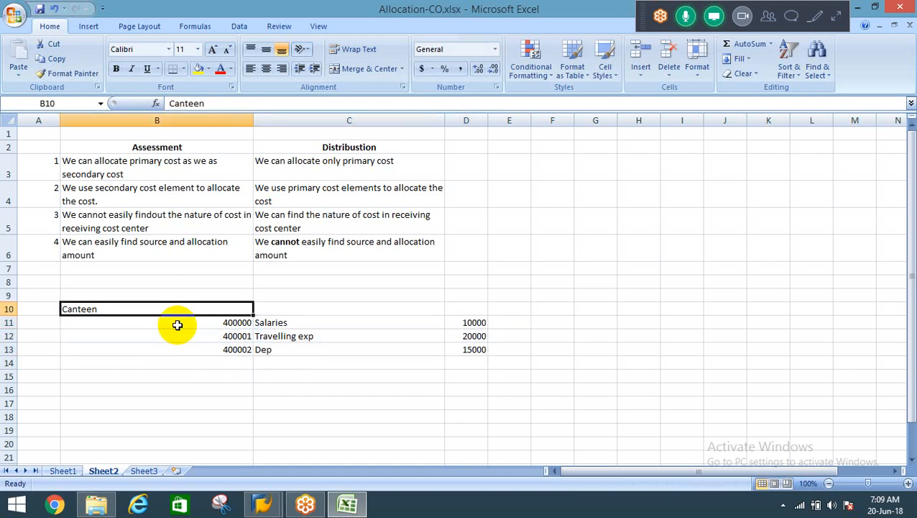
{"action": "key", "text": "Right"}
{"action": "key", "text": "Right"}
{"action": "key", "text": "Right"}
{"action": "key", "text": "Right"}
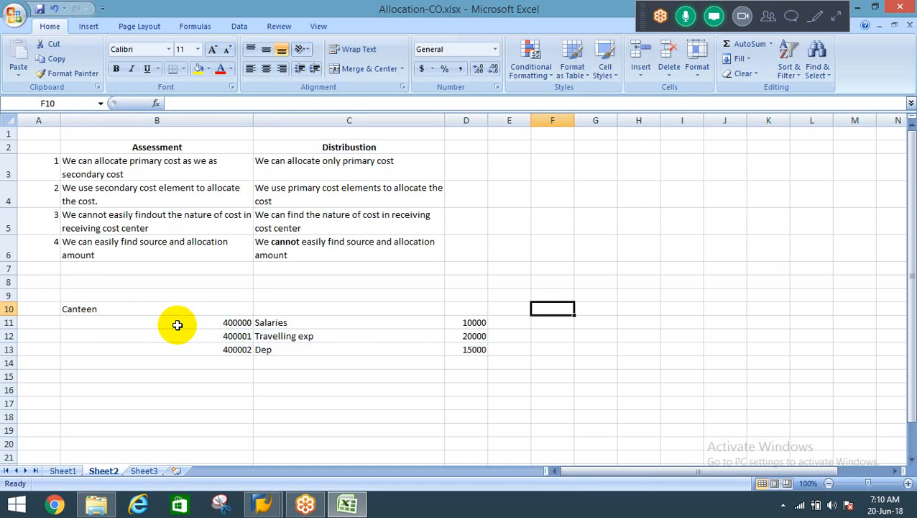
{"action": "type", "text": "PS"}
{"action": "key", "text": "Tab"}
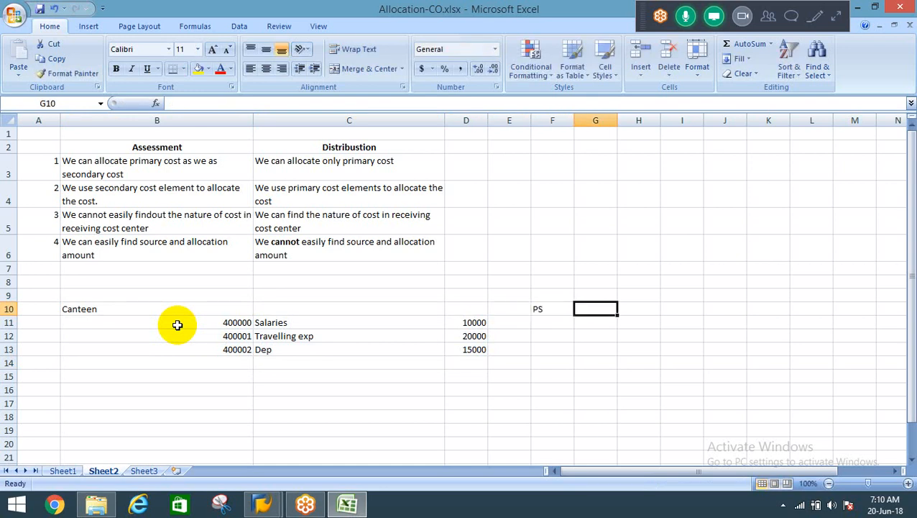
{"action": "type", "text": "BS"}
{"action": "key", "text": "Return"}
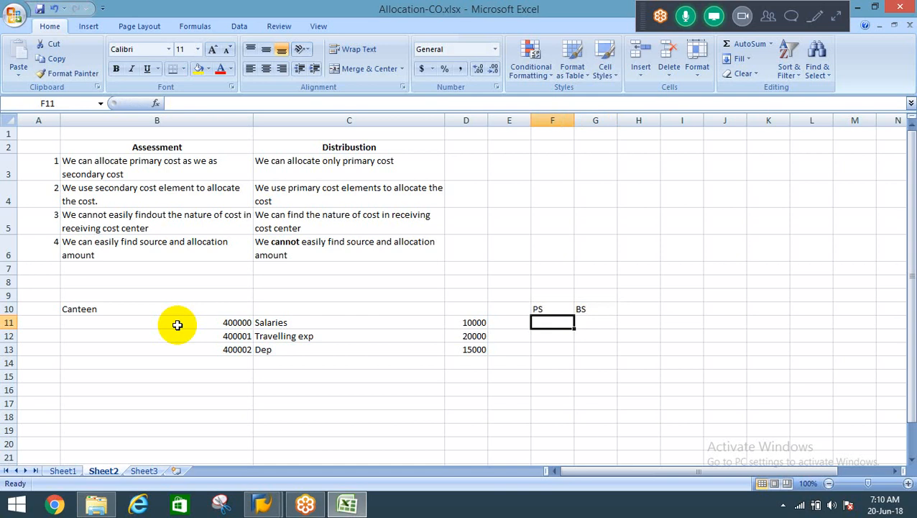
Add the heading Dr in D10 above the canteen amounts.
{"action": "key", "text": "Up"}
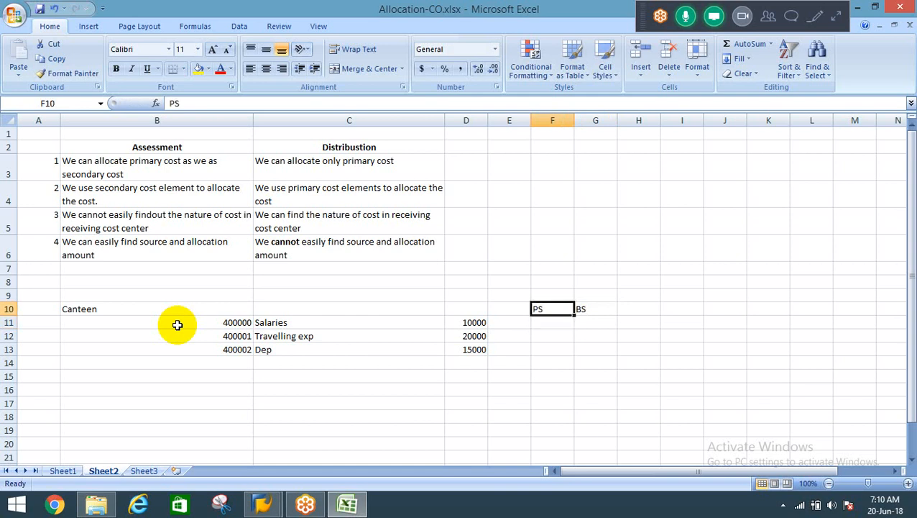
{"action": "key", "text": "Left"}
{"action": "key", "text": "Left"}
{"action": "key", "text": "Down"}
{"action": "key", "text": "shift+Down"}
{"action": "key", "text": "shift+Down"}
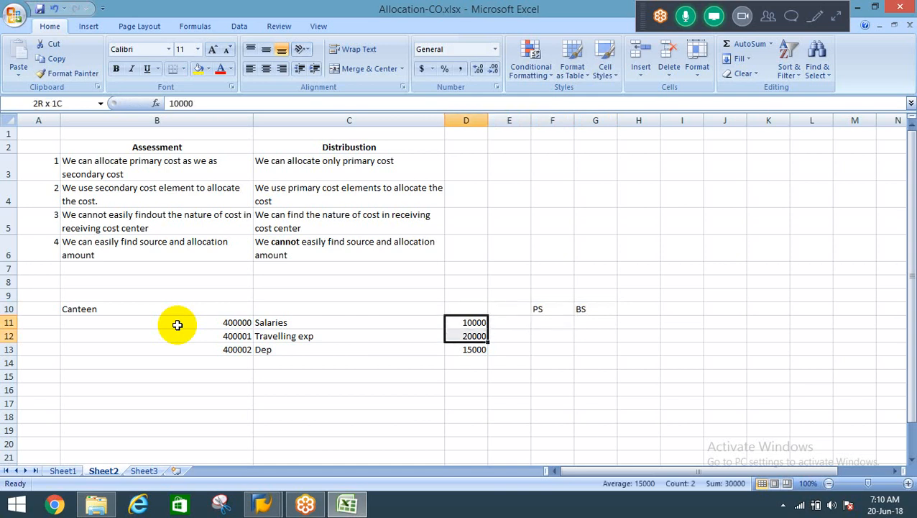
{"action": "key", "text": "Up"}
{"action": "type", "text": "Dr"}
{"action": "key", "text": "Return"}
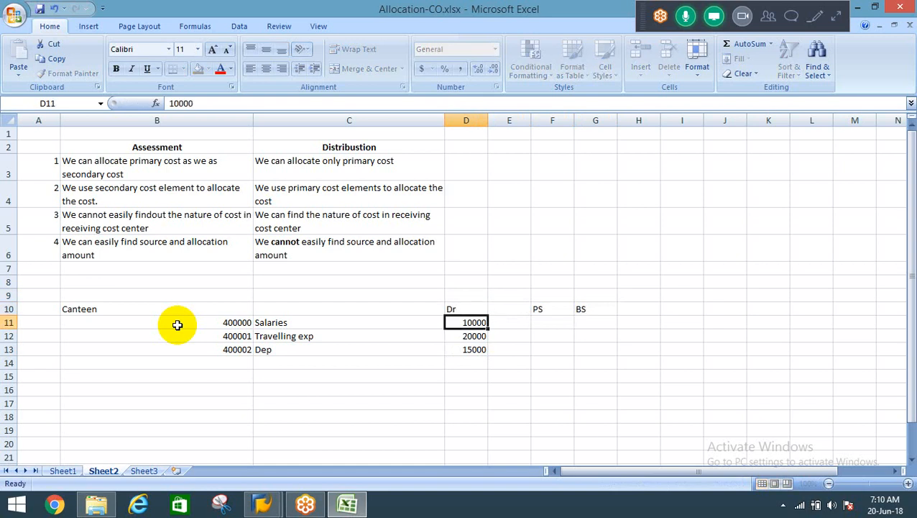
Move the PS and BS headings from F10:G10 to H10:I10.
{"action": "key", "text": "Up"}
{"action": "key", "text": "Right"}
{"action": "key", "text": "Right"}
{"action": "key", "text": "shift+Right"}
{"action": "key", "text": "ctrl+x"}
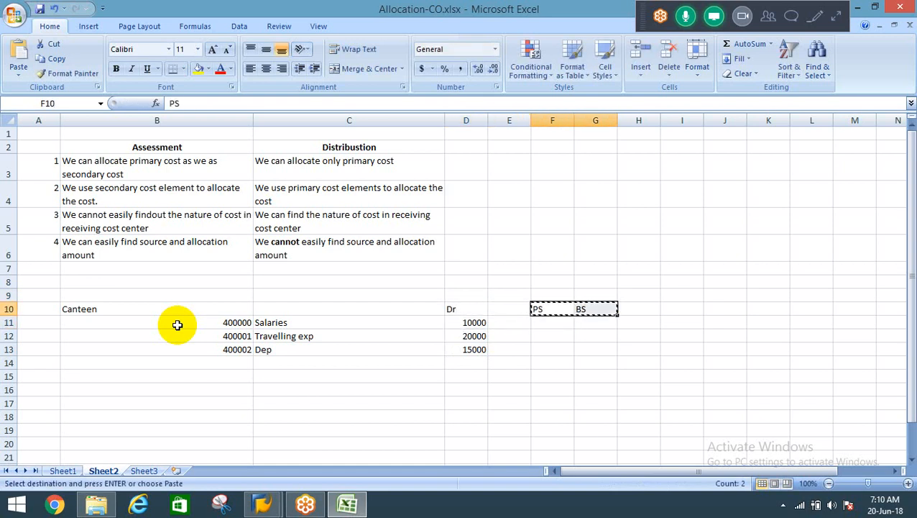
{"action": "key", "text": "Right"}
{"action": "key", "text": "Right"}
{"action": "key", "text": "ctrl+v"}
Enter the heading Cr in E10 beside the Dr heading.
{"action": "key", "text": "Left"}
Copy the canteen cost lines in B11:D13 under the Cr heading, starting at E11.
{"action": "key", "text": "Left"}
{"action": "key", "text": "Left"}
{"action": "type", "text": "Cr"}
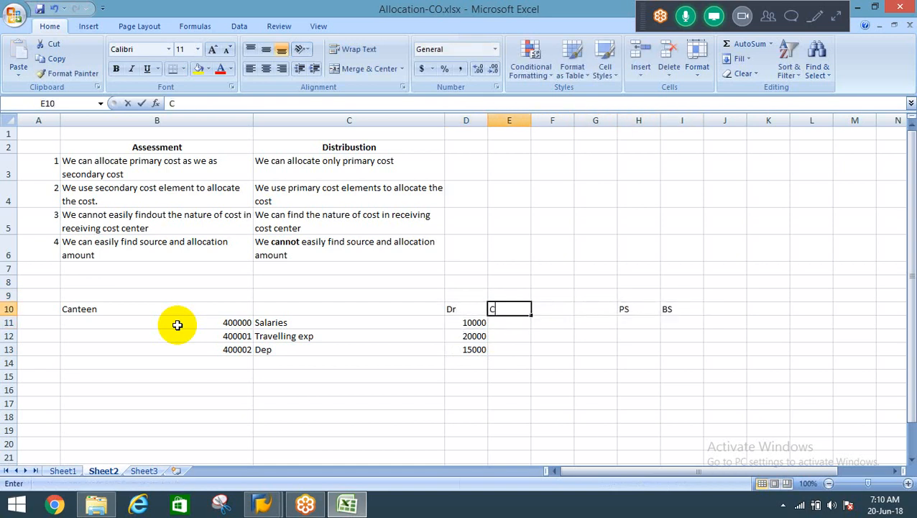
{"action": "key", "text": "Return"}
{"action": "key", "text": "Left"}
{"action": "key", "text": "Left"}
{"action": "key", "text": "Left"}
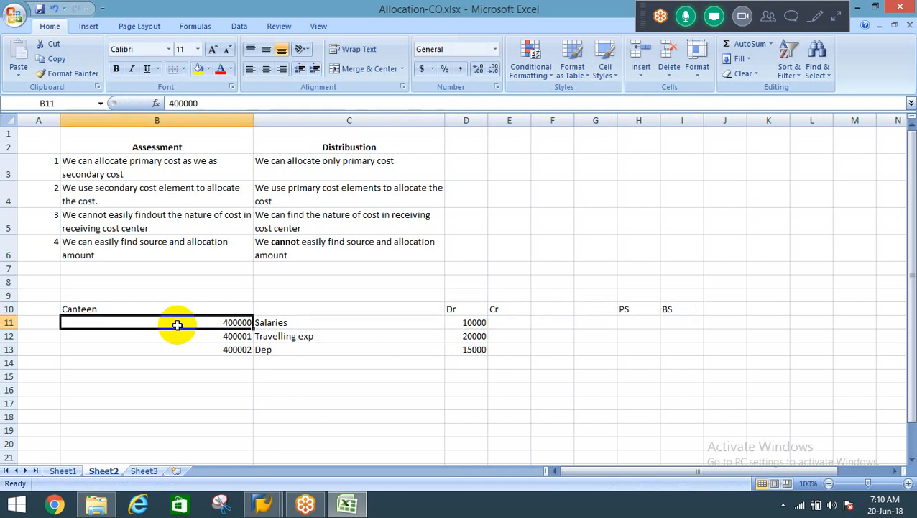
{"action": "key", "text": "shift+Down"}
{"action": "key", "text": "shift+Down"}
{"action": "key", "text": "shift+Right"}
{"action": "key", "text": "shift+Right"}
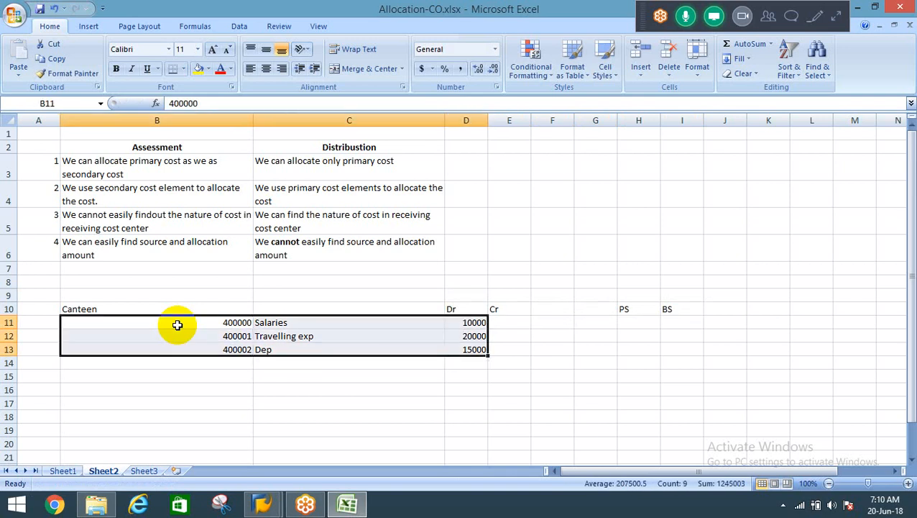
{"action": "key", "text": "ctrl+c"}
{"action": "key", "text": "Right"}
{"action": "key", "text": "Right"}
{"action": "key", "text": "Right"}
{"action": "key", "text": "Return"}
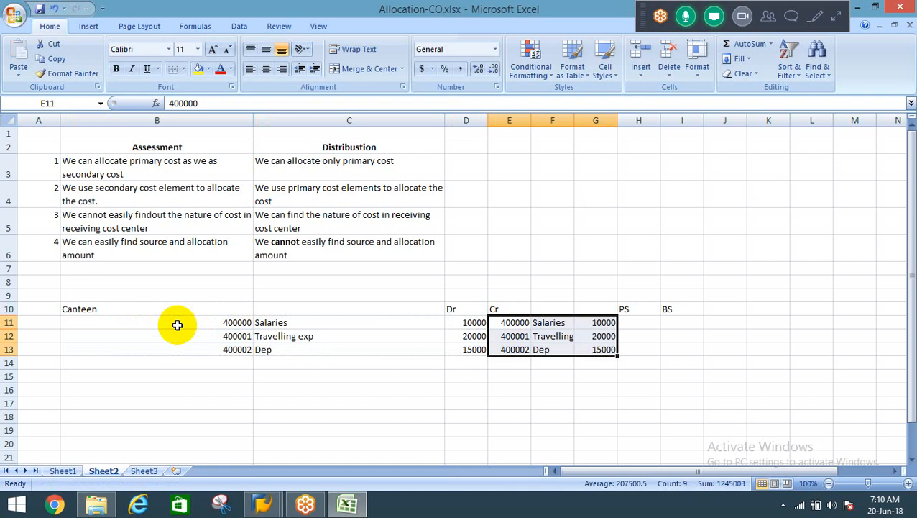
Move the PS and BS headings from H10:I10 to J10:K10.
{"action": "key", "text": "Right"}
{"action": "key", "text": "Right"}
{"action": "key", "text": "Right"}
{"action": "key", "text": "Up"}
{"action": "key", "text": "shift+Right"}
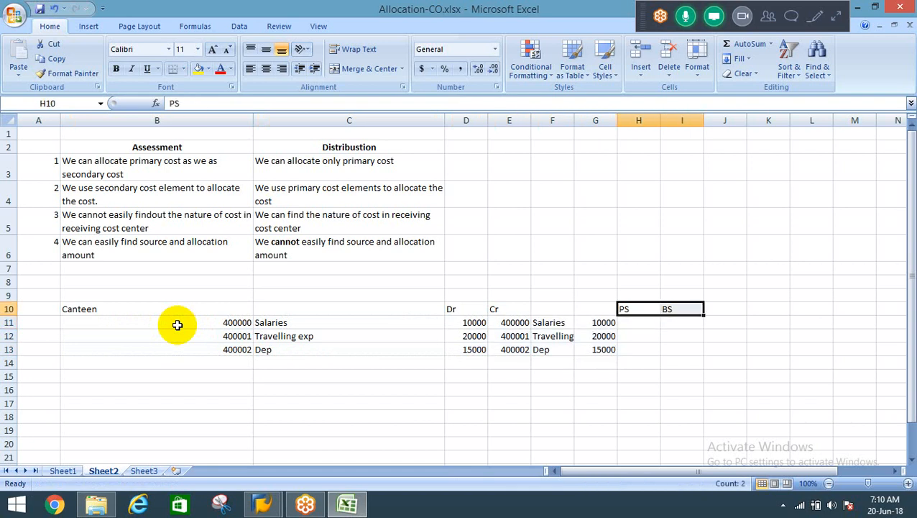
{"action": "key", "text": "ctrl+c"}
{"action": "key", "text": "Right"}
{"action": "key", "text": "Right"}
{"action": "key", "text": "Return"}
{"action": "key", "text": "Left"}
{"action": "key", "text": "Right"}
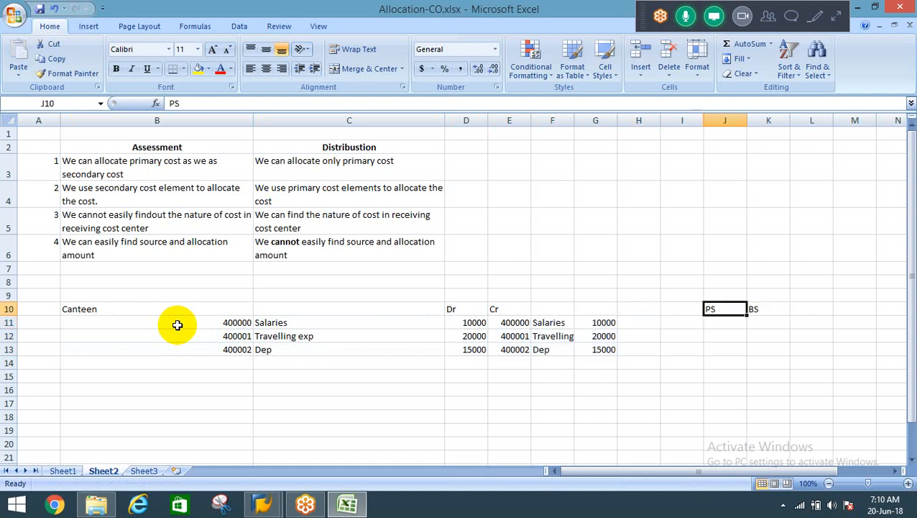
{"action": "key", "text": "Down"}
{"action": "key", "text": "Left"}
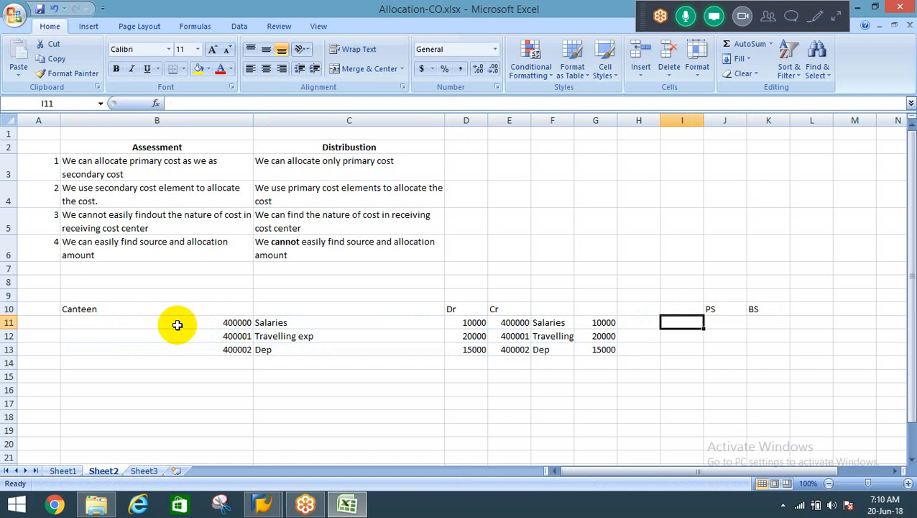
{"action": "key", "text": "Left"}
{"action": "key", "text": "Left"}
{"action": "key", "text": "Left"}
{"action": "key", "text": "Left"}
{"action": "key", "text": "Right"}
{"action": "key", "text": "Right"}
{"action": "key", "text": "Right"}
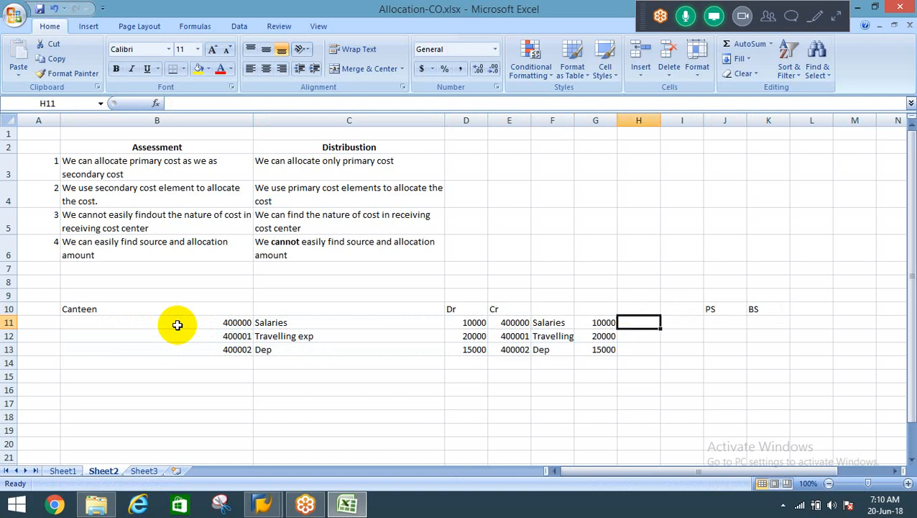
Enter the allocation shares 40% in J9 above PS and 60% in K9 above BS.
{"action": "key", "text": "Right"}
{"action": "key", "text": "Right"}
{"action": "key", "text": "Up"}
{"action": "key", "text": "Up"}
{"action": "type", "text": "40%"}
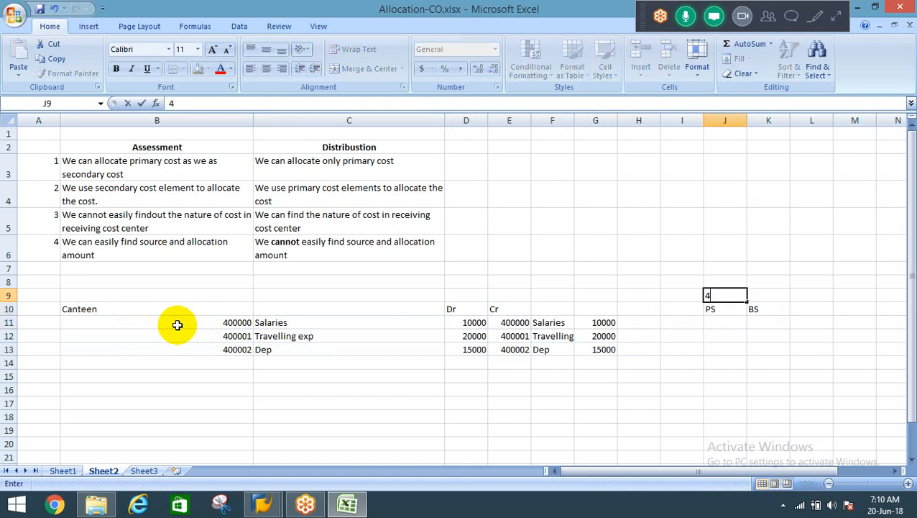
{"action": "key", "text": "Right"}
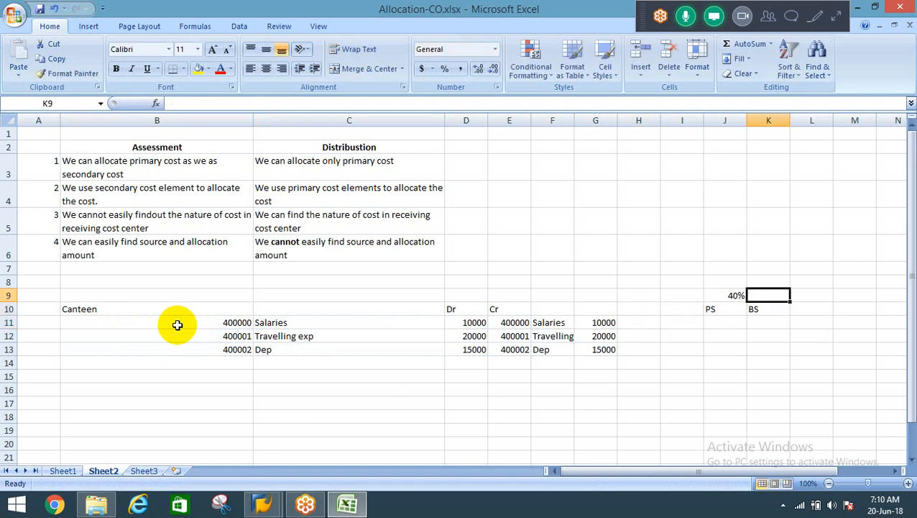
{"action": "type", "text": "60%"}
{"action": "key", "text": "Return"}
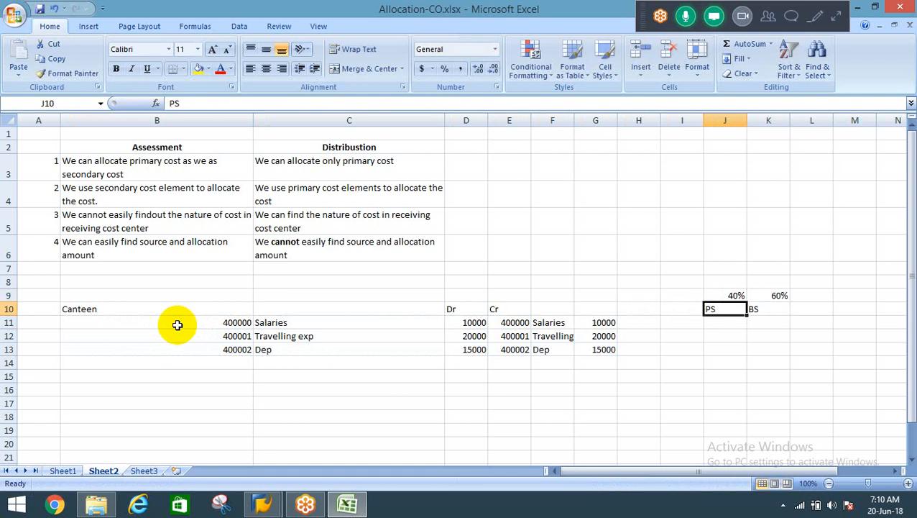
Copy the Cr cost lines in E11:G13 to the PS area, starting at I11.
{"action": "key", "text": "Right"}
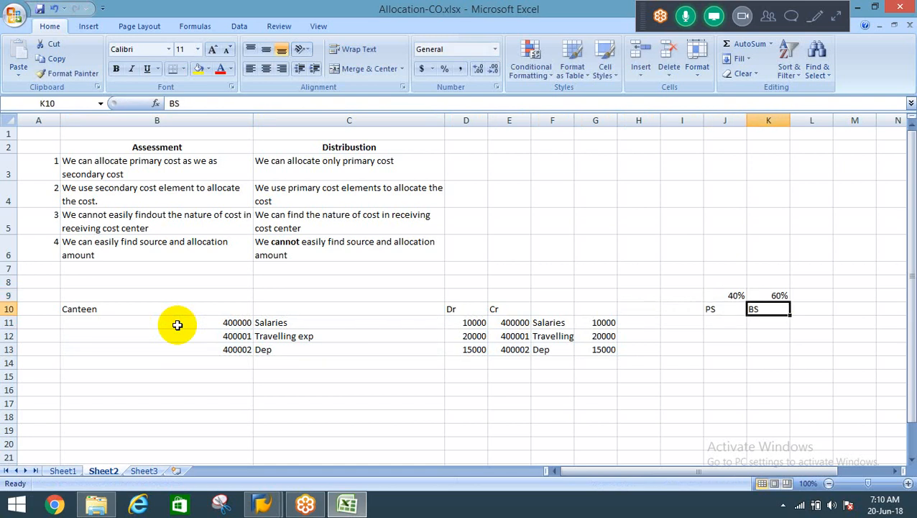
{"action": "key", "text": "Left"}
{"action": "key", "text": "Left"}
{"action": "key", "text": "Left"}
{"action": "key", "text": "Left"}
{"action": "key", "text": "Left"}
{"action": "key", "text": "Left"}
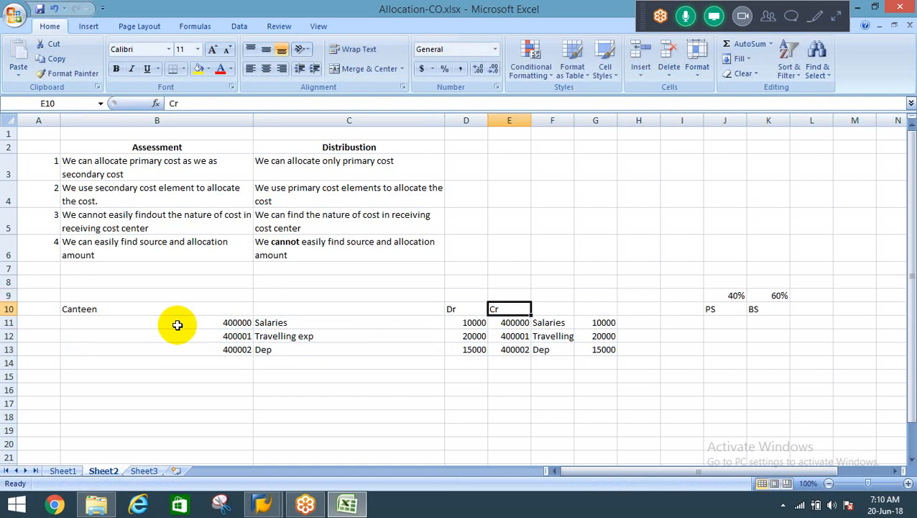
{"action": "key", "text": "Down"}
{"action": "key", "text": "shift+Right"}
{"action": "key", "text": "shift+Right"}
{"action": "key", "text": "shift+Down"}
{"action": "key", "text": "shift+Down"}
{"action": "key", "text": "ctrl+c"}
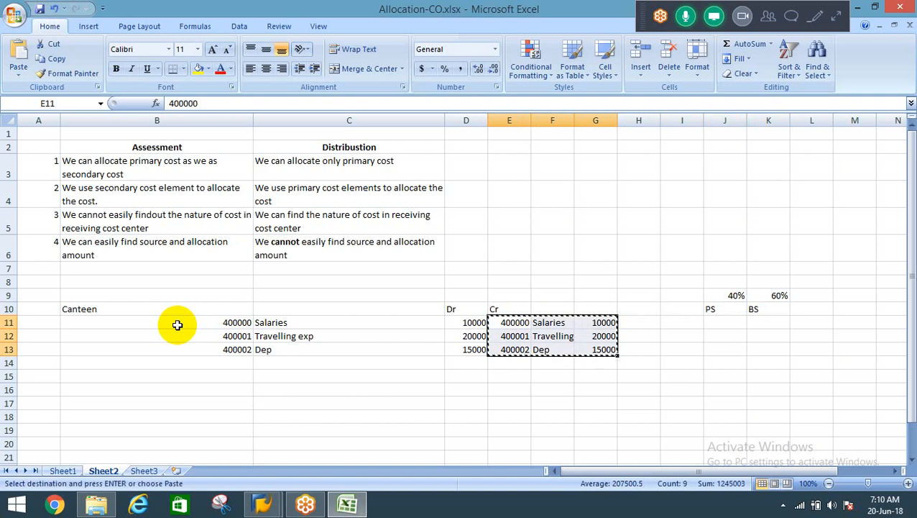
{"action": "key", "text": "Right"}
{"action": "key", "text": "Right"}
{"action": "key", "text": "Right"}
Move the 60% share and BS heading from K9:K10 to M9:M10.
{"action": "key", "text": "Right"}
{"action": "key", "text": "Return"}
{"action": "key", "text": "Right"}
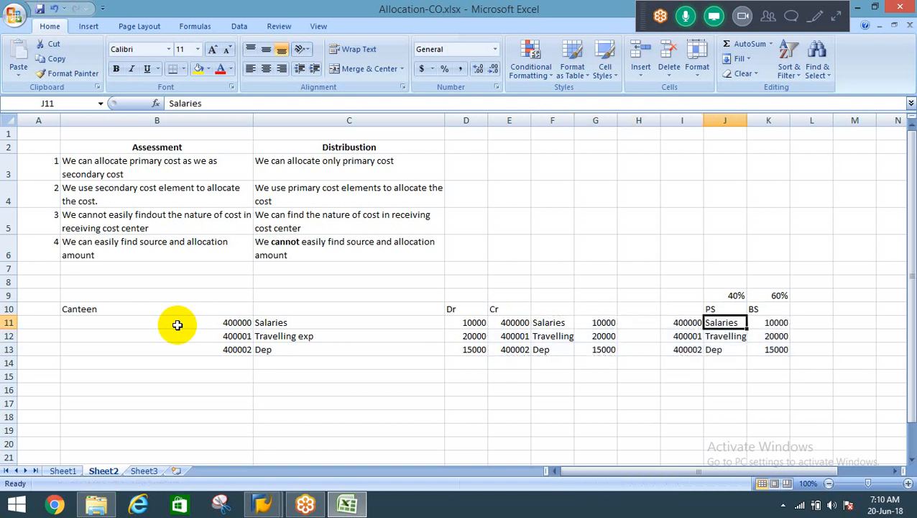
{"action": "key", "text": "Right"}
{"action": "key", "text": "Up"}
{"action": "key", "text": "Up"}
{"action": "key", "text": "shift+Down"}
{"action": "key", "text": "ctrl+c"}
{"action": "key", "text": "Right"}
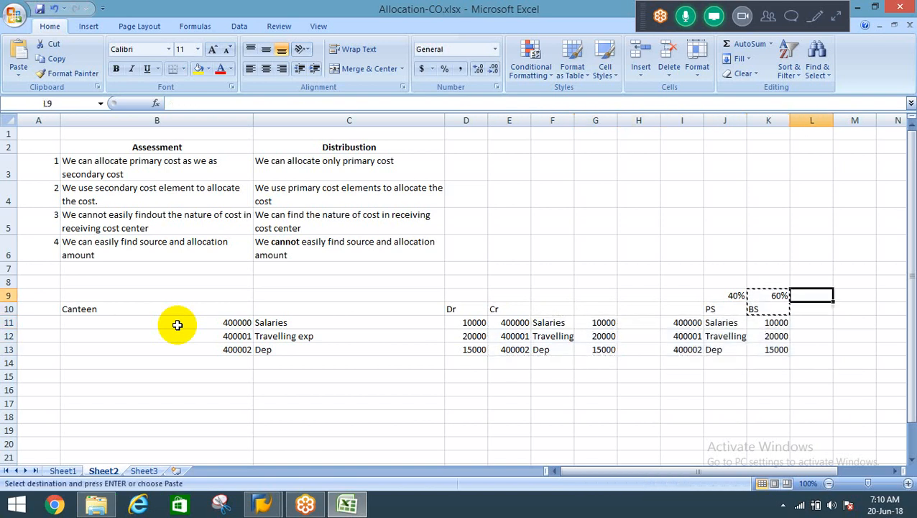
{"action": "key", "text": "Right"}
{"action": "key", "text": "Return"}
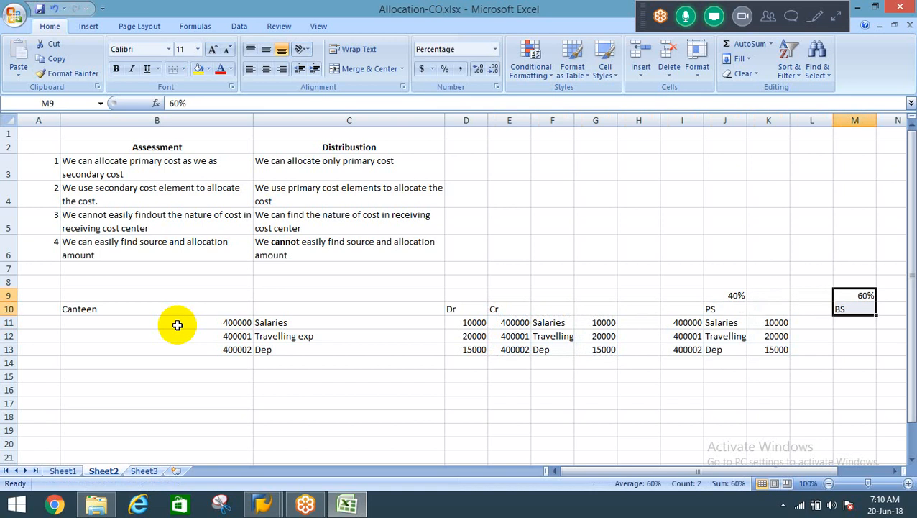
Set the PS amounts in K11:K13 to 4000 for Salaries, 8000 for Travelling and 6000 for Dep.
{"action": "key", "text": "Left"}
{"action": "key", "text": "Left"}
{"action": "key", "text": "Left"}
{"action": "key", "text": "Down"}
{"action": "key", "text": "Down"}
{"action": "key", "text": "Right"}
{"action": "key", "text": "Left"}
{"action": "key", "text": "Left"}
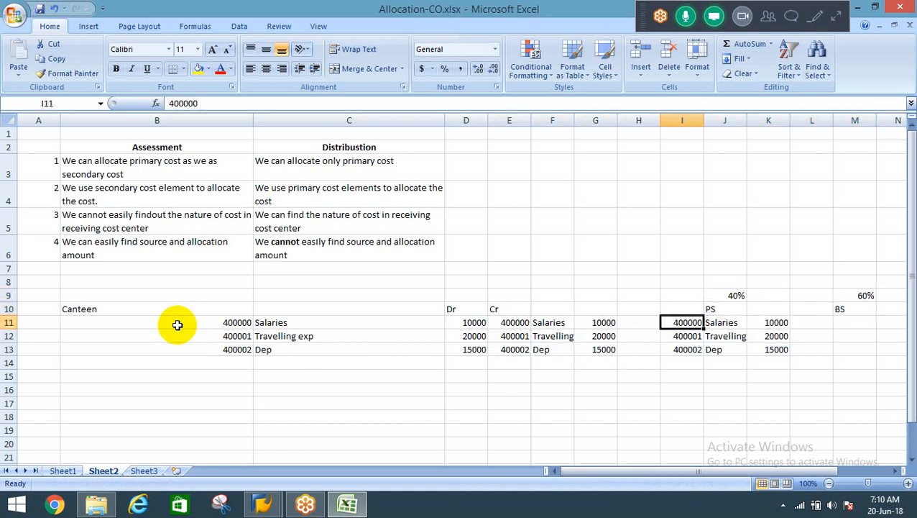
{"action": "key", "text": "Right"}
{"action": "key", "text": "Right"}
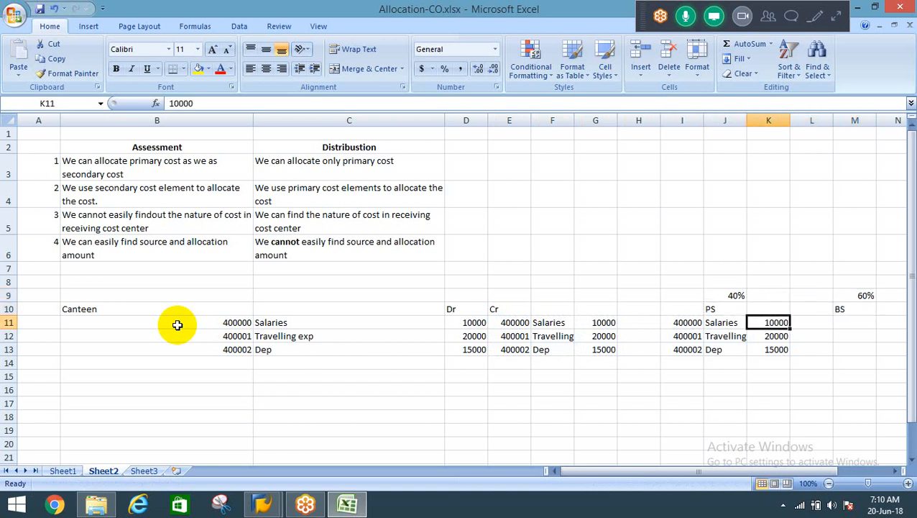
{"action": "type", "text": "4000"}
{"action": "key", "text": "Return"}
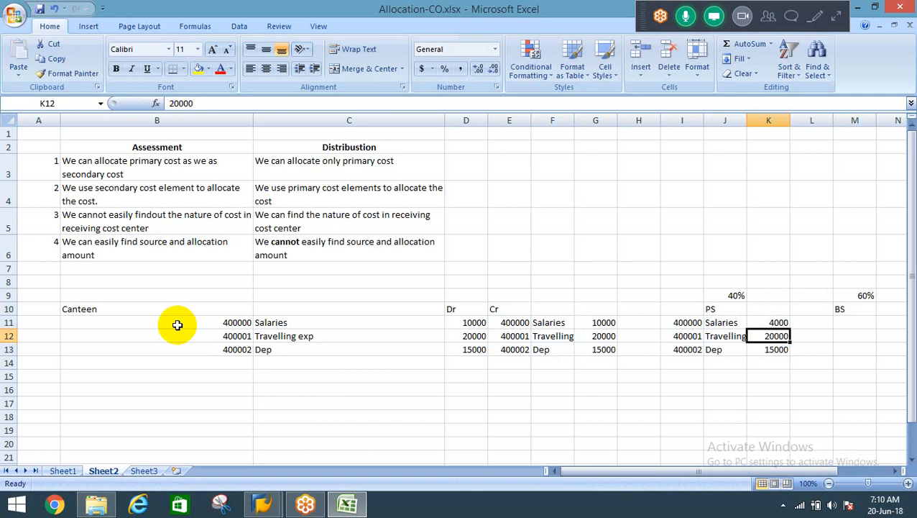
{"action": "type", "text": "12000"}
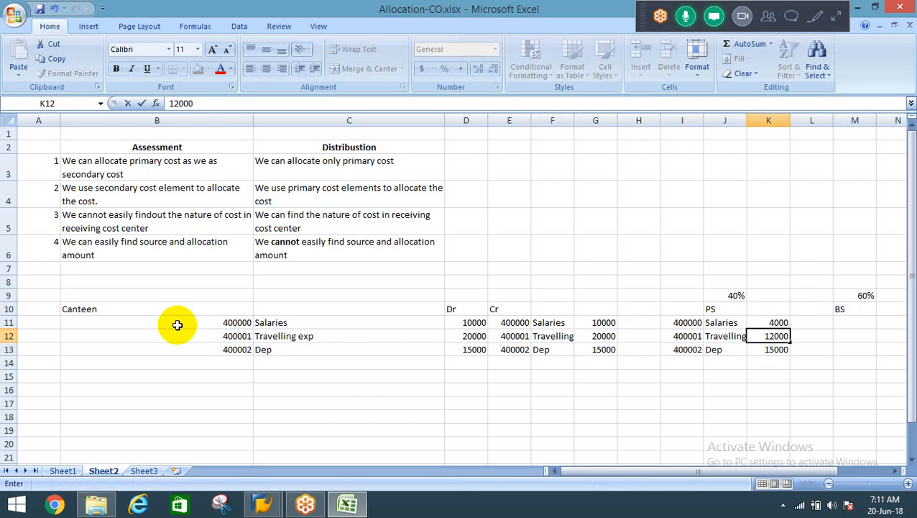
{"action": "key", "text": "Escape"}
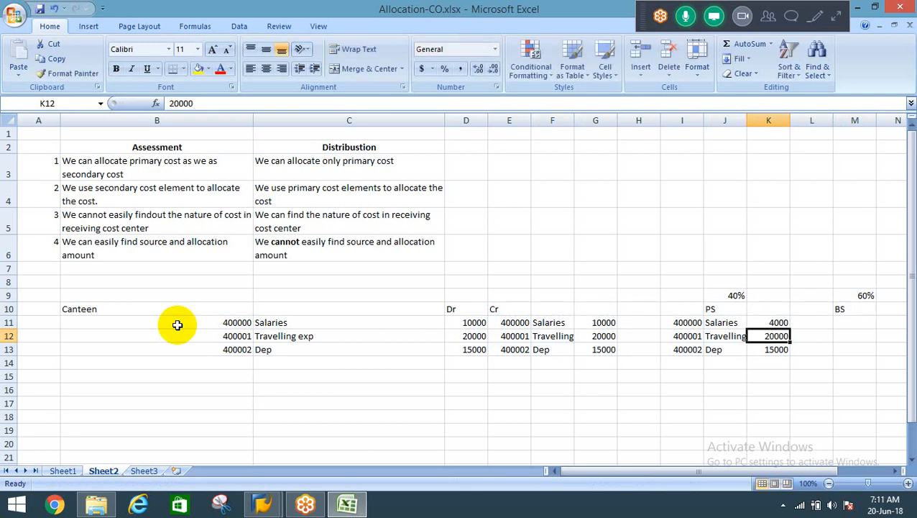
{"action": "type", "text": "8000"}
{"action": "key", "text": "Return"}
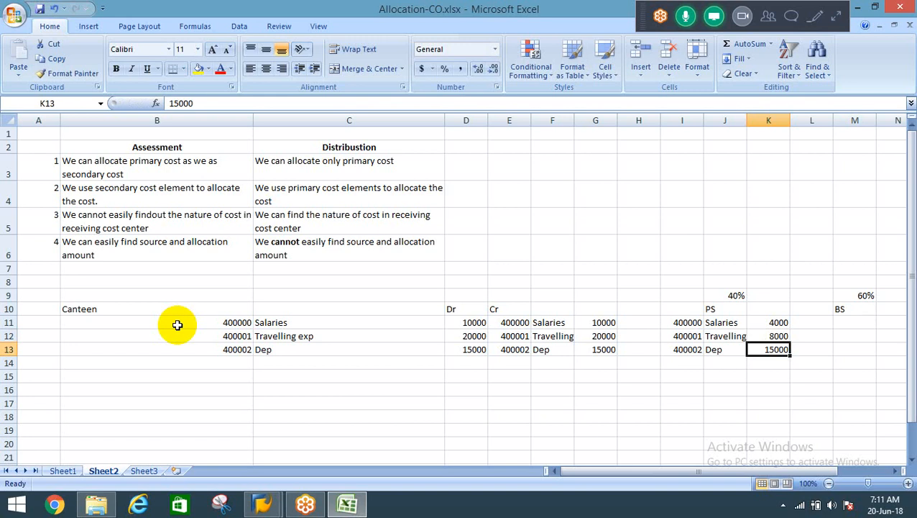
{"action": "type", "text": "6000"}
{"action": "key", "text": "Tab"}
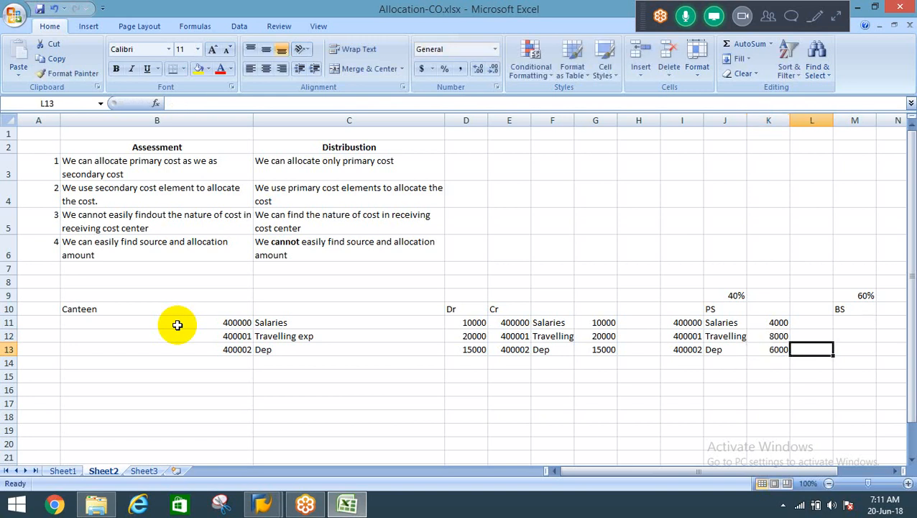
Clear the Travelling and Dep lines in E12:G13 under the Cr heading.
{"action": "key", "text": "Left"}
{"action": "key", "text": "Left"}
{"action": "key", "text": "Up"}
{"action": "key", "text": "Up"}
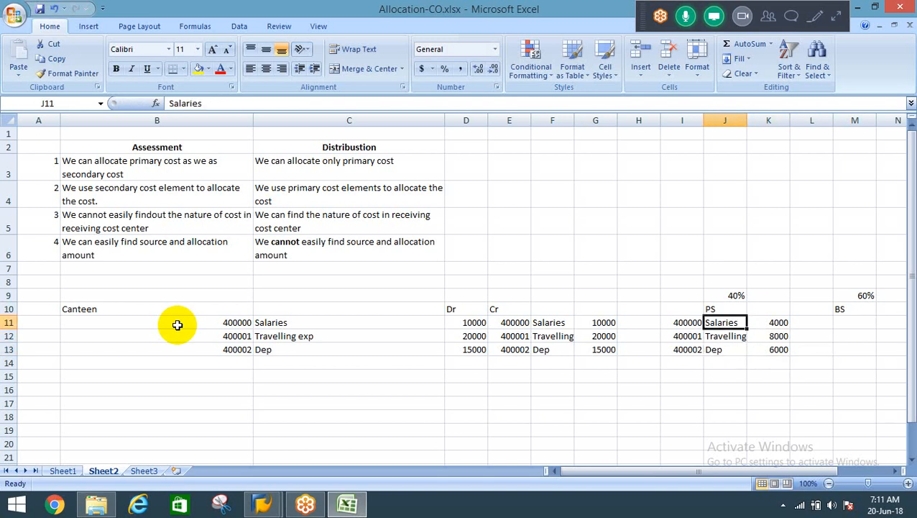
{"action": "key", "text": "Down"}
{"action": "key", "text": "Down"}
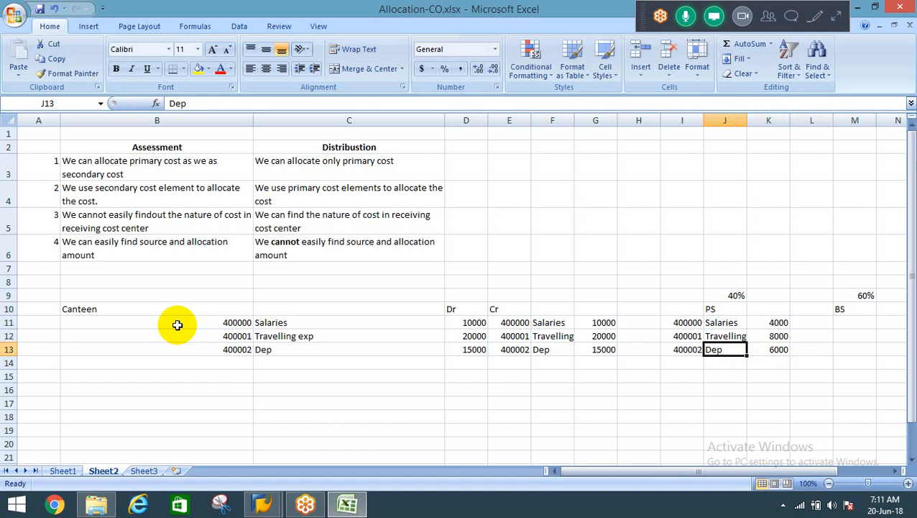
{"action": "key", "text": "Left"}
{"action": "key", "text": "Left"}
{"action": "key", "text": "Left"}
{"action": "key", "text": "Left"}
{"action": "key", "text": "Left"}
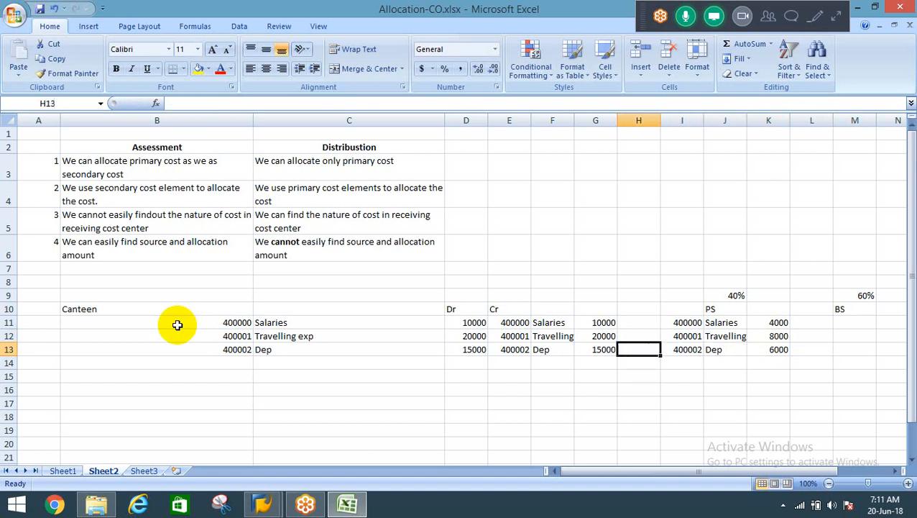
{"action": "key", "text": "Up"}
{"action": "key", "text": "Up"}
{"action": "key", "text": "Down"}
{"action": "key", "text": "shift+Right"}
{"action": "key", "text": "shift+Right"}
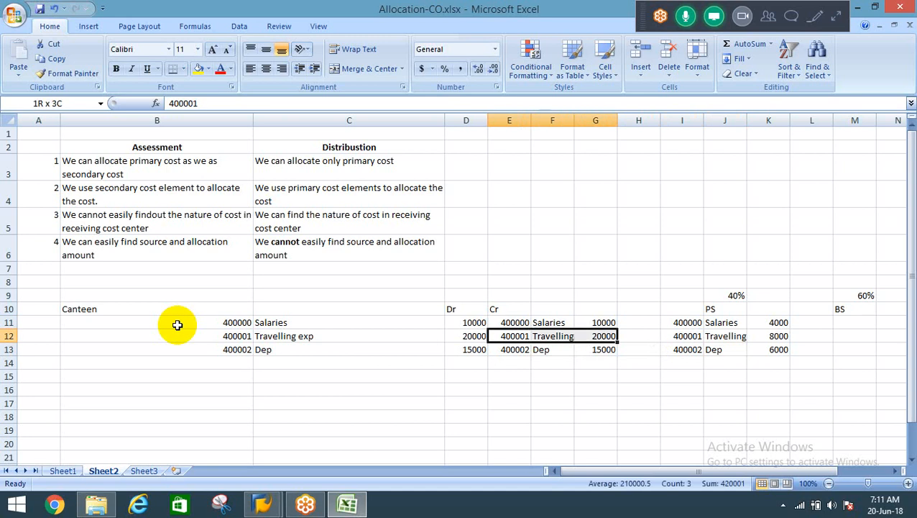
{"action": "key", "text": "shift+Down"}
{"action": "key", "text": "Delete"}
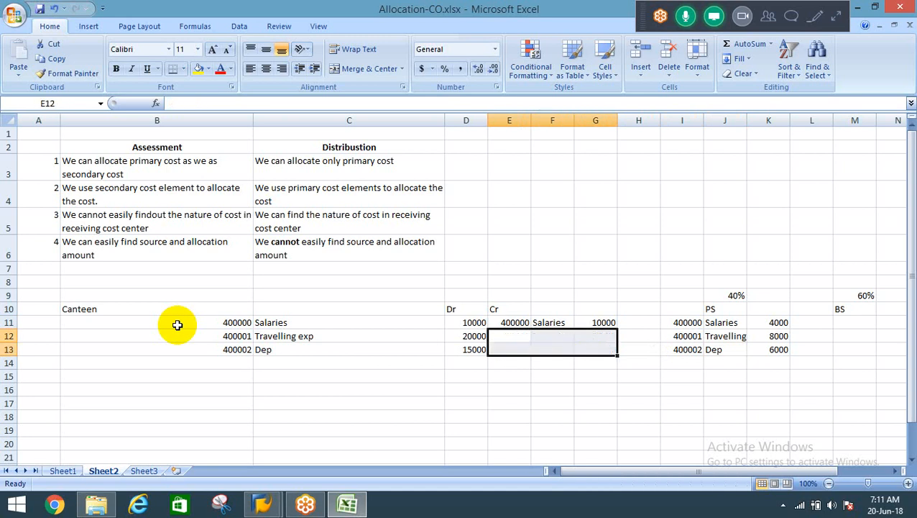
Replace the cost element in E11 with 942000 and its description in F11 with Canteen cost.
{"action": "key", "text": "Up"}
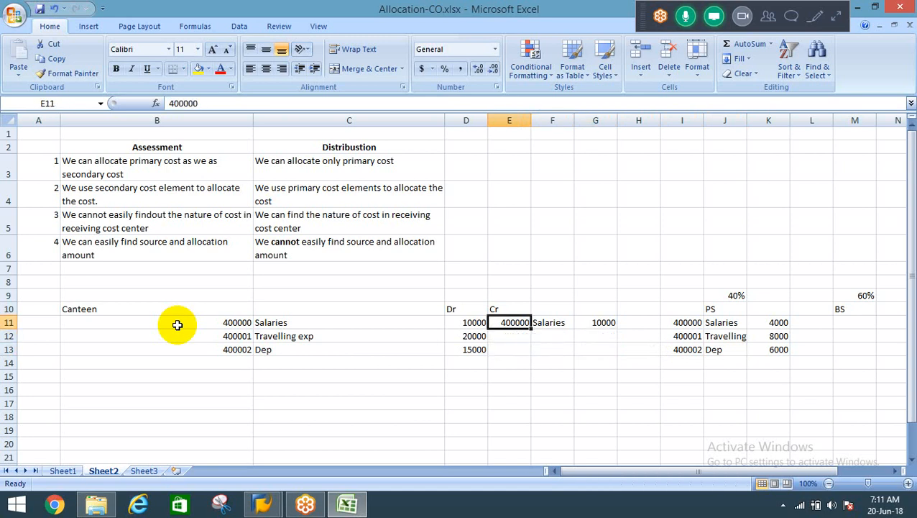
{"action": "type", "text": "942000"}
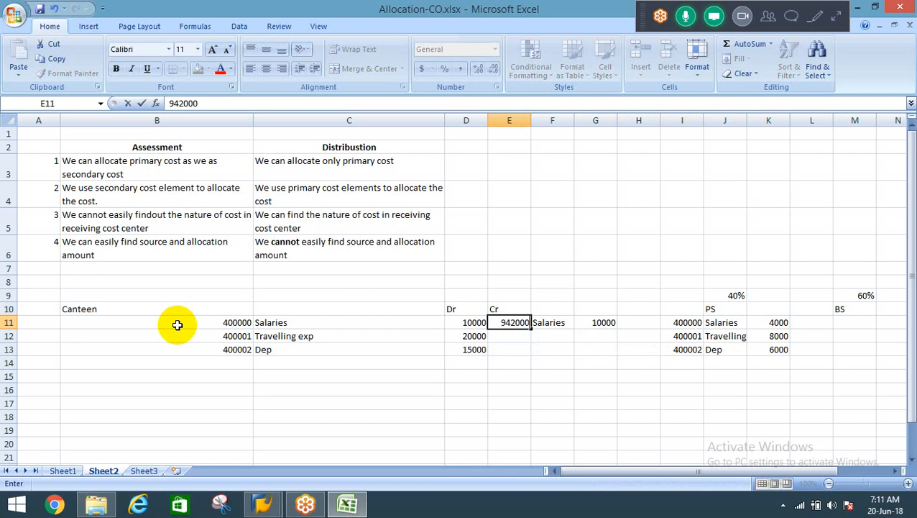
{"action": "key", "text": "Tab"}
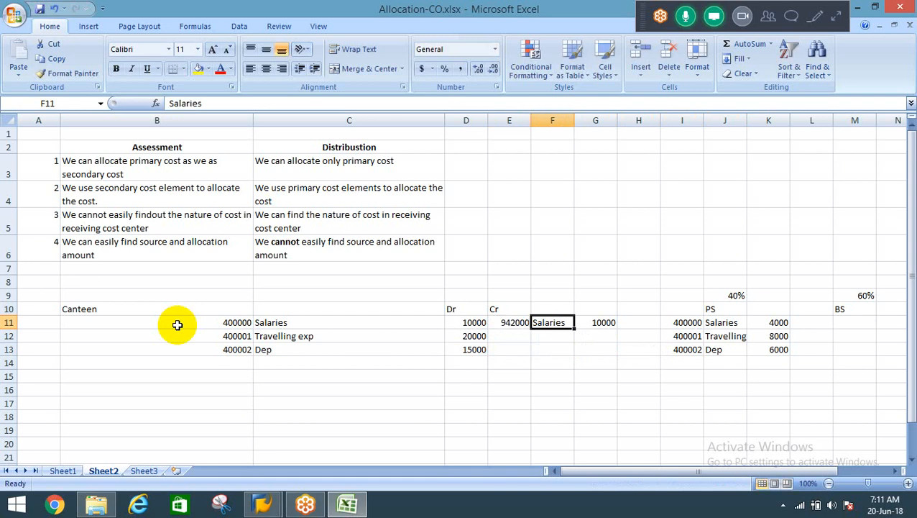
{"action": "type", "text": "Canteen"}
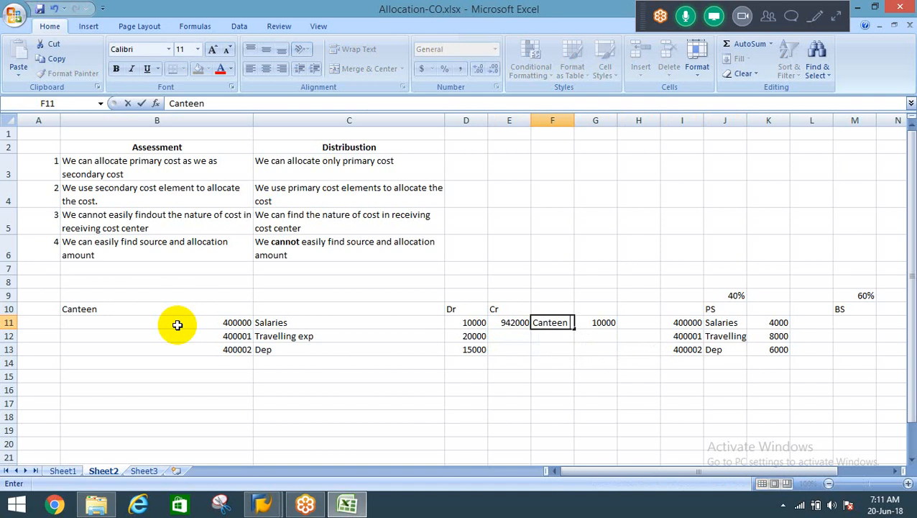
{"action": "type", "text": " cost"}
{"action": "key", "text": "Tab"}
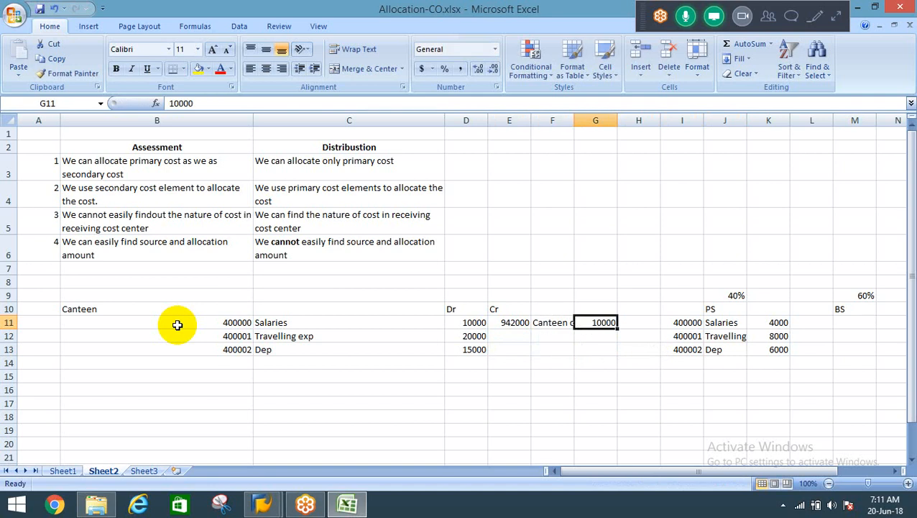
Replace the amount in G11 with a sum of the canteen costs in D11:D13.
{"action": "key", "text": "alt+="}
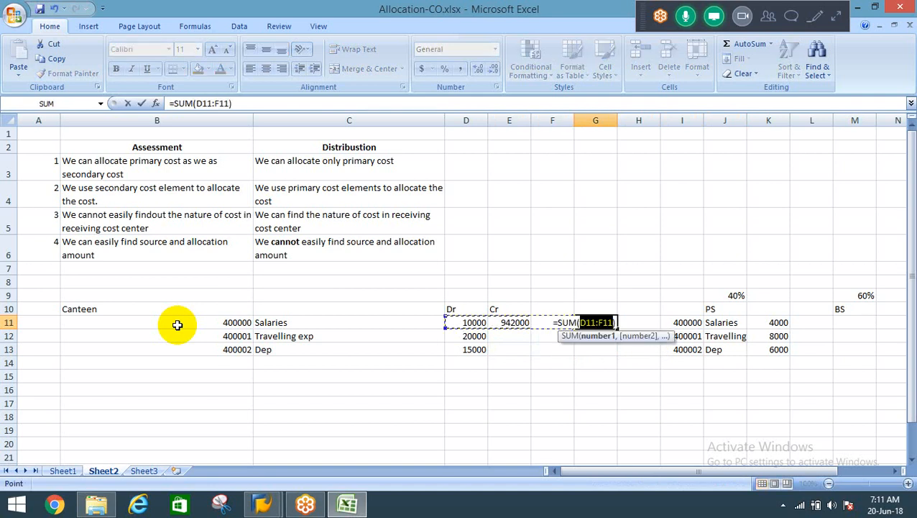
{"action": "key", "text": "Left"}
{"action": "key", "text": "Left"}
{"action": "key", "text": "Left"}
{"action": "key", "text": "Left"}
{"action": "key", "text": "Right"}
{"action": "key", "text": "shift+Down"}
{"action": "key", "text": "shift+Down"}
{"action": "key", "text": "Return"}
{"action": "key", "text": "Up"}
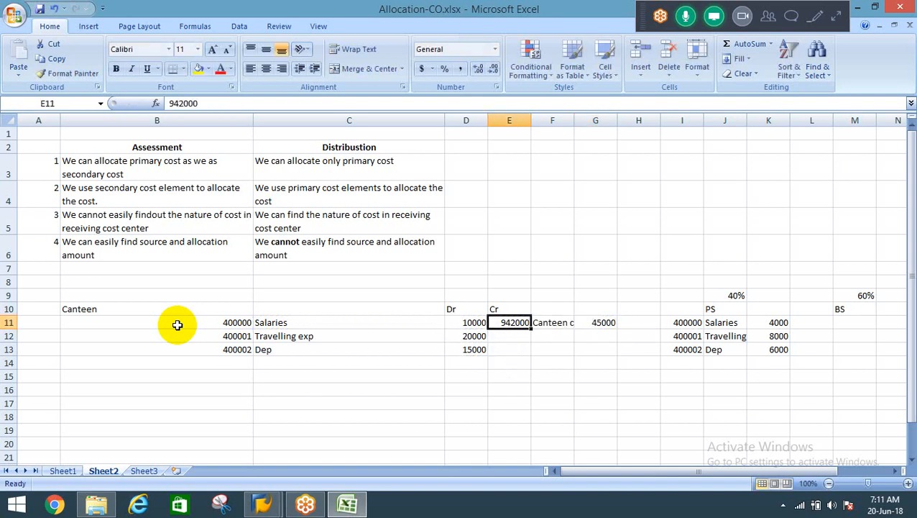
Compare the Canteen cost entry in E11:G11 with the PS cost lines and amounts in I11:K13.
{"action": "key", "text": "Right"}
{"action": "key", "text": "Right"}
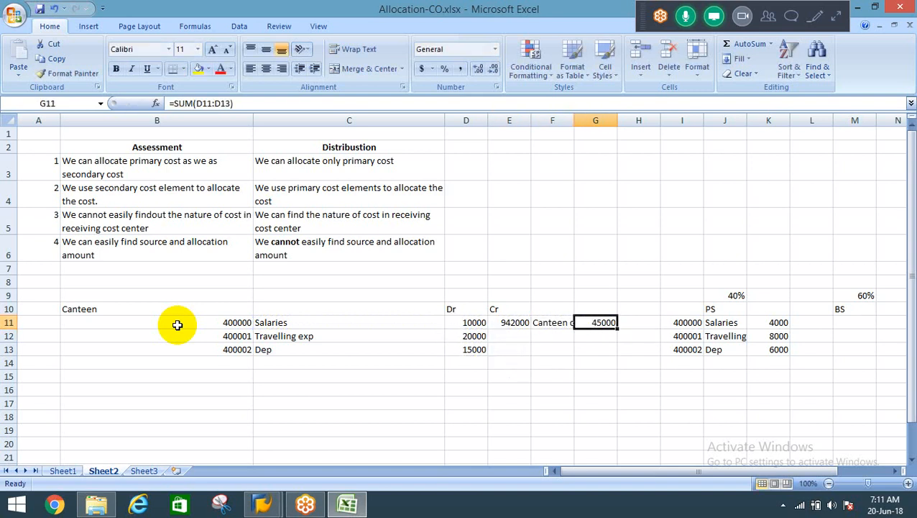
{"action": "key", "text": "Left"}
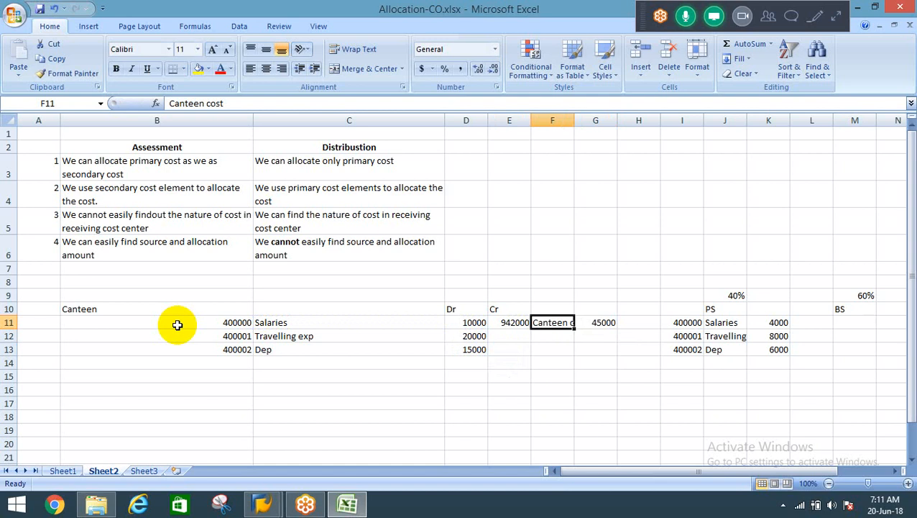
{"action": "key", "text": "Right"}
{"action": "key", "text": "Right"}
{"action": "key", "text": "Right"}
{"action": "key", "text": "shift+Right"}
{"action": "key", "text": "shift+Right"}
{"action": "key", "text": "shift+Down"}
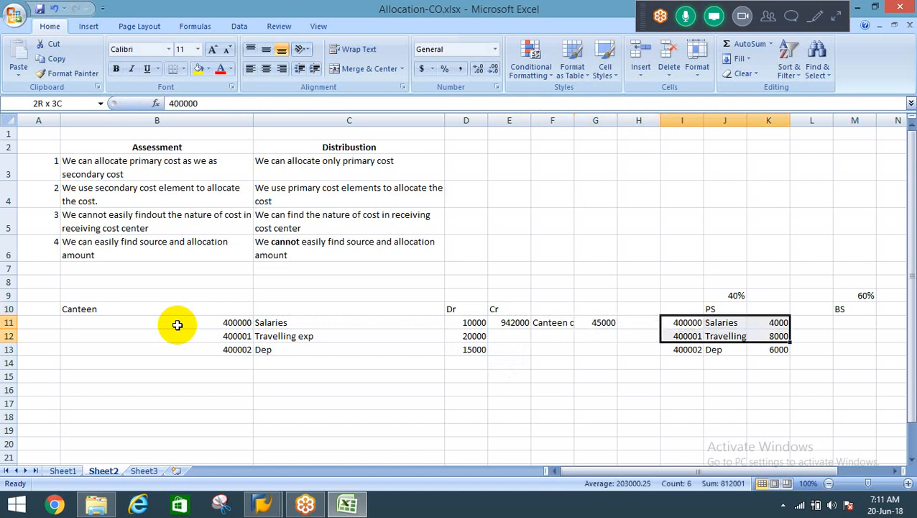
{"action": "key", "text": "shift+Down"}
{"action": "key", "text": "Right"}
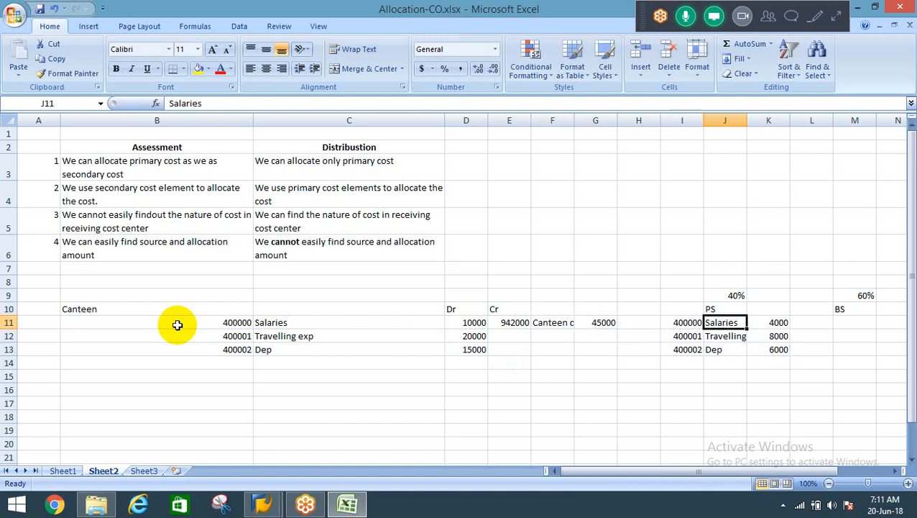
{"action": "key", "text": "Right"}
{"action": "key", "text": "shift+Down"}
{"action": "key", "text": "shift+Down"}
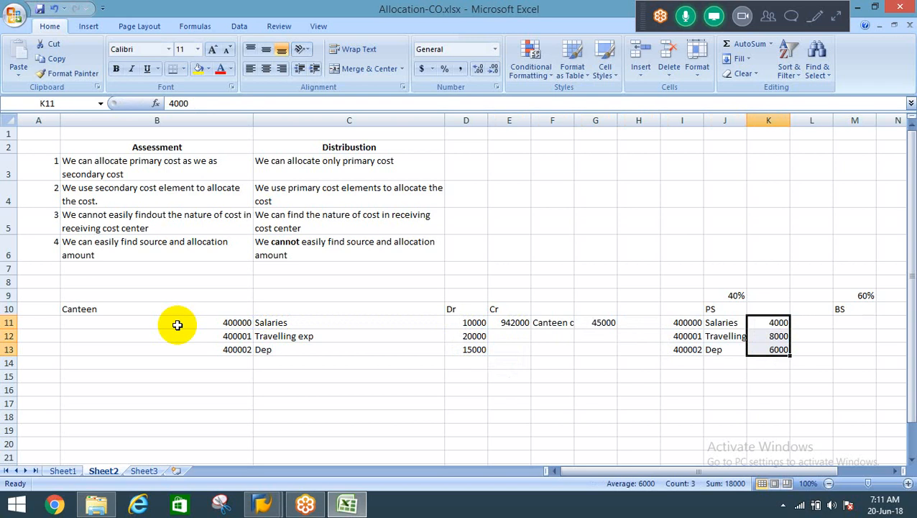
Clear the PS cost lines and amounts in I11:K13.
{"action": "key", "text": "Left"}
{"action": "key", "text": "Left"}
{"action": "key", "text": "shift+Right"}
{"action": "key", "text": "shift+Right"}
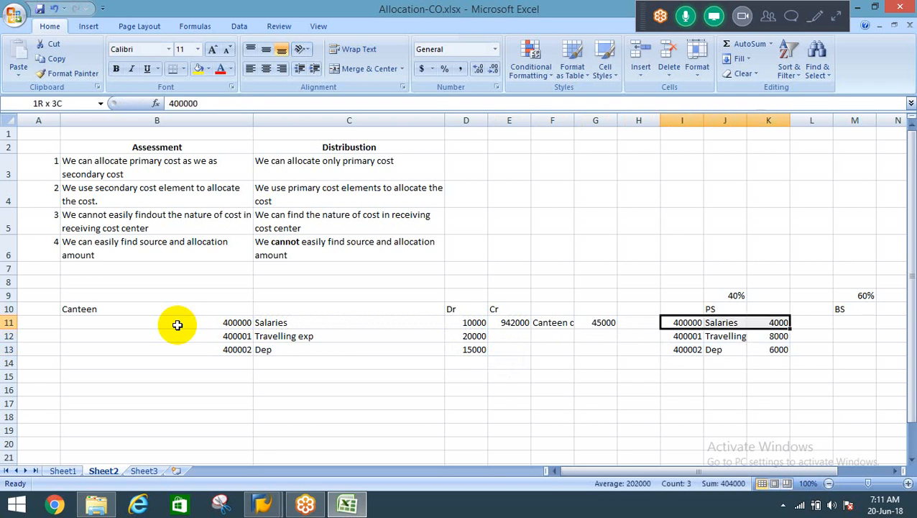
{"action": "key", "text": "shift+Down"}
{"action": "key", "text": "shift+Down"}
{"action": "key", "text": "Delete"}
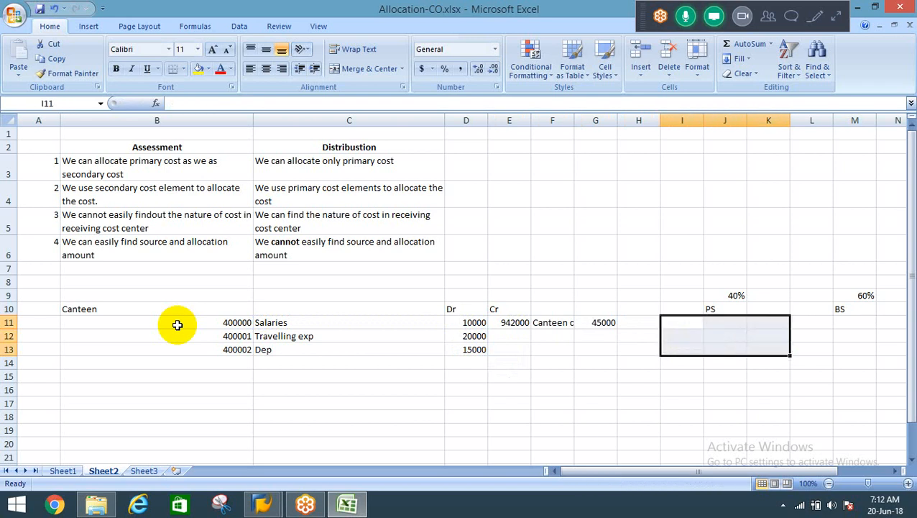
Copy the 942000 Canteen cost code and description from E11:F11 to I11:J11 under PS.
{"action": "key", "text": "Left"}
{"action": "key", "text": "Left"}
{"action": "key", "text": "Left"}
{"action": "key", "text": "Left"}
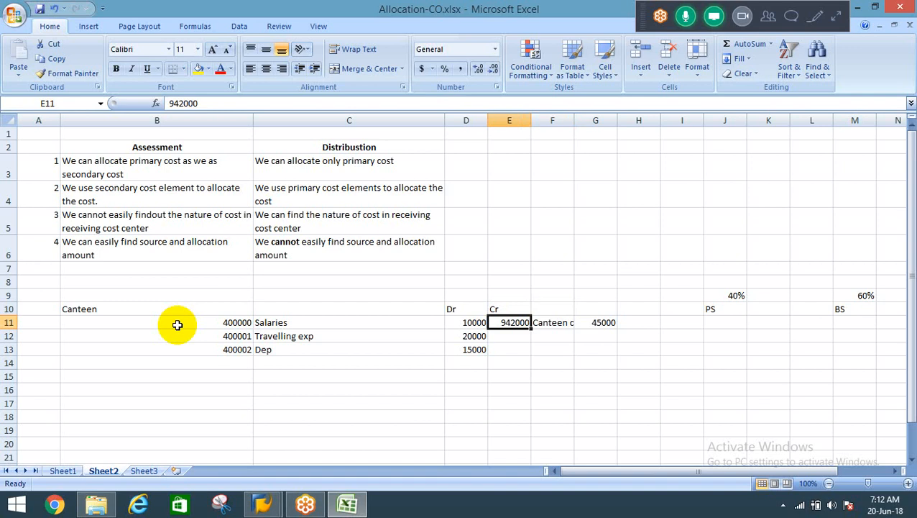
{"action": "key", "text": "shift+Right"}
{"action": "key", "text": "ctrl+c"}
{"action": "key", "text": "Right"}
Enter 18000 in K11 as the canteen cost amount under PS.
{"action": "key", "text": "Right"}
{"action": "key", "text": "Right"}
{"action": "key", "text": "Right"}
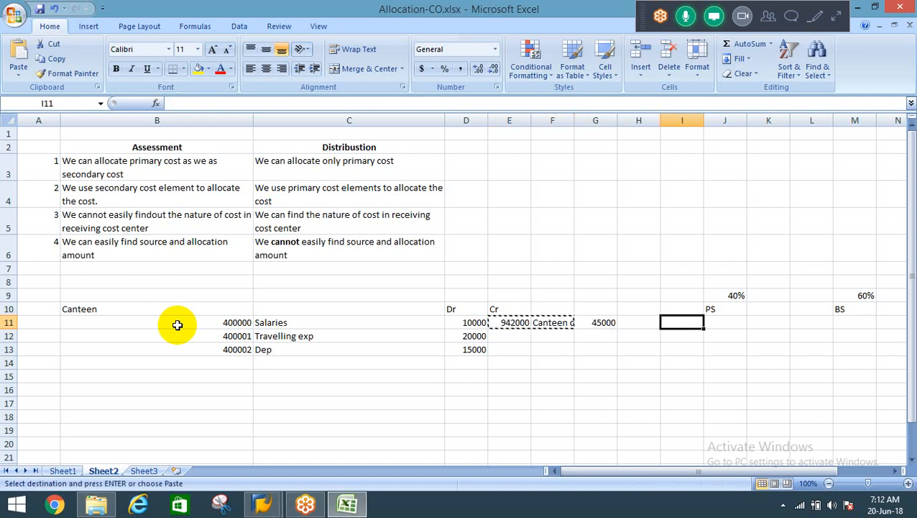
{"action": "key", "text": "Return"}
{"action": "key", "text": "Right"}
{"action": "key", "text": "Right"}
{"action": "type", "text": "1"}
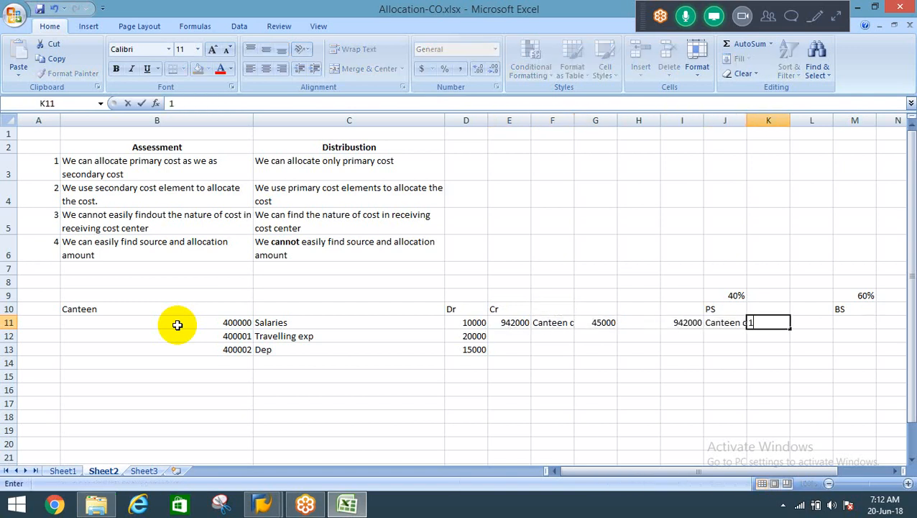
{"action": "type", "text": "80000"}
{"action": "key", "text": "BackSpace"}
{"action": "key", "text": "Return"}
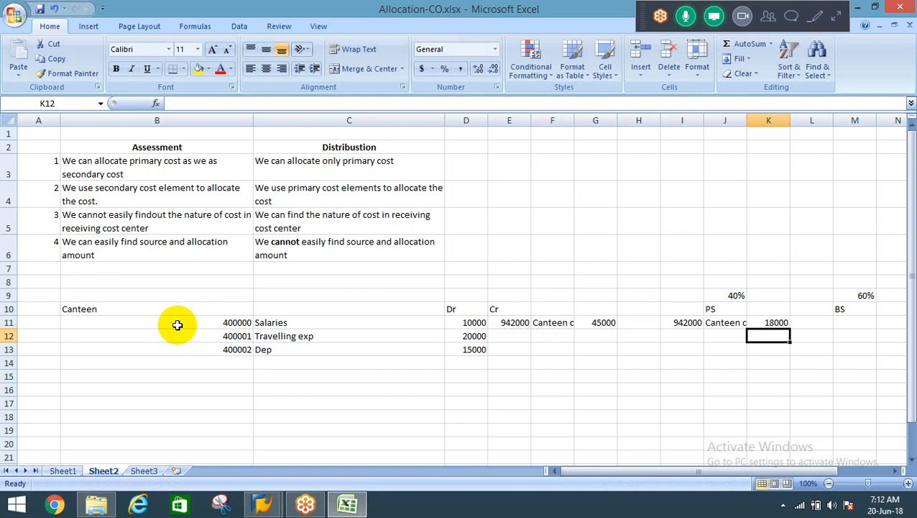
Review the PS canteen cost entry in I11:K11, checking the code, description and allocated amount.
{"action": "key", "text": "Up"}
{"action": "key", "text": "Left"}
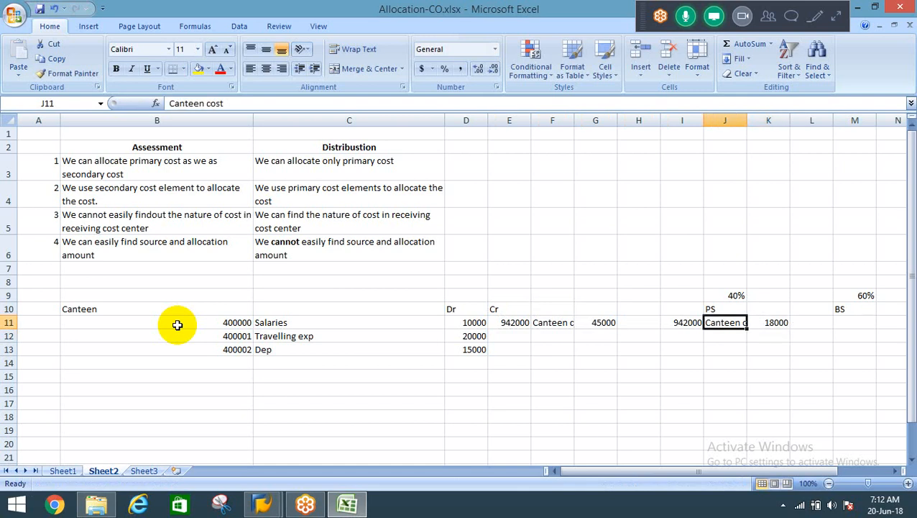
{"action": "key", "text": "Left"}
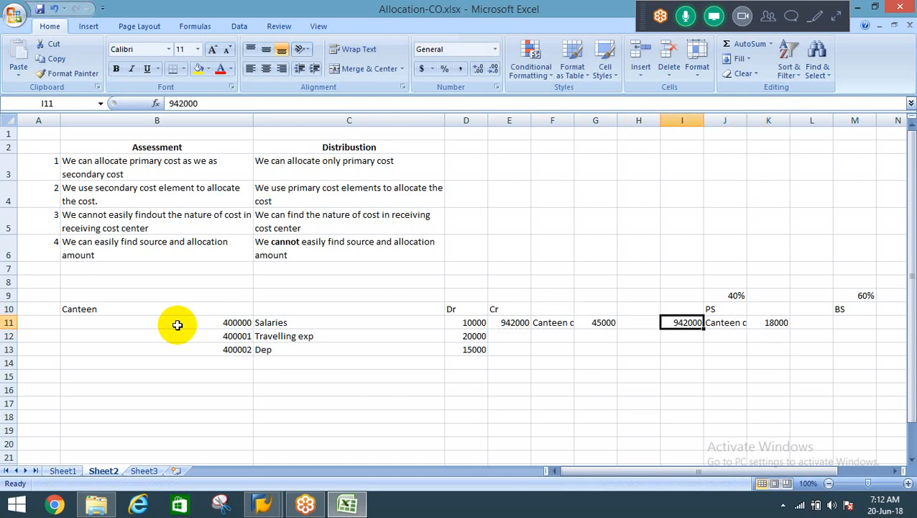
{"action": "key", "text": "Right"}
{"action": "key", "text": "Up"}
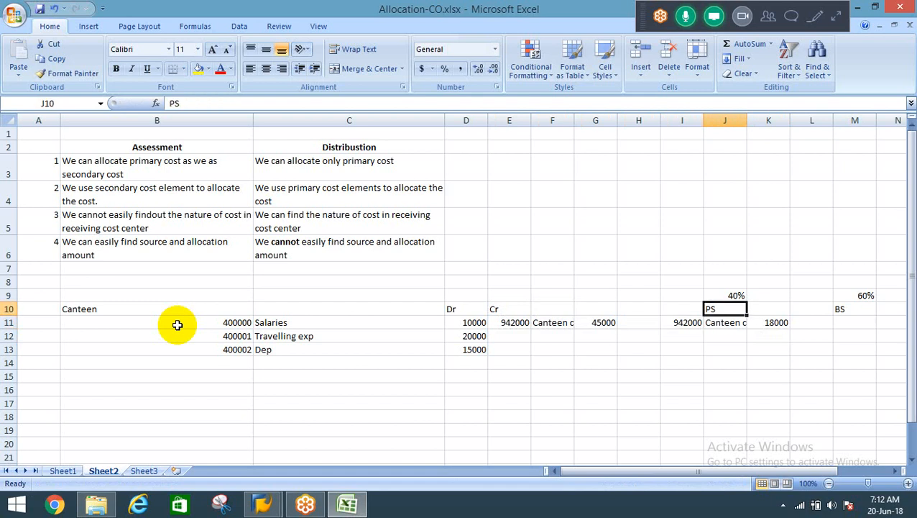
{"action": "key", "text": "Down"}
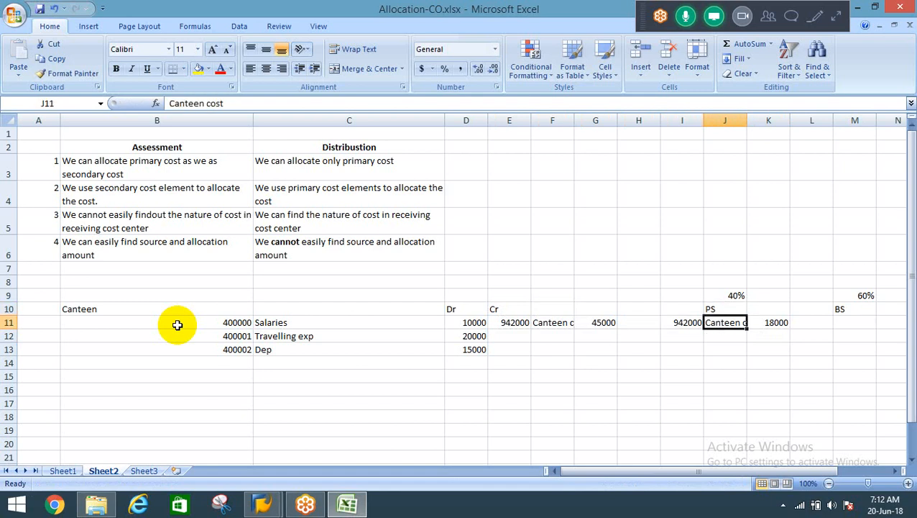
{"action": "key", "text": "Left"}
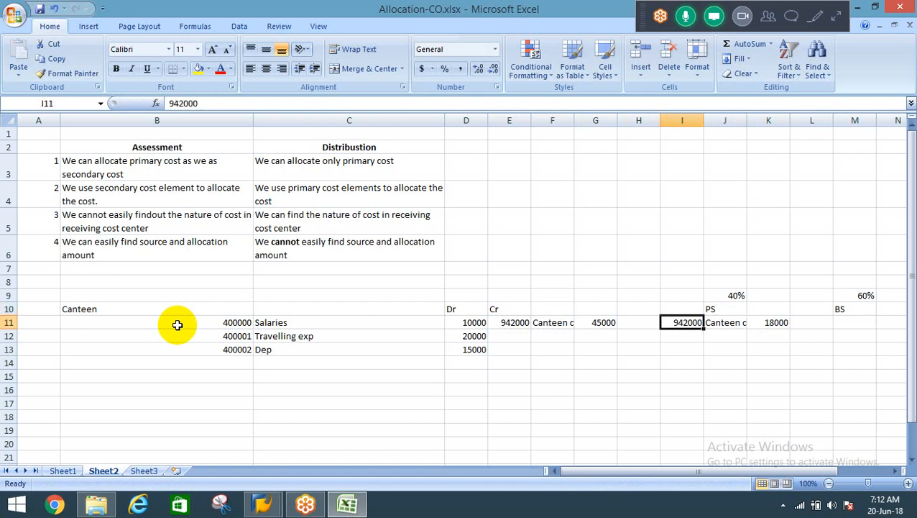
{"action": "key", "text": "Right"}
{"action": "key", "text": "Right"}
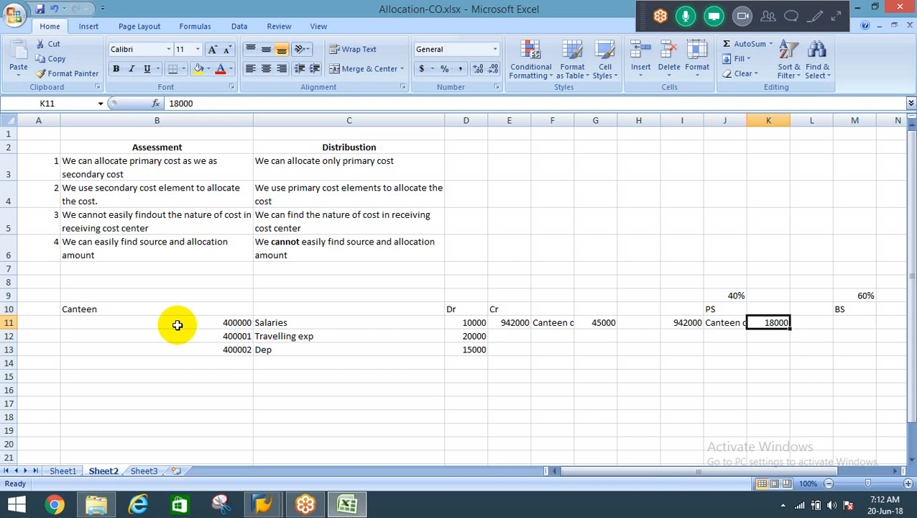
Compare the original canteen costs in D11:D13 with the single Canteen cost line under PS.
{"action": "key", "text": "Left"}
{"action": "key", "text": "Left"}
{"action": "key", "text": "Left"}
{"action": "key", "text": "Left"}
{"action": "key", "text": "Left"}
{"action": "key", "text": "Left"}
{"action": "key", "text": "Left"}
{"action": "key", "text": "Down"}
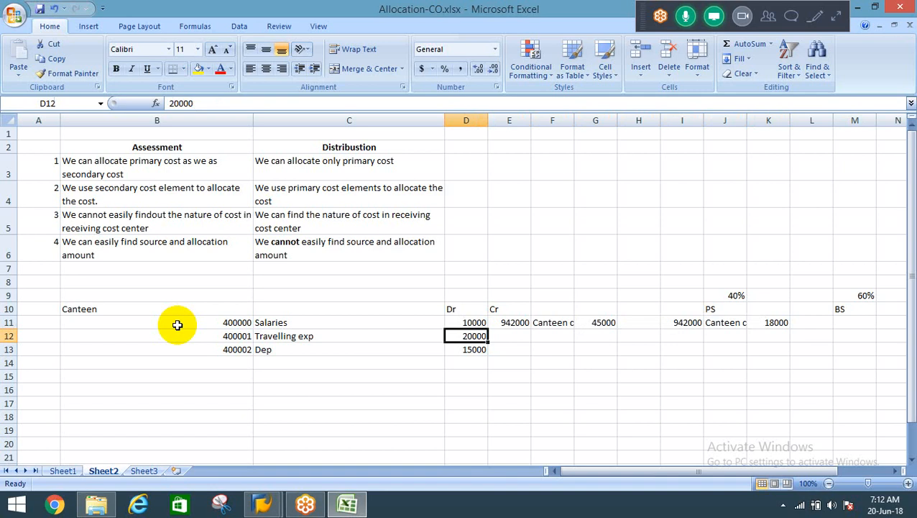
{"action": "key", "text": "Up"}
{"action": "key", "text": "shift+Down"}
{"action": "key", "text": "shift+Down"}
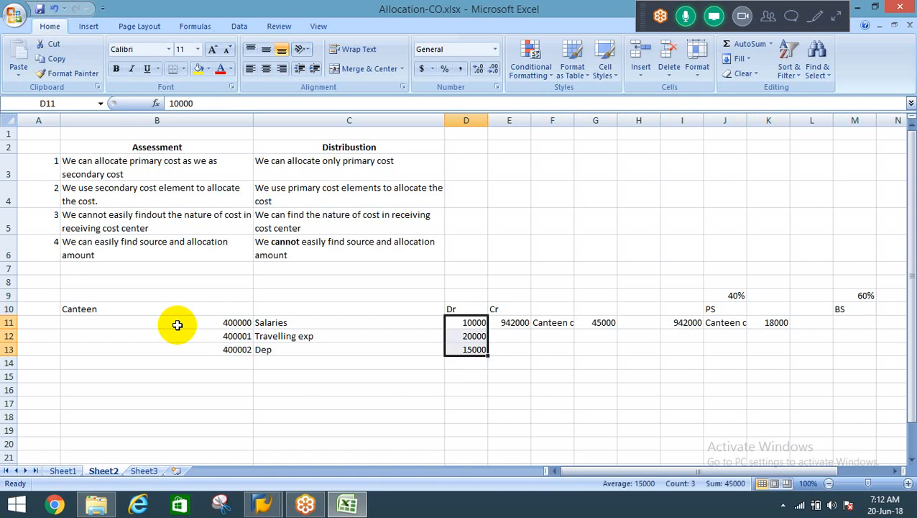
{"action": "key", "text": "Right"}
{"action": "key", "text": "Right"}
{"action": "key", "text": "Right"}
{"action": "key", "text": "Right"}
{"action": "key", "text": "Right"}
{"action": "key", "text": "Right"}
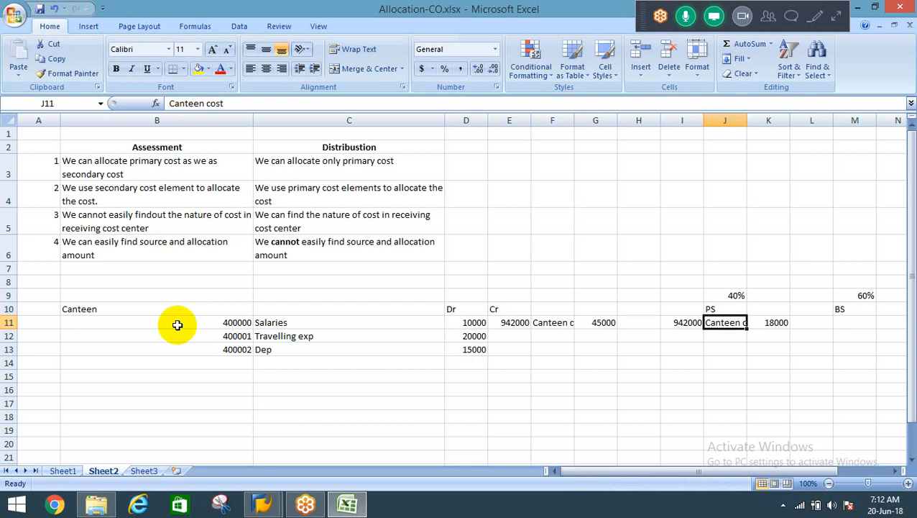
{"action": "key", "text": "Down"}
{"action": "key", "text": "Up"}
{"action": "key", "text": "Left"}
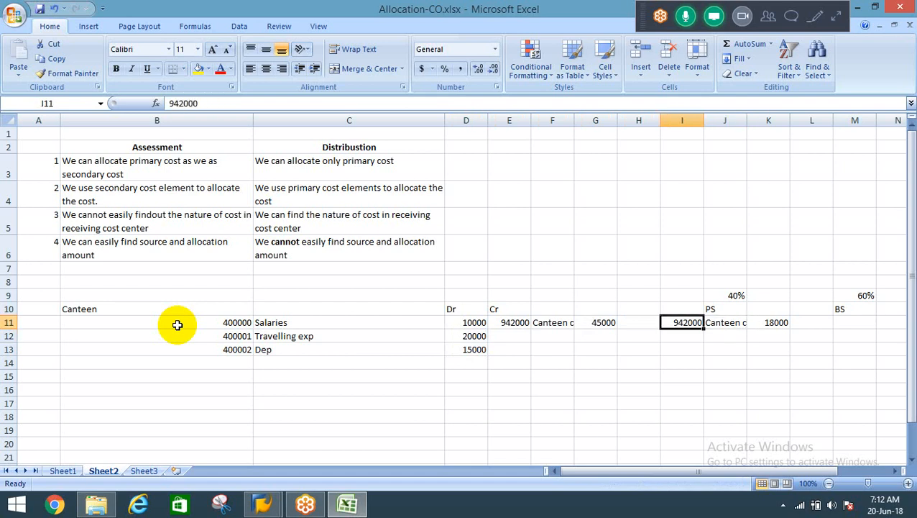
Enter Salaries in I12 and move it to J12, below the PS Canteen cost description.
{"action": "key", "text": "Down"}
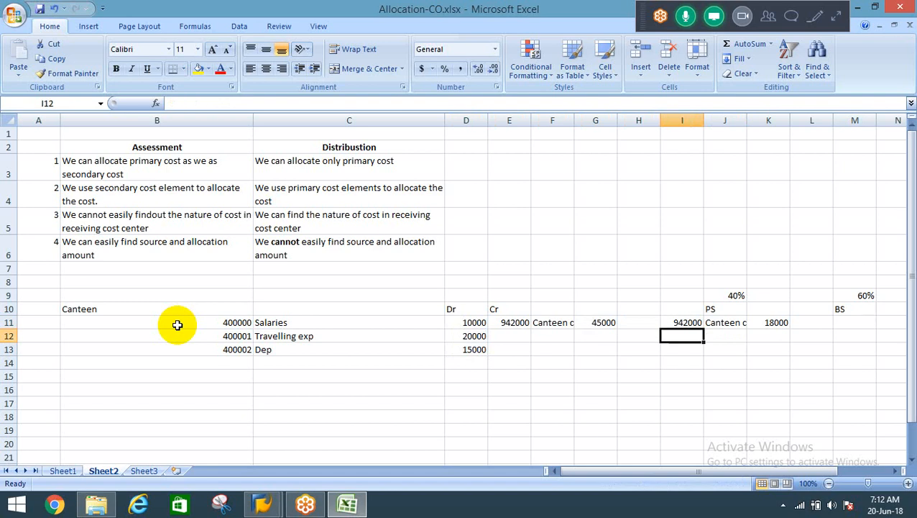
{"action": "type", "text": "Salaries"}
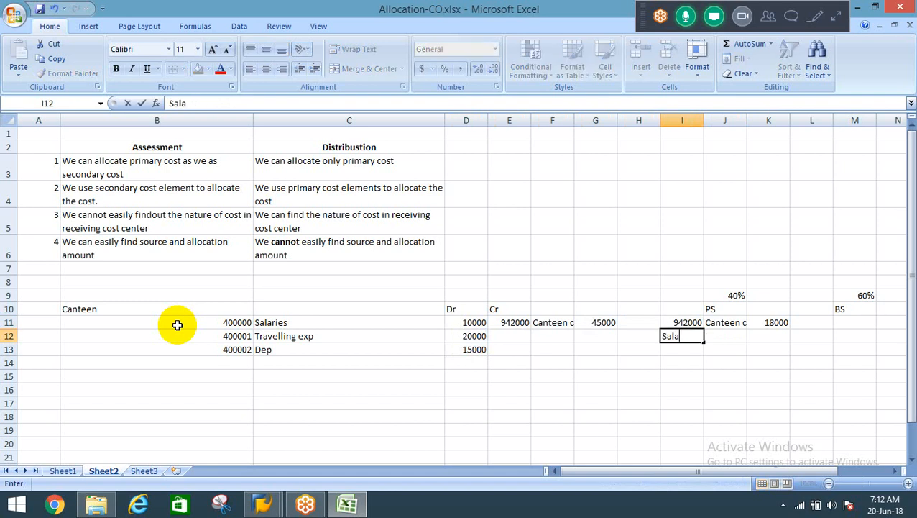
{"action": "key", "text": "Return"}
{"action": "key", "text": "Up"}
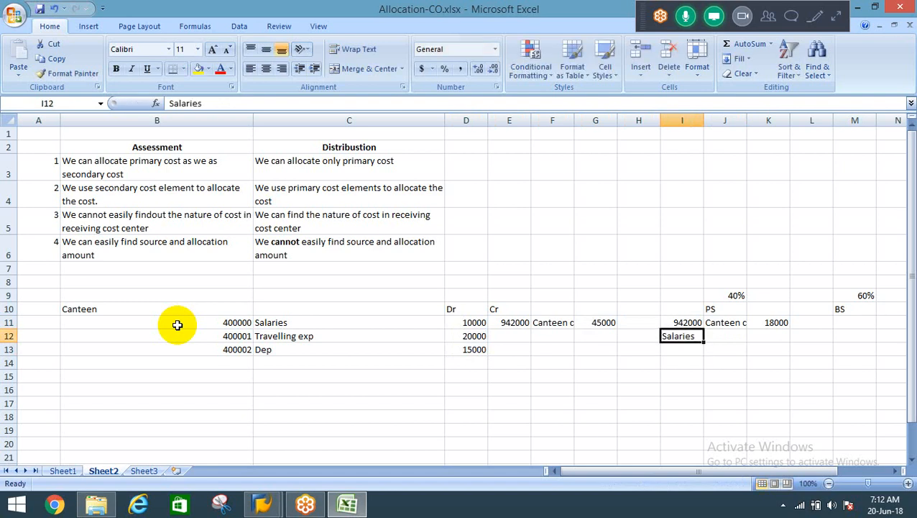
{"action": "key", "text": "ctrl+x"}
{"action": "key", "text": "Right"}
{"action": "key", "text": "Return"}
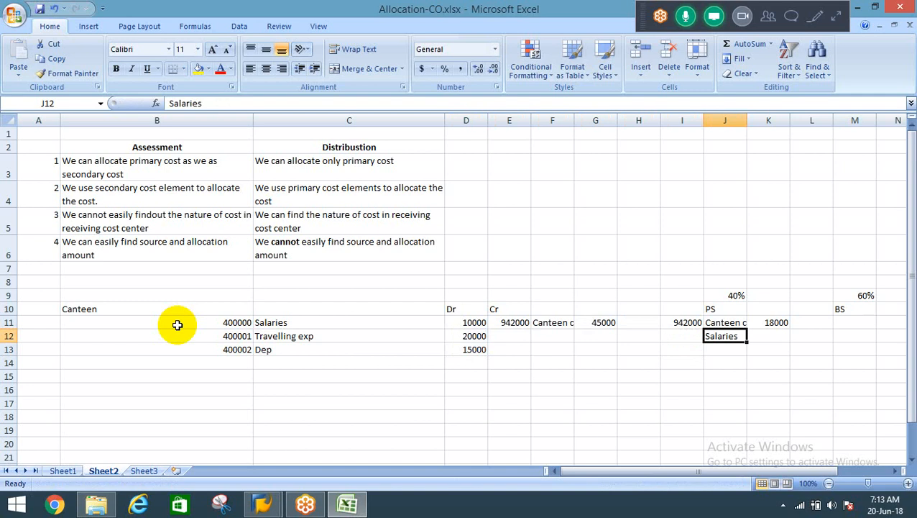
Examine the Salaries label in J12 and the empty cells below it under PS.
{"action": "key", "text": "Down"}
{"action": "key", "text": "Up"}
{"action": "key", "text": "shift+Down"}
{"action": "key", "text": "shift+Down"}
{"action": "key", "text": "shift+Down"}
{"action": "key", "text": "shift+Down"}
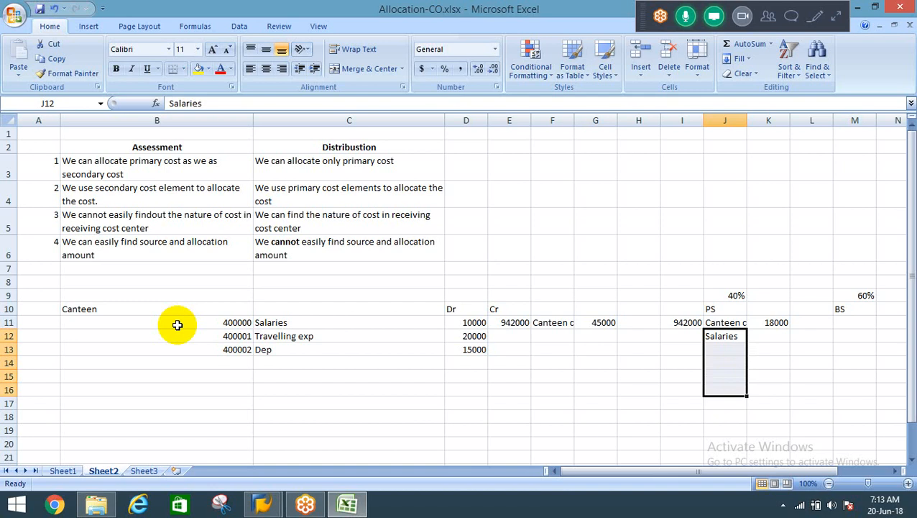
{"action": "key", "text": "Up"}
{"action": "key", "text": "Down"}
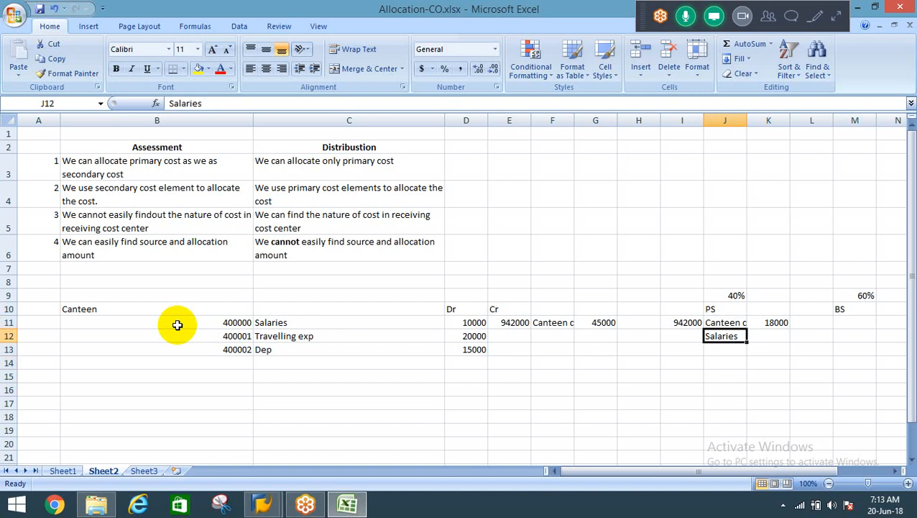
{"action": "key", "text": "shift+Down"}
{"action": "key", "text": "shift+Down"}
{"action": "key", "text": "shift+Down"}
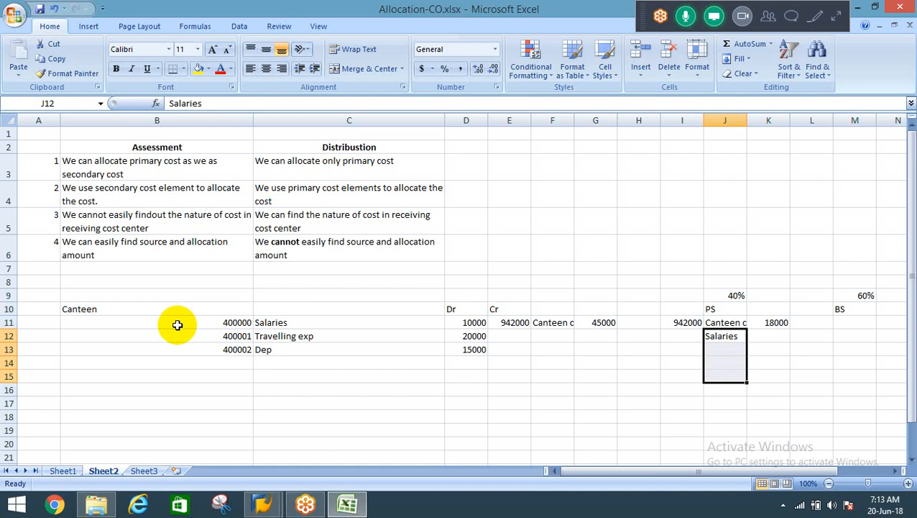
{"action": "key", "text": "Up"}
{"action": "key", "text": "Up"}
{"action": "key", "text": "Down"}
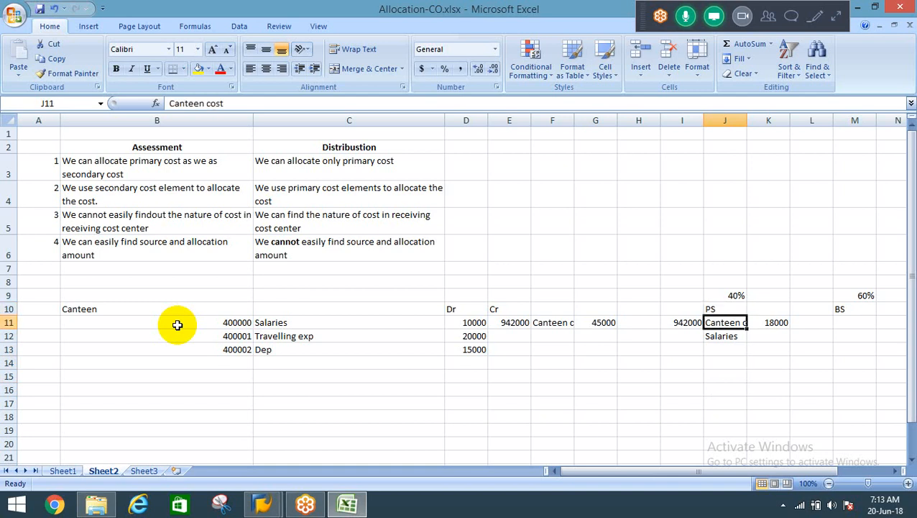
Compare the PS canteen cost code in I11 with the Salaries amount in D11.
{"action": "key", "text": "Left"}
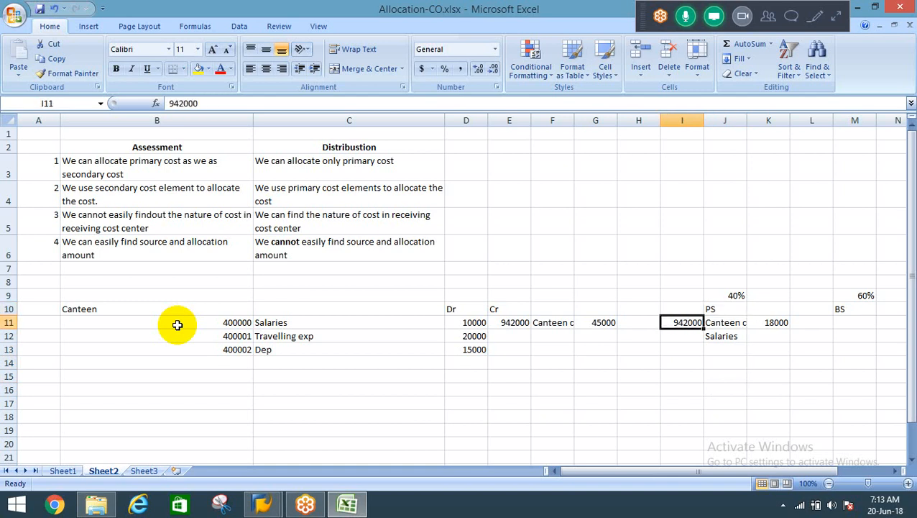
{"action": "key", "text": "Right"}
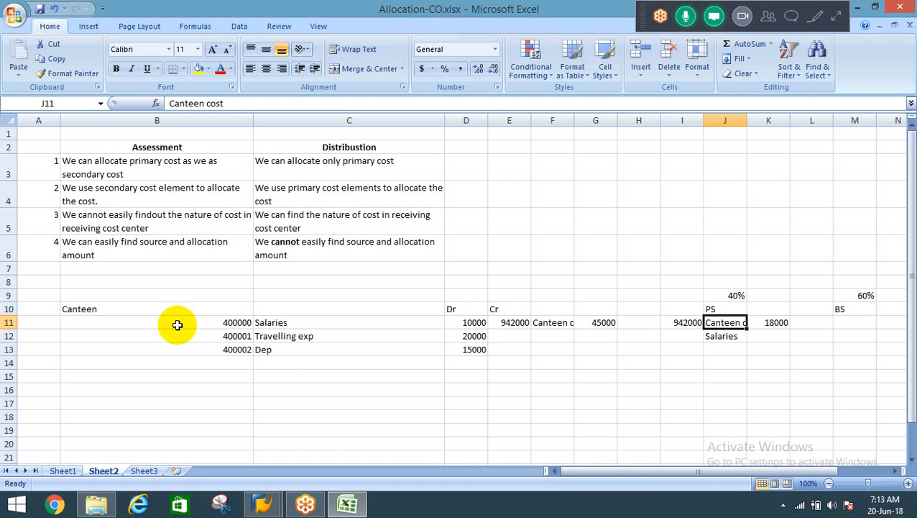
{"action": "key", "text": "Left"}
{"action": "key", "text": "Left"}
{"action": "key", "text": "Left"}
{"action": "key", "text": "Left"}
{"action": "key", "text": "Left"}
{"action": "key", "text": "Left"}
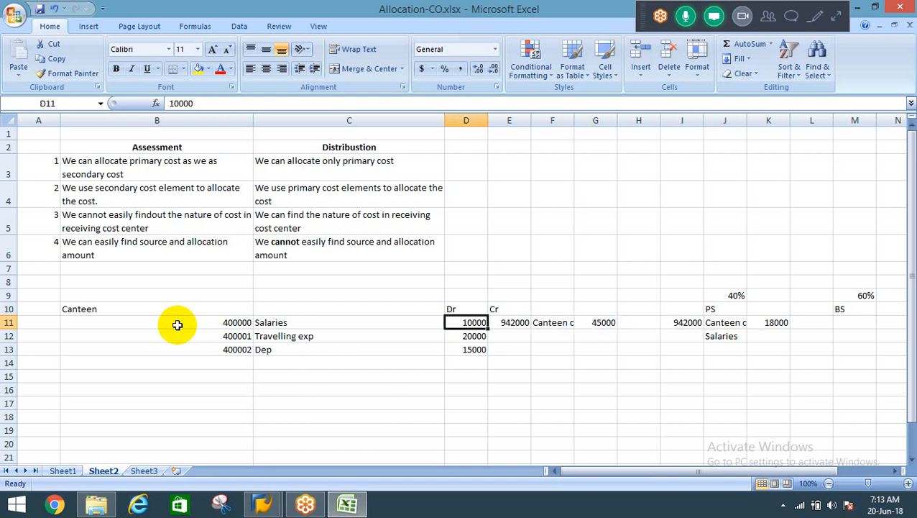
{"action": "key", "text": "Right"}
{"action": "key", "text": "Right"}
{"action": "key", "text": "Right"}
{"action": "key", "text": "Right"}
{"action": "key", "text": "Right"}
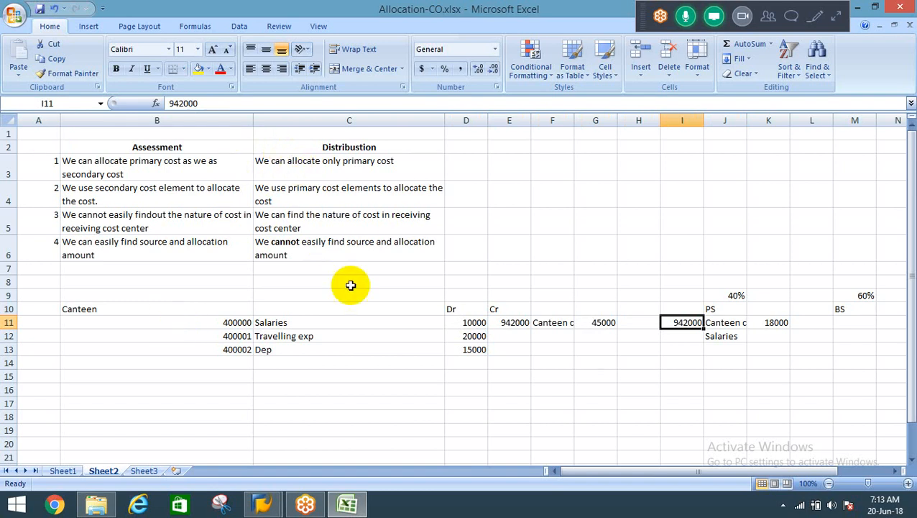
Switch to the open SAP session and exit the Change Material transaction.
{"action": "mouse_move", "coordinate": [265, 511]}
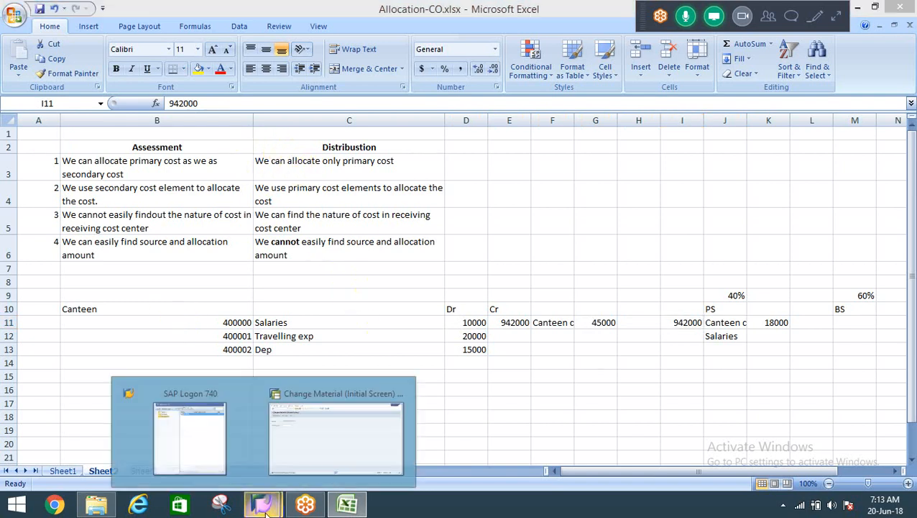
{"action": "left_click", "coordinate": [348, 433]}
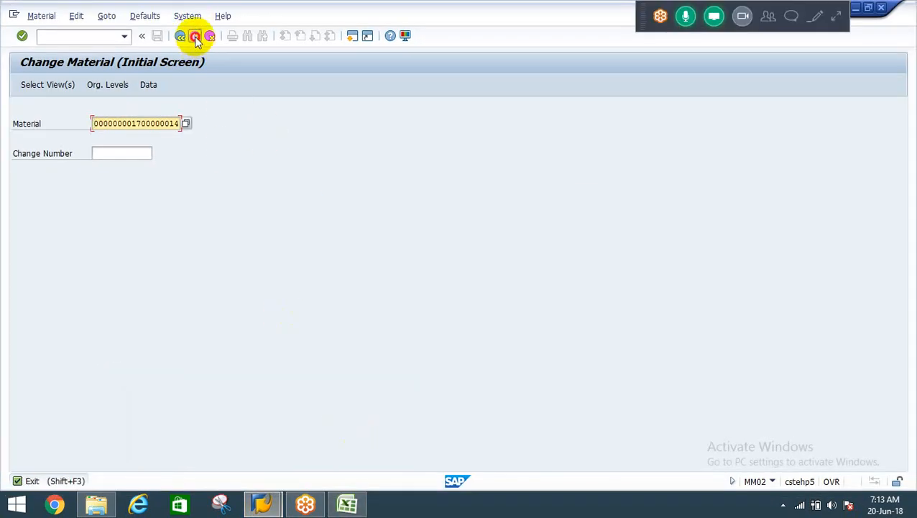
{"action": "left_click", "coordinate": [195, 36]}
{"action": "left_click", "coordinate": [559, 317]}
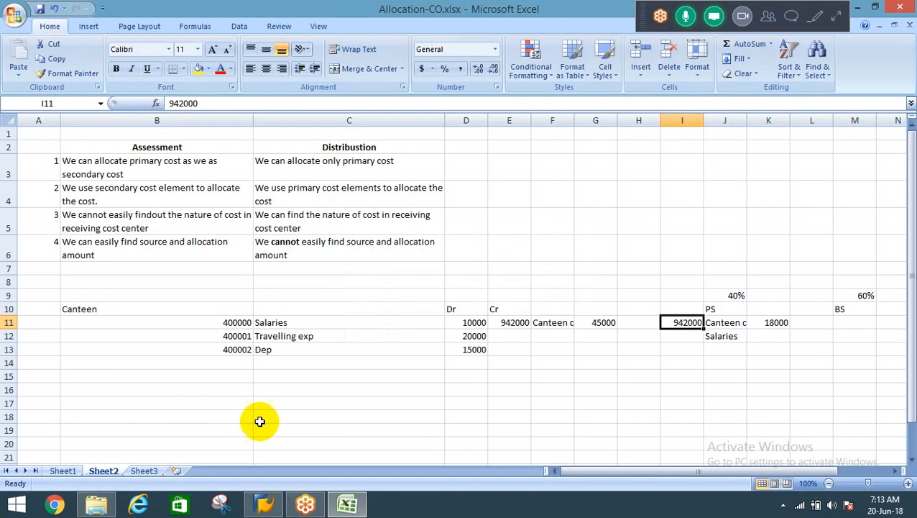
{"action": "left_click", "coordinate": [264, 503]}
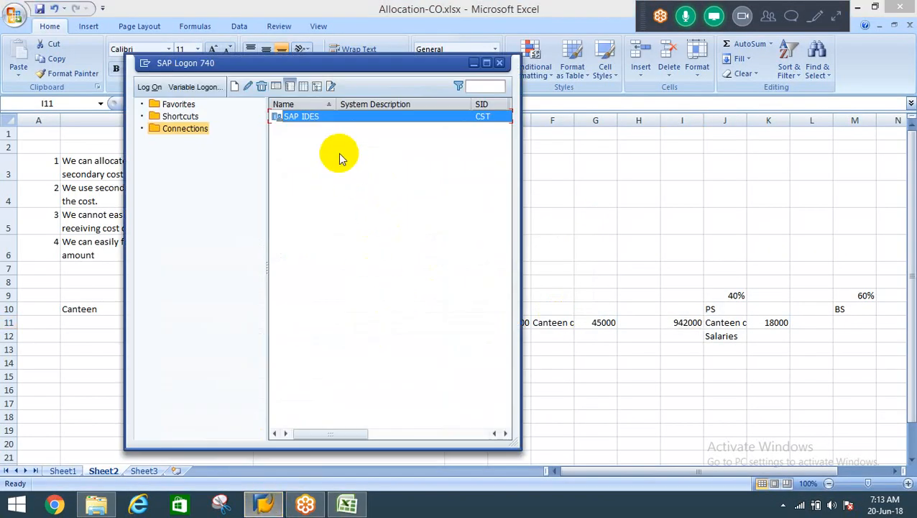
{"action": "double_click", "coordinate": [341, 158]}
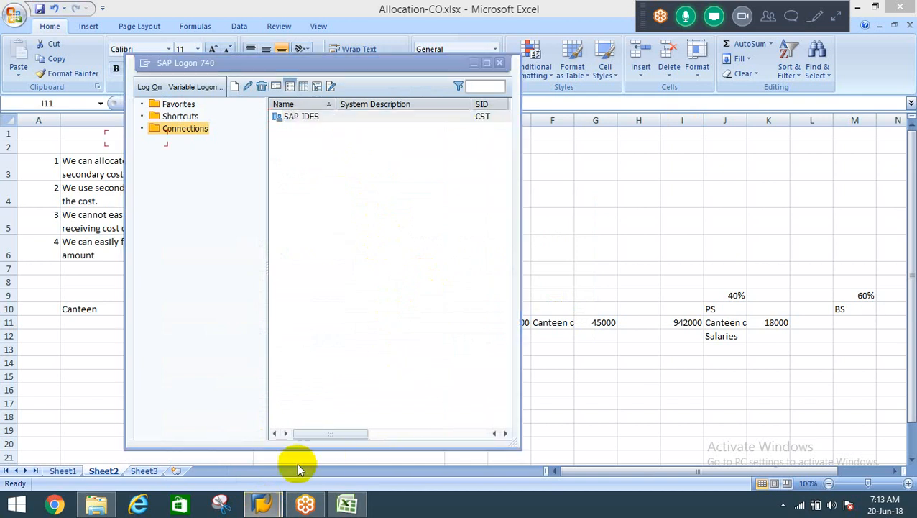
{"action": "mouse_move", "coordinate": [265, 503]}
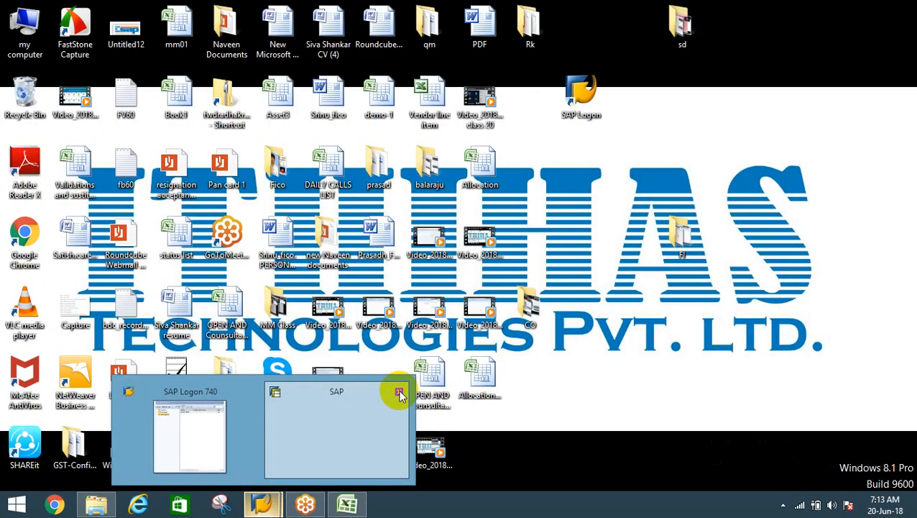
{"action": "left_click", "coordinate": [399, 391]}
{"action": "left_click", "coordinate": [262, 429]}
{"action": "key", "text": "alt+Tab"}
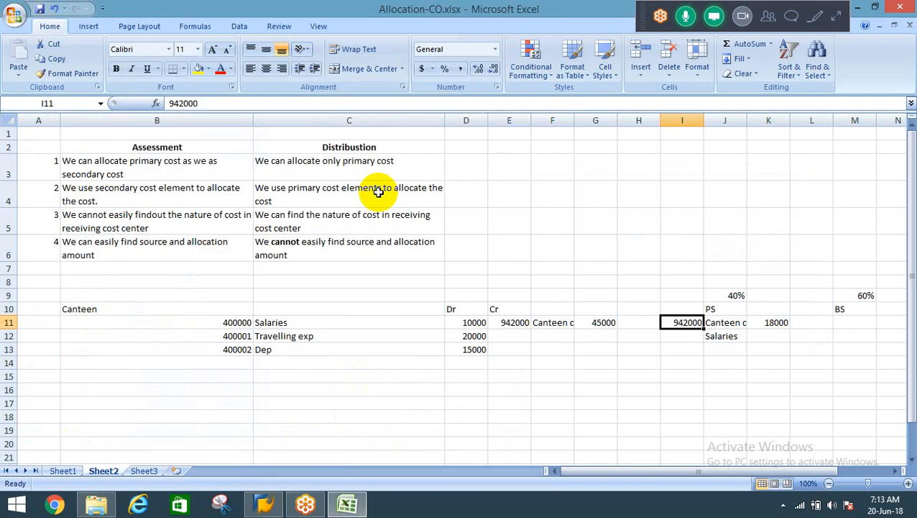
Open the SAP IDES connection in SAP Logon and log on with the user name and account password.
{"action": "key", "text": "alt+Tab"}
{"action": "double_click", "coordinate": [328, 119]}
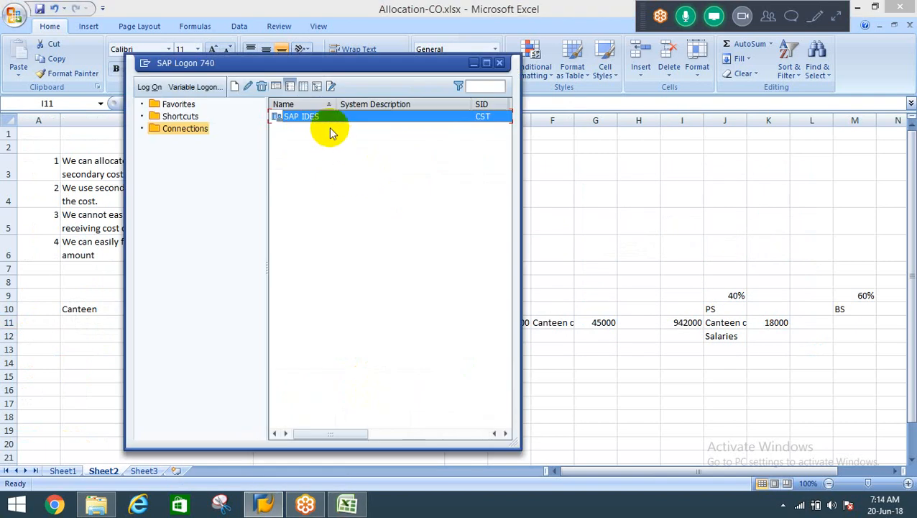
{"action": "key", "text": "Down"}
{"action": "key", "text": "Down"}
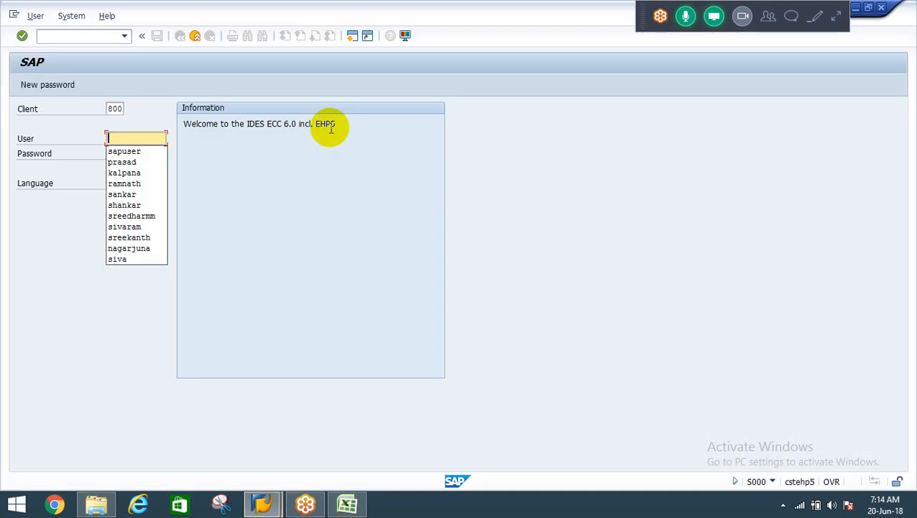
{"action": "key", "text": "Tab"}
{"action": "type", "text": "*******"}
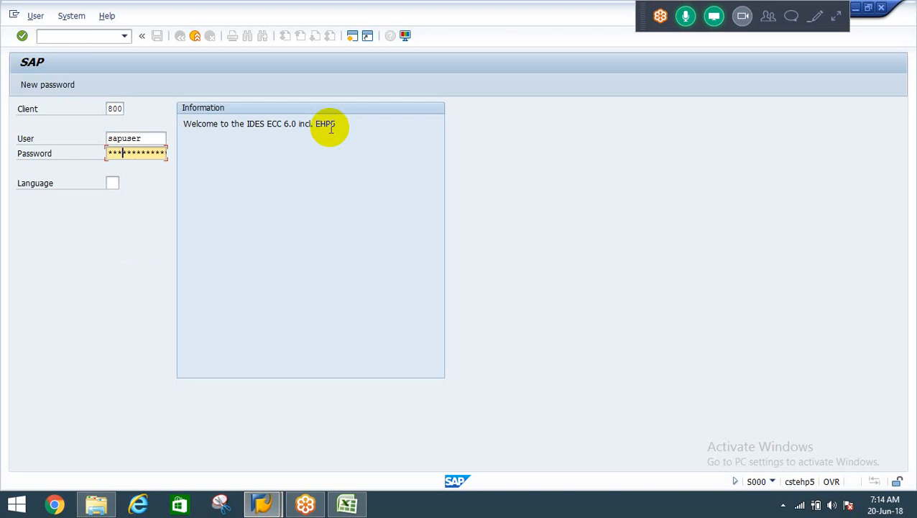
{"action": "key", "text": "Return"}
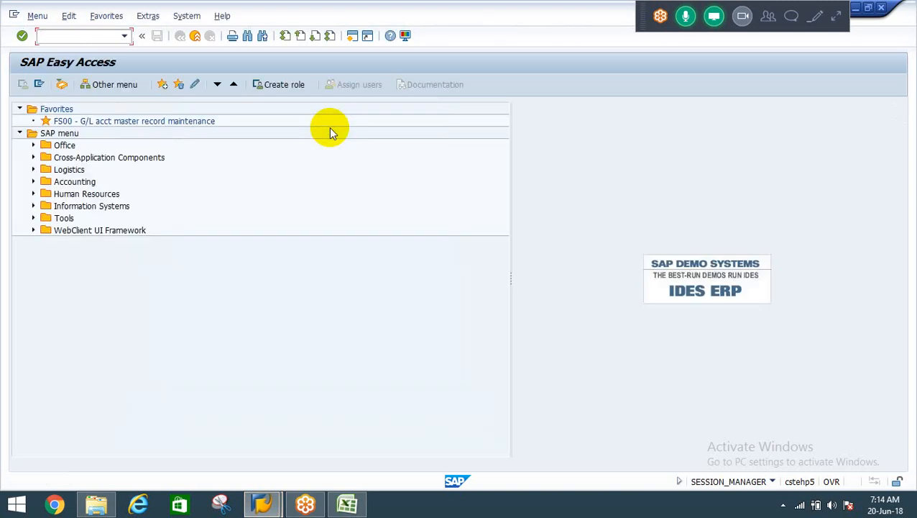
Run transaction SPRO and display the SAP Reference IMG.
{"action": "type", "text": "spro"}
{"action": "key", "text": "Return"}
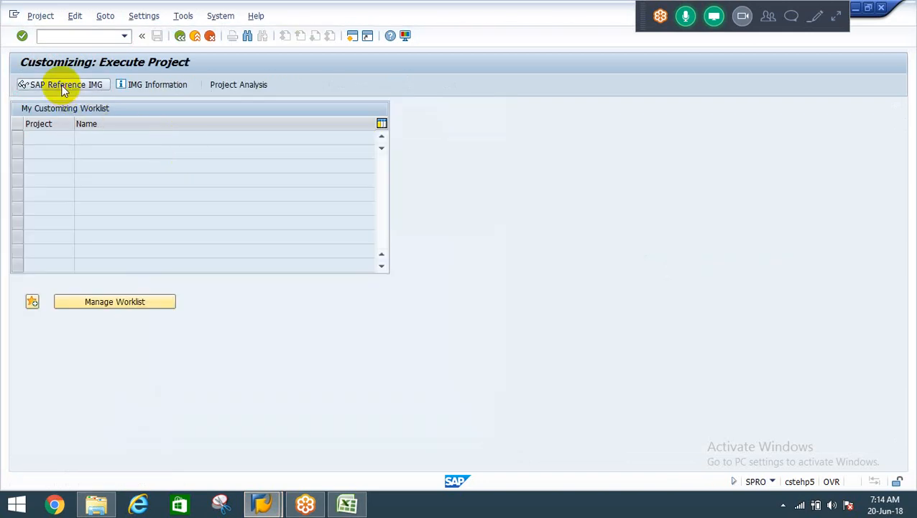
{"action": "left_click", "coordinate": [63, 85]}
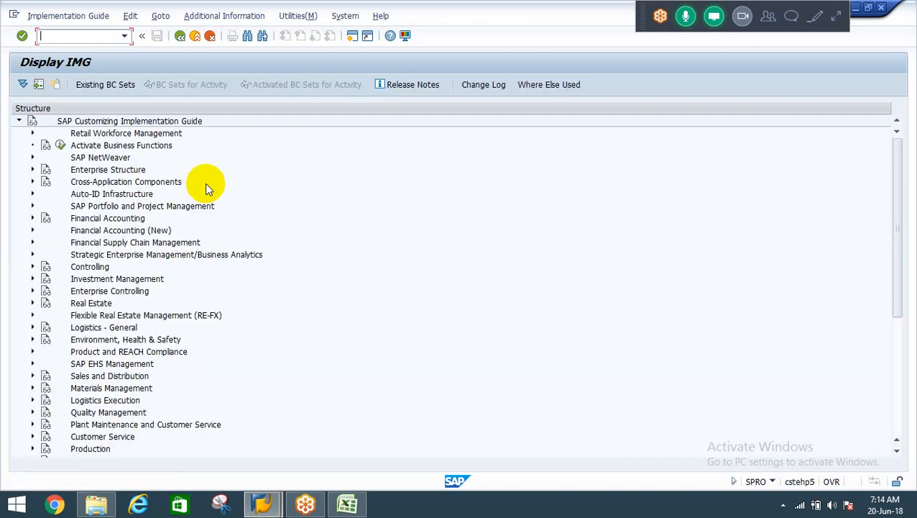
Expand Controlling in the implementation guide and then its Cost Center Accounting node.
{"action": "left_click", "coordinate": [108, 218]}
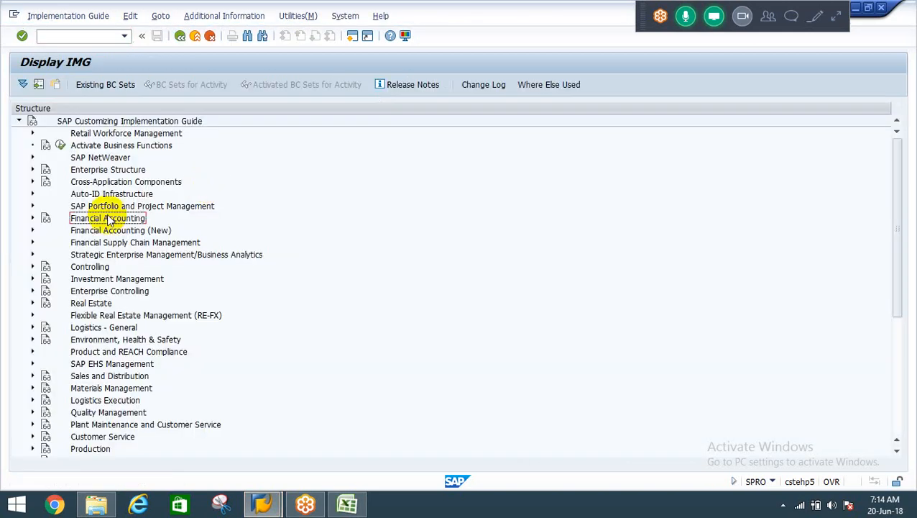
{"action": "key", "text": "Down"}
{"action": "key", "text": "Down"}
{"action": "key", "text": "Down"}
{"action": "key", "text": "Down"}
{"action": "key", "text": "Right"}
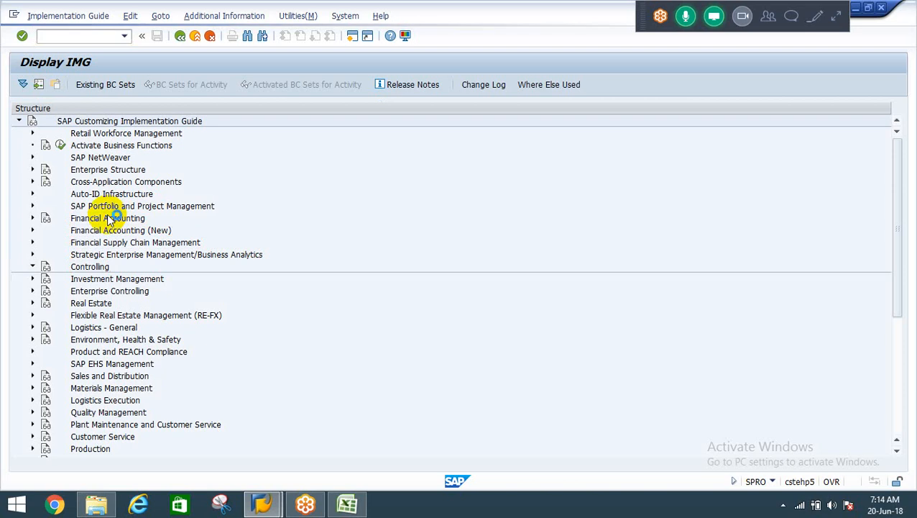
{"action": "key", "text": "Down"}
{"action": "key", "text": "Down"}
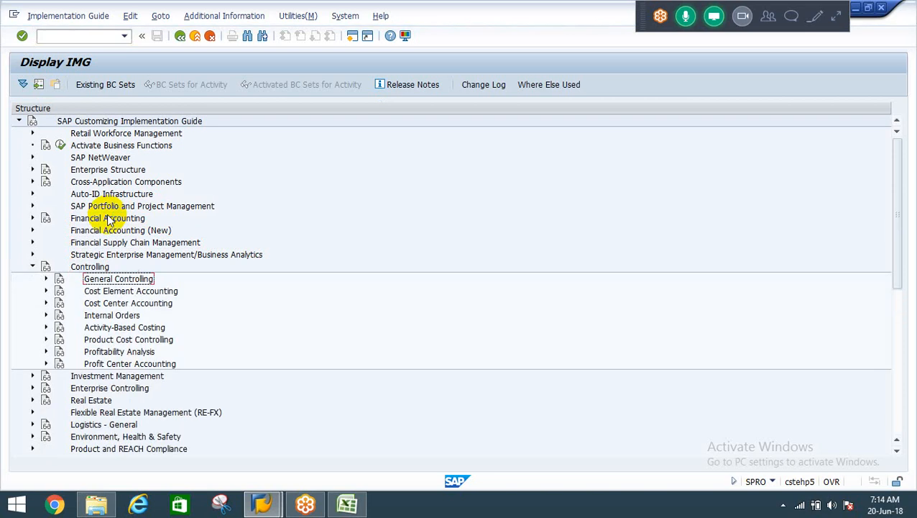
{"action": "key", "text": "Down"}
{"action": "key", "text": "Right"}
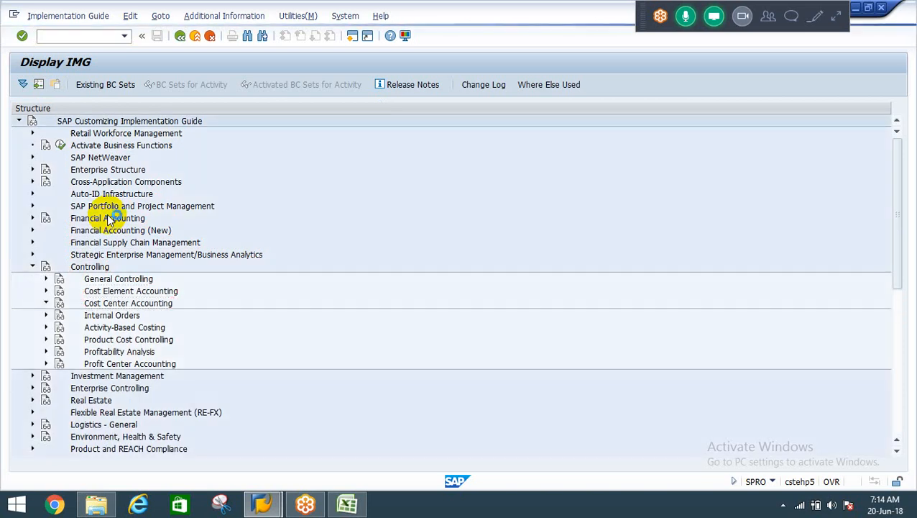
Expand Actual Postings under Cost Center Accounting, followed by its Period-End Closing node.
{"action": "key", "text": "Down"}
{"action": "key", "text": "Down"}
{"action": "key", "text": "Down"}
{"action": "key", "text": "Down"}
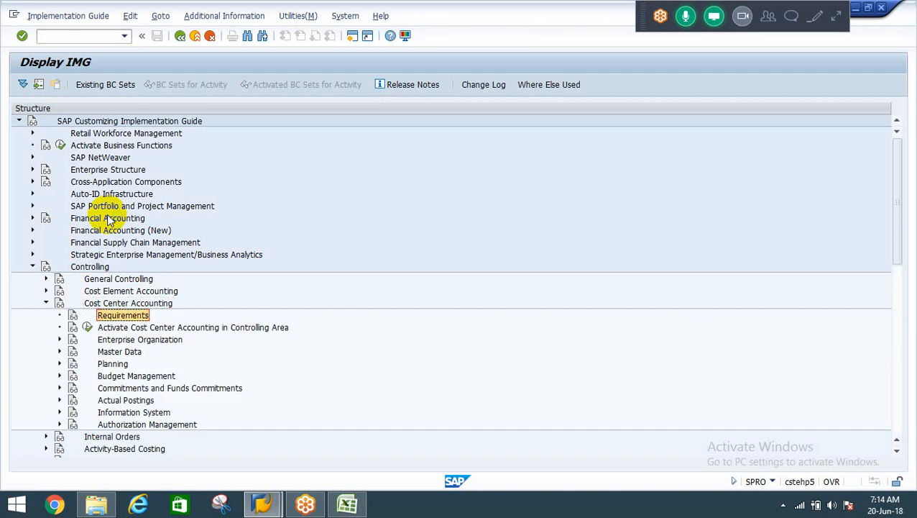
{"action": "key", "text": "Down"}
{"action": "key", "text": "Down"}
{"action": "key", "text": "Down"}
{"action": "key", "text": "Down"}
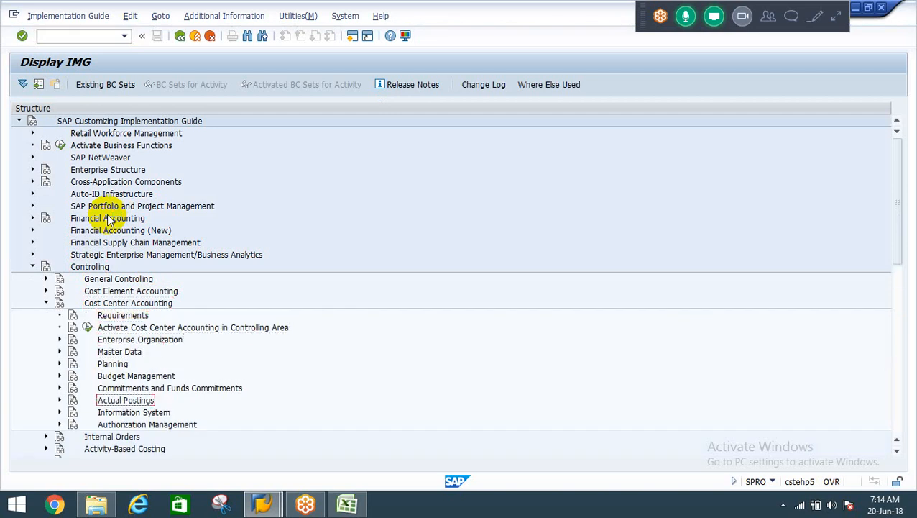
{"action": "key", "text": "Right"}
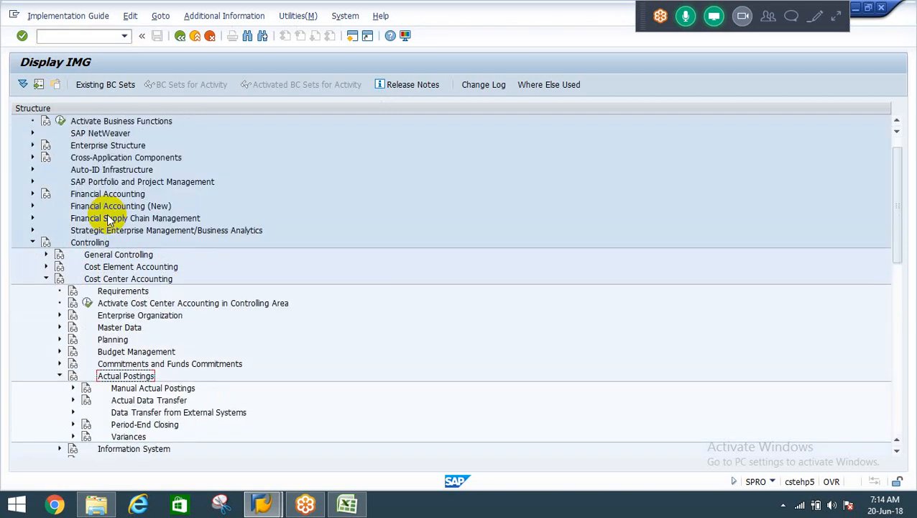
{"action": "key", "text": "Down"}
{"action": "key", "text": "Down"}
{"action": "key", "text": "Down"}
{"action": "key", "text": "Down"}
{"action": "key", "text": "Right"}
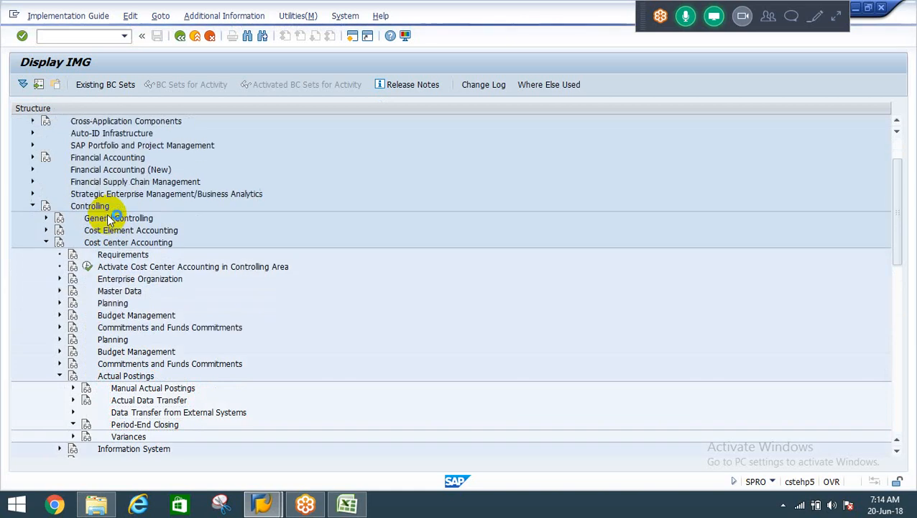
Expand Distribution under Period-End Closing and go to Define Distribution.
{"action": "key", "text": "Down"}
{"action": "key", "text": "Down"}
{"action": "key", "text": "Down"}
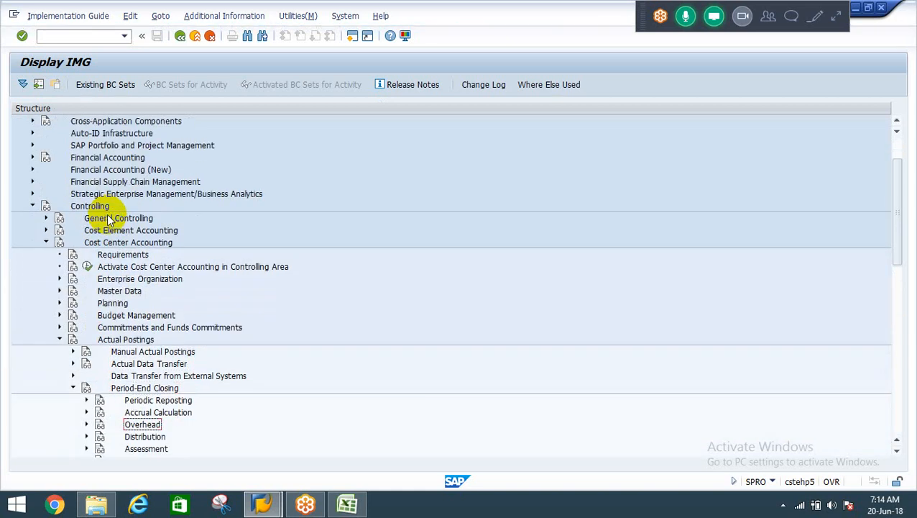
{"action": "key", "text": "Down"}
{"action": "key", "text": "Right"}
{"action": "key", "text": "Down"}
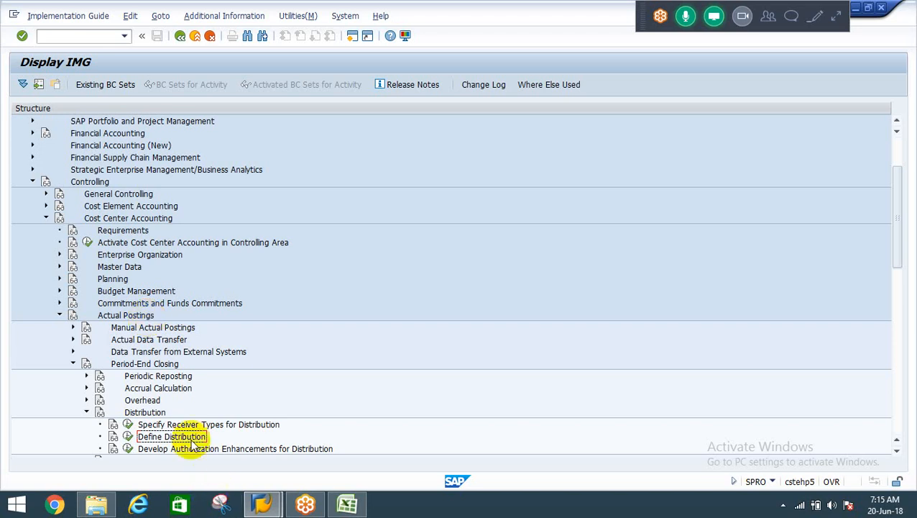
Execute Define Distribution with the Create Actual Distribution activity, setting the controlling area to RECO.
{"action": "left_click", "coordinate": [128, 439]}
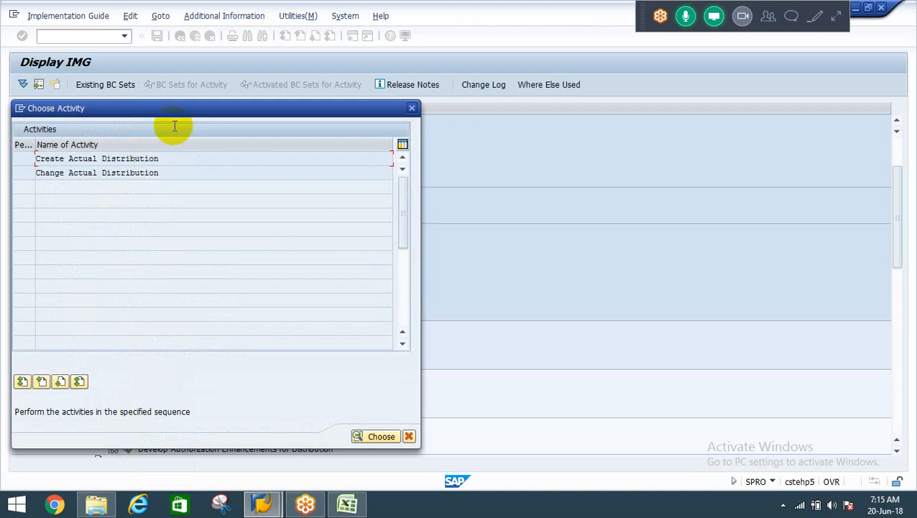
{"action": "left_click_drag", "start_coordinate": [206, 110], "coordinate": [542, 80]}
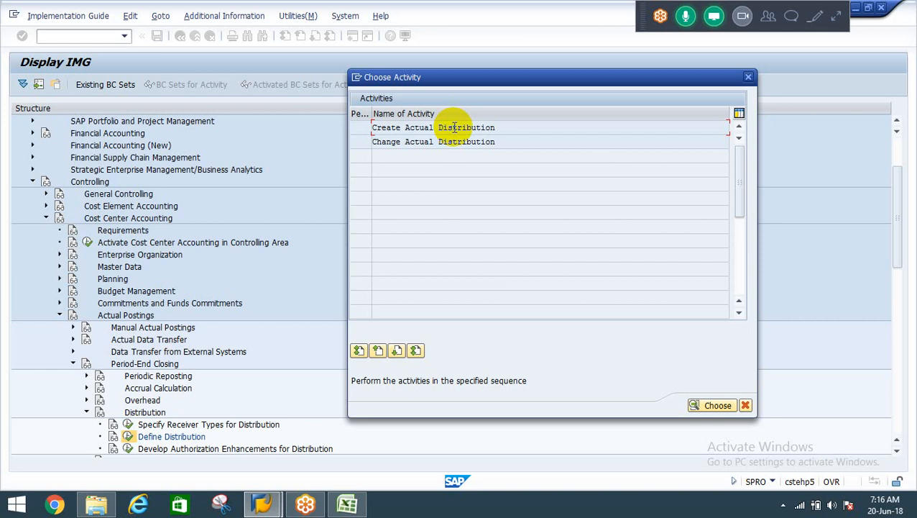
{"action": "double_click", "coordinate": [455, 128]}
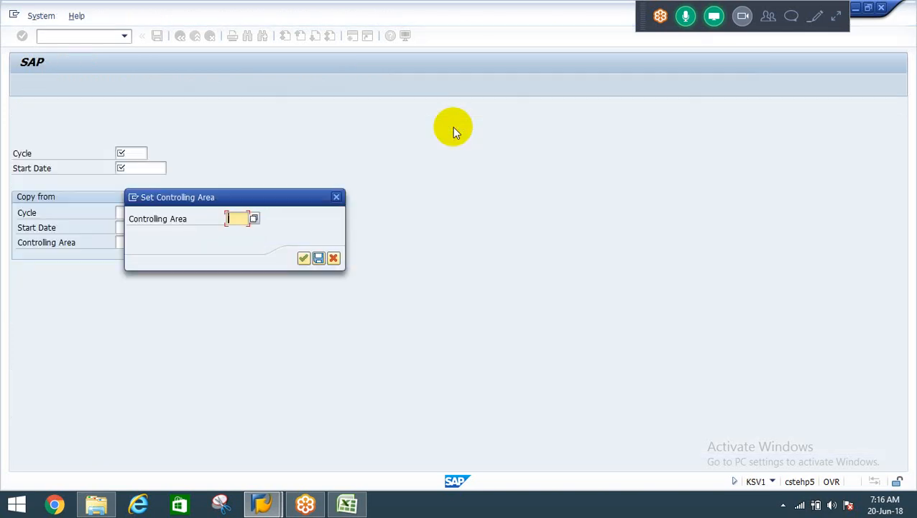
{"action": "type", "text": "r"}
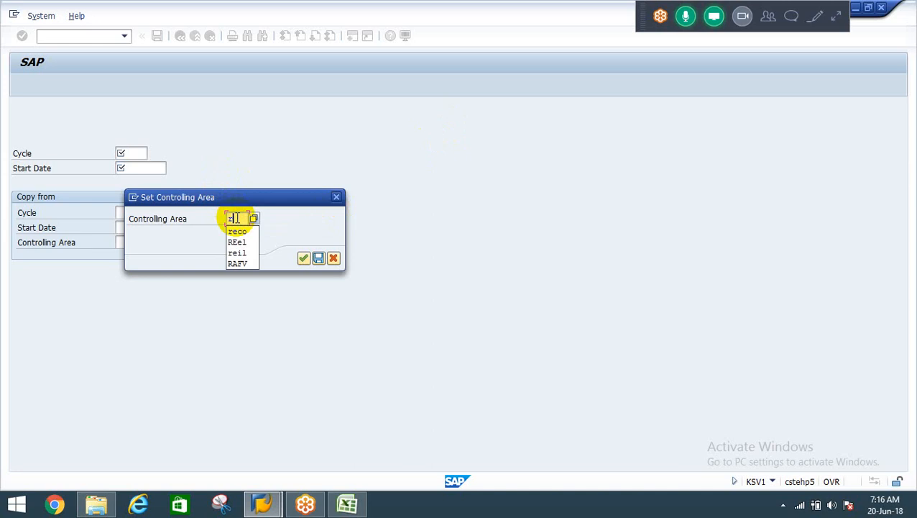
{"action": "type", "text": "eco"}
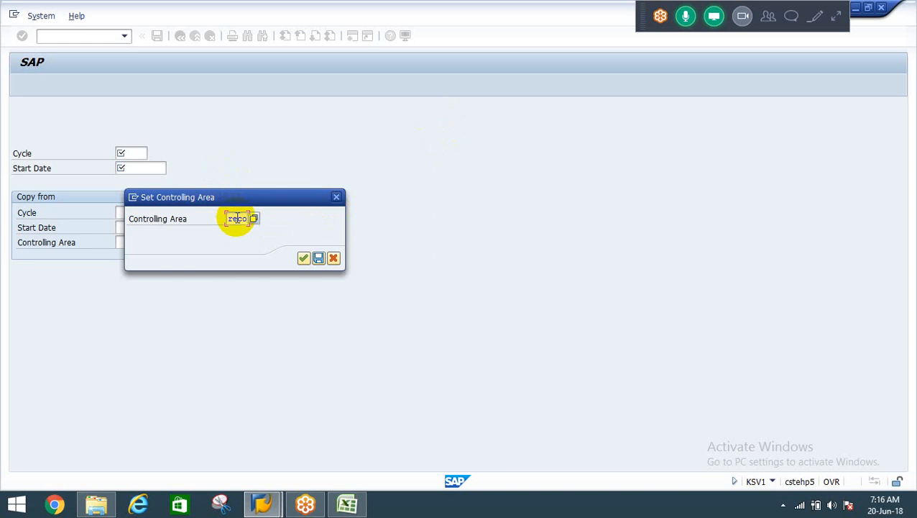
{"action": "key", "text": "Return"}
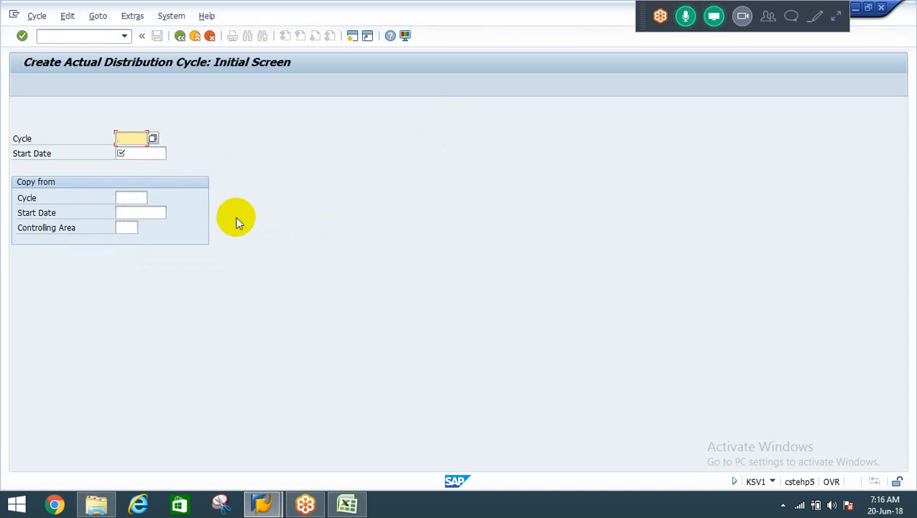
Create the actual distribution cycle RECODC with start date 01.04.2018 and continue to its header data.
{"action": "type", "text": "RECODS"}
{"action": "key", "text": "BackSpace"}
{"action": "type", "text": "C"}
{"action": "key", "text": "Tab"}
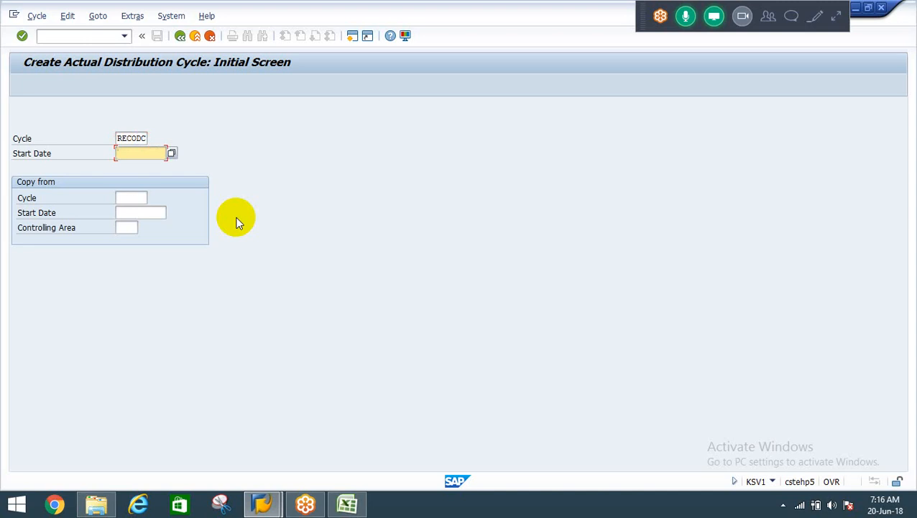
{"action": "type", "text": "01.04.2018"}
{"action": "key", "text": "Return"}
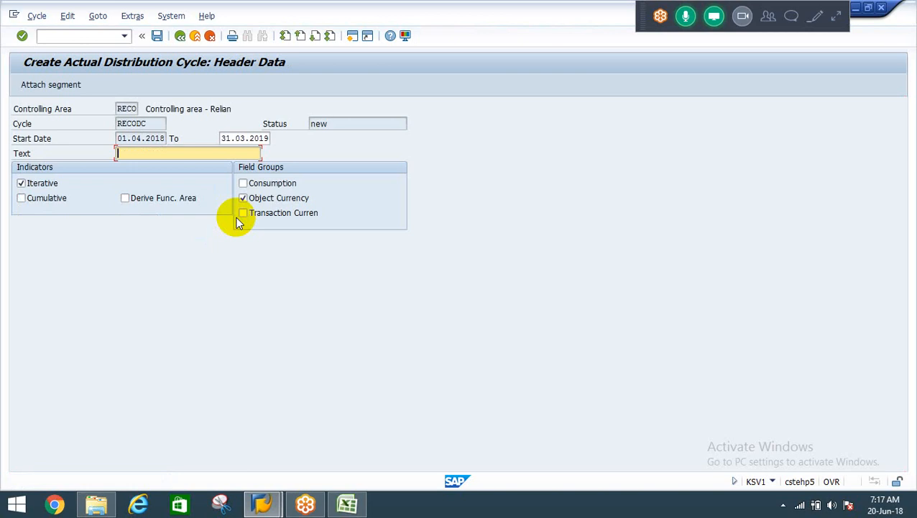
Enter "Distribution cycle - RECO" as the cycle's text.
{"action": "type", "text": "Distribution cycle"}
{"action": "type", "text": "for"}
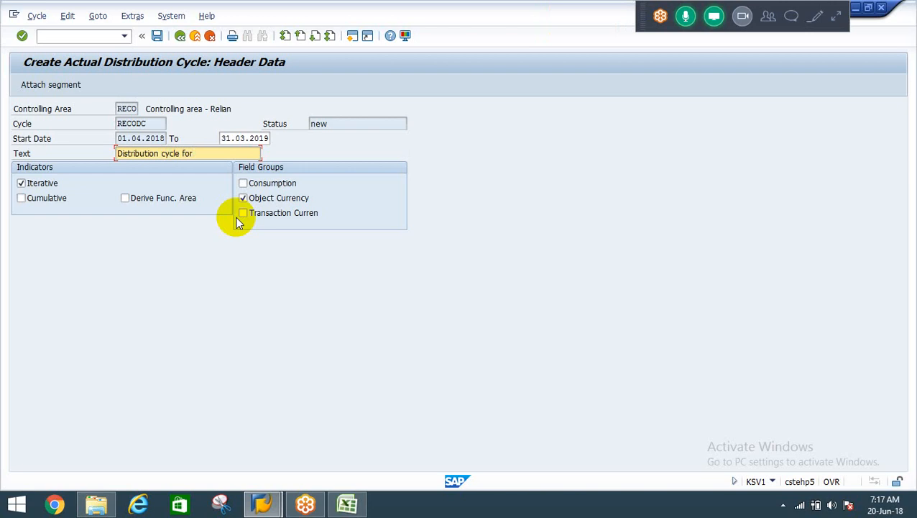
{"action": "key", "text": "BackSpace"}
{"action": "key", "text": "BackSpace"}
{"action": "key", "text": "BackSpace"}
{"action": "type", "text": "- REC"}
{"action": "type", "text": "O"}
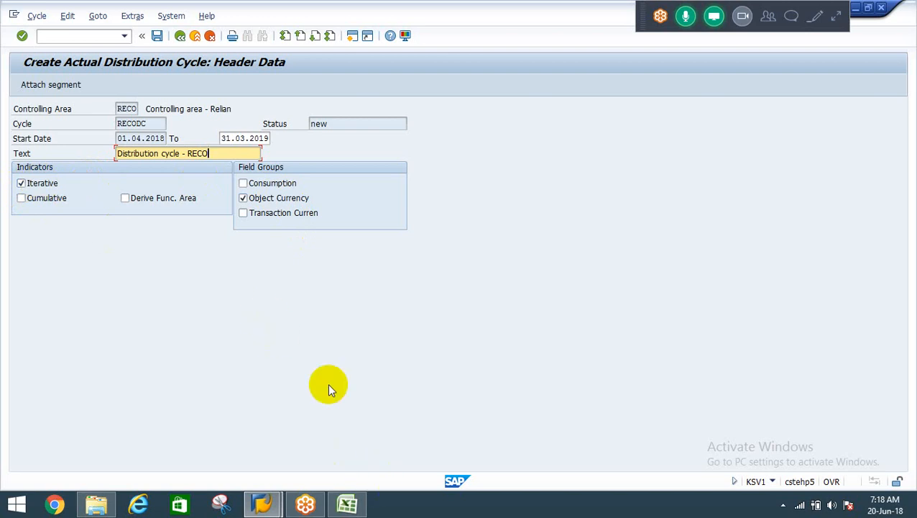
Switch to the Allocation-CO workbook in Excel and insert a new worksheet after Sheet3.
{"action": "mouse_move", "coordinate": [353, 503]}
{"action": "left_click", "coordinate": [345, 507]}
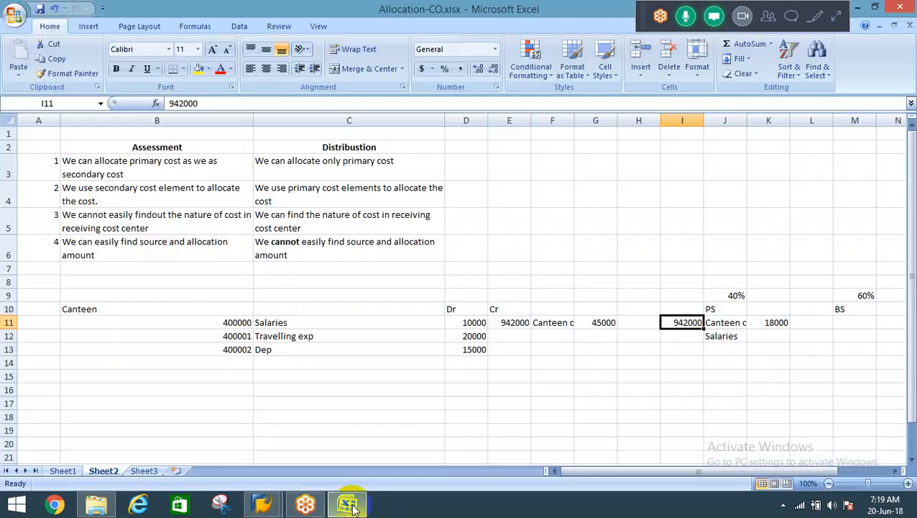
{"action": "left_click", "coordinate": [113, 386]}
{"action": "left_click", "coordinate": [143, 471]}
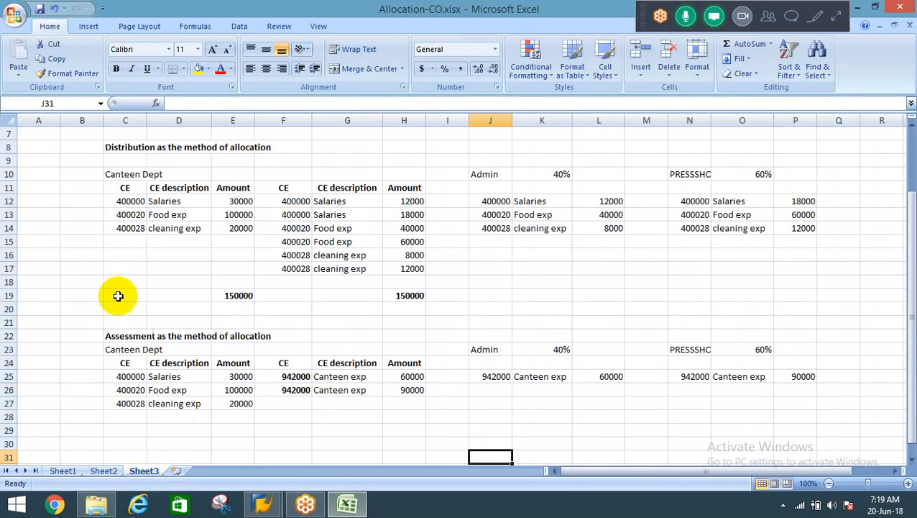
{"action": "left_click", "coordinate": [177, 471]}
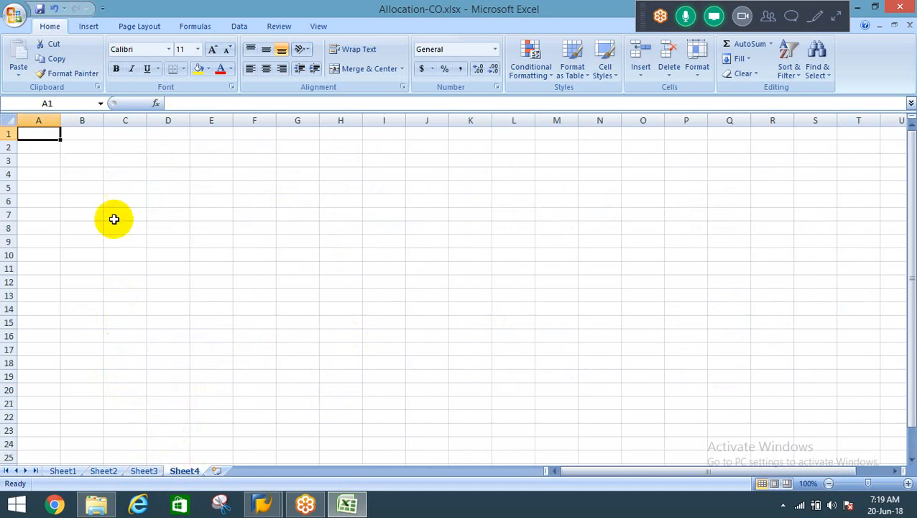
Enter the heading "Canteen Dept" in cell B2 of the new sheet.
{"action": "left_click", "coordinate": [81, 149]}
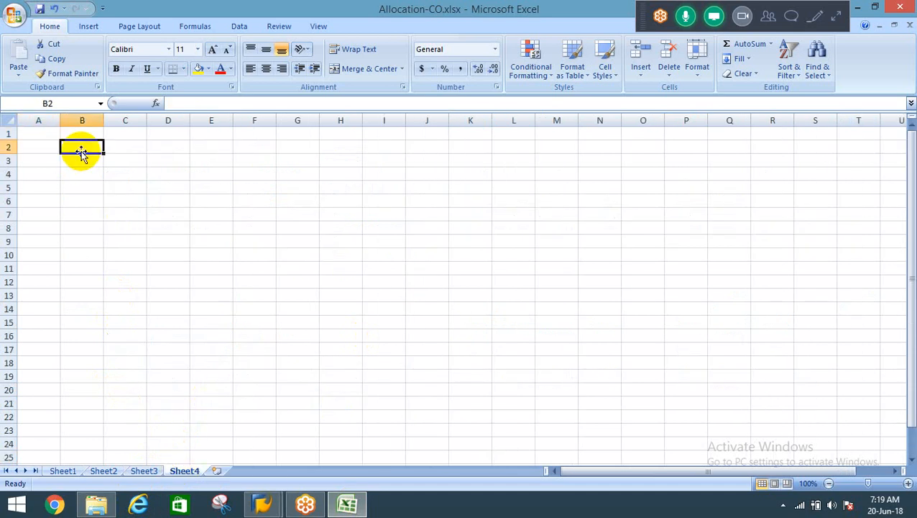
{"action": "type", "text": "Canteen"}
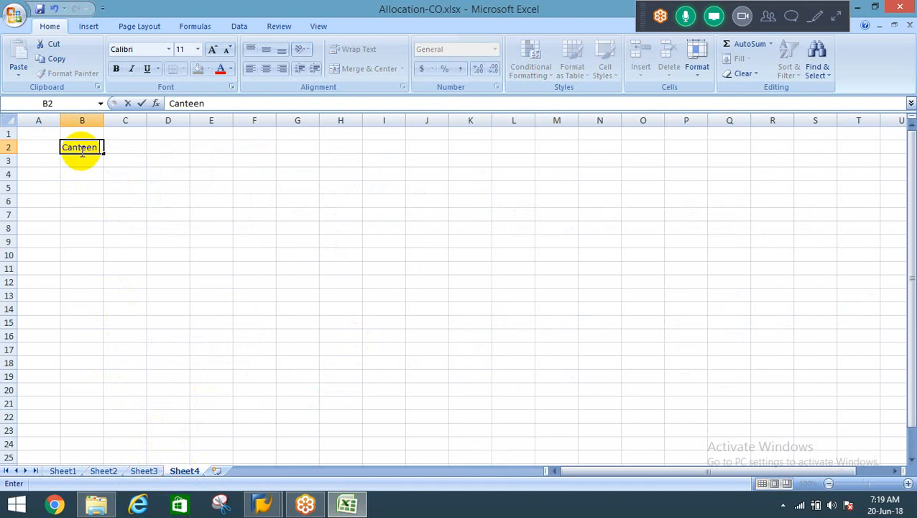
{"action": "type", "text": " D"}
{"action": "type", "text": "pet"}
{"action": "key", "text": "Return"}
{"action": "double_click", "coordinate": [82, 152]}
{"action": "key", "text": "Left"}
{"action": "key", "text": "Left"}
{"action": "key", "text": "BackSpace"}
{"action": "key", "text": "Right"}
{"action": "type", "text": "p"}
{"action": "key", "text": "Return"}
Add the headings Admin in D2, PS in F2 and BS in G2.
{"action": "left_click", "coordinate": [82, 149]}
{"action": "key", "text": "Right"}
{"action": "key", "text": "Right"}
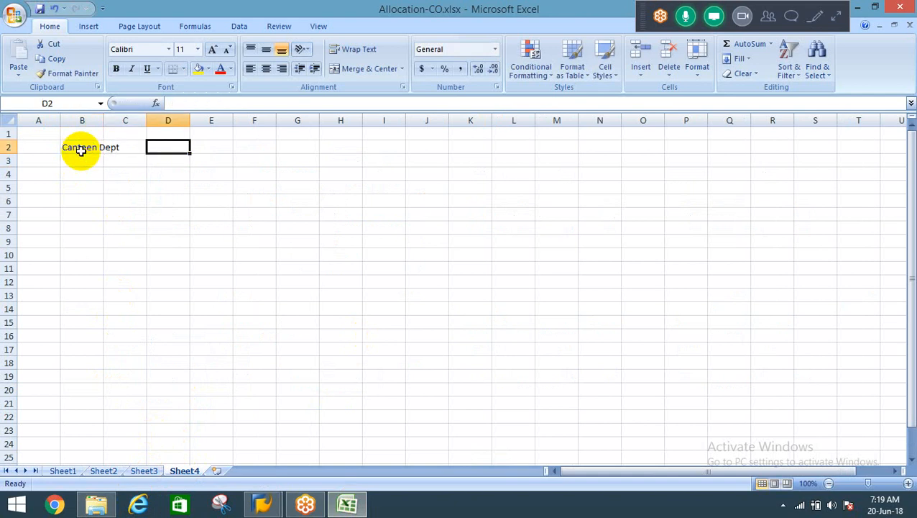
{"action": "type", "text": "Admin"}
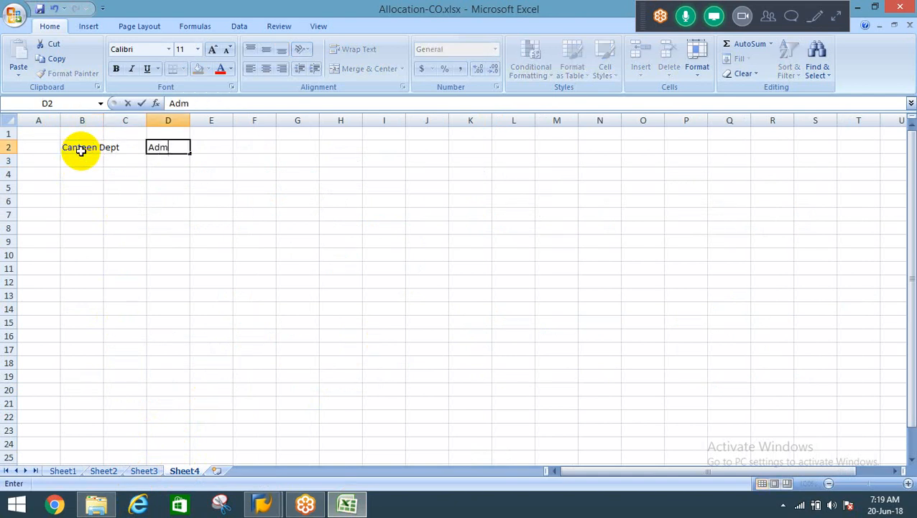
{"action": "key", "text": "Tab"}
{"action": "key", "text": "Right"}
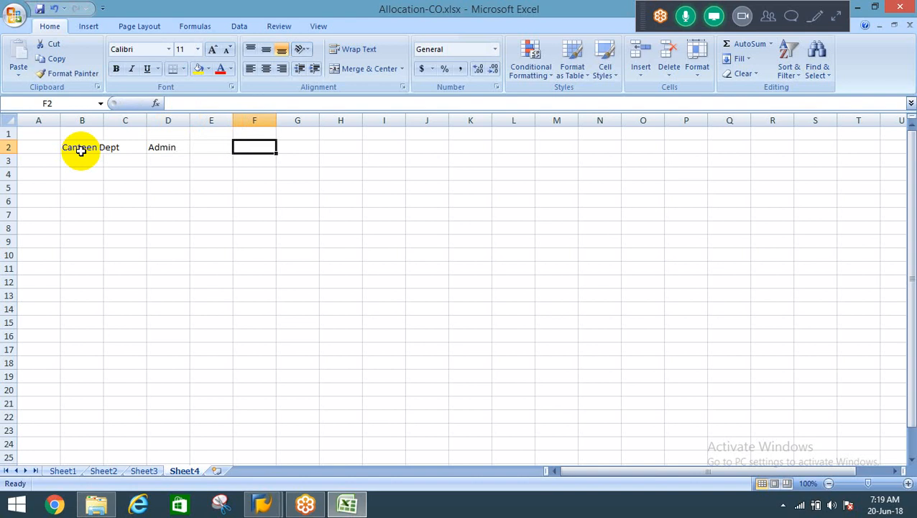
{"action": "type", "text": "PS"}
{"action": "key", "text": "Tab"}
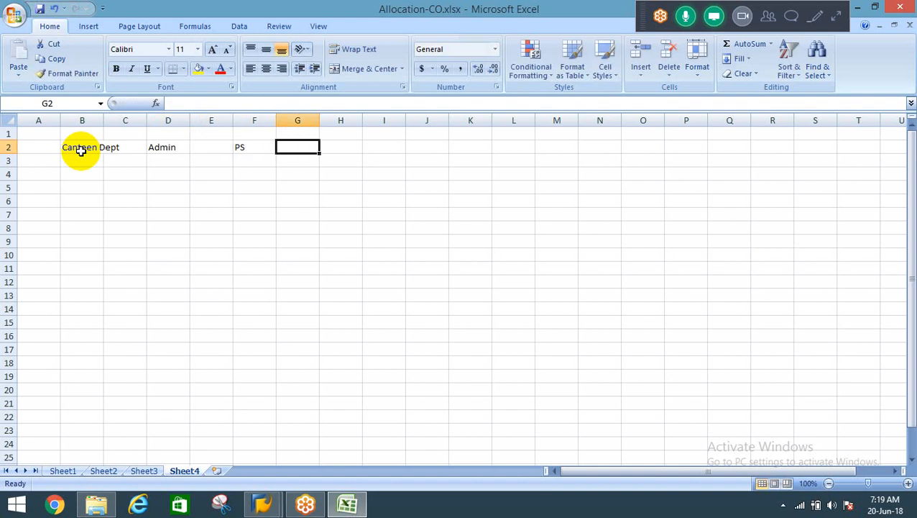
{"action": "type", "text": "BS"}
{"action": "key", "text": "Return"}
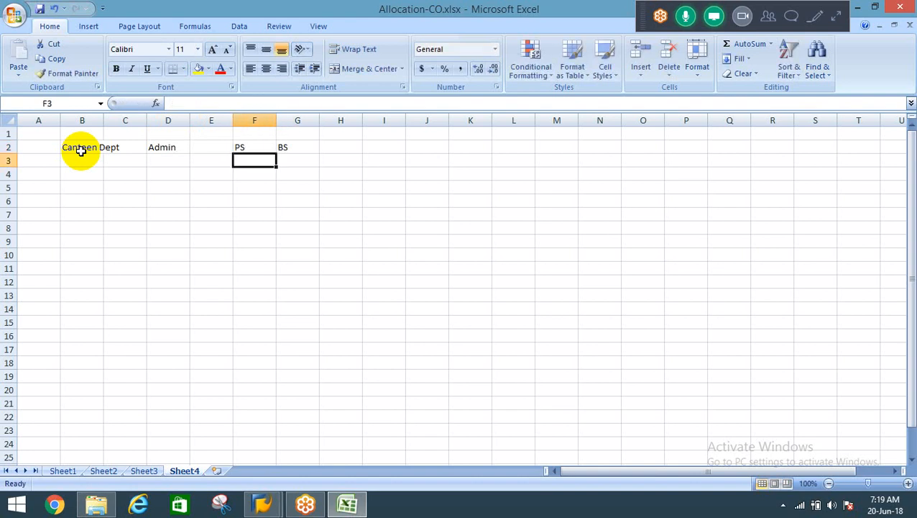
Compare the Canteen Dept heading in B2 with the Admin heading in D2.
{"action": "key", "text": "Left"}
{"action": "key", "text": "Left"}
{"action": "key", "text": "Left"}
{"action": "key", "text": "Left"}
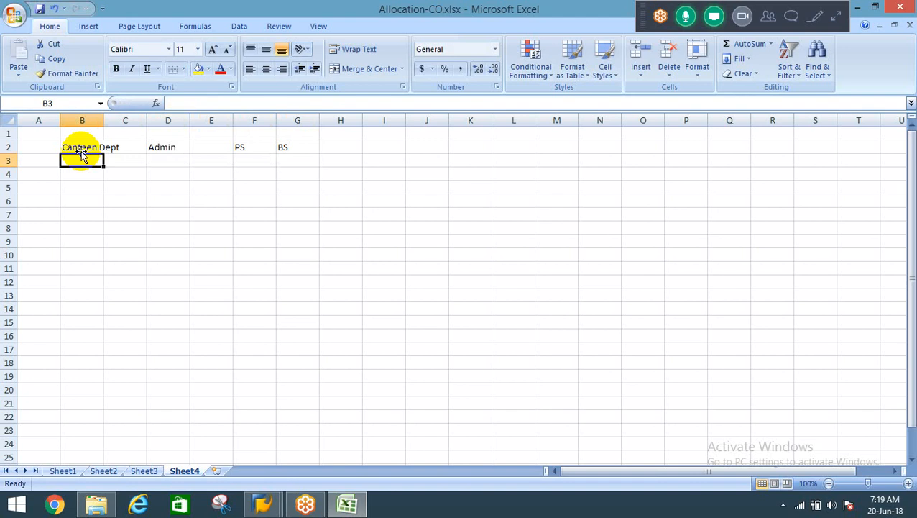
{"action": "left_click", "coordinate": [82, 150]}
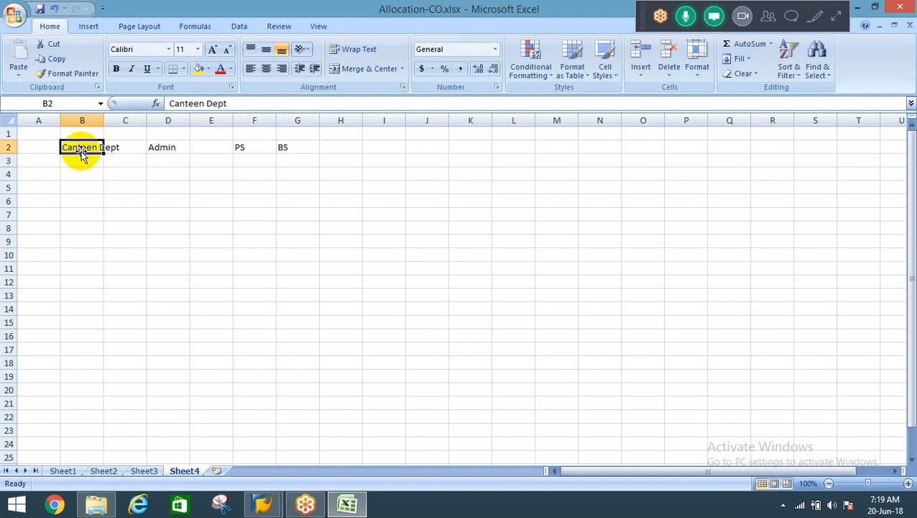
{"action": "key", "text": "Right"}
{"action": "key", "text": "Right"}
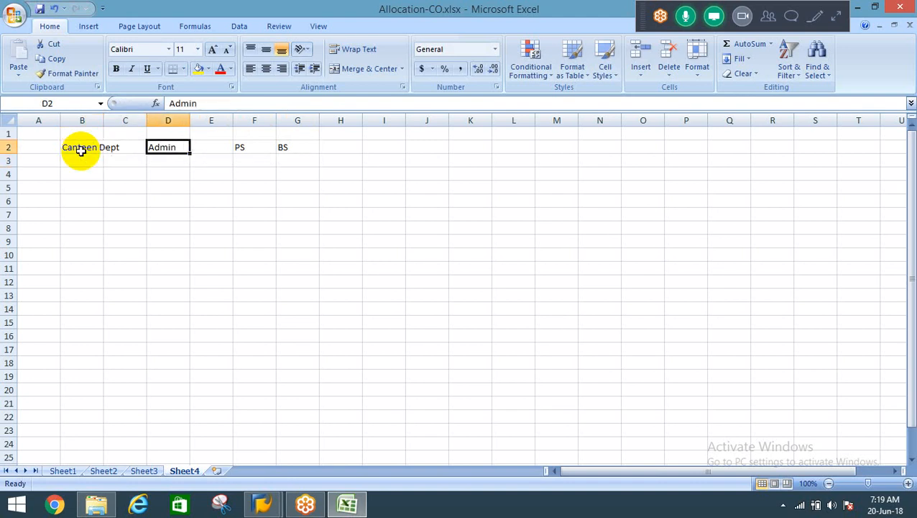
Examine how the Canteen Dept heading in row 2 relates to the Admin, PS and BS headings.
{"action": "key", "text": "Left"}
{"action": "key", "text": "Left"}
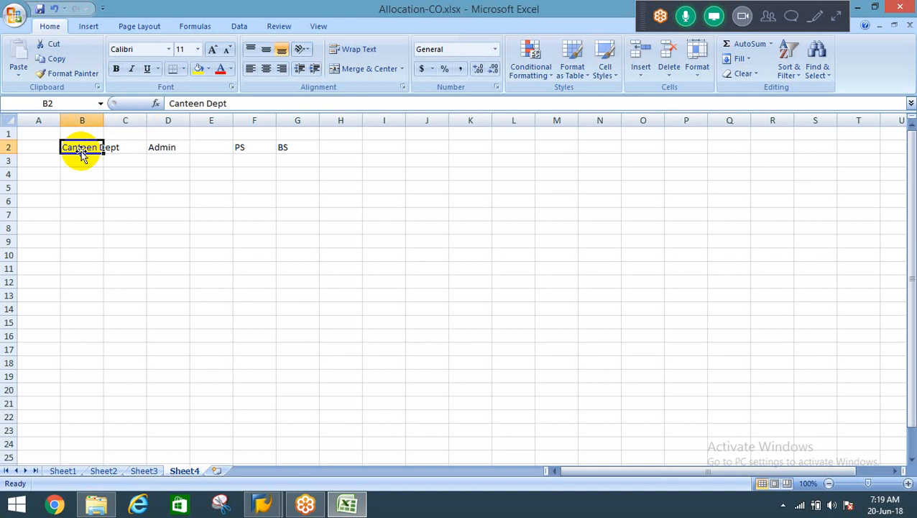
{"action": "key", "text": "Right"}
{"action": "key", "text": "Right"}
{"action": "key", "text": "Right"}
{"action": "key", "text": "Right"}
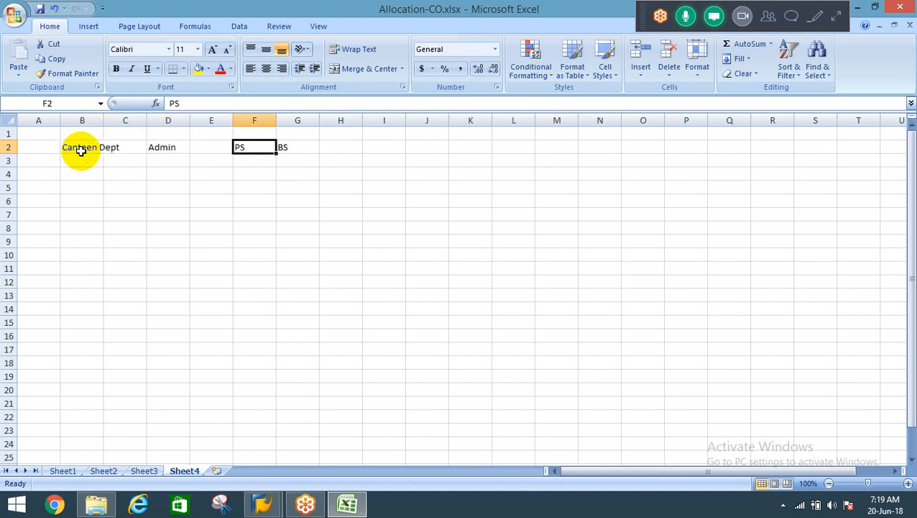
{"action": "key", "text": "Right"}
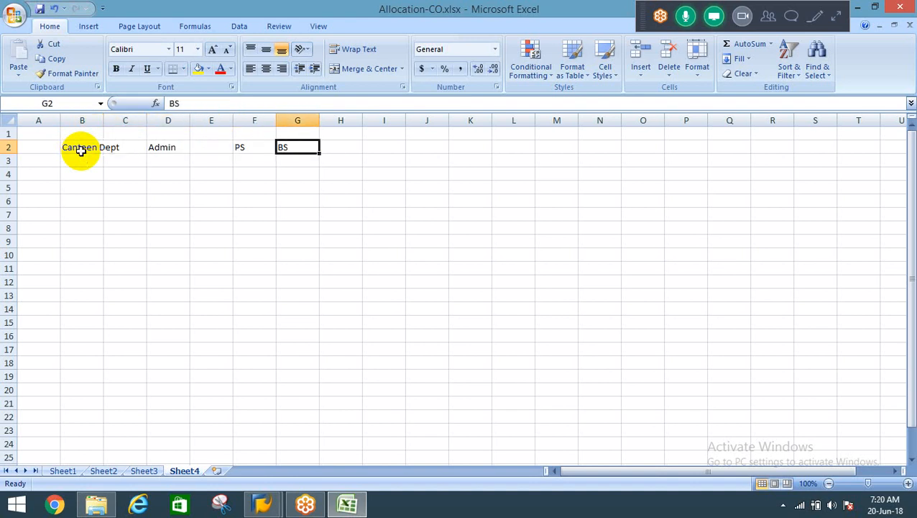
{"action": "key", "text": "Left"}
{"action": "key", "text": "Left"}
{"action": "key", "text": "Left"}
{"action": "key", "text": "shift+Right"}
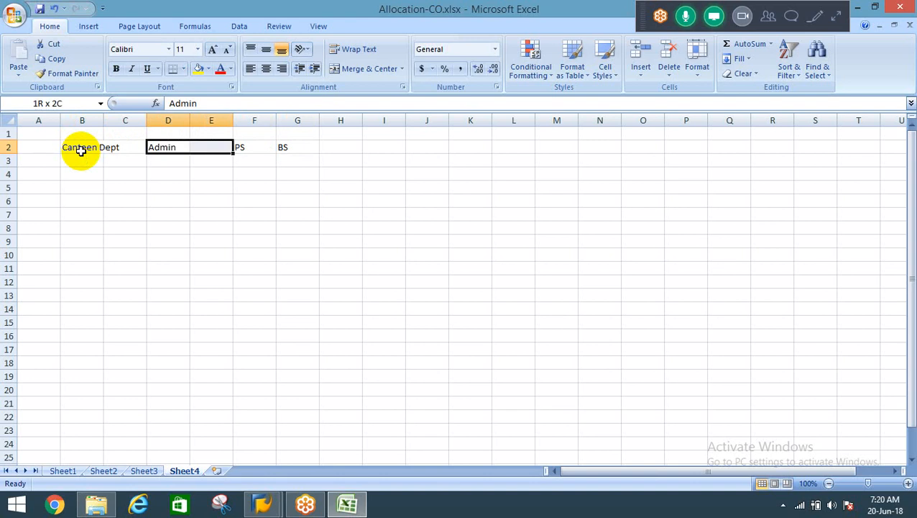
{"action": "key", "text": "shift+Right"}
{"action": "key", "text": "shift+Right"}
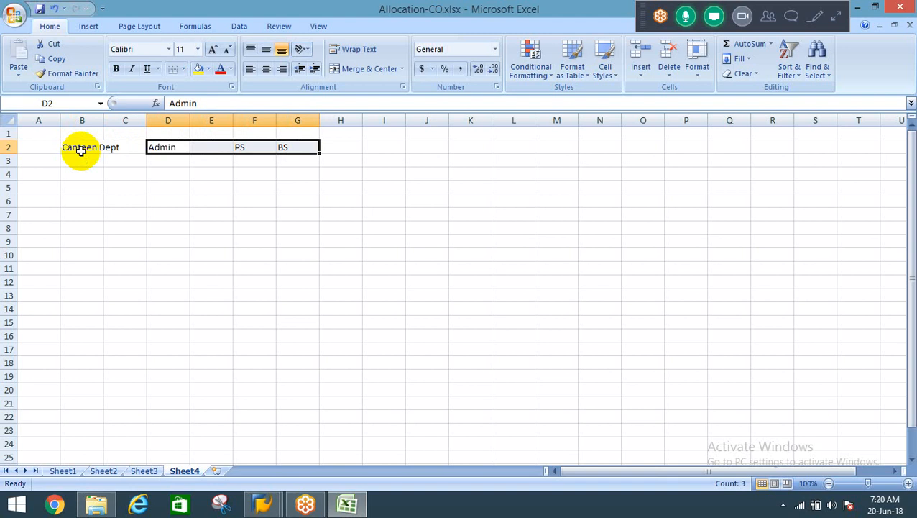
{"action": "left_click", "coordinate": [81, 151]}
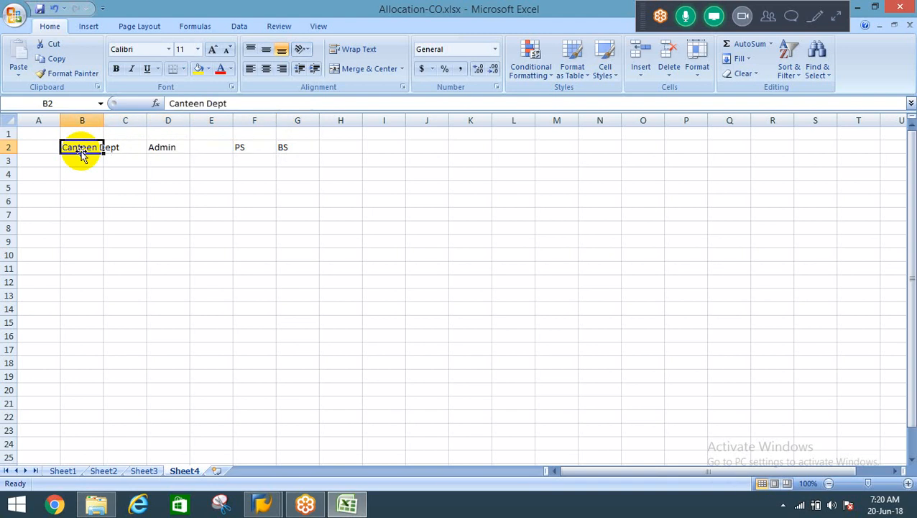
{"action": "key", "text": "Right"}
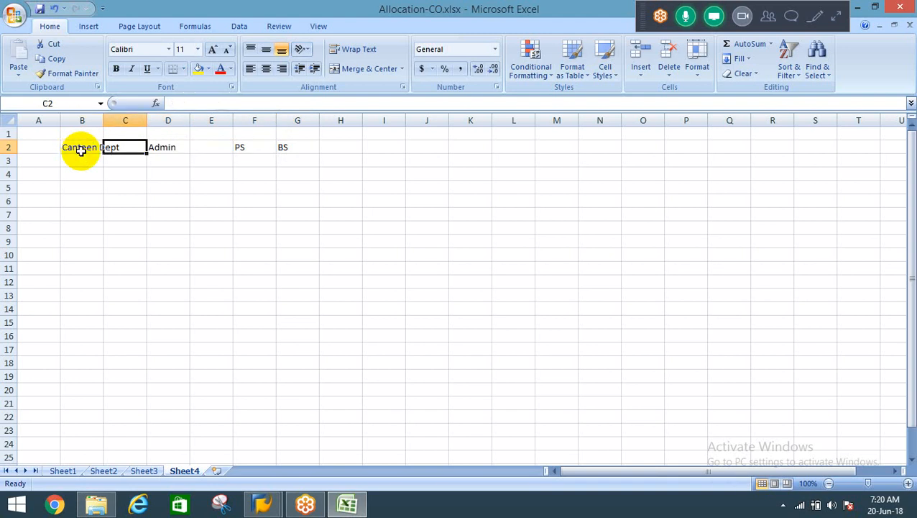
{"action": "key", "text": "Right"}
{"action": "left_click", "coordinate": [81, 149]}
Delete the empty column E between the Admin and PS headings.
{"action": "key", "text": "Right"}
{"action": "key", "text": "Right"}
{"action": "key", "text": "Right"}
{"action": "key", "text": "Right"}
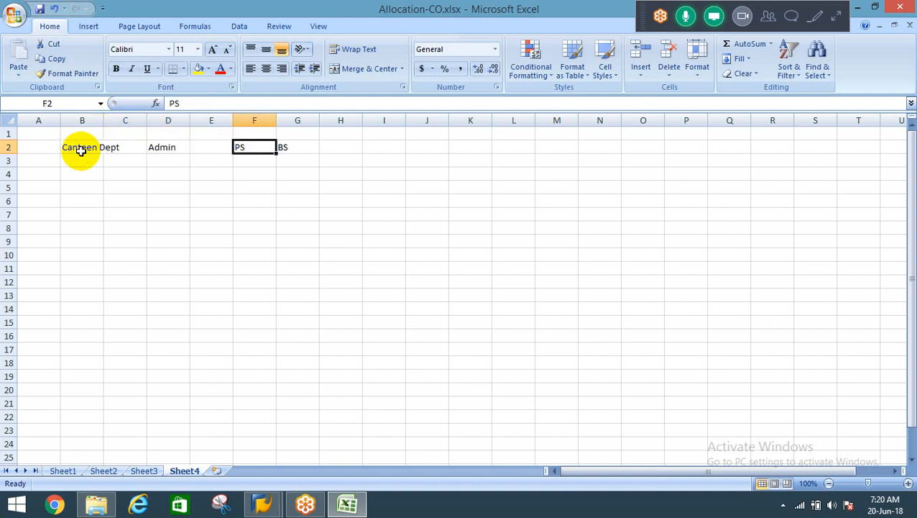
{"action": "key", "text": "Left"}
{"action": "key", "text": "ctrl+space"}
{"action": "key", "text": "ctrl+minus"}
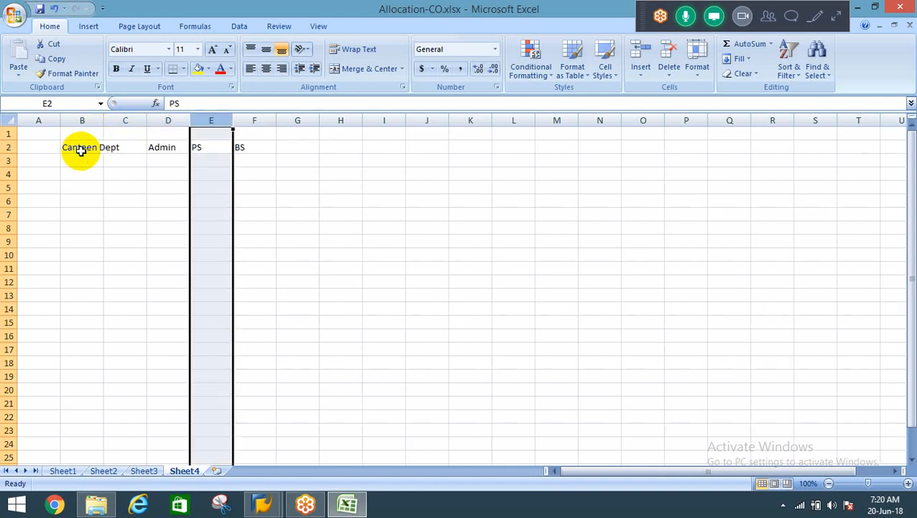
Delete the empty column C between the Canteen Dept and Admin headings.
{"action": "key", "text": "Left"}
{"action": "key", "text": "Left"}
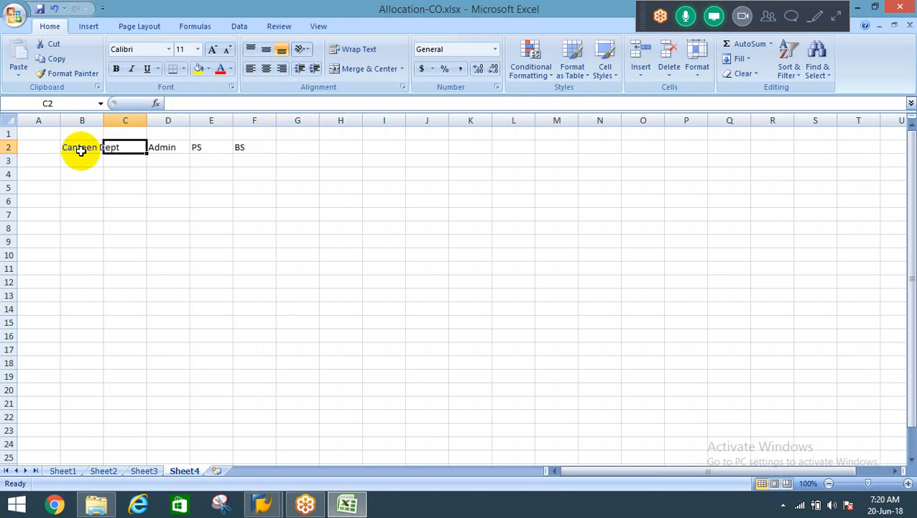
{"action": "left_click", "coordinate": [81, 151]}
{"action": "key", "text": "Right"}
{"action": "key", "text": "Right"}
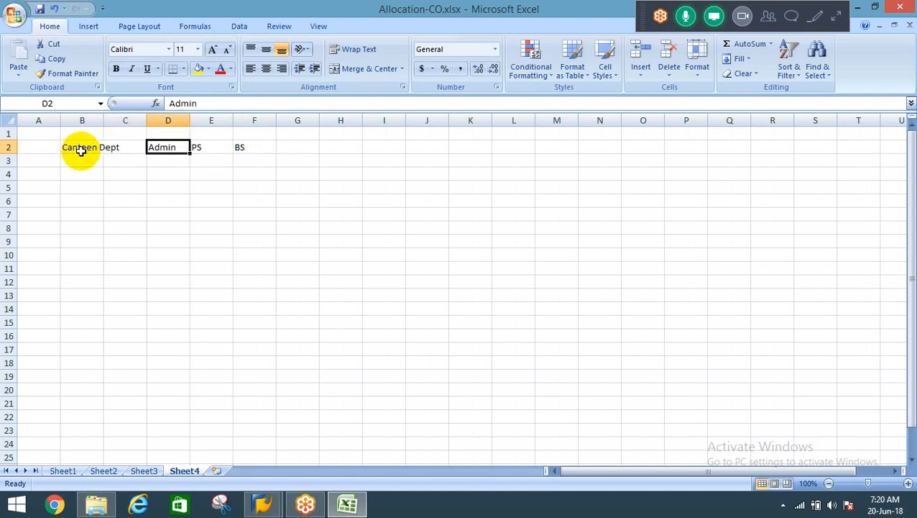
{"action": "key", "text": "Left"}
Merge and center B1:C1 above Canteen Dept and Admin, and enter the heading "Service CC".
{"action": "key", "text": "Left"}
{"action": "key", "text": "Up"}
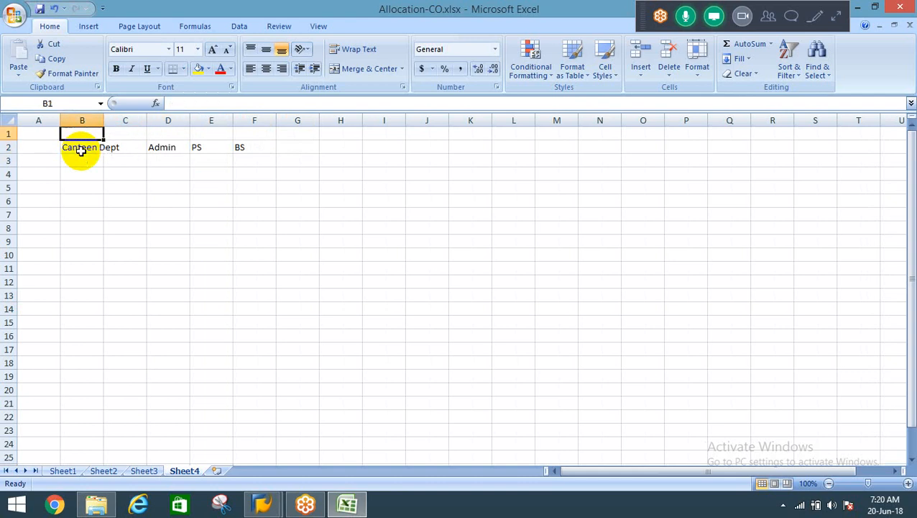
{"action": "key", "text": "Right"}
{"action": "key", "text": "ctrl+space"}
{"action": "key", "text": "ctrl+minus"}
{"action": "key", "text": "Left"}
{"action": "key", "text": "shift+Right"}
{"action": "key", "text": "alt+h"}
{"action": "type", "text": "m"}
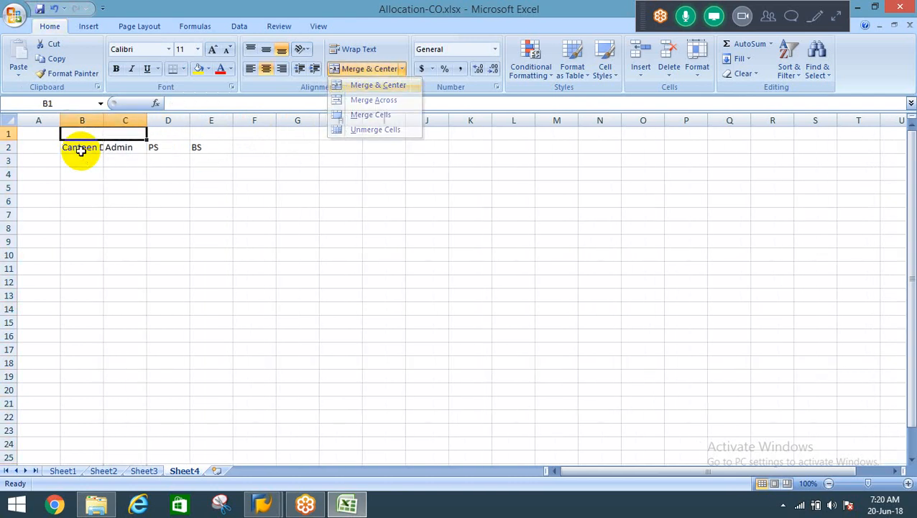
{"action": "type", "text": "cService"}
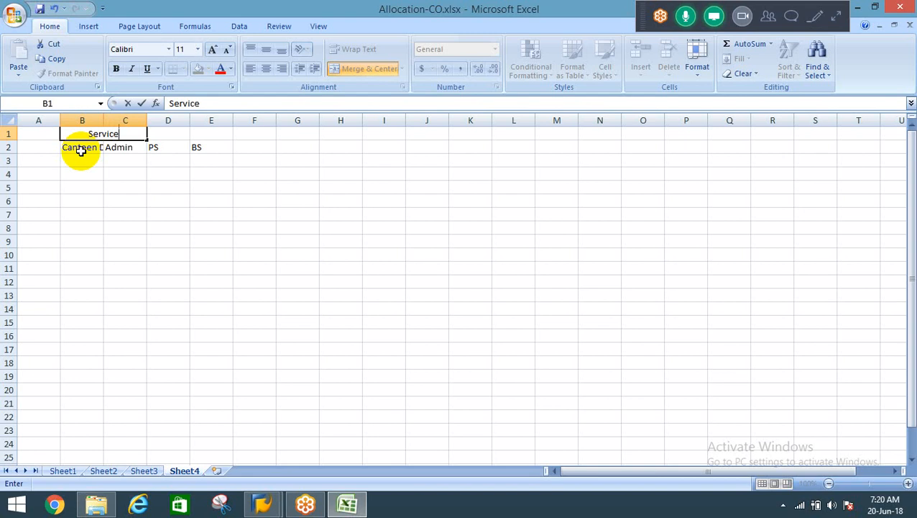
{"action": "type", "text": " CC"}
{"action": "key", "text": "BackSpace"}
{"action": "type", "text": "C"}
{"action": "key", "text": "Return"}
Merge and center D1:E1 above PS and BS, and enter the heading "Prodn".
{"action": "key", "text": "Up"}
{"action": "key", "text": "Right"}
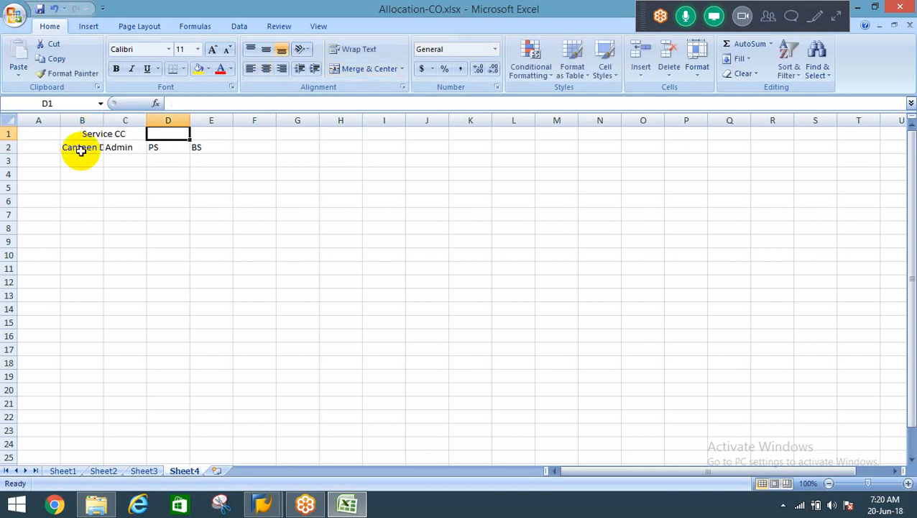
{"action": "key", "text": "shift+Right"}
{"action": "key", "text": "alt"}
{"action": "type", "text": "hm"}
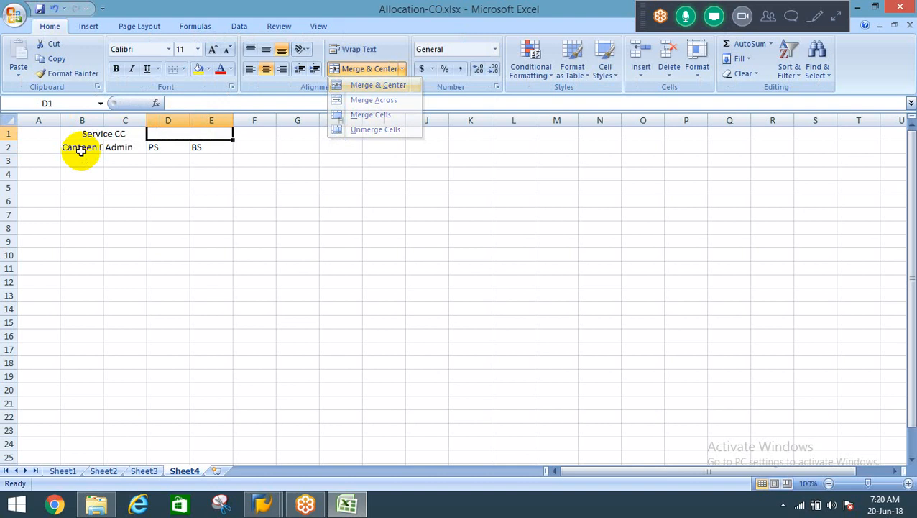
{"action": "type", "text": "cPro"}
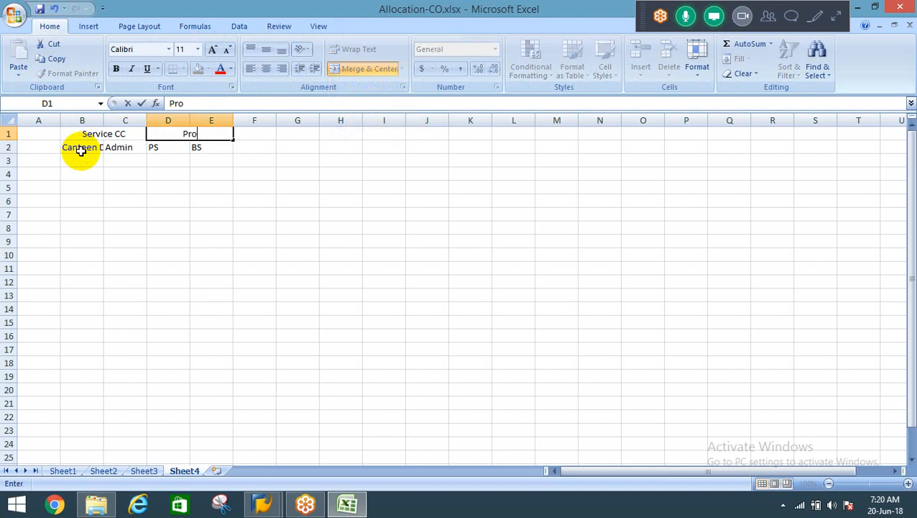
{"action": "type", "text": "dn"}
{"action": "key", "text": "Return"}
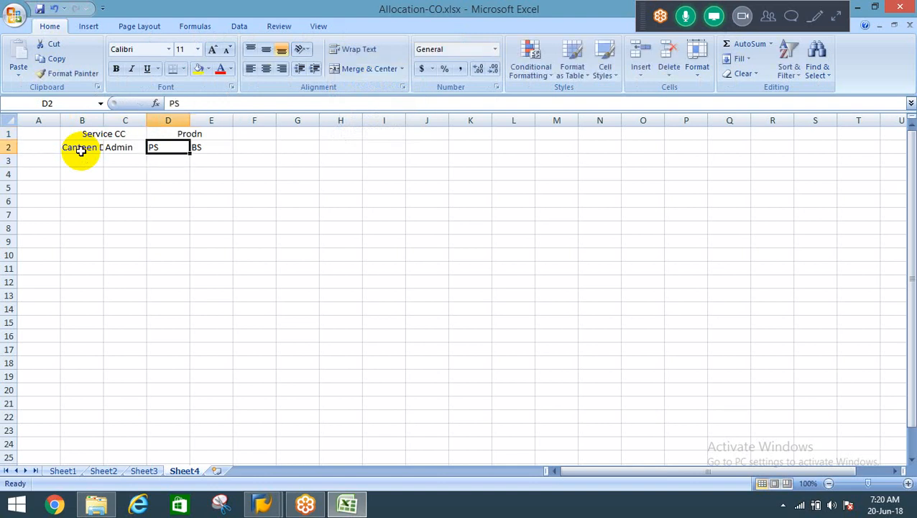
Examine the Canteen Dept and Admin service headings against the PS and BS production headings in row 2.
{"action": "key", "text": "Right"}
{"action": "key", "text": "Left"}
{"action": "left_click", "coordinate": [80, 150]}
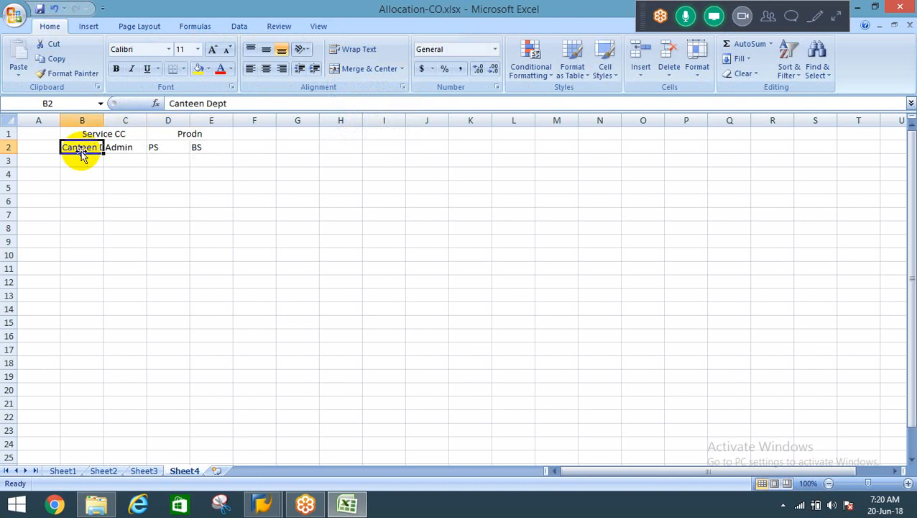
{"action": "key", "text": "Right"}
{"action": "left_click", "coordinate": [80, 149]}
{"action": "key", "text": "Right"}
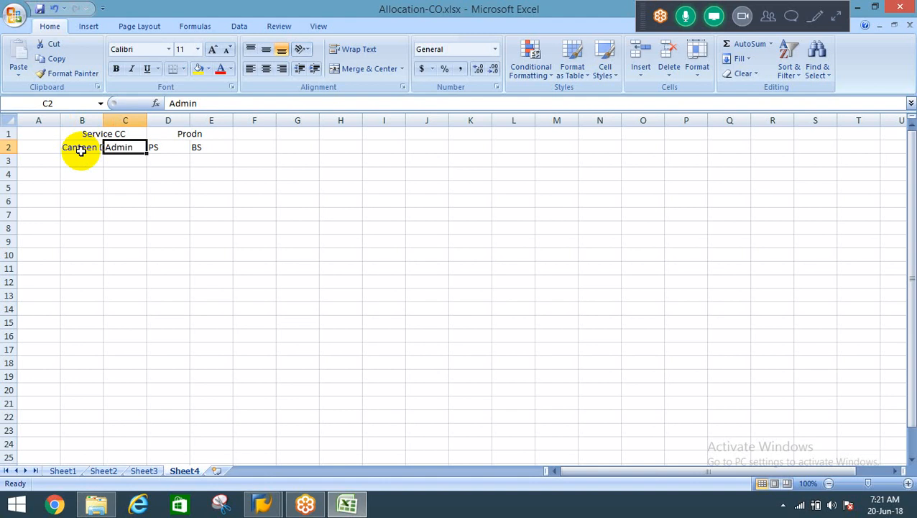
{"action": "left_click", "coordinate": [82, 149]}
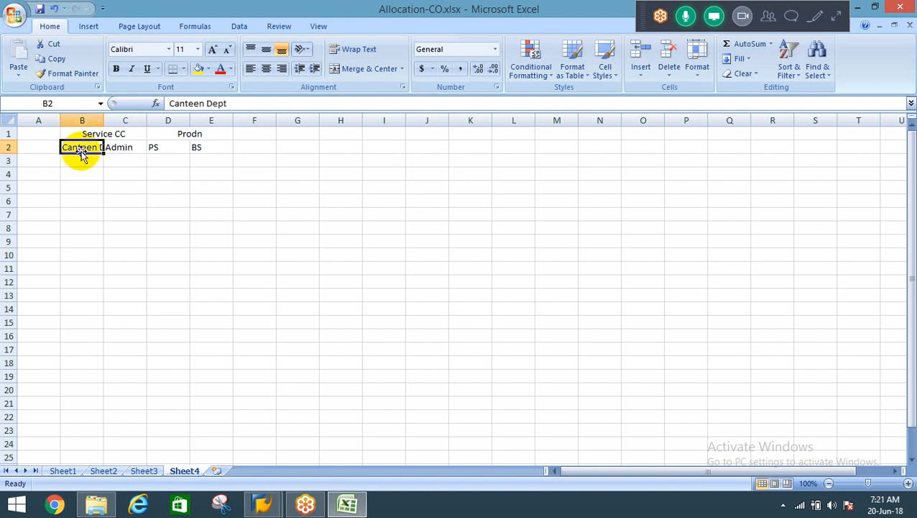
{"action": "key", "text": "Right"}
{"action": "key", "text": "Right"}
{"action": "key", "text": "Right"}
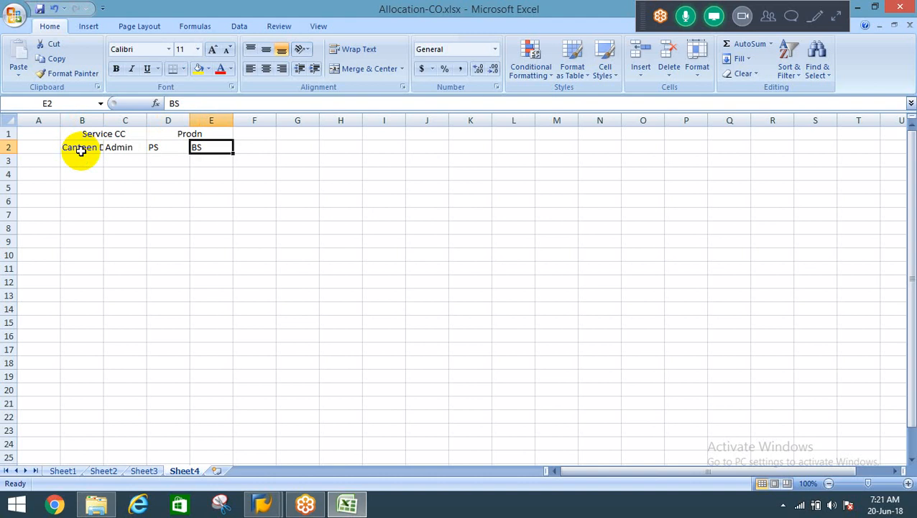
{"action": "key", "text": "Left"}
{"action": "key", "text": "Left"}
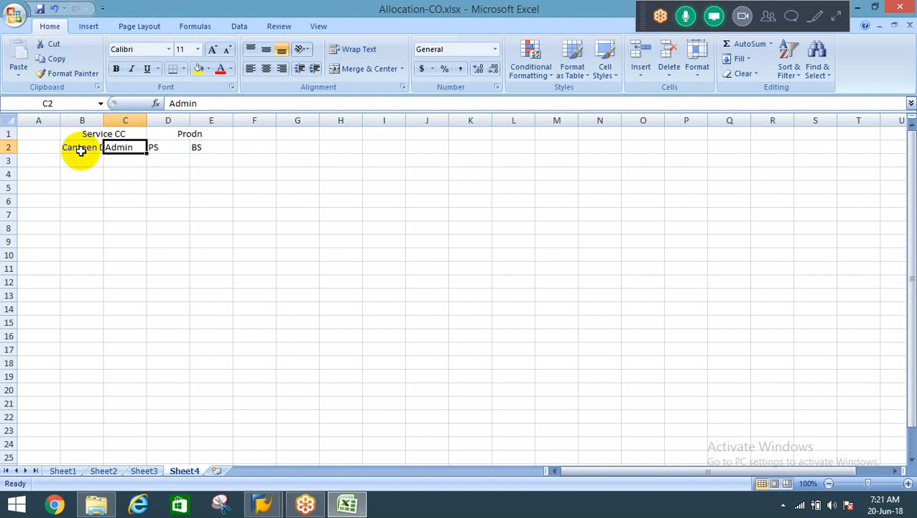
Enter the row label "Exp Posted" in A3 and autofit column A to its text.
{"action": "left_click", "coordinate": [81, 149]}
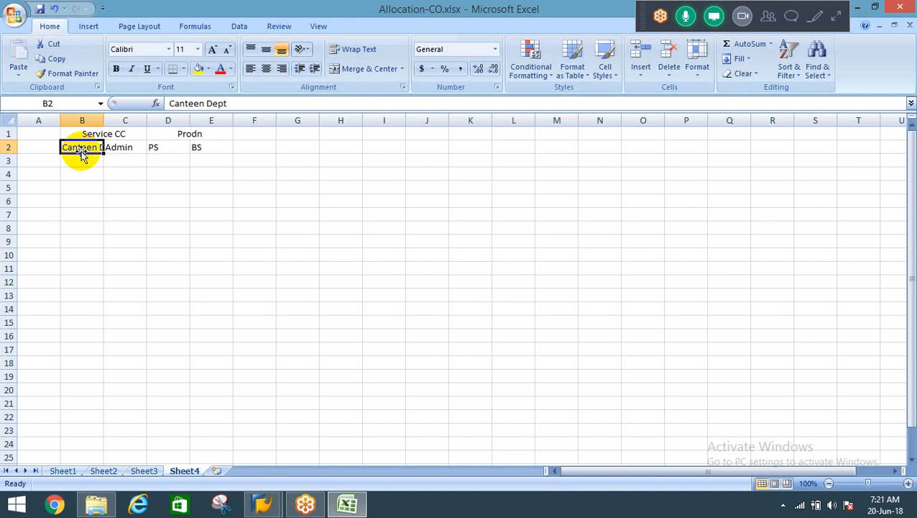
{"action": "key", "text": "Return"}
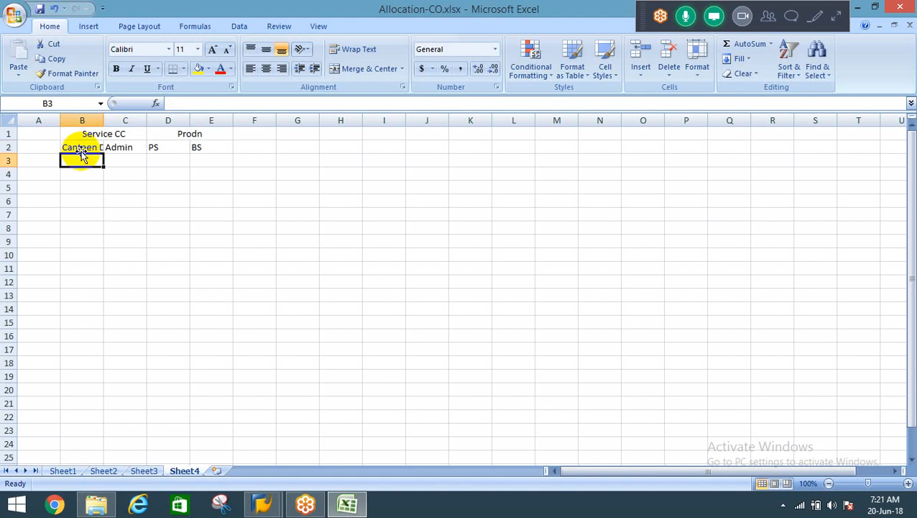
{"action": "key", "text": "Left"}
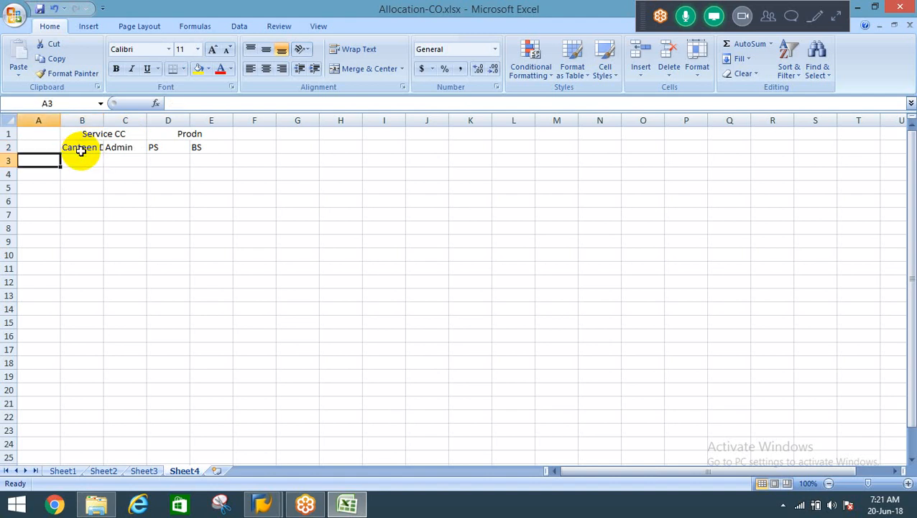
{"action": "type", "text": "E"}
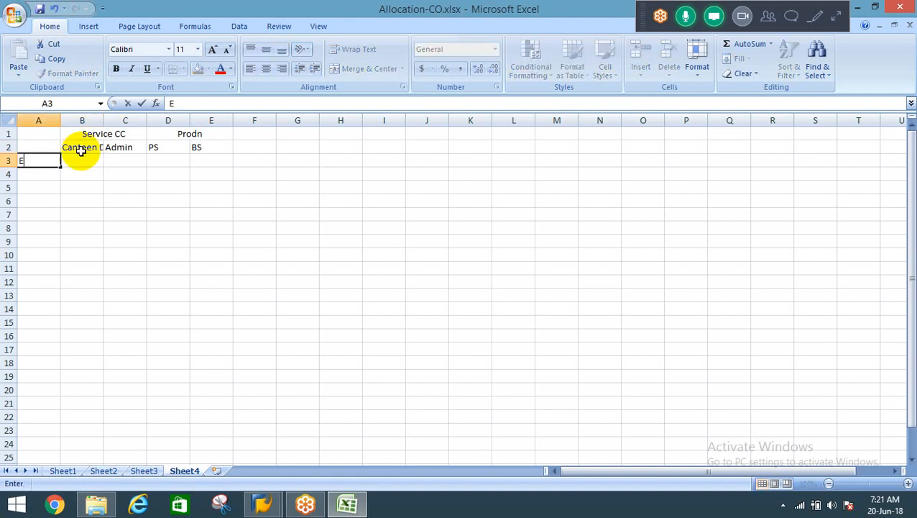
{"action": "type", "text": "xp Posted"}
{"action": "key", "text": "Return"}
{"action": "key", "text": "Up"}
{"action": "key", "text": "alt+o"}
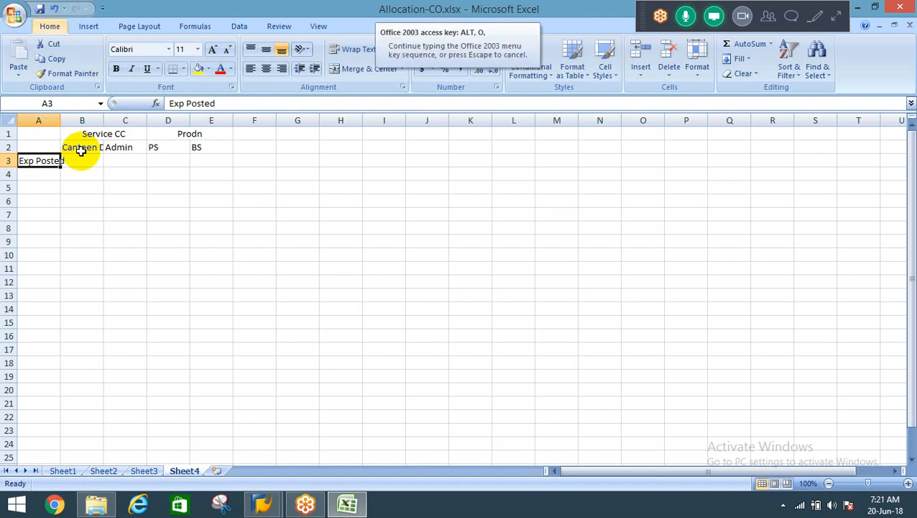
{"action": "key", "text": "c"}
{"action": "key", "text": "a"}
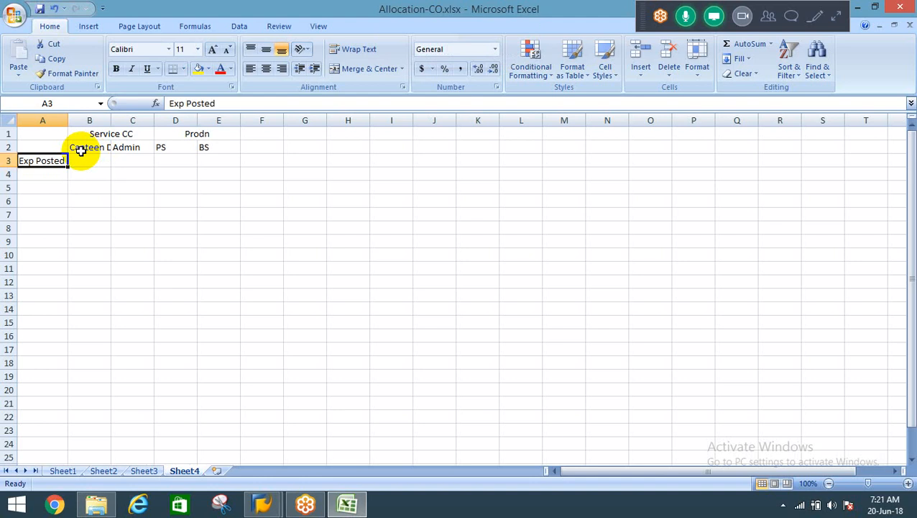
Enter the posted expenses 100000 for Canteen Dept in B3 and 40000 for Admin in C3.
{"action": "left_click", "coordinate": [83, 157]}
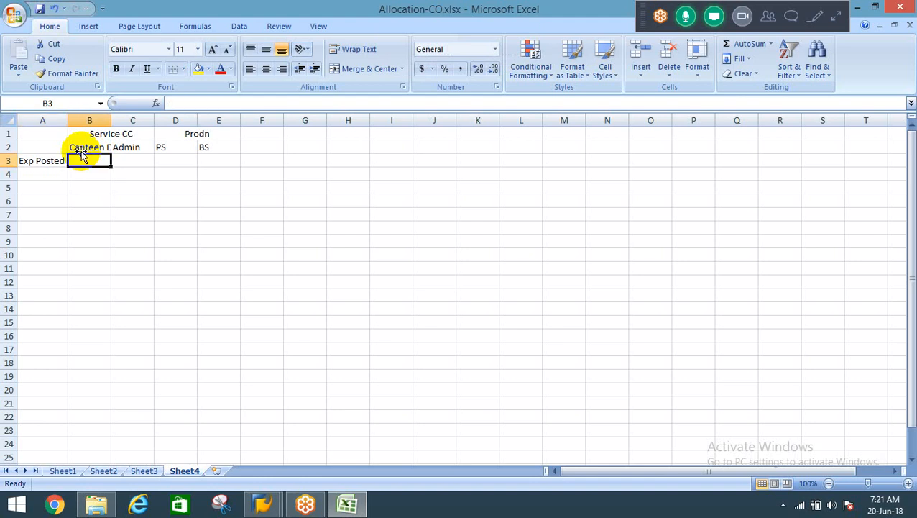
{"action": "type", "text": "100000"}
{"action": "key", "text": "Tab"}
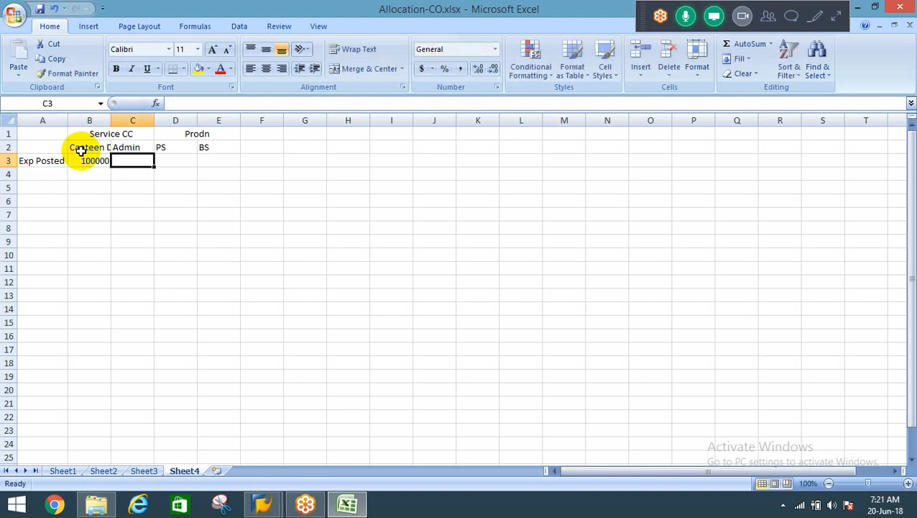
{"action": "left_click", "coordinate": [83, 157]}
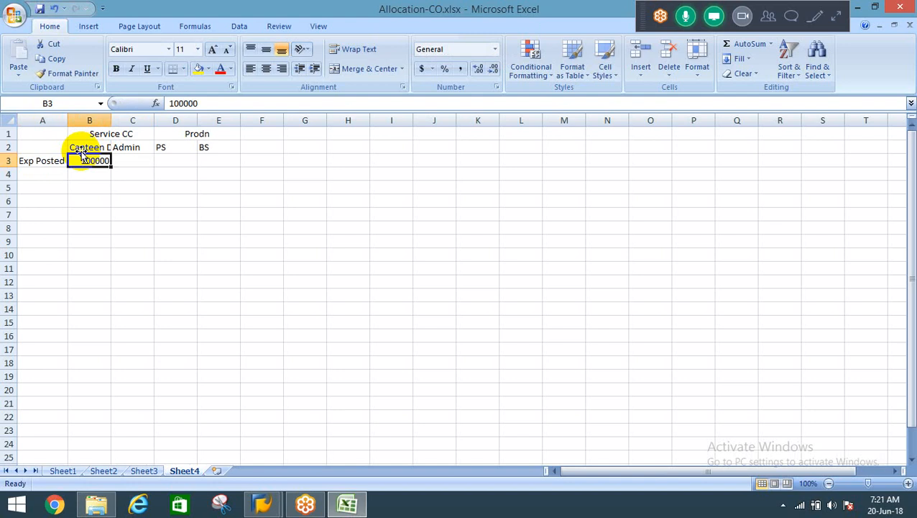
{"action": "key", "text": "Tab"}
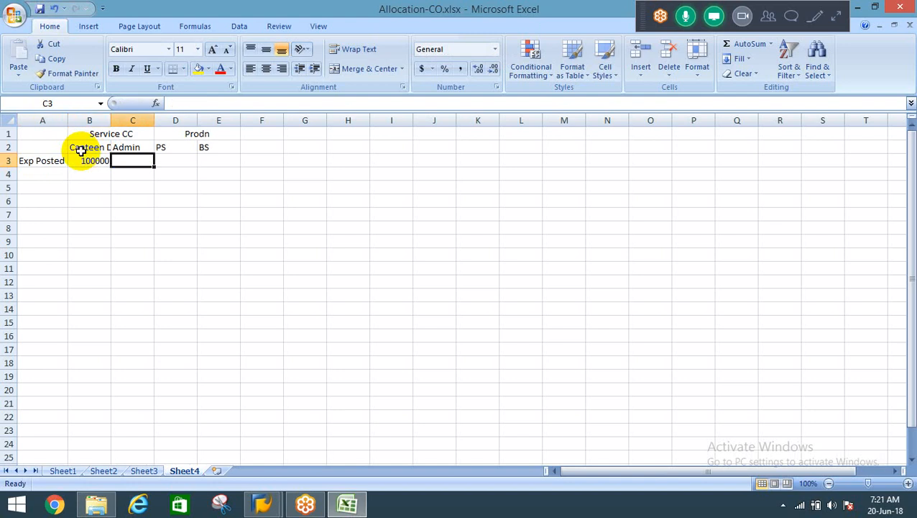
{"action": "type", "text": "40000"}
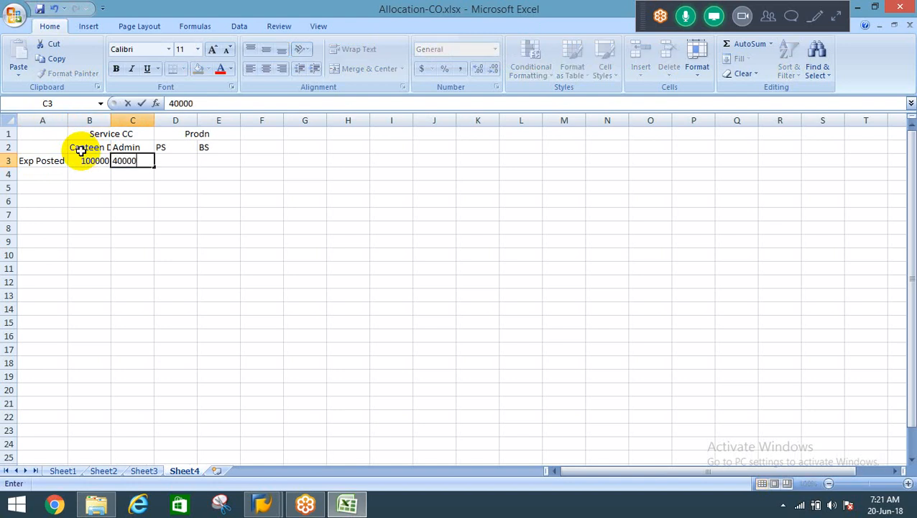
{"action": "key", "text": "Tab"}
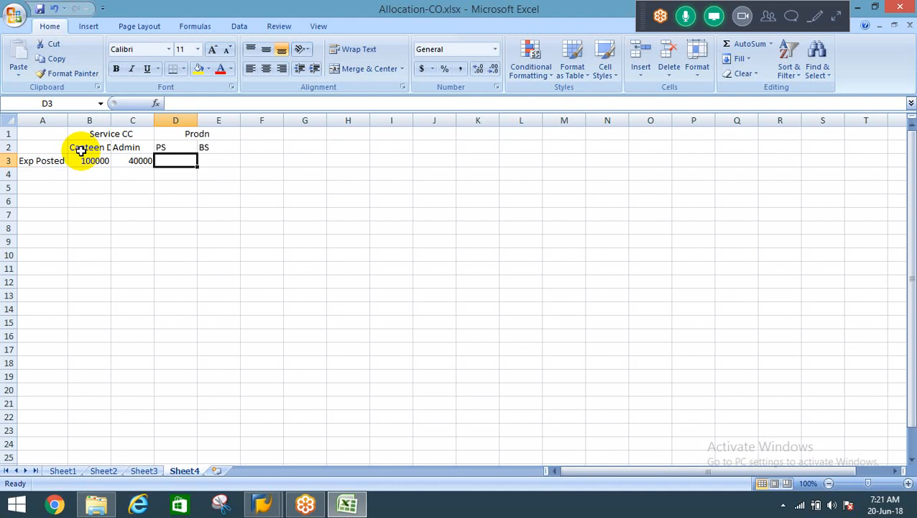
Examine the expenses posted to the service cost centers in row 3 against the PS and BS production headings.
{"action": "key", "text": "Left"}
{"action": "key", "text": "Left"}
{"action": "key", "text": "Left"}
{"action": "key", "text": "Down"}
{"action": "key", "text": "Right"}
{"action": "key", "text": "Right"}
{"action": "key", "text": "Right"}
{"action": "key", "text": "Up"}
{"action": "key", "text": "Up"}
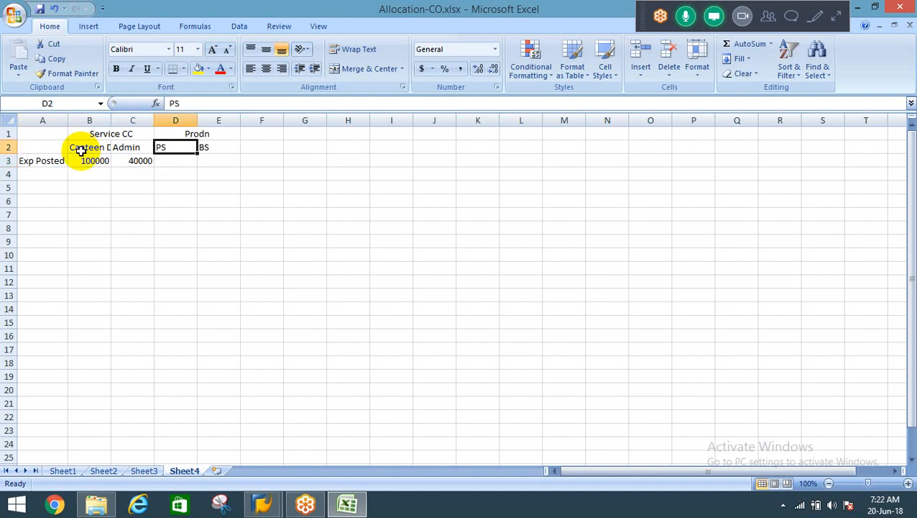
{"action": "key", "text": "shift+Right"}
{"action": "key", "text": "Down"}
Enter the segment heading "Seg 1" in B6 and its sender "Canteen Dept" in B7.
{"action": "key", "text": "Down"}
{"action": "key", "text": "Left"}
{"action": "key", "text": "Left"}
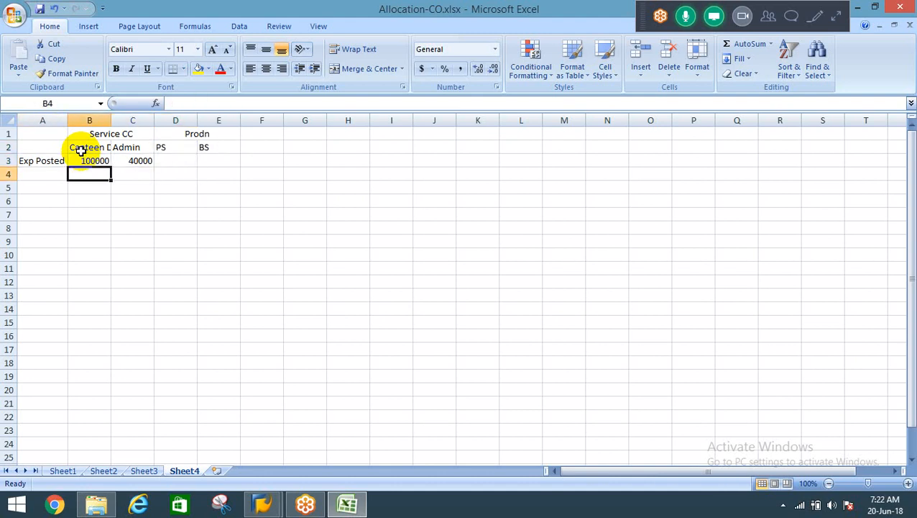
{"action": "key", "text": "Down"}
{"action": "key", "text": "Down"}
{"action": "type", "text": "Seg 1"}
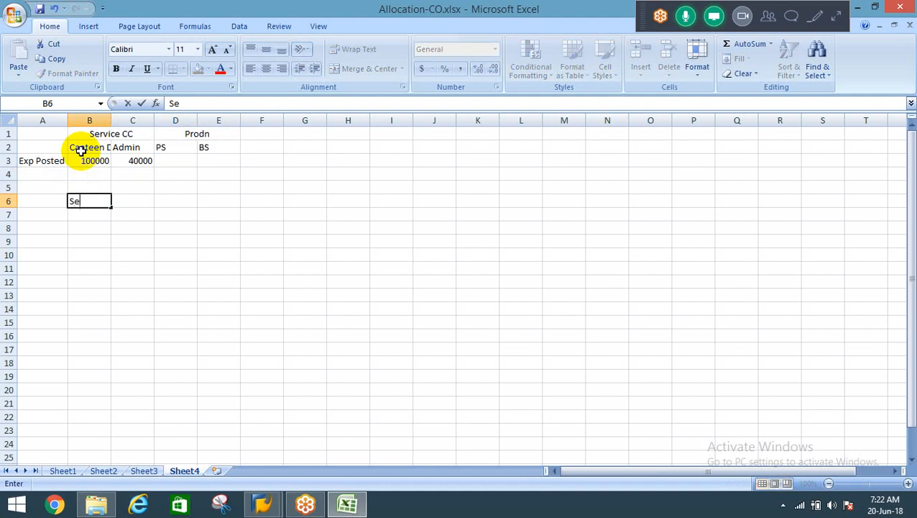
{"action": "key", "text": "Return"}
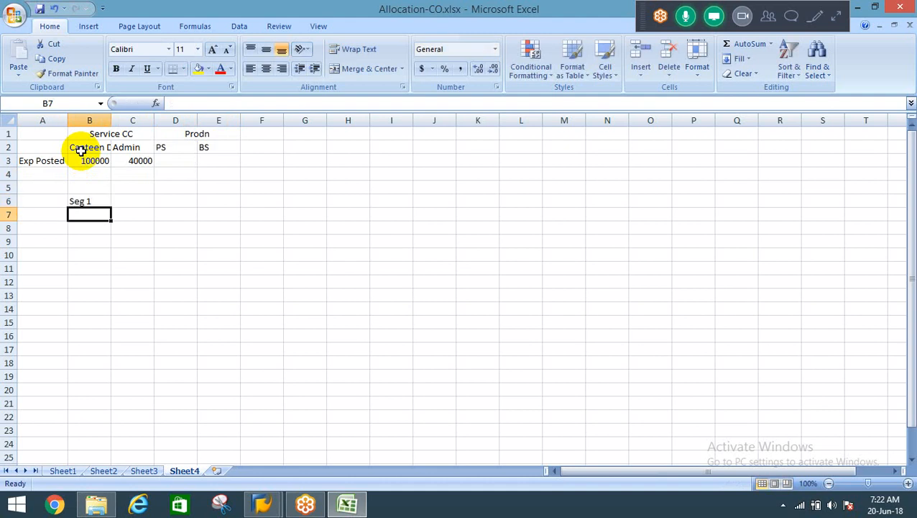
{"action": "type", "text": "Cant"}
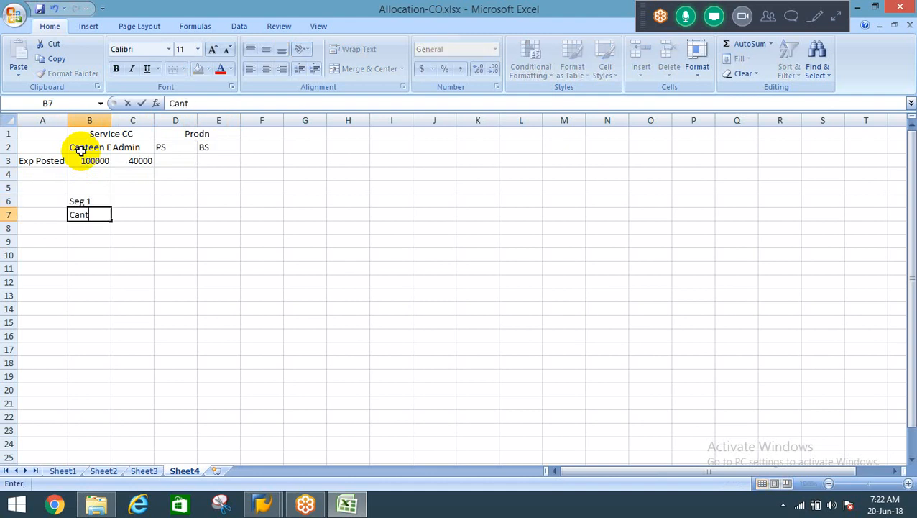
{"action": "type", "text": "een Dept"}
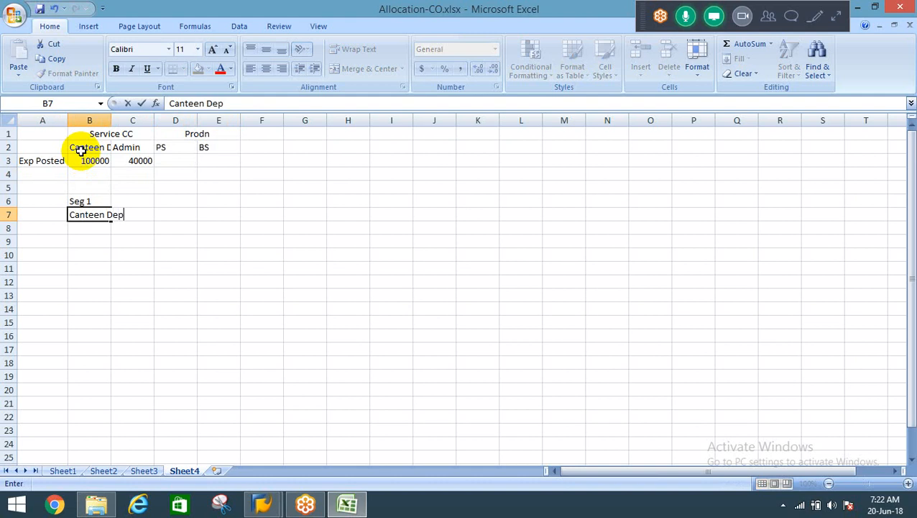
{"action": "key", "text": "Return"}
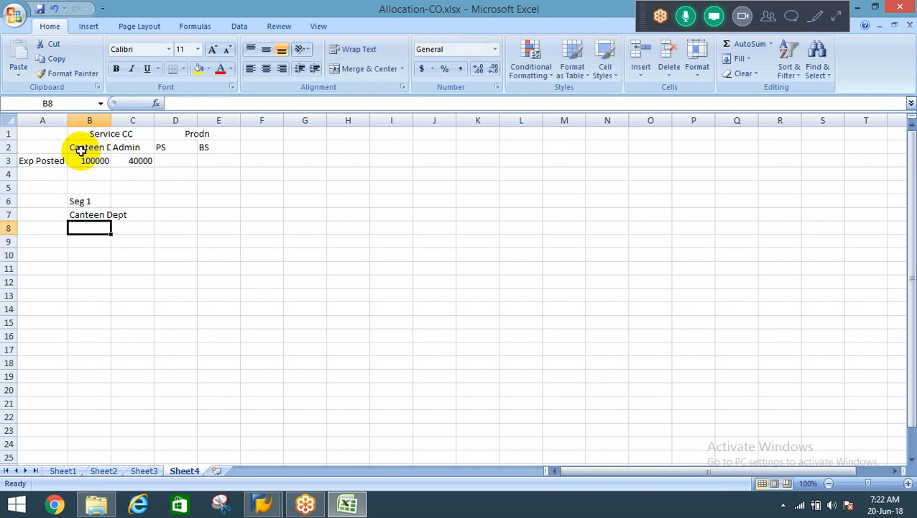
{"action": "key", "text": "Up"}
{"action": "key", "text": "Up"}
{"action": "key", "text": "Up"}
{"action": "key", "text": "Up"}
{"action": "key", "text": "Up"}
{"action": "key", "text": "Up"}
{"action": "key", "text": "Up"}
{"action": "key", "text": "shift+Right"}
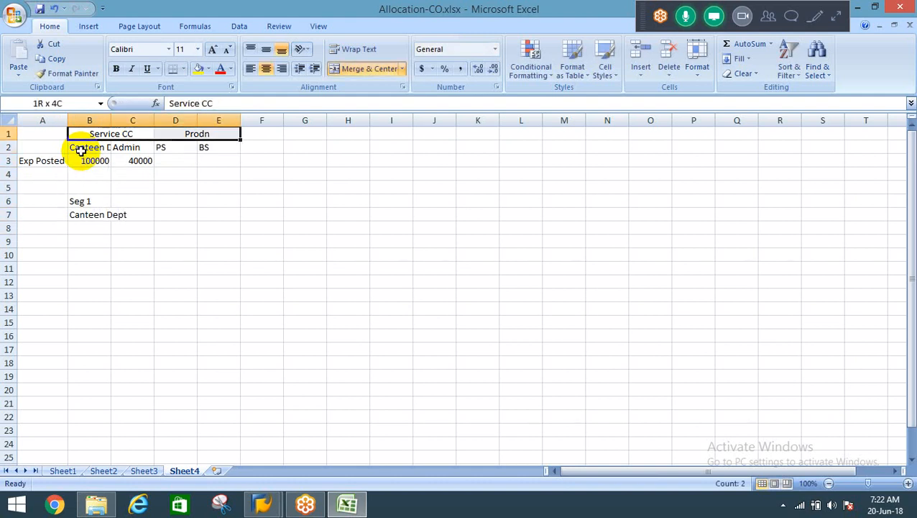
{"action": "key", "text": "shift+Down"}
{"action": "key", "text": "shift+Down"}
{"action": "key", "text": "ctrl+c"}
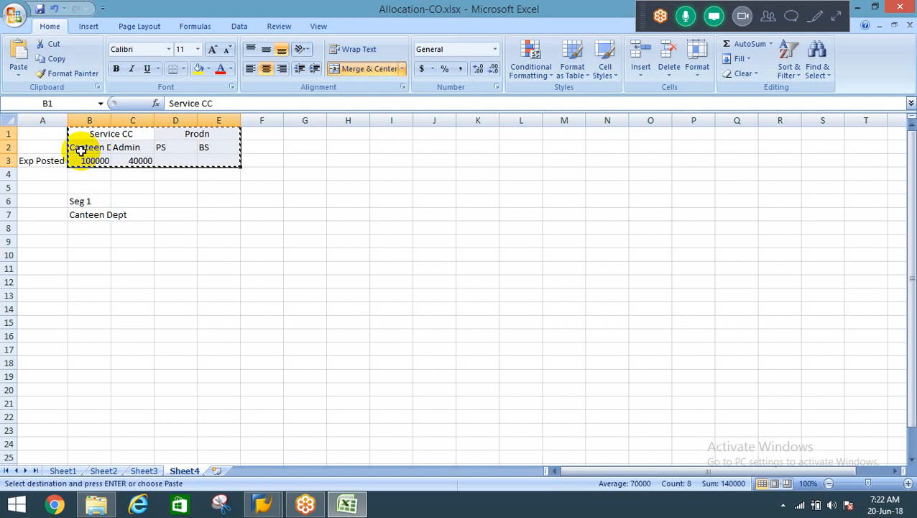
{"action": "key", "text": "Escape"}
Copy the heading and expense block A1:F3 to A8, below the Seg 1 heading.
{"action": "key", "text": "Left"}
{"action": "key", "text": "shift+Right"}
{"action": "key", "text": "shift+Right"}
{"action": "key", "text": "shift+Right"}
{"action": "key", "text": "shift+Right"}
{"action": "key", "text": "shift+Right"}
{"action": "key", "text": "shift+Down"}
{"action": "key", "text": "shift+Down"}
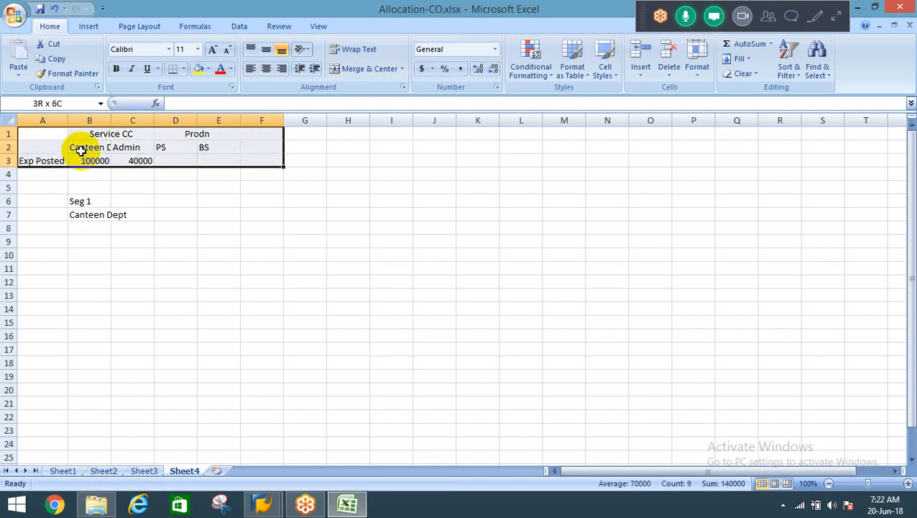
{"action": "key", "text": "ctrl+c"}
{"action": "key", "text": "Down"}
{"action": "key", "text": "Down"}
{"action": "key", "text": "Down"}
{"action": "key", "text": "Down"}
{"action": "key", "text": "Down"}
{"action": "key", "text": "Down"}
{"action": "key", "text": "Down"}
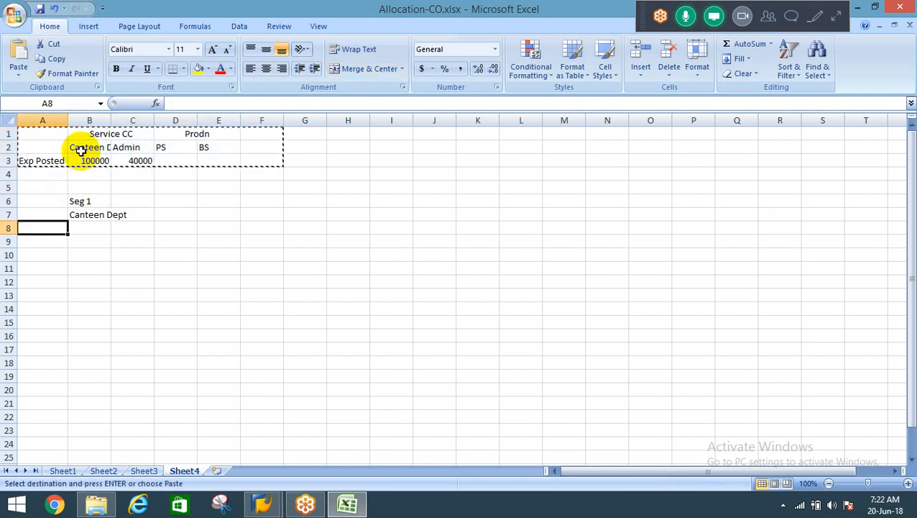
{"action": "key", "text": "Return"}
Extend the copied production headings in row 9 to "PS 40%" in D9 and "BS 60%" in E9.
{"action": "key", "text": "Right"}
{"action": "key", "text": "Down"}
{"action": "key", "text": "Down"}
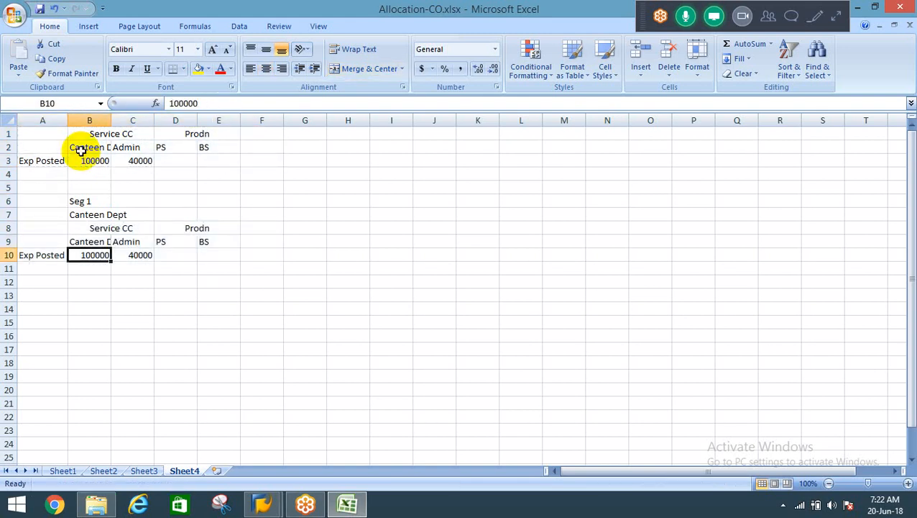
{"action": "key", "text": "Down"}
{"action": "key", "text": "Up"}
{"action": "key", "text": "Up"}
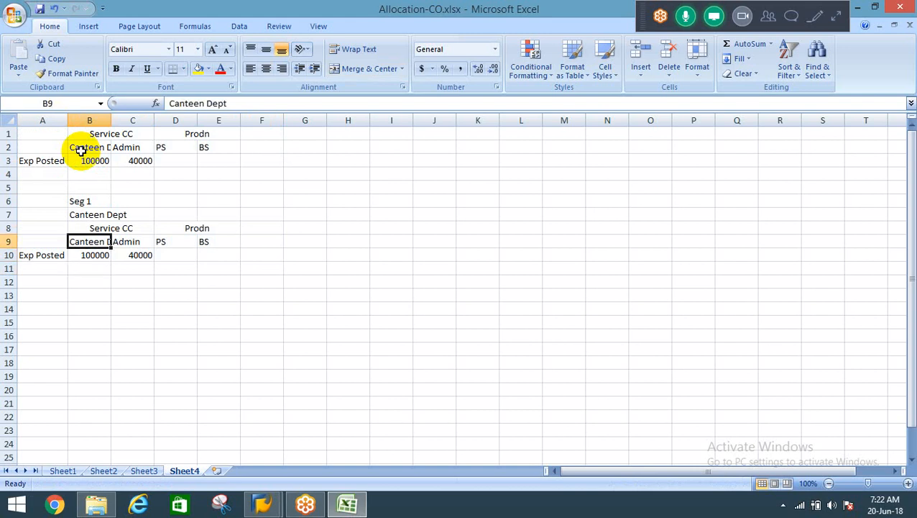
{"action": "key", "text": "Right"}
{"action": "key", "text": "Right"}
{"action": "key", "text": "F2"}
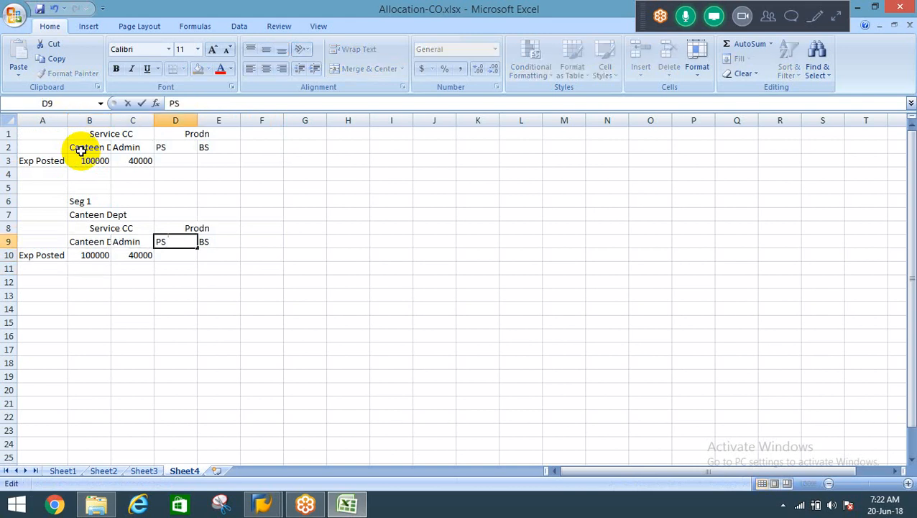
{"action": "type", "text": "40%"}
{"action": "key", "text": "Tab"}
{"action": "key", "text": "F2"}
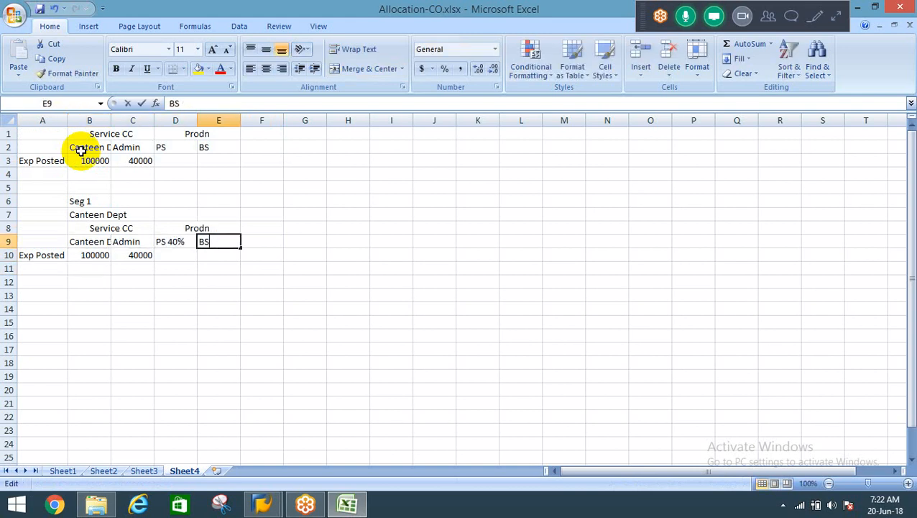
{"action": "type", "text": "60%"}
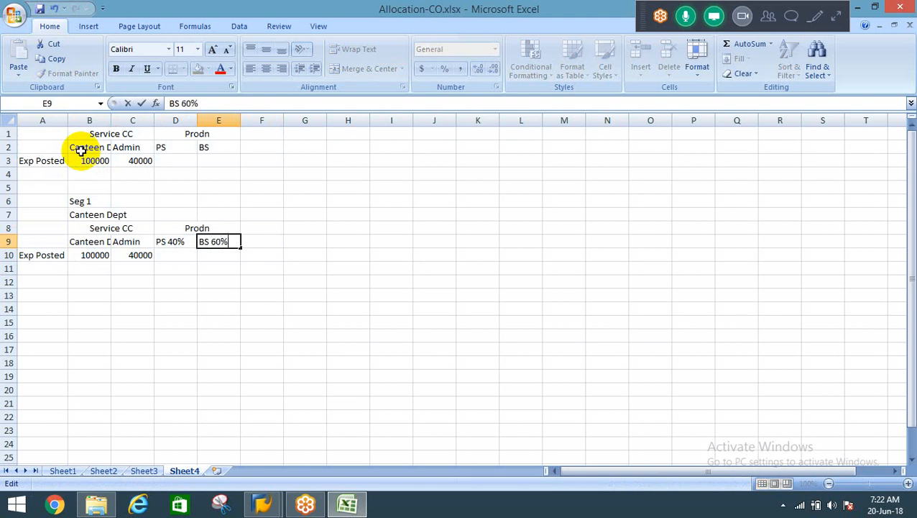
{"action": "key", "text": "Return"}
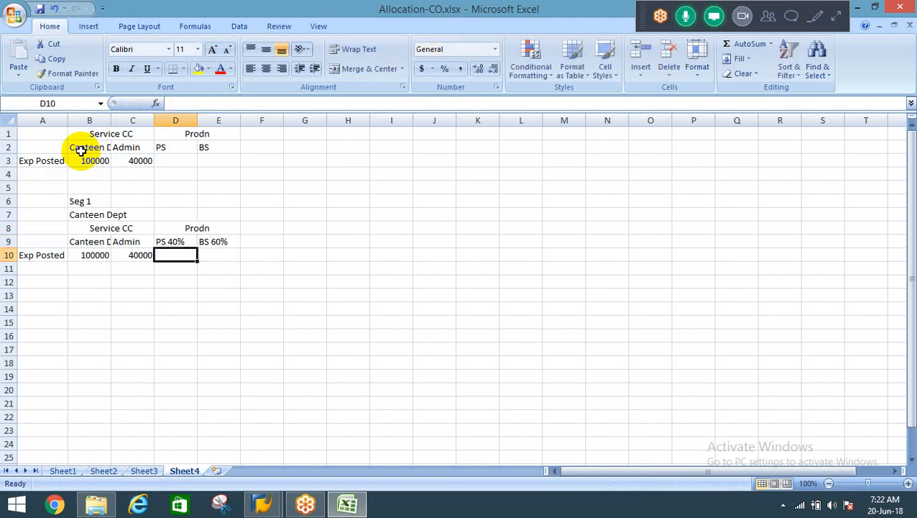
Change the BS heading in E9 to "BS 50%".
{"action": "key", "text": "Left"}
{"action": "key", "text": "Left"}
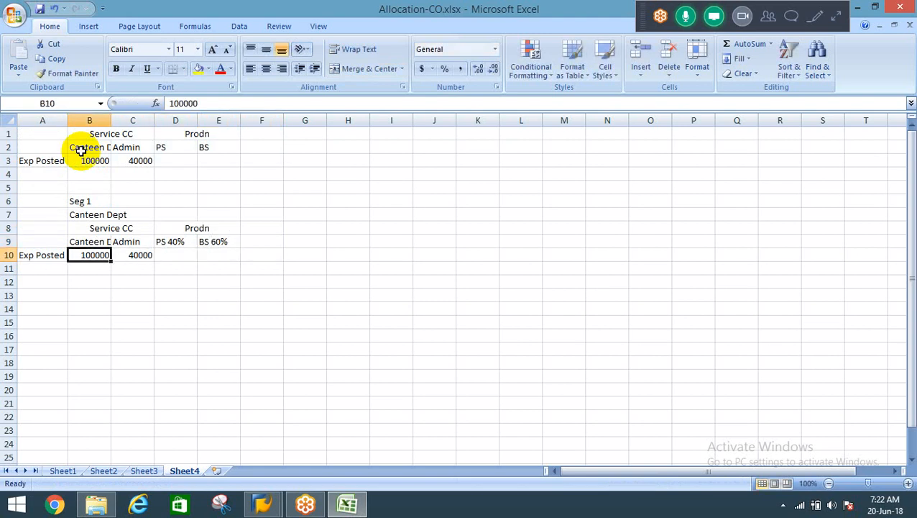
{"action": "key", "text": "Right"}
{"action": "key", "text": "Up"}
{"action": "key", "text": "Right"}
{"action": "key", "text": "Right"}
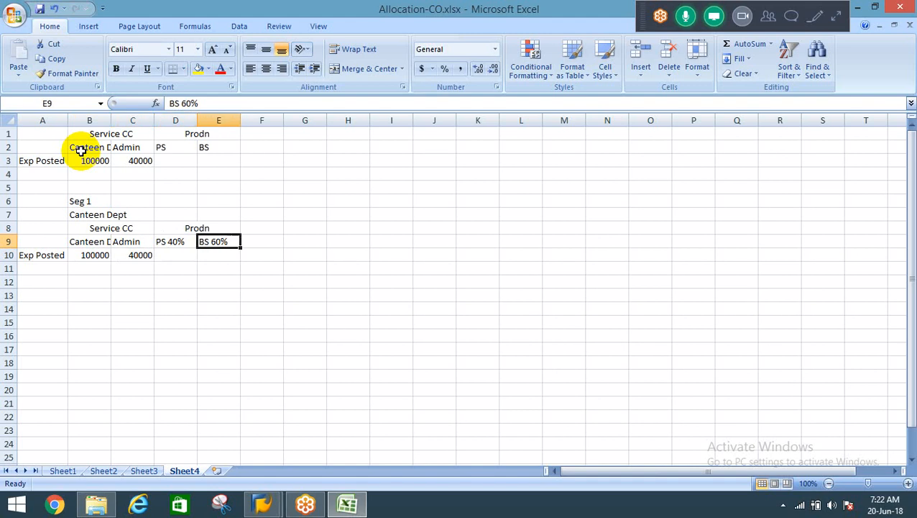
{"action": "key", "text": "F2"}
{"action": "key", "text": "Left"}
{"action": "key", "text": "Left"}
{"action": "key", "text": "BackSpace"}
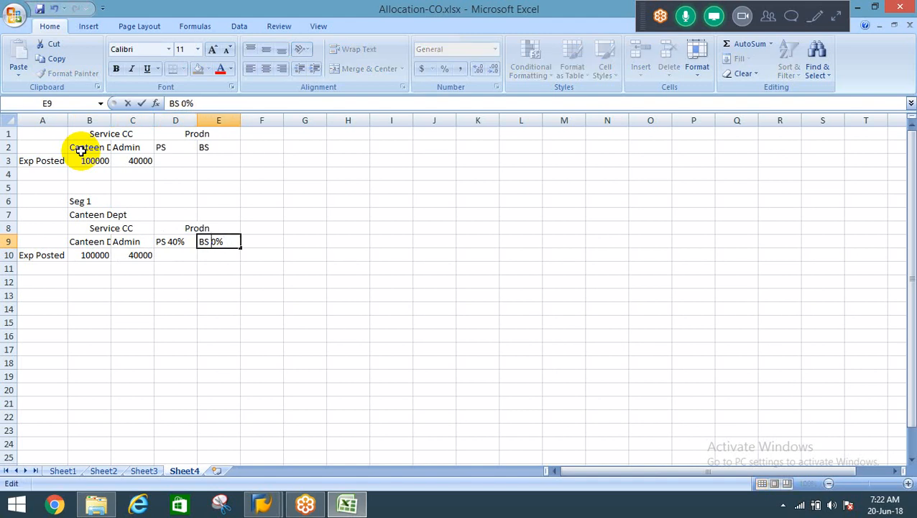
{"action": "type", "text": "5"}
{"action": "key", "text": "ctrl+Return"}
Extend the Admin heading in C9 to "Admin 10%".
{"action": "key", "text": "Left"}
{"action": "key", "text": "Left"}
{"action": "key", "text": "F2"}
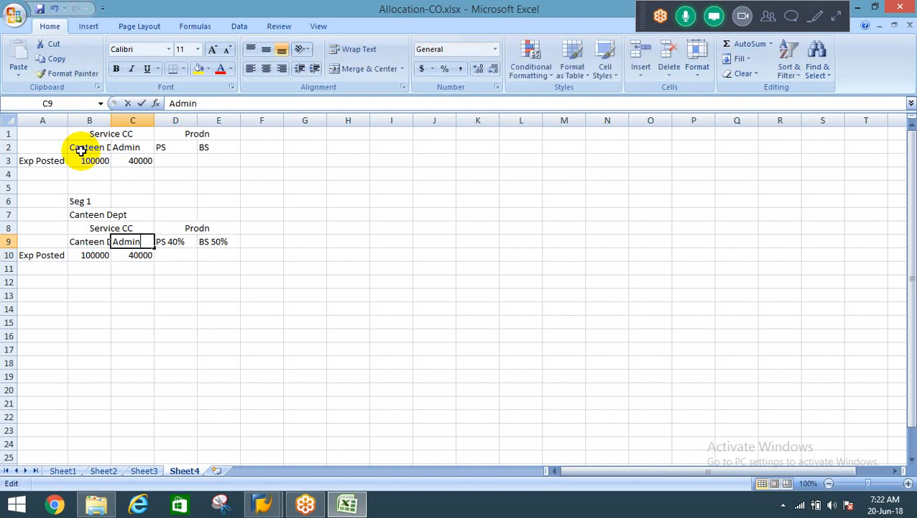
{"action": "type", "text": "10"}
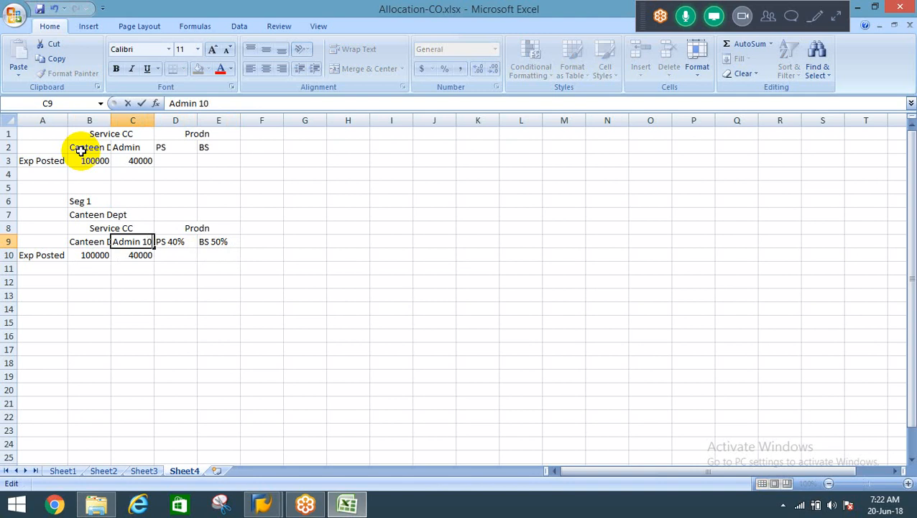
{"action": "type", "text": "%"}
{"action": "key", "text": "Return"}
Enter 10000 in C11 as Admin's share of the canteen expenses.
{"action": "key", "text": "Left"}
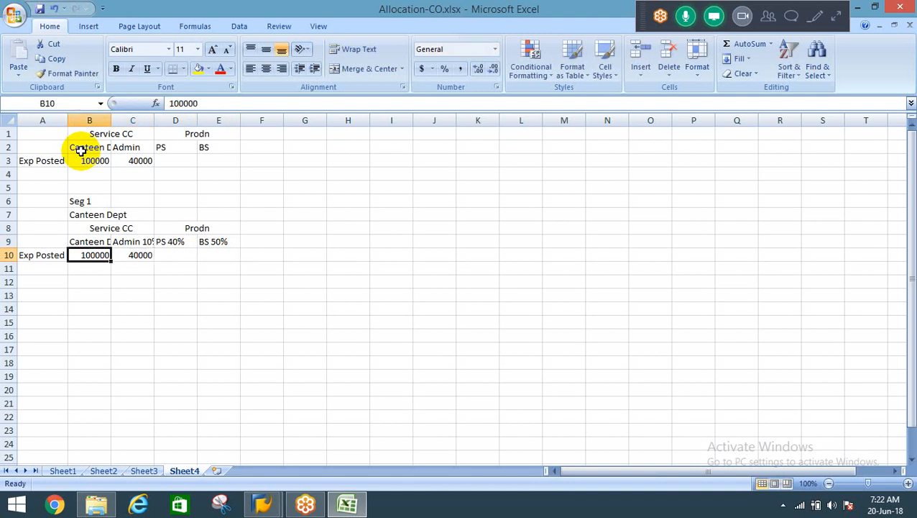
{"action": "key", "text": "Down"}
{"action": "key", "text": "Right"}
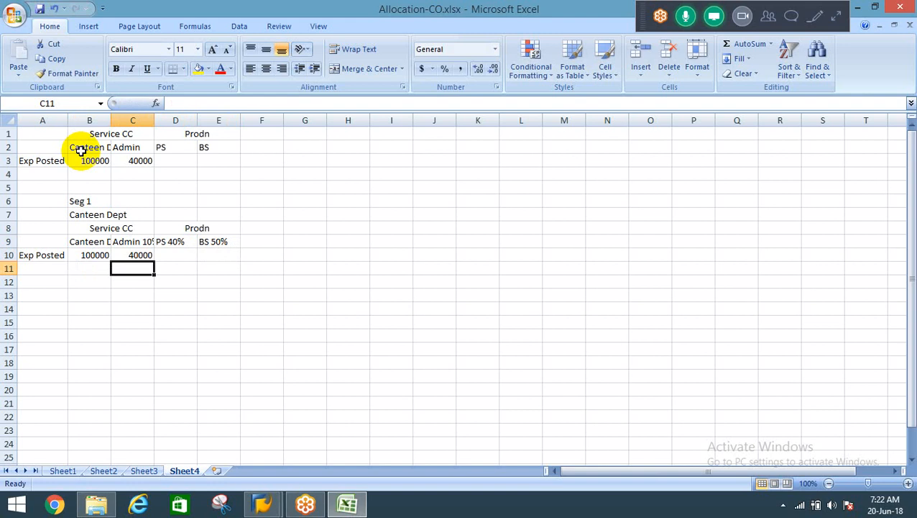
{"action": "type", "text": "10000"}
{"action": "key", "text": "Tab"}
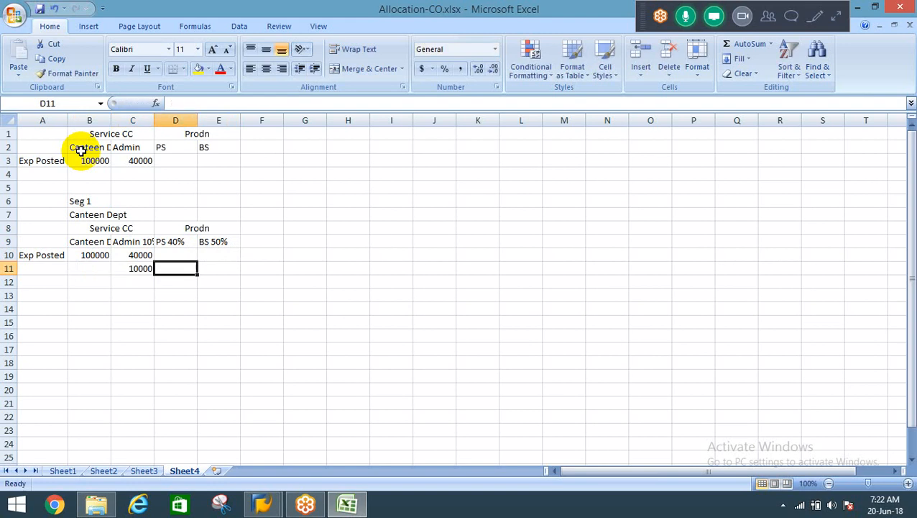
Enter the row label "Allocagted amount" in A11 and autofit column A to the labels in A10:A11.
{"action": "key", "text": "Left"}
{"action": "key", "text": "Left"}
{"action": "key", "text": "Left"}
{"action": "type", "text": "Allo"}
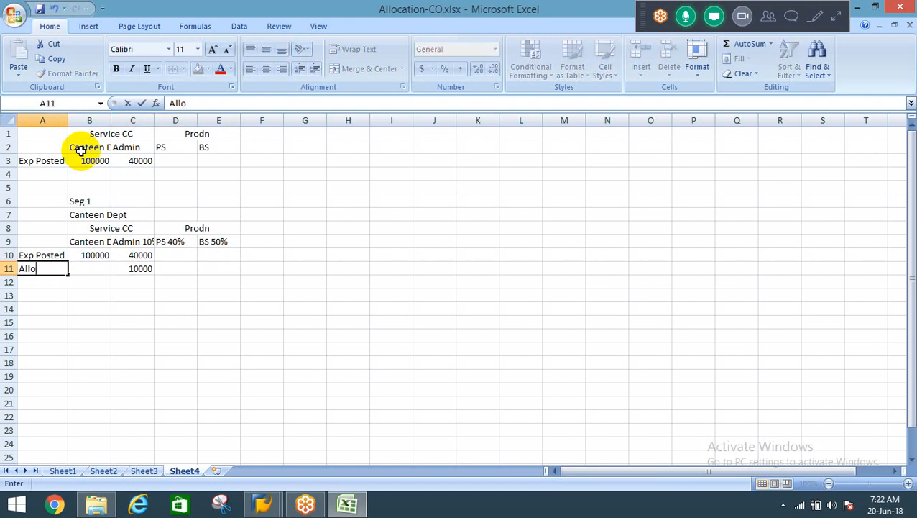
{"action": "type", "text": "cagted amou"}
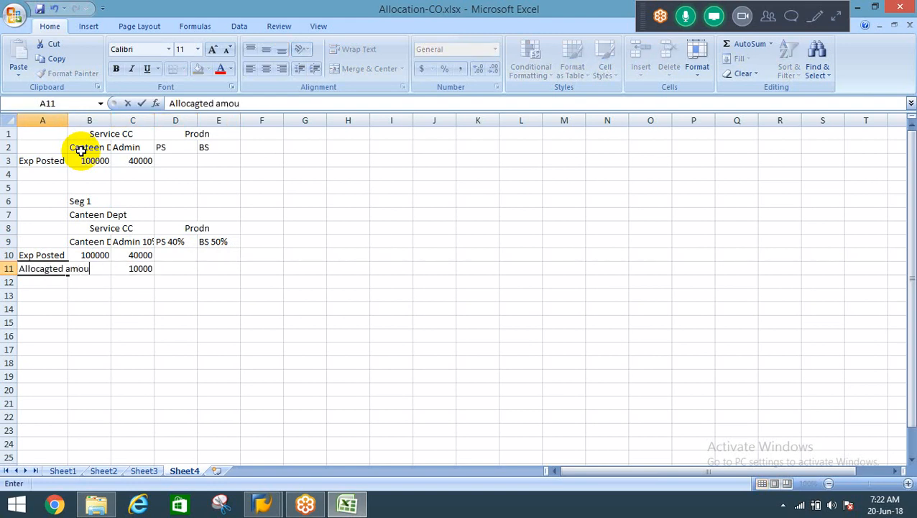
{"action": "type", "text": "nt"}
{"action": "key", "text": "Tab"}
{"action": "key", "text": "Left"}
{"action": "key", "text": "shift+Up"}
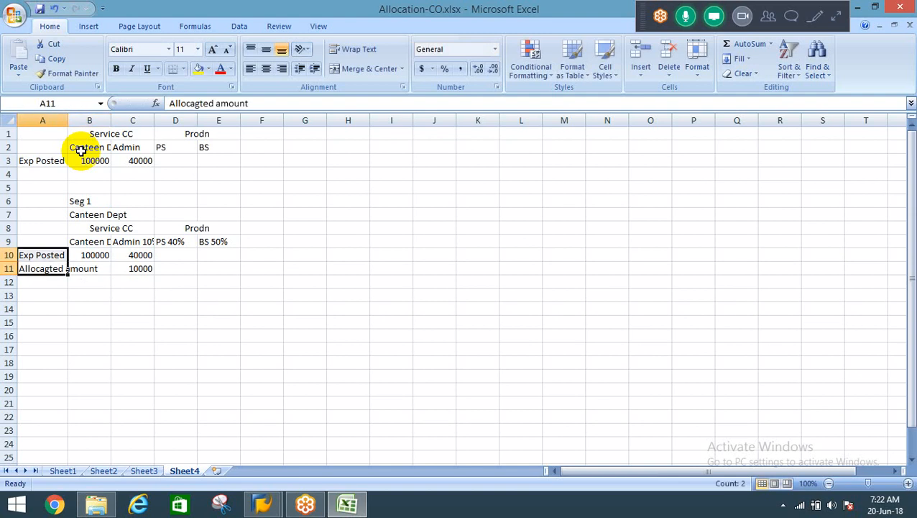
{"action": "key", "text": "alt+o"}
{"action": "key", "text": "c"}
{"action": "key", "text": "a"}
{"action": "key", "text": "Right"}
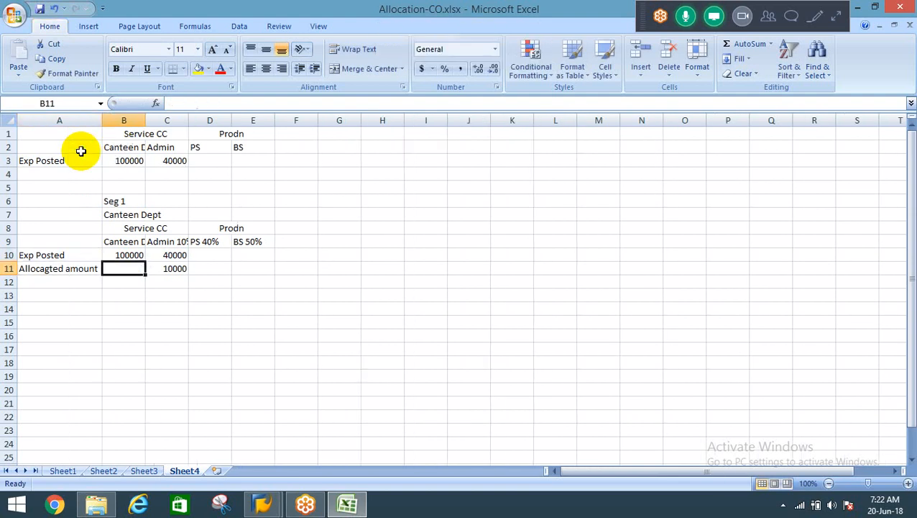
Enter the allocated amounts 40000 for PS in D11 and 50000 for BS in E11.
{"action": "key", "text": "Right"}
{"action": "key", "text": "Right"}
{"action": "type", "text": "40000"}
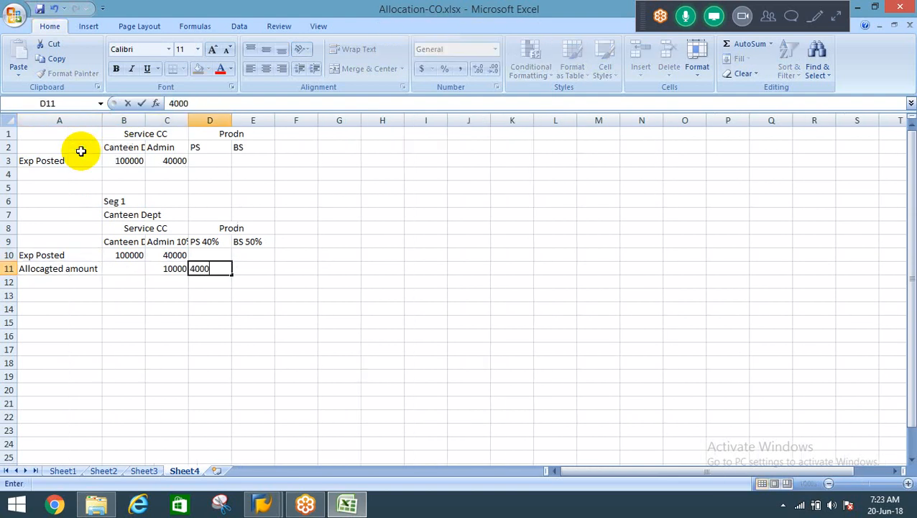
{"action": "key", "text": "Tab"}
{"action": "type", "text": "50000"}
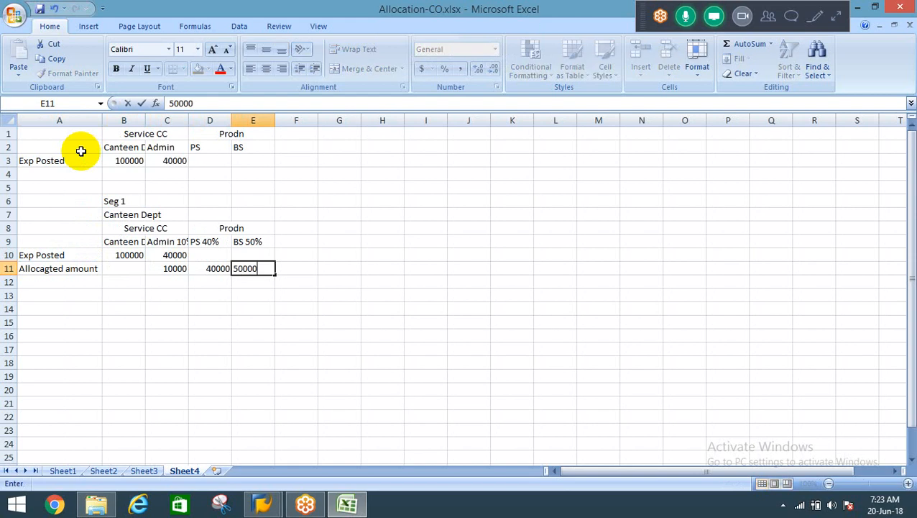
{"action": "key", "text": "Return"}
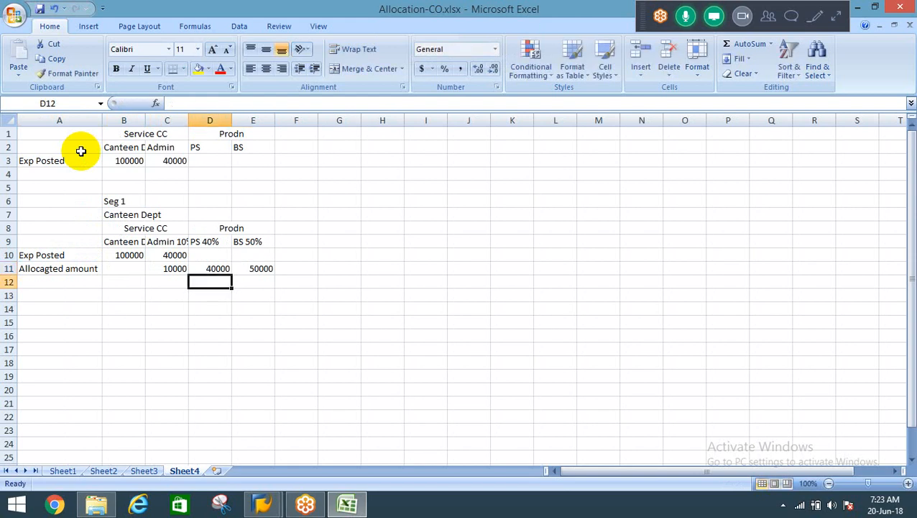
{"action": "key", "text": "Left"}
{"action": "key", "text": "Left"}
{"action": "key", "text": "Left"}
{"action": "key", "text": "Up"}
{"action": "key", "text": "Up"}
{"action": "key", "text": "Up"}
{"action": "key", "text": "Up"}
{"action": "key", "text": "Up"}
{"action": "key", "text": "Up"}
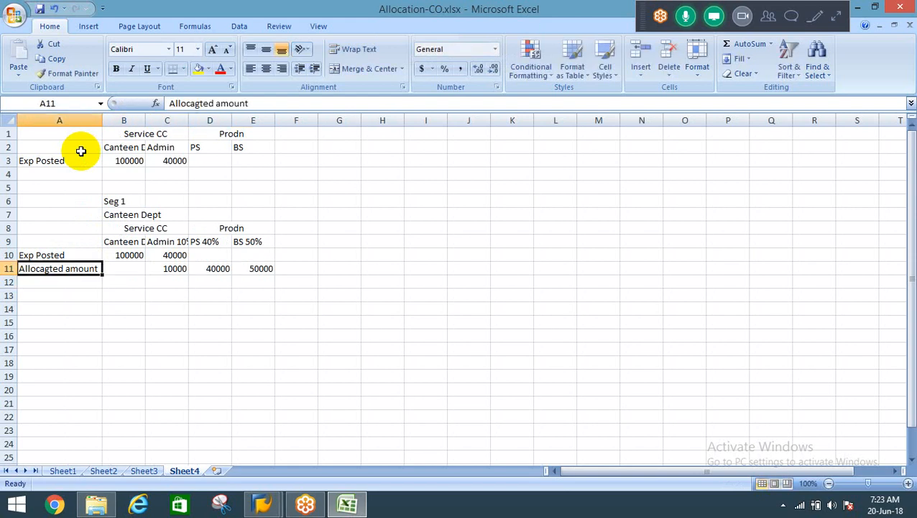
{"action": "key", "text": "Right"}
{"action": "key", "text": "ctrl+c"}
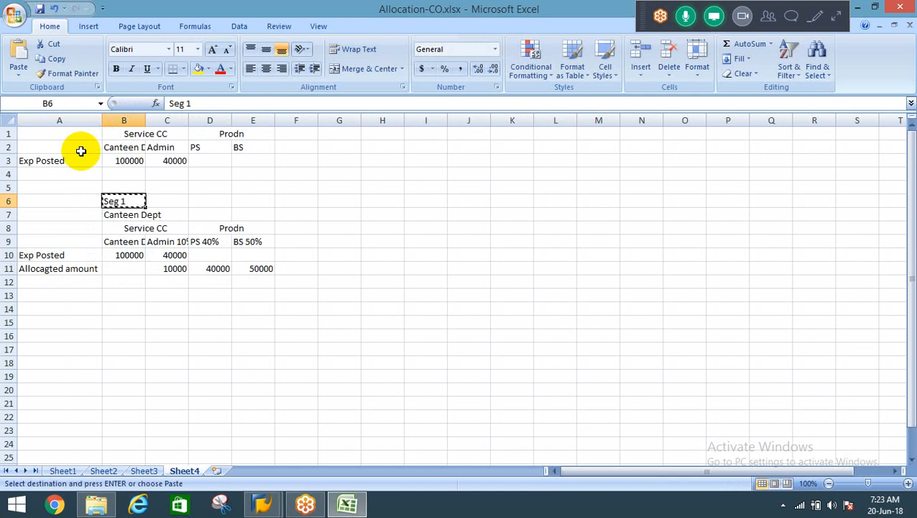
{"action": "key", "text": "Down"}
{"action": "key", "text": "Escape"}
{"action": "key", "text": "Left"}
{"action": "key", "text": "Down"}
{"action": "key", "text": "Down"}
{"action": "key", "text": "Down"}
{"action": "key", "text": "Down"}
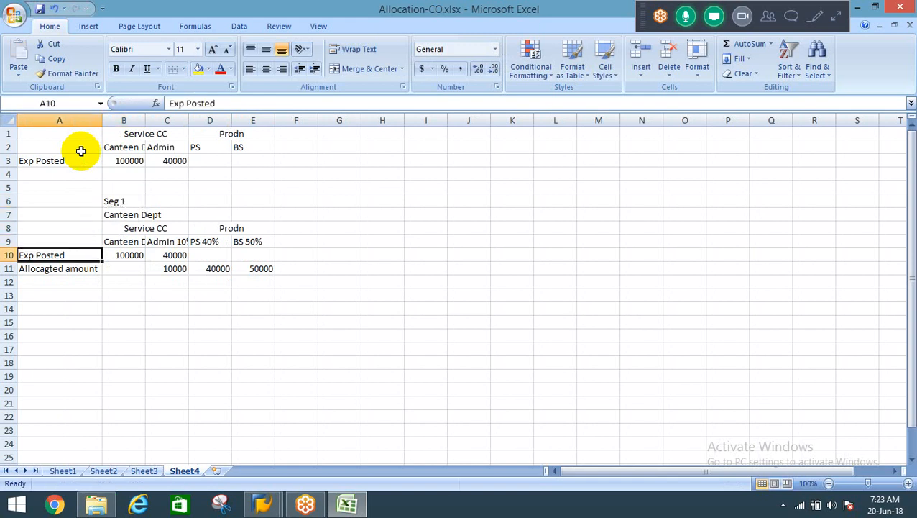
Correct the misspelled row label in A11 to "Allocated amount".
{"action": "key", "text": "F2"}
{"action": "key", "text": "Left"}
{"action": "key", "text": "Left"}
{"action": "key", "text": "Left"}
{"action": "key", "text": "Left"}
{"action": "key", "text": "Left"}
{"action": "key", "text": "Left"}
{"action": "key", "text": "Left"}
{"action": "key", "text": "Left"}
{"action": "key", "text": "Left"}
{"action": "key", "text": "Left"}
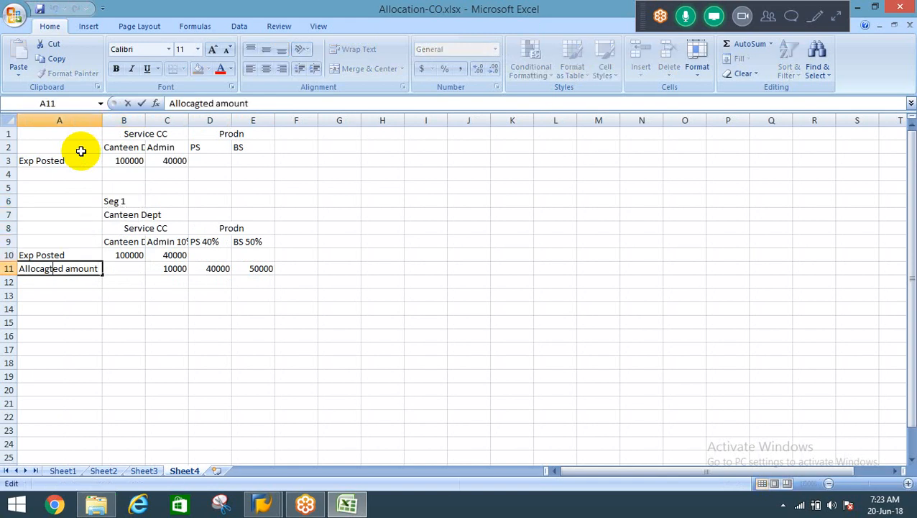
{"action": "key", "text": "BackSpace"}
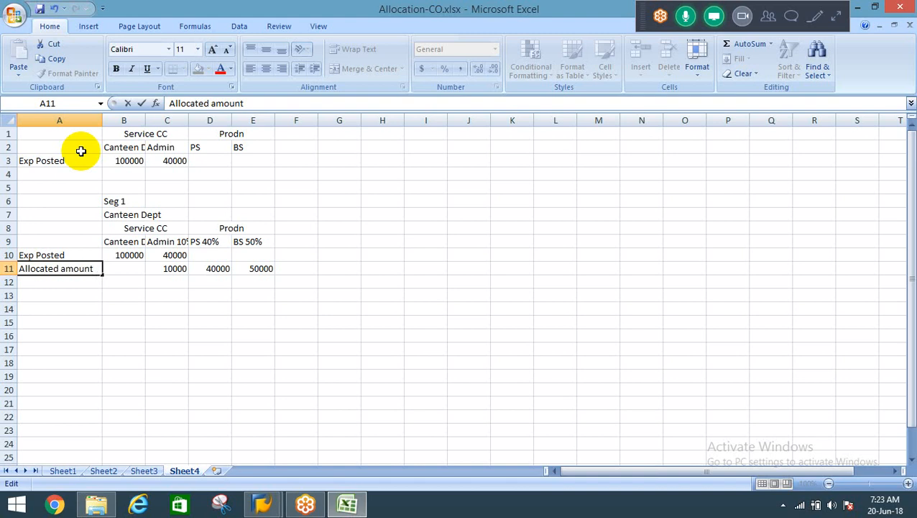
{"action": "key", "text": "Return"}
Delete the "Seg 1" and "Canteen Dept" headings from B6 and B7.
{"action": "key", "text": "Up"}
{"action": "key", "text": "Up"}
{"action": "key", "text": "Up"}
{"action": "key", "text": "Up"}
{"action": "key", "text": "Up"}
{"action": "key", "text": "Right"}
{"action": "key", "text": "Up"}
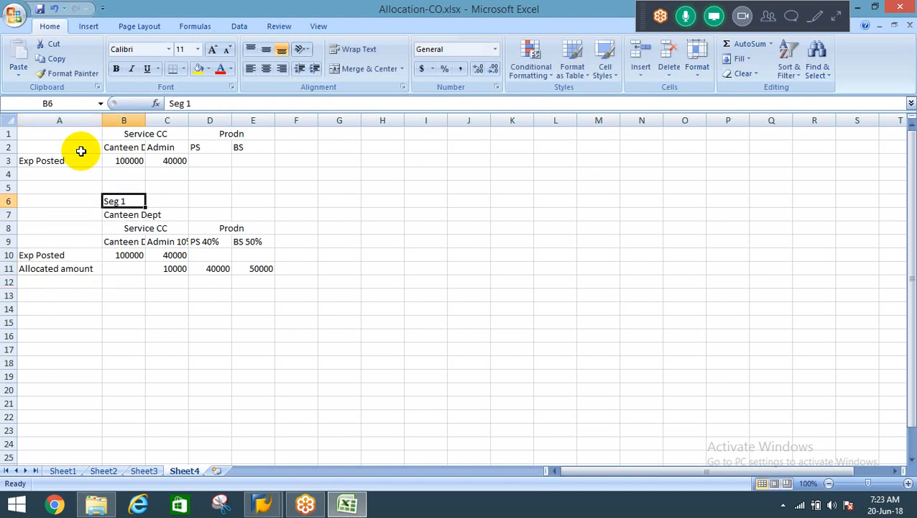
{"action": "key", "text": "Delete"}
{"action": "key", "text": "Down"}
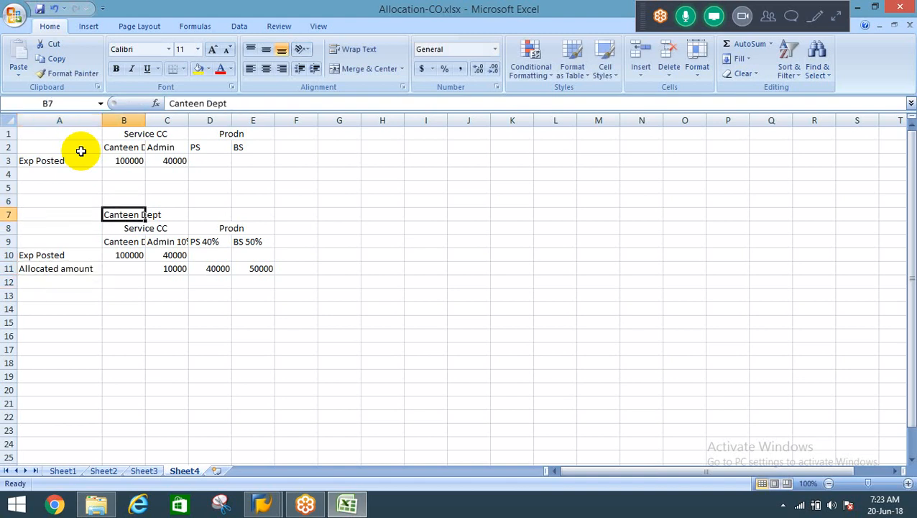
{"action": "key", "text": "Delete"}
Move the "Allocated amount" label from A11 down to A12.
{"action": "key", "text": "Down"}
{"action": "key", "text": "Down"}
{"action": "key", "text": "Down"}
{"action": "key", "text": "Down"}
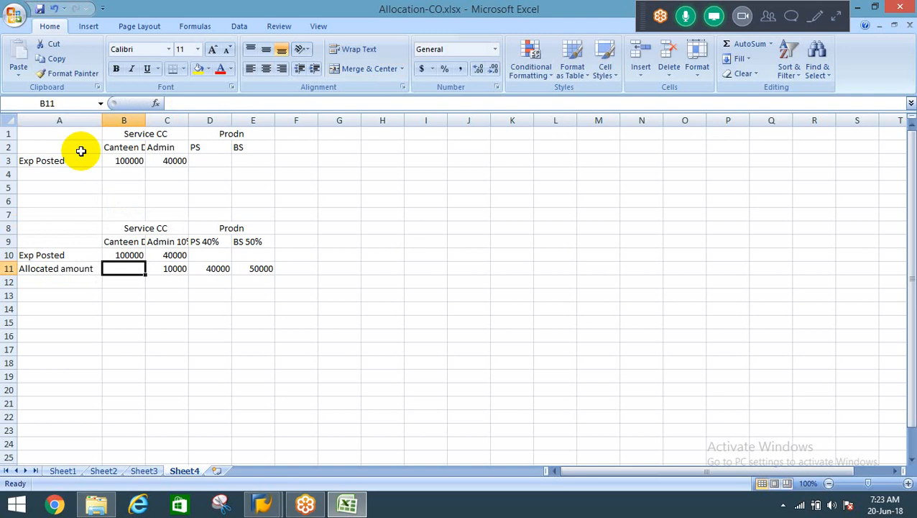
{"action": "key", "text": "Left"}
{"action": "key", "text": "Down"}
{"action": "key", "text": "Up"}
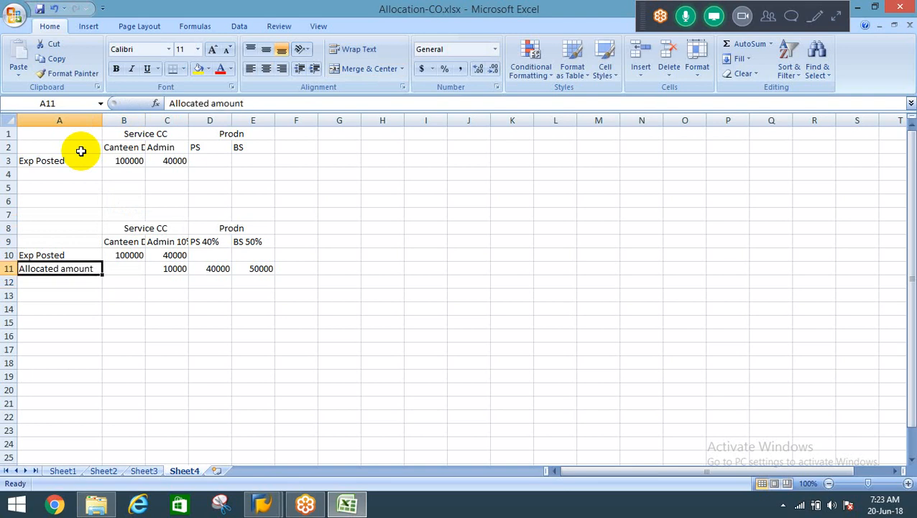
{"action": "key", "text": "ctrl+x"}
{"action": "key", "text": "Down"}
{"action": "key", "text": "ctrl+v"}
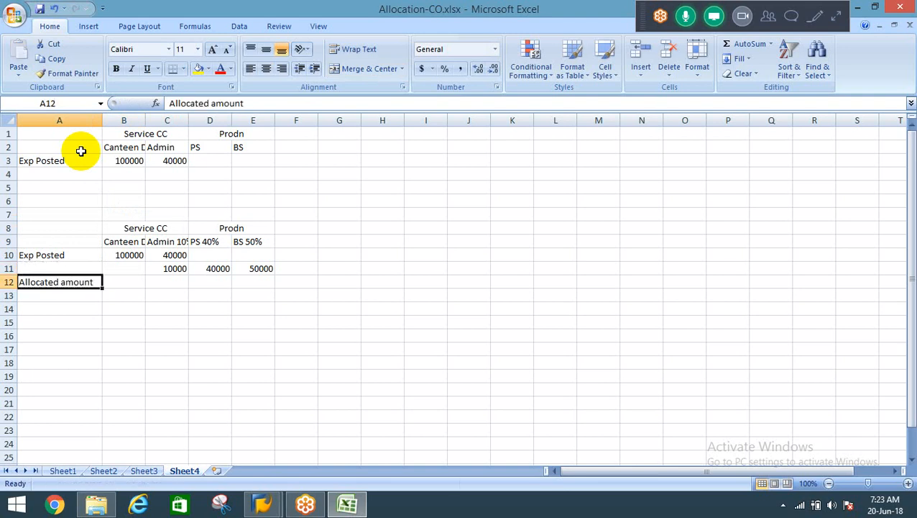
Enter the row label "Seg 1" in A11 above the "Allocated amount" row.
{"action": "key", "text": "Up"}
{"action": "type", "text": "Seg 1"}
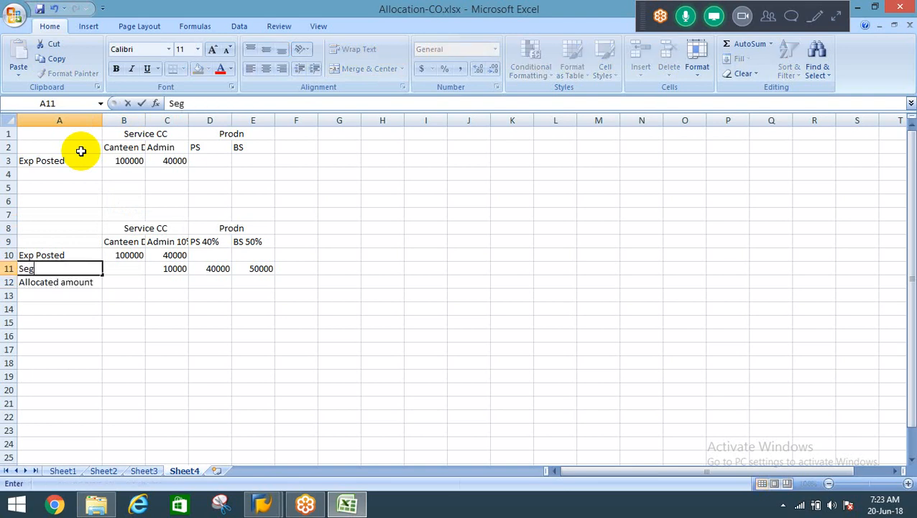
{"action": "key", "text": "Return"}
Move the allocated amounts from C11:E11 down to C12:E12, beside the "Allocated amount" label.
{"action": "key", "text": "Right"}
{"action": "key", "text": "Right"}
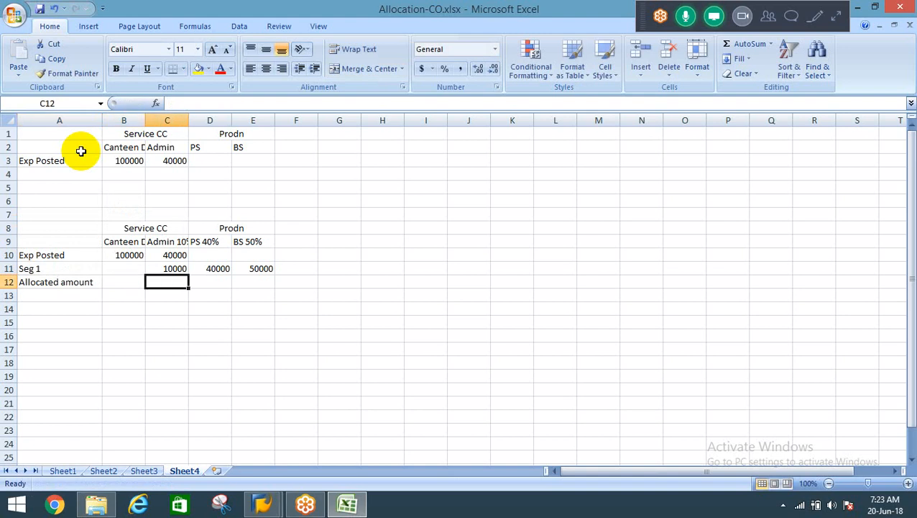
{"action": "key", "text": "Up"}
{"action": "key", "text": "shift+Right"}
{"action": "key", "text": "shift+Right"}
{"action": "key", "text": "ctrl+c"}
{"action": "key", "text": "Down"}
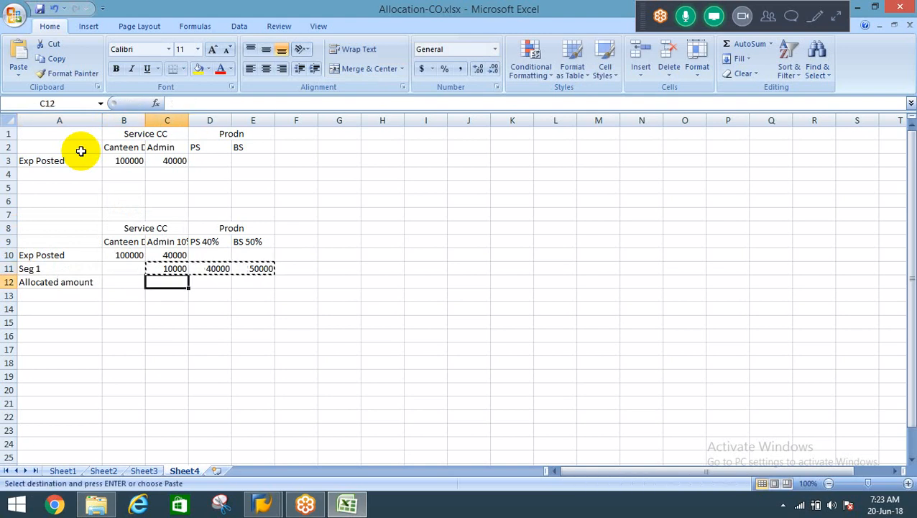
{"action": "key", "text": "Return"}
Enter the row label "Seg 2" in A14.
{"action": "key", "text": "Down"}
{"action": "key", "text": "Down"}
{"action": "key", "text": "Left"}
{"action": "key", "text": "Left"}
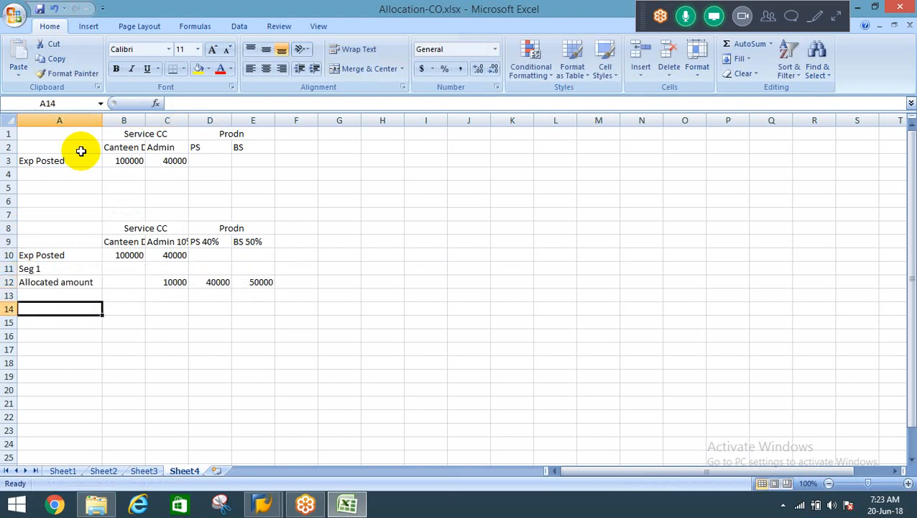
{"action": "type", "text": "Seg 2"}
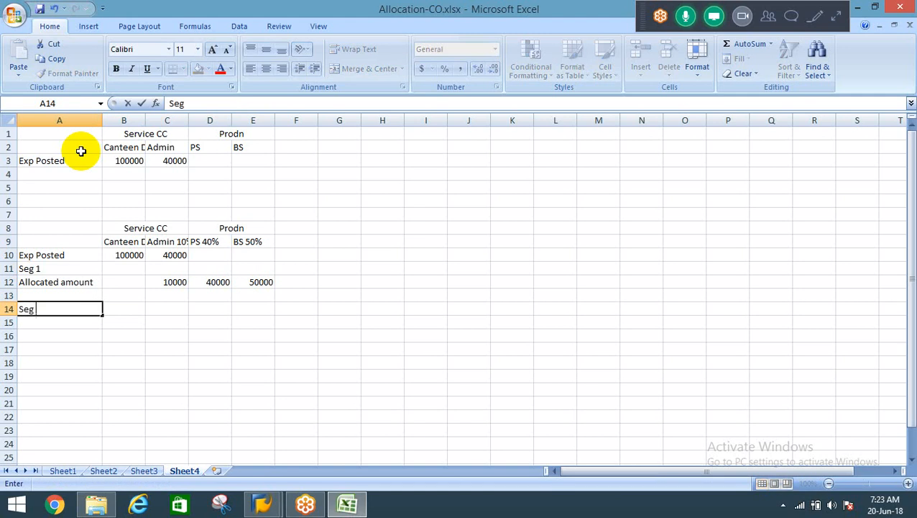
{"action": "key", "text": "Return"}
Examine the total of Admin's posted expense and Seg 1 allocation in C10:C12 as the basis for Seg 2.
{"action": "key", "text": "Up"}
{"action": "key", "text": "Right"}
{"action": "key", "text": "Right"}
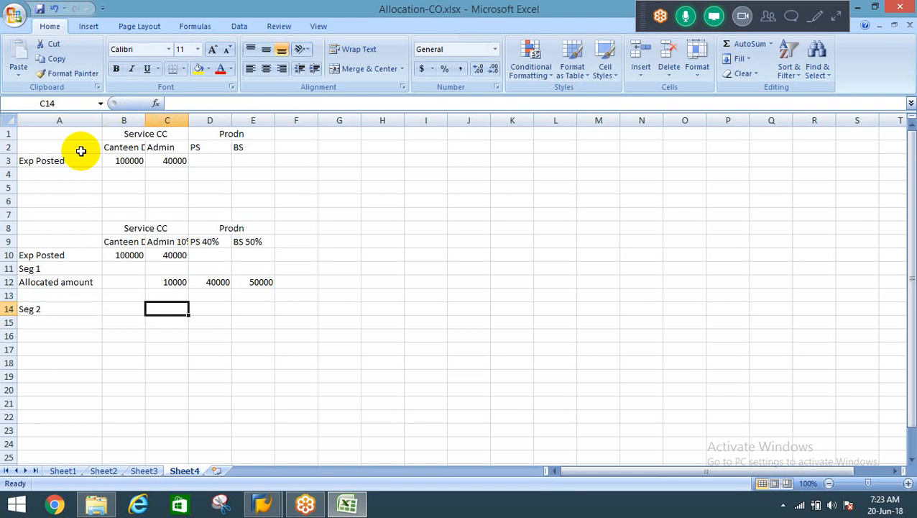
{"action": "key", "text": "Up"}
{"action": "key", "text": "Up"}
{"action": "key", "text": "shift+Up"}
{"action": "key", "text": "shift+Up"}
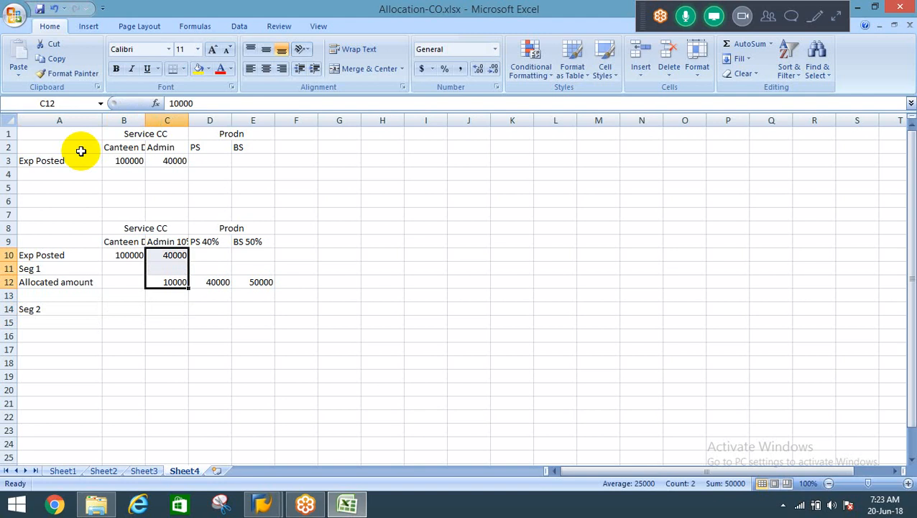
{"action": "key", "text": "Up"}
{"action": "key", "text": "Up"}
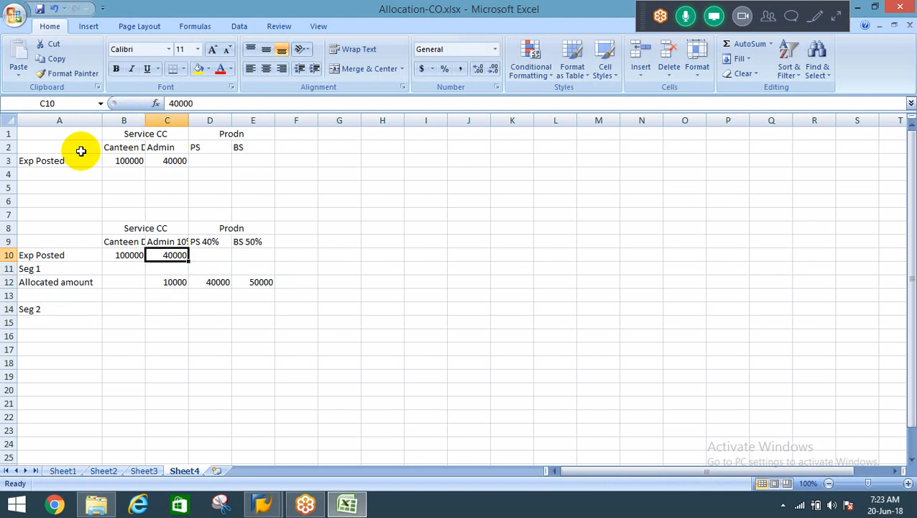
{"action": "key", "text": "Down"}
{"action": "key", "text": "Down"}
{"action": "key", "text": "Down"}
{"action": "key", "text": "Down"}
{"action": "key", "text": "Down"}
{"action": "key", "text": "Up"}
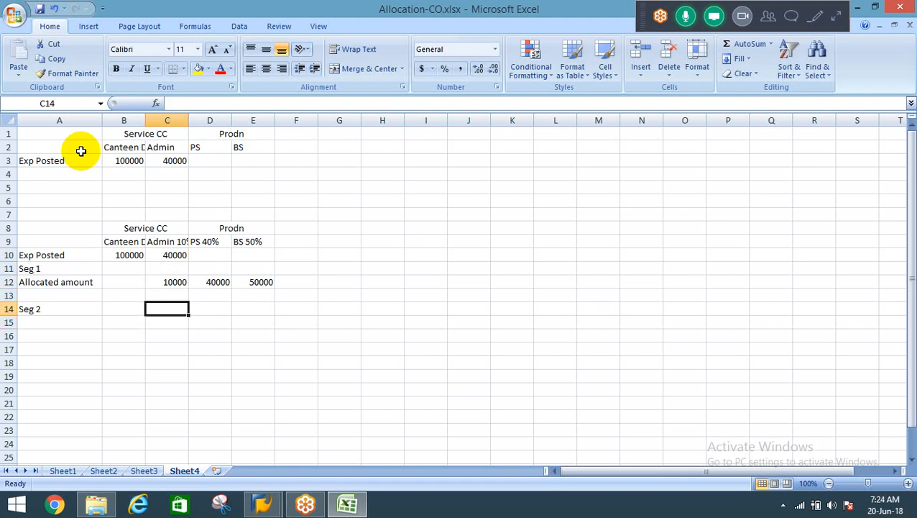
{"action": "key", "text": "Right"}
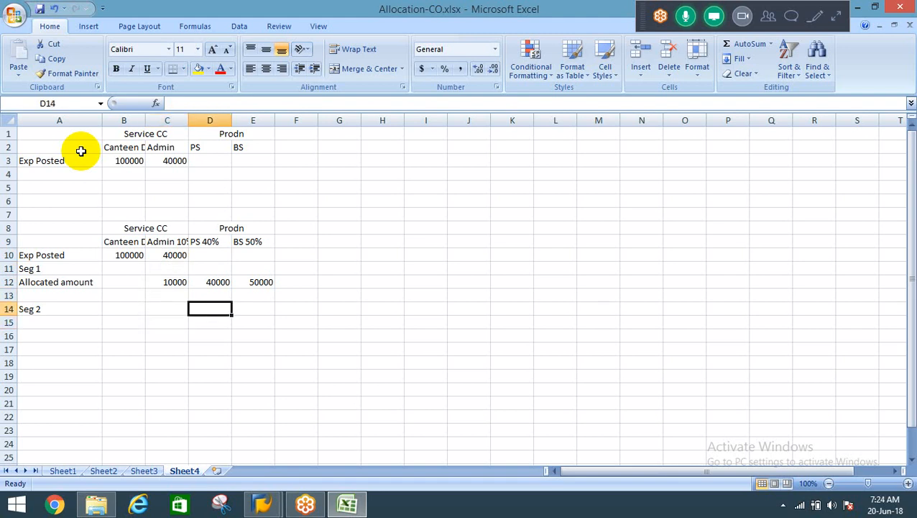
{"action": "key", "text": "Up"}
{"action": "key", "text": "Up"}
{"action": "key", "text": "Up"}
{"action": "key", "text": "Up"}
{"action": "key", "text": "Up"}
{"action": "key", "text": "Left"}
{"action": "key", "text": "Down"}
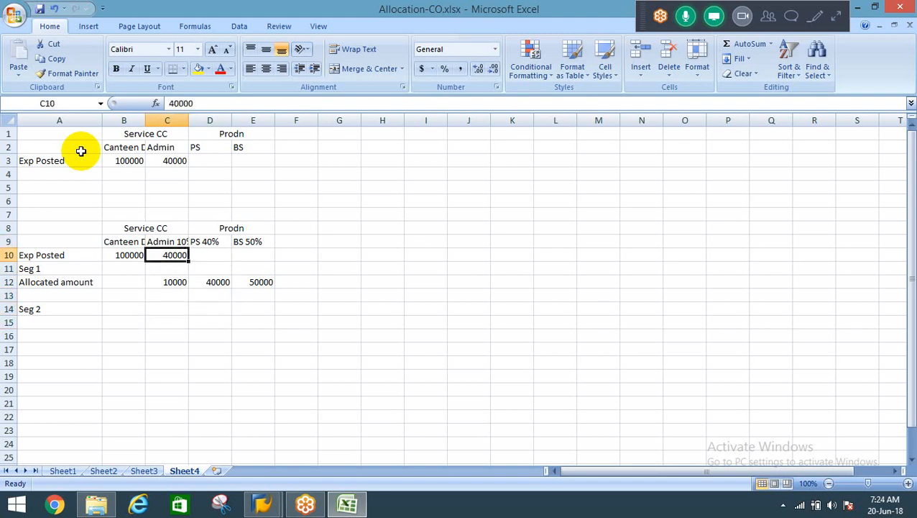
{"action": "key", "text": "Up"}
{"action": "key", "text": "Left"}
{"action": "key", "text": "Left"}
{"action": "key", "text": "Down"}
{"action": "key", "text": "Down"}
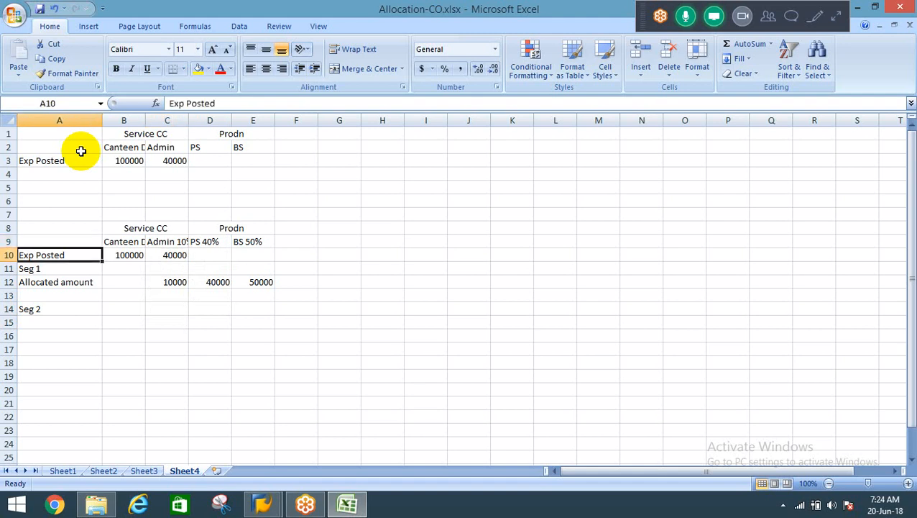
Remove the percentage from the Admin heading in C9.
{"action": "key", "text": "Right"}
{"action": "key", "text": "Right"}
{"action": "key", "text": "Up"}
{"action": "key", "text": "Up"}
{"action": "key", "text": "F2"}
{"action": "key", "text": "BackSpace"}
{"action": "key", "text": "BackSpace"}
{"action": "key", "text": "BackSpace"}
{"action": "key", "text": "BackSpace"}
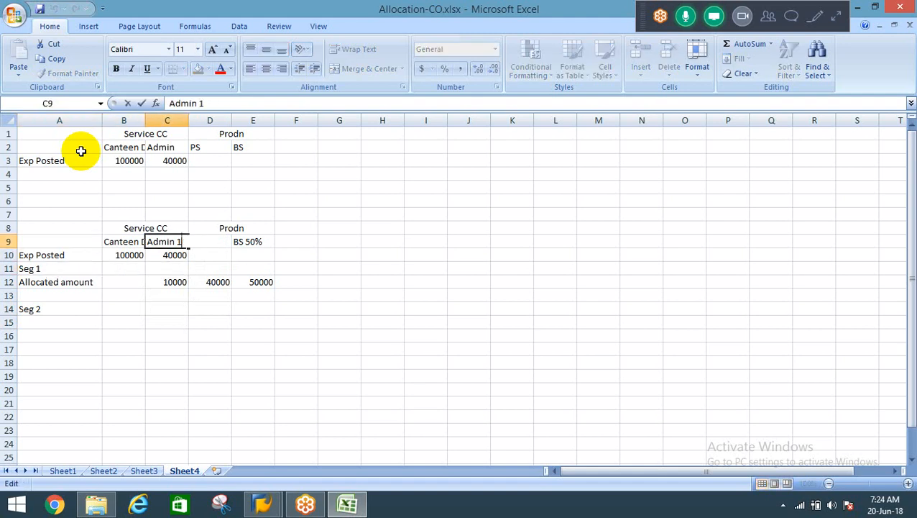
{"action": "key", "text": "Tab"}
Remove the percentages from the PS and BS headings in D9 and E9.
{"action": "key", "text": "F2"}
{"action": "key", "text": "BackSpace"}
{"action": "key", "text": "BackSpace"}
{"action": "key", "text": "BackSpace"}
{"action": "key", "text": "BackSpace"}
{"action": "key", "text": "Tab"}
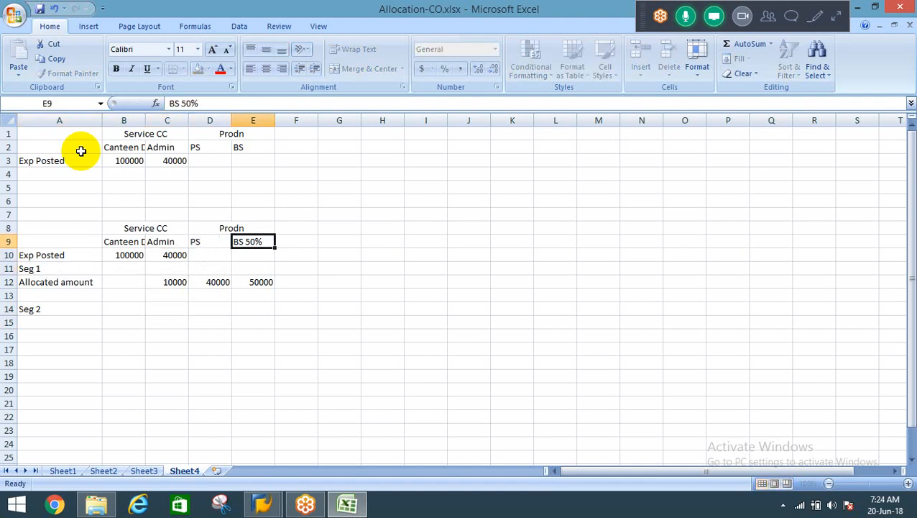
{"action": "key", "text": "F2"}
{"action": "key", "text": "BackSpace"}
{"action": "key", "text": "BackSpace"}
{"action": "key", "text": "BackSpace"}
{"action": "key", "text": "Return"}
Enter the Seg 1 allocation percentages 10% for Admin, 40% for PS and 50% for BS in C11:E11.
{"action": "key", "text": "Left"}
{"action": "key", "text": "Left"}
{"action": "key", "text": "Down"}
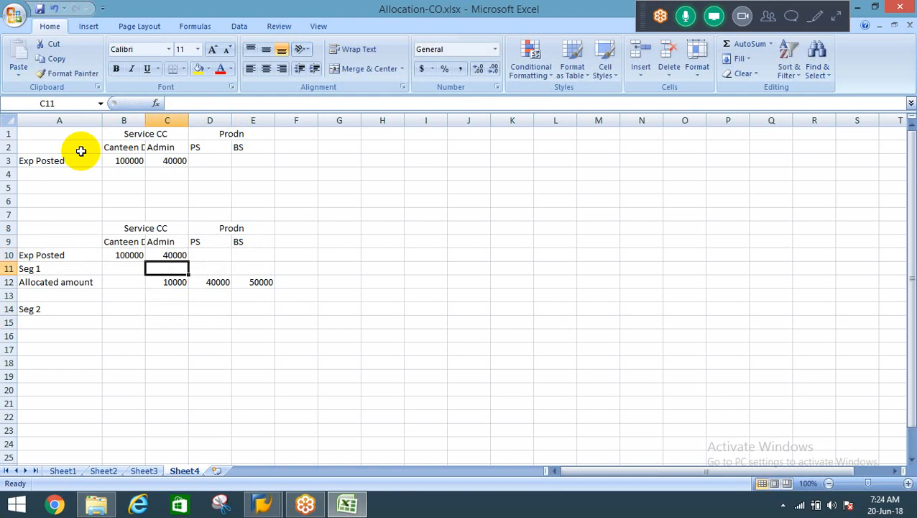
{"action": "key", "text": "Left"}
{"action": "key", "text": "Left"}
{"action": "key", "text": "Right"}
{"action": "key", "text": "Right"}
{"action": "type", "text": "10%"}
{"action": "key", "text": "Tab"}
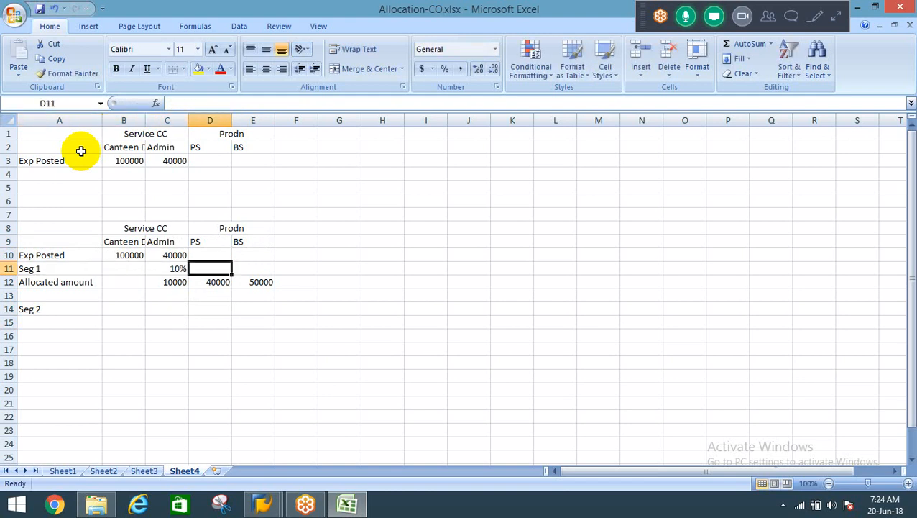
{"action": "type", "text": "40%"}
{"action": "key", "text": "Tab"}
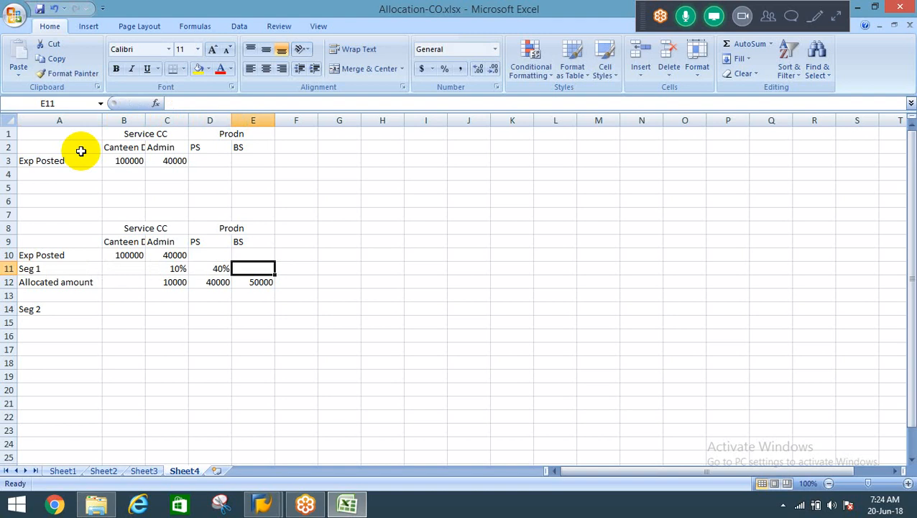
{"action": "type", "text": "50%"}
{"action": "key", "text": "Return"}
{"action": "key", "text": "Return"}
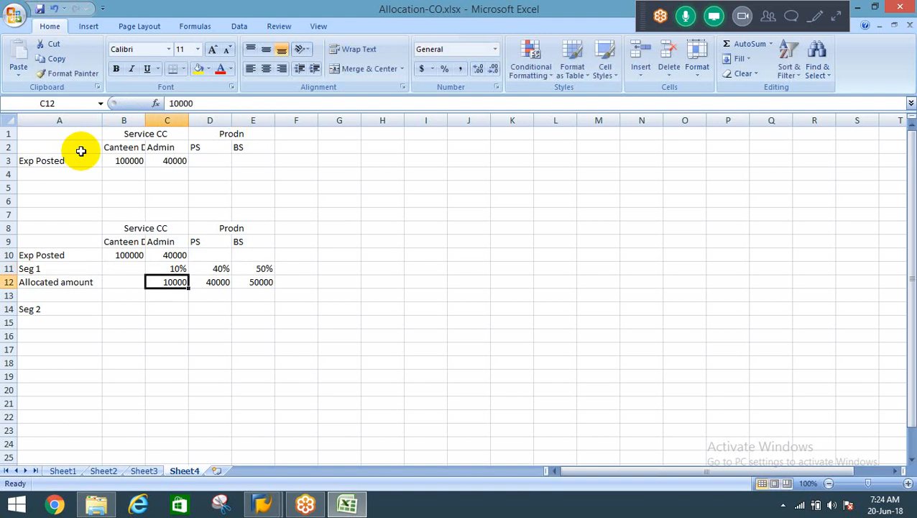
Enter the Seg 2 allocation percentages 40% for PS in D14 and 60% for BS in E14.
{"action": "key", "text": "Down"}
{"action": "key", "text": "Right"}
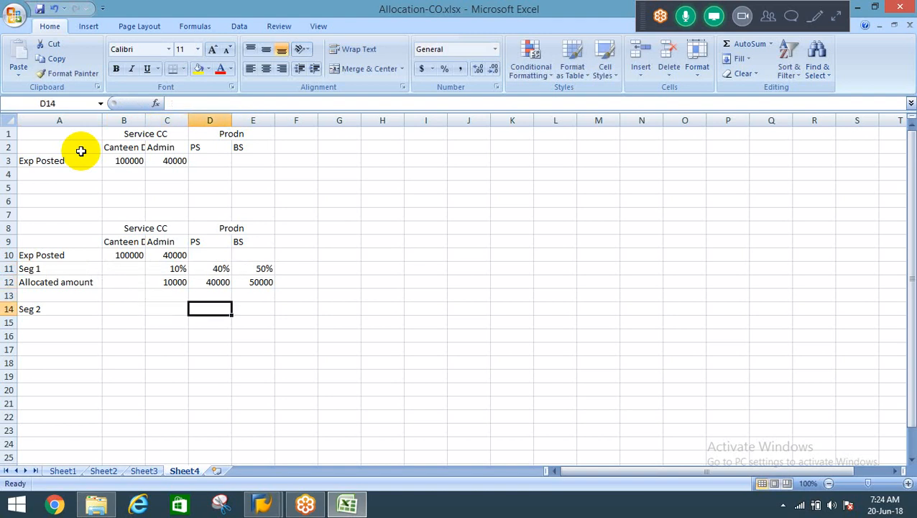
{"action": "type", "text": "40%"}
{"action": "key", "text": "Tab"}
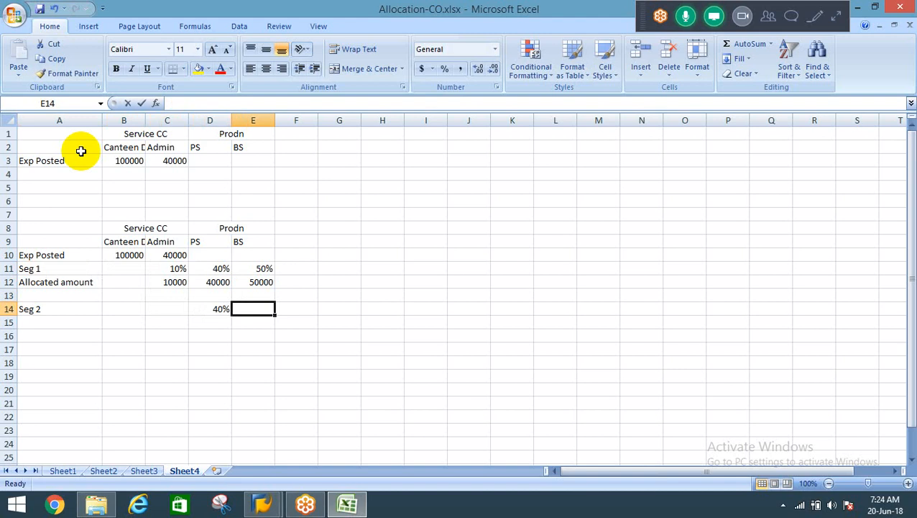
{"action": "type", "text": "60%"}
{"action": "key", "text": "Return"}
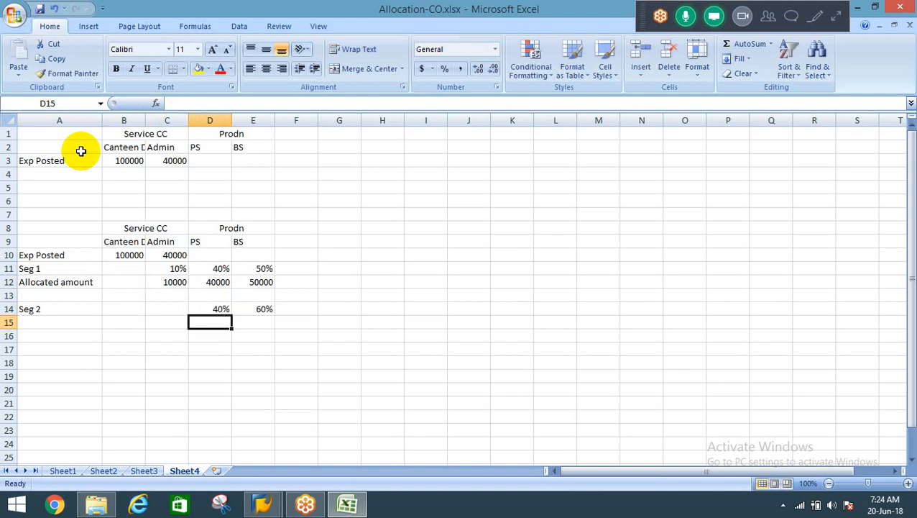
Enter the Seg 2 allocated amounts 20000 for PS in D15 and 30000 for BS in E15.
{"action": "type", "text": "20000"}
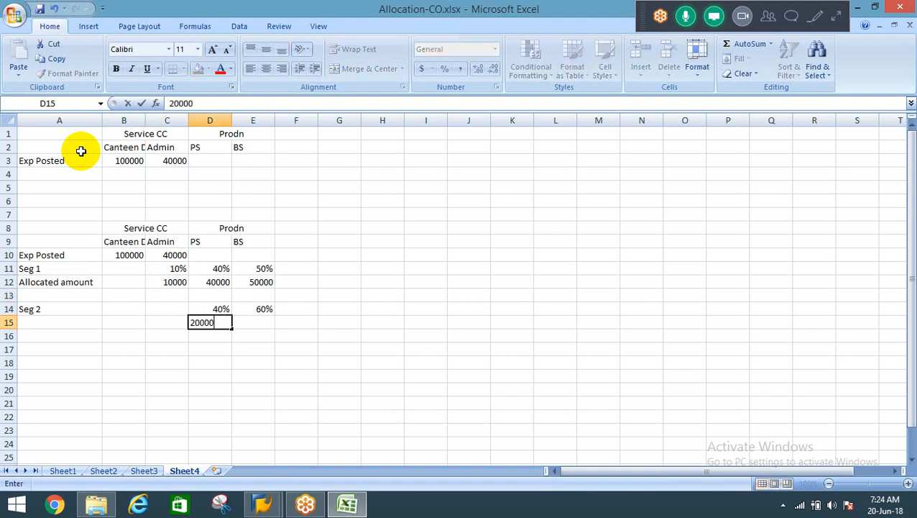
{"action": "key", "text": "Tab"}
{"action": "type", "text": "30000"}
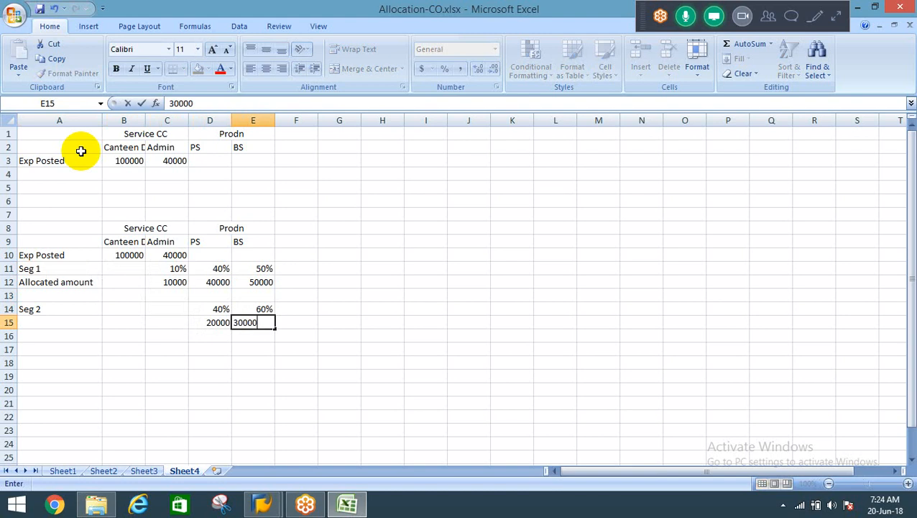
{"action": "key", "text": "Return"}
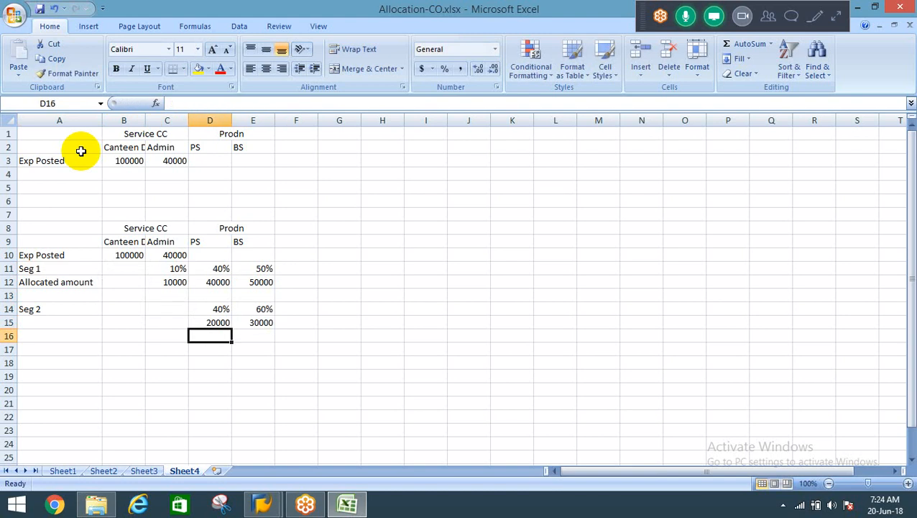
Compare the Seg 1 amount for PS in D12 with the Seg 2 amounts in D15 and E15.
{"action": "key", "text": "Up"}
{"action": "key", "text": "Up"}
{"action": "key", "text": "Up"}
{"action": "key", "text": "Up"}
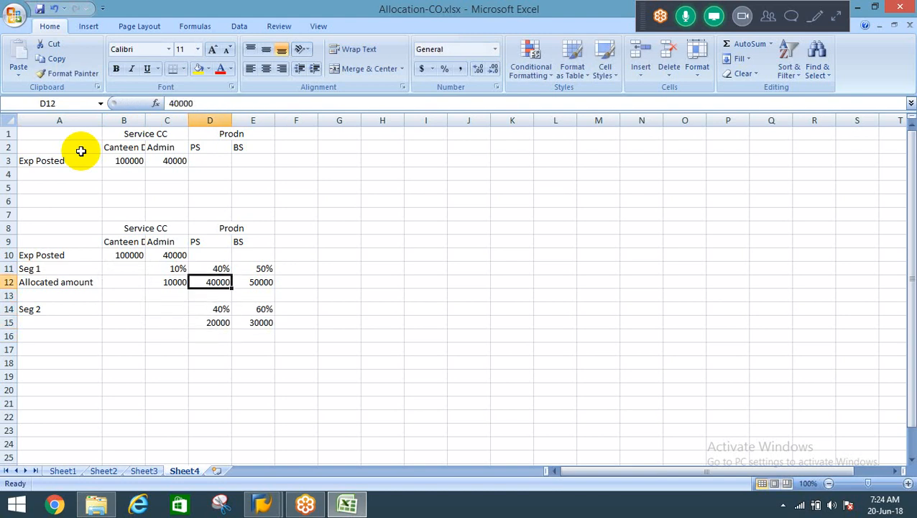
{"action": "key", "text": "Down"}
{"action": "key", "text": "Down"}
{"action": "key", "text": "Down"}
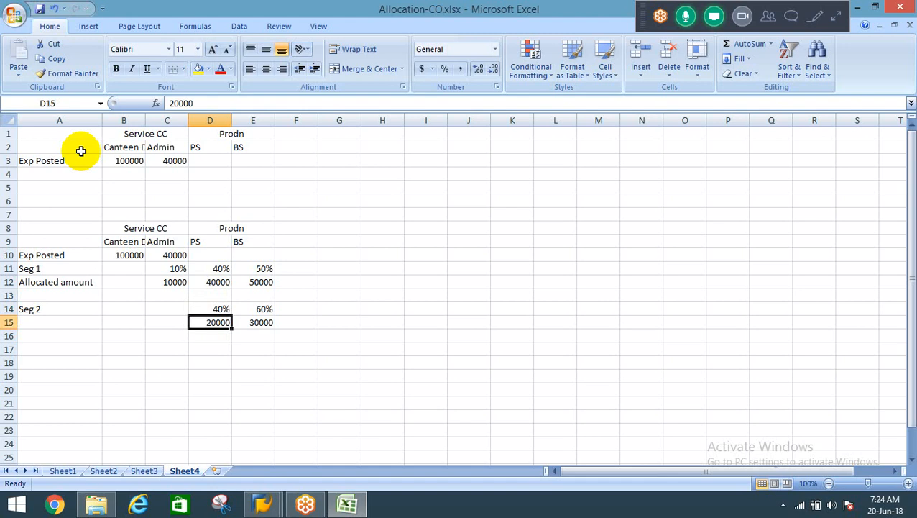
{"action": "key", "text": "Right"}
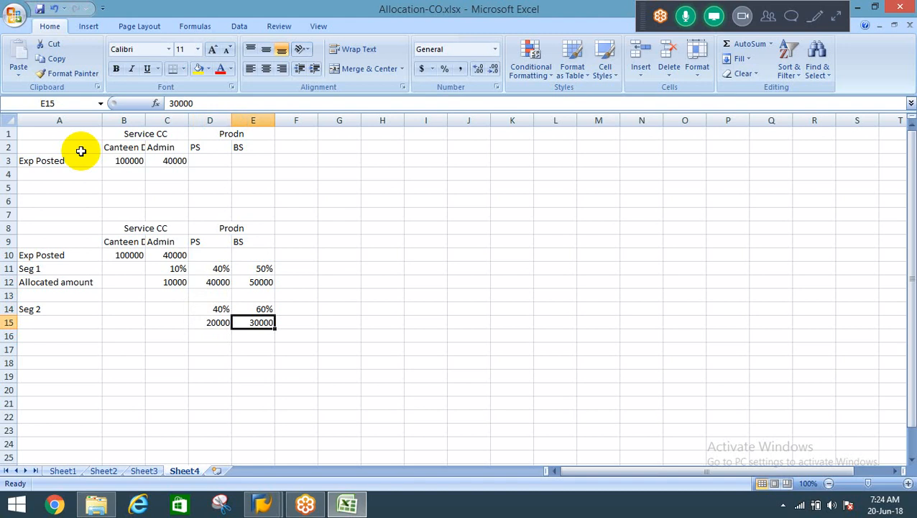
Copy the "Allocated amount" label from A12 to A15 beneath Seg 2.
{"action": "left_click", "coordinate": [175, 282]}
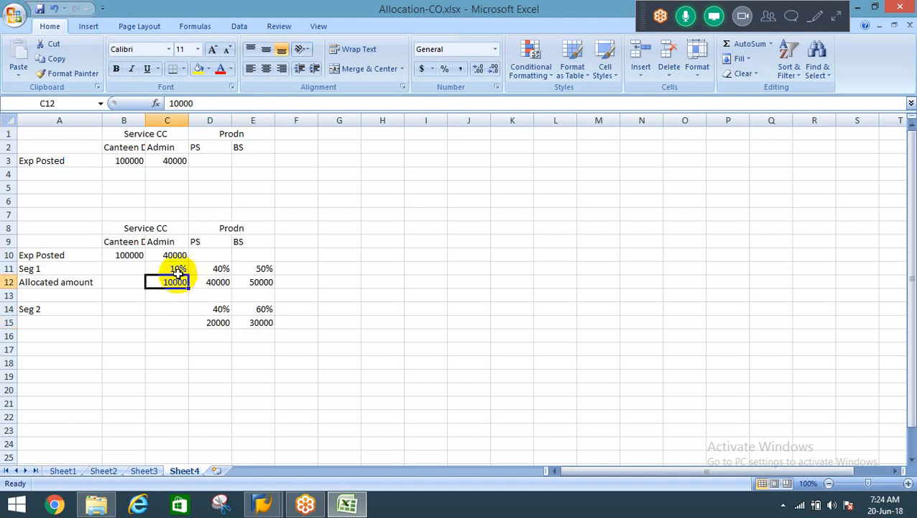
{"action": "left_click", "coordinate": [50, 309]}
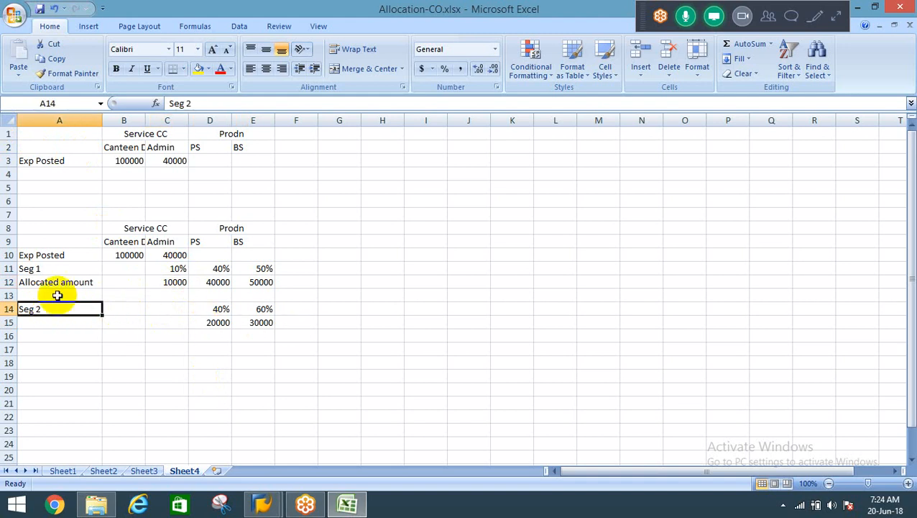
{"action": "left_click", "coordinate": [44, 285]}
{"action": "key", "text": "ctrl+c"}
{"action": "key", "text": "Down"}
{"action": "key", "text": "Down"}
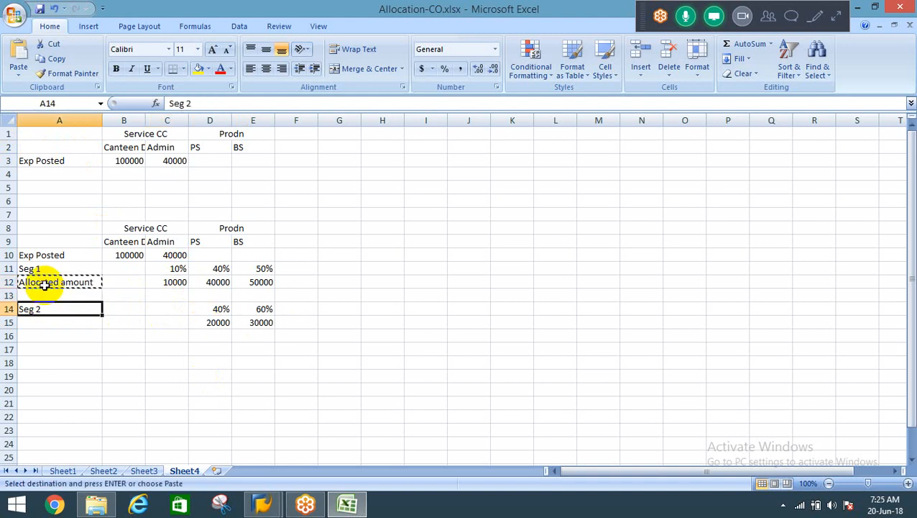
{"action": "key", "text": "Down"}
{"action": "key", "text": "Return"}
Compare the Seg 1 allocated amounts in D12 and C12 with the Admin expense posted in C10.
{"action": "key", "text": "Right"}
{"action": "key", "text": "Right"}
{"action": "key", "text": "Right"}
{"action": "key", "text": "Up"}
{"action": "key", "text": "Up"}
{"action": "key", "text": "Up"}
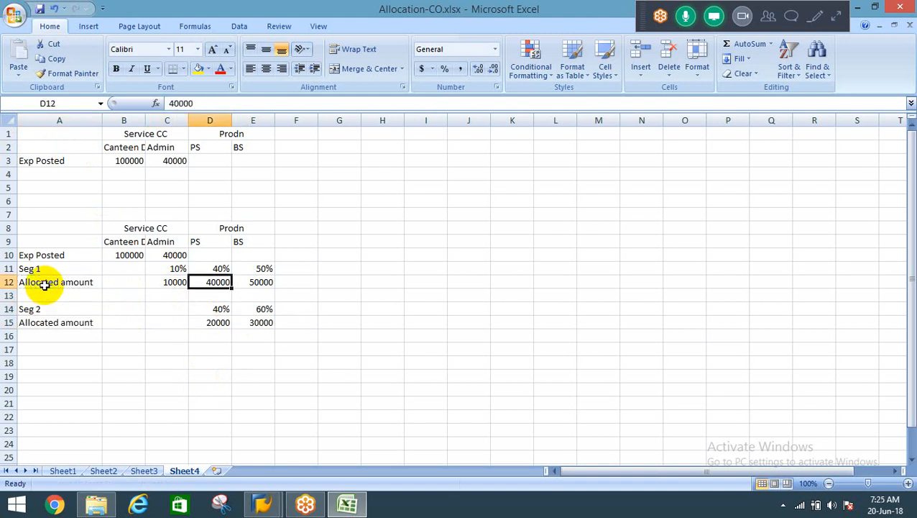
{"action": "key", "text": "Left"}
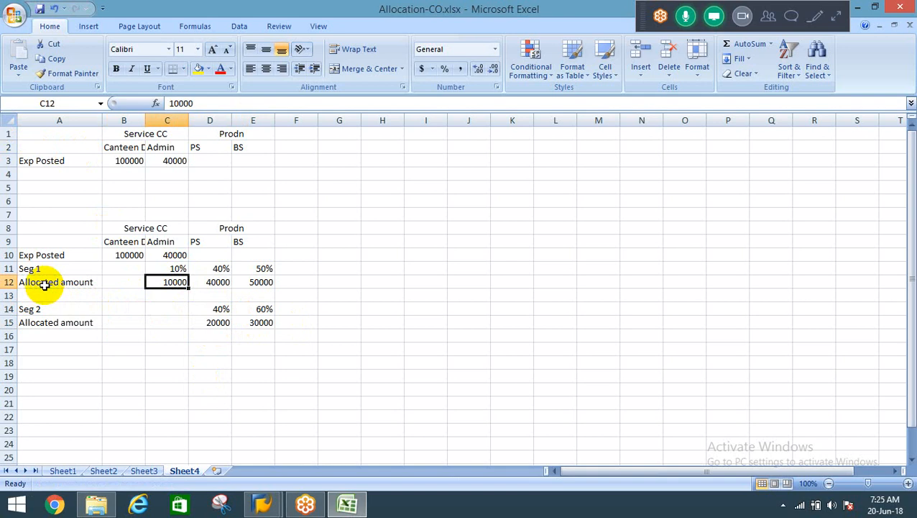
{"action": "key", "text": "Up"}
{"action": "key", "text": "Up"}
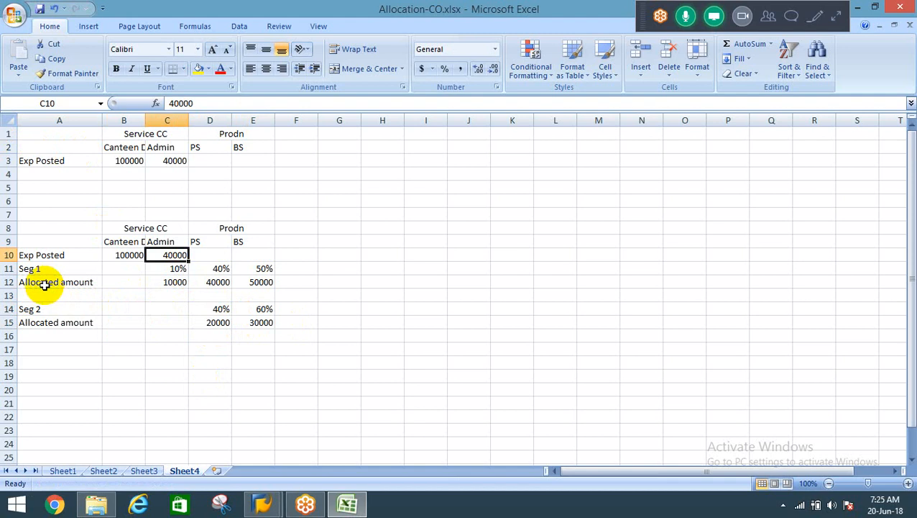
Enter the label "Ex:" in cell A1 above the first example table.
{"action": "key", "text": "Down"}
{"action": "key", "text": "Down"}
{"action": "key", "text": "Down"}
{"action": "key", "text": "Down"}
{"action": "key", "text": "Down"}
{"action": "key", "text": "Down"}
{"action": "key", "text": "Down"}
{"action": "key", "text": "Up"}
{"action": "key", "text": "Up"}
{"action": "key", "text": "Up"}
{"action": "key", "text": "Up"}
{"action": "key", "text": "Up"}
{"action": "key", "text": "Up"}
{"action": "key", "text": "Up"}
{"action": "key", "text": "Up"}
{"action": "key", "text": "Up"}
{"action": "key", "text": "Up"}
{"action": "key", "text": "Up"}
{"action": "key", "text": "Up"}
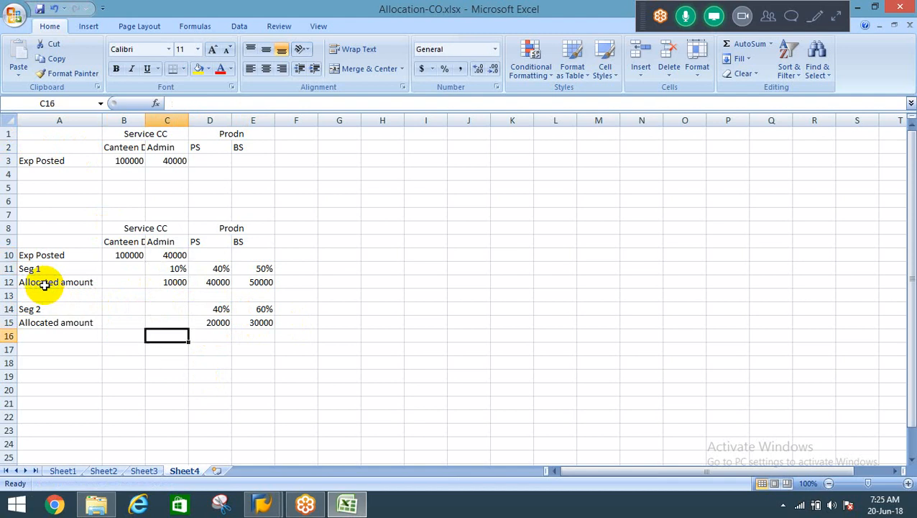
{"action": "key", "text": "Up"}
{"action": "key", "text": "Up"}
{"action": "key", "text": "Up"}
{"action": "key", "text": "Up"}
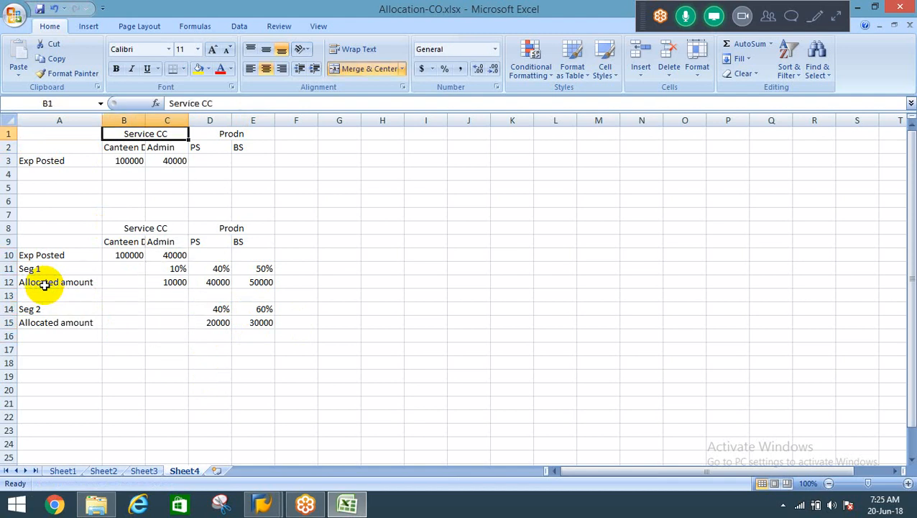
{"action": "key", "text": "Left"}
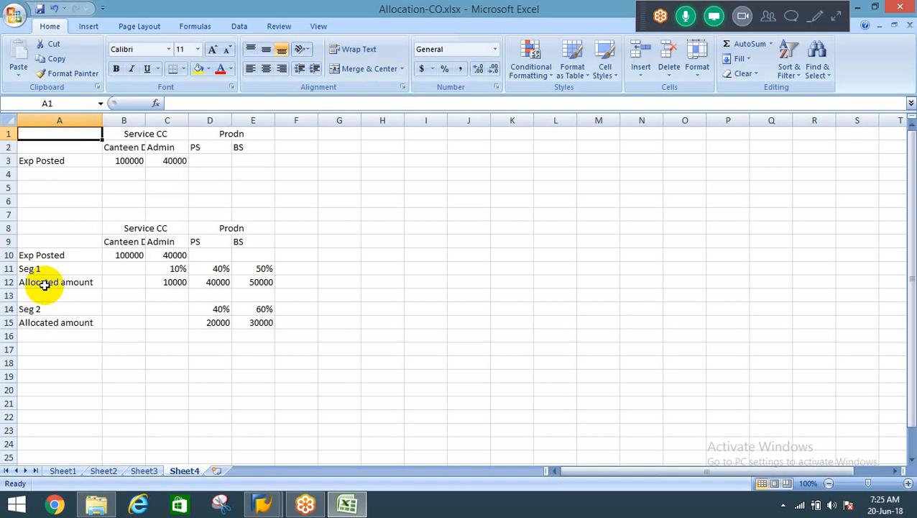
{"action": "type", "text": "Ex:"}
{"action": "key", "text": "Return"}
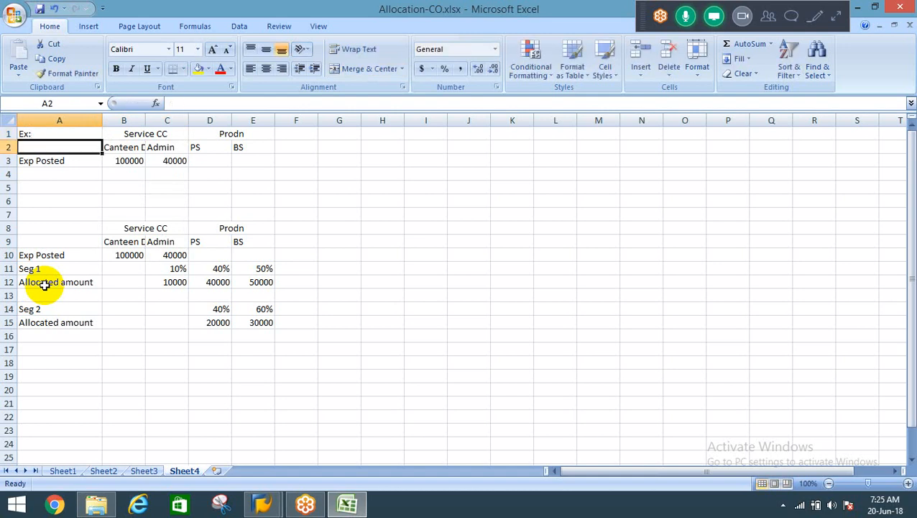
AutoFit column B to the "Canteen Dept" heading in B2.
{"action": "key", "text": "Right"}
{"action": "key", "text": "alt+o"}
{"action": "key", "text": "c"}
{"action": "key", "text": "a"}
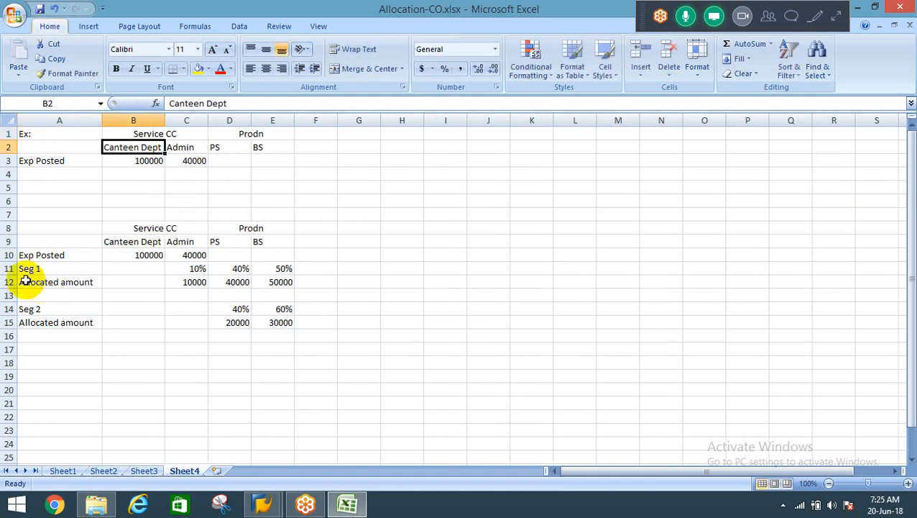
Delete the empty rows 5 and 6 between the two allocation tables.
{"action": "key", "text": "Down"}
{"action": "key", "text": "Down"}
{"action": "key", "text": "Down"}
{"action": "key", "text": "Down"}
{"action": "key", "text": "Up"}
{"action": "key", "text": "Up"}
{"action": "key", "text": "Up"}
{"action": "key", "text": "Up"}
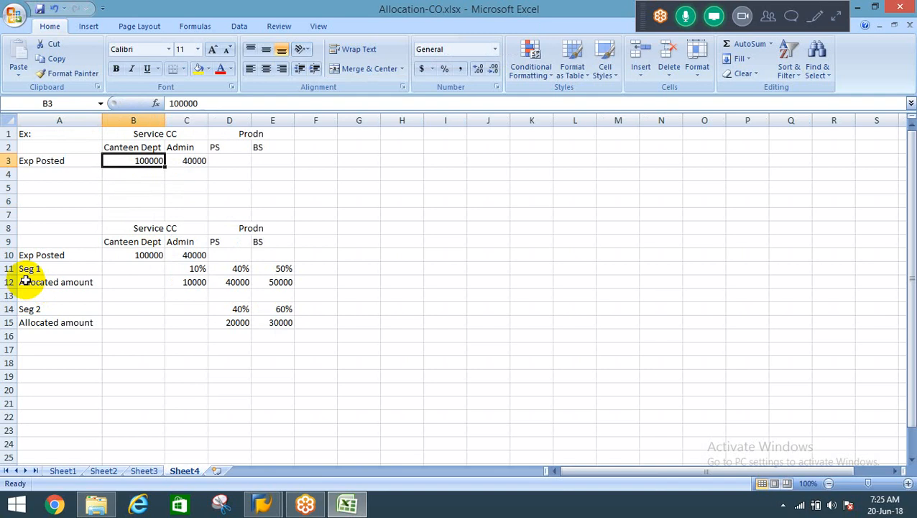
{"action": "key", "text": "Left"}
{"action": "key", "text": "Down"}
{"action": "key", "text": "Down"}
{"action": "key", "text": "Down"}
{"action": "key", "text": "shift+Down"}
{"action": "key", "text": "shift+space"}
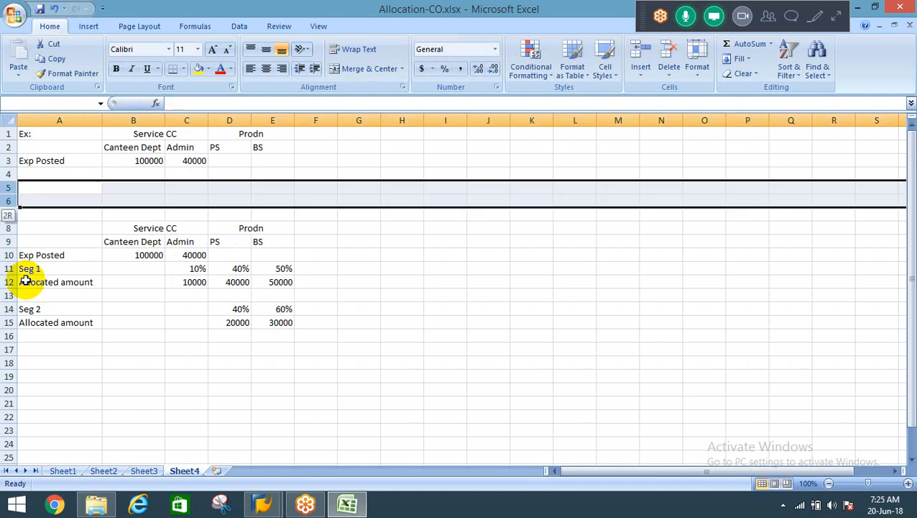
{"action": "key", "text": "ctrl+minus"}
Examine the service and production cost center headings in rows 1 and 2 of the first table.
{"action": "key", "text": "Up"}
{"action": "key", "text": "Up"}
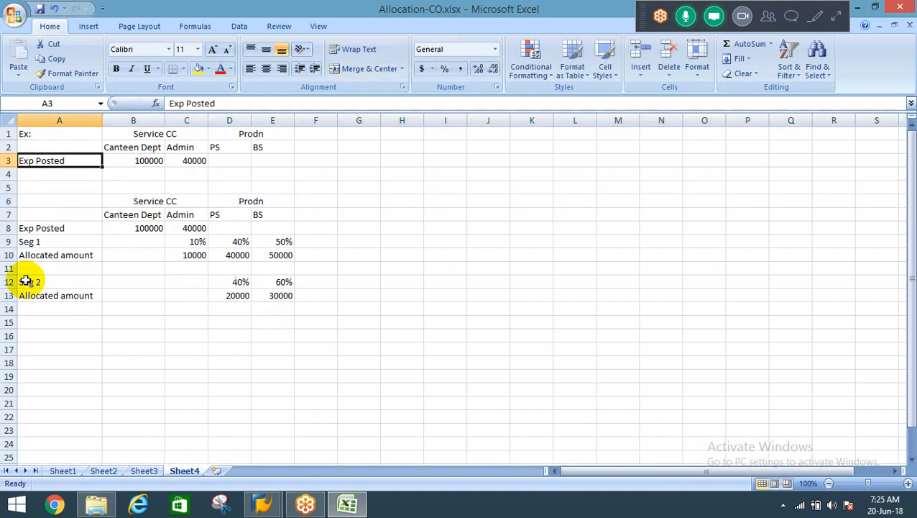
{"action": "key", "text": "Up"}
{"action": "key", "text": "Up"}
{"action": "key", "text": "Right"}
{"action": "key", "text": "Right"}
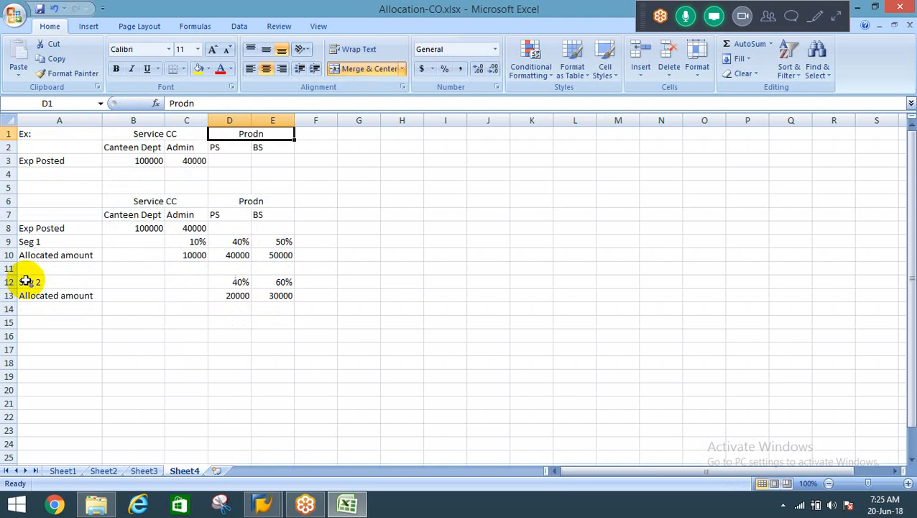
{"action": "key", "text": "Home"}
{"action": "key", "text": "Down"}
{"action": "key", "text": "Right"}
{"action": "key", "text": "Right"}
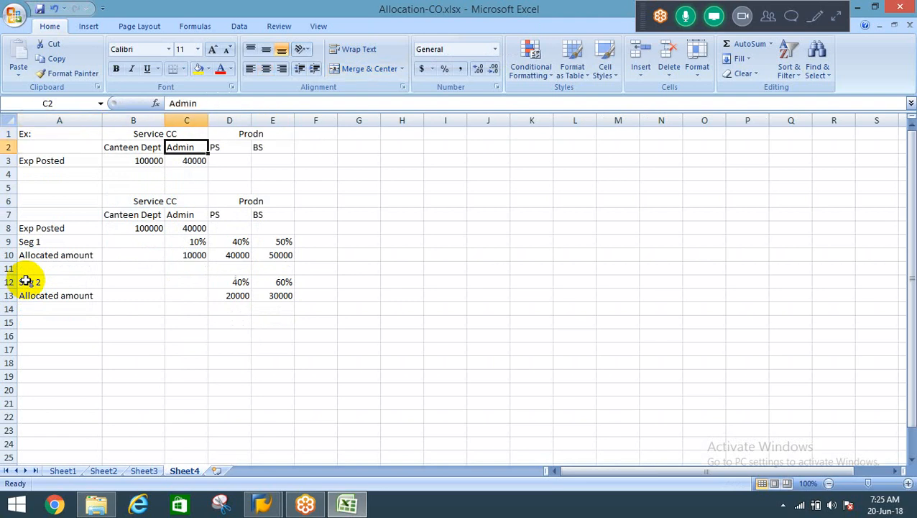
{"action": "key", "text": "Right"}
{"action": "key", "text": "Right"}
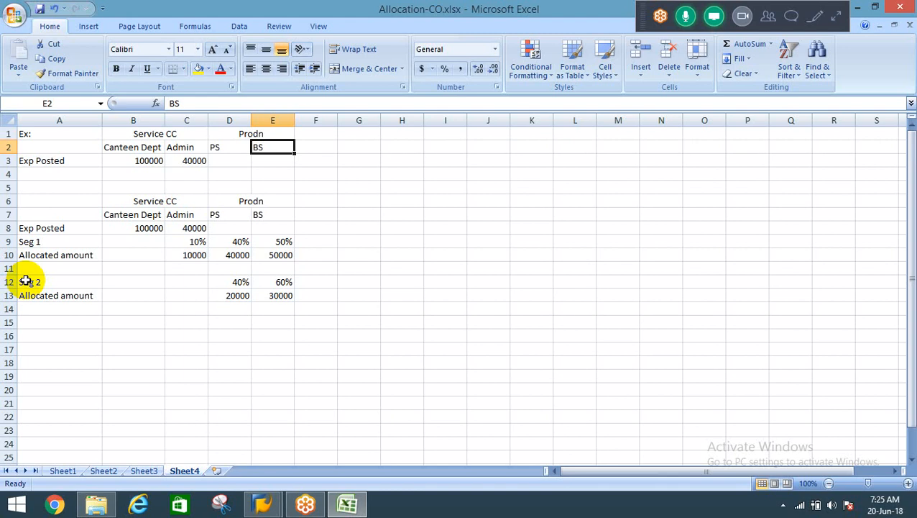
Enter in B15 the note: If we select "iterative" indicator", it will consider the allocated amount from previous segments and distribute to receiver Cost centers.
{"action": "key", "text": "Down"}
{"action": "key", "text": "Down"}
{"action": "key", "text": "Down"}
{"action": "key", "text": "Down"}
{"action": "key", "text": "Down"}
{"action": "key", "text": "Down"}
{"action": "key", "text": "Down"}
{"action": "key", "text": "Down"}
{"action": "key", "text": "Down"}
{"action": "key", "text": "Down"}
{"action": "key", "text": "Down"}
{"action": "key", "text": "Left"}
{"action": "key", "text": "Left"}
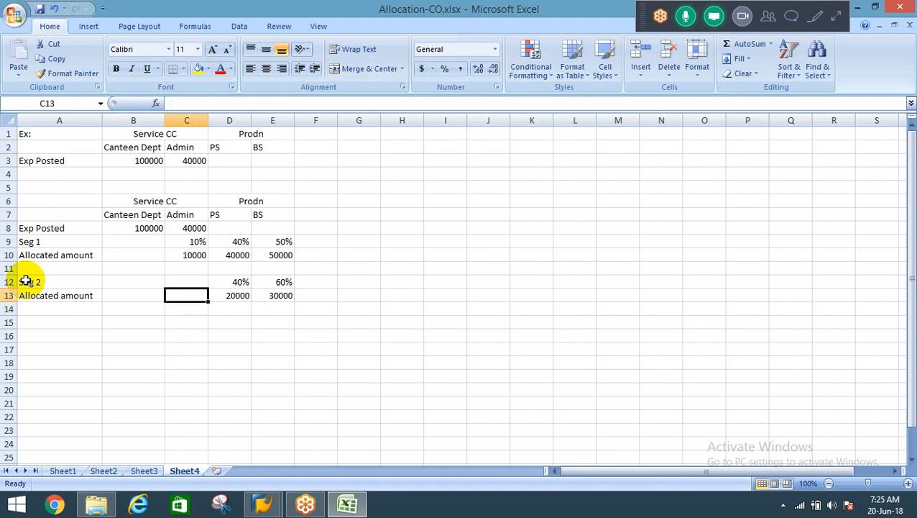
{"action": "key", "text": "Down"}
{"action": "key", "text": "Down"}
{"action": "key", "text": "Left"}
{"action": "type", "text": "If w"}
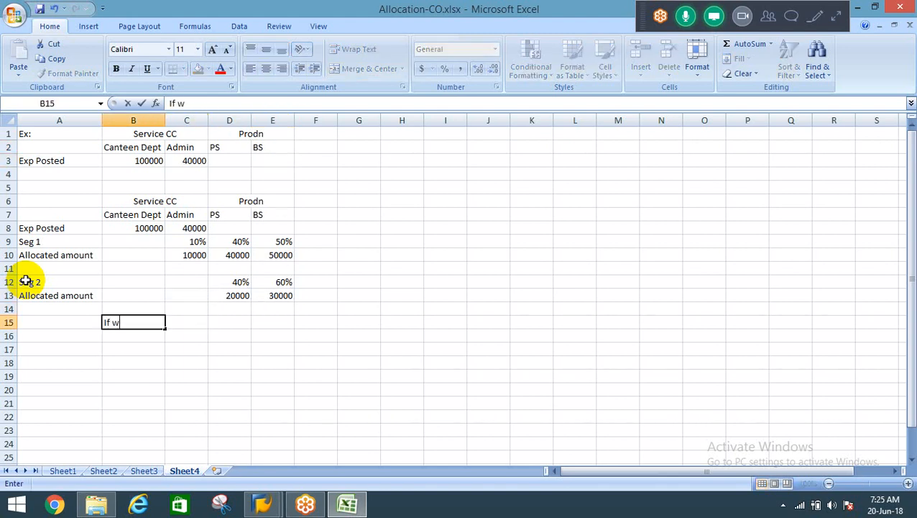
{"action": "type", "text": "e select \"itera"}
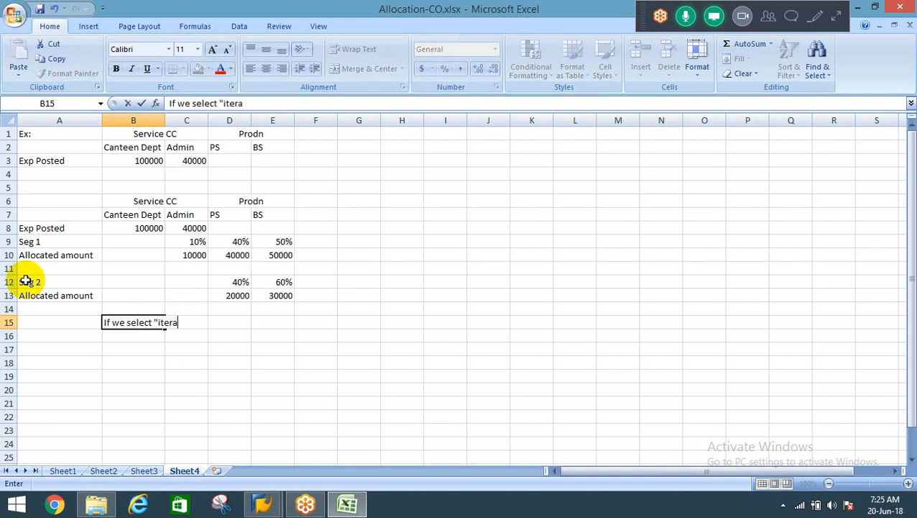
{"action": "type", "text": "tive\" indic"}
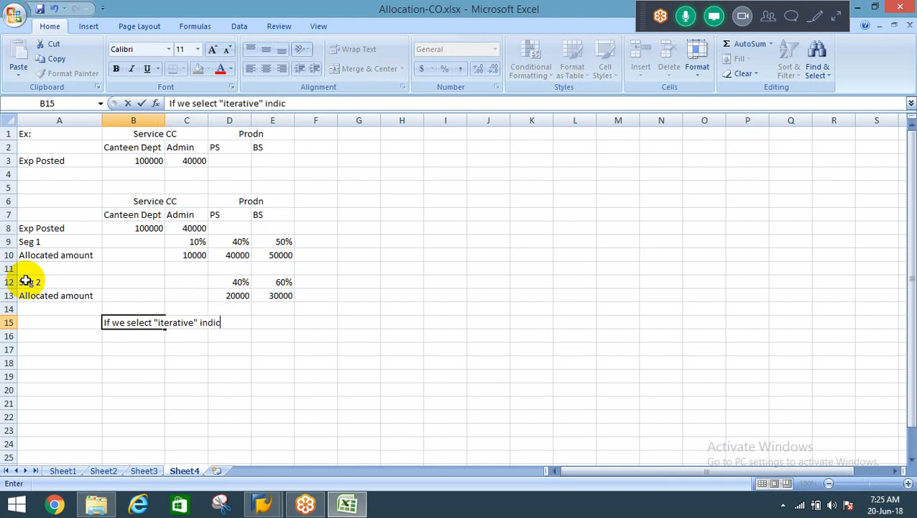
{"action": "type", "text": "ator\", it will co"}
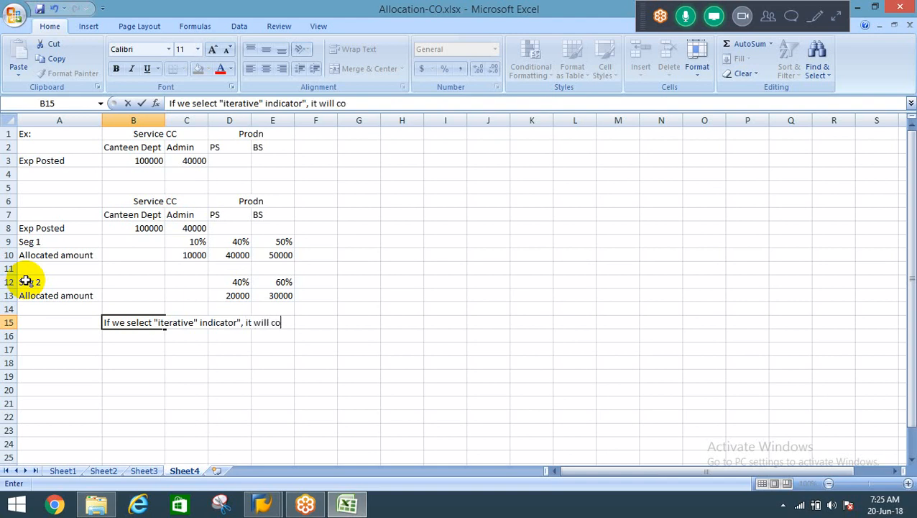
{"action": "type", "text": "nsider the alloca"}
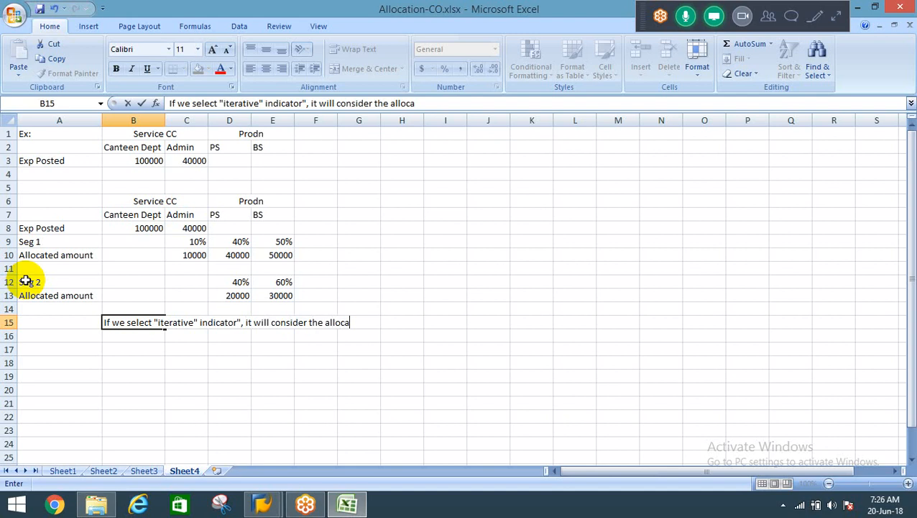
{"action": "type", "text": "ted amount f"}
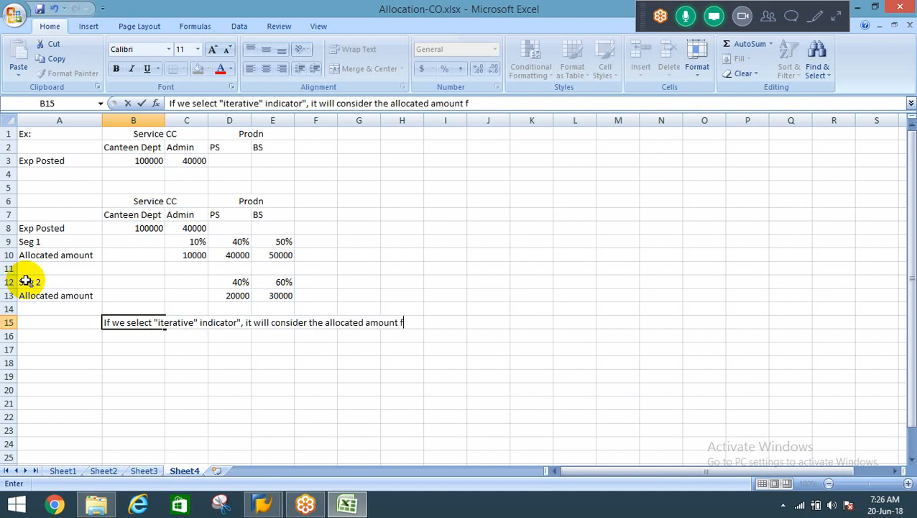
{"action": "type", "text": "rom previouse"}
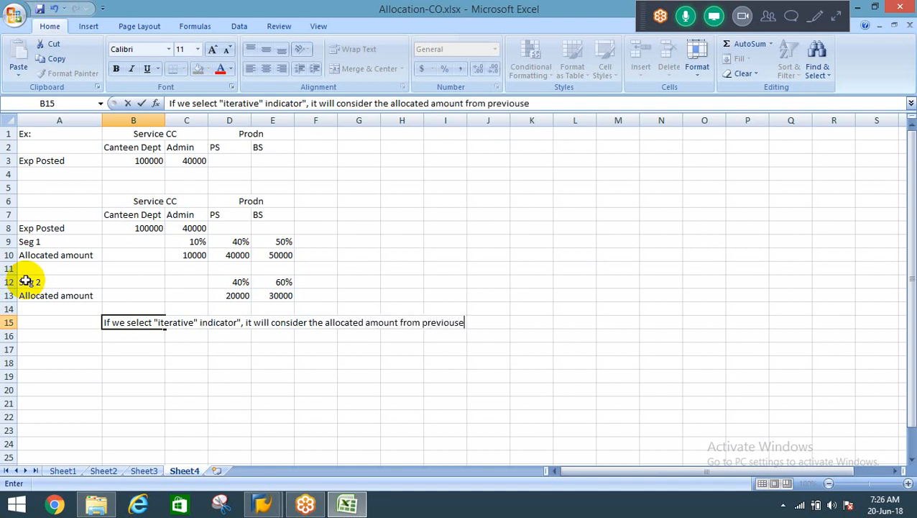
{"action": "key", "text": "BackSpace"}
{"action": "key", "text": "BackSpace"}
{"action": "key", "text": "BackSpace"}
{"action": "type", "text": "us segments"}
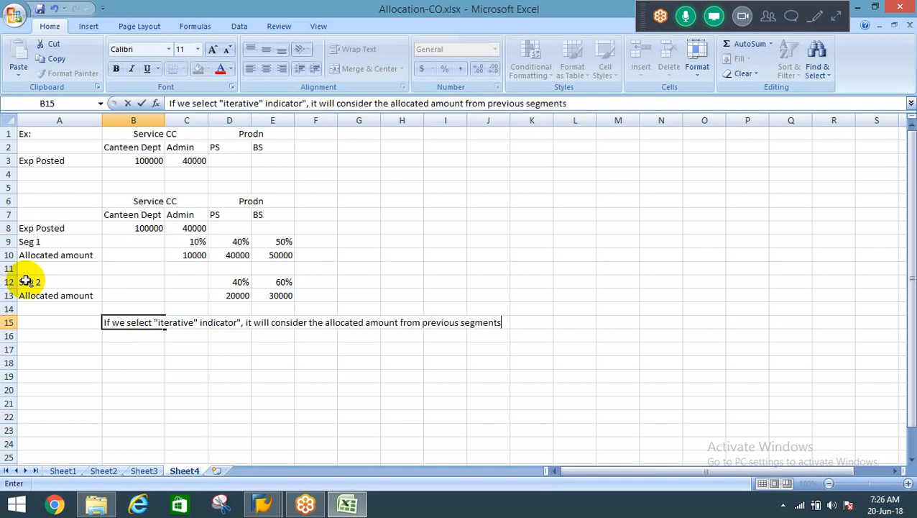
{"action": "type", "text": " and distribute to "}
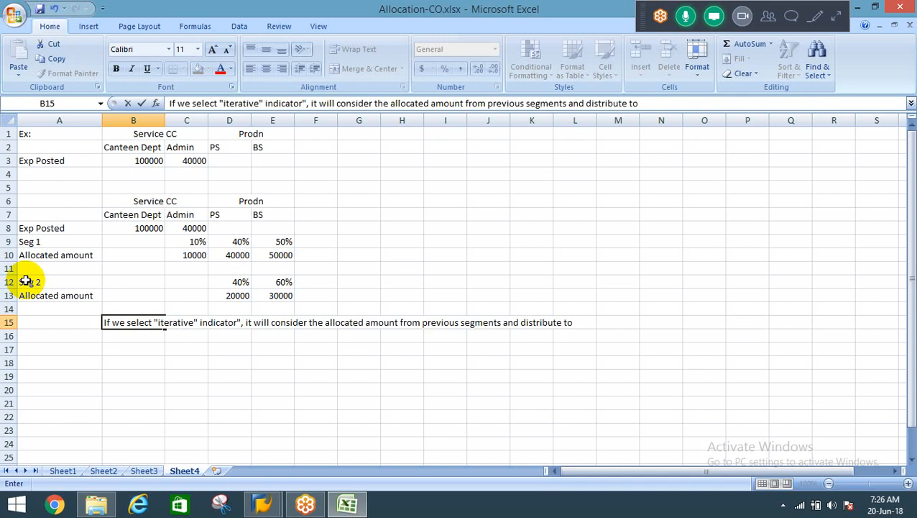
{"action": "type", "text": "receivers"}
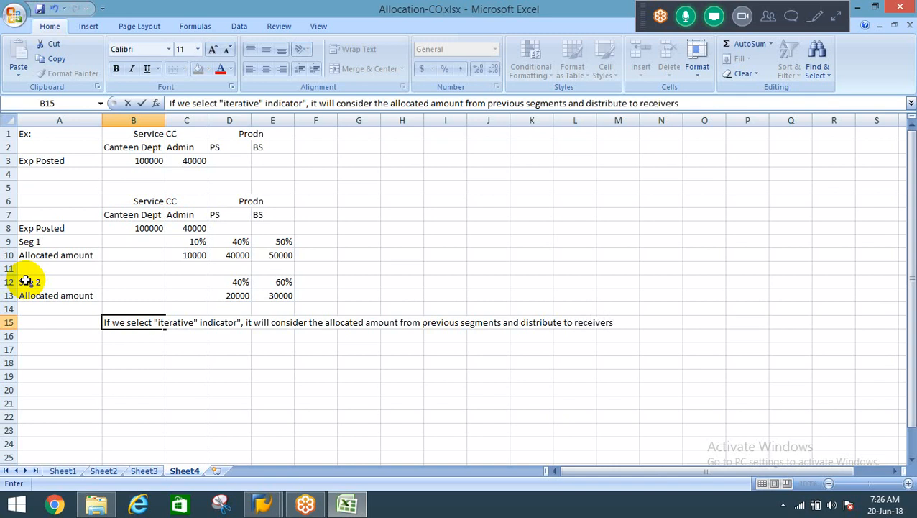
{"action": "key", "text": "BackSpace"}
{"action": "type", "text": "Cost centers."}
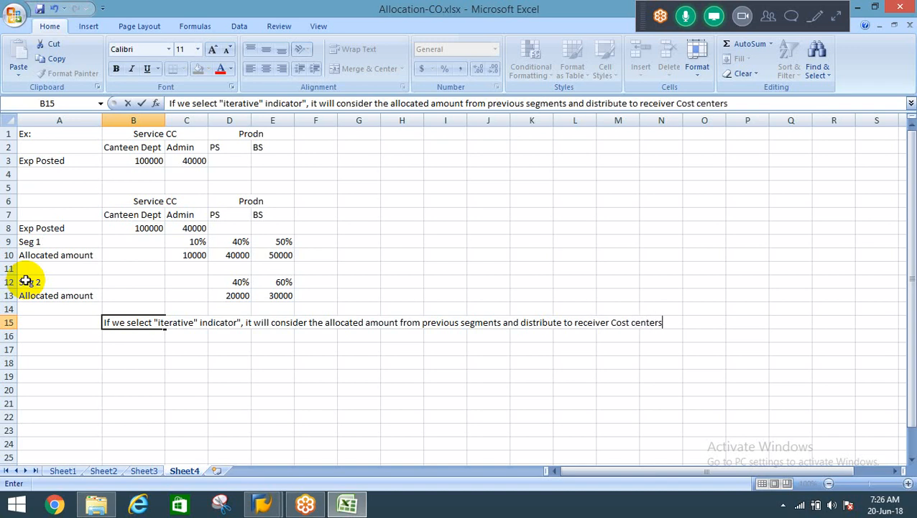
{"action": "key", "text": "Return"}
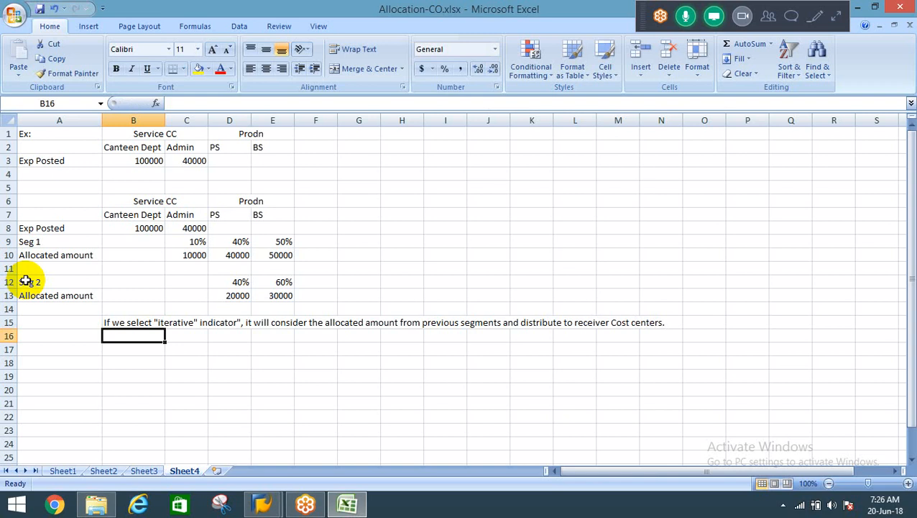
Remove the stray quotation mark after the word "indicator" in the B15 note.
{"action": "key", "text": "Up"}
{"action": "key", "text": "F2"}
{"action": "key", "text": "Left"}
{"action": "key", "text": "Left"}
{"action": "key", "text": "Left"}
{"action": "key", "text": "Left"}
{"action": "key", "text": "Left"}
{"action": "key", "text": "Left"}
{"action": "key", "text": "Left"}
{"action": "key", "text": "Left"}
{"action": "key", "text": "Left"}
{"action": "key", "text": "Left"}
{"action": "key", "text": "Left"}
{"action": "key", "text": "Left"}
{"action": "key", "text": "Left"}
{"action": "key", "text": "Left"}
{"action": "key", "text": "Left"}
{"action": "key", "text": "Left"}
{"action": "key", "text": "Left"}
{"action": "key", "text": "Left"}
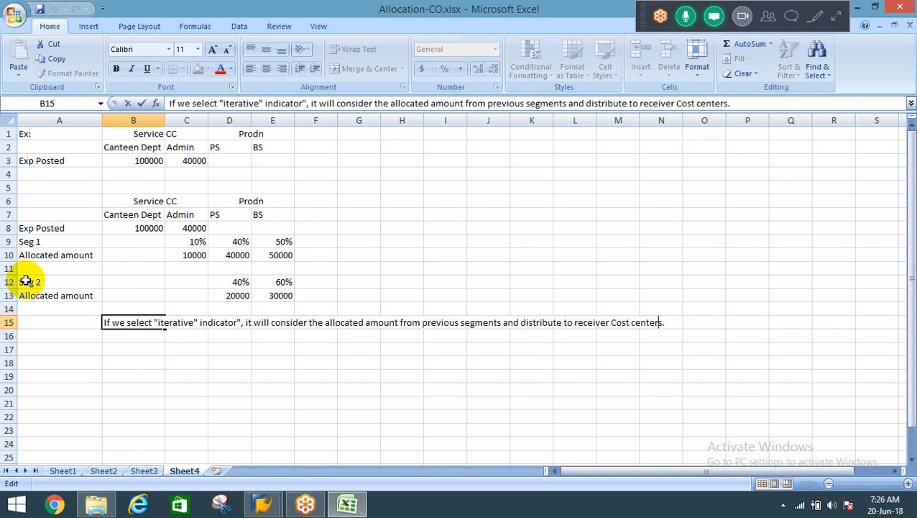
{"action": "key", "text": "Left"}
{"action": "key", "text": "Left"}
{"action": "key", "text": "Left"}
{"action": "key", "text": "Left"}
{"action": "key", "text": "Left"}
{"action": "key", "text": "Left"}
{"action": "key", "text": "Left"}
{"action": "key", "text": "Left"}
{"action": "key", "text": "Left"}
{"action": "key", "text": "Left"}
{"action": "key", "text": "Left"}
{"action": "key", "text": "Left"}
{"action": "key", "text": "Left"}
{"action": "key", "text": "Left"}
{"action": "key", "text": "Left"}
{"action": "key", "text": "Left"}
{"action": "key", "text": "Left"}
{"action": "key", "text": "Left"}
{"action": "key", "text": "Left"}
{"action": "key", "text": "Left"}
{"action": "key", "text": "Left"}
{"action": "key", "text": "Left"}
{"action": "key", "text": "Left"}
{"action": "key", "text": "Left"}
{"action": "key", "text": "Left"}
{"action": "key", "text": "Left"}
{"action": "key", "text": "Left"}
{"action": "key", "text": "Left"}
{"action": "key", "text": "Left"}
{"action": "key", "text": "Left"}
{"action": "key", "text": "Left"}
{"action": "key", "text": "Left"}
{"action": "key", "text": "Left"}
{"action": "key", "text": "Left"}
{"action": "key", "text": "Left"}
{"action": "key", "text": "Left"}
{"action": "key", "text": "Left"}
{"action": "key", "text": "Left"}
{"action": "key", "text": "Left"}
{"action": "key", "text": "Left"}
{"action": "key", "text": "BackSpace"}
{"action": "key", "text": "Return"}
{"action": "key", "text": "Up"}
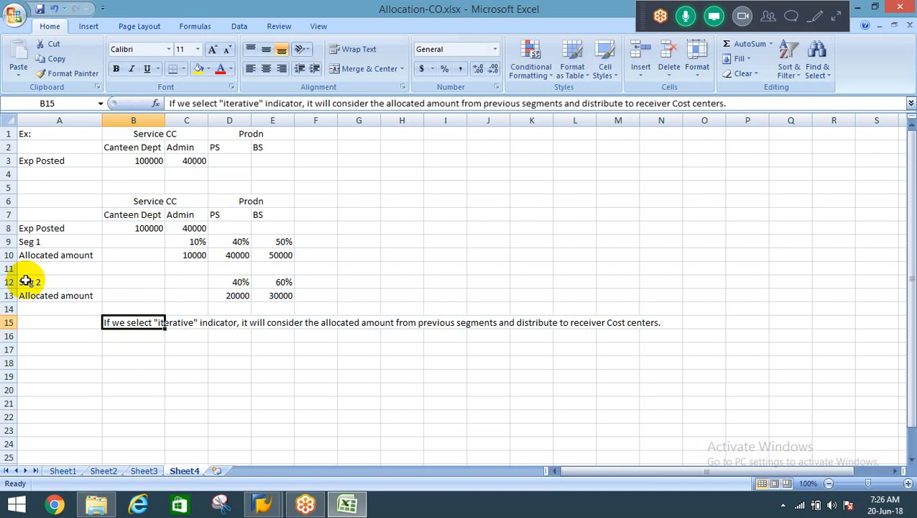
{"action": "key", "text": "F2"}
{"action": "key", "text": "Left"}
{"action": "key", "text": "Left"}
{"action": "key", "text": "Left"}
{"action": "key", "text": "Left"}
{"action": "key", "text": "Left"}
{"action": "key", "text": "Left"}
{"action": "key", "text": "Left"}
{"action": "key", "text": "Left"}
{"action": "key", "text": "Left"}
{"action": "key", "text": "Left"}
{"action": "key", "text": "Left"}
{"action": "key", "text": "Left"}
{"action": "key", "text": "Left"}
{"action": "key", "text": "Left"}
{"action": "key", "text": "Left"}
{"action": "key", "text": "Left"}
{"action": "key", "text": "Left"}
{"action": "key", "text": "Left"}
{"action": "key", "text": "Left"}
{"action": "key", "text": "Left"}
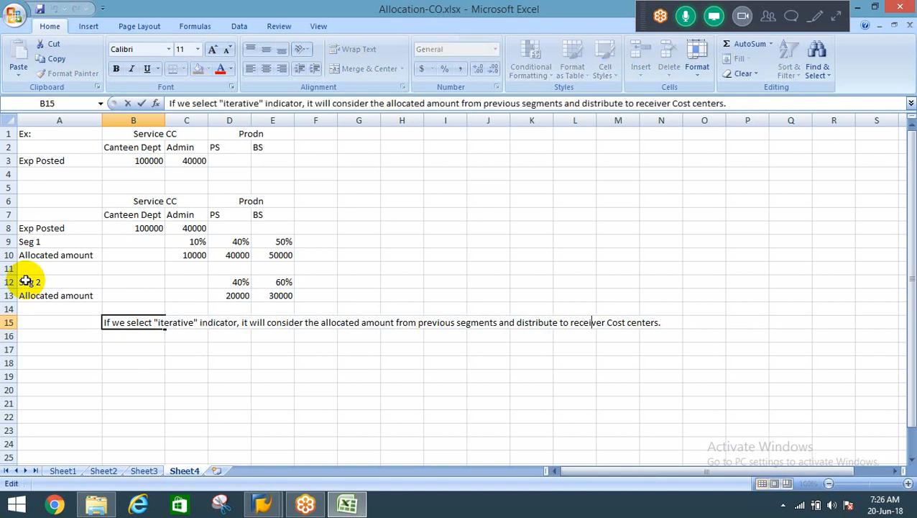
{"action": "key", "text": "Left"}
{"action": "key", "text": "Left"}
{"action": "key", "text": "Left"}
{"action": "key", "text": "Left"}
{"action": "key", "text": "Left"}
{"action": "key", "text": "Left"}
{"action": "key", "text": "Left"}
{"action": "key", "text": "Left"}
{"action": "key", "text": "Left"}
{"action": "key", "text": "Left"}
{"action": "key", "text": "Left"}
{"action": "key", "text": "Left"}
{"action": "key", "text": "Left"}
{"action": "key", "text": "Left"}
{"action": "key", "text": "Left"}
{"action": "key", "text": "Left"}
{"action": "key", "text": "Left"}
{"action": "key", "text": "Left"}
{"action": "key", "text": "Left"}
{"action": "key", "text": "Left"}
{"action": "type", "text": "along w"}
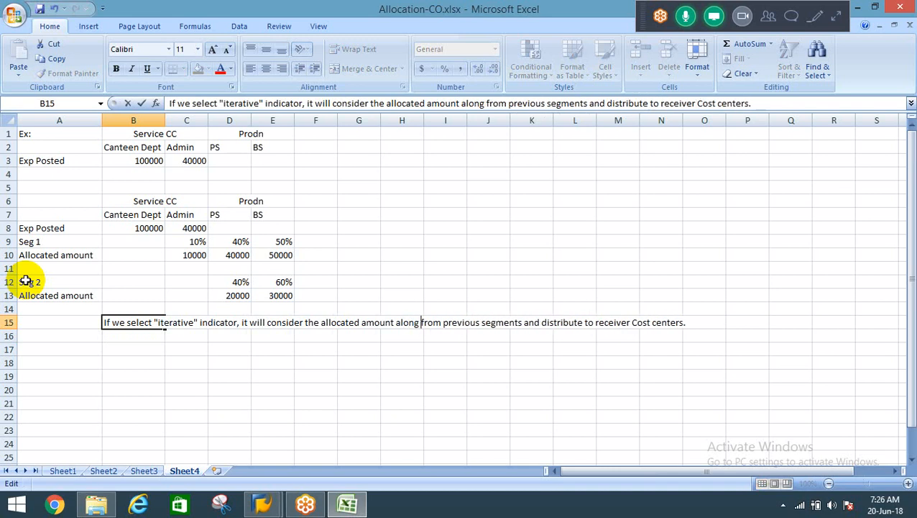
{"action": "type", "text": "ith "}
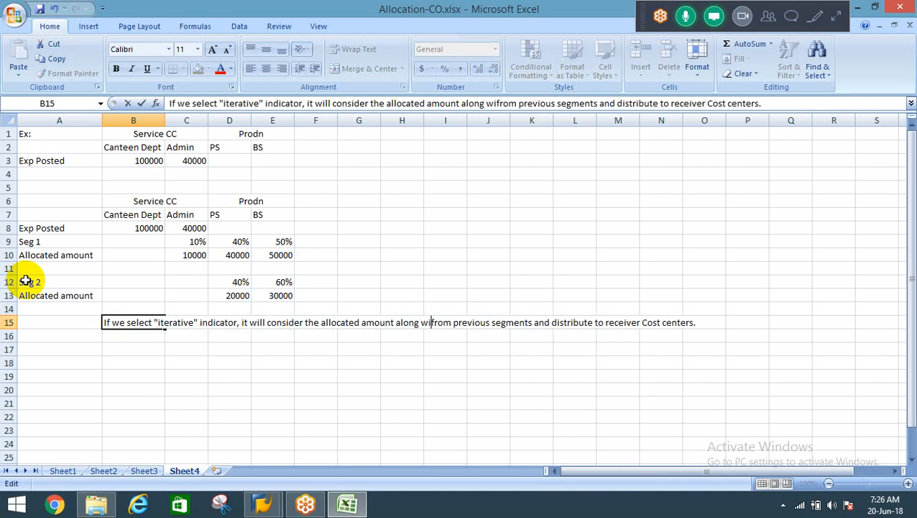
{"action": "type", "text": "i"}
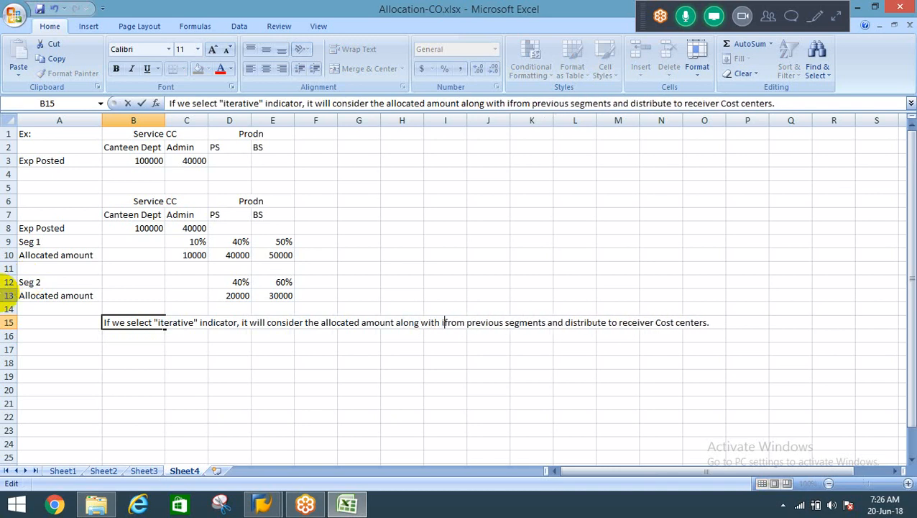
{"action": "key", "text": "BackSpace"}
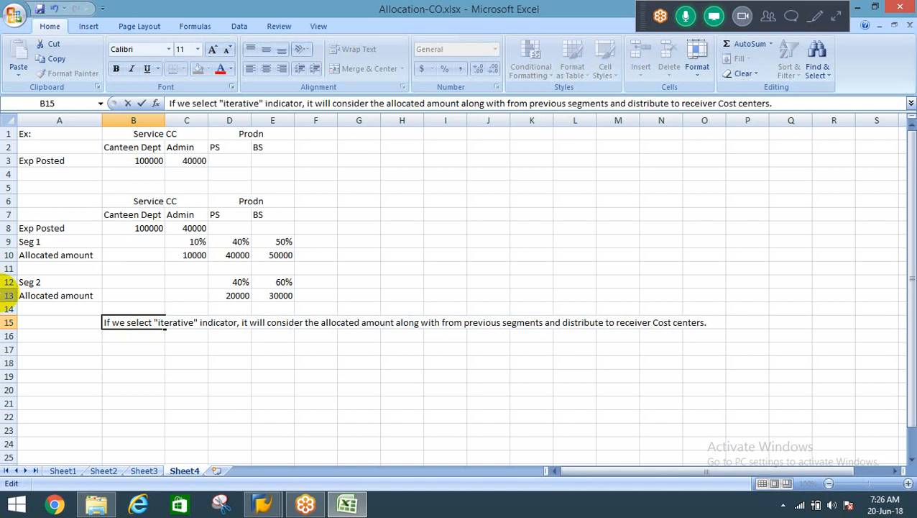
{"action": "type", "text": "its po"}
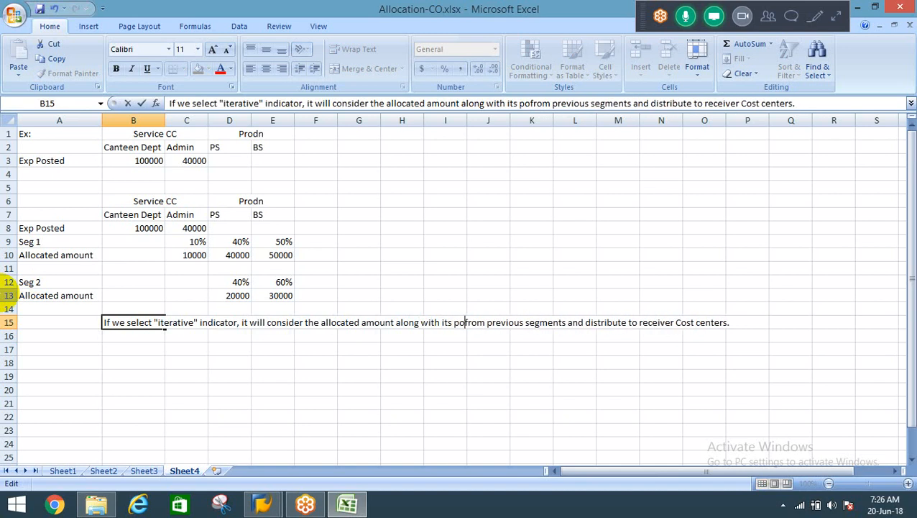
{"action": "type", "text": "sted amount"}
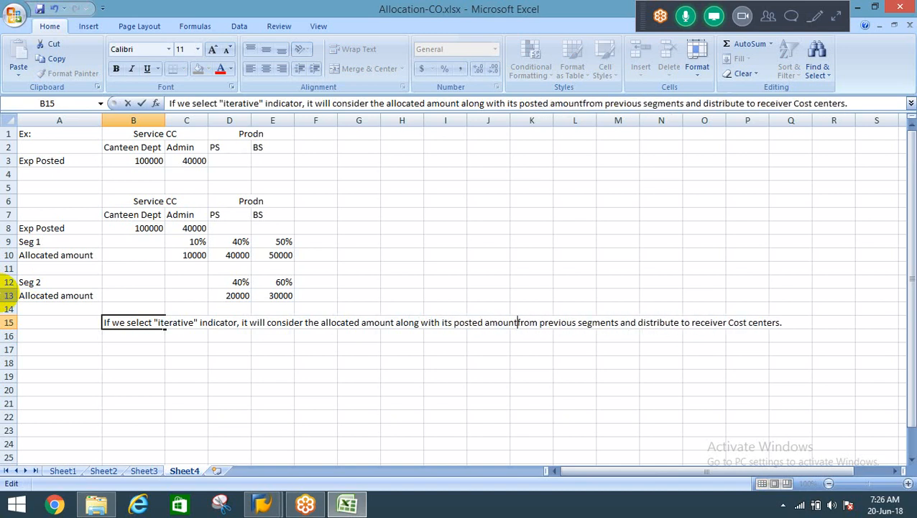
{"action": "type", "text": "s"}
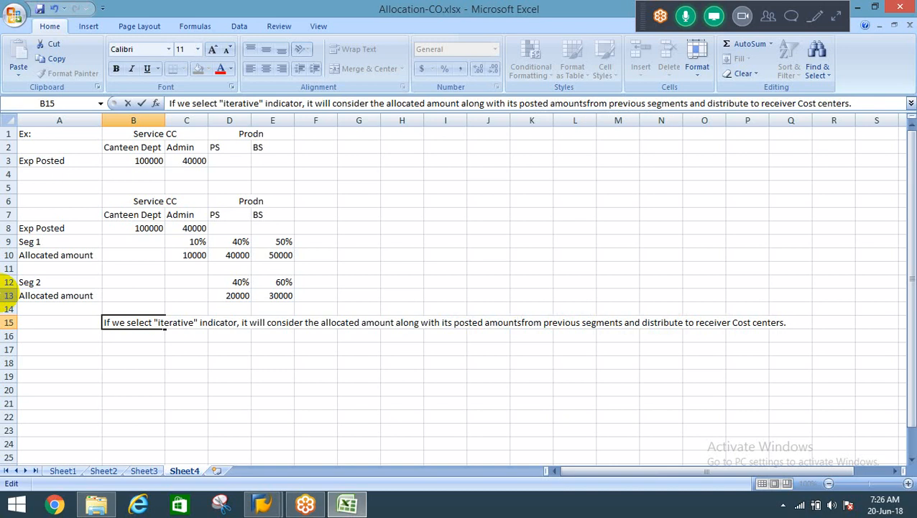
{"action": "key", "text": "BackSpace"}
{"action": "key", "text": "BackSpace"}
{"action": "key", "text": "BackSpace"}
{"action": "key", "text": "BackSpace"}
{"action": "key", "text": "BackSpace"}
{"action": "key", "text": "BackSpace"}
{"action": "key", "text": "BackSpace"}
{"action": "key", "text": "BackSpace"}
{"action": "key", "text": "BackSpace"}
{"action": "key", "text": "BackSpace"}
{"action": "key", "text": "BackSpace"}
{"action": "key", "text": "BackSpace"}
{"action": "key", "text": "BackSpace"}
{"action": "key", "text": "BackSpace"}
{"action": "key", "text": "BackSpace"}
{"action": "key", "text": "BackSpace"}
{"action": "key", "text": "BackSpace"}
{"action": "key", "text": "BackSpace"}
{"action": "key", "text": "BackSpace"}
{"action": "key", "text": "BackSpace"}
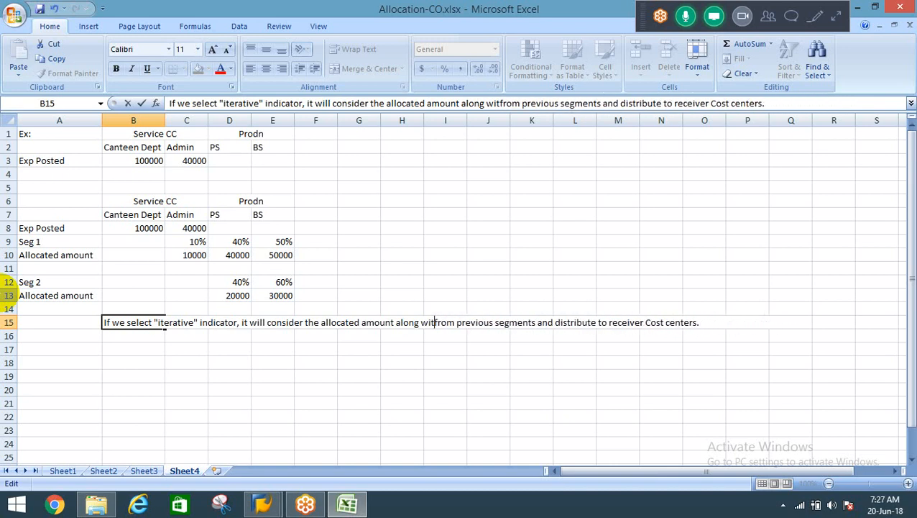
{"action": "key", "text": "BackSpace"}
{"action": "key", "text": "BackSpace"}
{"action": "key", "text": "BackSpace"}
{"action": "key", "text": "BackSpace"}
{"action": "key", "text": "BackSpace"}
{"action": "key", "text": "BackSpace"}
{"action": "key", "text": "BackSpace"}
{"action": "key", "text": "BackSpace"}
{"action": "key", "text": "BackSpace"}
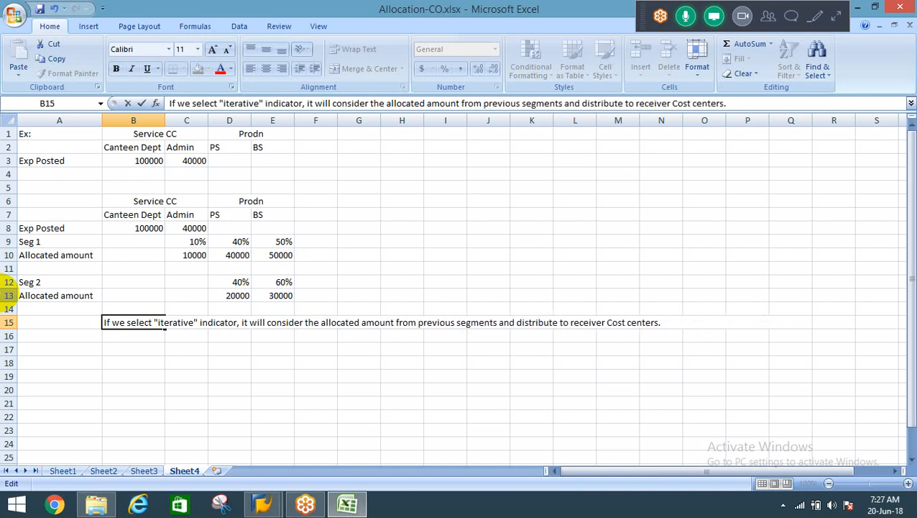
Insert "along with its posted expenses" after "previous segments" in the B15 note.
{"action": "key", "text": "Right"}
{"action": "key", "text": "Right"}
{"action": "key", "text": "Right"}
{"action": "key", "text": "Right"}
{"action": "key", "text": "Right"}
{"action": "key", "text": "Right"}
{"action": "key", "text": "Right"}
{"action": "key", "text": "Right"}
{"action": "key", "text": "Right"}
{"action": "key", "text": "Right"}
{"action": "key", "text": "Right"}
{"action": "key", "text": "Right"}
{"action": "key", "text": "Right"}
{"action": "key", "text": "Right"}
{"action": "key", "text": "Right"}
{"action": "key", "text": "Right"}
{"action": "key", "text": "Right"}
{"action": "key", "text": "Right"}
{"action": "key", "text": "Right"}
{"action": "key", "text": "Right"}
{"action": "key", "text": "Right"}
{"action": "key", "text": "Right"}
{"action": "type", "text": "along w"}
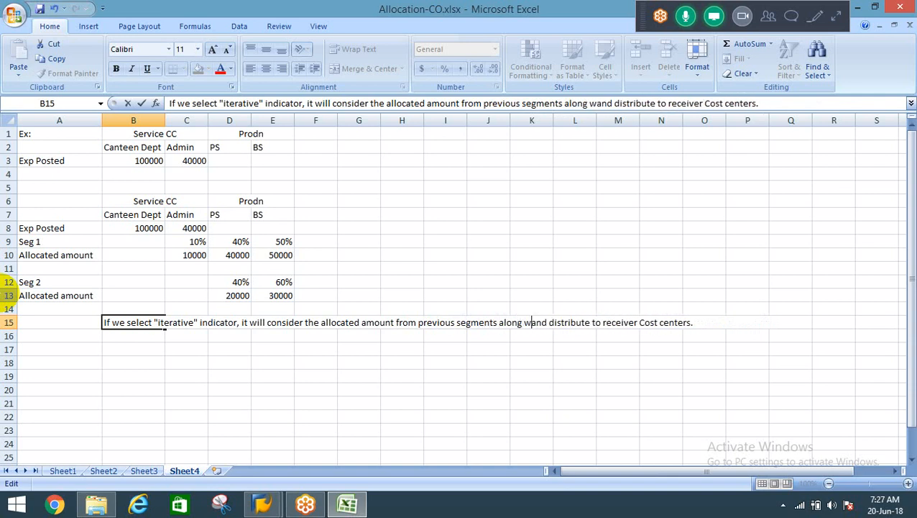
{"action": "type", "text": "ith it"}
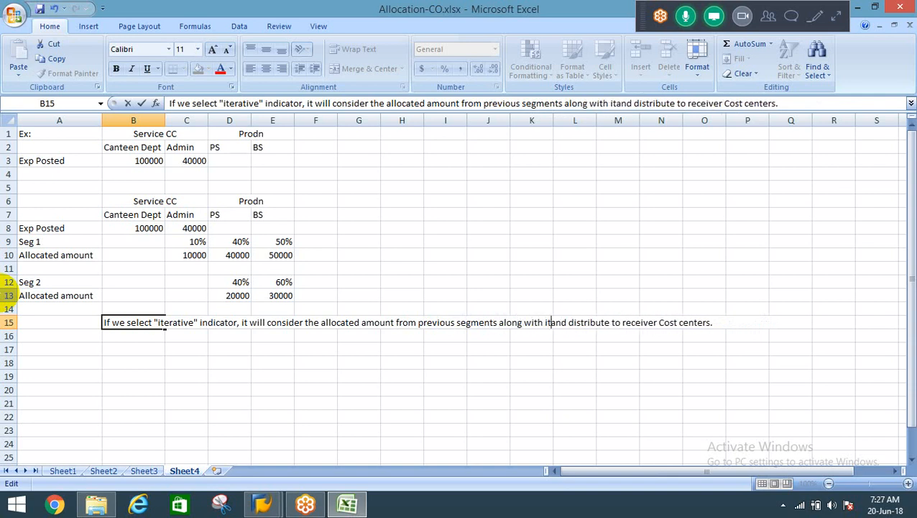
{"action": "type", "text": "s posted"}
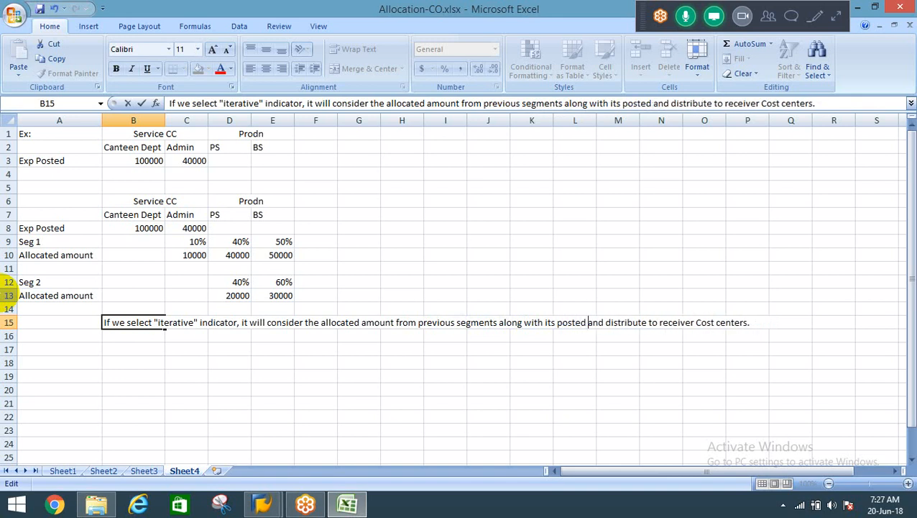
{"action": "type", "text": " expenses"}
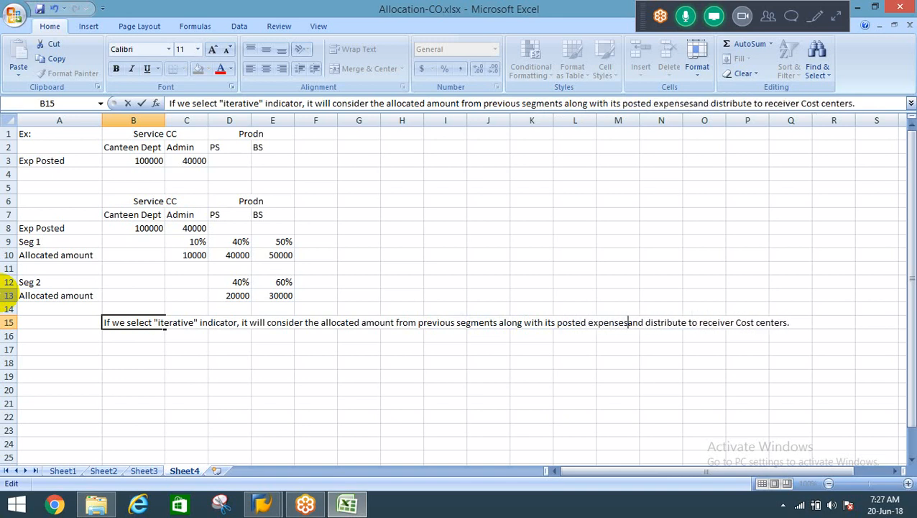
{"action": "key", "text": "Return"}
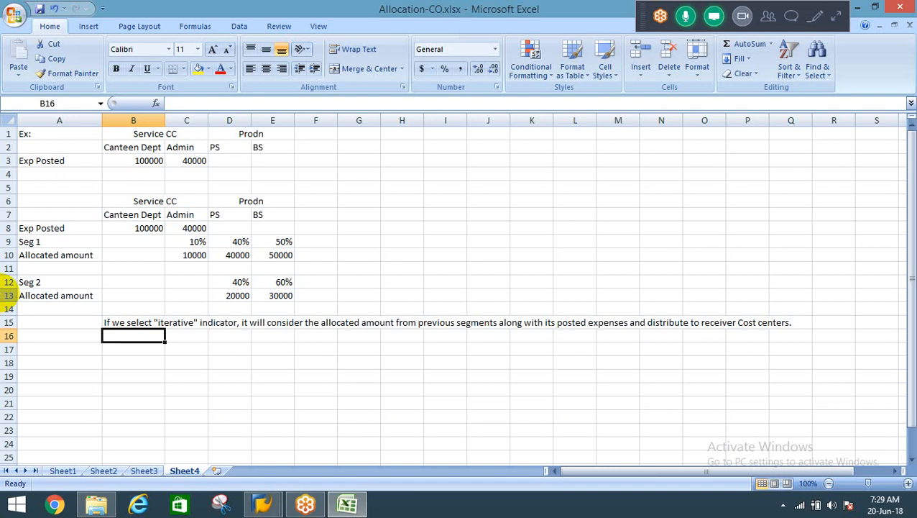
Make the Seg 1 percentage row, A9:E9, bold.
{"action": "key", "text": "Up"}
{"action": "key", "text": "Up"}
{"action": "key", "text": "Up"}
{"action": "key", "text": "Up"}
{"action": "key", "text": "Up"}
{"action": "key", "text": "Up"}
{"action": "key", "text": "Up"}
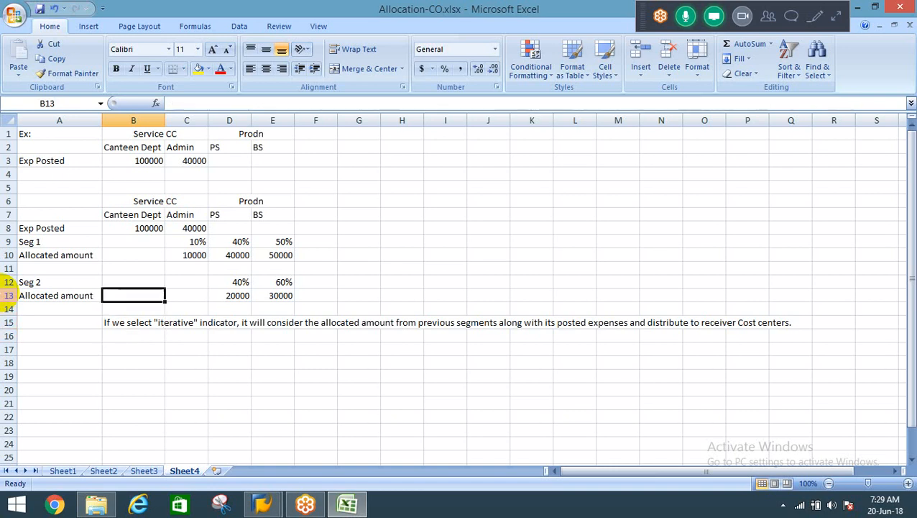
{"action": "key", "text": "Left"}
{"action": "key", "text": "shift+Right"}
{"action": "key", "text": "shift+Right"}
{"action": "key", "text": "shift+Right"}
Make the Seg 2 percentage row, A12:E12, bold.
{"action": "key", "text": "shift+Right"}
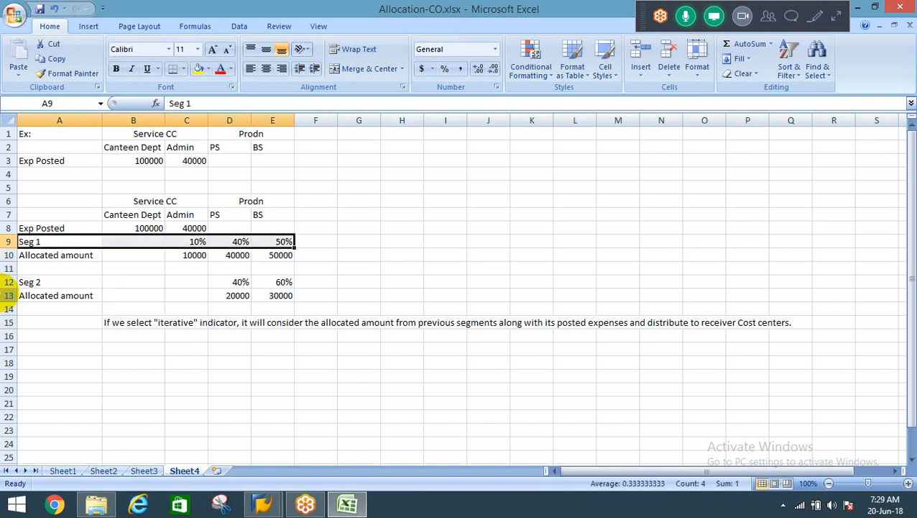
{"action": "key", "text": "ctrl+b"}
{"action": "key", "text": "Down"}
{"action": "key", "text": "Down"}
{"action": "key", "text": "Down"}
{"action": "key", "text": "shift+Right"}
{"action": "key", "text": "shift+Right"}
{"action": "key", "text": "shift+Right"}
{"action": "key", "text": "shift+Right"}
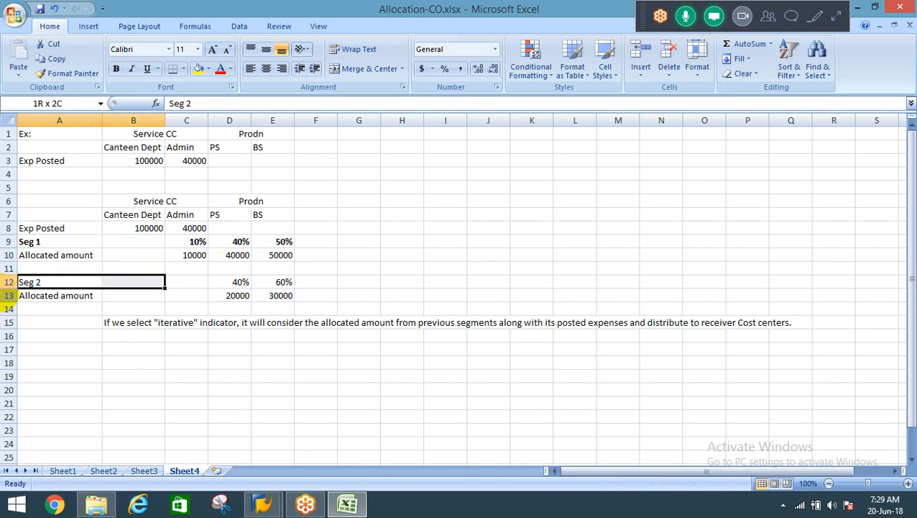
{"action": "key", "text": "ctrl+b"}
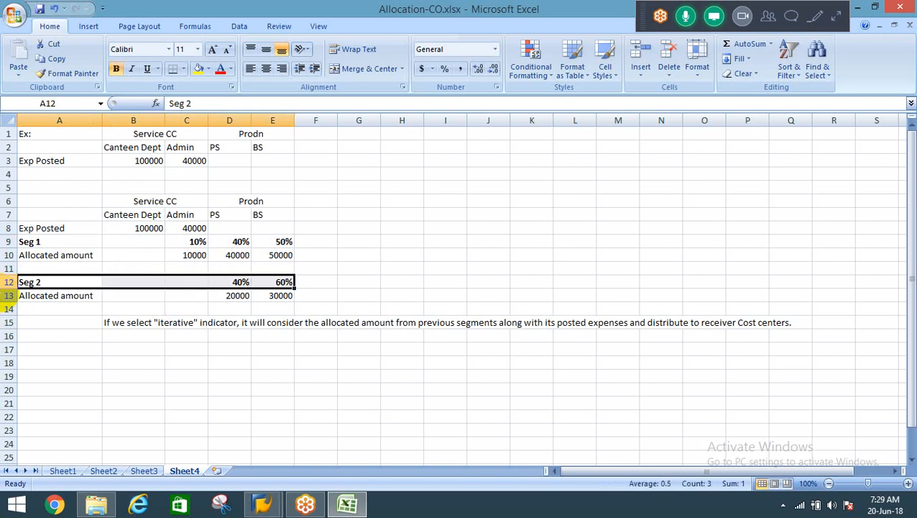
{"action": "key", "text": "Down"}
{"action": "key", "text": "Down"}
{"action": "key", "text": "Down"}
{"action": "key", "text": "Down"}
{"action": "key", "text": "Down"}
{"action": "key", "text": "Down"}
{"action": "key", "text": "Down"}
{"action": "key", "text": "Down"}
{"action": "key", "text": "Down"}
{"action": "key", "text": "Down"}
{"action": "key", "text": "Down"}
{"action": "key", "text": "Down"}
{"action": "key", "text": "Down"}
{"action": "key", "text": "Down"}
{"action": "key", "text": "Down"}
{"action": "key", "text": "Down"}
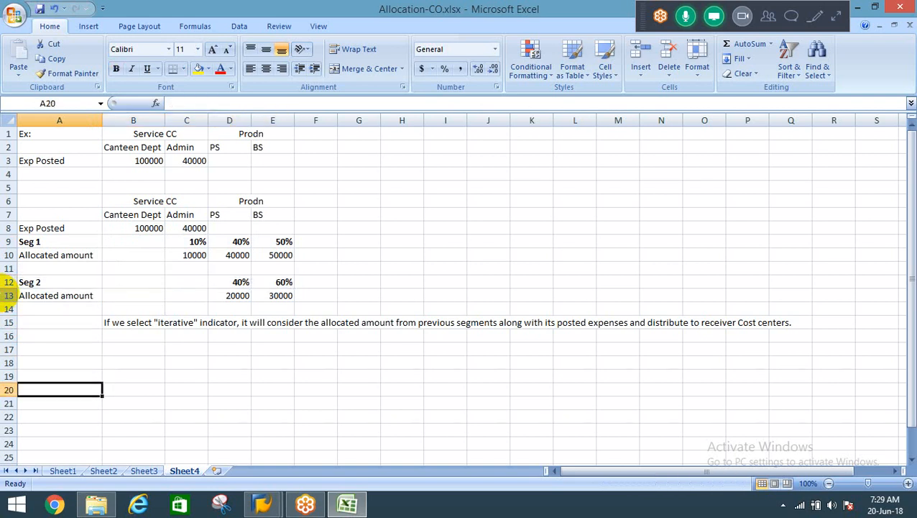
{"action": "key", "text": "Down"}
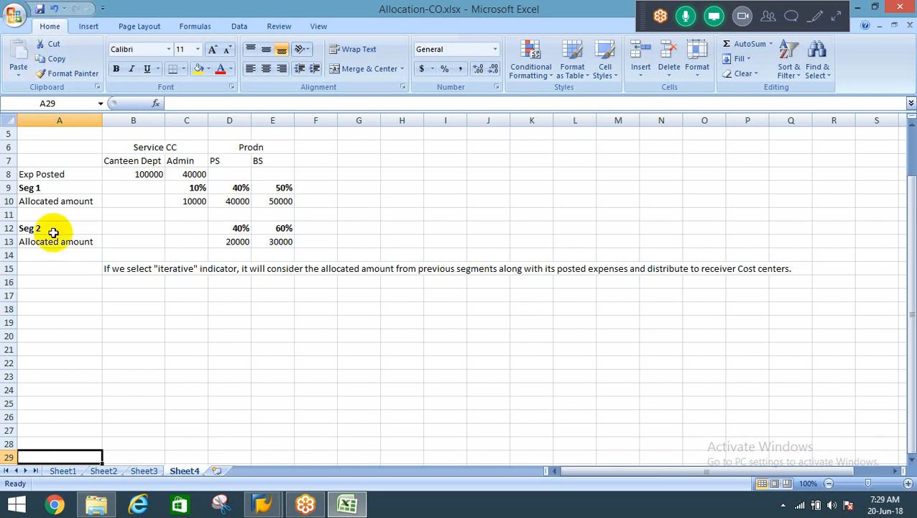
{"action": "left_click", "coordinate": [184, 176]}
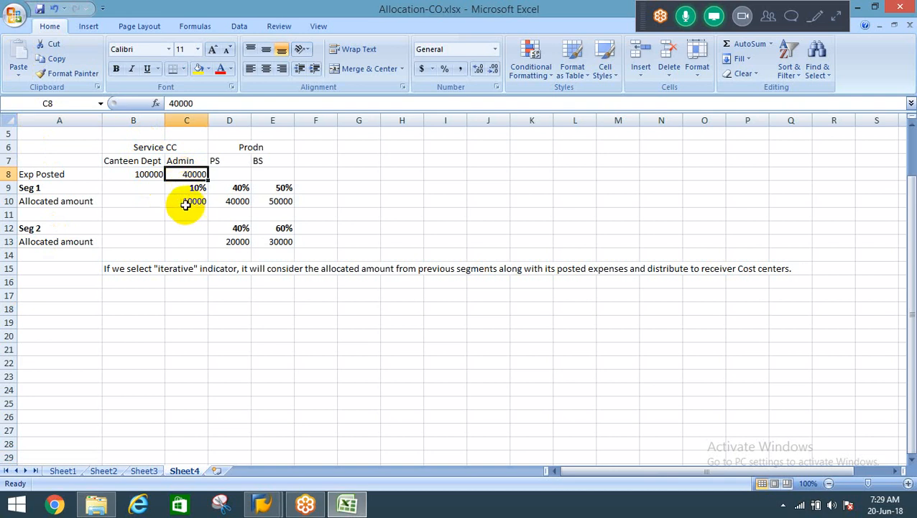
Extend the first segment label in A9 to read "Seg 1 - Canteen".
{"action": "left_click", "coordinate": [53, 189]}
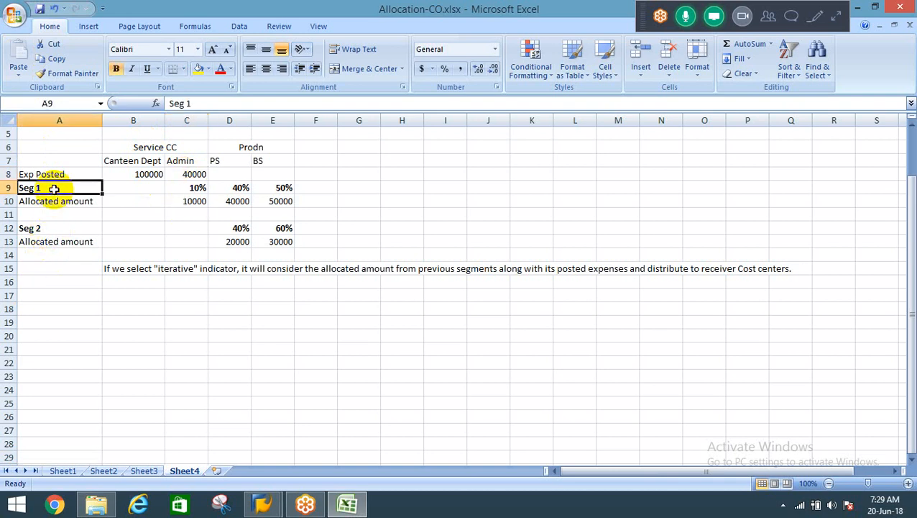
{"action": "double_click", "coordinate": [54, 189]}
{"action": "type", "text": "-"}
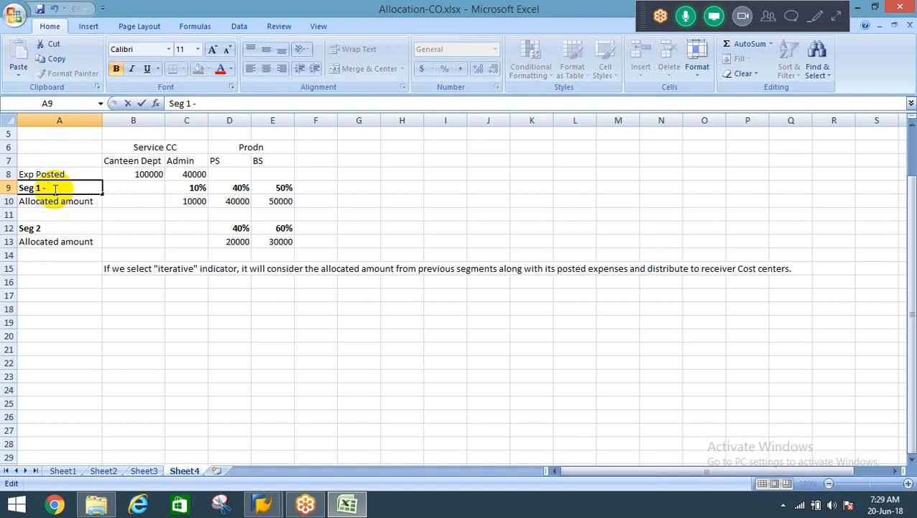
{"action": "type", "text": " Canteen"}
{"action": "key", "text": "Return"}
Extend the second segment label in A12 to read "Seg 2 - Admin".
{"action": "key", "text": "Down"}
{"action": "key", "text": "Down"}
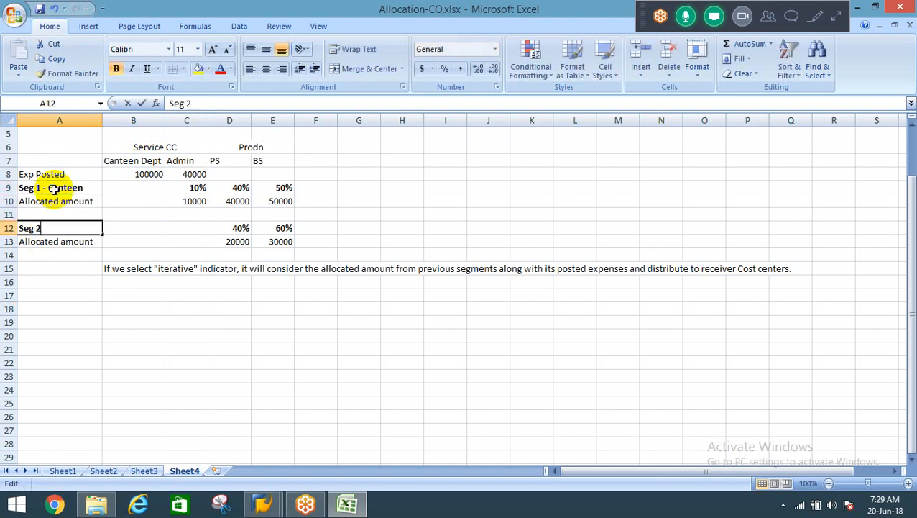
{"action": "key", "text": "F2"}
{"action": "type", "text": "- Admin"}
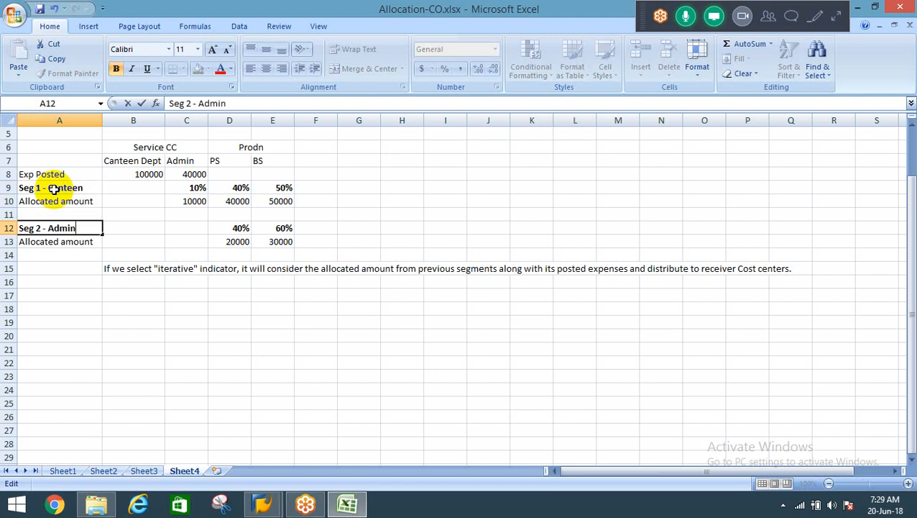
{"action": "key", "text": "Return"}
{"action": "key", "text": "Up"}
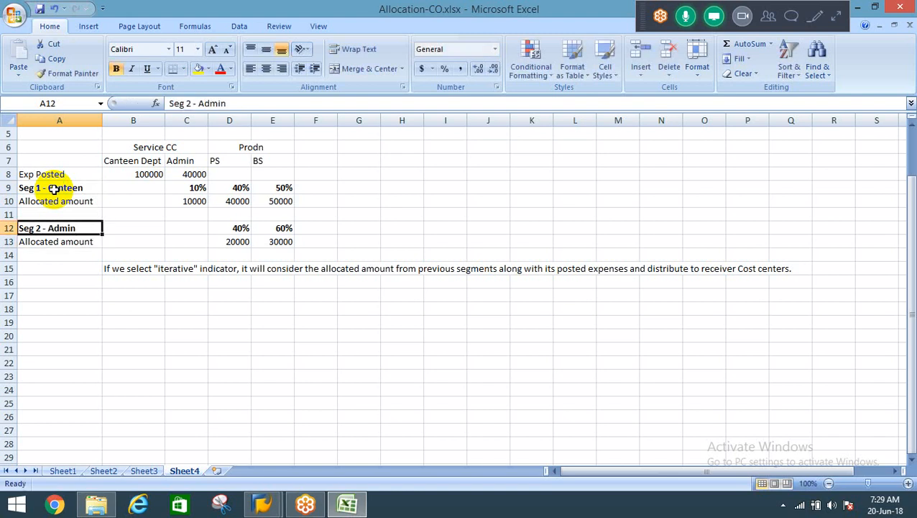
Examine how the Canteen Dept expense and the Seg 1 and Seg 2 percentages are allocated to the Admin, PS and BS cost centers.
{"action": "key", "text": "Right"}
{"action": "key", "text": "Right"}
{"action": "key", "text": "Left"}
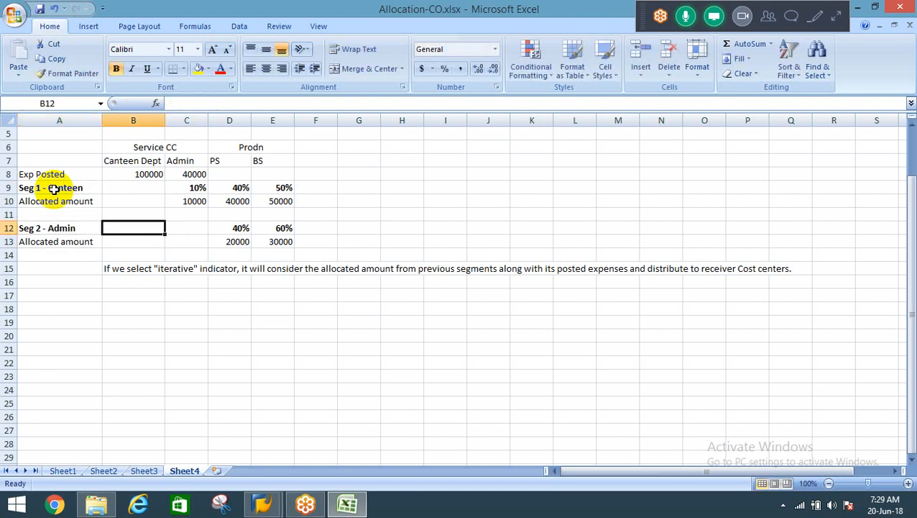
{"action": "key", "text": "Right"}
{"action": "key", "text": "Right"}
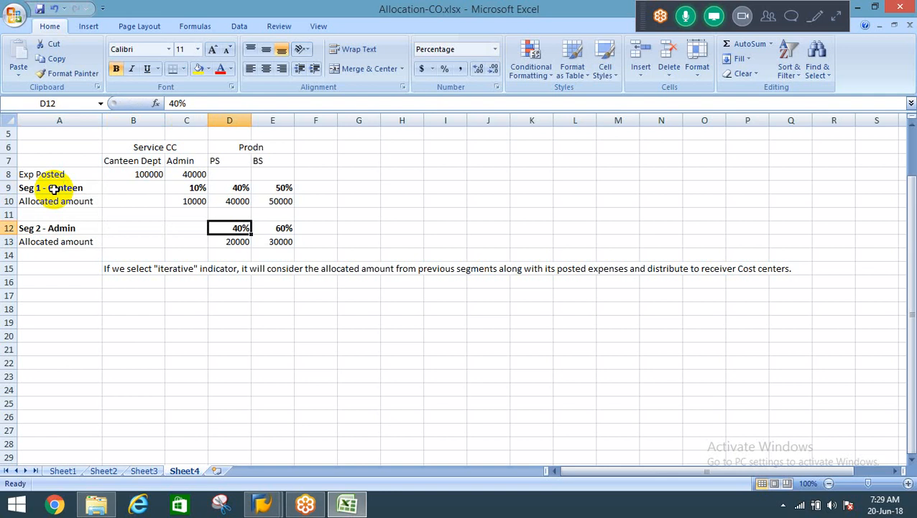
{"action": "key", "text": "Left"}
{"action": "key", "text": "Up"}
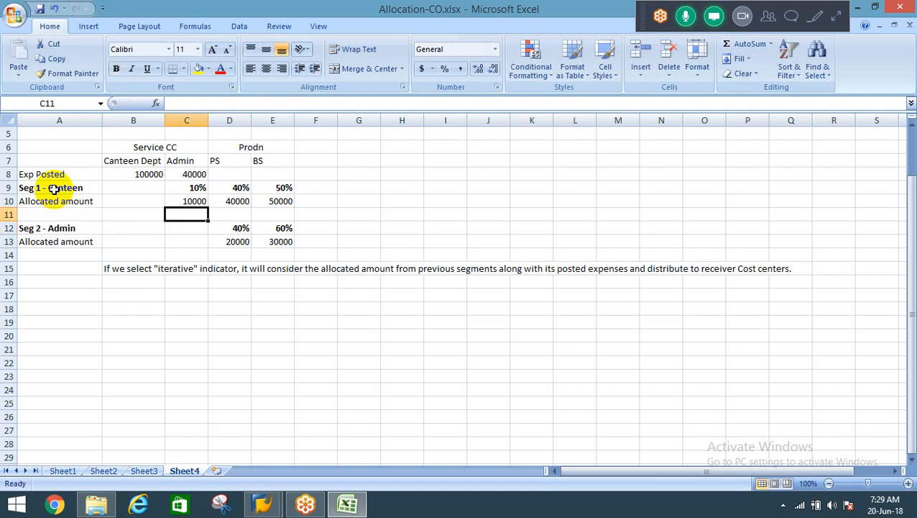
{"action": "key", "text": "Up"}
{"action": "key", "text": "Right"}
{"action": "key", "text": "Right"}
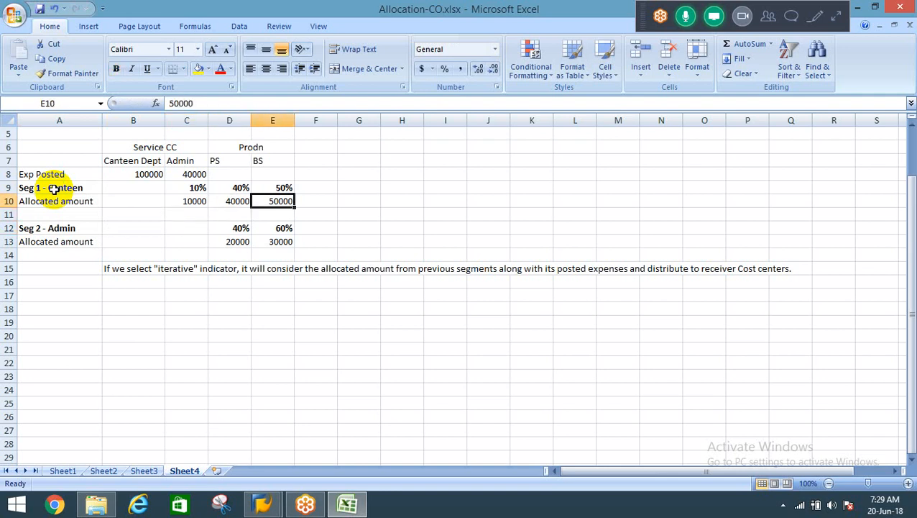
{"action": "key", "text": "Left"}
{"action": "key", "text": "Left"}
{"action": "key", "text": "Right"}
{"action": "key", "text": "shift+Right"}
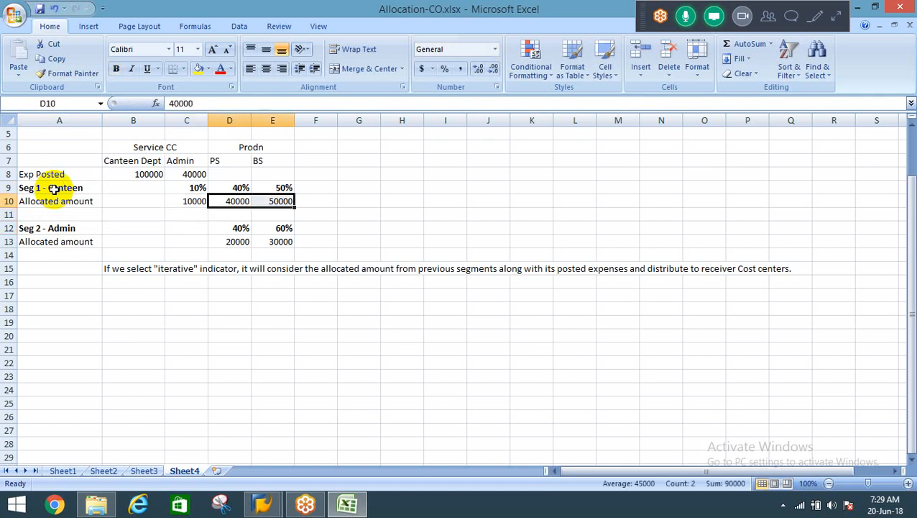
{"action": "key", "text": "Left"}
{"action": "key", "text": "Left"}
{"action": "key", "text": "Up"}
{"action": "key", "text": "Up"}
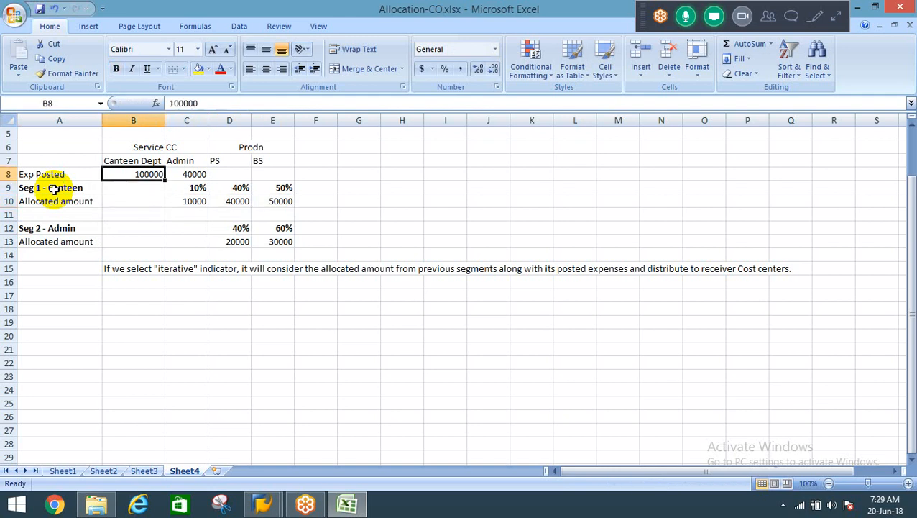
{"action": "key", "text": "Down"}
{"action": "key", "text": "Right"}
{"action": "key", "text": "Down"}
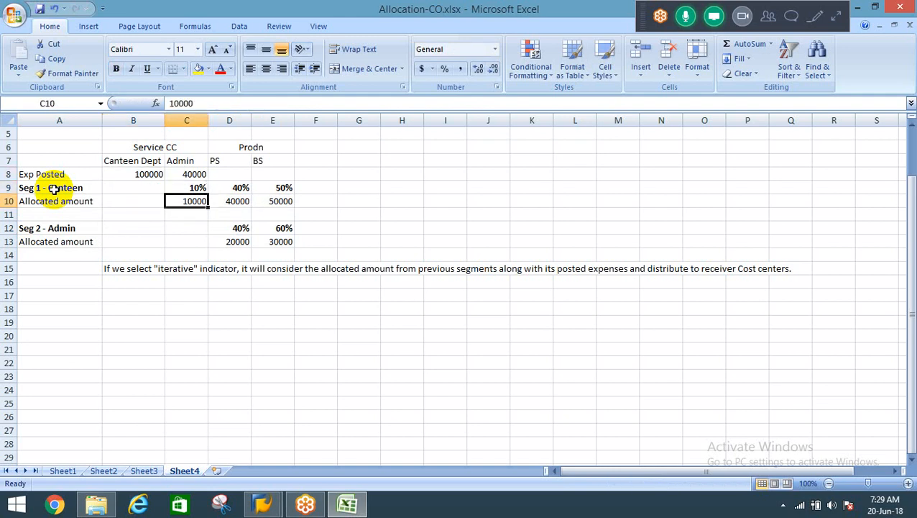
{"action": "key", "text": "Right"}
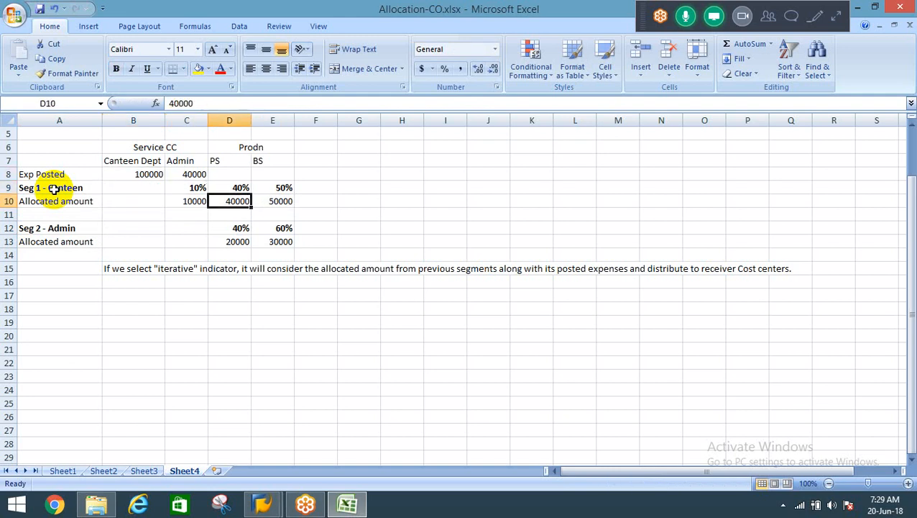
Review the Seg 1 - Canteen percentages and allocated amounts for the Admin, PS and BS cost centers.
{"action": "key", "text": "Right"}
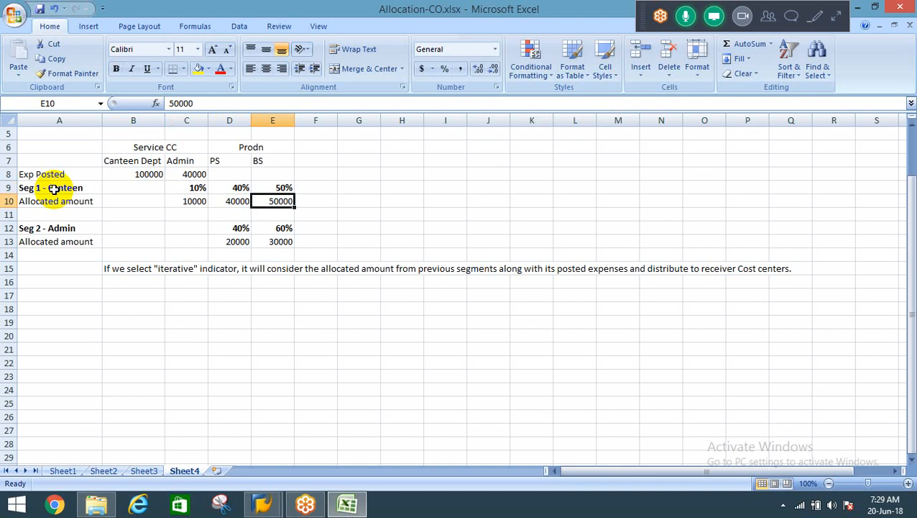
{"action": "key", "text": "Left"}
{"action": "key", "text": "Left"}
{"action": "key", "text": "Up"}
{"action": "key", "text": "Up"}
{"action": "key", "text": "Up"}
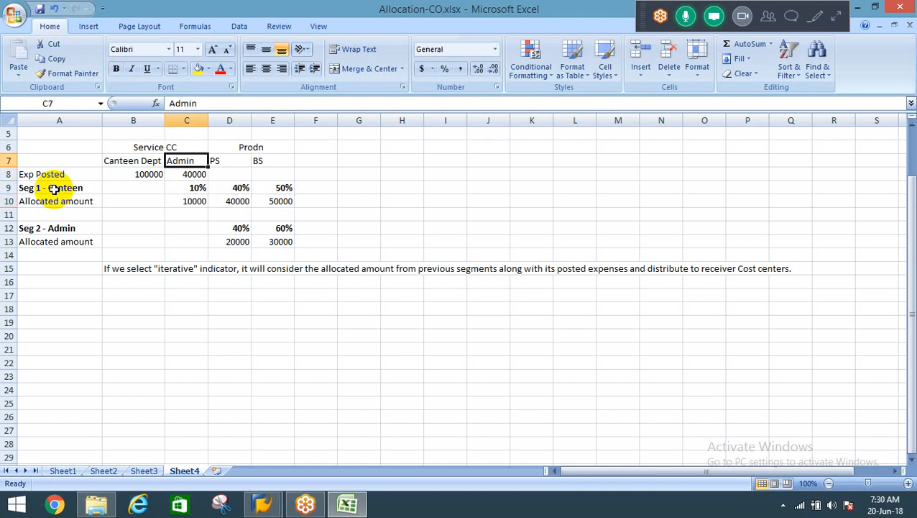
{"action": "key", "text": "Down"}
{"action": "key", "text": "Down"}
{"action": "key", "text": "Down"}
{"action": "key", "text": "Down"}
{"action": "key", "text": "Down"}
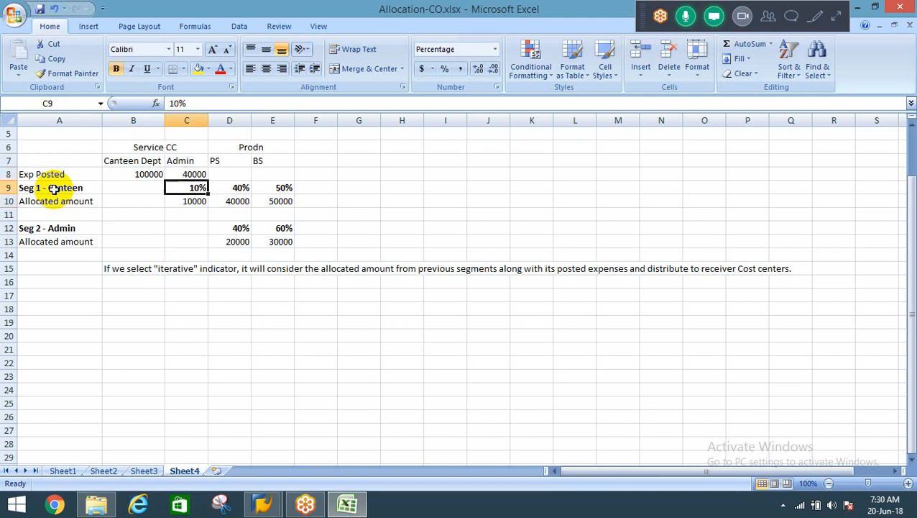
{"action": "key", "text": "Left"}
{"action": "key", "text": "Left"}
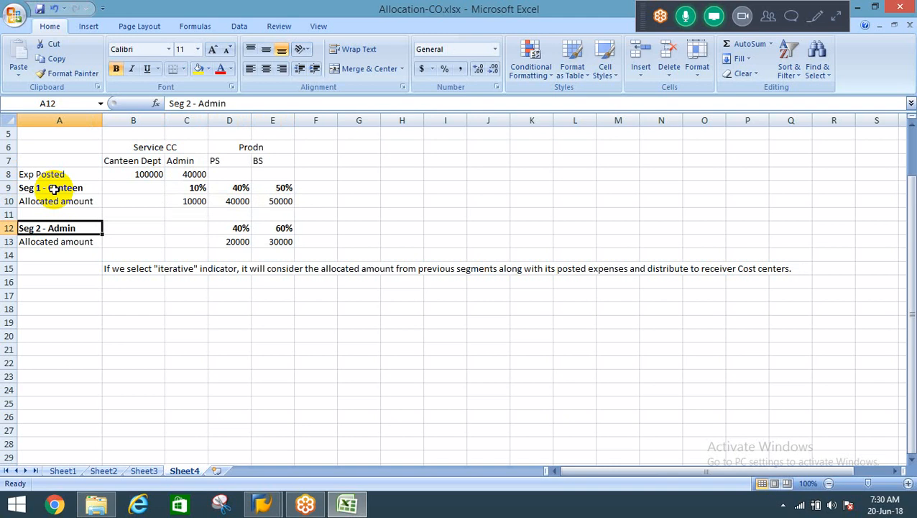
Compare Admin's posted expense with the share it receives from the Seg 1 - Canteen allocation.
{"action": "key", "text": "Right"}
{"action": "key", "text": "Right"}
{"action": "key", "text": "Right"}
{"action": "key", "text": "Up"}
{"action": "key", "text": "Up"}
{"action": "key", "text": "Up"}
{"action": "key", "text": "Up"}
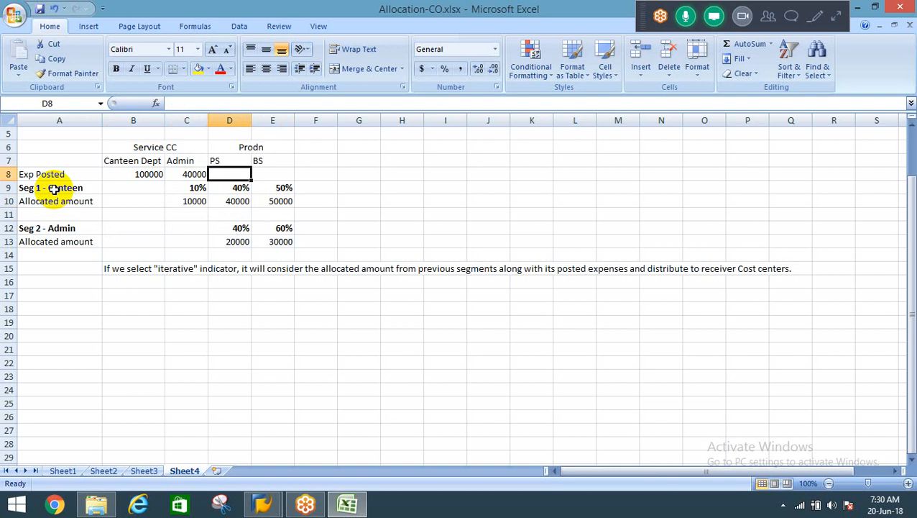
{"action": "key", "text": "Left"}
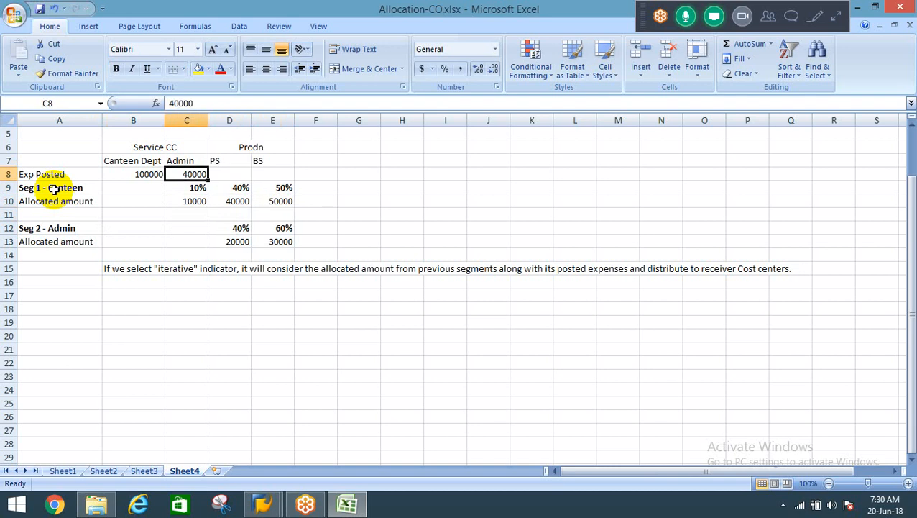
{"action": "key", "text": "Down"}
{"action": "key", "text": "Down"}
{"action": "key", "text": "Up"}
{"action": "key", "text": "Up"}
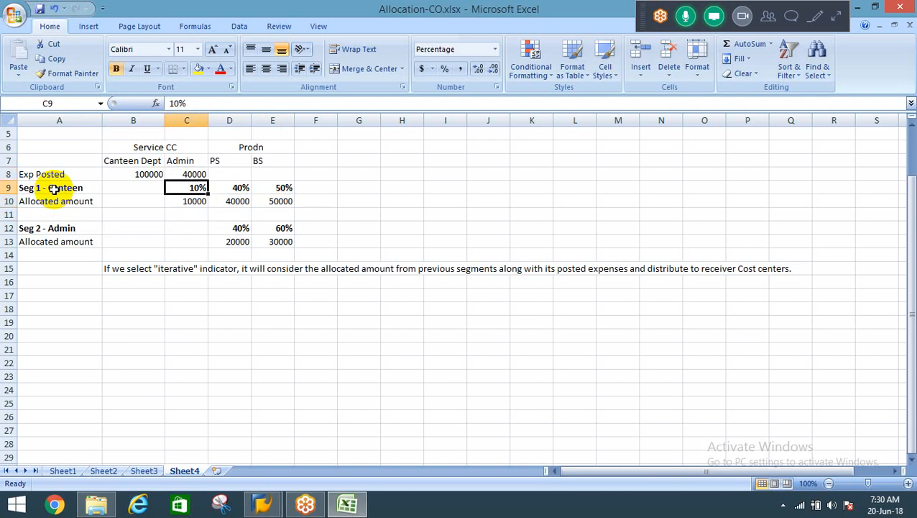
Trace how Admin's posted expense plus its Seg 1 allocation is split between PS and BS in Seg 2 - Admin.
{"action": "key", "text": "Left"}
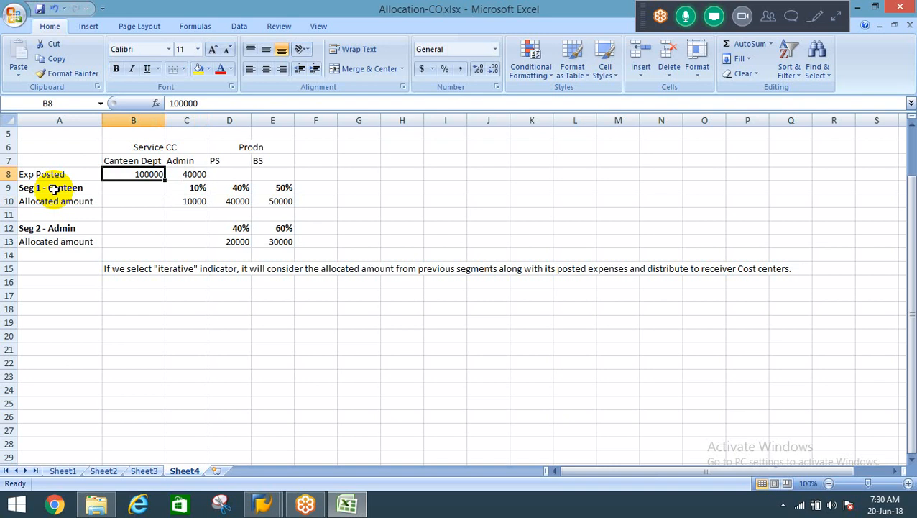
{"action": "key", "text": "Down"}
{"action": "key", "text": "Down"}
{"action": "key", "text": "Right"}
{"action": "key", "text": "Right"}
{"action": "key", "text": "Down"}
{"action": "key", "text": "Down"}
{"action": "key", "text": "Down"}
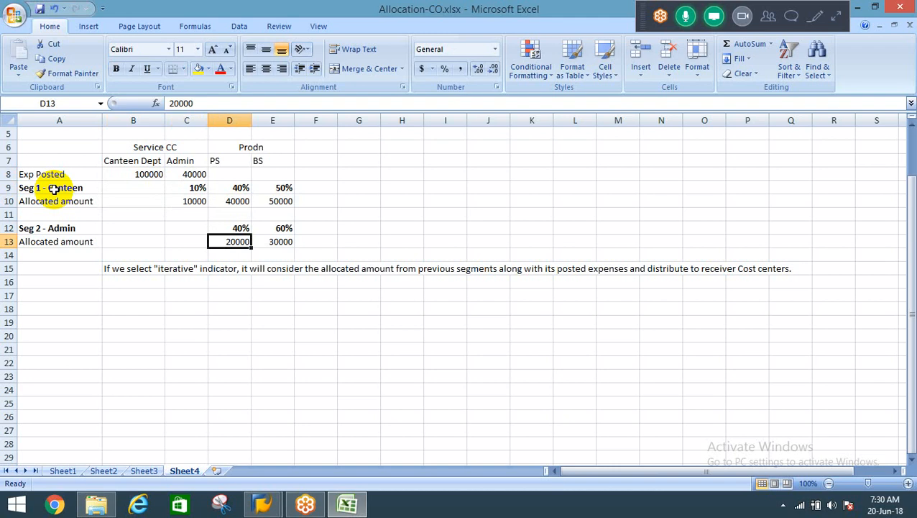
{"action": "key", "text": "Up"}
{"action": "key", "text": "Up"}
{"action": "key", "text": "Left"}
{"action": "key", "text": "Up"}
{"action": "key", "text": "Down"}
{"action": "key", "text": "Right"}
{"action": "key", "text": "Down"}
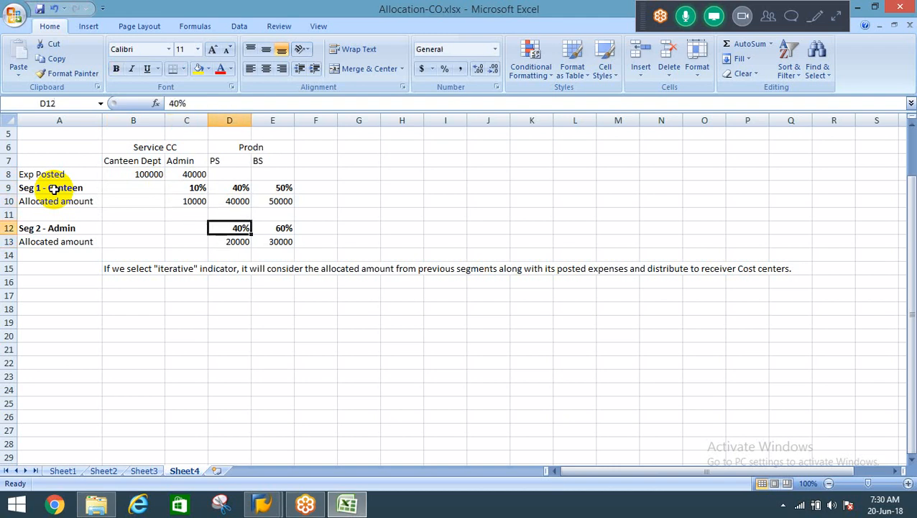
{"action": "key", "text": "Right"}
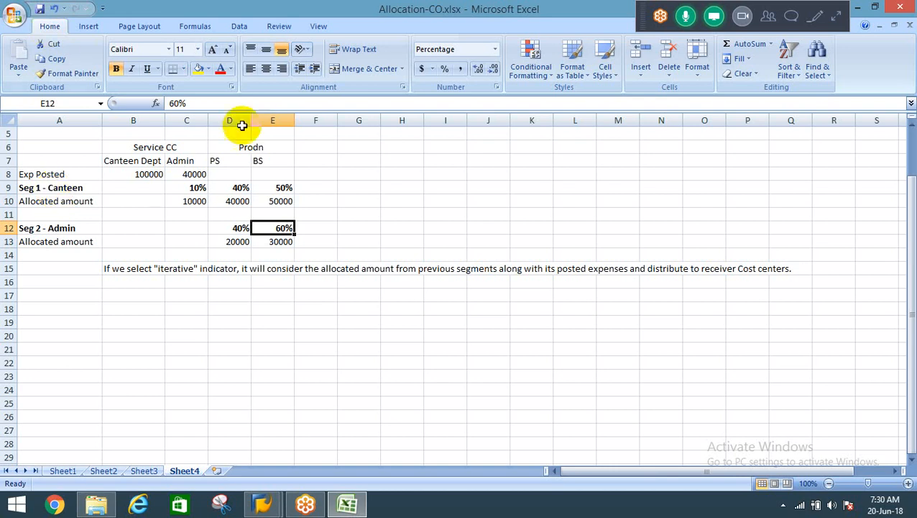
{"action": "left_click", "coordinate": [194, 201]}
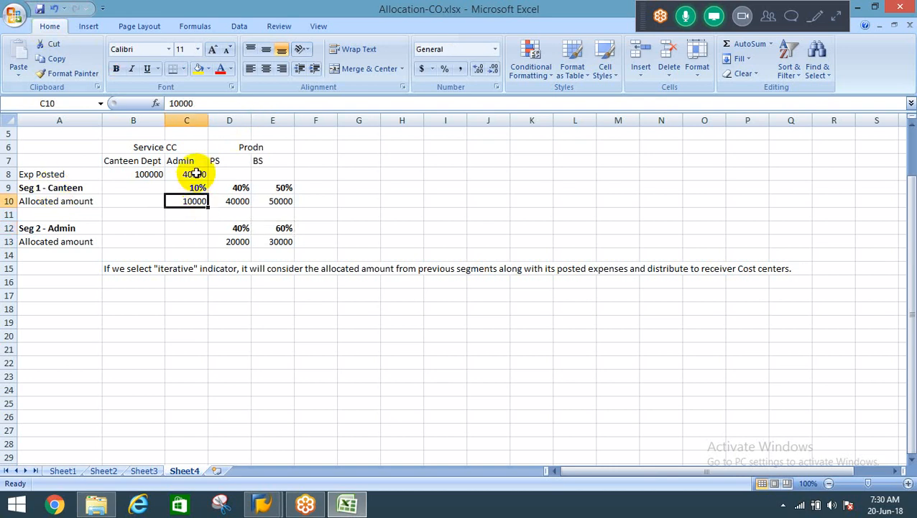
{"action": "left_click", "coordinate": [196, 173]}
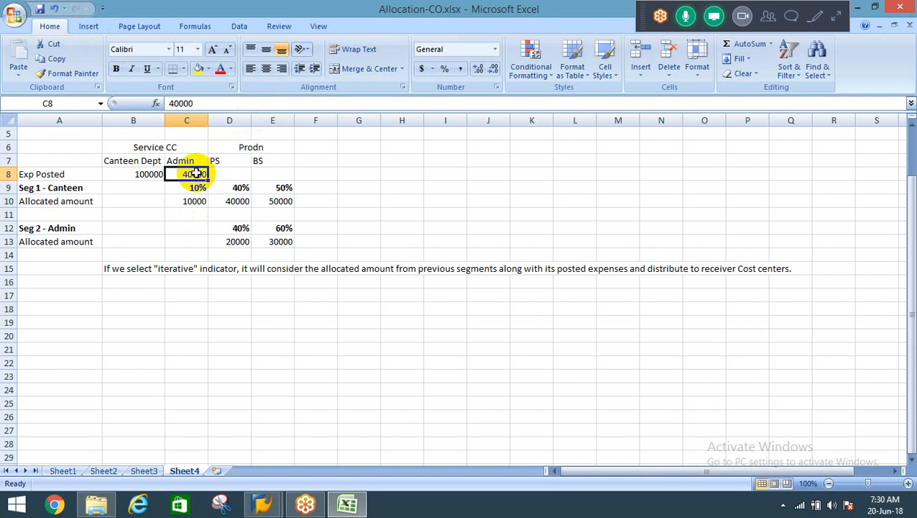
{"action": "left_click", "coordinate": [106, 294]}
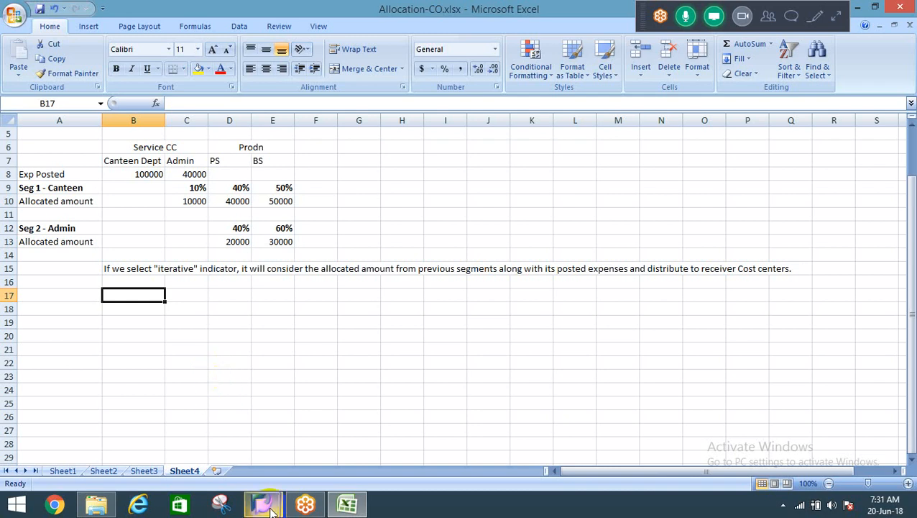
Switch to SAP and attach a segment to distribution cycle RECODC.
{"action": "mouse_move", "coordinate": [262, 506]}
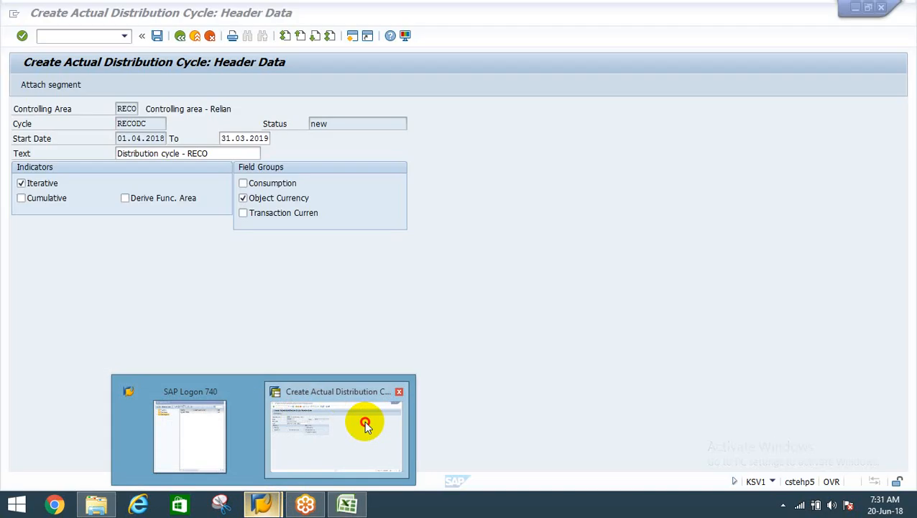
{"action": "left_click", "coordinate": [364, 423]}
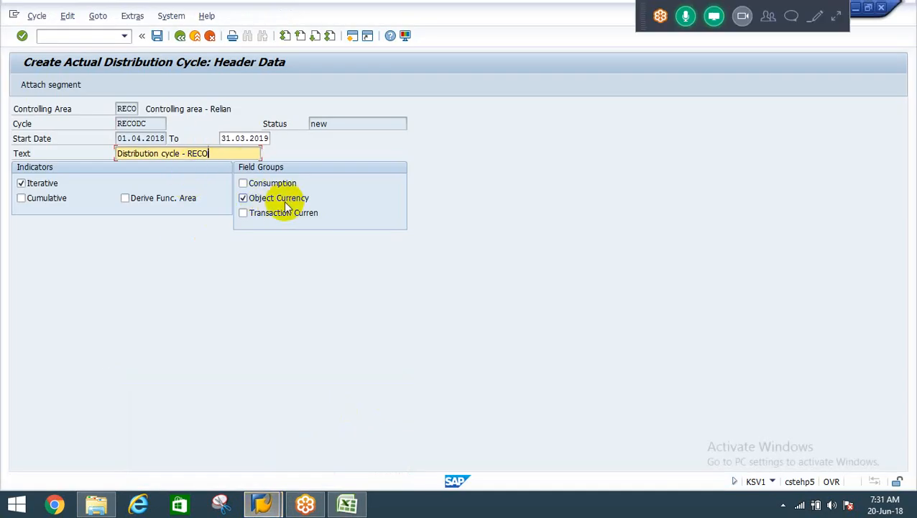
{"action": "left_click", "coordinate": [43, 85]}
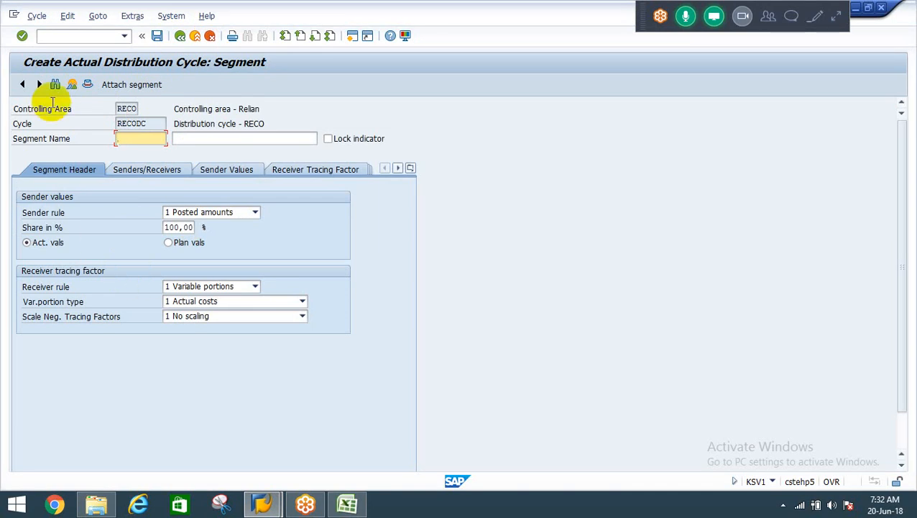
Open the Display Cost Center transaction KS03 in a new SAP session.
{"action": "left_click", "coordinate": [54, 36]}
{"action": "type", "text": "/o"}
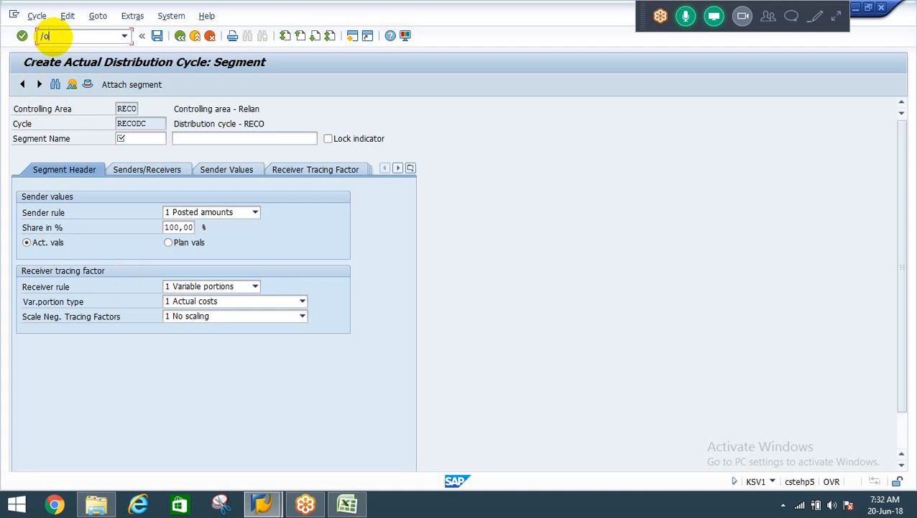
{"action": "type", "text": "ksv5"}
{"action": "key", "text": "Return"}
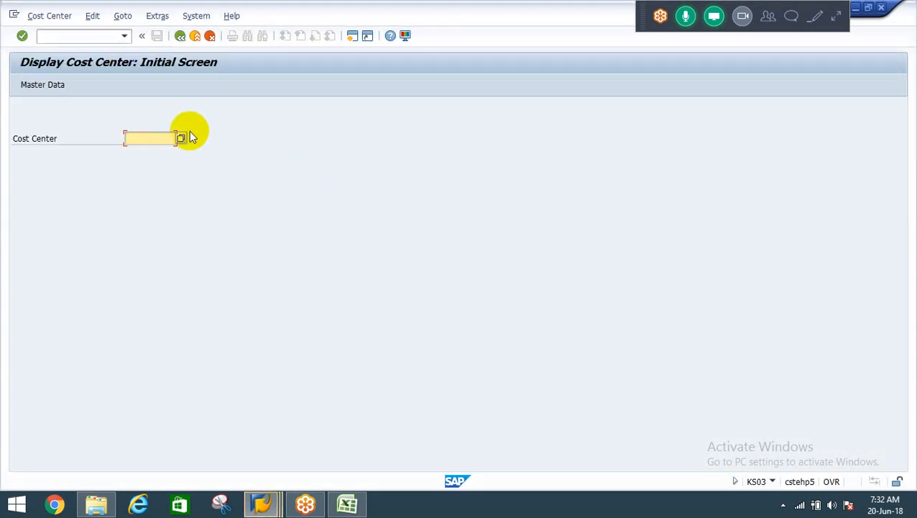
Look up the list of cost centers in controlling area RECO and examine the entries, then close it without choosing one.
{"action": "left_click", "coordinate": [180, 138]}
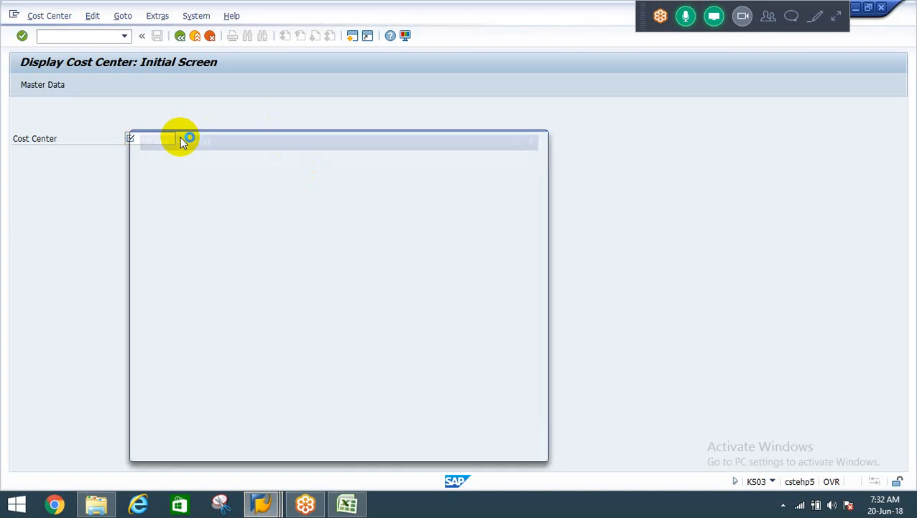
{"action": "key", "text": "Return"}
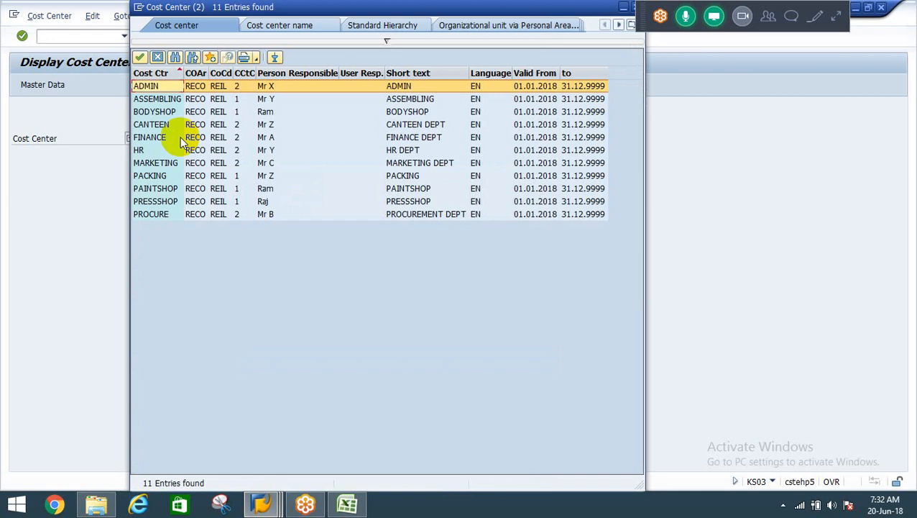
{"action": "key", "text": "Escape"}
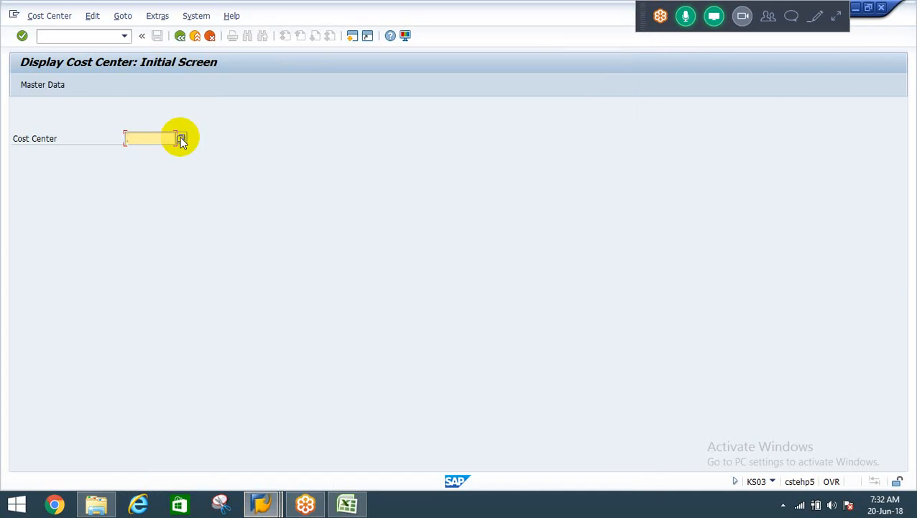
{"action": "key", "text": "F4"}
{"action": "key", "text": "Return"}
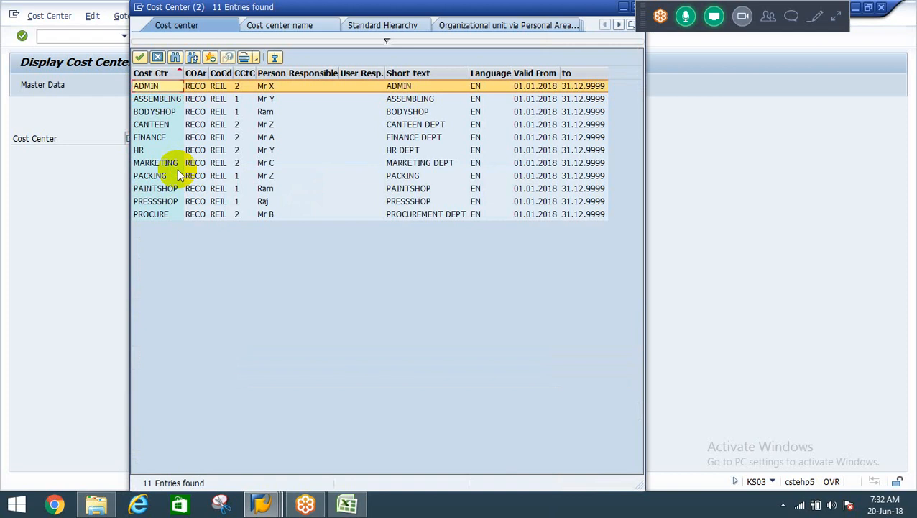
{"action": "key", "text": "Down"}
{"action": "key", "text": "Down"}
{"action": "key", "text": "Down"}
{"action": "key", "text": "Down"}
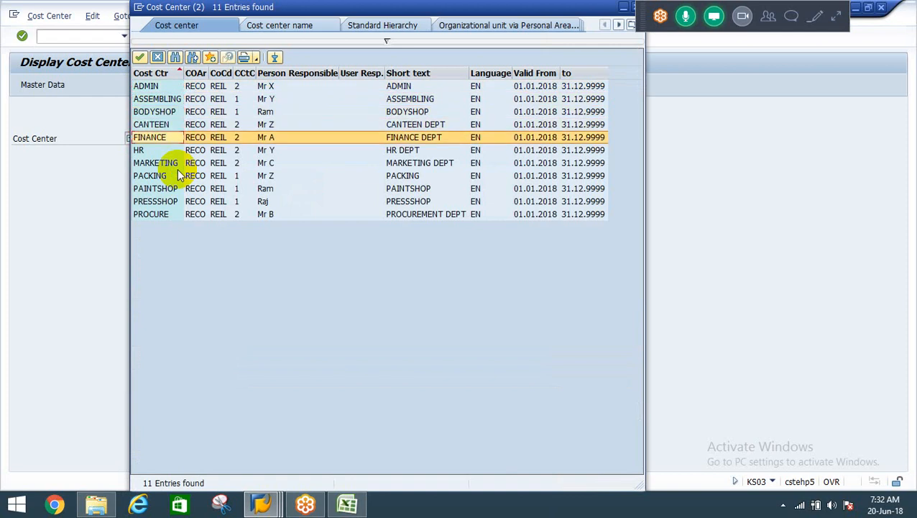
{"action": "key", "text": "Escape"}
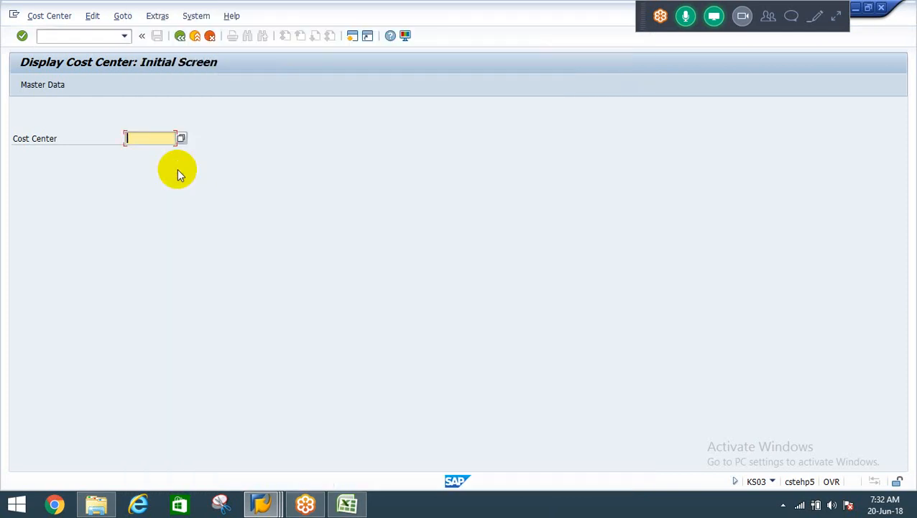
{"action": "type", "text": "ADMIN"}
{"action": "key", "text": "BackSpace"}
{"action": "key", "text": "BackSpace"}
{"action": "key", "text": "BackSpace"}
{"action": "key", "text": "BackSpace"}
{"action": "key", "text": "BackSpace"}
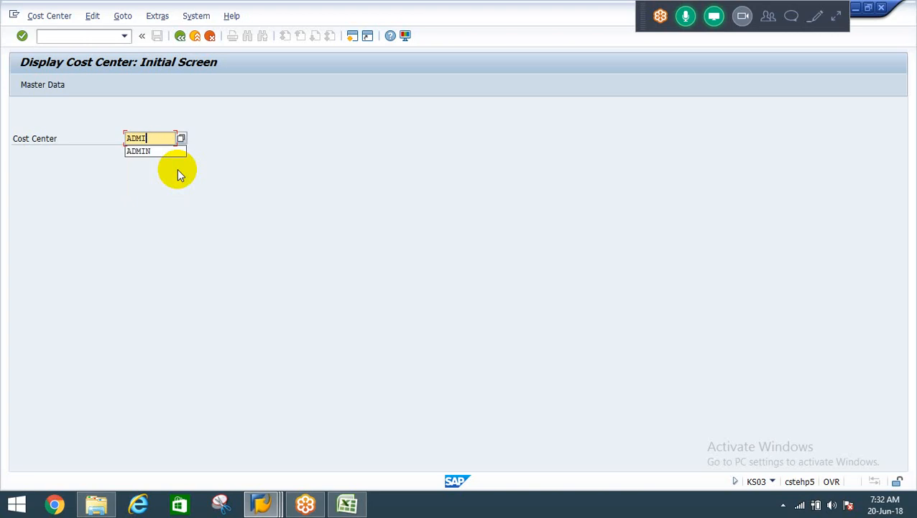
Return to the segment screen of distribution cycle RECODC and place the cursor in the segment name.
{"action": "key", "text": "alt+Tab"}
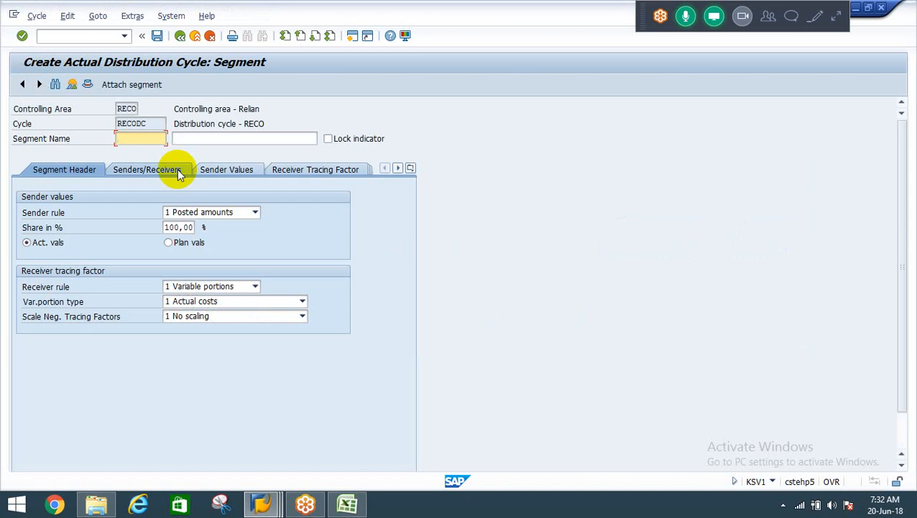
{"action": "left_click", "coordinate": [136, 138]}
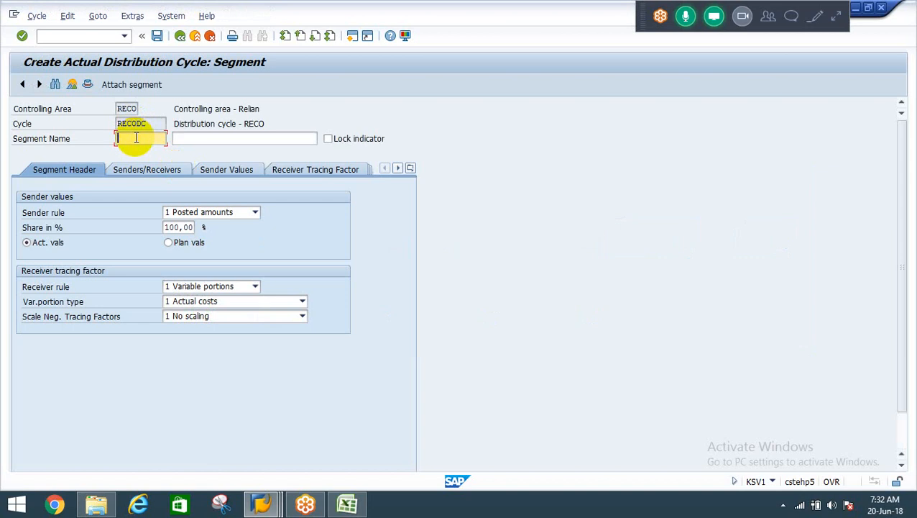
{"action": "type", "text": "Segment1"}
{"action": "key", "text": "Tab"}
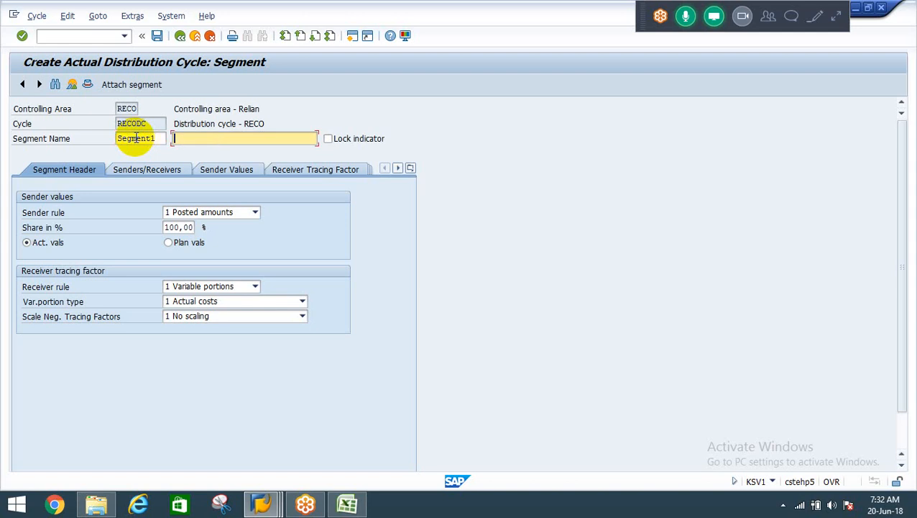
{"action": "key", "text": "shift+Tab"}
{"action": "key", "text": "BackSpace"}
{"action": "key", "text": "BackSpace"}
{"action": "key", "text": "BackSpace"}
{"action": "key", "text": "BackSpace"}
{"action": "key", "text": "BackSpace"}
{"action": "key", "text": "BackSpace"}
{"action": "key", "text": "BackSpace"}
{"action": "key", "text": "BackSpace"}
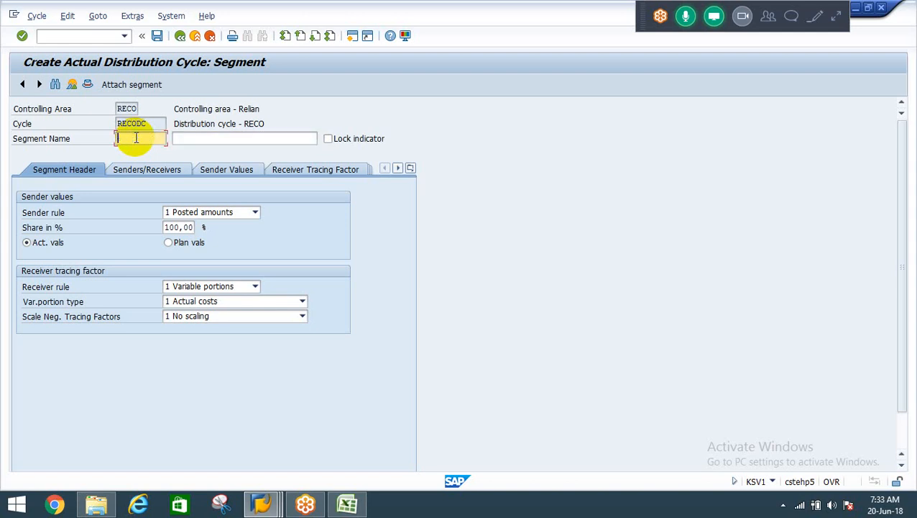
Name the segment ADMIN and describe it as "Admin Dept cost distribution".
{"action": "type", "text": "ADMIN"}
{"action": "key", "text": "Tab"}
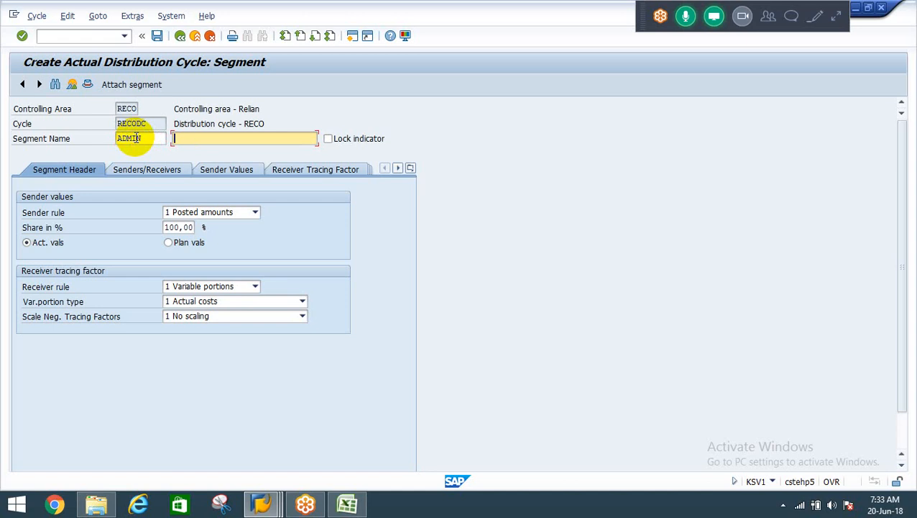
{"action": "type", "text": "A"}
{"action": "key", "text": "BackSpace"}
{"action": "type", "text": "Admin Dept cost alloca"}
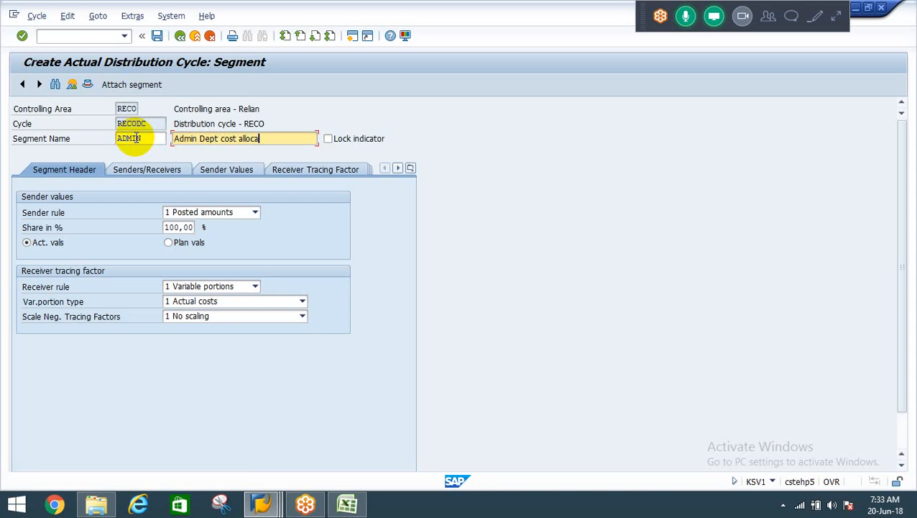
{"action": "key", "text": "BackSpace"}
{"action": "key", "text": "BackSpace"}
{"action": "key", "text": "BackSpace"}
{"action": "key", "text": "BackSpace"}
{"action": "key", "text": "BackSpace"}
{"action": "key", "text": "BackSpace"}
{"action": "type", "text": "distribution"}
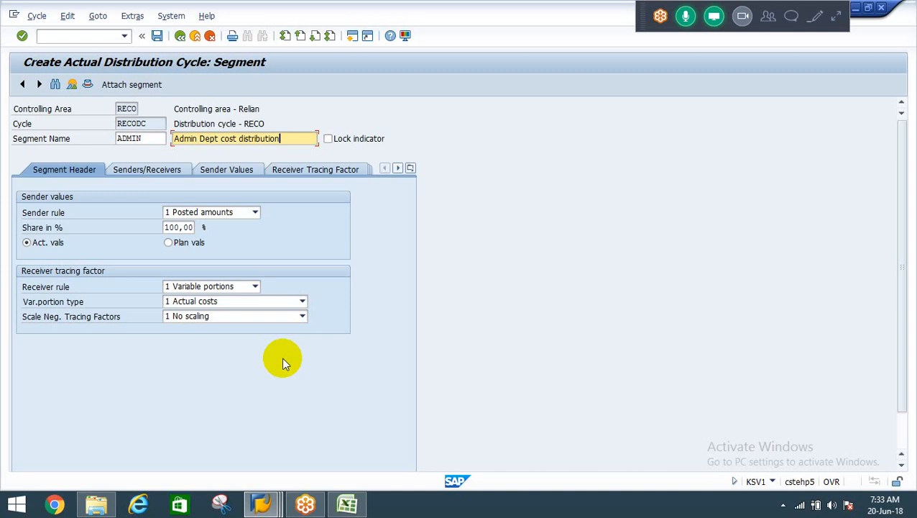
Check the allocation example in the Allocation-CO workbook and, back in SAP, choose Posted amounts as the ADMIN segment's sender rule.
{"action": "left_click", "coordinate": [347, 503]}
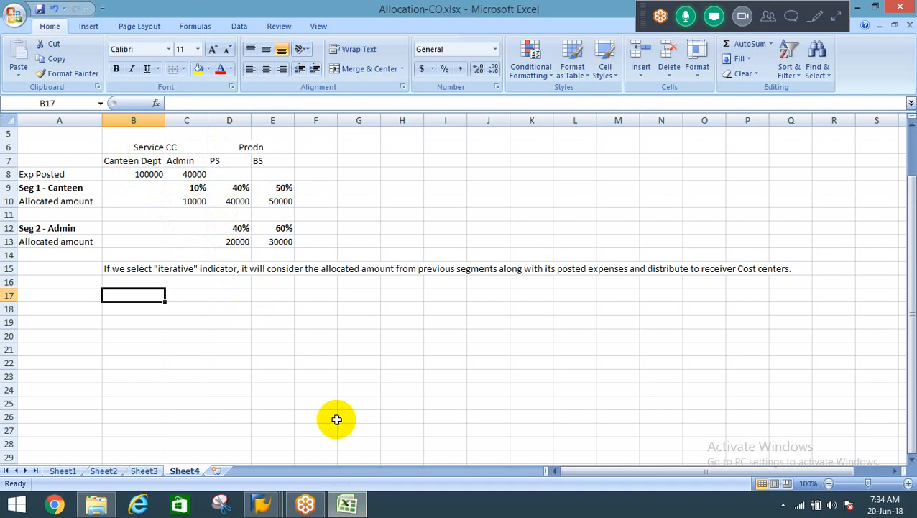
{"action": "key", "text": "alt+Tab"}
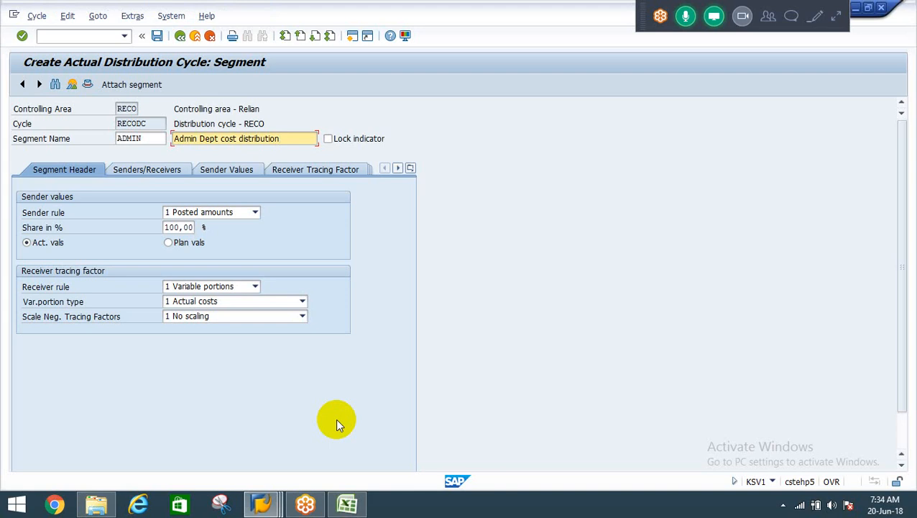
{"action": "left_click", "coordinate": [220, 212]}
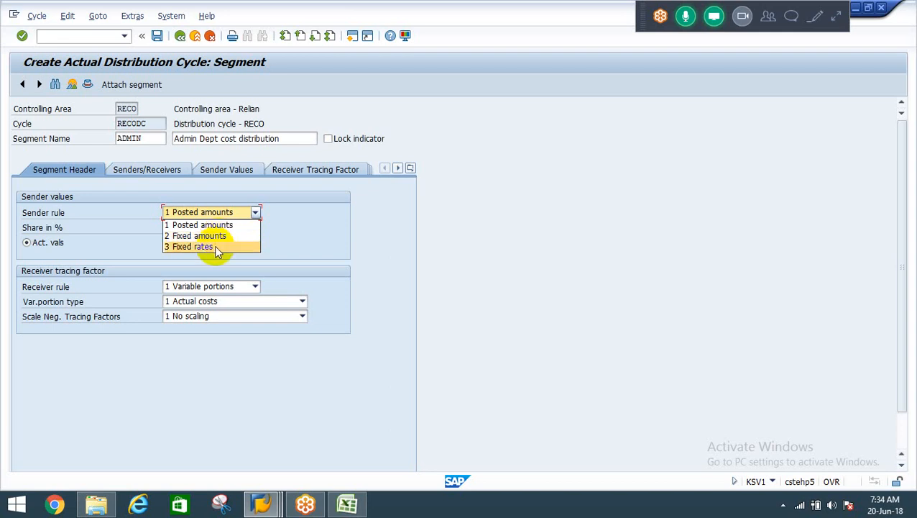
{"action": "left_click", "coordinate": [203, 225]}
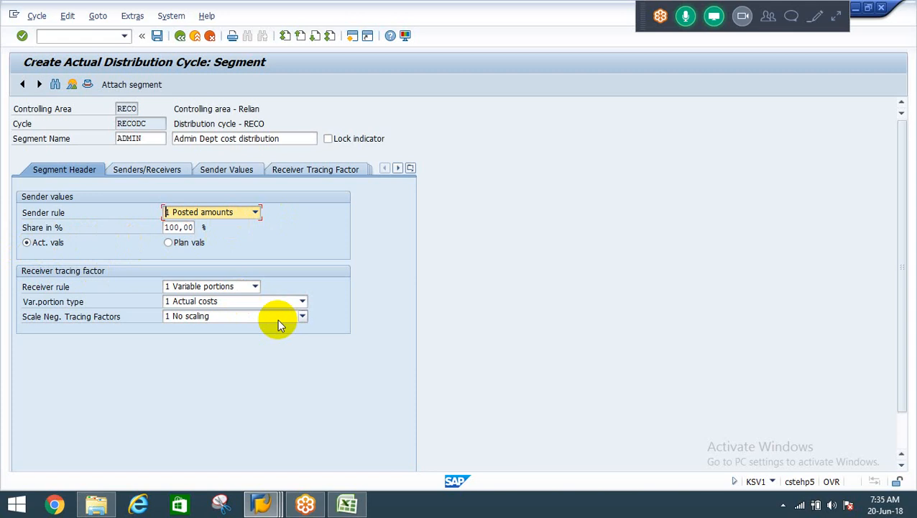
Set the receiver rule of the ADMIN segment to Fixed percentages.
{"action": "left_click", "coordinate": [193, 292]}
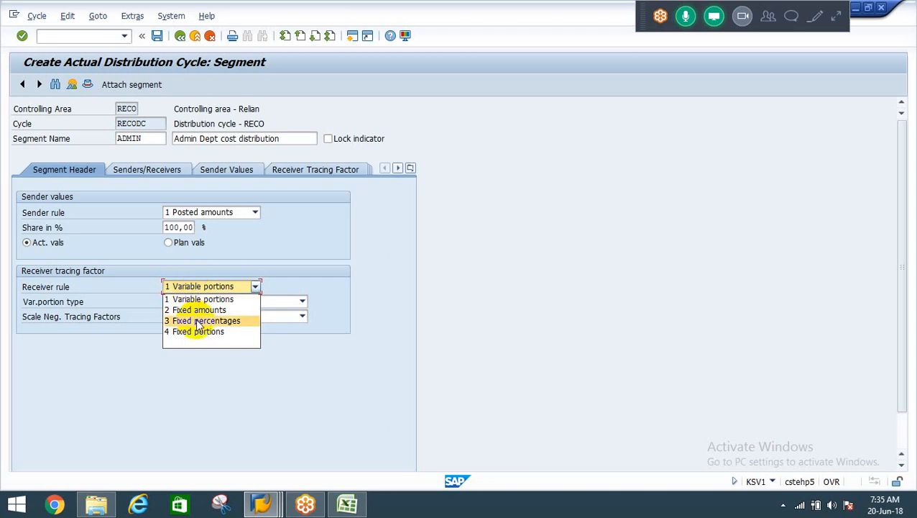
{"action": "left_click", "coordinate": [198, 322]}
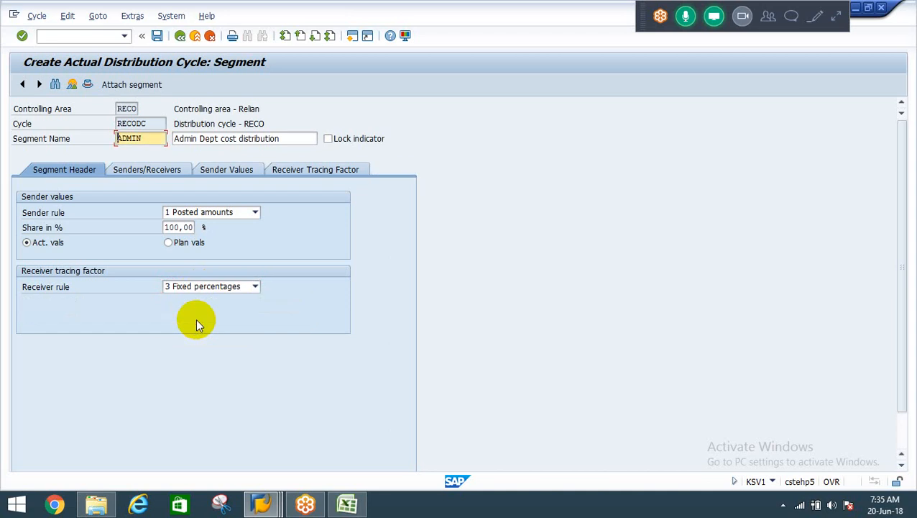
{"action": "left_click", "coordinate": [187, 288]}
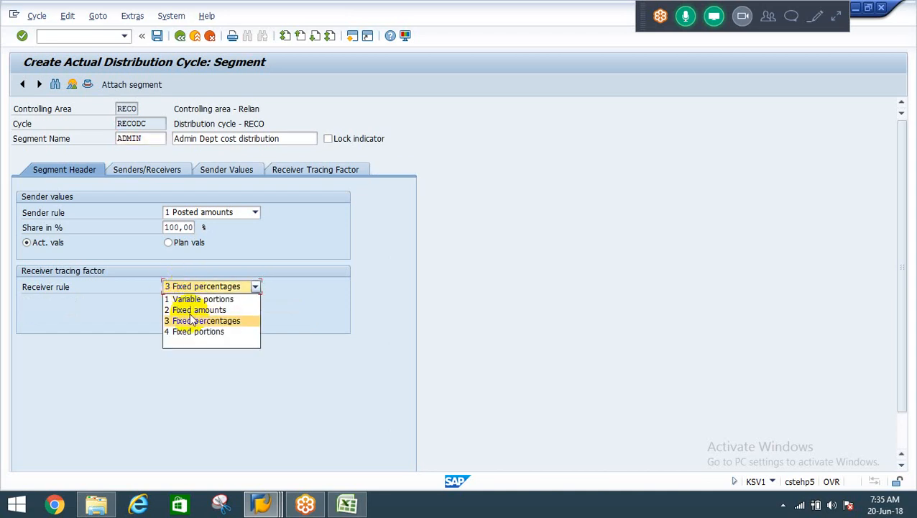
{"action": "left_click", "coordinate": [191, 320]}
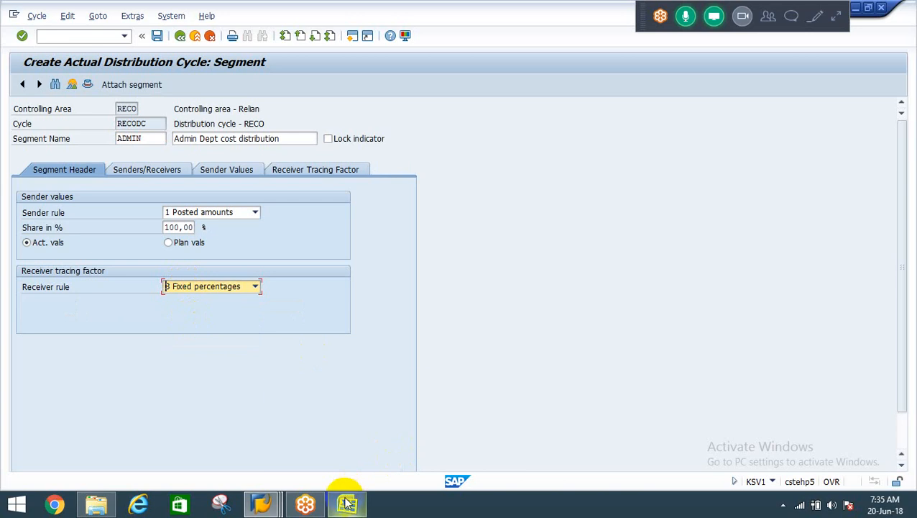
{"action": "mouse_move", "coordinate": [348, 503]}
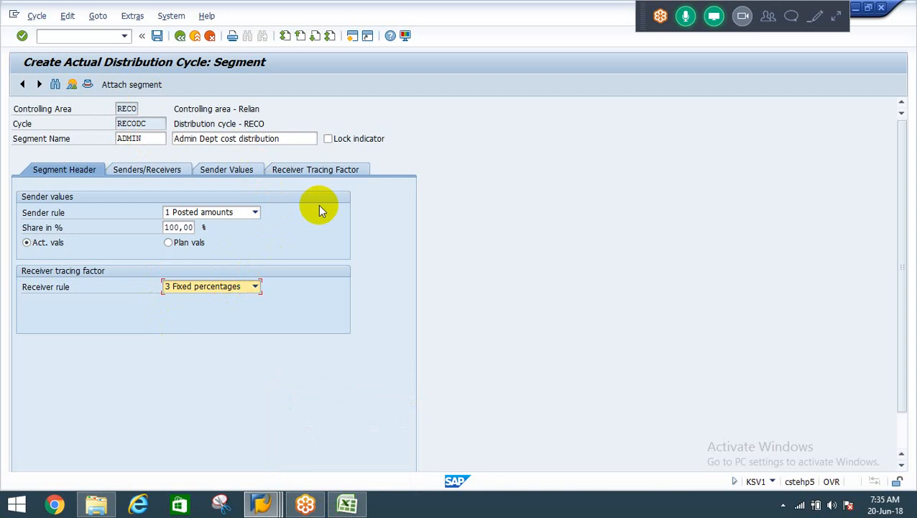
{"action": "left_click", "coordinate": [211, 288]}
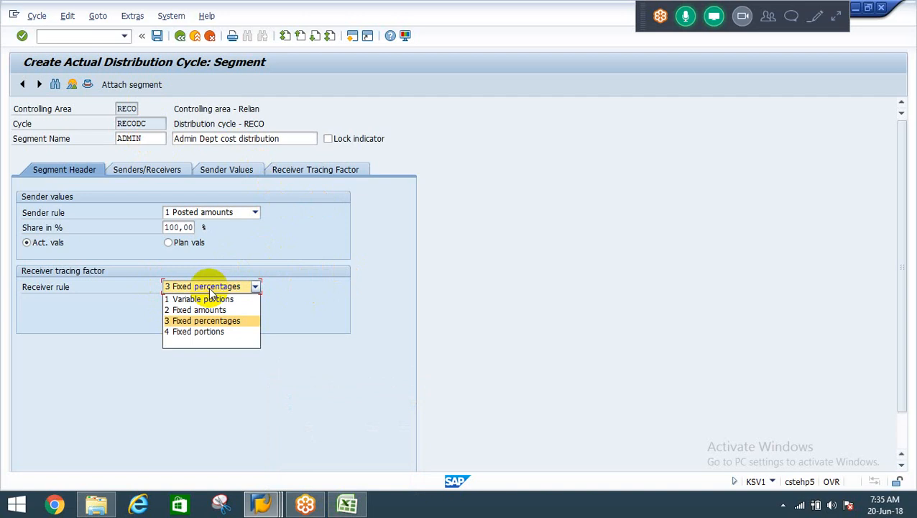
{"action": "left_click", "coordinate": [211, 288]}
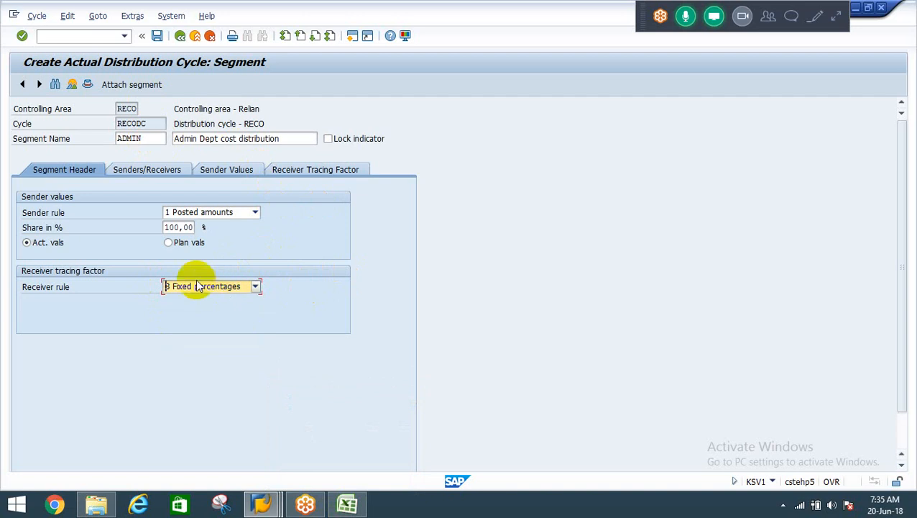
Look up the cost centers of controlling area RECO and choose ADMIN as the segment's sender cost center.
{"action": "left_click", "coordinate": [150, 172]}
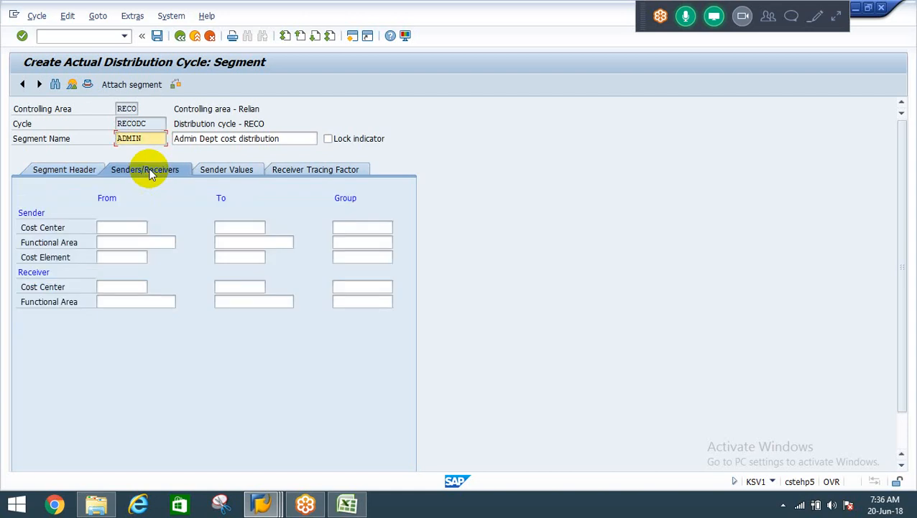
{"action": "left_click", "coordinate": [108, 228]}
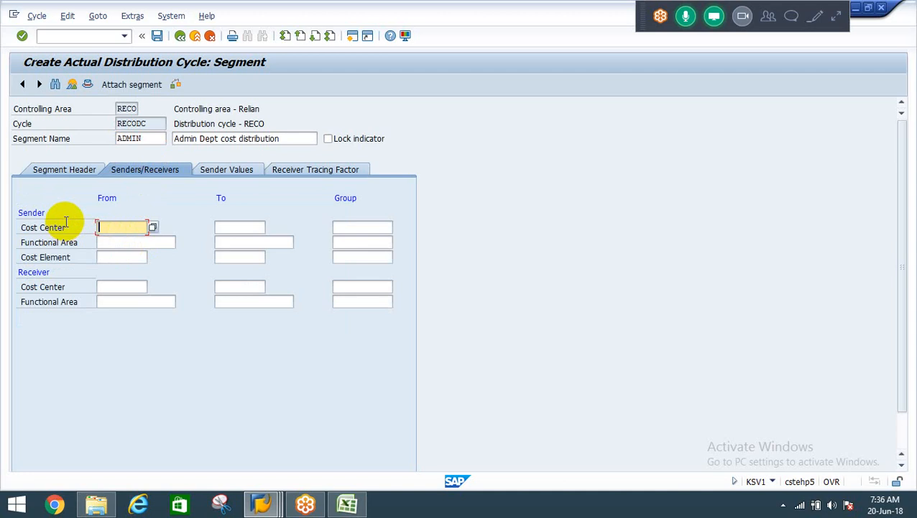
{"action": "left_click", "coordinate": [153, 226]}
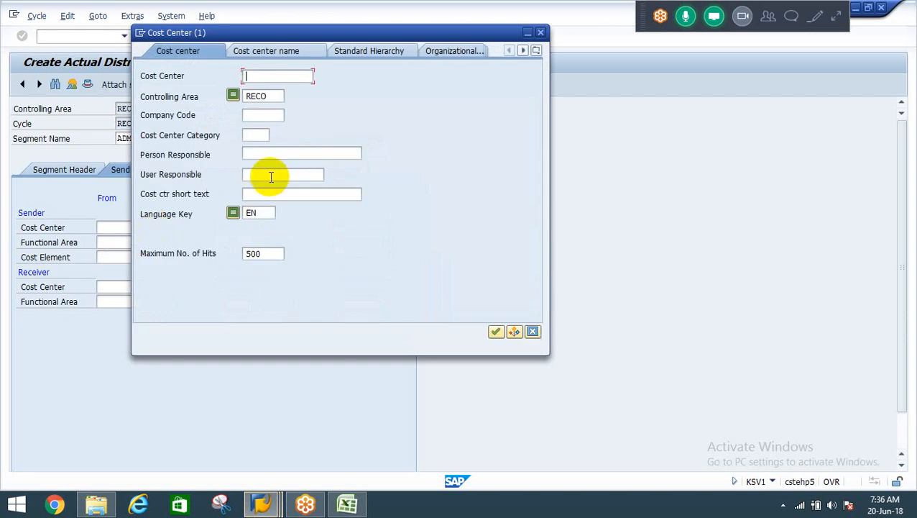
{"action": "key", "text": "Return"}
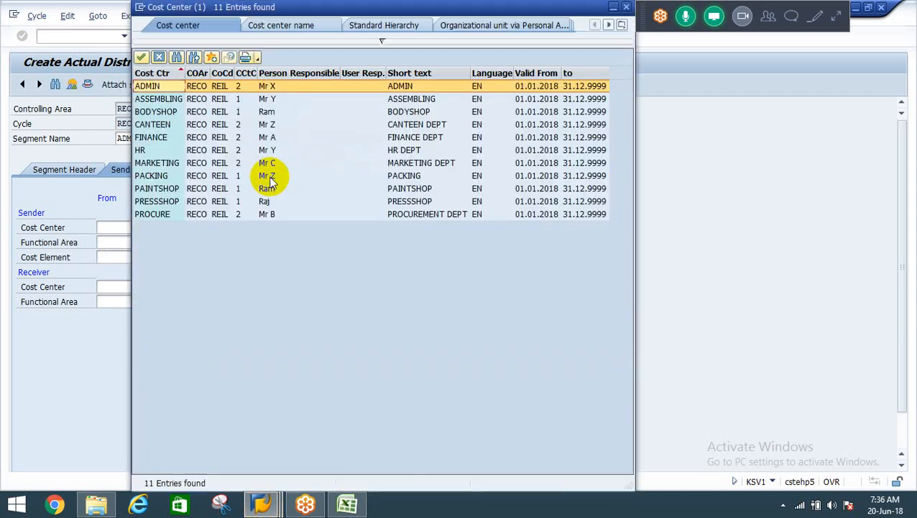
{"action": "left_click", "coordinate": [230, 88]}
{"action": "double_click", "coordinate": [231, 87]}
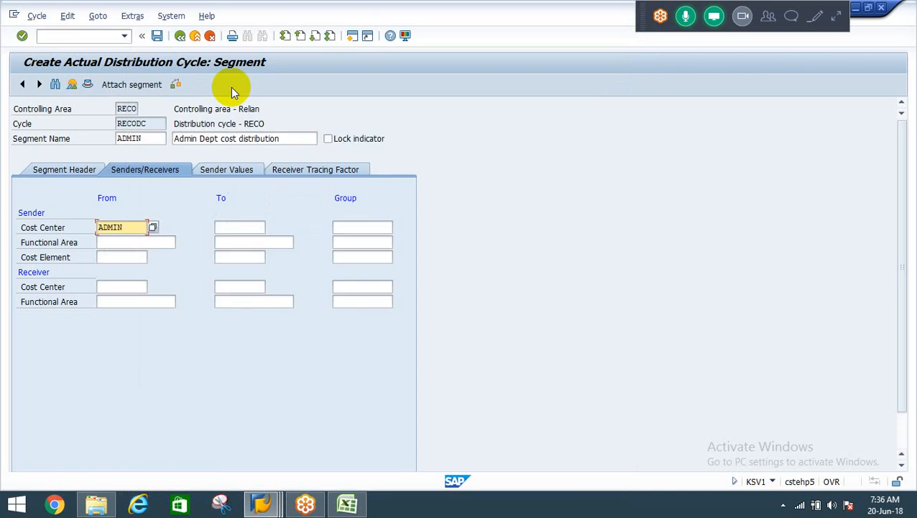
Set the sender cost element range from 400000 to 499999.
{"action": "left_click", "coordinate": [119, 256]}
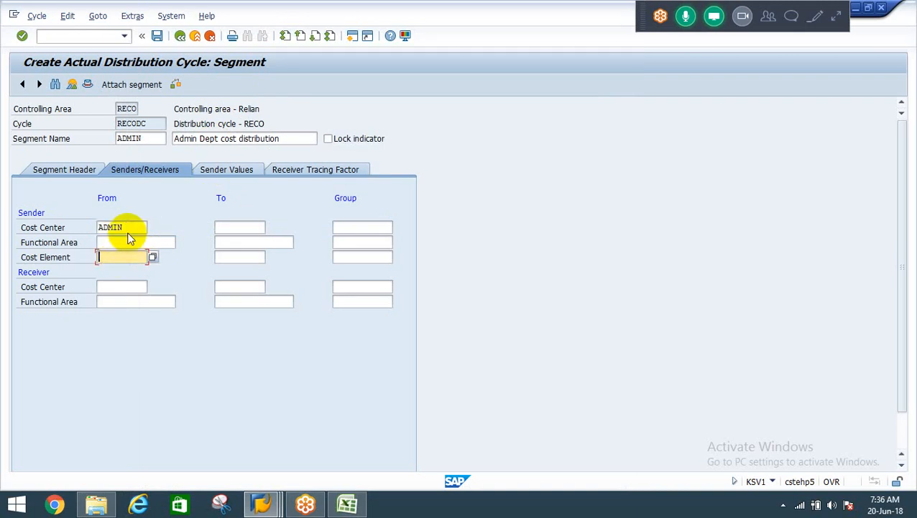
{"action": "left_click", "coordinate": [123, 227]}
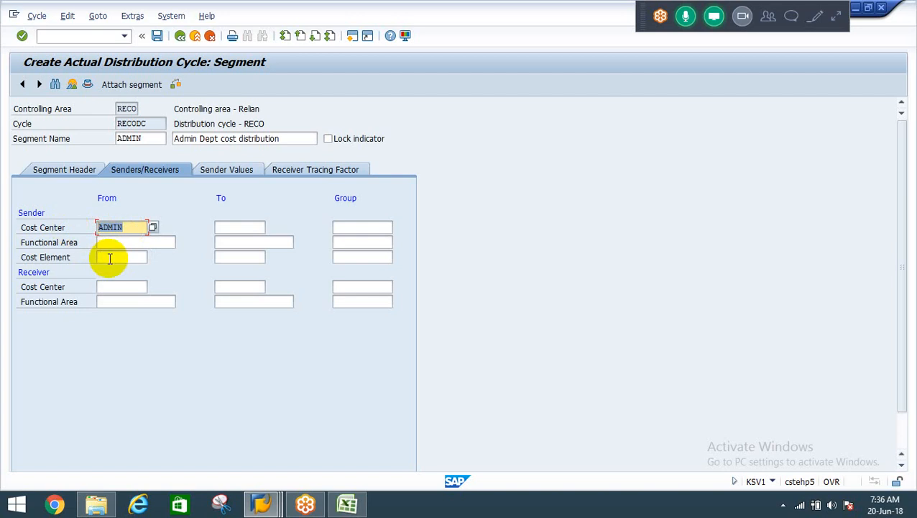
{"action": "left_click", "coordinate": [110, 256]}
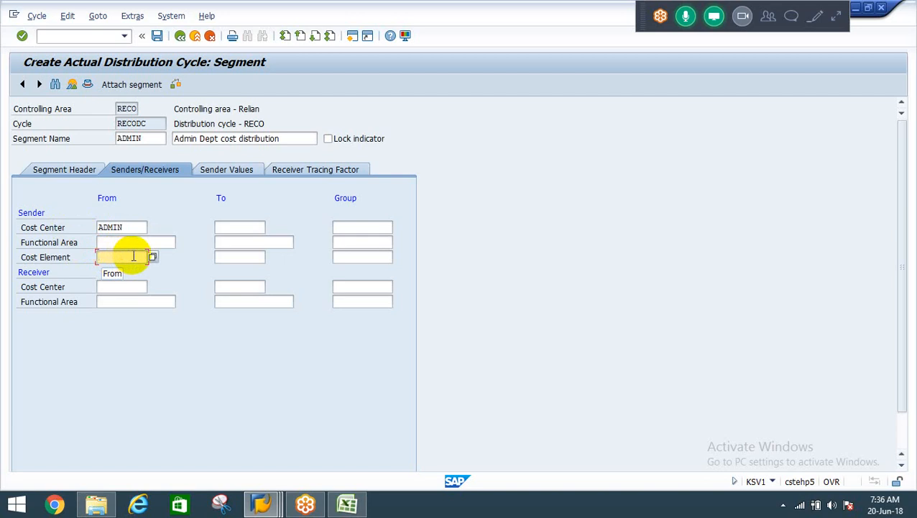
{"action": "left_click", "coordinate": [233, 256]}
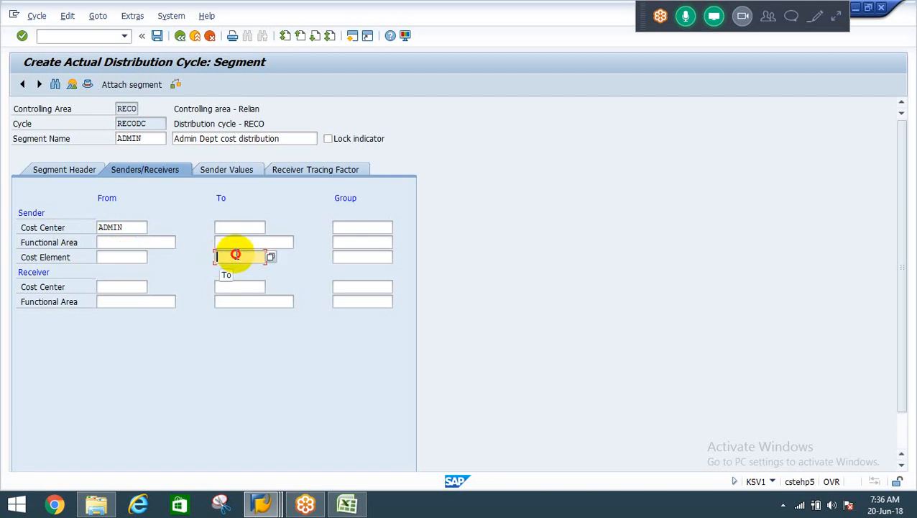
{"action": "left_click", "coordinate": [108, 257]}
{"action": "type", "text": "400000"}
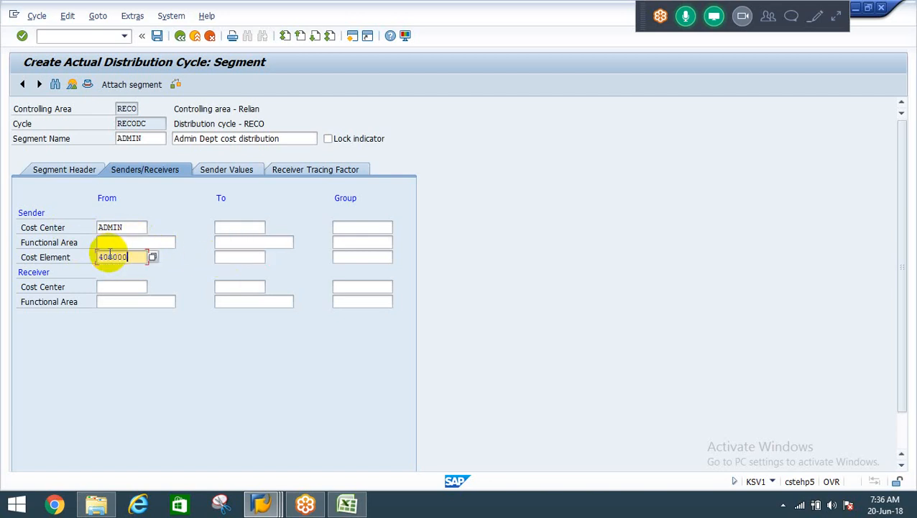
{"action": "key", "text": "Tab"}
{"action": "type", "text": "499999"}
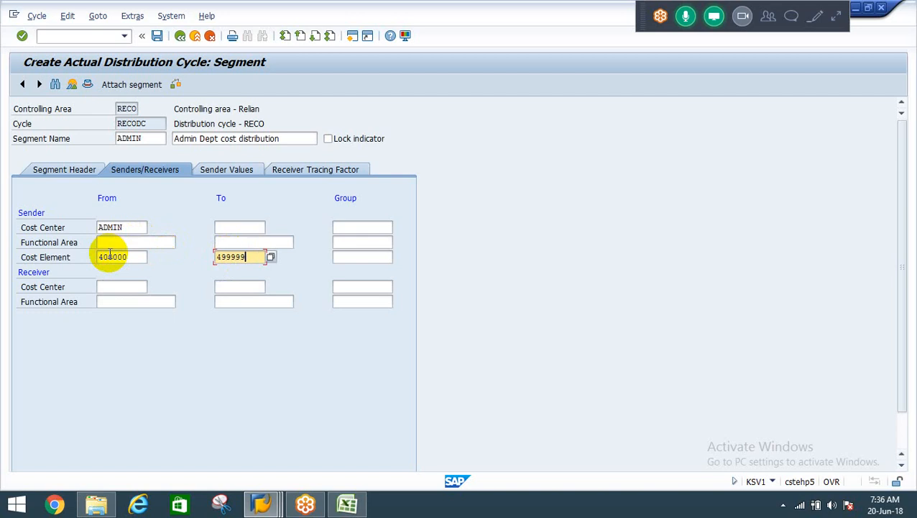
{"action": "key", "text": "Tab"}
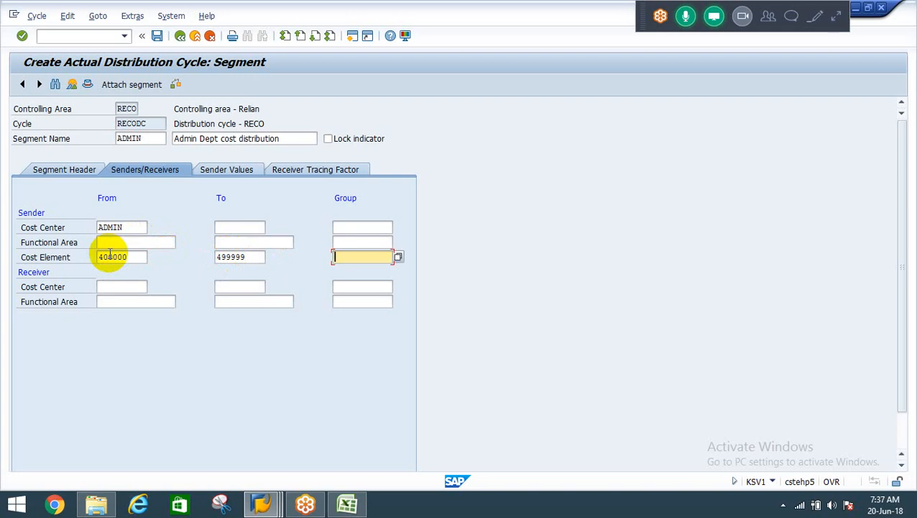
{"action": "key", "text": "shift+Tab"}
{"action": "key", "text": "shift+Tab"}
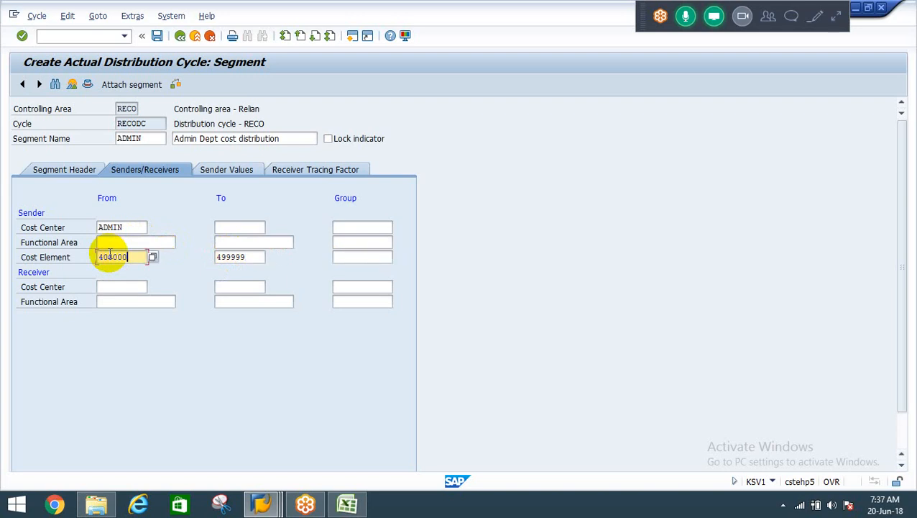
{"action": "left_click", "coordinate": [256, 258]}
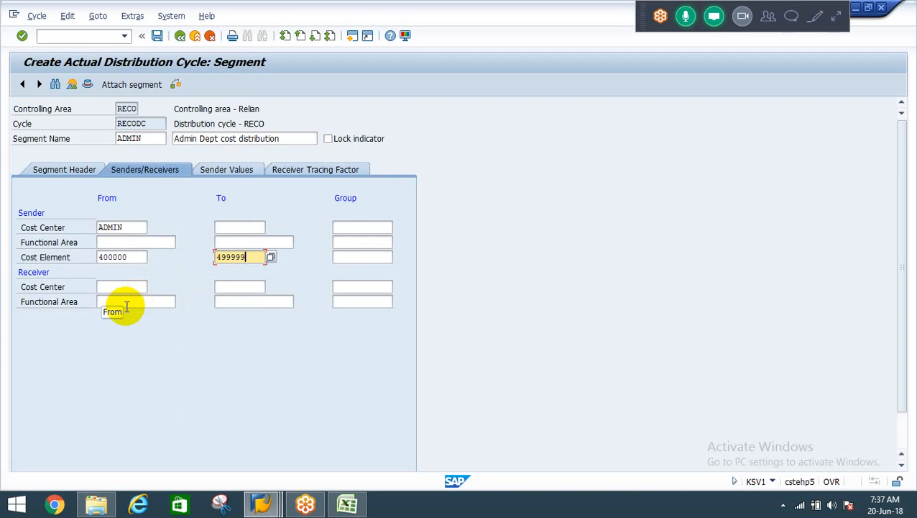
Switch to the Allocation-CO workbook in Excel and enter the headings ADMIN in B18 and Finance in C18.
{"action": "left_click", "coordinate": [348, 506]}
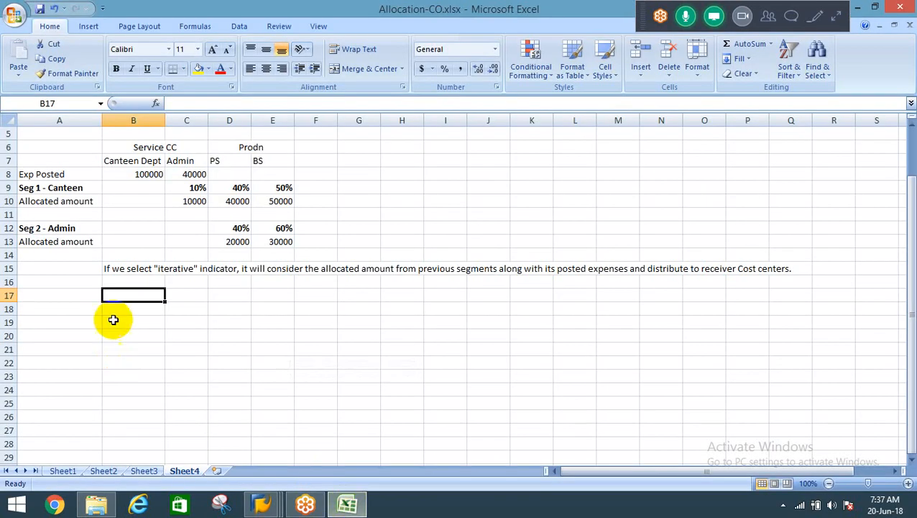
{"action": "key", "text": "alt+Tab"}
{"action": "key", "text": "alt+Tab"}
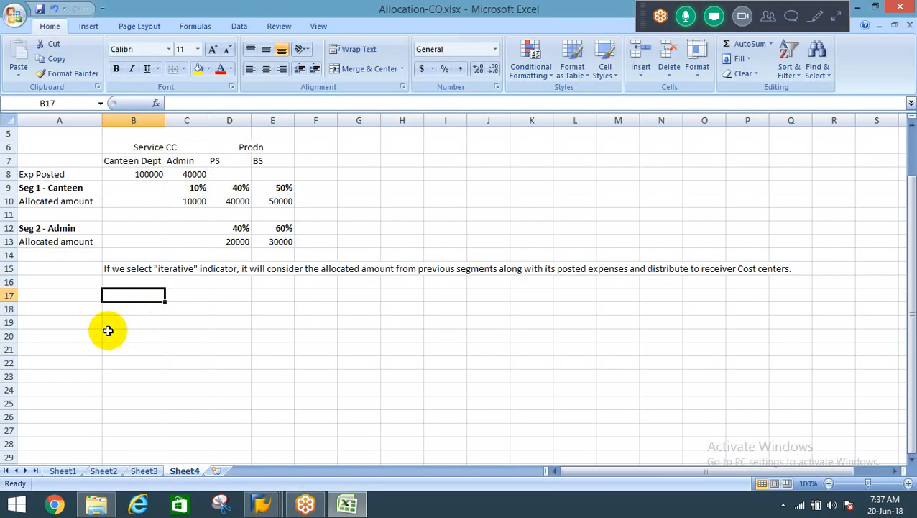
{"action": "left_click", "coordinate": [124, 315]}
{"action": "type", "text": "ADMIN"}
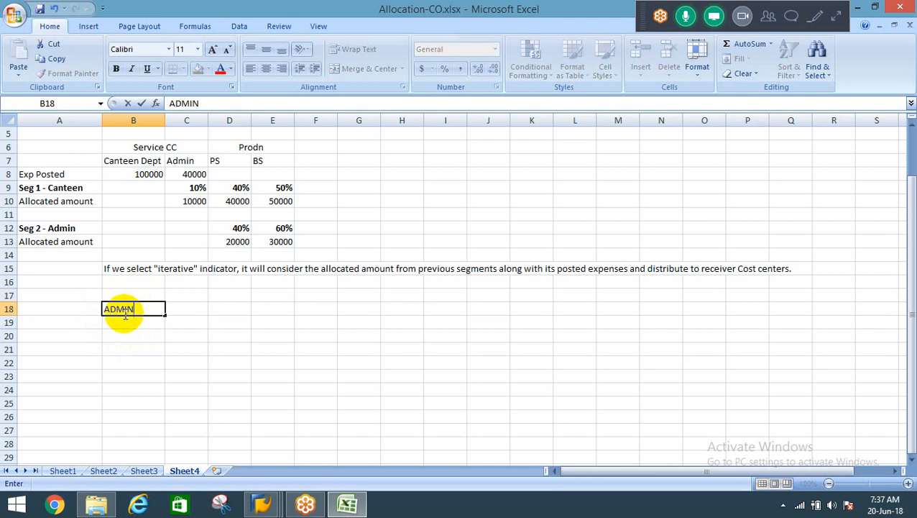
{"action": "key", "text": "Tab"}
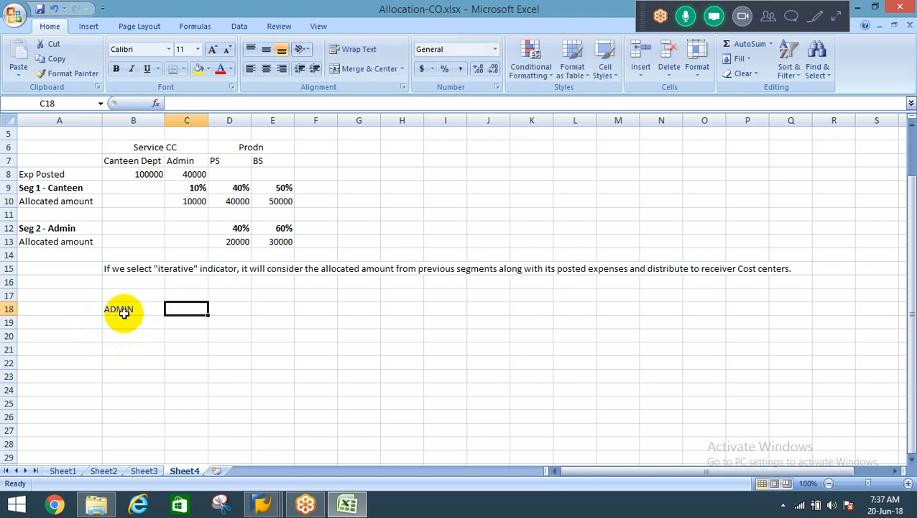
{"action": "type", "text": "F"}
{"action": "key", "text": "BackSpace"}
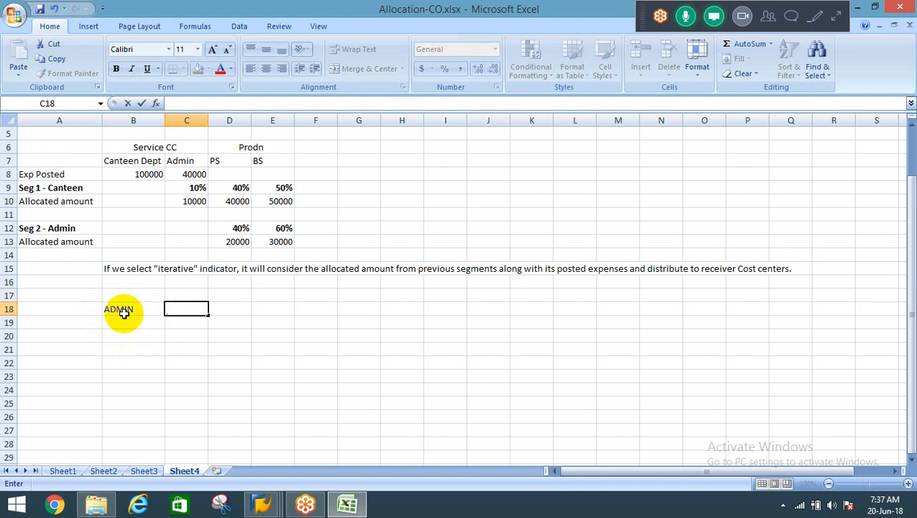
{"action": "type", "text": "Finance"}
{"action": "left_click", "coordinate": [124, 315]}
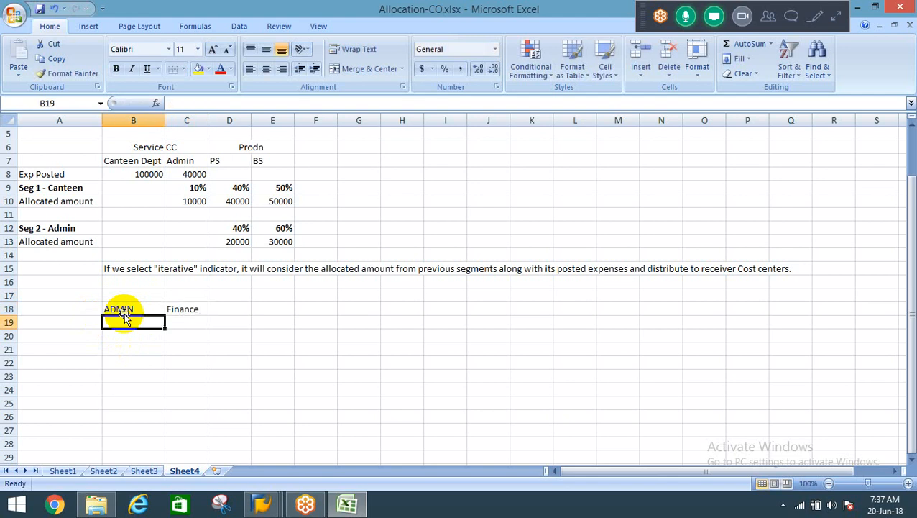
Add the heading "All Prodn" in cell D18 and move to the row below the Finance heading.
{"action": "key", "text": "Tab"}
{"action": "key", "text": "Tab"}
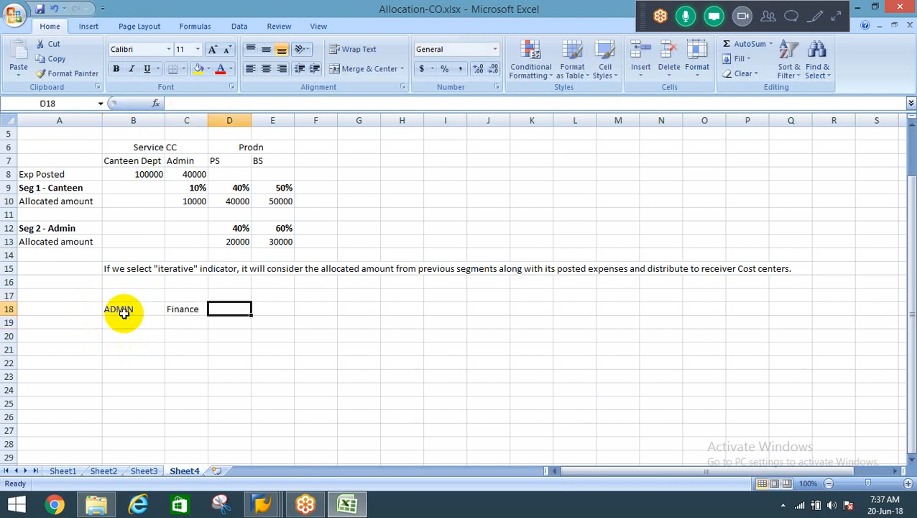
{"action": "type", "text": "PR"}
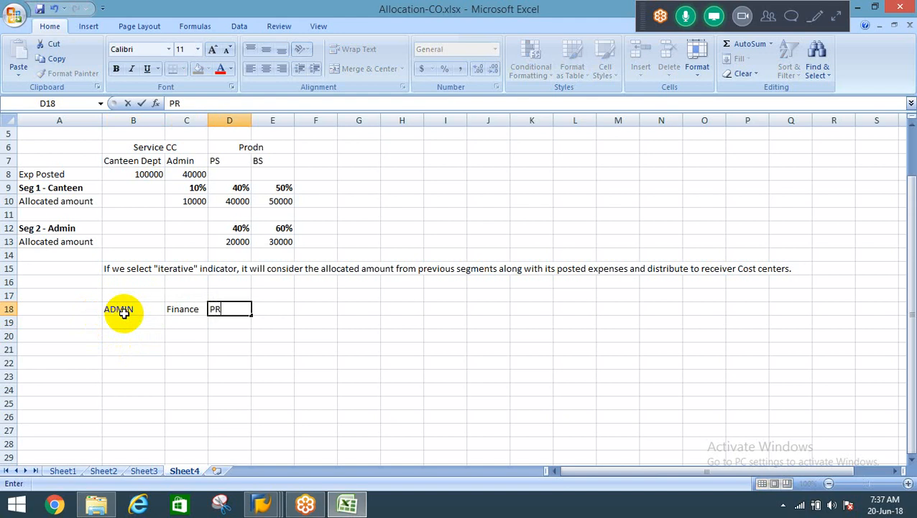
{"action": "key", "text": "Escape"}
{"action": "type", "text": "All Prodn"}
{"action": "key", "text": "Return"}
{"action": "left_click", "coordinate": [125, 318]}
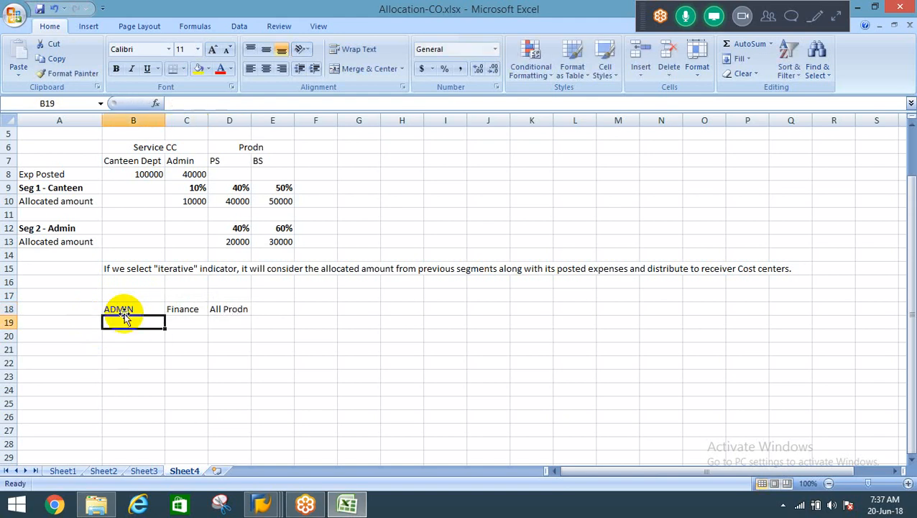
{"action": "key", "text": "Right"}
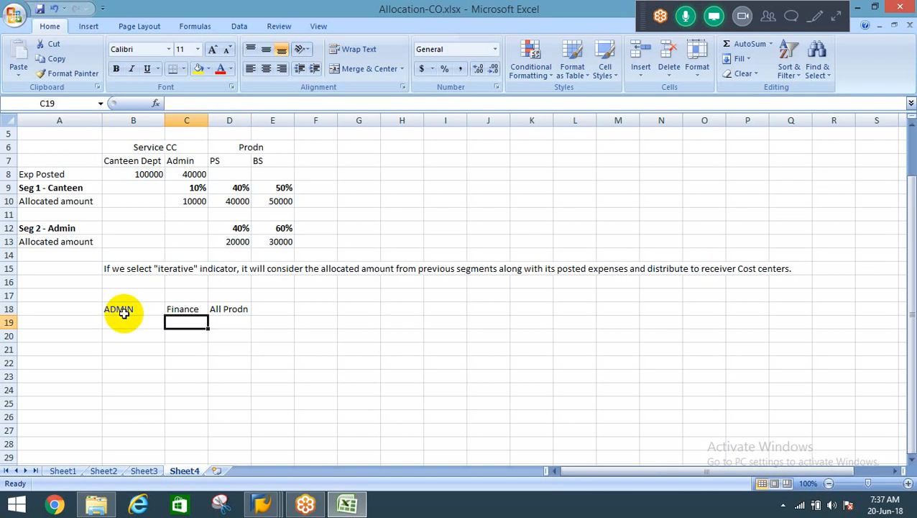
Review the ADMIN sender heading and the Finance and All Prodn receiver headings in row 18 of the worksheet.
{"action": "key", "text": "Right"}
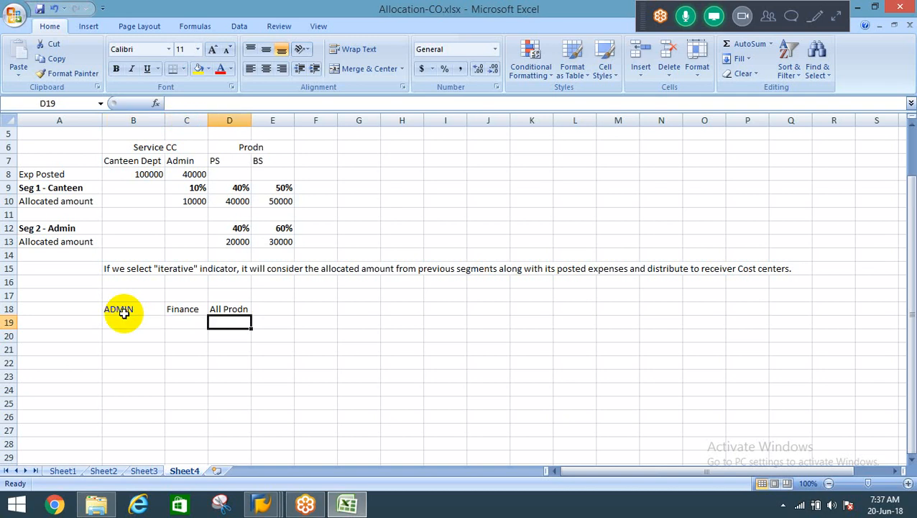
{"action": "key", "text": "Left"}
{"action": "key", "text": "Right"}
{"action": "key", "text": "Left"}
{"action": "key", "text": "Left"}
{"action": "key", "text": "Up"}
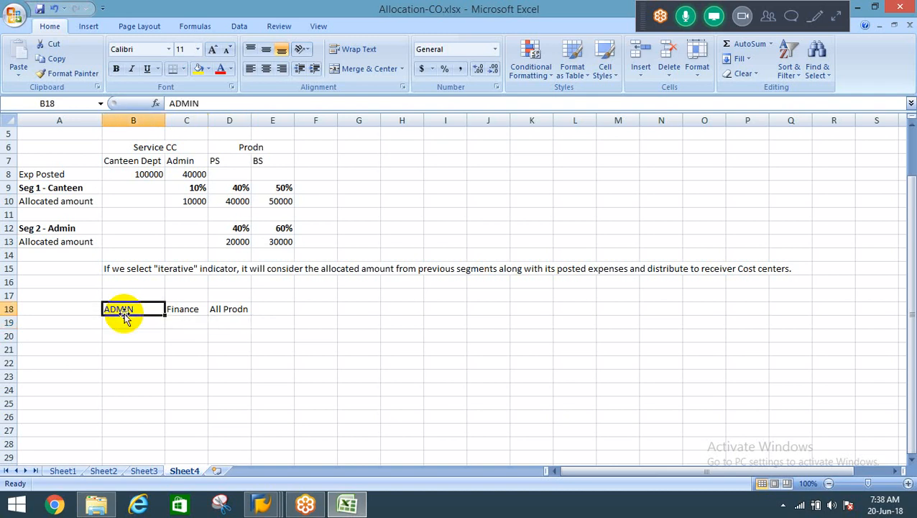
{"action": "key", "text": "Right"}
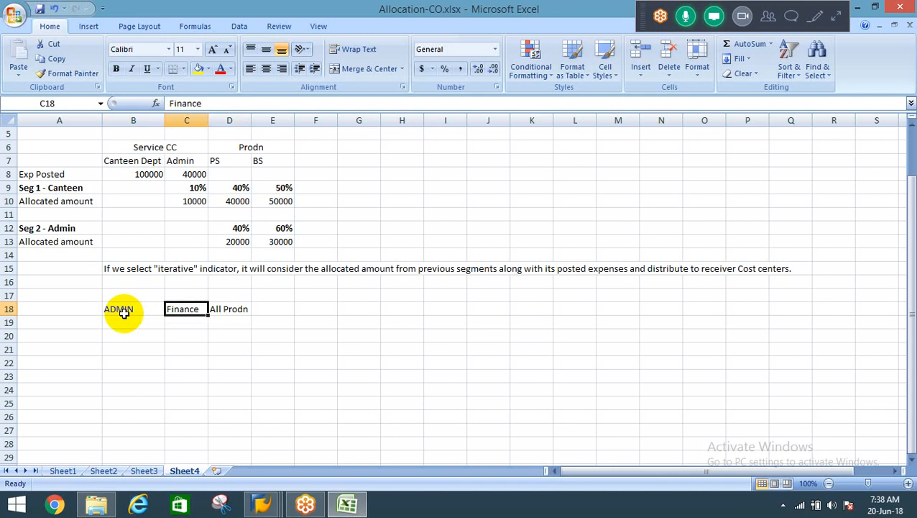
{"action": "key", "text": "shift+Right"}
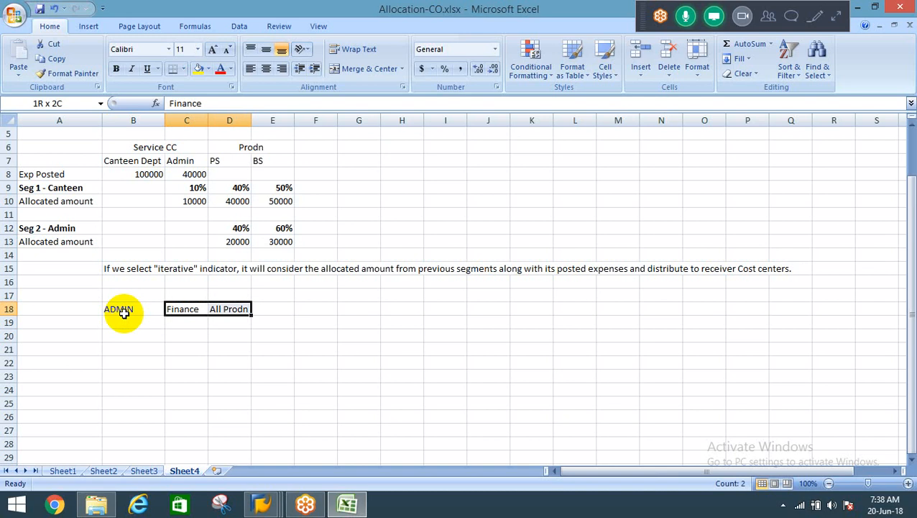
Switch back to the ADMIN segment in SAP and make the receiver cost center group the active entry.
{"action": "key", "text": "alt+Tab"}
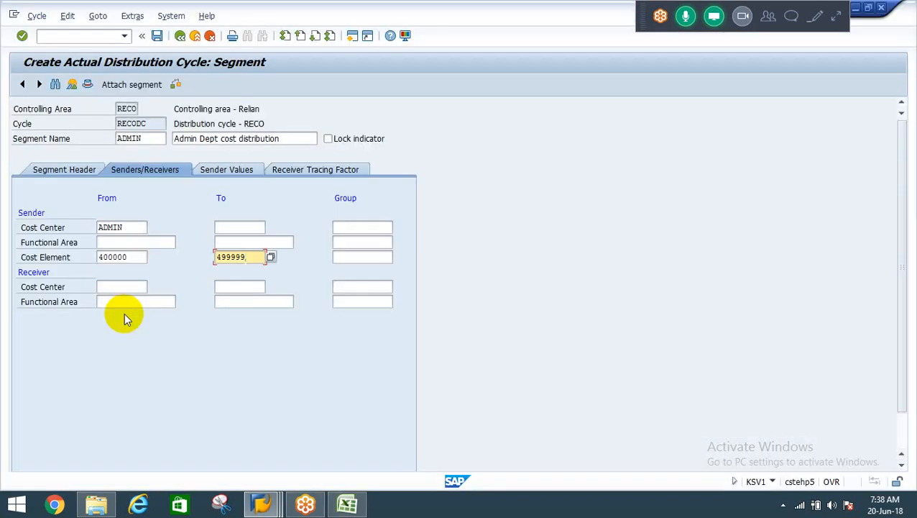
{"action": "left_click", "coordinate": [102, 286]}
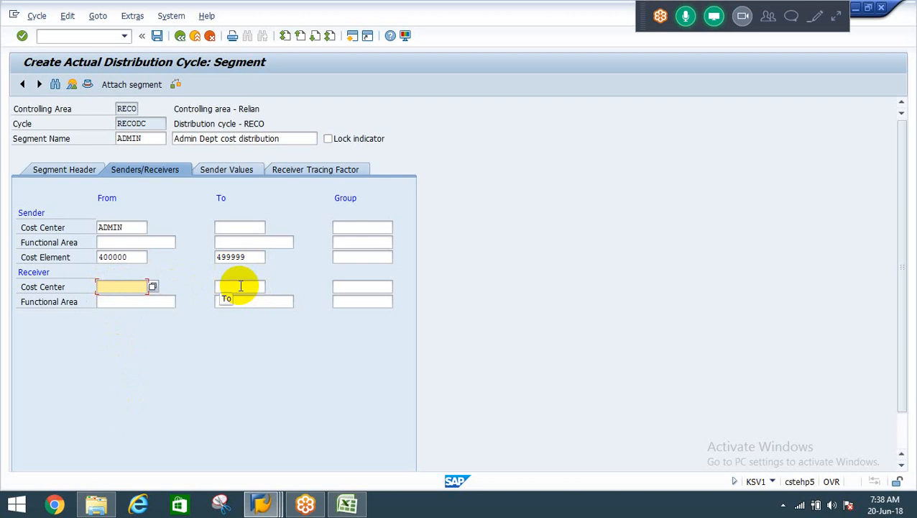
{"action": "left_click", "coordinate": [360, 286]}
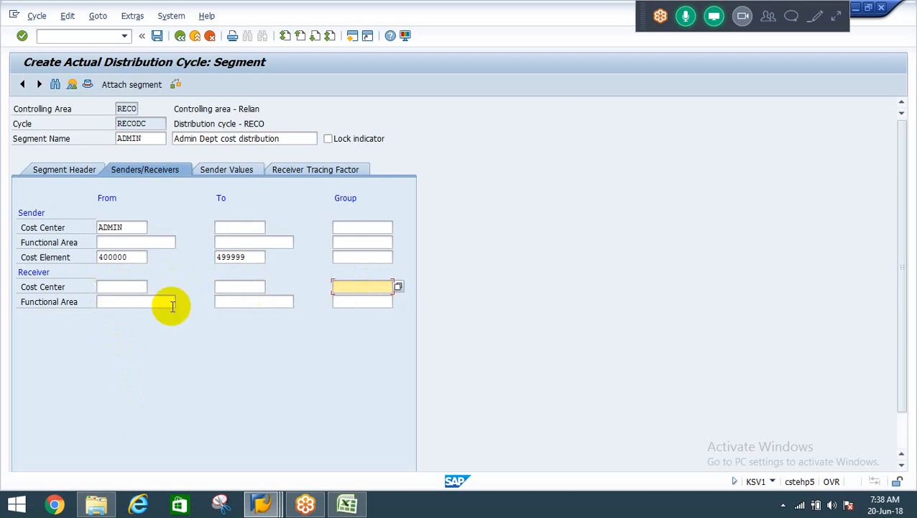
{"action": "left_click", "coordinate": [122, 289]}
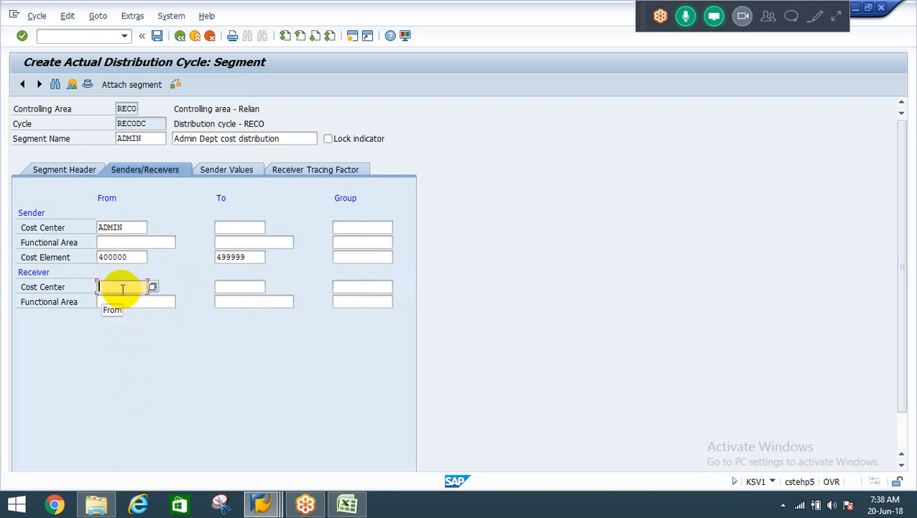
{"action": "left_click", "coordinate": [360, 286]}
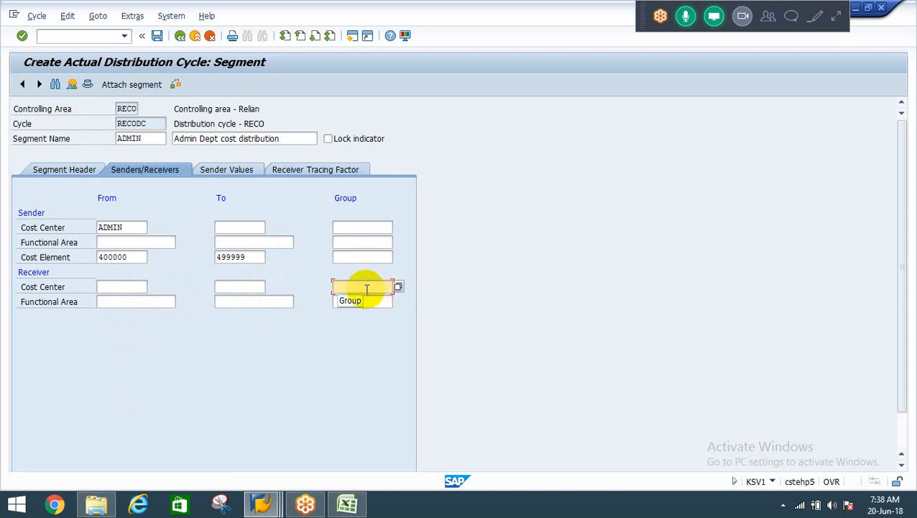
{"action": "left_click", "coordinate": [367, 289]}
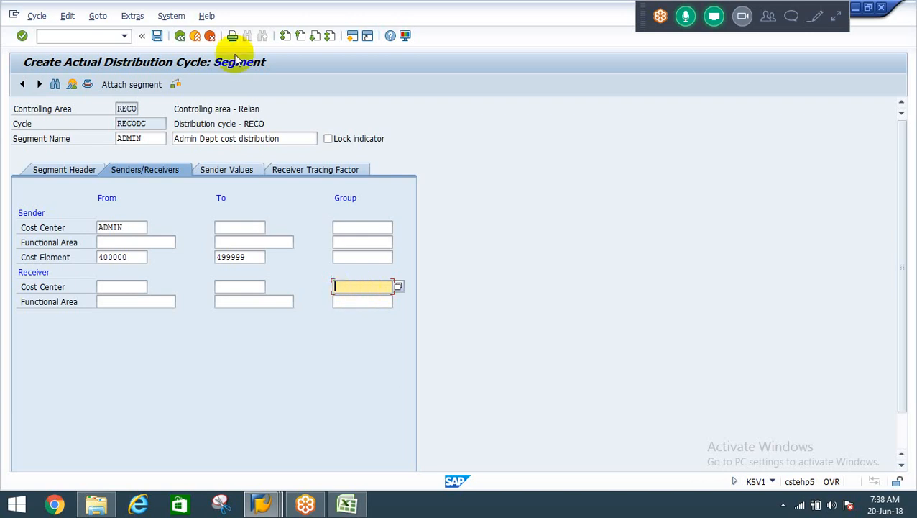
Try to create a cost center group while the receiver group name is still empty.
{"action": "left_click", "coordinate": [129, 17]}
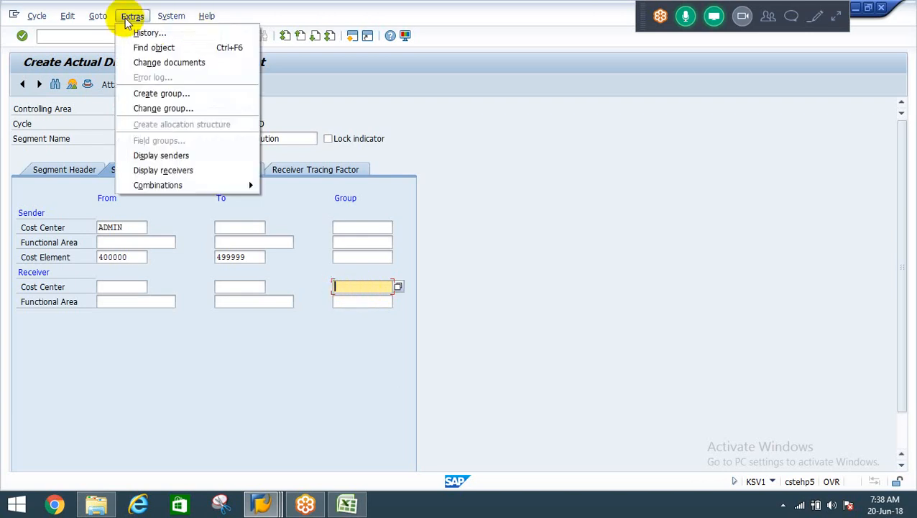
{"action": "left_click", "coordinate": [170, 94]}
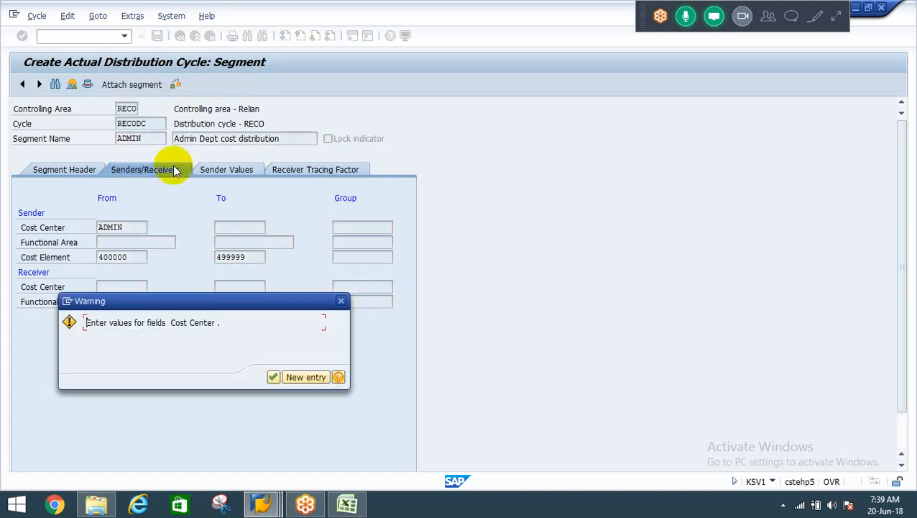
{"action": "left_click", "coordinate": [275, 377]}
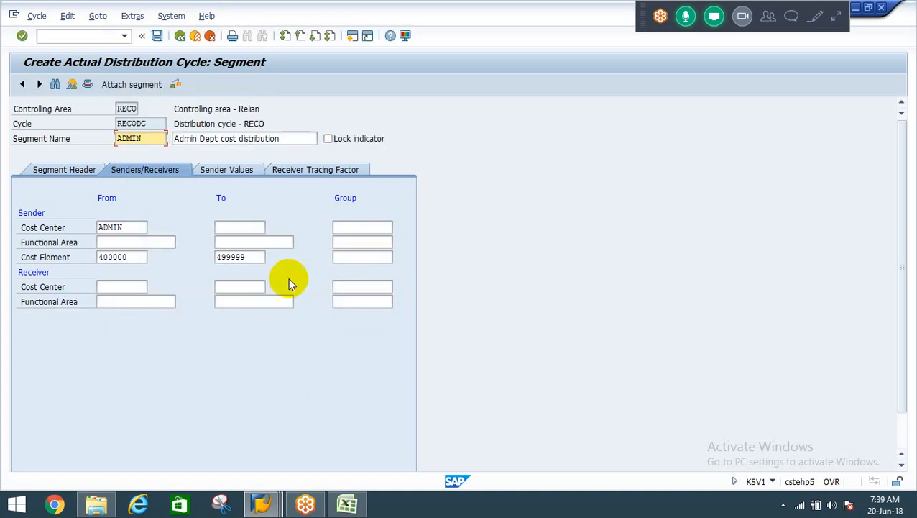
Enter PRDN&FI as the receiver cost center group and try to create that group.
{"action": "left_click", "coordinate": [354, 289]}
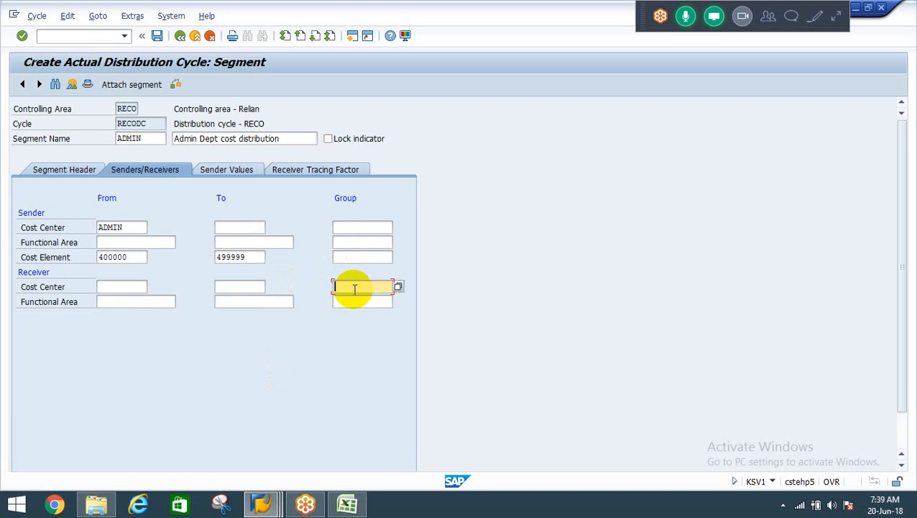
{"action": "type", "text": "PRDN"}
{"action": "type", "text": "-FI"}
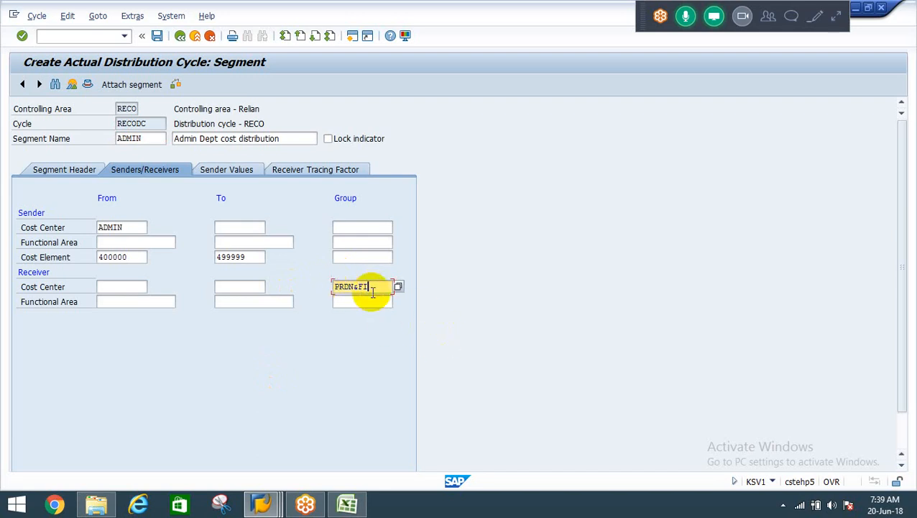
{"action": "left_click", "coordinate": [374, 286]}
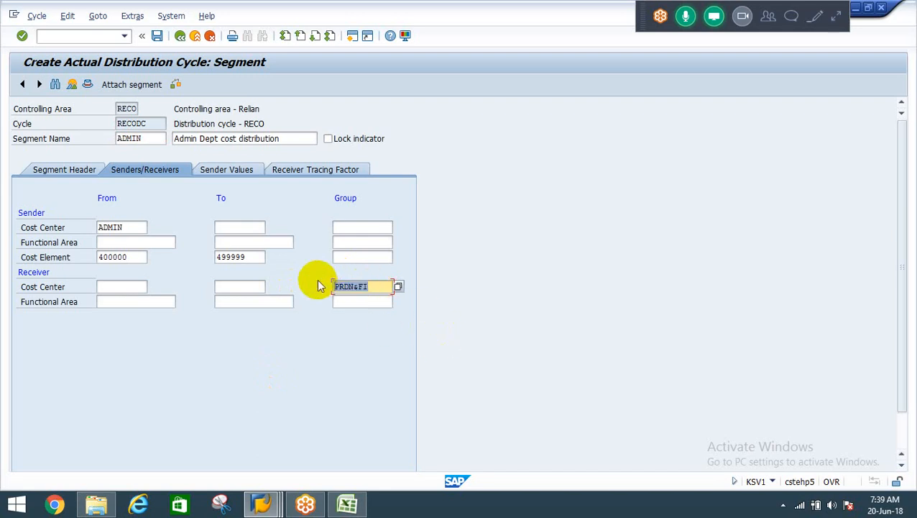
{"action": "left_click_drag", "start_coordinate": [334, 286], "coordinate": [373, 286]}
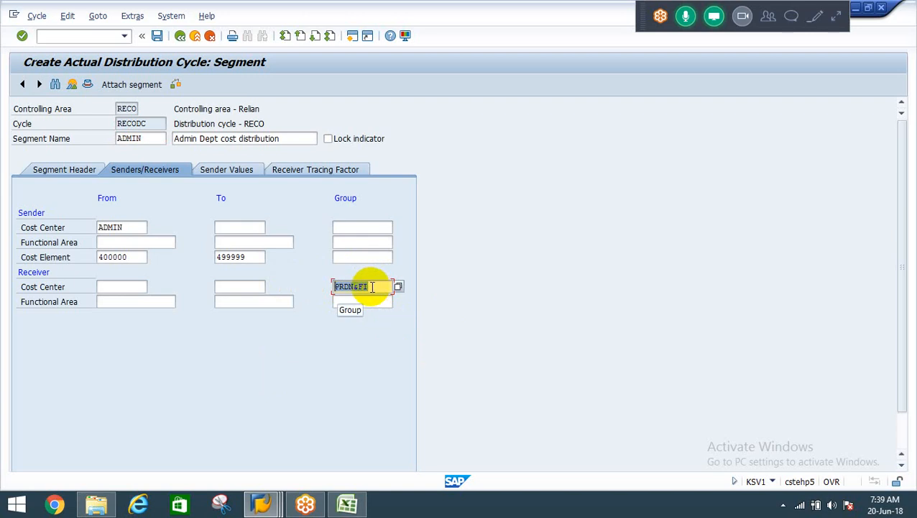
{"action": "left_click", "coordinate": [372, 286]}
{"action": "left_click", "coordinate": [371, 286]}
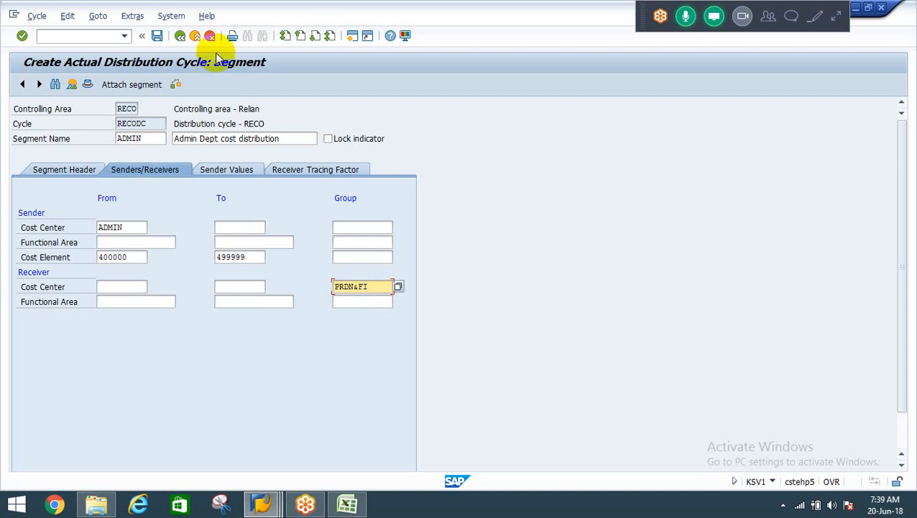
{"action": "left_click", "coordinate": [132, 17]}
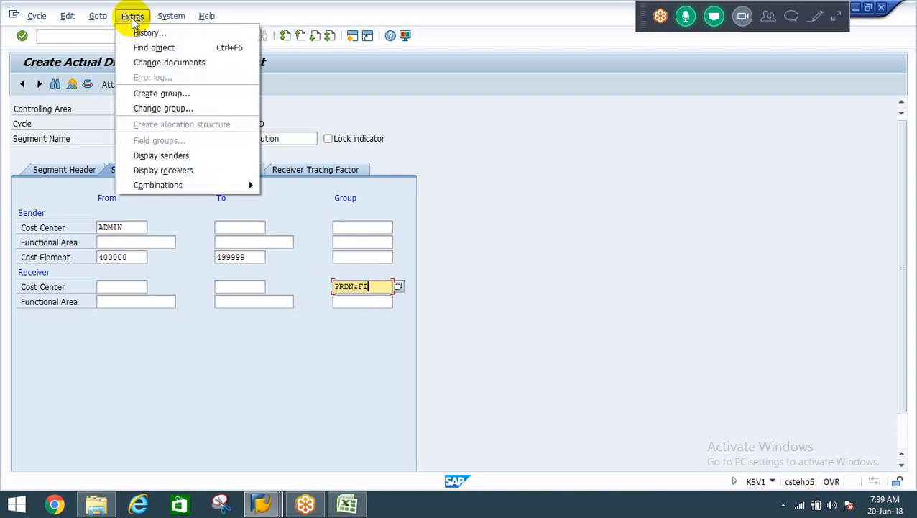
{"action": "left_click", "coordinate": [148, 93]}
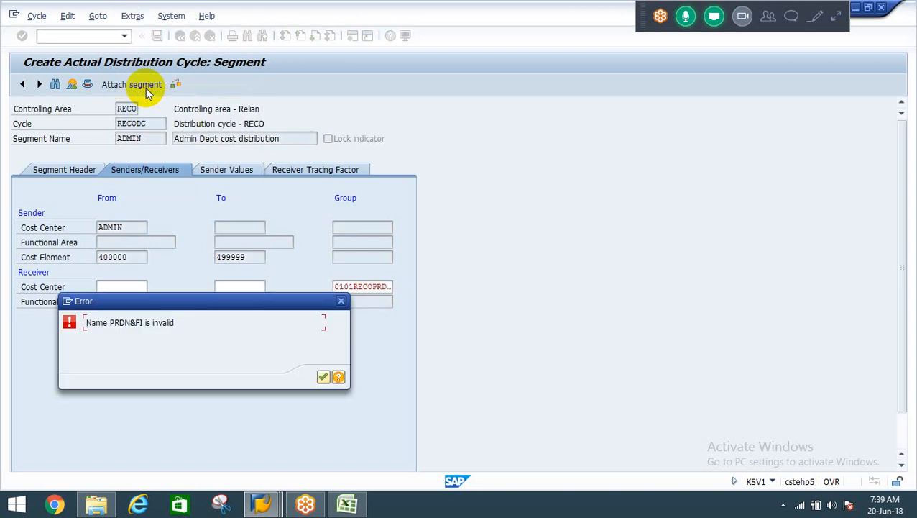
{"action": "left_click", "coordinate": [323, 376]}
Replace the receiver cost center group name with PRDNANDFI.
{"action": "left_click", "coordinate": [363, 286]}
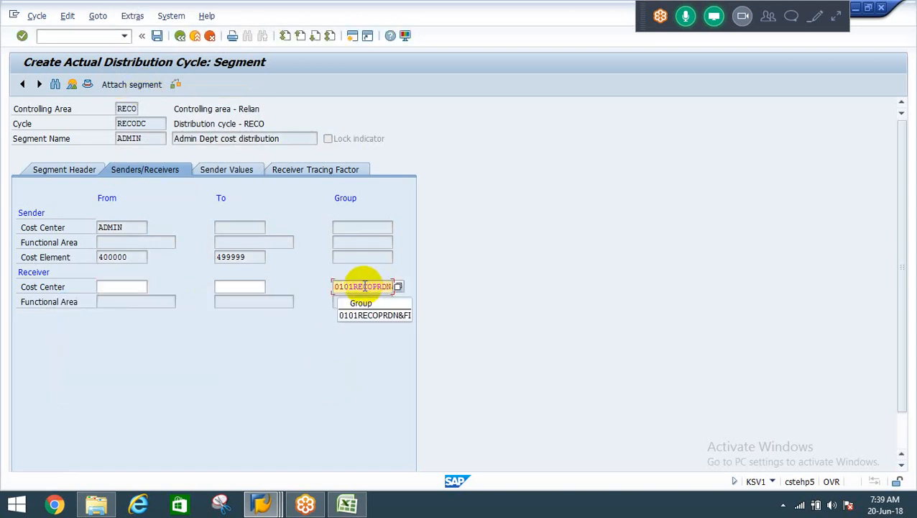
{"action": "left_click", "coordinate": [365, 286]}
{"action": "double_click", "coordinate": [365, 286]}
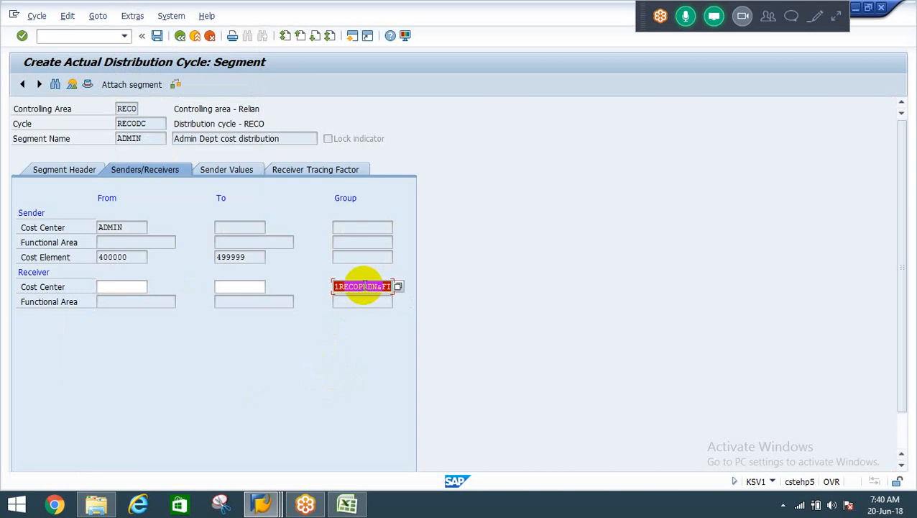
{"action": "key", "text": "BackSpace"}
{"action": "type", "text": "PRDN&FI"}
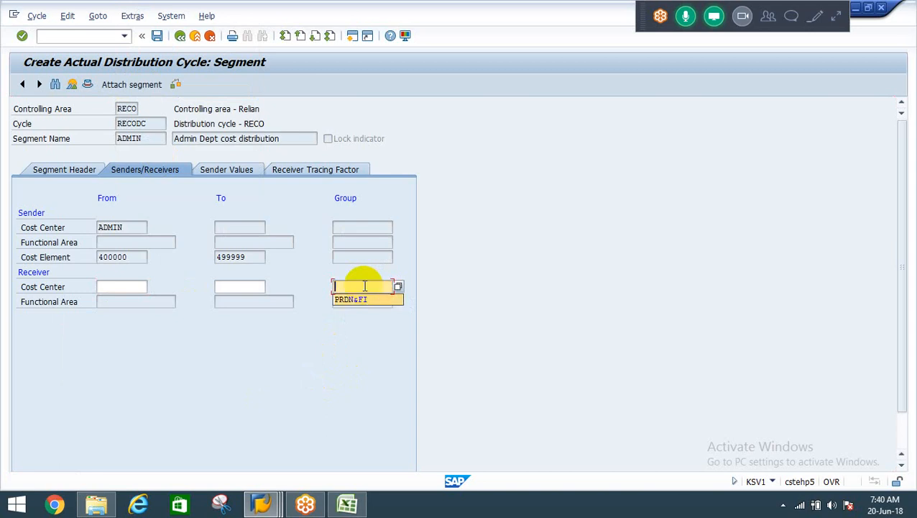
{"action": "key", "text": "Left"}
{"action": "key", "text": "Left"}
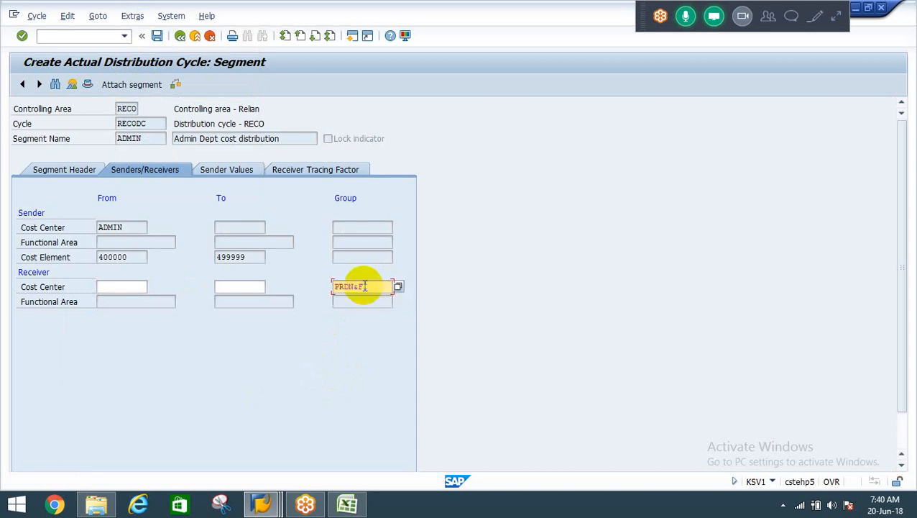
{"action": "key", "text": "BackSpace"}
{"action": "type", "text": "andFI"}
{"action": "key", "text": "Return"}
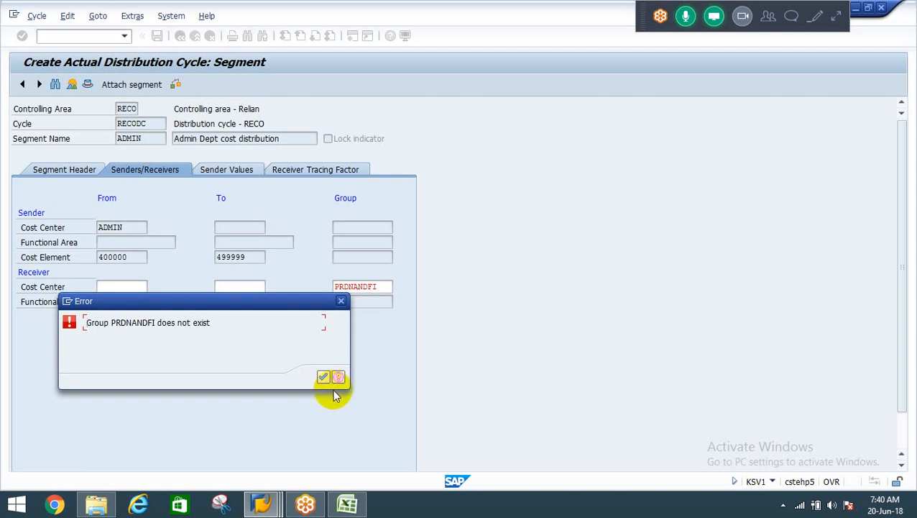
{"action": "left_click", "coordinate": [323, 377]}
Create the cost center group PRDNANDFI from the segment and describe it as "Production cost centers and Finance".
{"action": "left_click", "coordinate": [382, 287]}
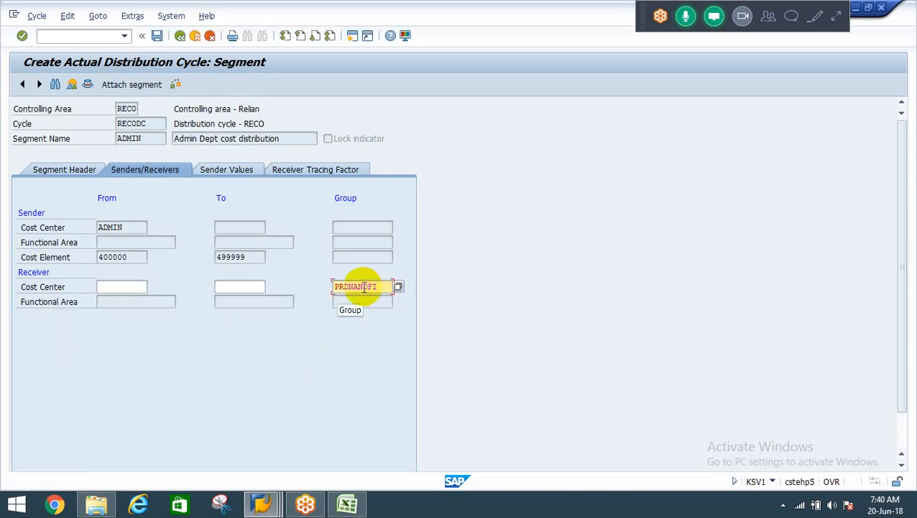
{"action": "left_click", "coordinate": [131, 15]}
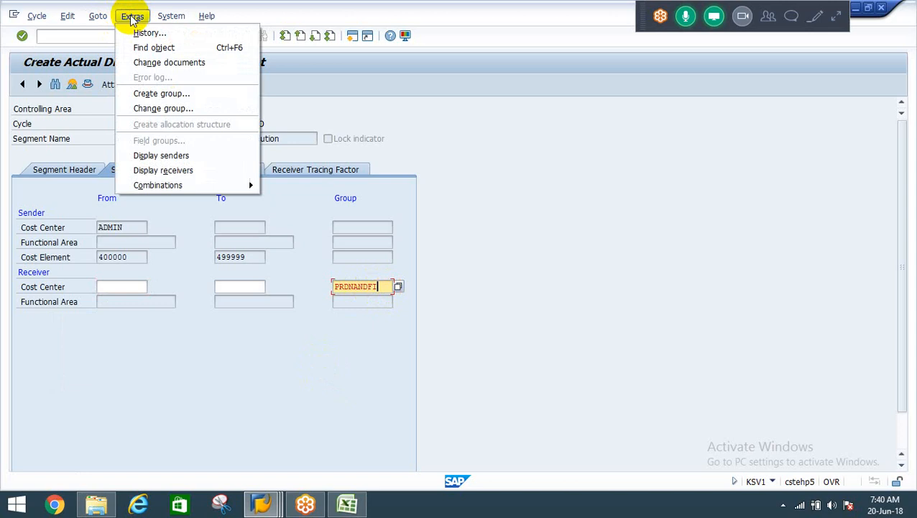
{"action": "left_click", "coordinate": [154, 93]}
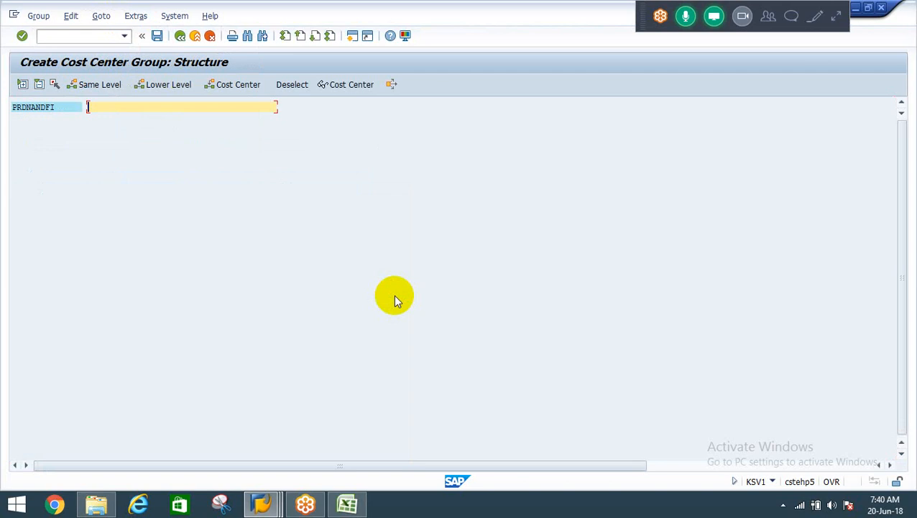
{"action": "type", "text": "Production cost centers"}
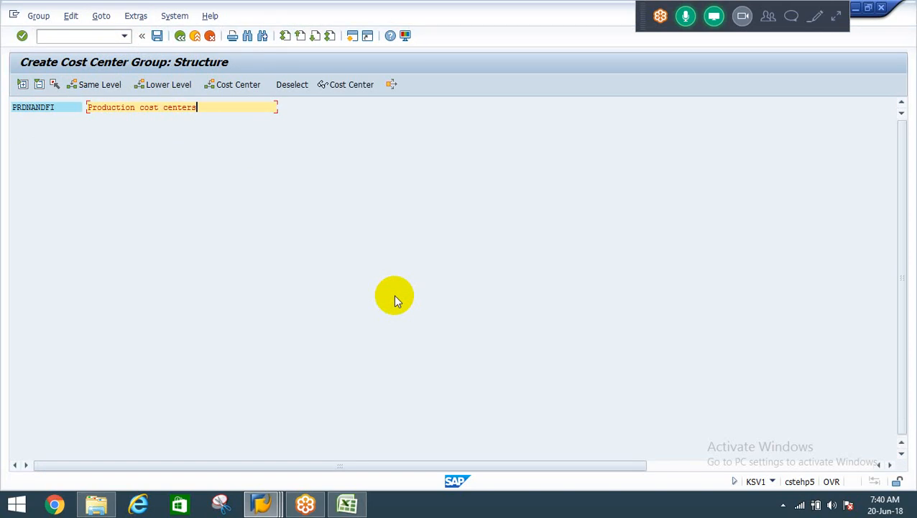
{"action": "type", "text": " and Finance"}
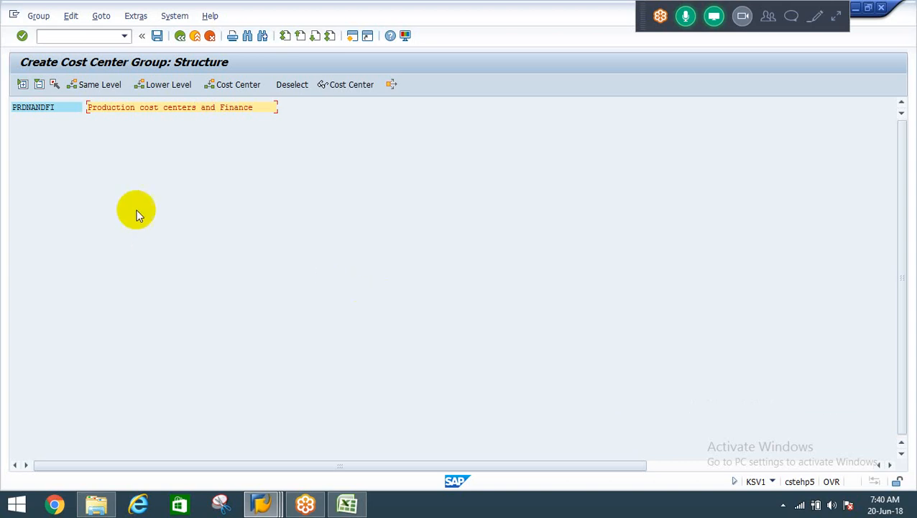
{"action": "left_click", "coordinate": [43, 111]}
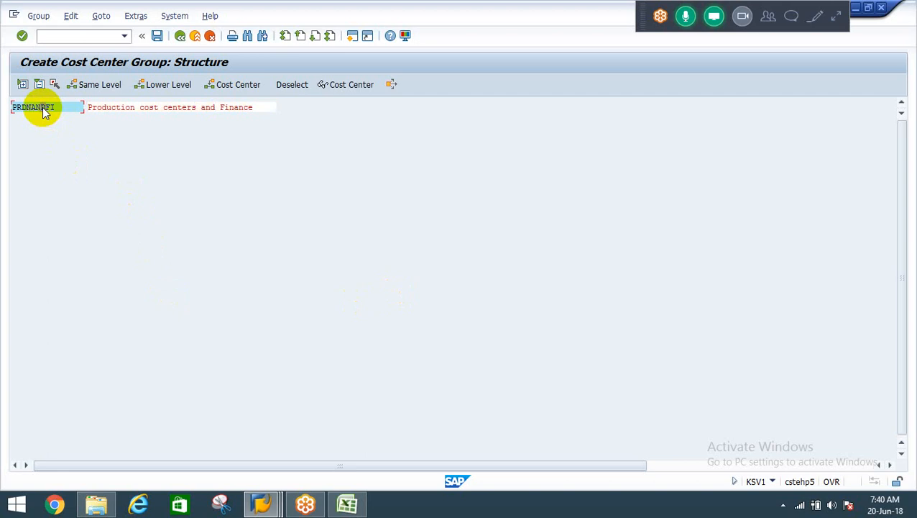
{"action": "left_click", "coordinate": [96, 106]}
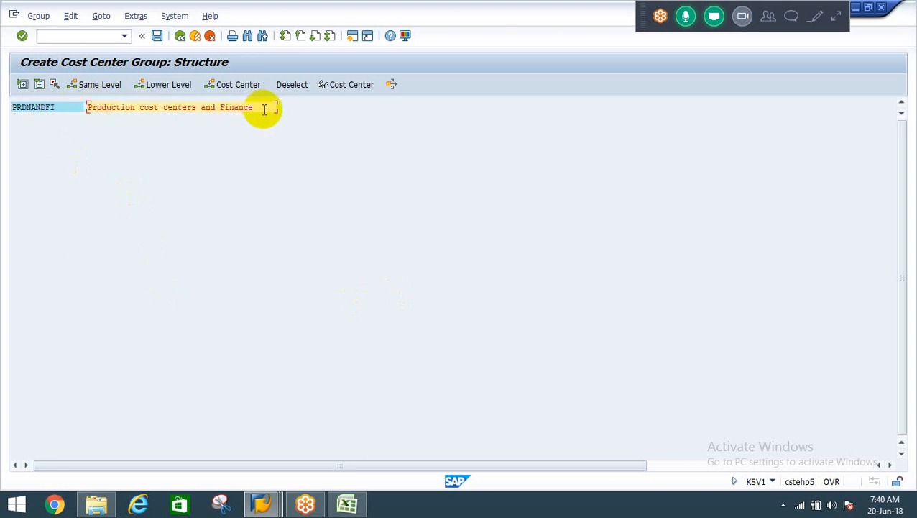
Insert cost center rows in group PRDNANDFI and assign FINANCE in the first row from the value list.
{"action": "left_click", "coordinate": [226, 87]}
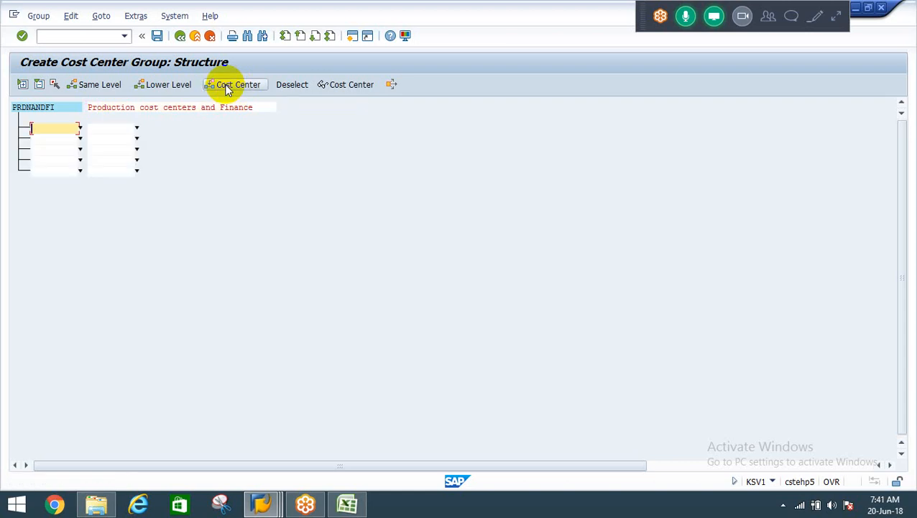
{"action": "left_click", "coordinate": [80, 128]}
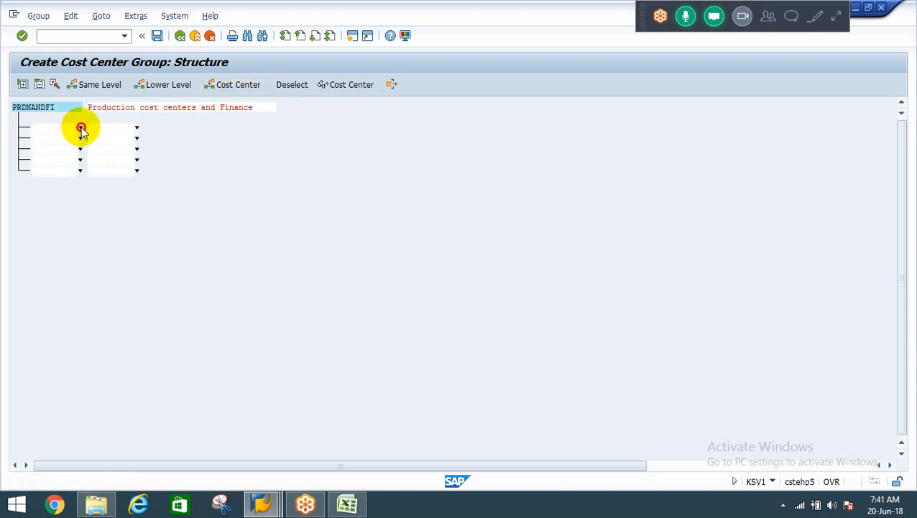
{"action": "key", "text": "Return"}
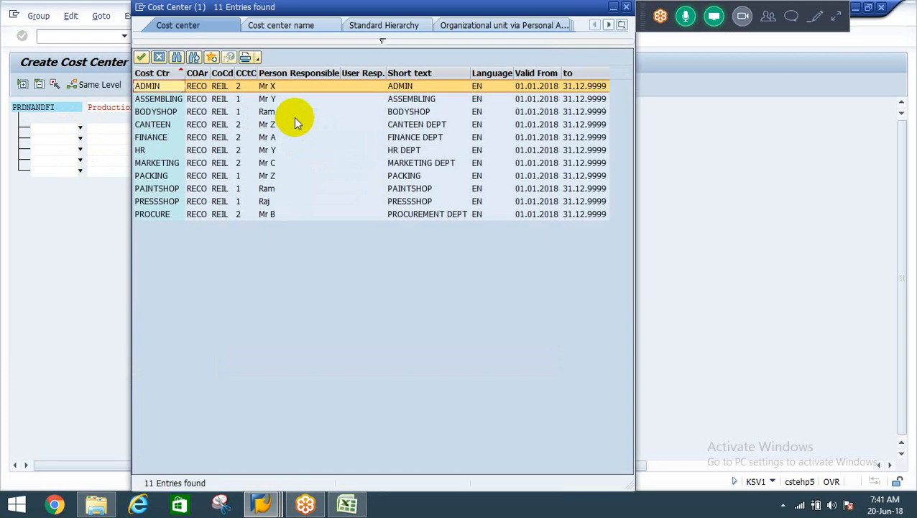
{"action": "key", "text": "Down"}
{"action": "key", "text": "Down"}
{"action": "key", "text": "Up"}
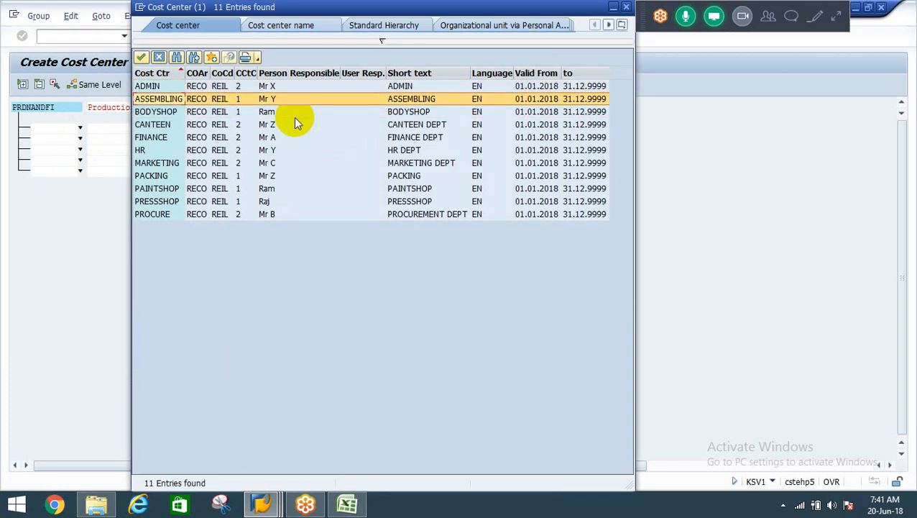
{"action": "key", "text": "Down"}
{"action": "key", "text": "Down"}
{"action": "key", "text": "Down"}
{"action": "key", "text": "Return"}
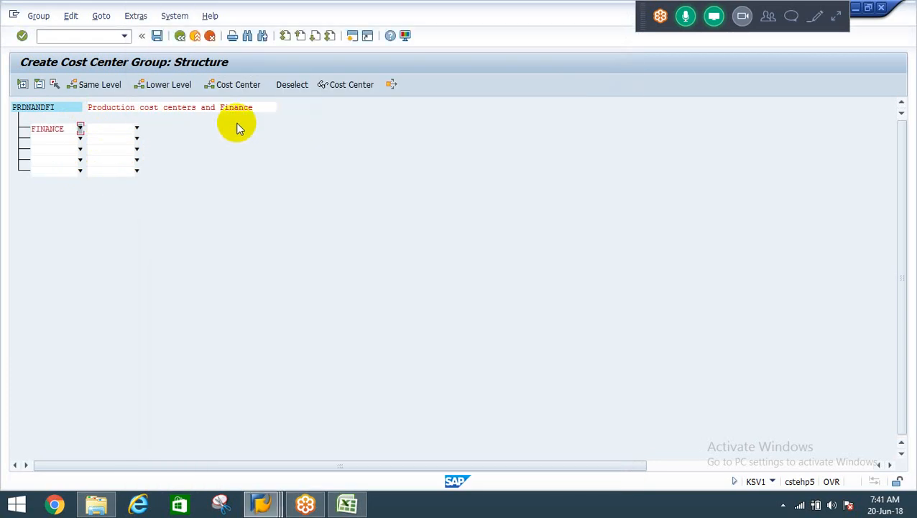
Assign cost center BODYSHOP in the second row of group PRDNANDFI from the value list.
{"action": "left_click", "coordinate": [60, 140]}
{"action": "left_click", "coordinate": [80, 140]}
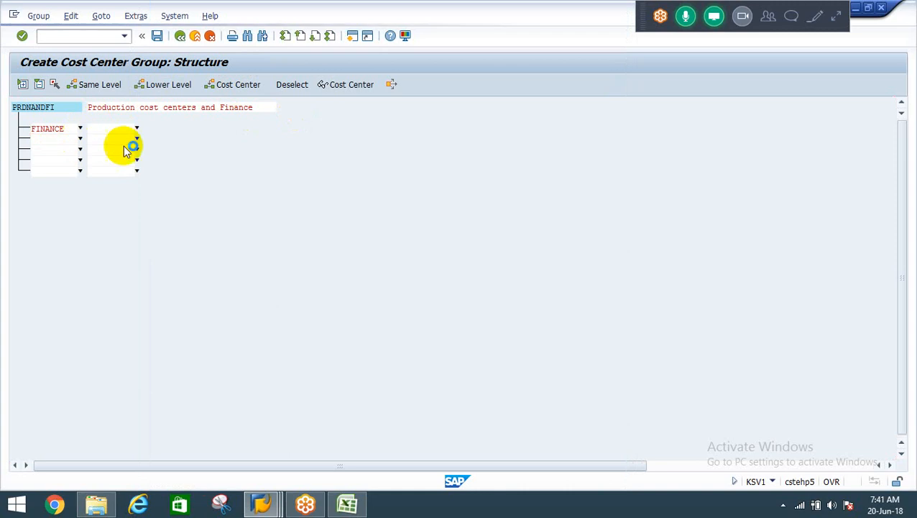
{"action": "key", "text": "Return"}
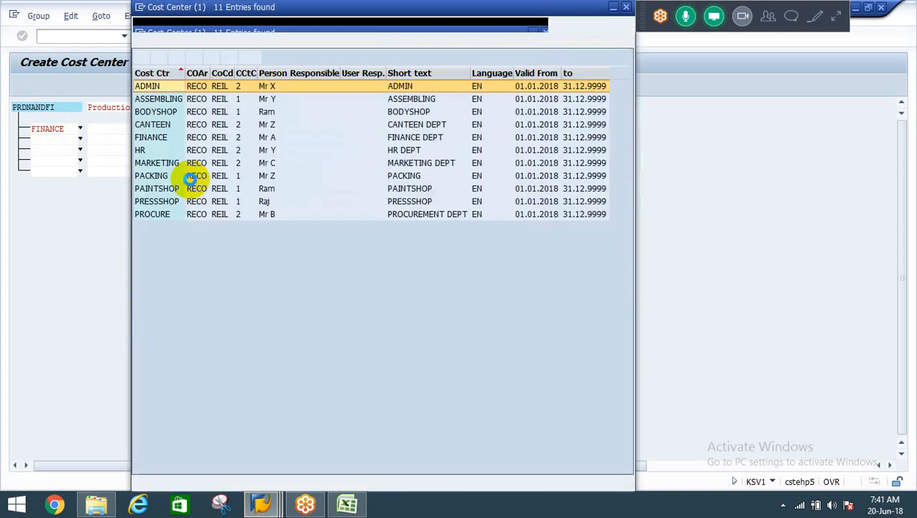
{"action": "scroll", "coordinate": [191, 184], "scroll_direction": "down", "scroll_amount": 1}
{"action": "key", "text": "Up"}
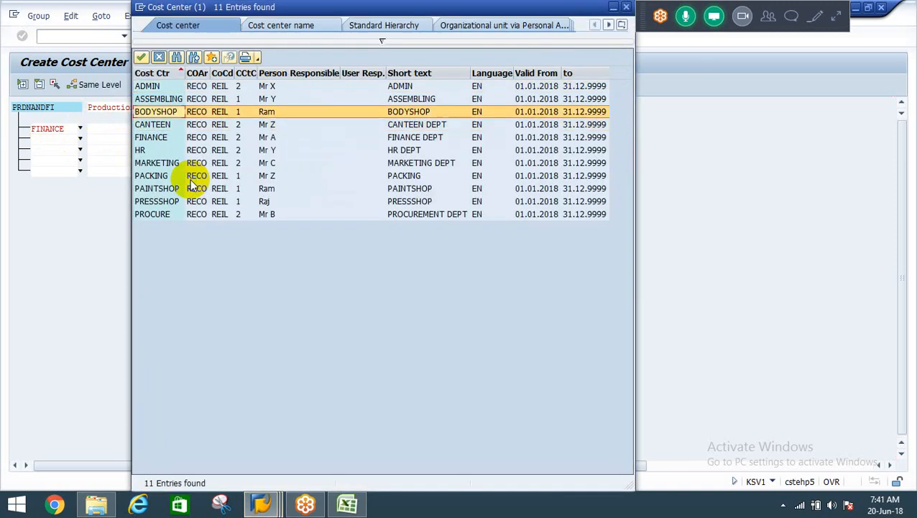
{"action": "key", "text": "Down"}
{"action": "key", "text": "Down"}
{"action": "key", "text": "Down"}
{"action": "key", "text": "Down"}
{"action": "key", "text": "Down"}
{"action": "key", "text": "Down"}
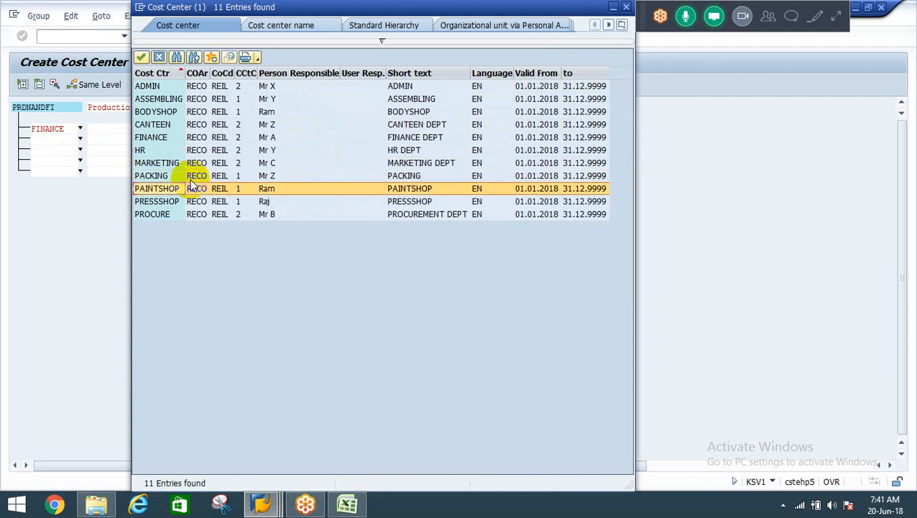
{"action": "key", "text": "Up"}
{"action": "key", "text": "Up"}
{"action": "key", "text": "Up"}
{"action": "key", "text": "Up"}
{"action": "key", "text": "Up"}
{"action": "key", "text": "Up"}
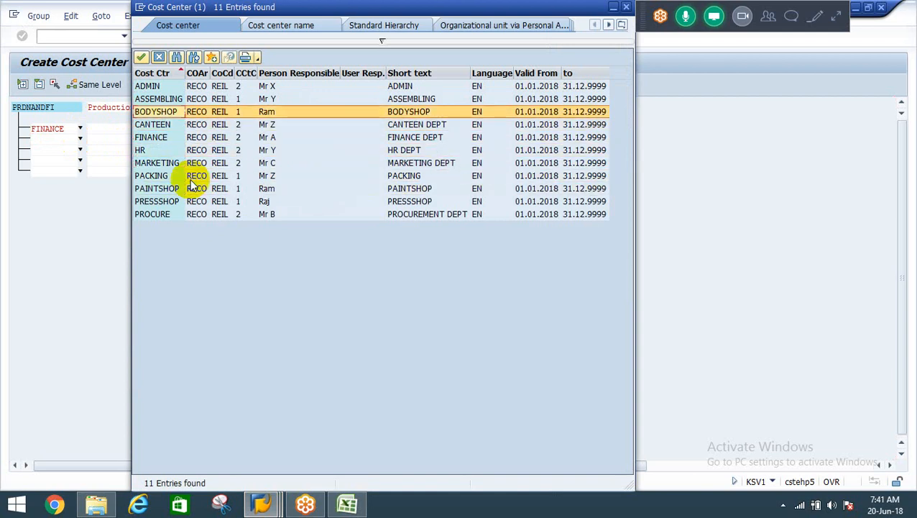
{"action": "key", "text": "Escape"}
Assign cost center ASSEMBLING in the third row of group PRDNANDFI from the value list.
{"action": "key", "text": "Down"}
{"action": "key", "text": "Left"}
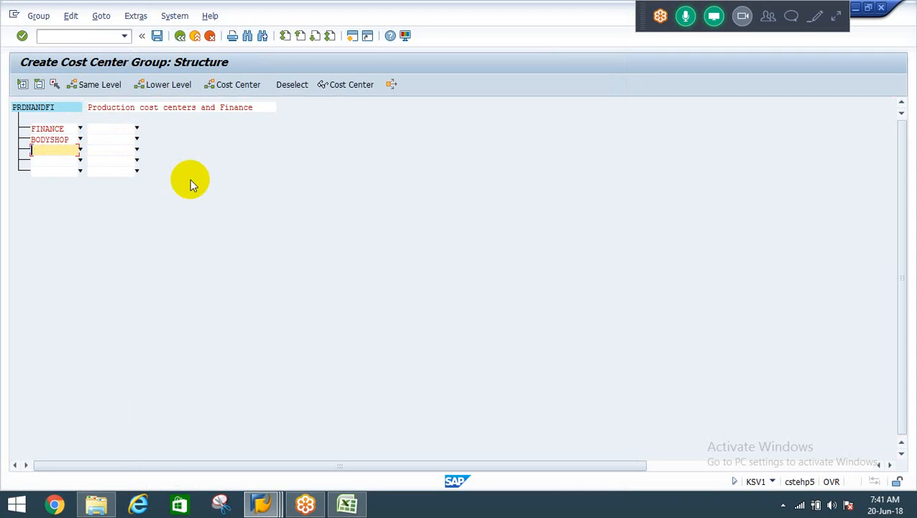
{"action": "key", "text": "F4"}
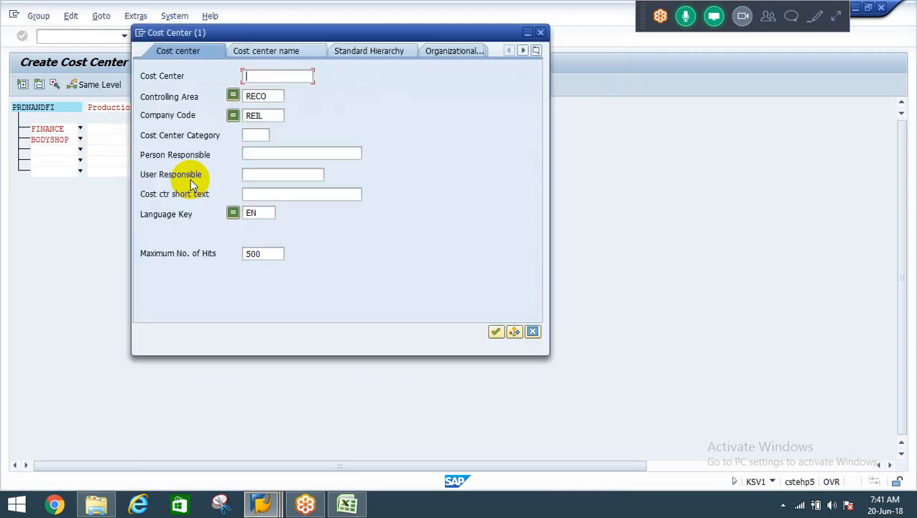
{"action": "key", "text": "Return"}
{"action": "key", "text": "Down"}
{"action": "key", "text": "Down"}
{"action": "key", "text": "Down"}
{"action": "key", "text": "Down"}
{"action": "key", "text": "Down"}
{"action": "key", "text": "Down"}
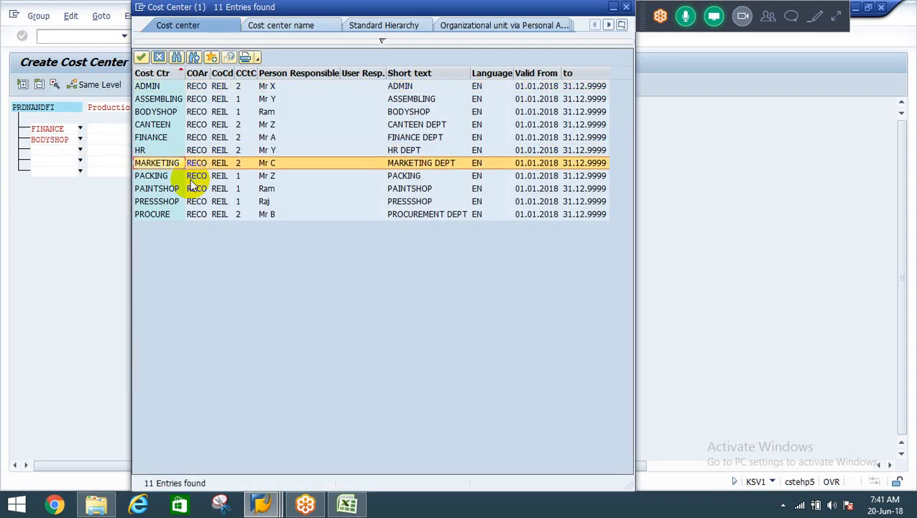
{"action": "key", "text": "Up"}
{"action": "key", "text": "Up"}
{"action": "key", "text": "Up"}
{"action": "key", "text": "Up"}
{"action": "key", "text": "Up"}
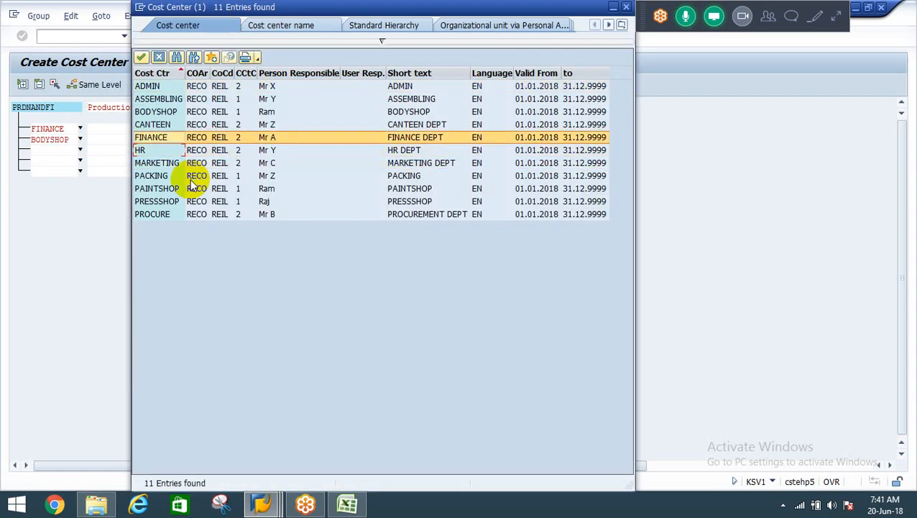
{"action": "key", "text": "Return"}
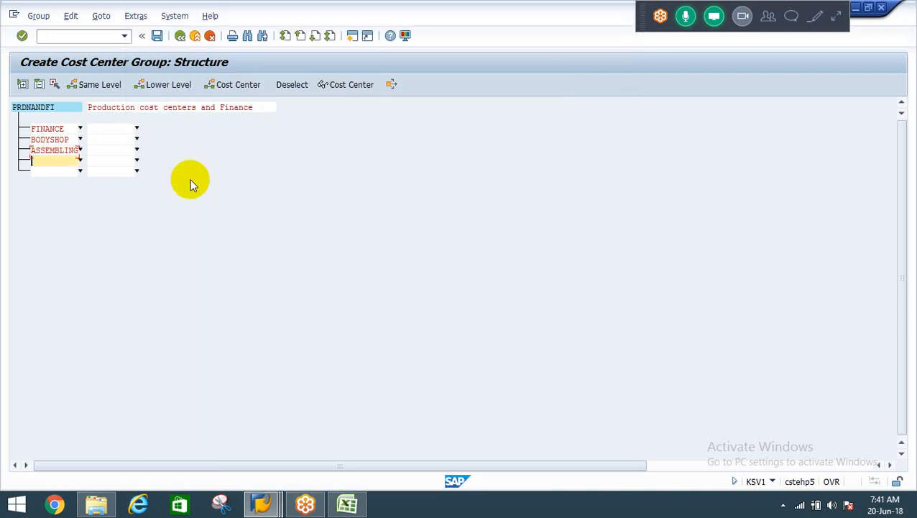
Assign cost center PACKING in the fourth row of group PRDNANDFI from the value list.
{"action": "key", "text": "F4"}
{"action": "key", "text": "Return"}
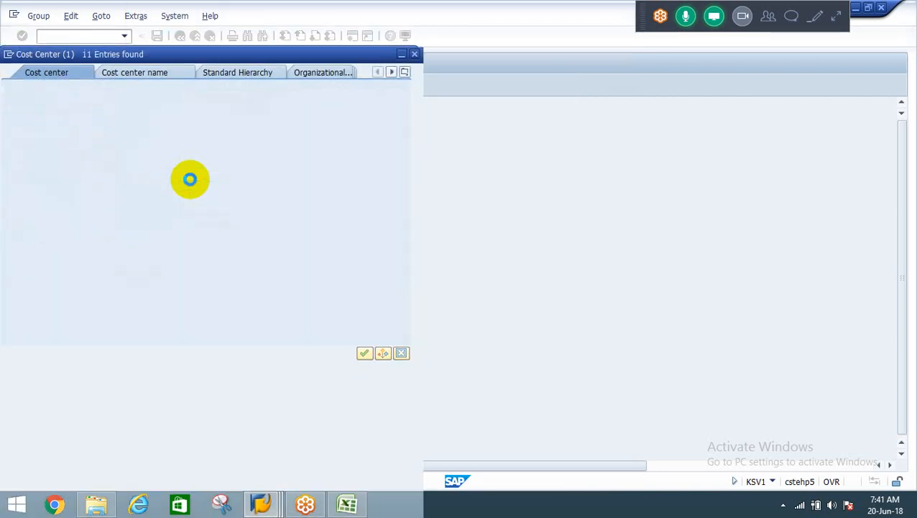
{"action": "key", "text": "Down"}
{"action": "key", "text": "Down"}
{"action": "key", "text": "Down"}
{"action": "key", "text": "Down"}
{"action": "key", "text": "Down"}
{"action": "key", "text": "Down"}
{"action": "key", "text": "Down"}
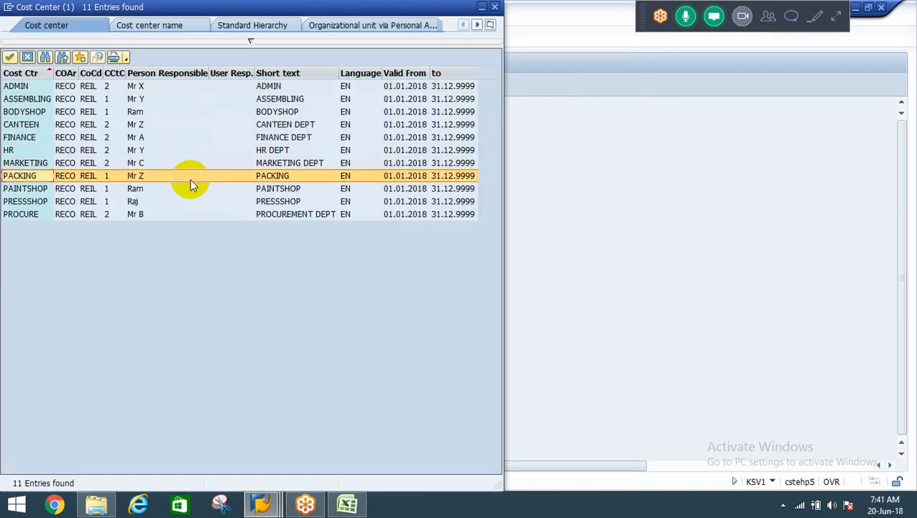
{"action": "key", "text": "Return"}
Assign cost center PAINTSHOP in the fifth row of group PRDNANDFI and validate the entries.
{"action": "key", "text": "F4"}
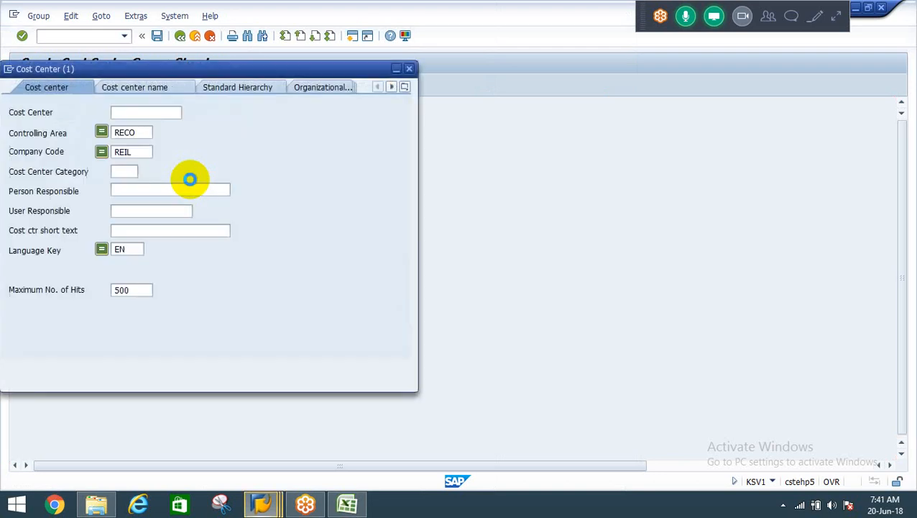
{"action": "key", "text": "Return"}
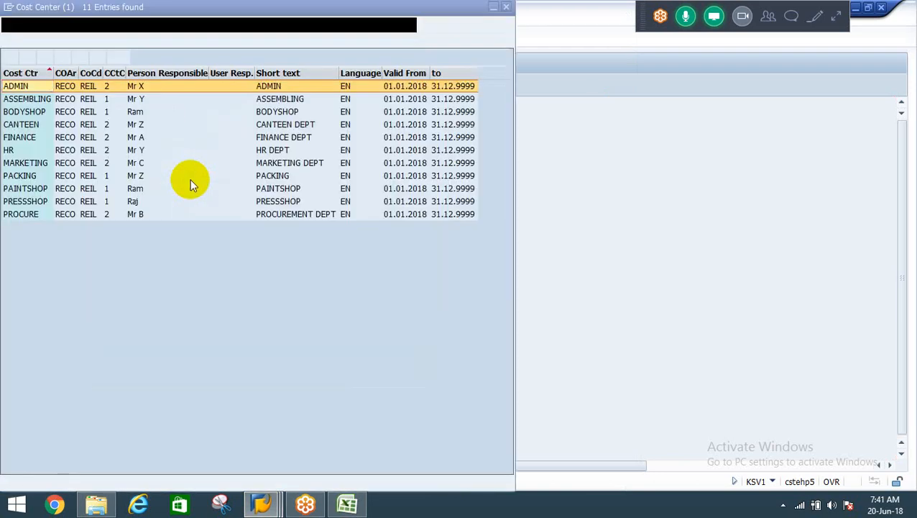
{"action": "key", "text": "Down"}
{"action": "key", "text": "Down"}
{"action": "key", "text": "Down"}
{"action": "key", "text": "Down"}
{"action": "key", "text": "Down"}
{"action": "key", "text": "Down"}
{"action": "key", "text": "Down"}
{"action": "key", "text": "Down"}
{"action": "key", "text": "Return"}
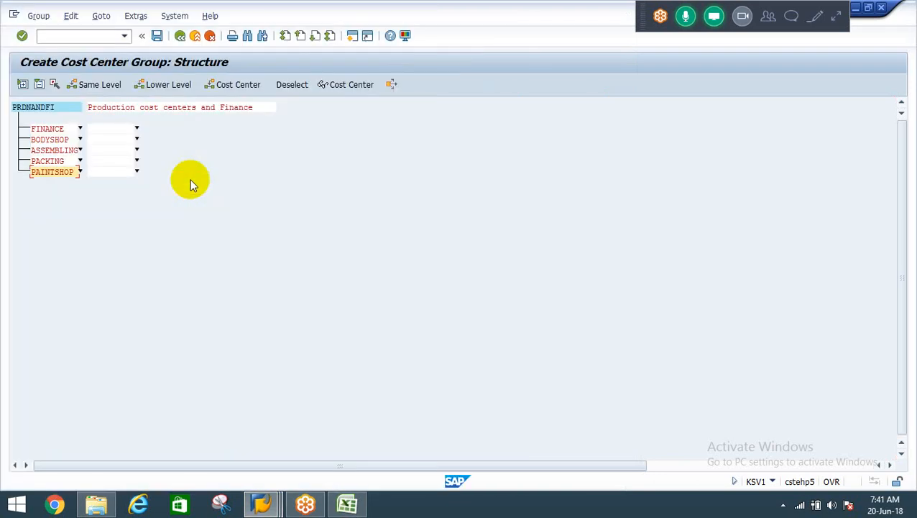
{"action": "key", "text": "Return"}
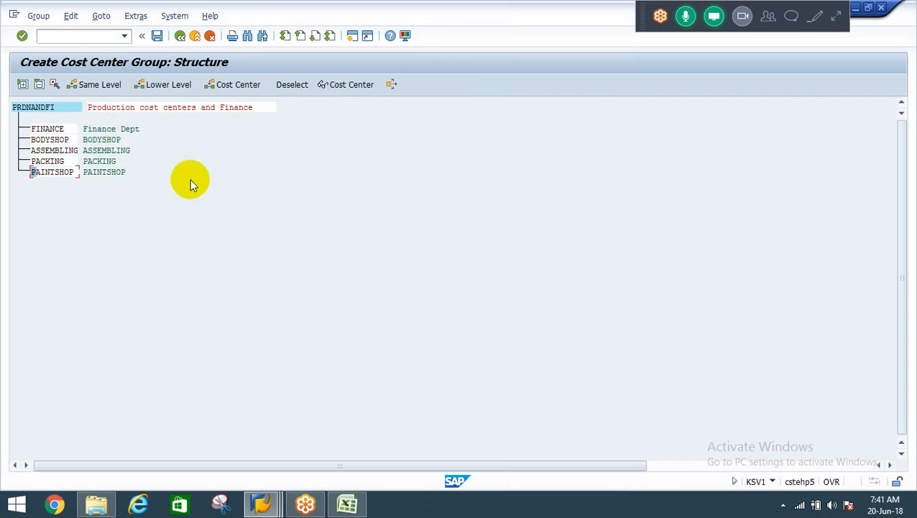
Insert further cost center rows in group PRDNANDFI and assign PRESSSHOP in the first new row.
{"action": "left_click", "coordinate": [227, 86]}
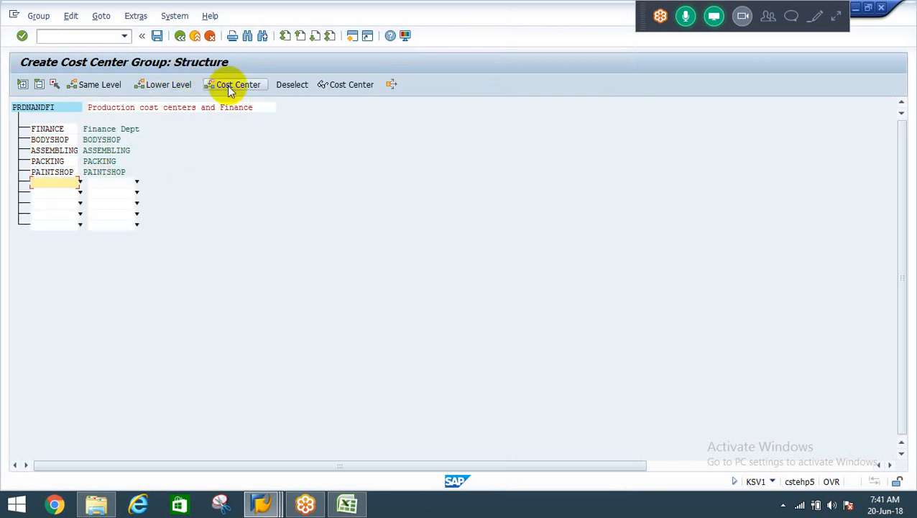
{"action": "left_click", "coordinate": [80, 182]}
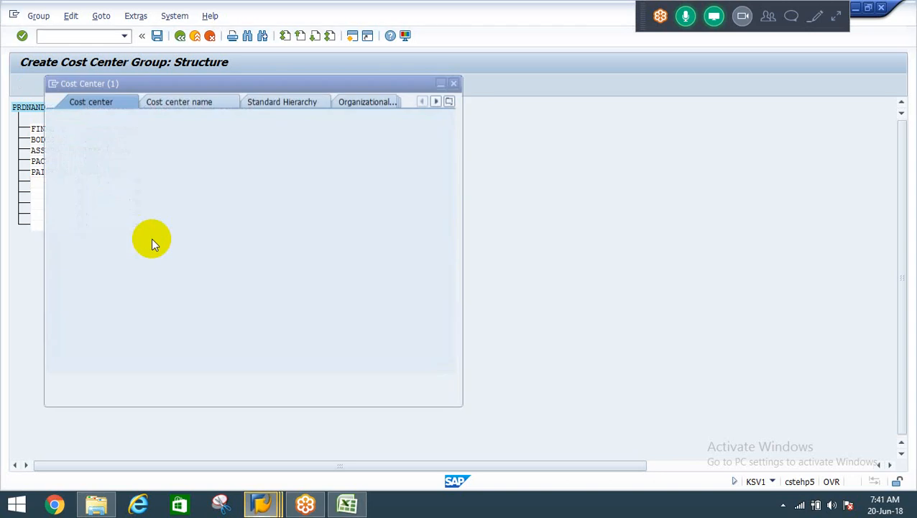
{"action": "key", "text": "Return"}
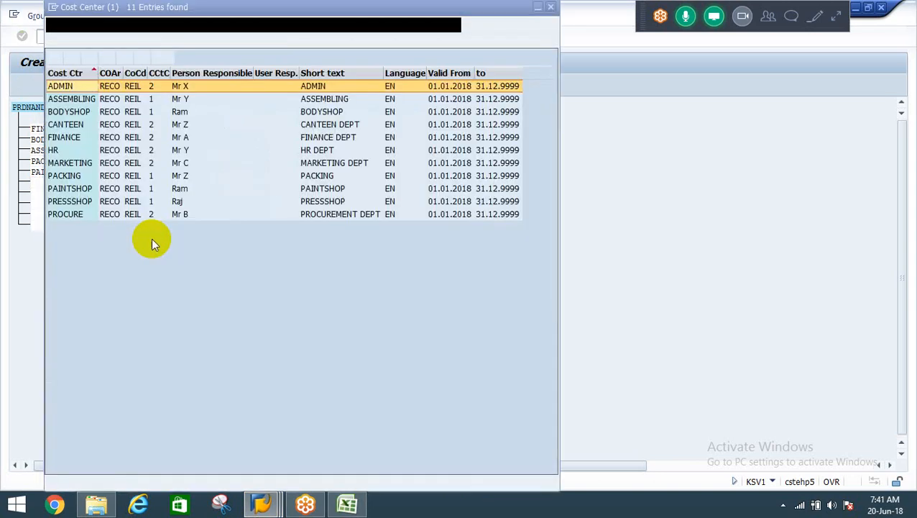
{"action": "key", "text": "Down"}
{"action": "key", "text": "Down"}
{"action": "key", "text": "Down"}
{"action": "key", "text": "Down"}
{"action": "key", "text": "Down"}
{"action": "key", "text": "Down"}
{"action": "key", "text": "Down"}
{"action": "key", "text": "Down"}
{"action": "key", "text": "Down"}
{"action": "key", "text": "Return"}
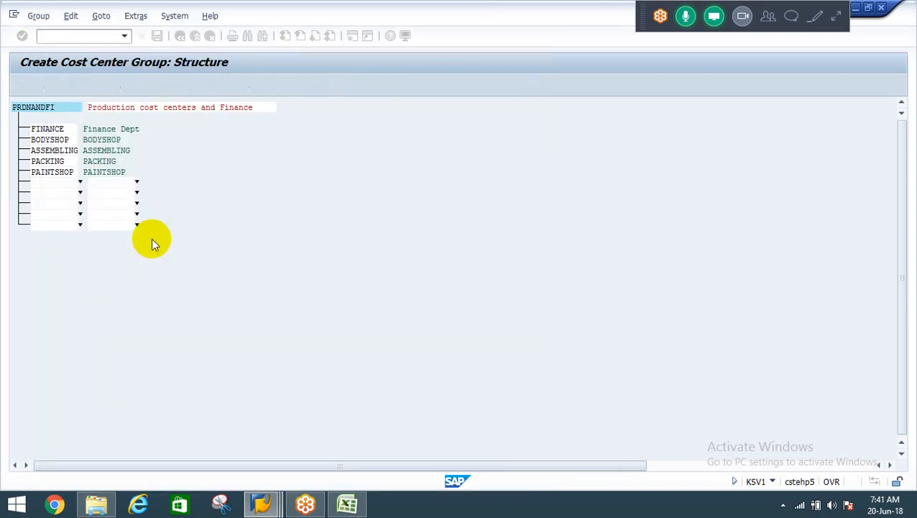
{"action": "key", "text": "Left"}
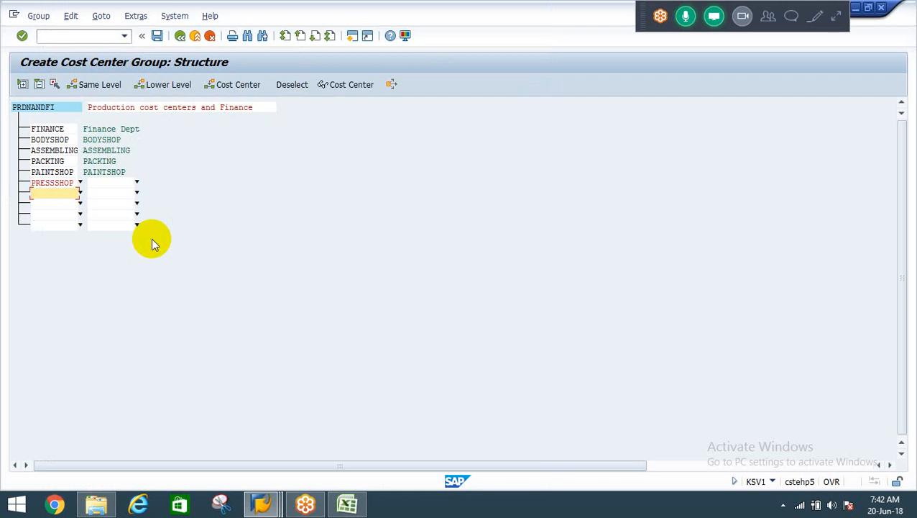
{"action": "key", "text": "F4"}
{"action": "key", "text": "Return"}
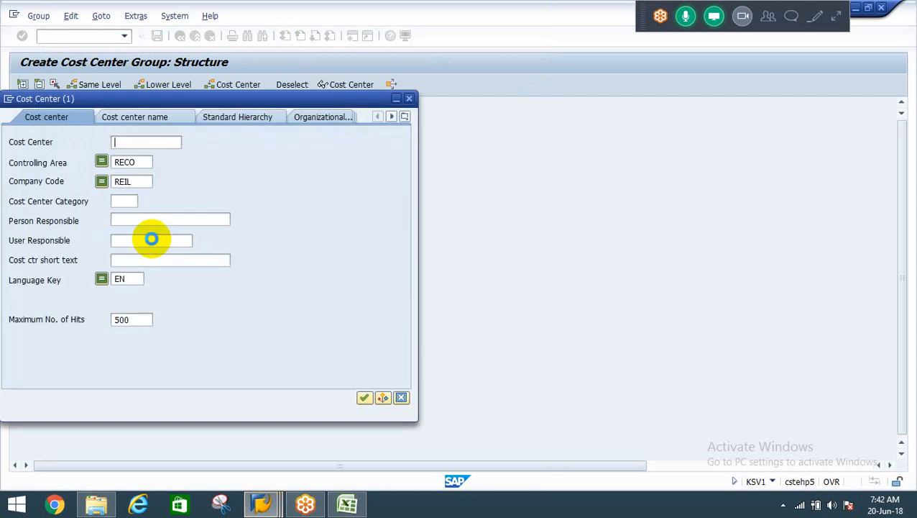
{"action": "key", "text": "Down"}
{"action": "key", "text": "Down"}
{"action": "key", "text": "Down"}
{"action": "key", "text": "Down"}
{"action": "key", "text": "Down"}
{"action": "key", "text": "Down"}
{"action": "key", "text": "Down"}
{"action": "key", "text": "Down"}
{"action": "key", "text": "Down"}
{"action": "key", "text": "Down"}
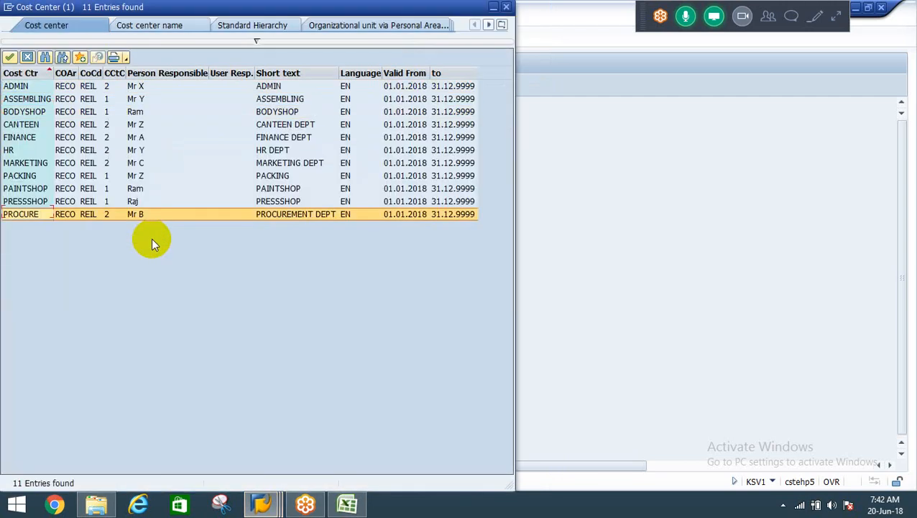
{"action": "key", "text": "Up"}
{"action": "key", "text": "Return"}
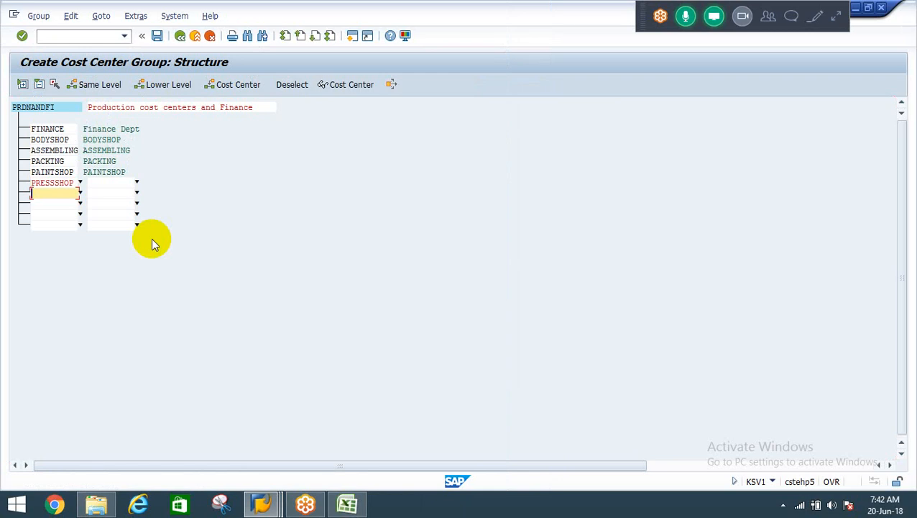
Validate and save cost center group PRDNANDFI, and return to the ADMIN segment of the distribution cycle.
{"action": "key", "text": "Return"}
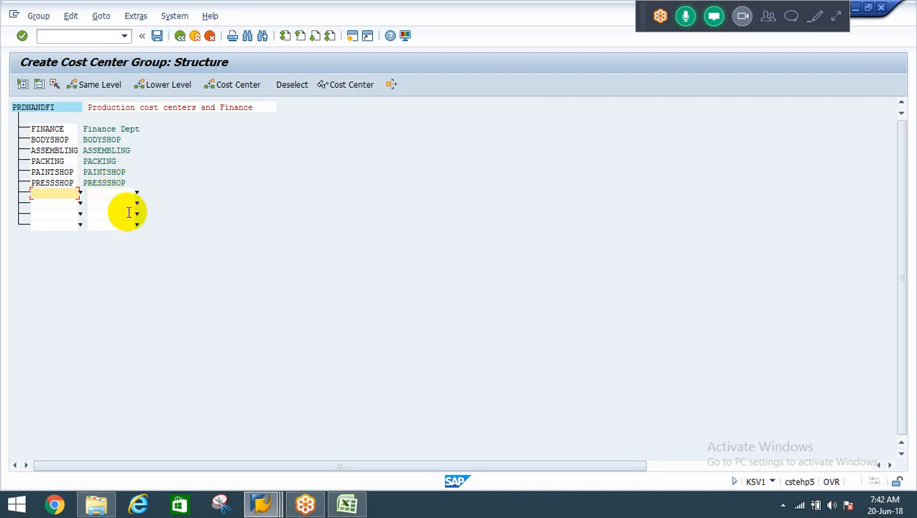
{"action": "left_click", "coordinate": [158, 38]}
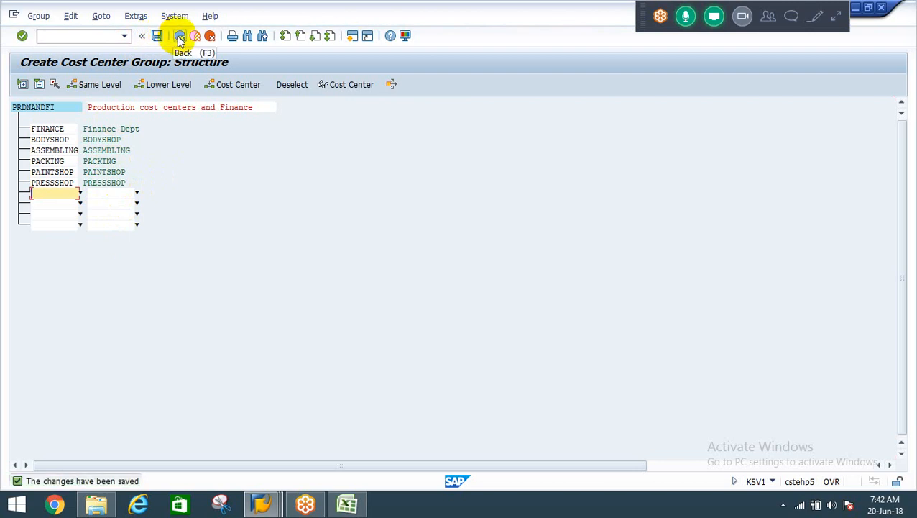
{"action": "left_click", "coordinate": [180, 37]}
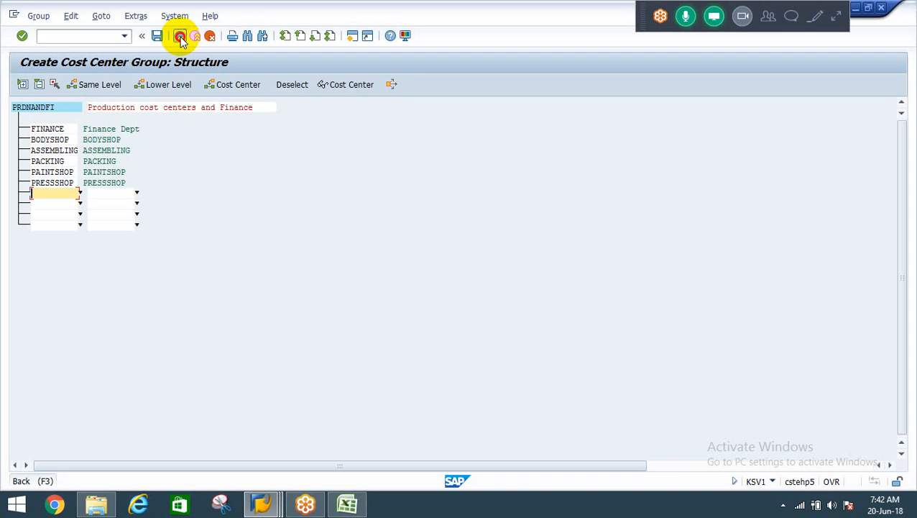
{"action": "left_click", "coordinate": [181, 37]}
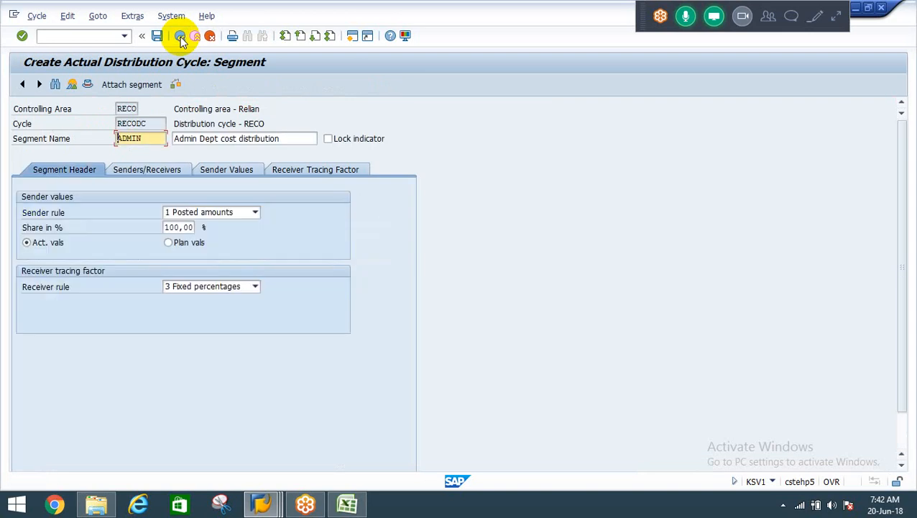
Review the sender cost center and receiver cost center group assigned in the ADMIN segment.
{"action": "left_click", "coordinate": [140, 170]}
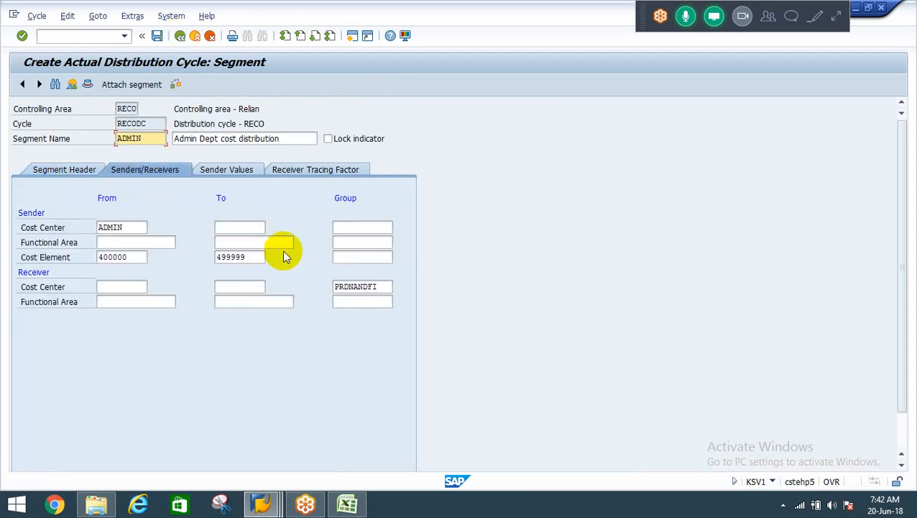
{"action": "left_click", "coordinate": [383, 286]}
{"action": "left_click_drag", "start_coordinate": [129, 227], "coordinate": [54, 221]}
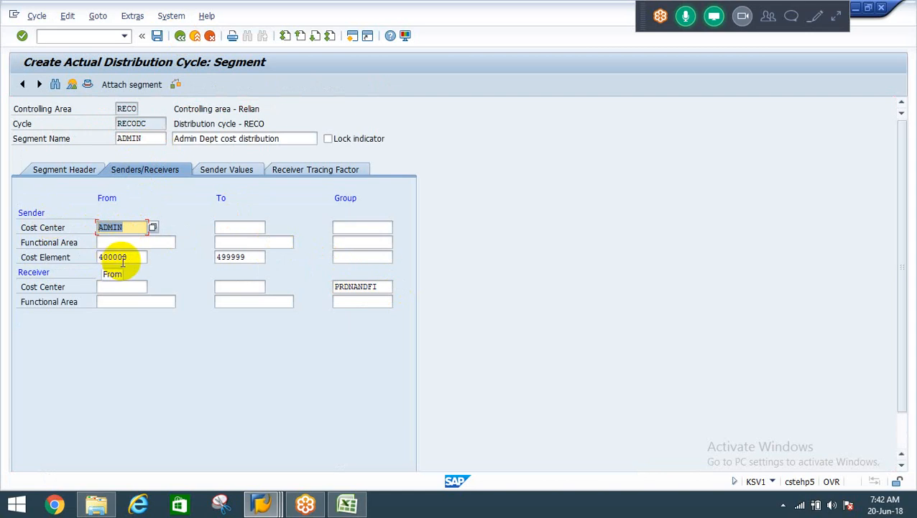
Review the ADMIN segment's cost element range, receiver group, segment header rules and sender values.
{"action": "left_click_drag", "start_coordinate": [133, 256], "coordinate": [31, 246]}
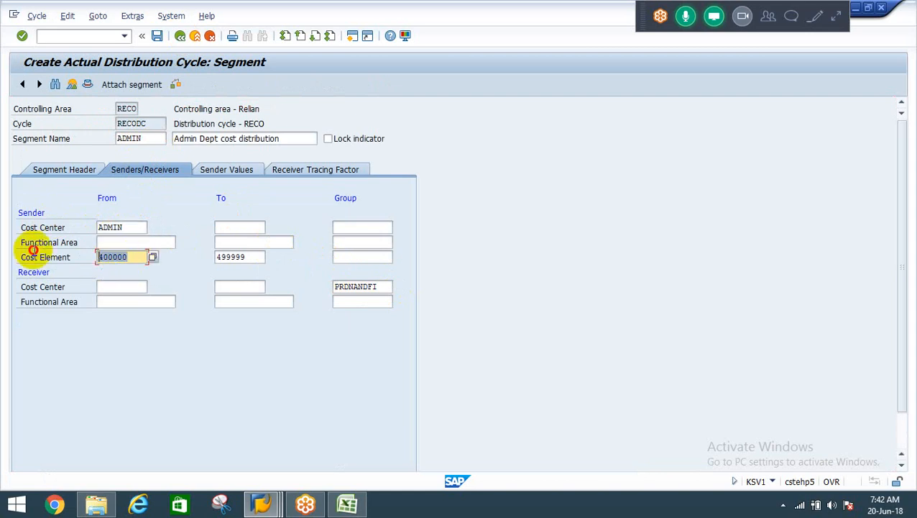
{"action": "left_click", "coordinate": [248, 258]}
{"action": "left_click_drag", "start_coordinate": [250, 260], "coordinate": [181, 248]}
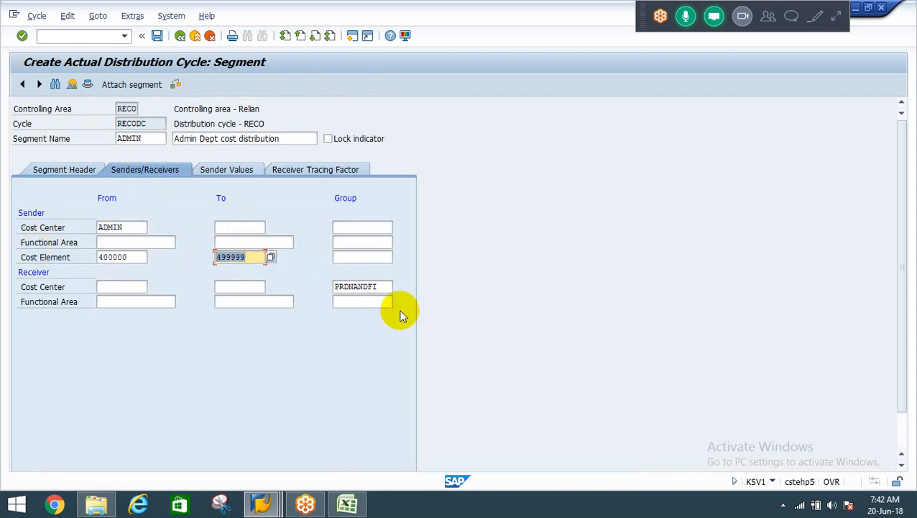
{"action": "left_click", "coordinate": [384, 288]}
{"action": "left_click_drag", "start_coordinate": [384, 288], "coordinate": [295, 261]}
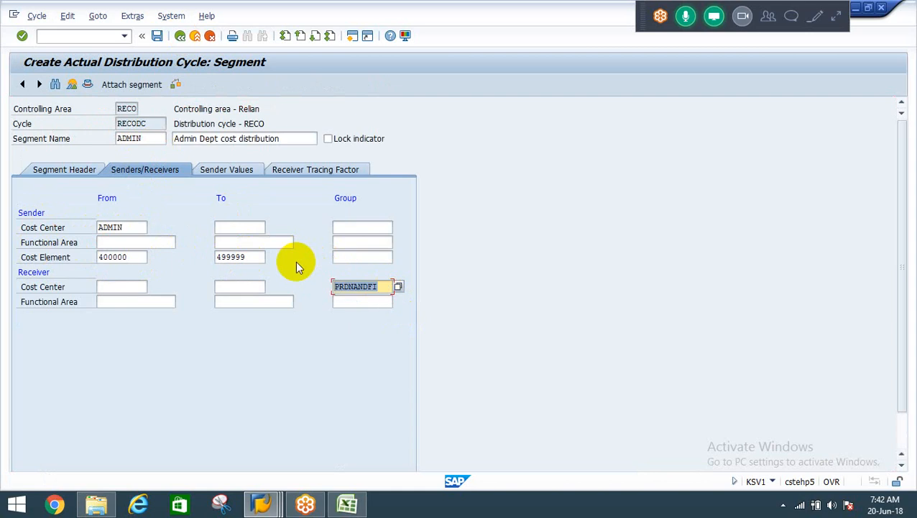
{"action": "left_click", "coordinate": [237, 172]}
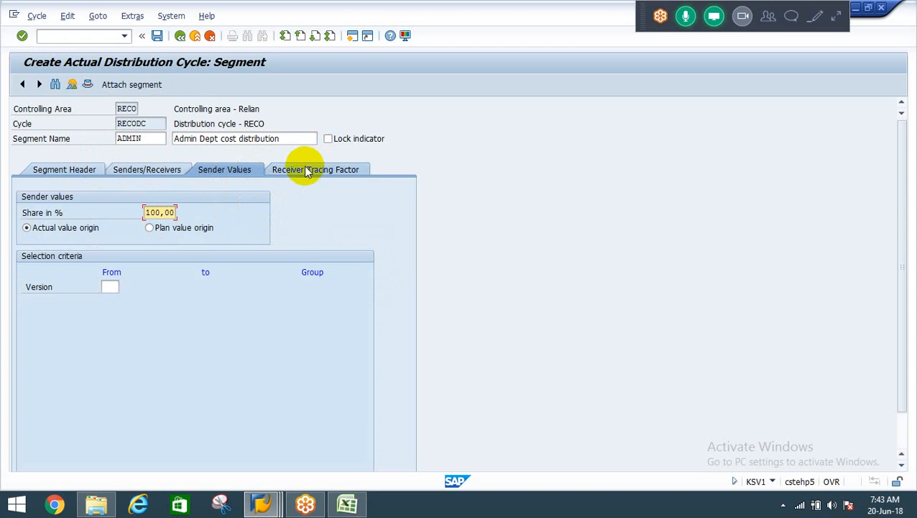
{"action": "left_click", "coordinate": [65, 171]}
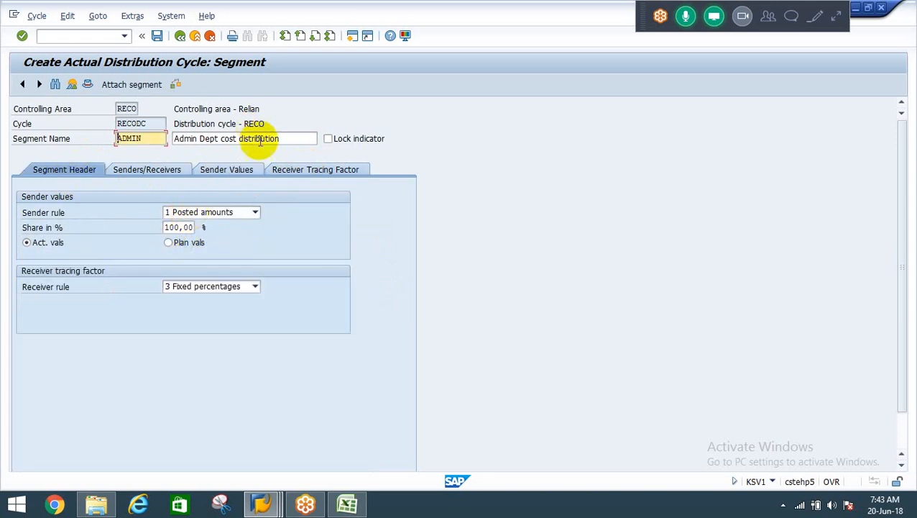
{"action": "left_click", "coordinate": [226, 168]}
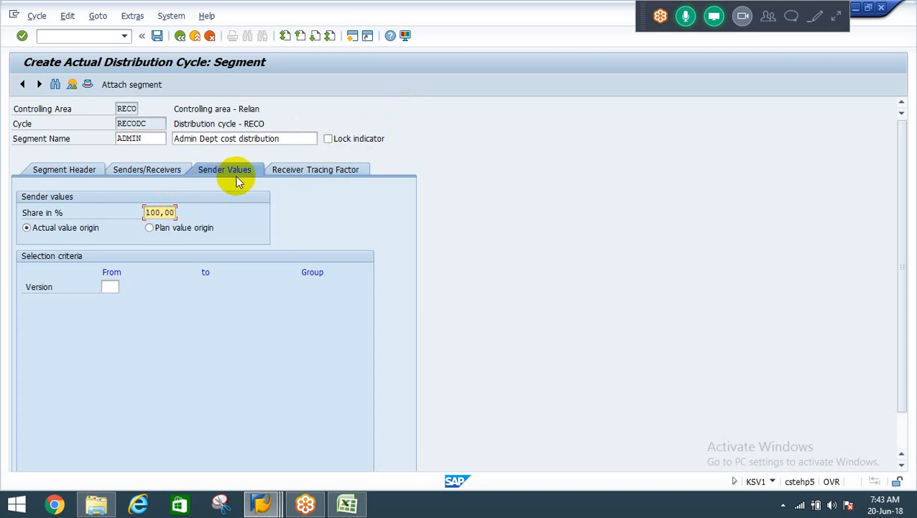
Set the ADMIN segment's receiver percentages to 10 for ASSEMBLING, 15 for BODYSHOP and 20 for FINANCE.
{"action": "left_click", "coordinate": [320, 173]}
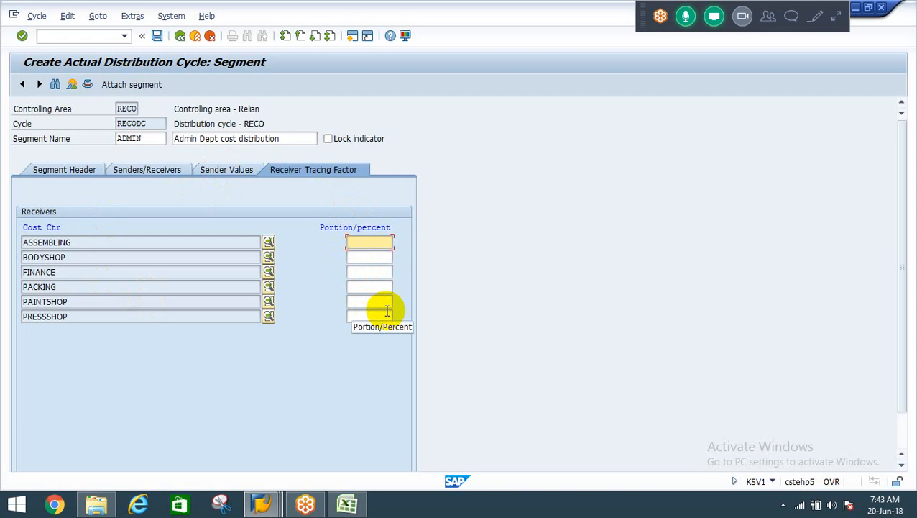
{"action": "type", "text": "10"}
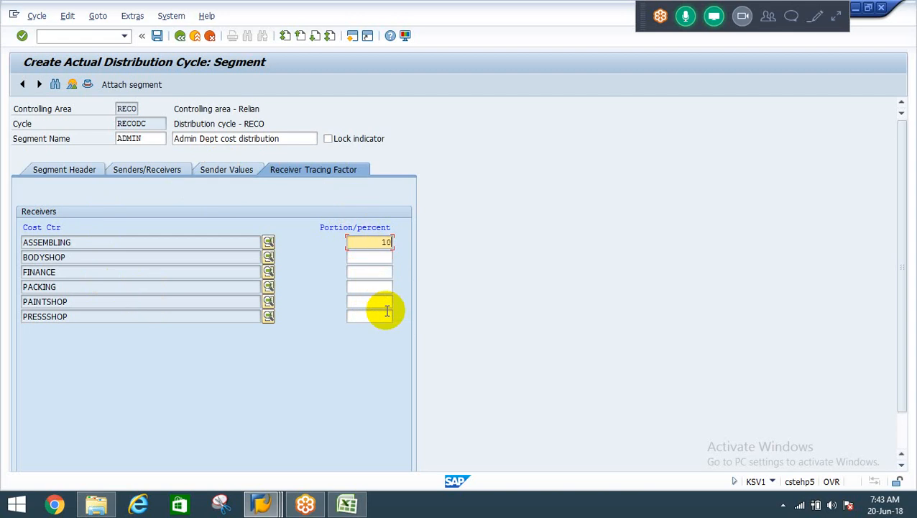
{"action": "key", "text": "Tab"}
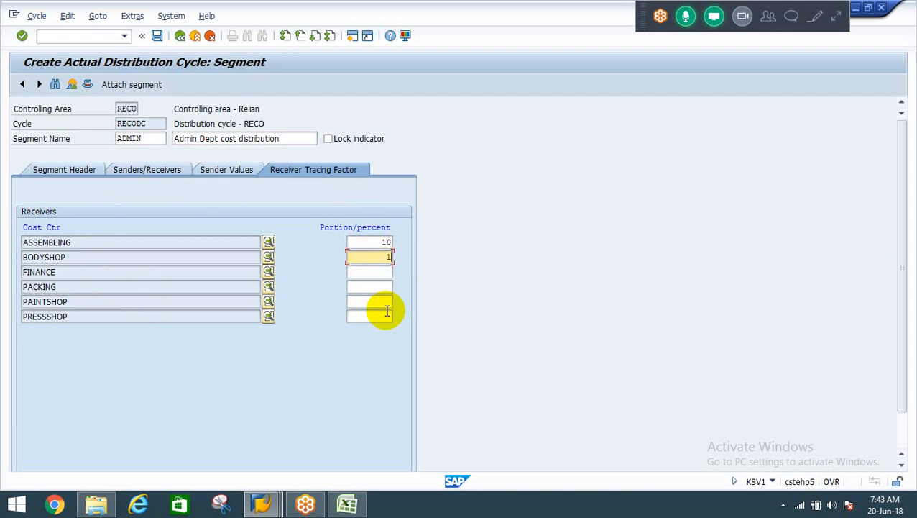
{"action": "type", "text": "15"}
{"action": "key", "text": "Tab"}
{"action": "type", "text": "20"}
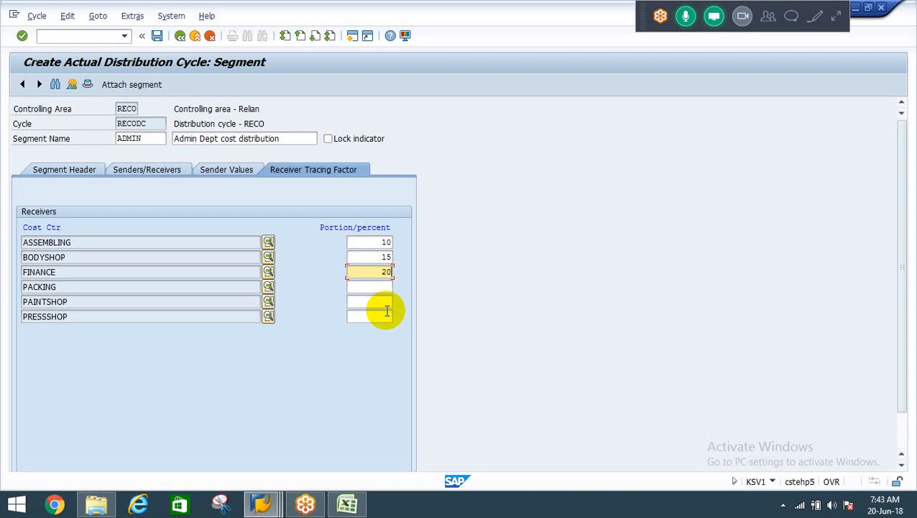
{"action": "key", "text": "Tab"}
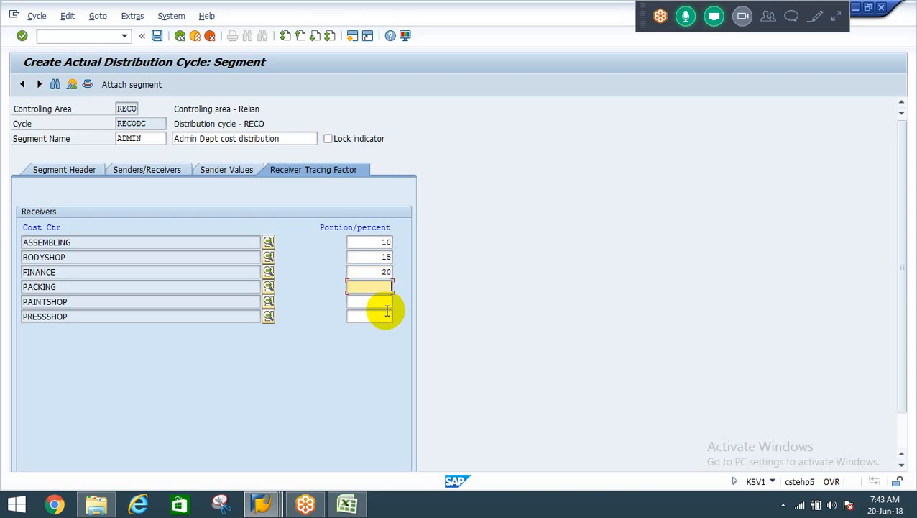
Set the receiver percentages to 20 for PACKING, 15 for PAINTSHOP and 20 for PRESSSHOP, and validate the entries.
{"action": "type", "text": "20"}
{"action": "key", "text": "Tab"}
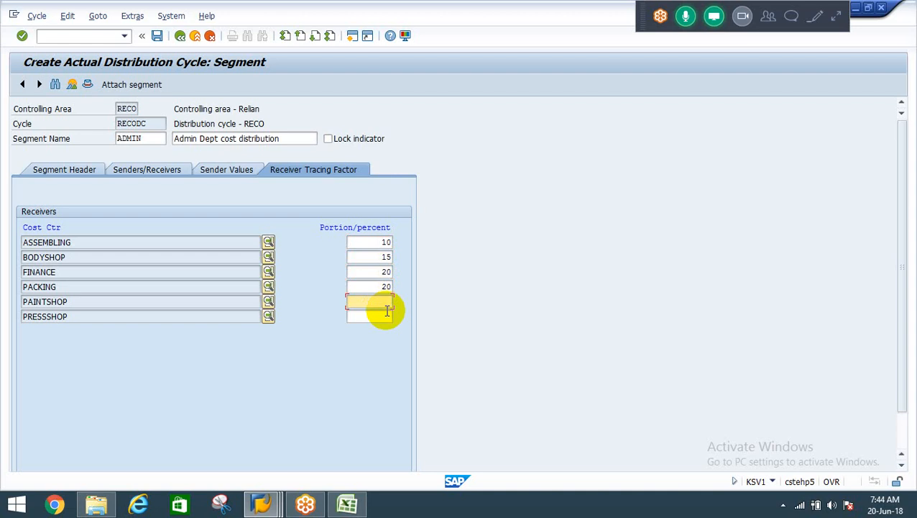
{"action": "type", "text": "15"}
{"action": "key", "text": "Tab"}
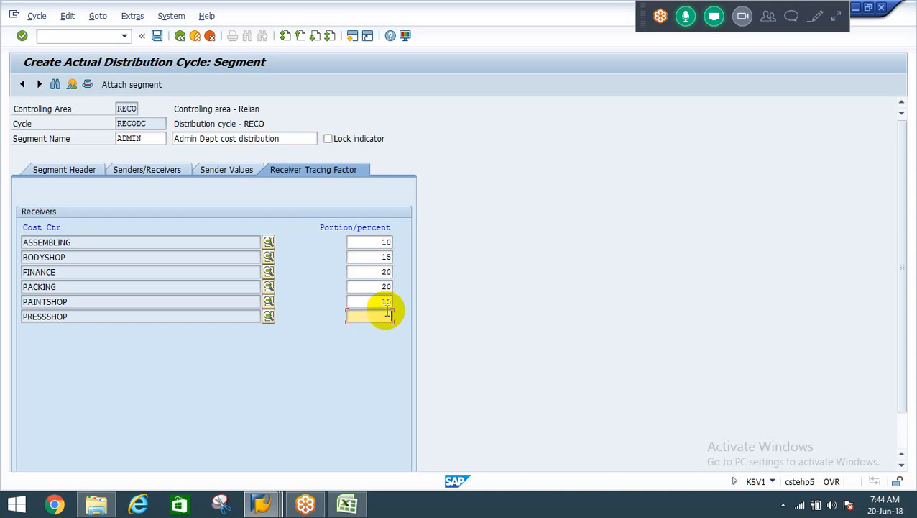
{"action": "type", "text": "35"}
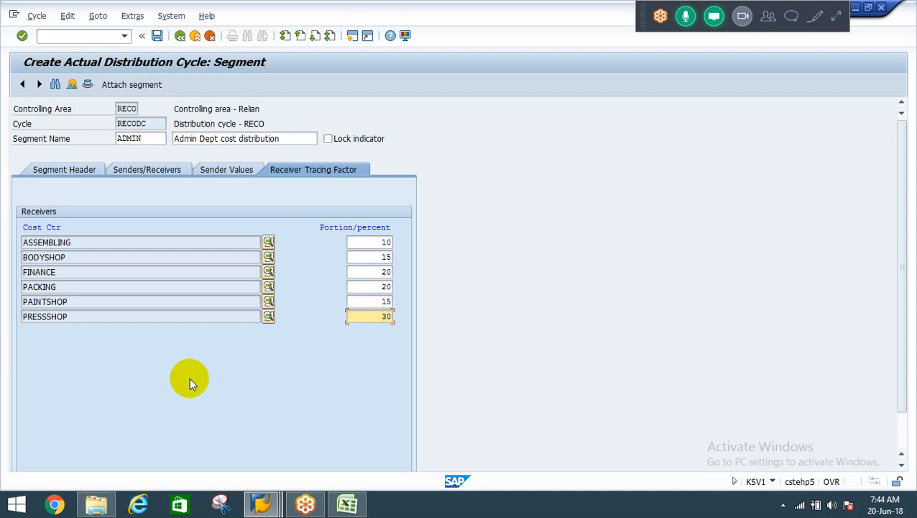
{"action": "type", "text": "2"}
{"action": "key", "text": "Return"}
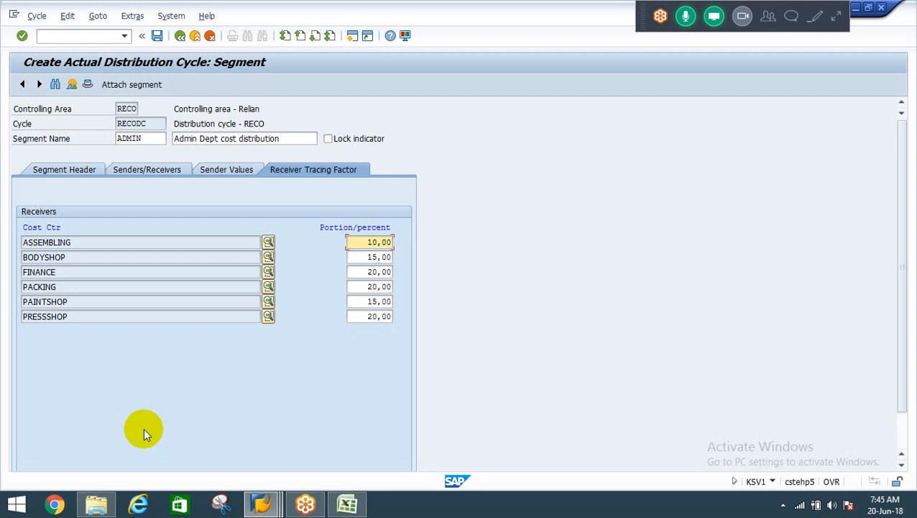
Save distribution cycle RECODC under the customizing request "FI Basic settings".
{"action": "left_click", "coordinate": [157, 36]}
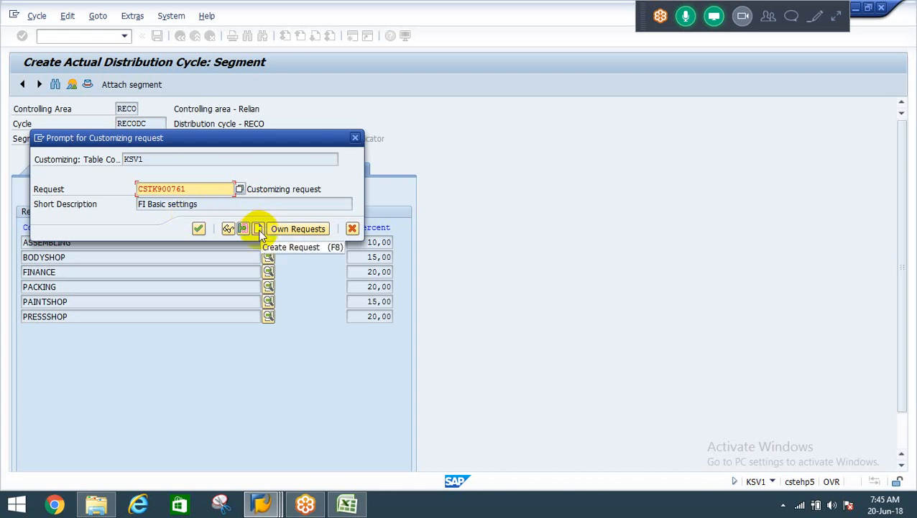
{"action": "left_click", "coordinate": [199, 187]}
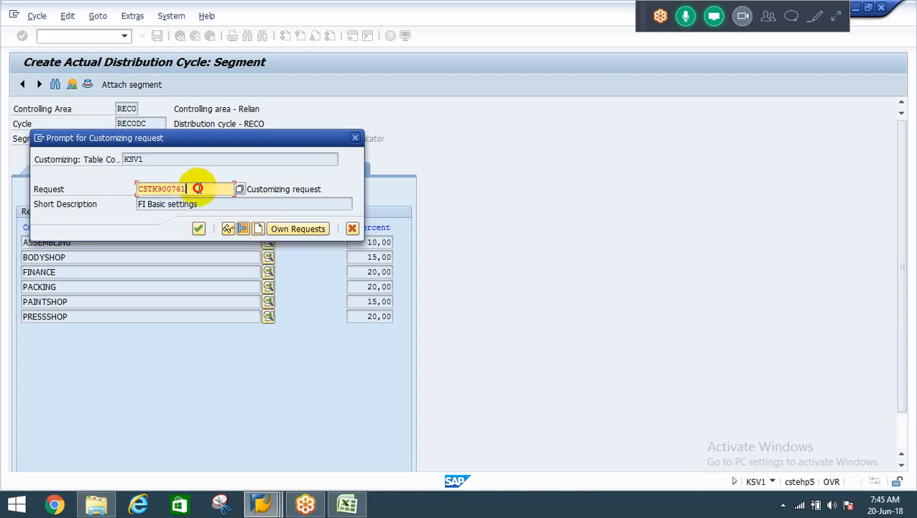
{"action": "left_click", "coordinate": [198, 229]}
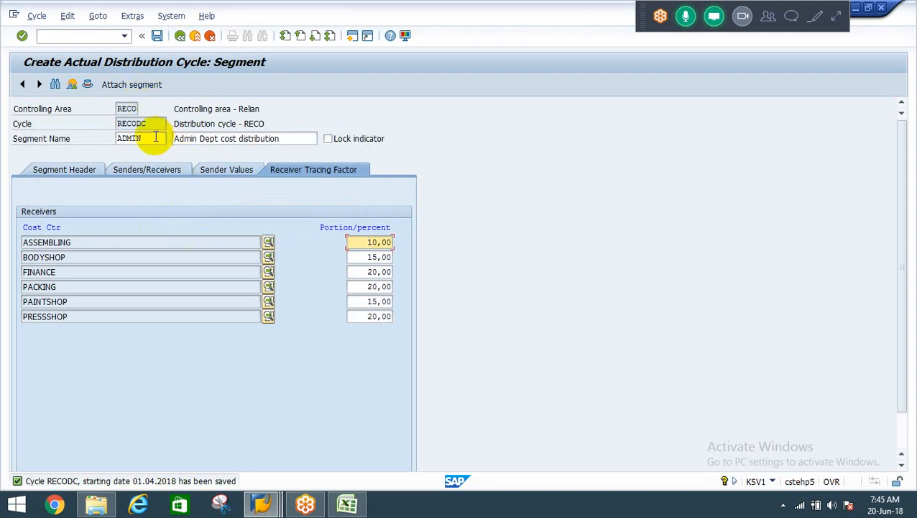
Attach a segment named FINANCE, described as "Finance dept cost allocation", with receiver rule Fixed percentages.
{"action": "left_click", "coordinate": [125, 87]}
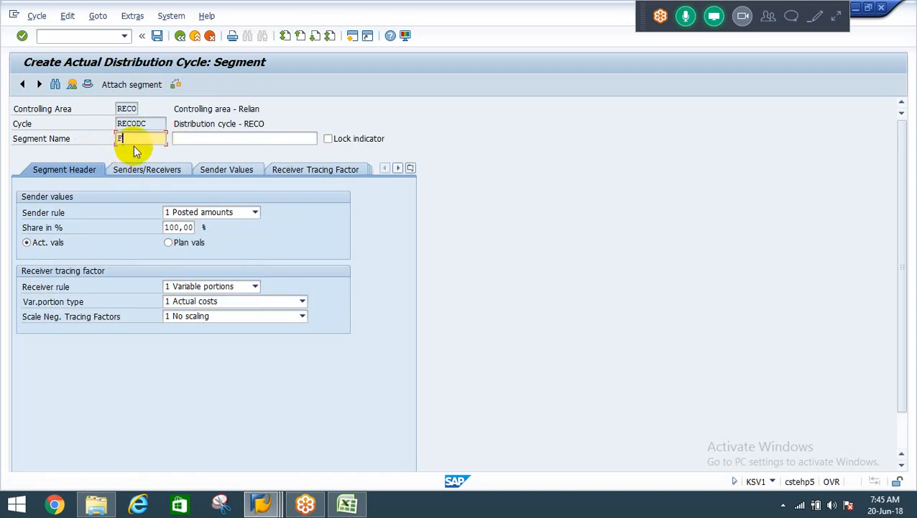
{"action": "type", "text": "E"}
{"action": "key", "text": "Tab"}
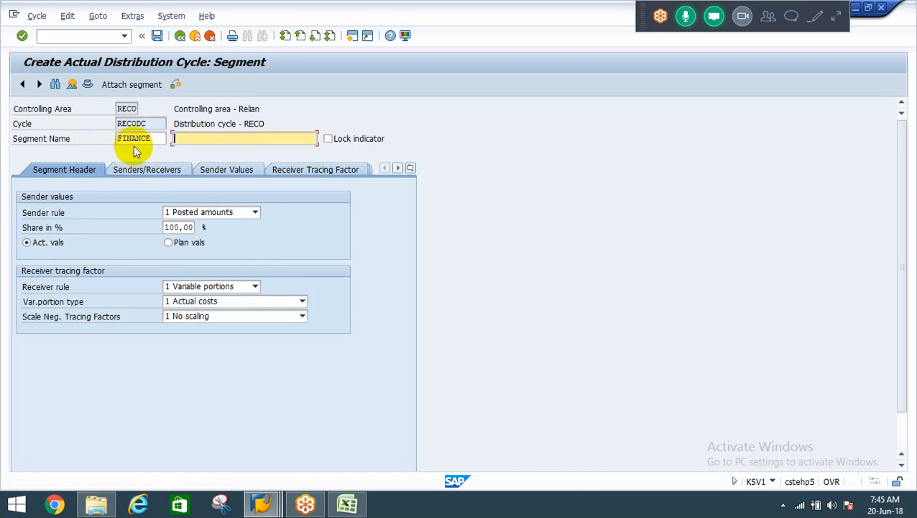
{"action": "type", "text": "Finance dept cost allocation"}
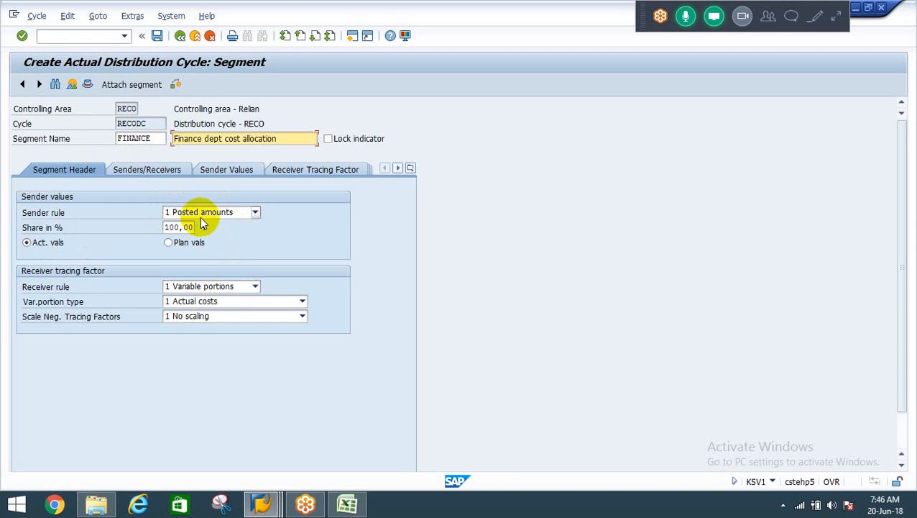
{"action": "left_click", "coordinate": [205, 285]}
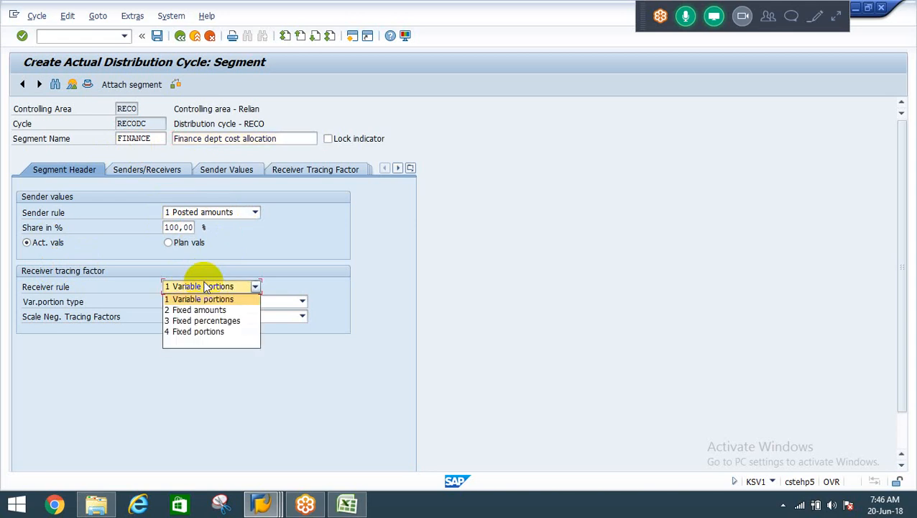
{"action": "left_click", "coordinate": [227, 322]}
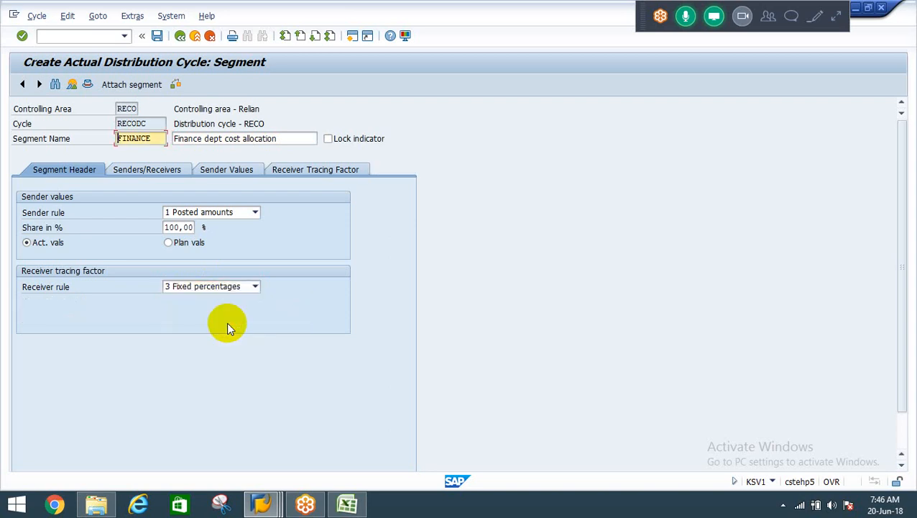
Assign FINANCE as the sender cost center of the FINANCE segment.
{"action": "left_click", "coordinate": [155, 170]}
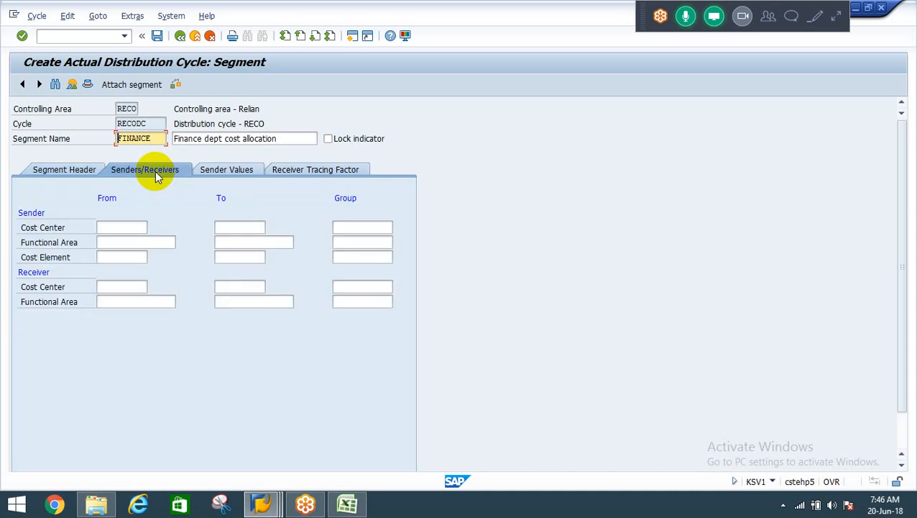
{"action": "left_click", "coordinate": [133, 227]}
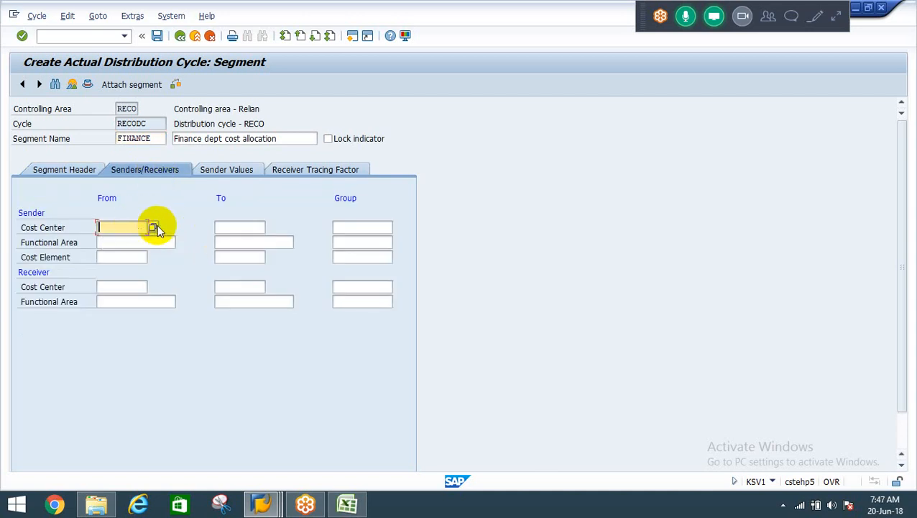
{"action": "left_click", "coordinate": [153, 227]}
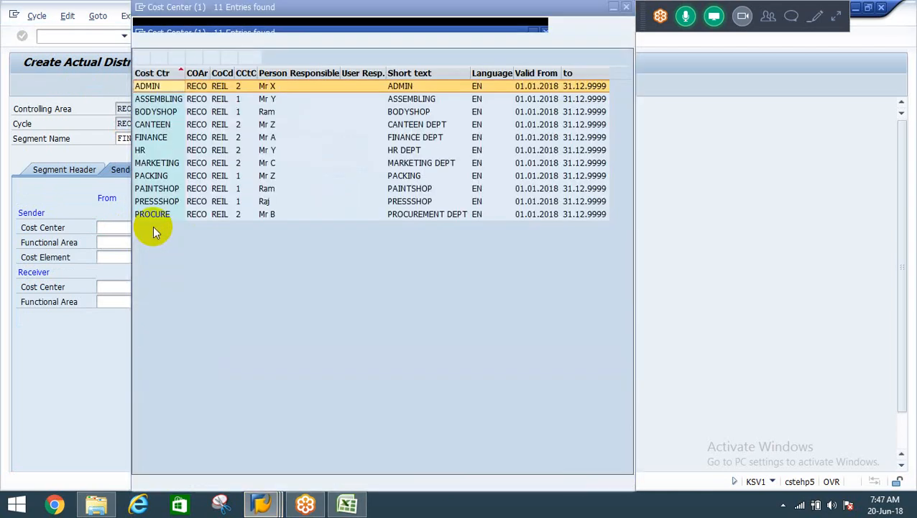
{"action": "key", "text": "Down"}
{"action": "key", "text": "Down"}
{"action": "key", "text": "Down"}
{"action": "key", "text": "Down"}
{"action": "key", "text": "Return"}
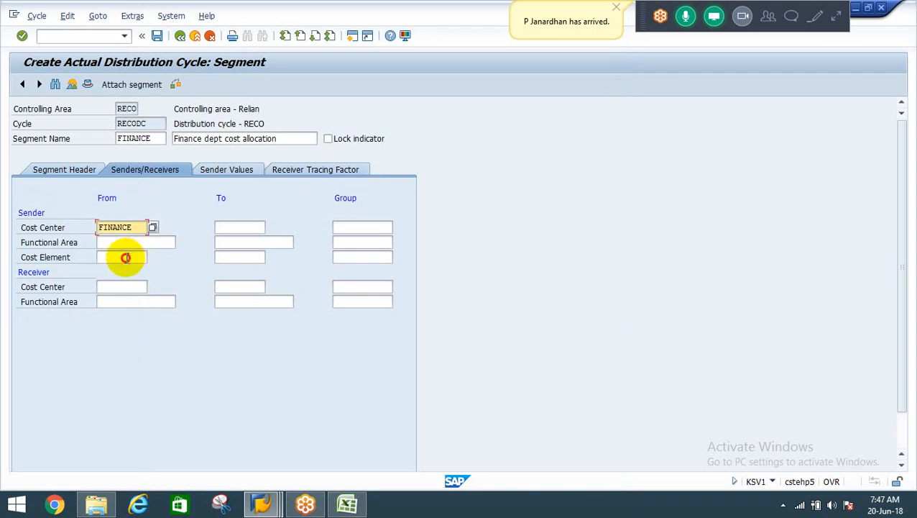
Set the FINANCE segment's sender cost element range from 400000 to 499999.
{"action": "left_click", "coordinate": [126, 257]}
{"action": "key", "text": "Down"}
{"action": "key", "text": "Down"}
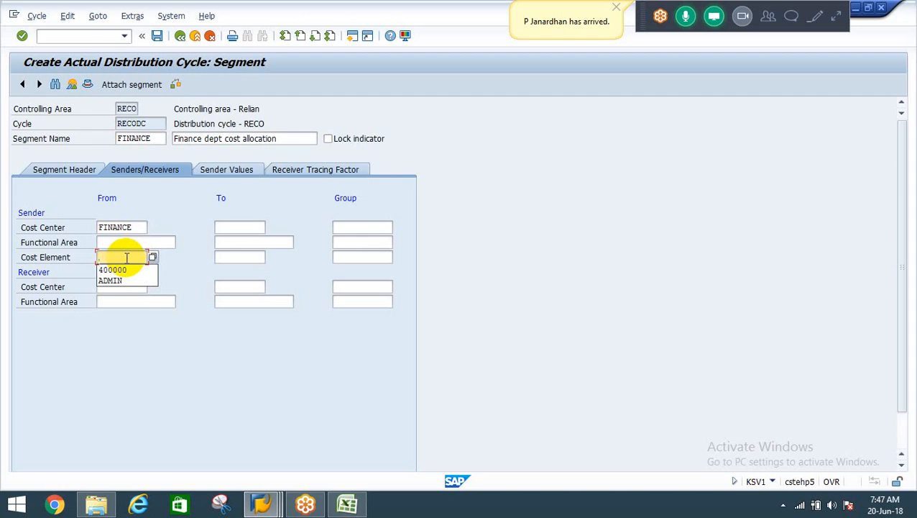
{"action": "key", "text": "Return"}
{"action": "key", "text": "Tab"}
{"action": "type", "text": "499999"}
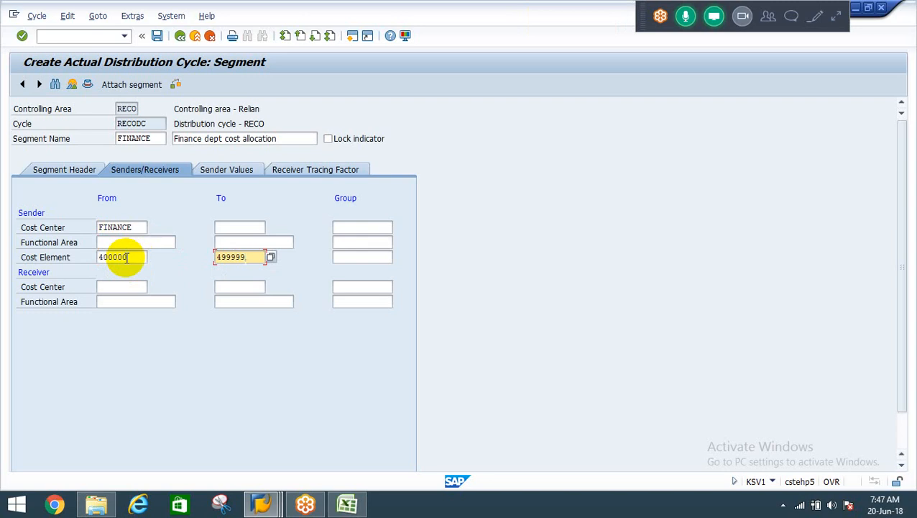
Assign the manufacturing cost center group MNFG as the receiver group of the FINANCE segment.
{"action": "left_click", "coordinate": [116, 286]}
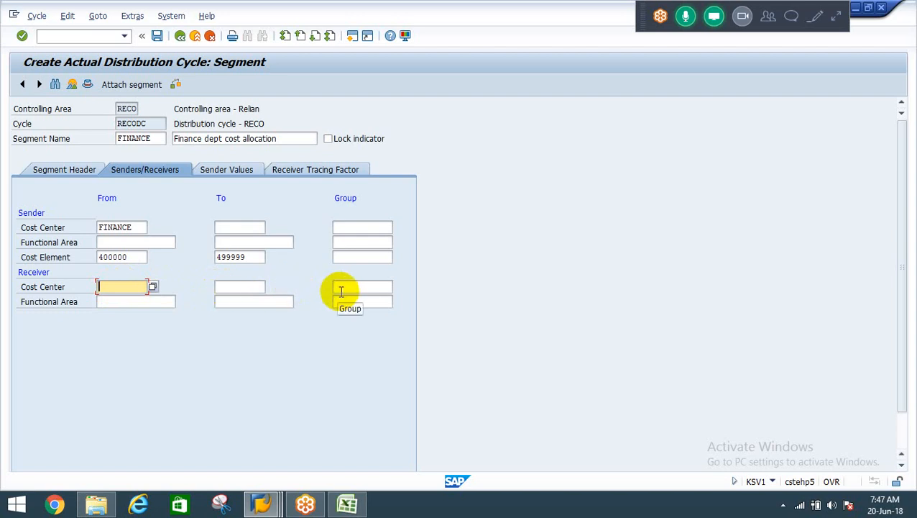
{"action": "left_click", "coordinate": [342, 287]}
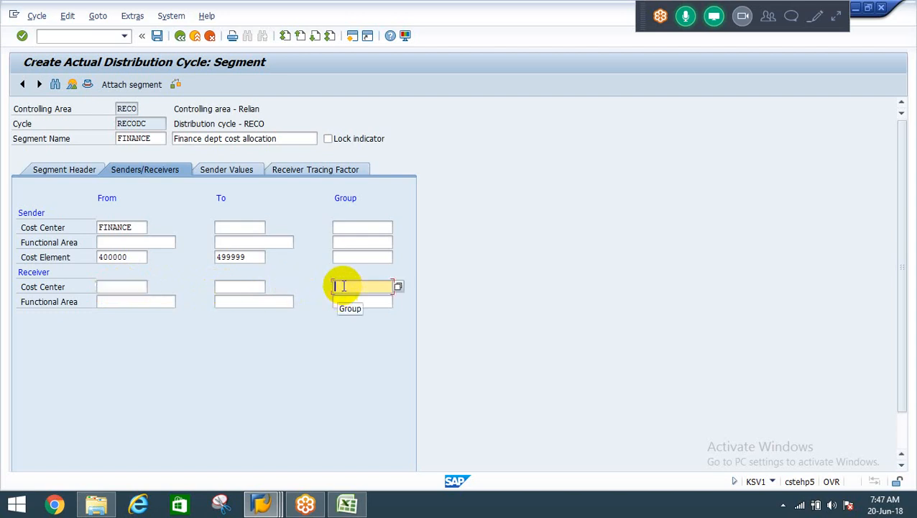
{"action": "left_click", "coordinate": [399, 287]}
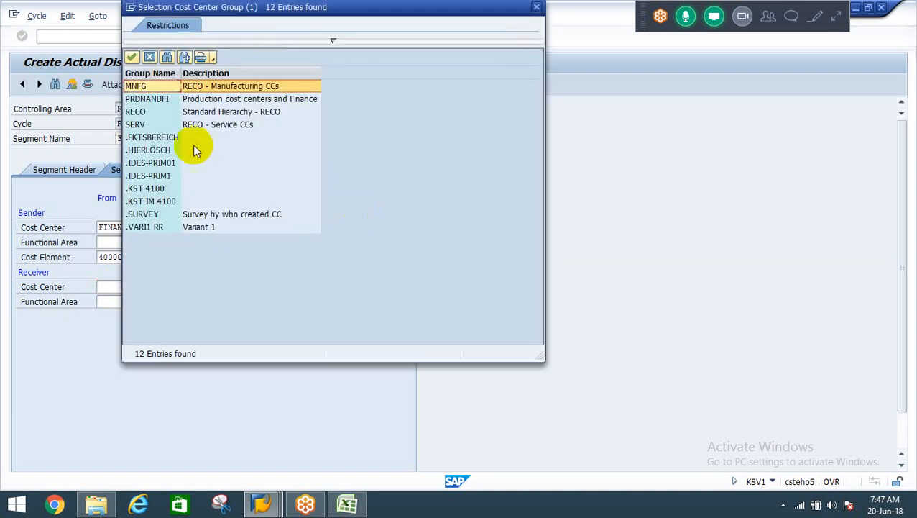
{"action": "double_click", "coordinate": [221, 90]}
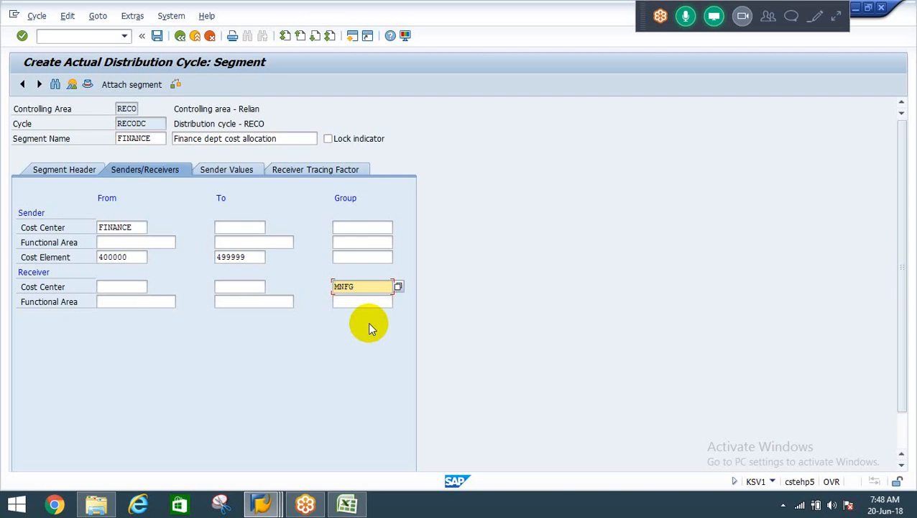
Set the FINANCE segment's receiver percentages to ASSEMBLING 20, BODYSHOP 15, PACKING 25, PAINTSHOP 25 and PRESSSHOP 15.
{"action": "left_click", "coordinate": [233, 171]}
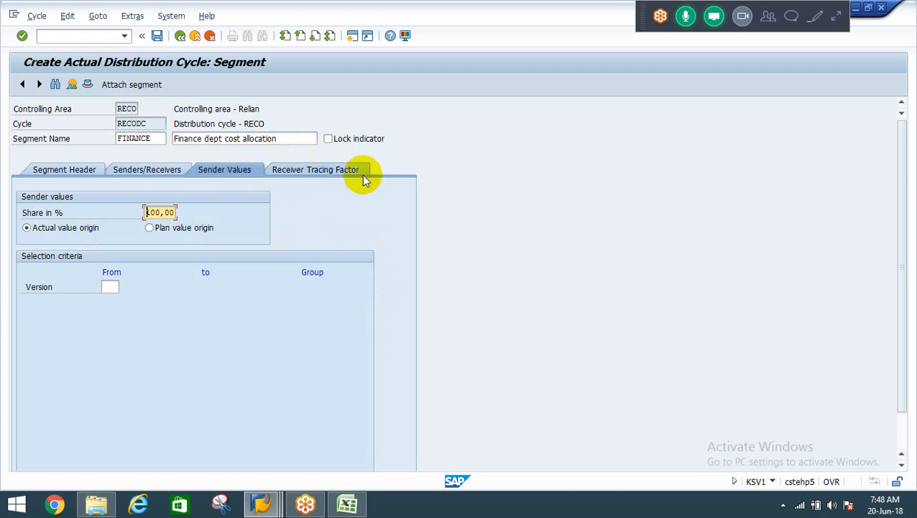
{"action": "left_click", "coordinate": [301, 170]}
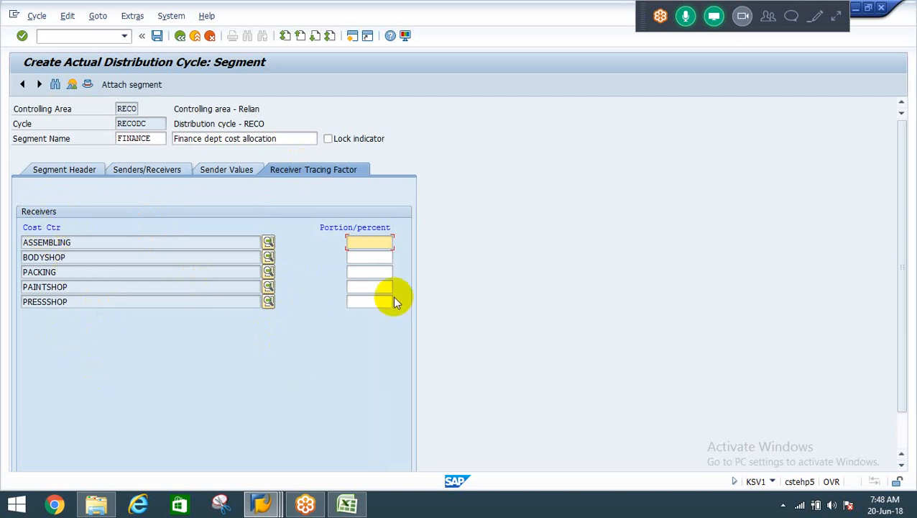
{"action": "type", "text": "2"}
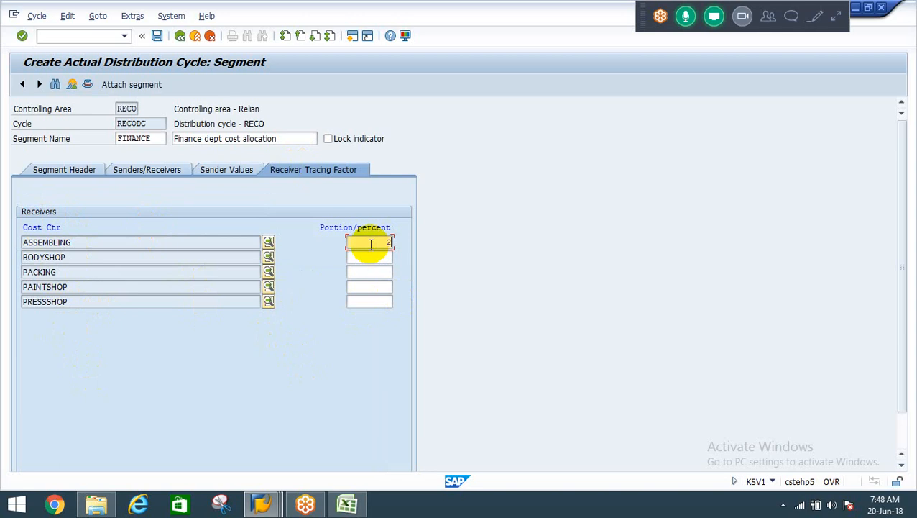
{"action": "type", "text": "0"}
{"action": "key", "text": "Down"}
{"action": "type", "text": "15"}
{"action": "key", "text": "Down"}
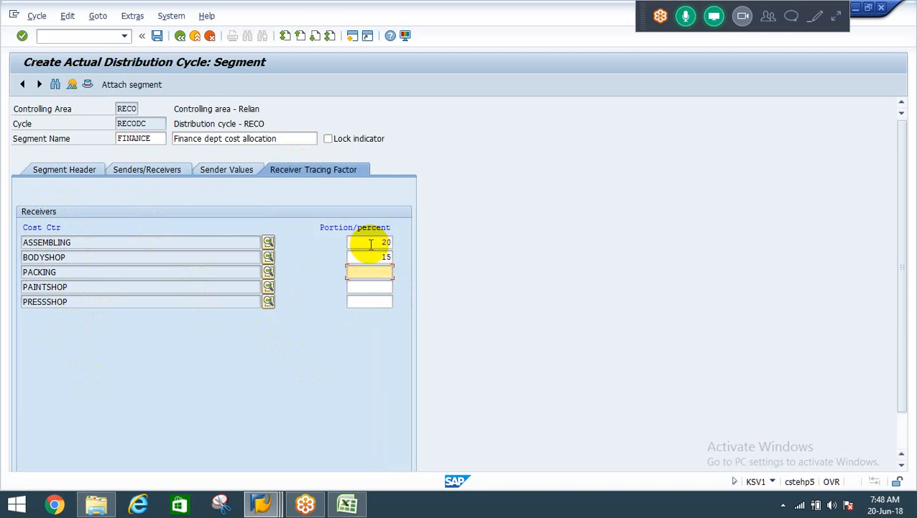
{"action": "type", "text": "25"}
{"action": "key", "text": "Down"}
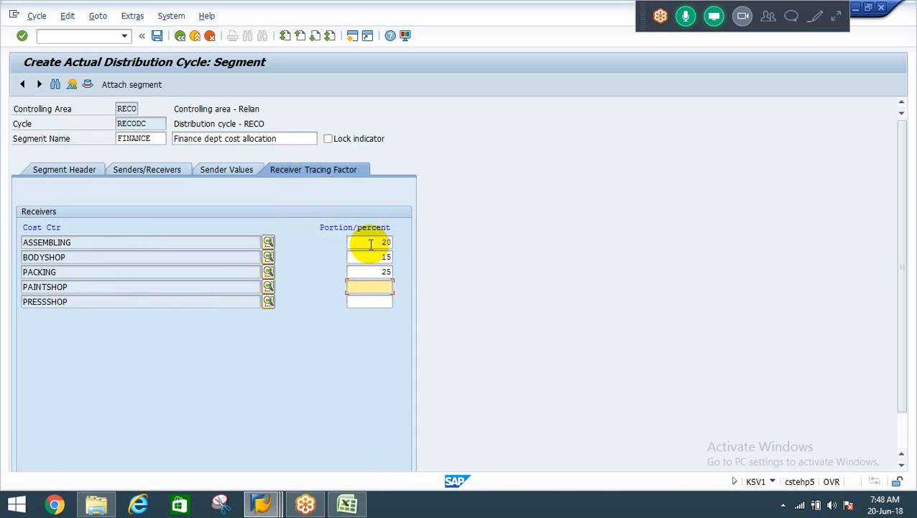
{"action": "type", "text": "25"}
{"action": "key", "text": "Down"}
{"action": "type", "text": "15"}
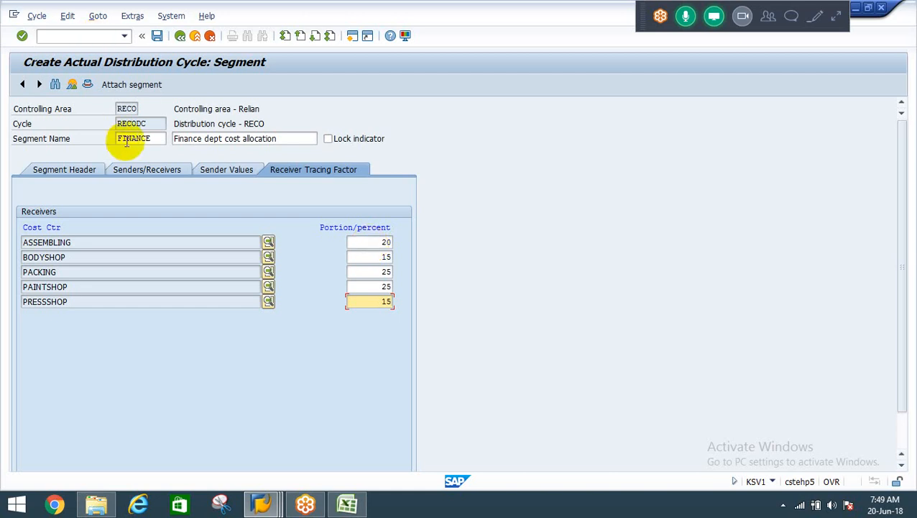
Review the FINANCE segment's sender and receiver assignments, checking the sender cost center and its group entry.
{"action": "left_click", "coordinate": [140, 173]}
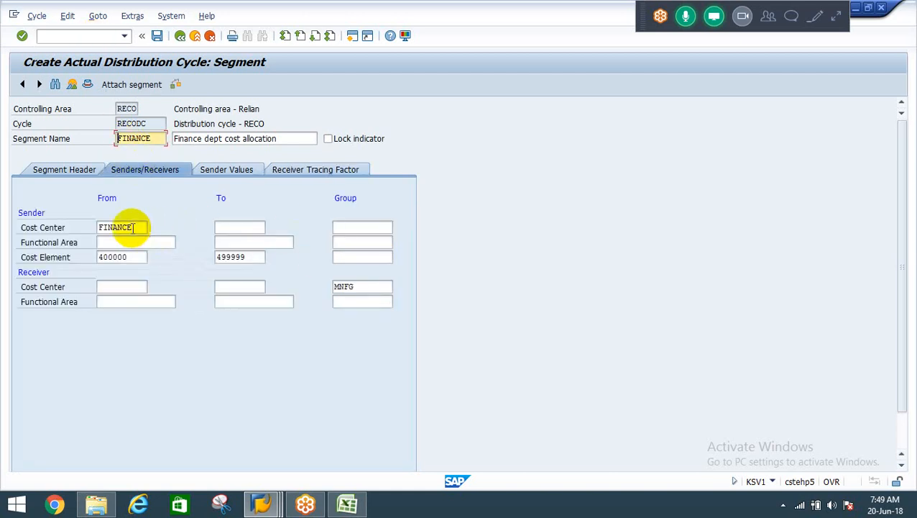
{"action": "left_click", "coordinate": [126, 228]}
{"action": "left_click", "coordinate": [361, 229]}
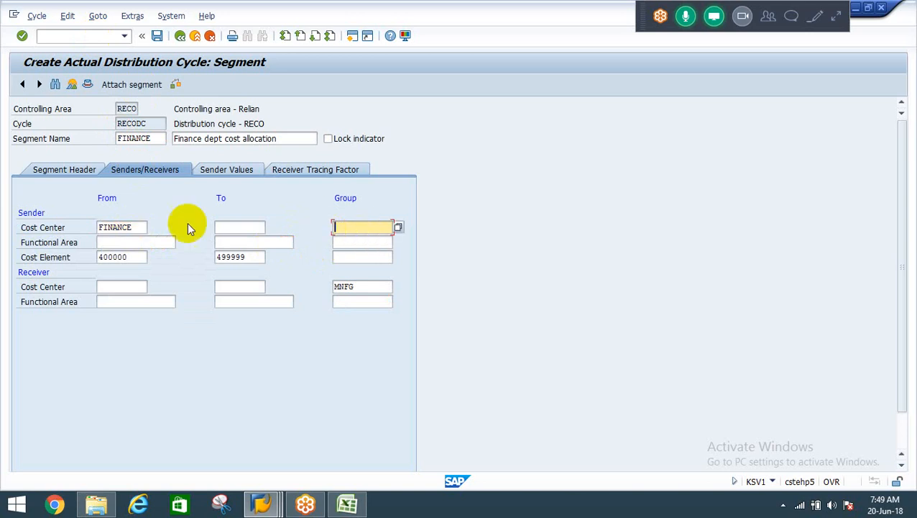
{"action": "left_click", "coordinate": [133, 227]}
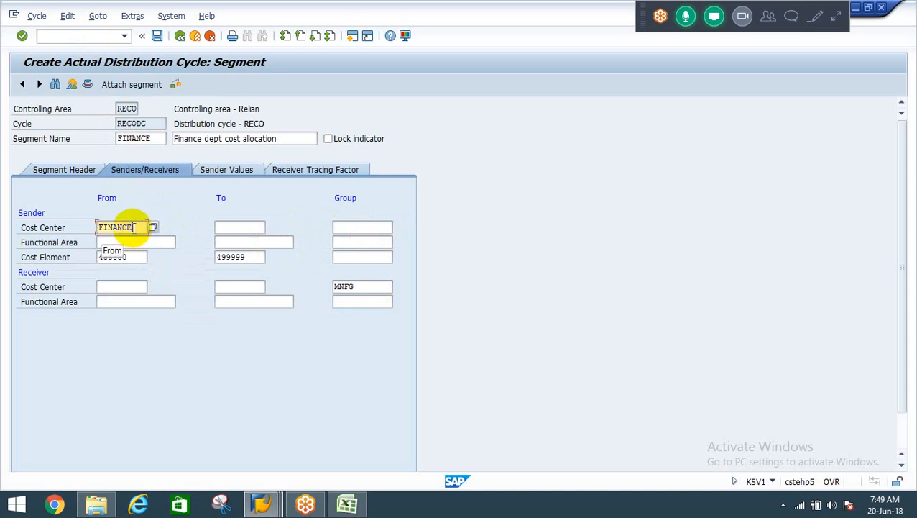
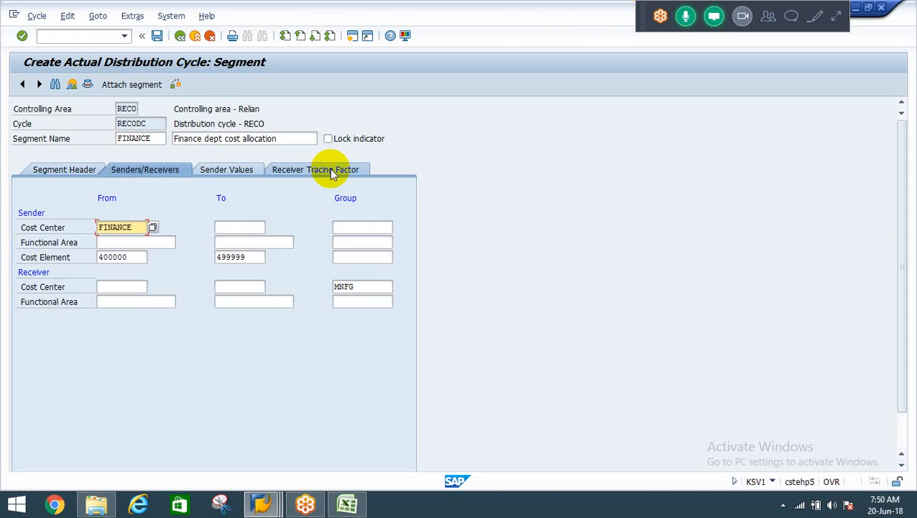
Save distribution cycle RECODC under customizing request CSTK900761 and return to the IMG structure.
{"action": "left_click", "coordinate": [156, 37]}
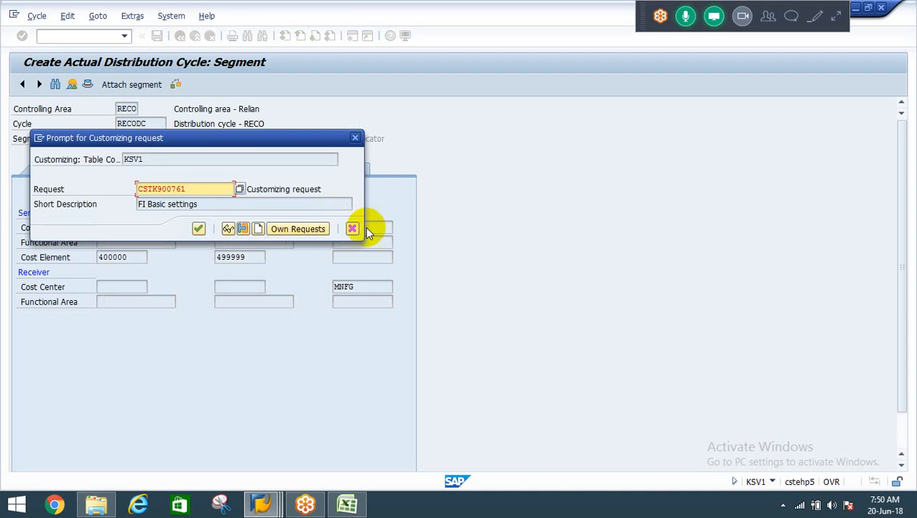
{"action": "left_click", "coordinate": [199, 228]}
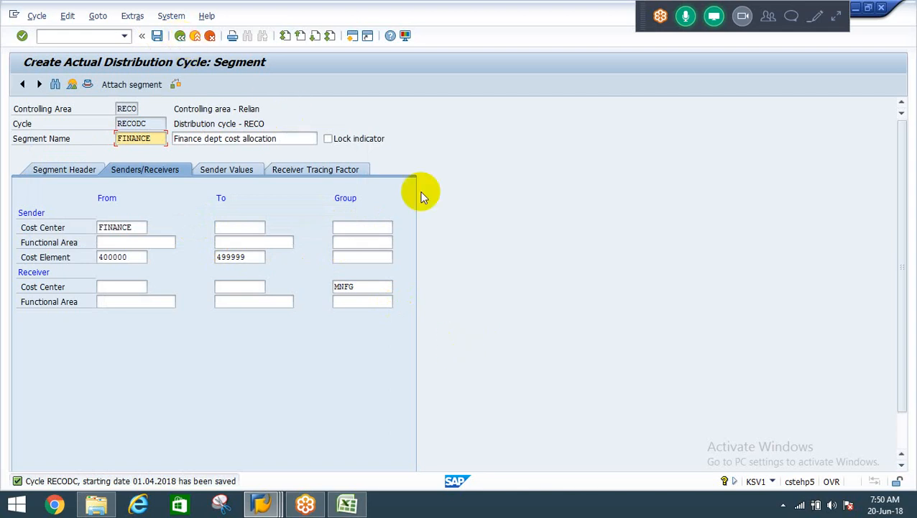
{"action": "left_click", "coordinate": [181, 36]}
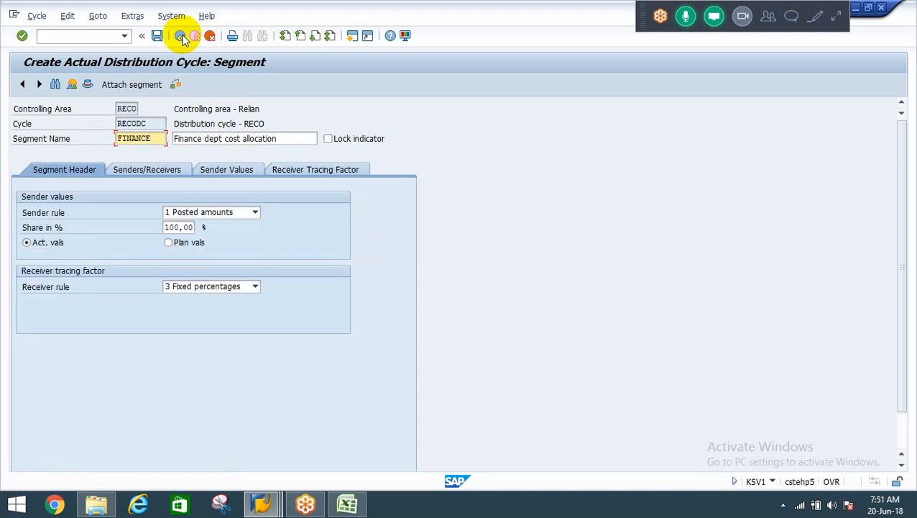
{"action": "left_click", "coordinate": [182, 36]}
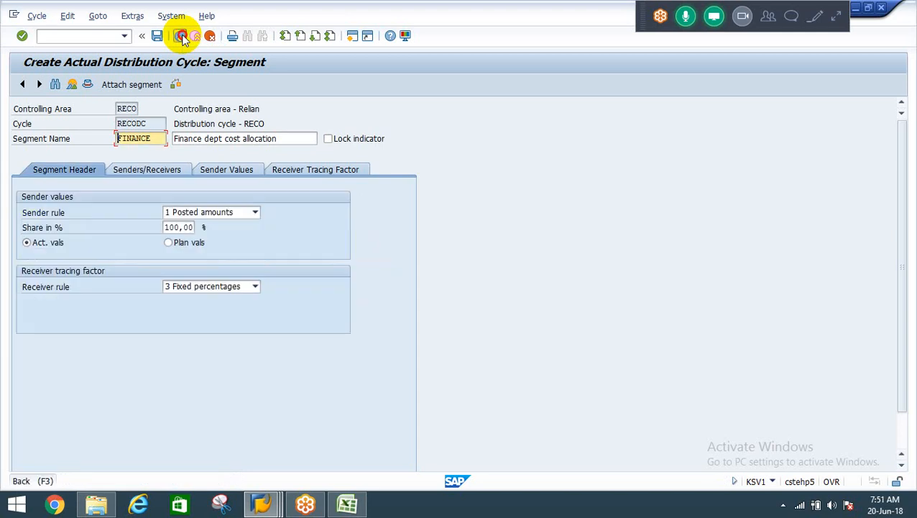
{"action": "left_click", "coordinate": [182, 36]}
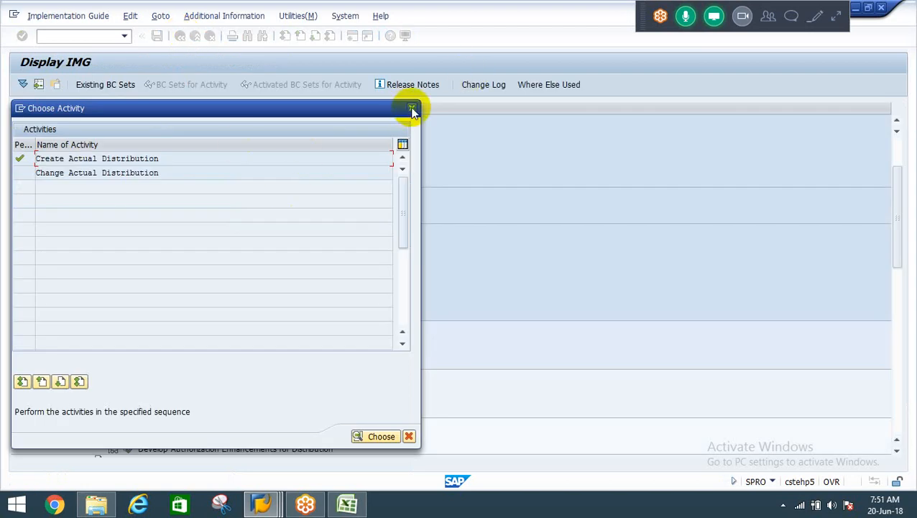
{"action": "left_click", "coordinate": [412, 109]}
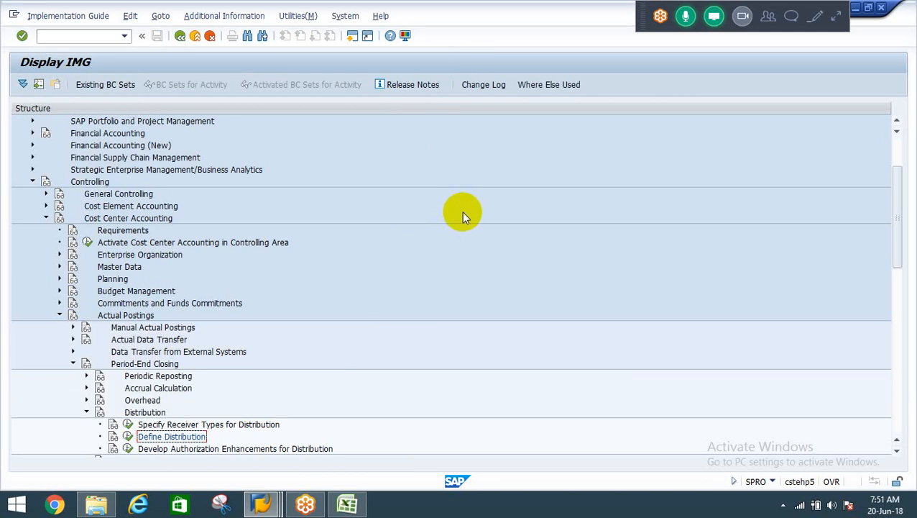
Open the G/L account document entry transaction FB50 in a new session.
{"action": "left_click", "coordinate": [352, 35]}
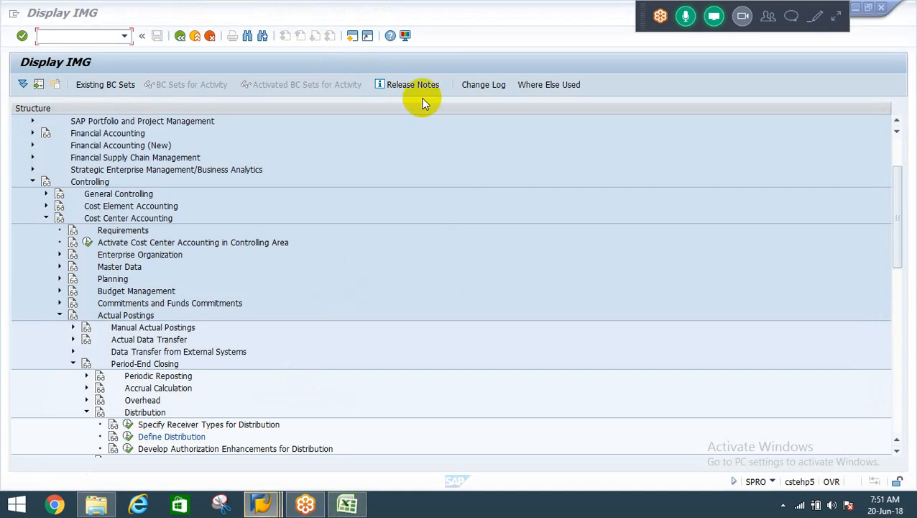
{"action": "left_click", "coordinate": [94, 36]}
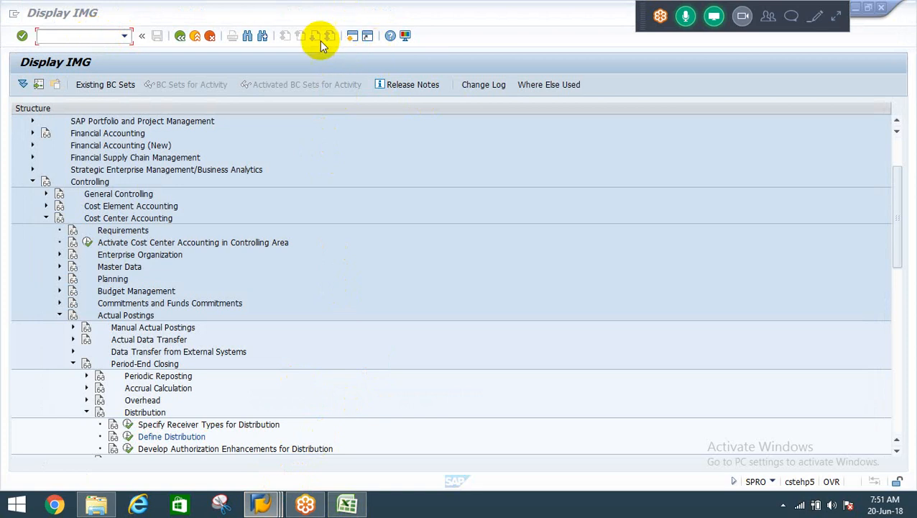
{"action": "key", "text": "alt+Tab"}
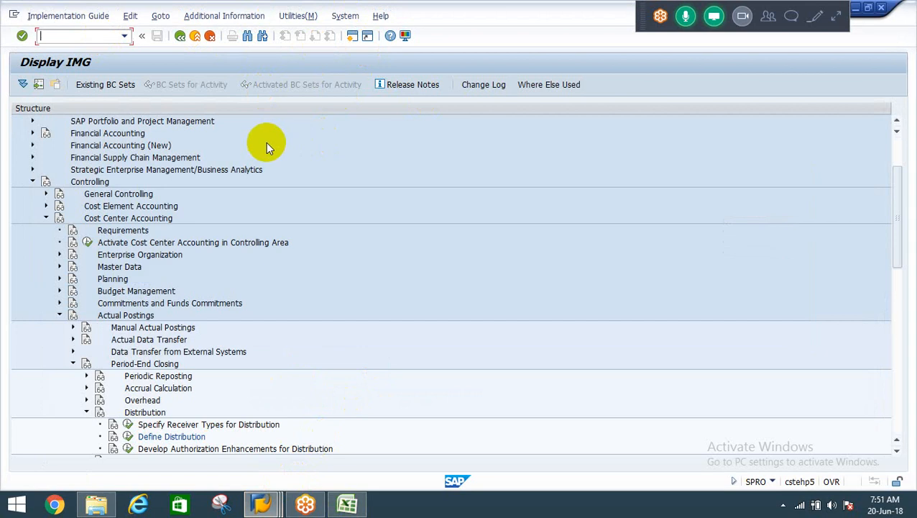
{"action": "type", "text": "/ofb50"}
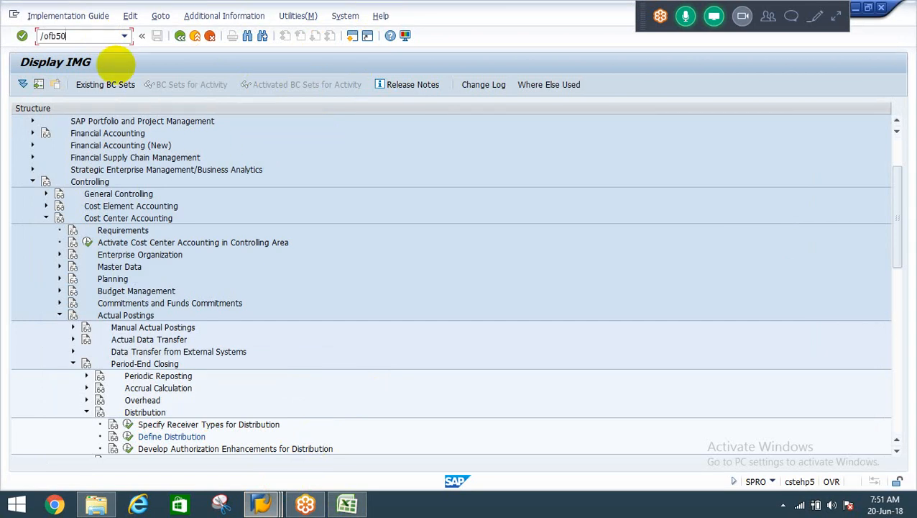
{"action": "key", "text": "Return"}
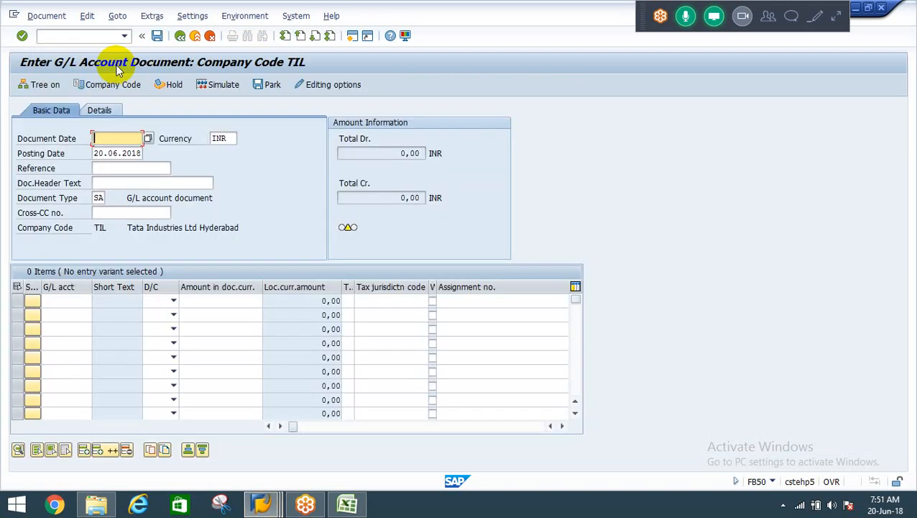
Enter document date 20.06.2018 in the G/L document header for company code TIL.
{"action": "key", "text": "Tab"}
{"action": "key", "text": "ctrl+c"}
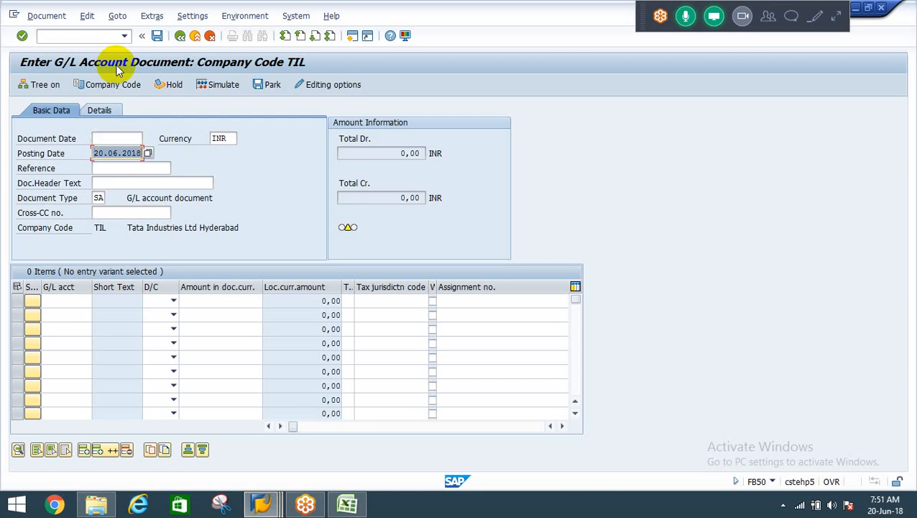
{"action": "key", "text": "shift+Tab"}
{"action": "key", "text": "ctrl+v"}
{"action": "key", "text": "Tab"}
{"action": "key", "text": "Tab"}
{"action": "key", "text": "Tab"}
{"action": "key", "text": "Tab"}
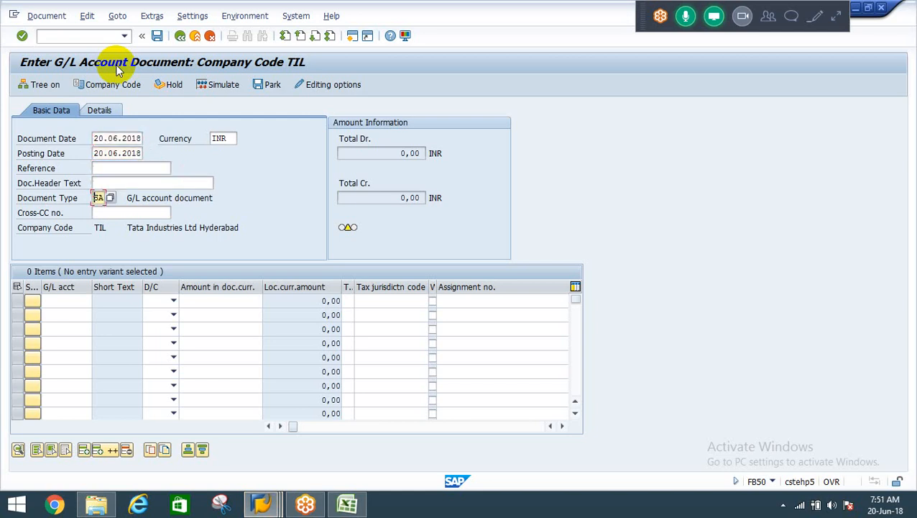
{"action": "key", "text": "Tab"}
{"action": "key", "text": "Tab"}
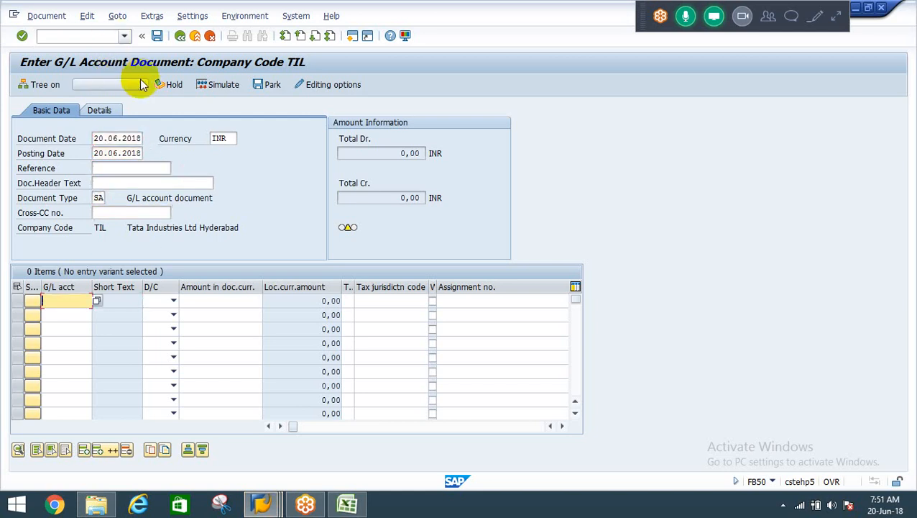
Switch the G/L document to company code REIL and set its document date to 20.06.2018.
{"action": "left_click", "coordinate": [120, 85]}
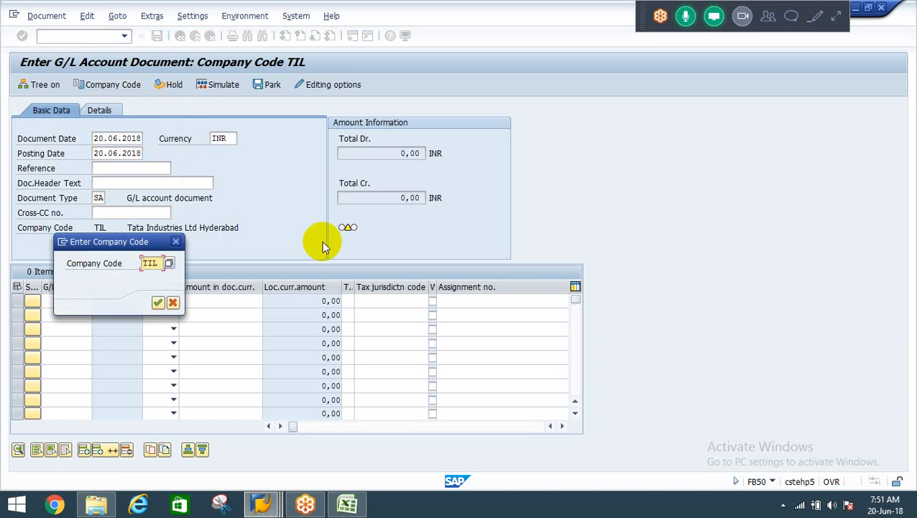
{"action": "type", "text": "reil"}
{"action": "key", "text": "Return"}
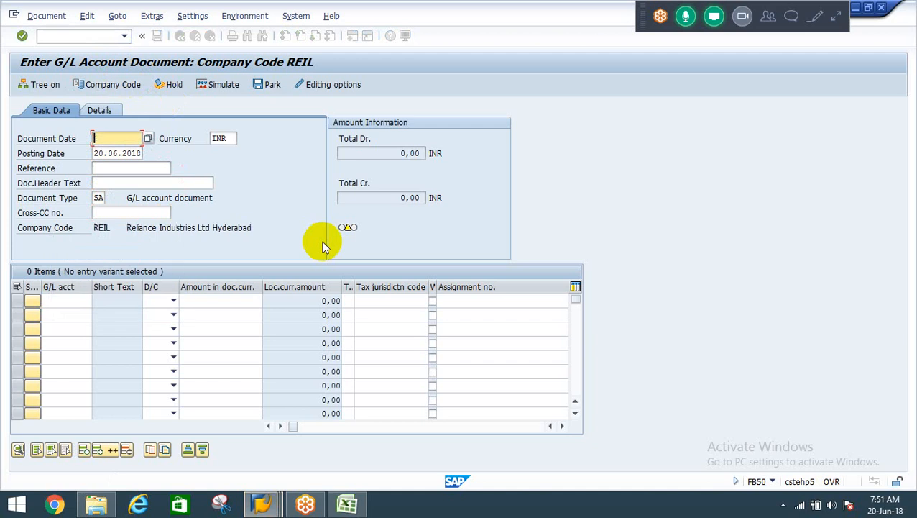
{"action": "key", "text": "BackSpace"}
{"action": "key", "text": "Down"}
{"action": "key", "text": "Tab"}
{"action": "key", "text": "Tab"}
{"action": "key", "text": "Tab"}
{"action": "key", "text": "Tab"}
{"action": "key", "text": "Tab"}
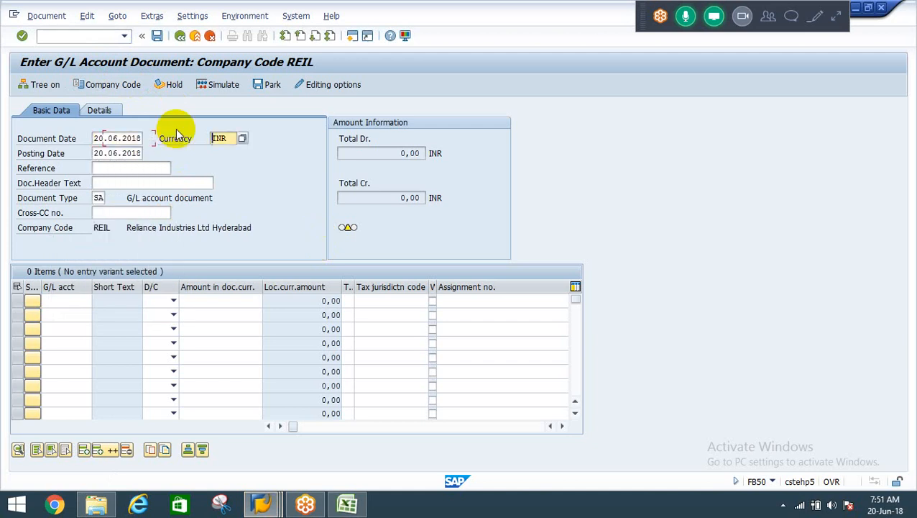
{"action": "key", "text": "Tab"}
{"action": "key", "text": "Tab"}
{"action": "key", "text": "Tab"}
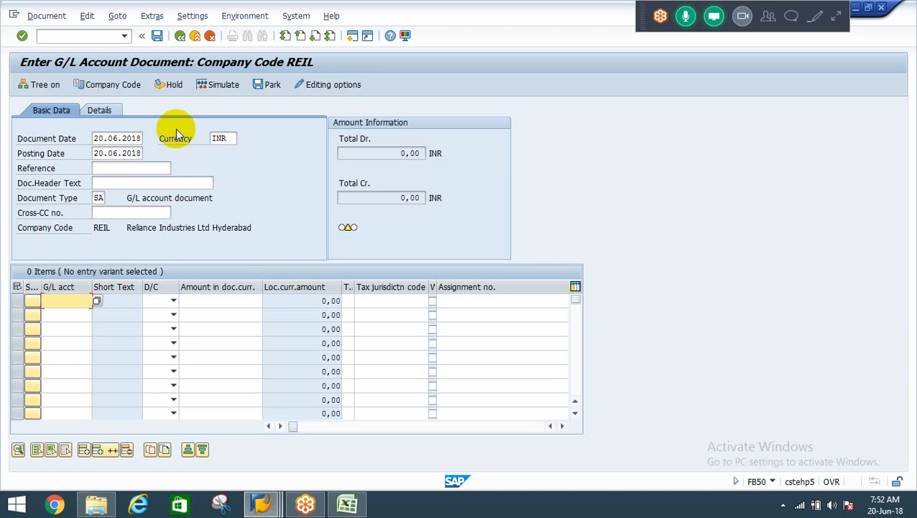
Look up the REIL G/L accounts and assign 400000 Salaries to the first line item.
{"action": "key", "text": "F4"}
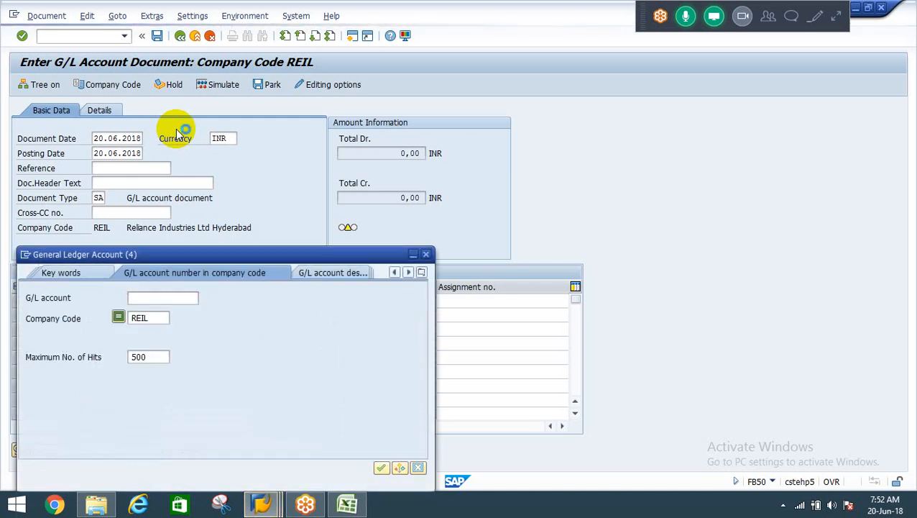
{"action": "key", "text": "Return"}
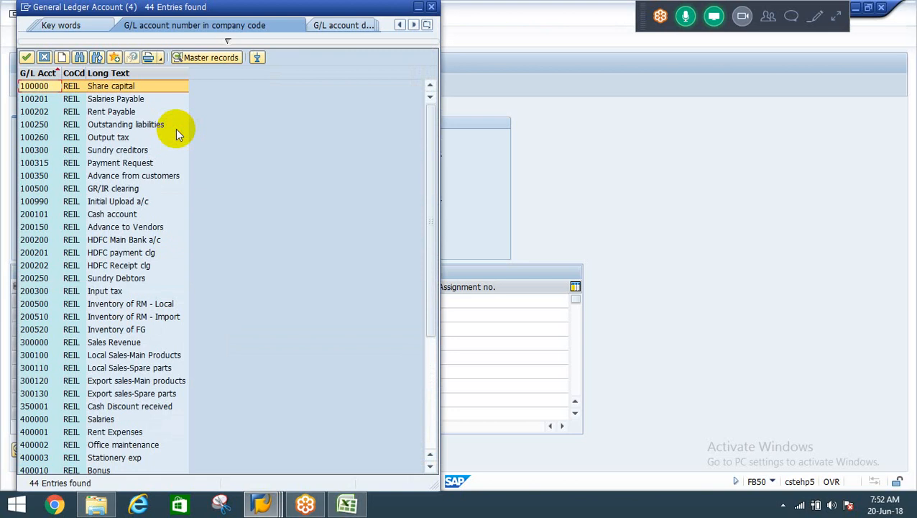
{"action": "key", "text": "Down"}
{"action": "key", "text": "Down"}
{"action": "key", "text": "Down"}
{"action": "key", "text": "Down"}
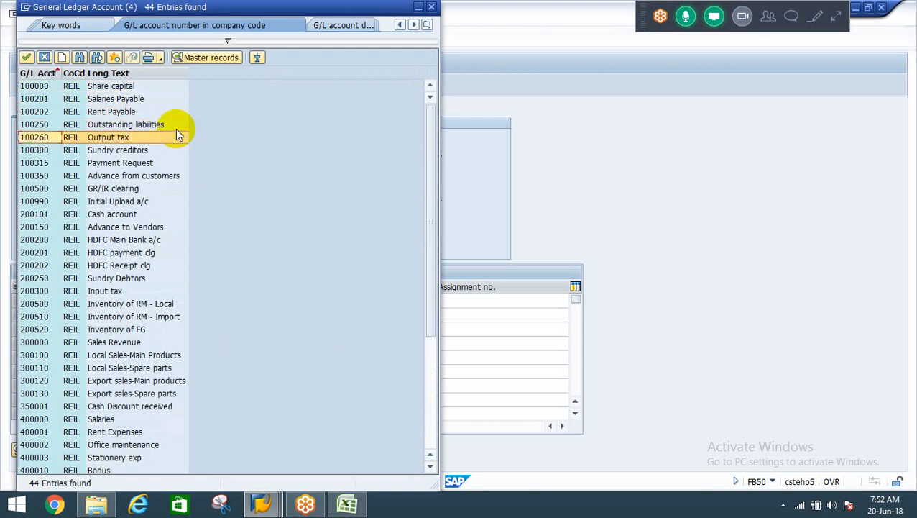
{"action": "key", "text": "Up"}
{"action": "key", "text": "Down"}
{"action": "key", "text": "Down"}
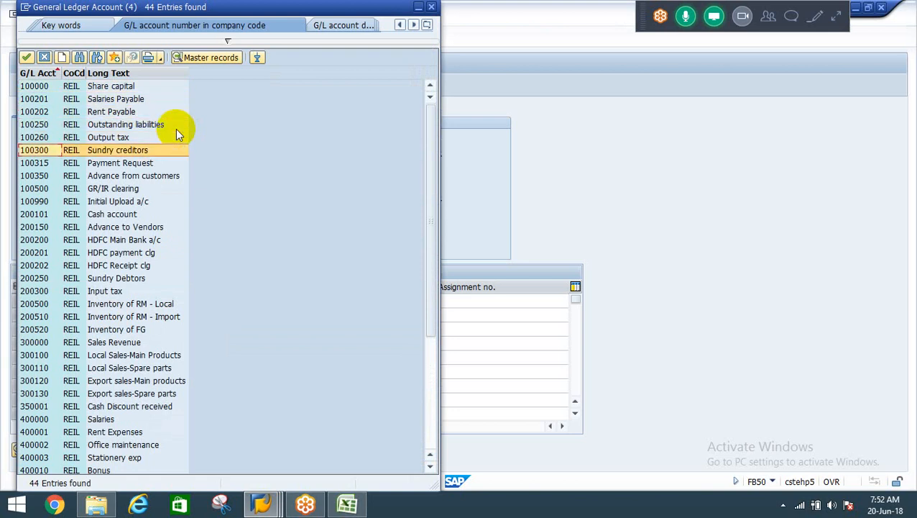
{"action": "key", "text": "Down"}
{"action": "key", "text": "Down"}
{"action": "key", "text": "Down"}
{"action": "key", "text": "Down"}
{"action": "key", "text": "Down"}
{"action": "key", "text": "Down"}
{"action": "key", "text": "Down"}
{"action": "key", "text": "Down"}
{"action": "key", "text": "Down"}
{"action": "key", "text": "Down"}
{"action": "key", "text": "Down"}
{"action": "key", "text": "Down"}
{"action": "key", "text": "Down"}
{"action": "key", "text": "Down"}
{"action": "key", "text": "Down"}
{"action": "key", "text": "Down"}
{"action": "key", "text": "Down"}
{"action": "key", "text": "Down"}
{"action": "key", "text": "Down"}
{"action": "key", "text": "Down"}
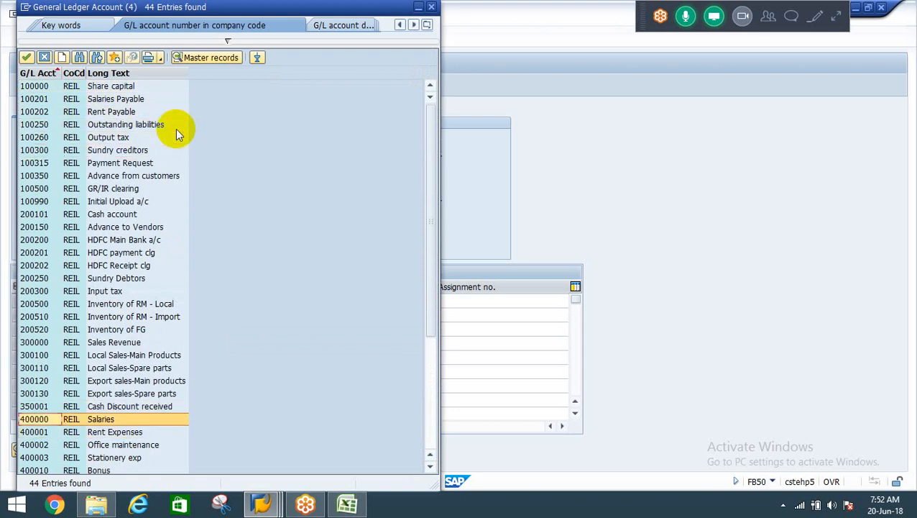
{"action": "key", "text": "Return"}
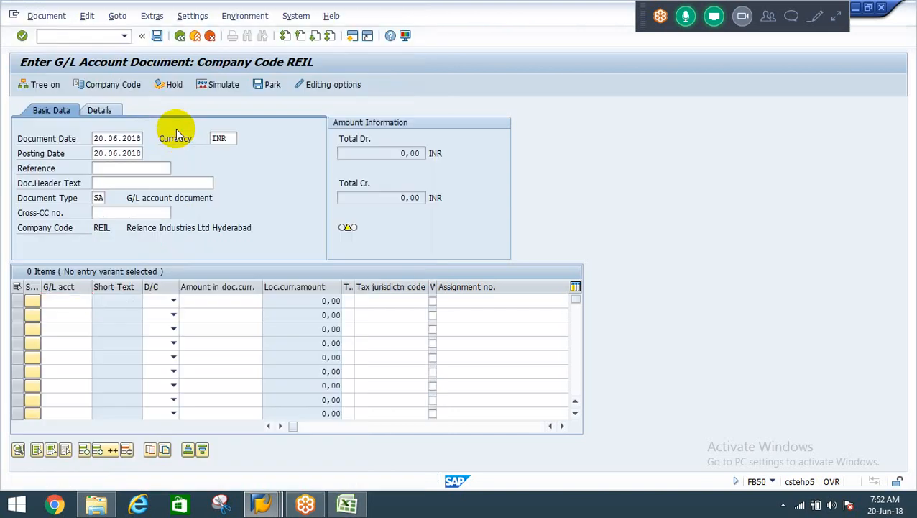
Make the salaries line a debit with an amount of 30000.
{"action": "key", "text": "Tab"}
{"action": "key", "text": "F4"}
{"action": "key", "text": "Down"}
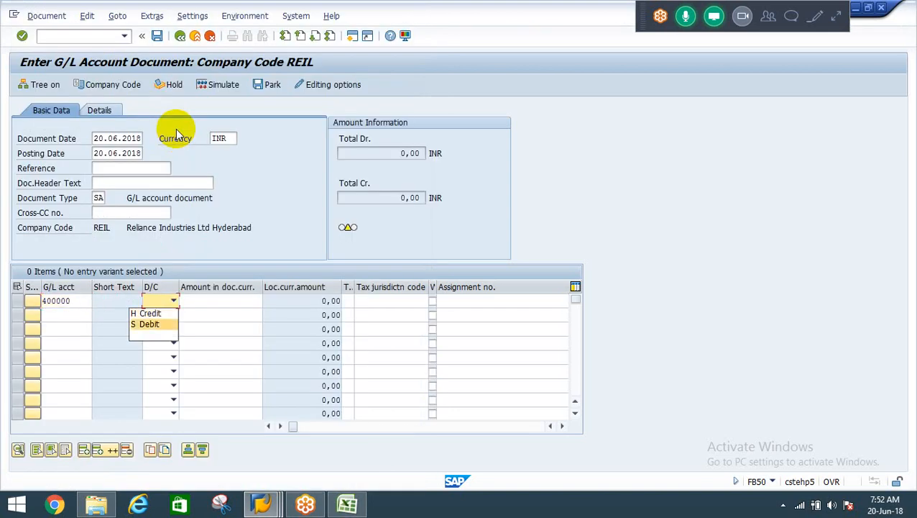
{"action": "key", "text": "Return"}
{"action": "key", "text": "Tab"}
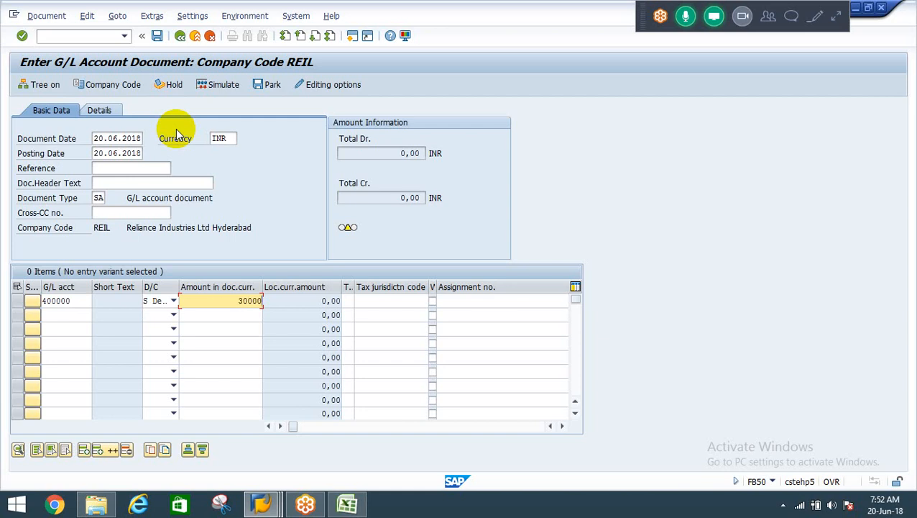
{"action": "key", "text": "Down"}
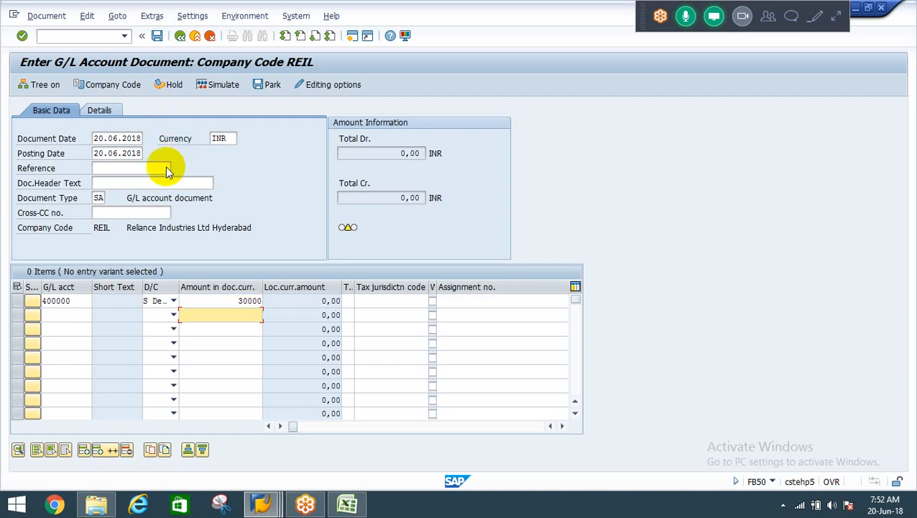
Look up the REIL G/L accounts and assign 200101 Cash account to the second line item.
{"action": "left_click", "coordinate": [68, 316]}
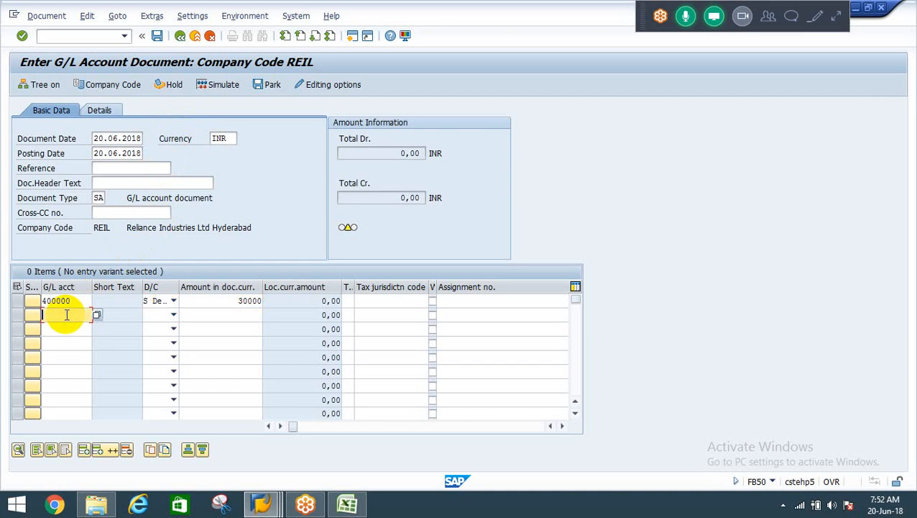
{"action": "left_click", "coordinate": [97, 315]}
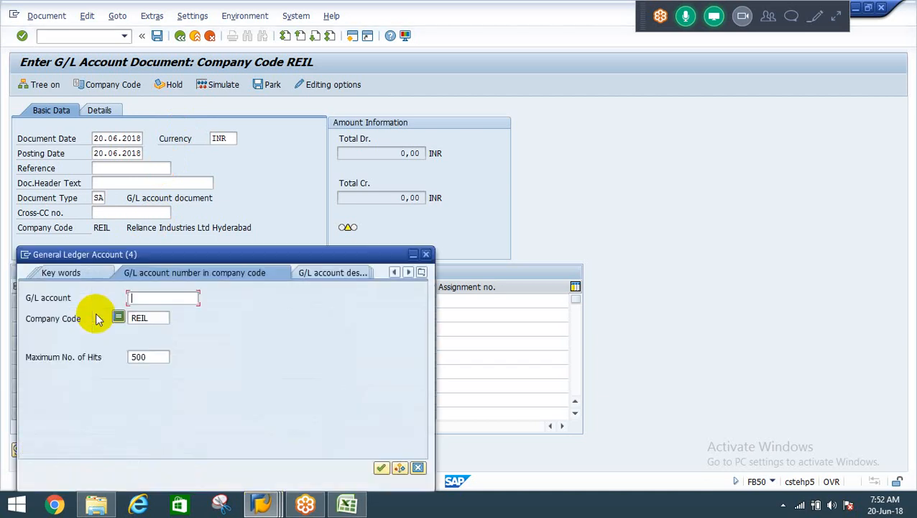
{"action": "key", "text": "Return"}
{"action": "key", "text": "Down"}
{"action": "key", "text": "Down"}
{"action": "key", "text": "Down"}
{"action": "key", "text": "Down"}
{"action": "key", "text": "Down"}
{"action": "key", "text": "Down"}
{"action": "key", "text": "Down"}
{"action": "key", "text": "Down"}
{"action": "key", "text": "Down"}
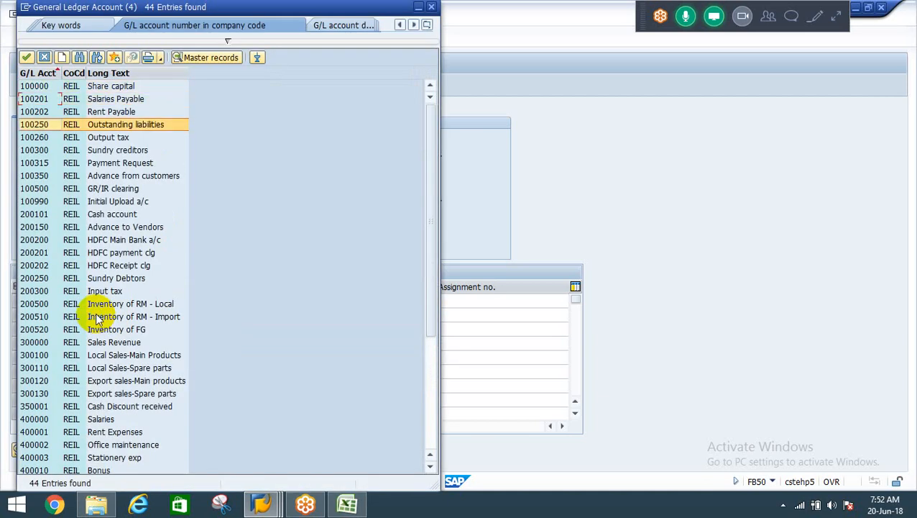
{"action": "key", "text": "Down"}
{"action": "key", "text": "Return"}
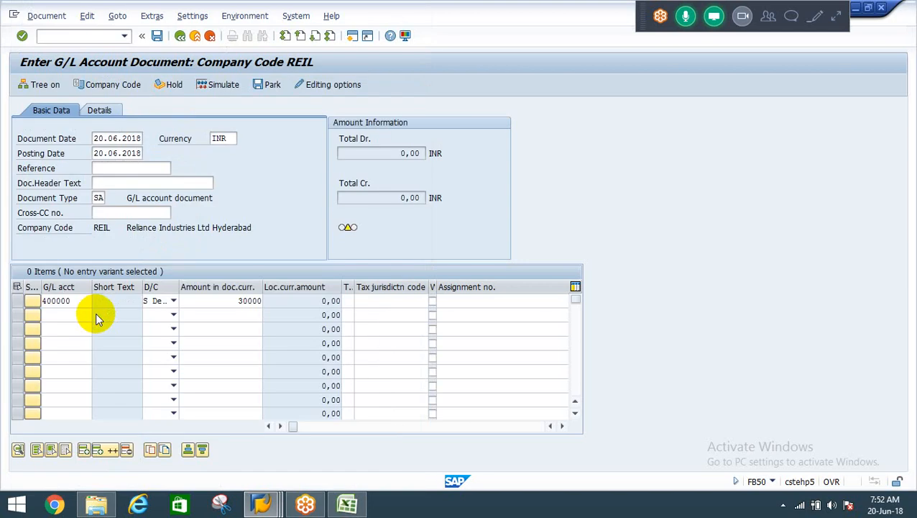
Make the cash account line a credit with * as its amount and submit the line items for checking.
{"action": "key", "text": "Tab"}
{"action": "key", "text": "h"}
{"action": "key", "text": "Tab"}
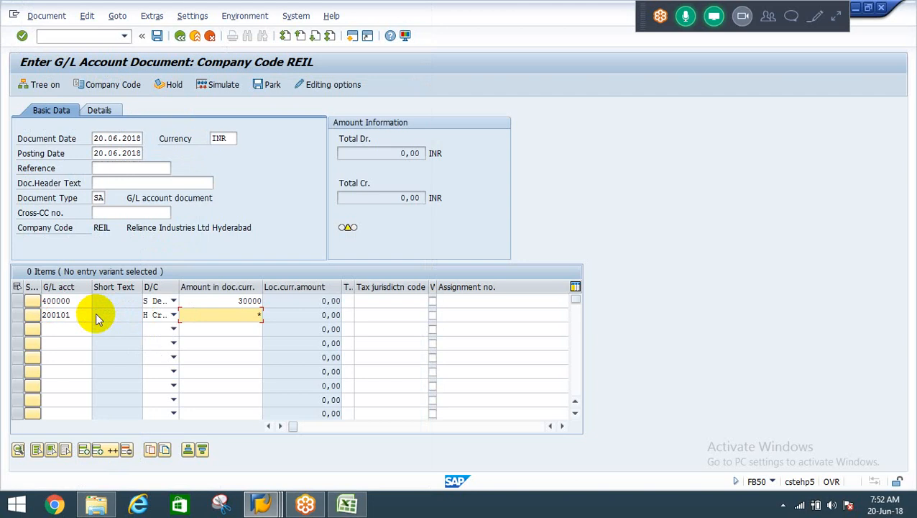
{"action": "type", "text": "*"}
{"action": "key", "text": "Return"}
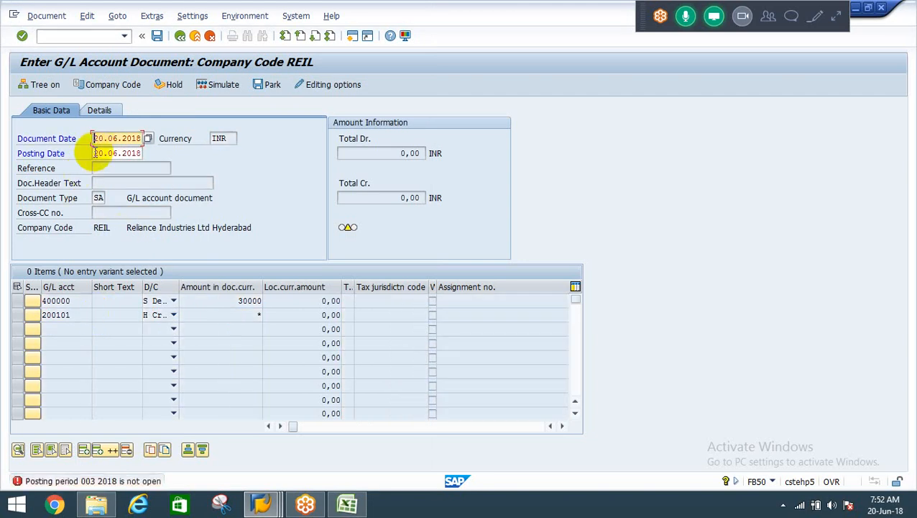
Open the posting periods maintenance transaction OB52 in a new session.
{"action": "left_click", "coordinate": [88, 37]}
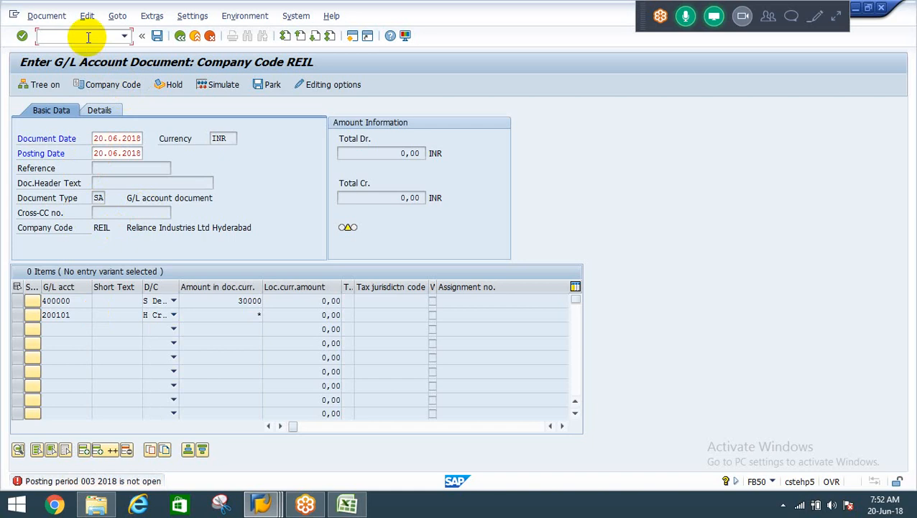
{"action": "type", "text": "/oob52"}
{"action": "key", "text": "Return"}
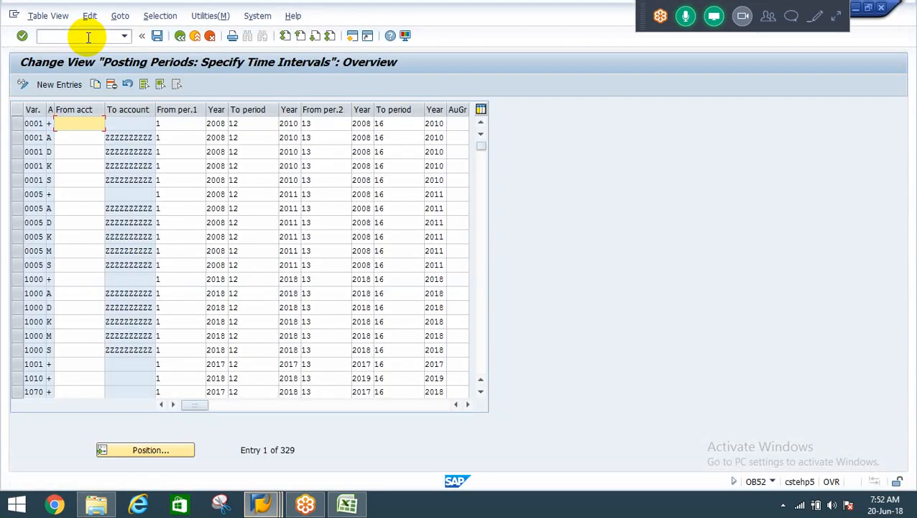
Locate posting period variant REIL in the posting periods table and examine its period intervals and neighbouring entries.
{"action": "left_click", "coordinate": [157, 450]}
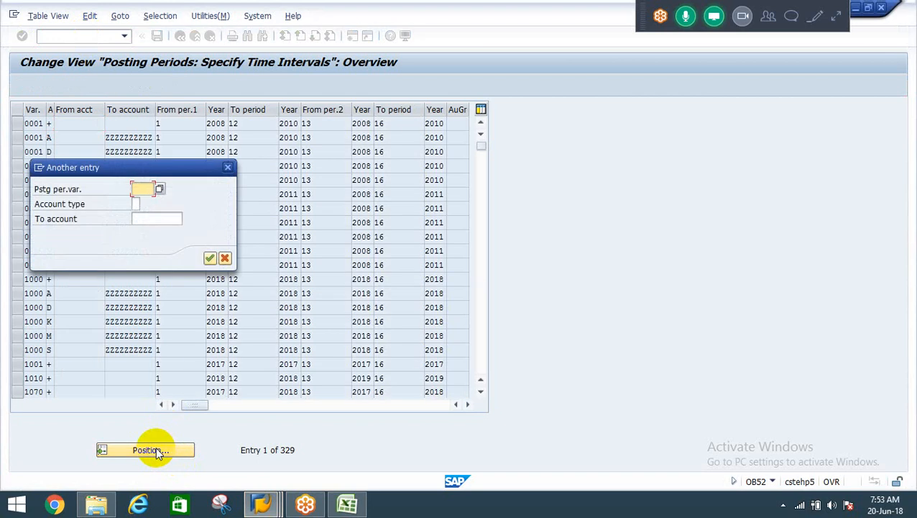
{"action": "type", "text": "reil"}
{"action": "key", "text": "Return"}
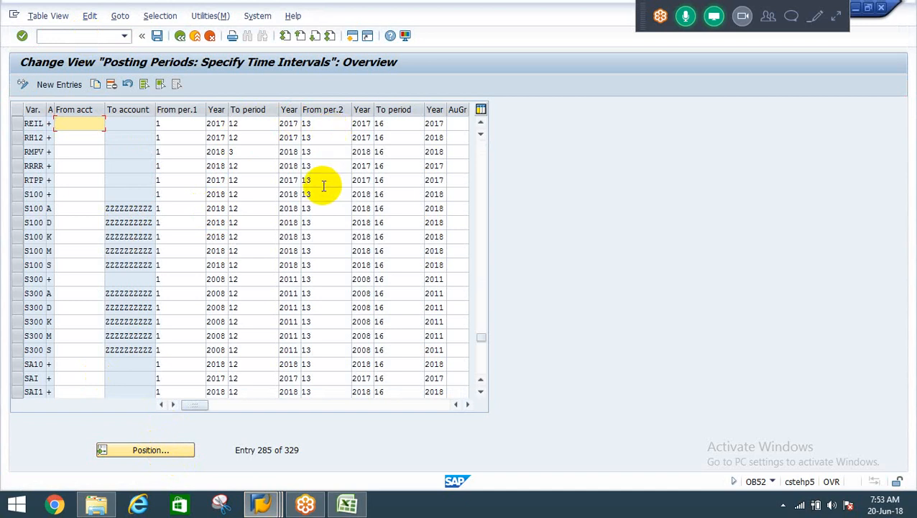
{"action": "left_click", "coordinate": [481, 123]}
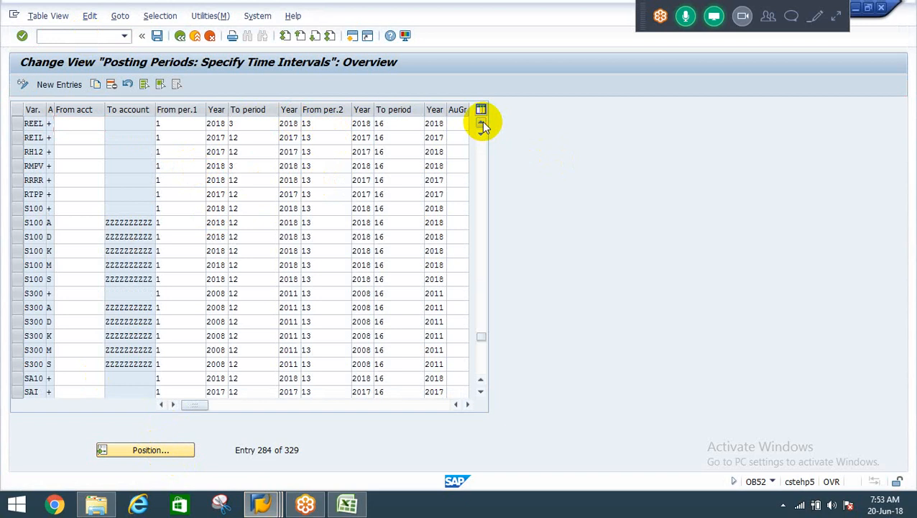
{"action": "left_click", "coordinate": [482, 125]}
{"action": "left_click", "coordinate": [187, 152]}
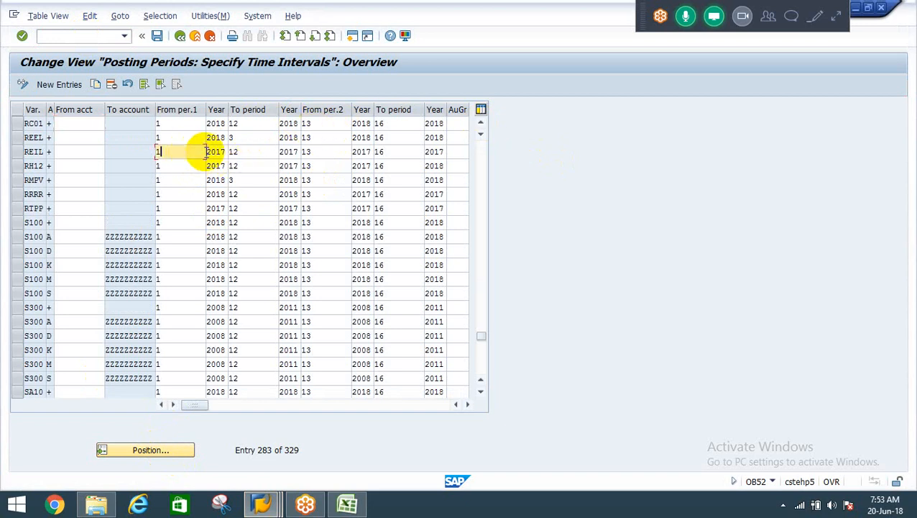
{"action": "left_click", "coordinate": [240, 152]}
Check the posting period variant of company code REIL in its global data (OBY6), and return to the start screen.
{"action": "left_click", "coordinate": [81, 39]}
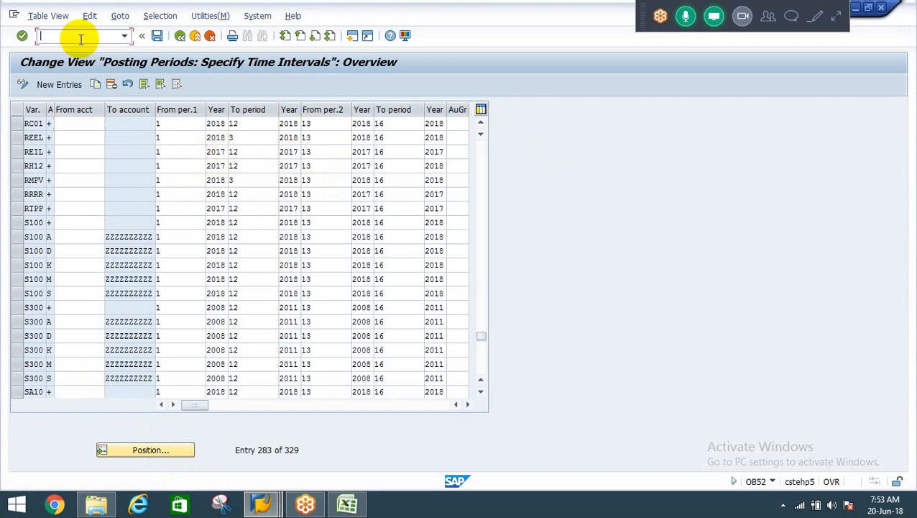
{"action": "type", "text": "/noby6"}
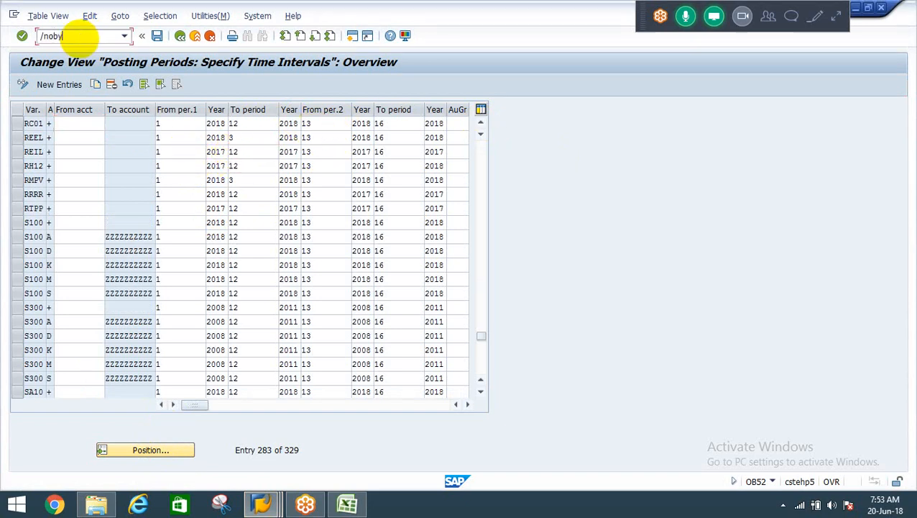
{"action": "key", "text": "Return"}
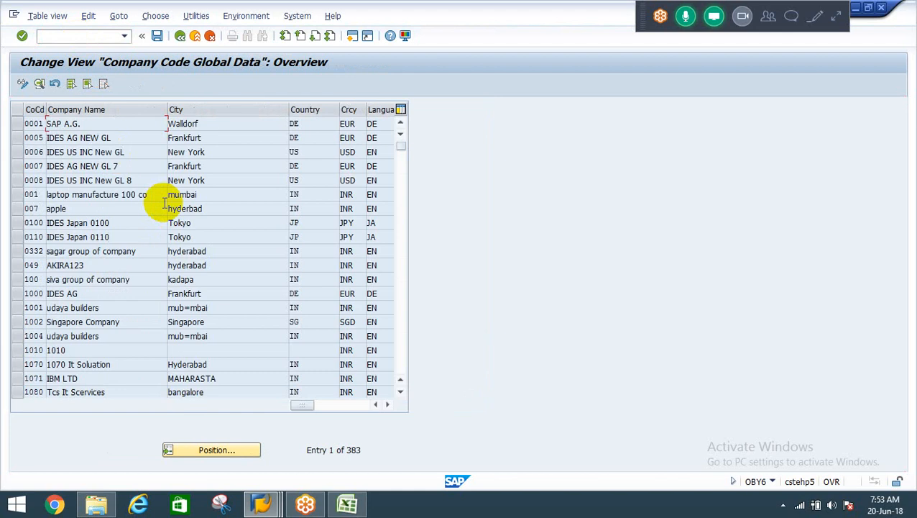
{"action": "left_click", "coordinate": [220, 453]}
{"action": "type", "text": "REIL"}
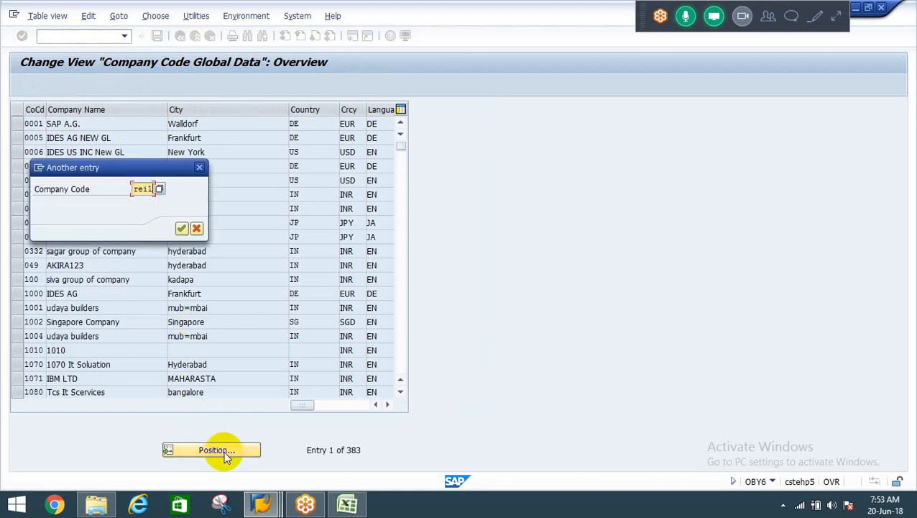
{"action": "key", "text": "Return"}
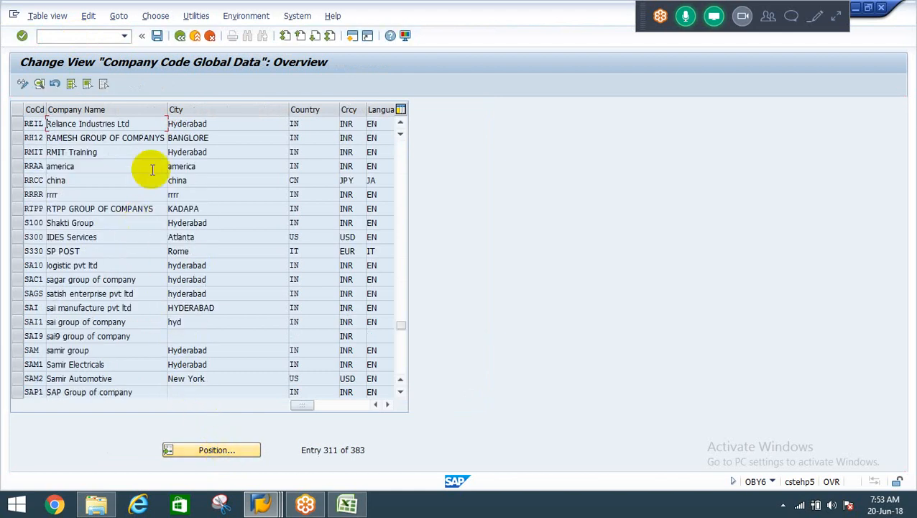
{"action": "double_click", "coordinate": [132, 124]}
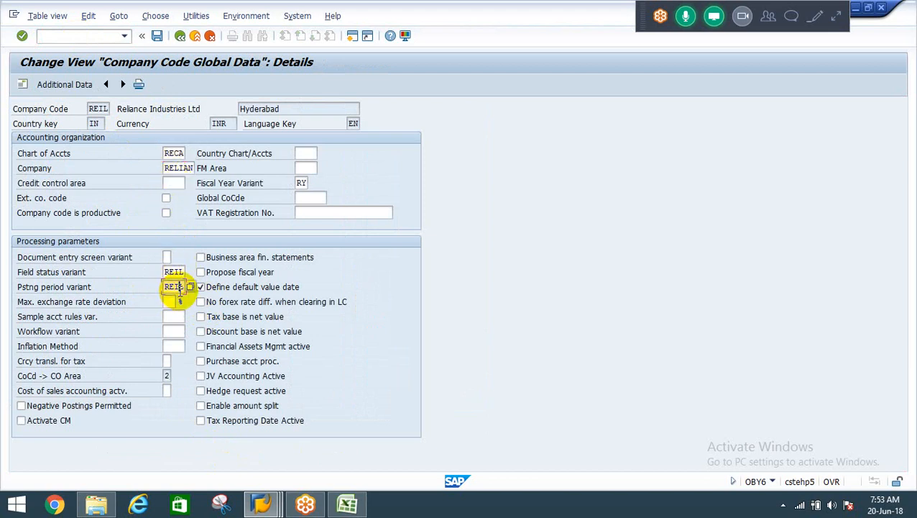
{"action": "key", "text": "F3"}
{"action": "key", "text": "F3"}
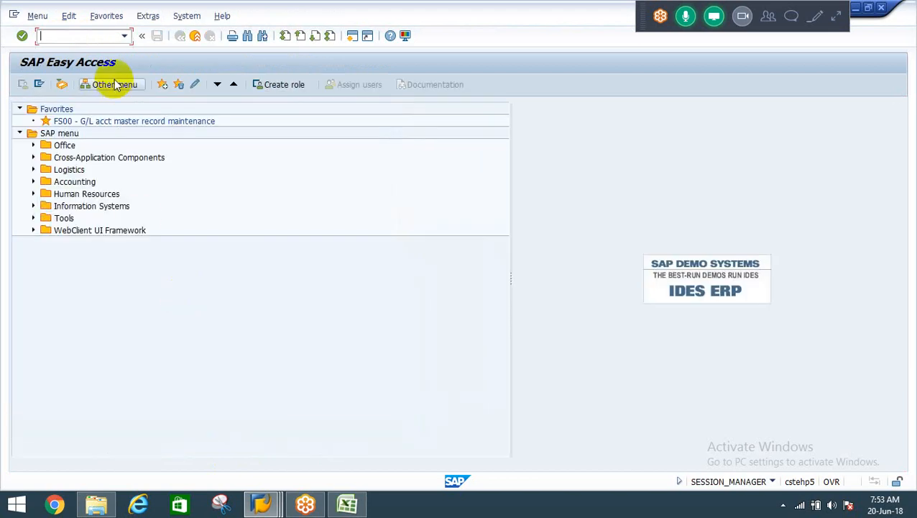
Reopen posting periods maintenance with transaction OB52 and go to the entry for variant REIL.
{"action": "type", "text": "ob52"}
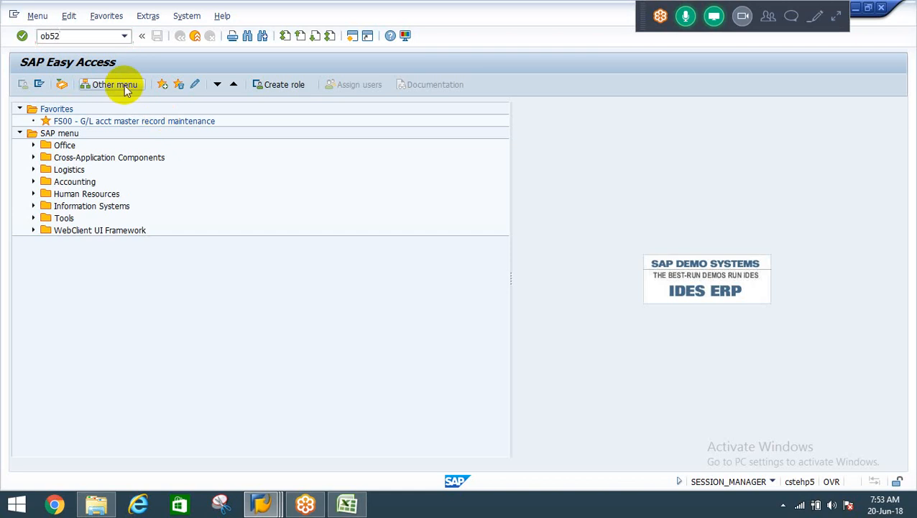
{"action": "key", "text": "Return"}
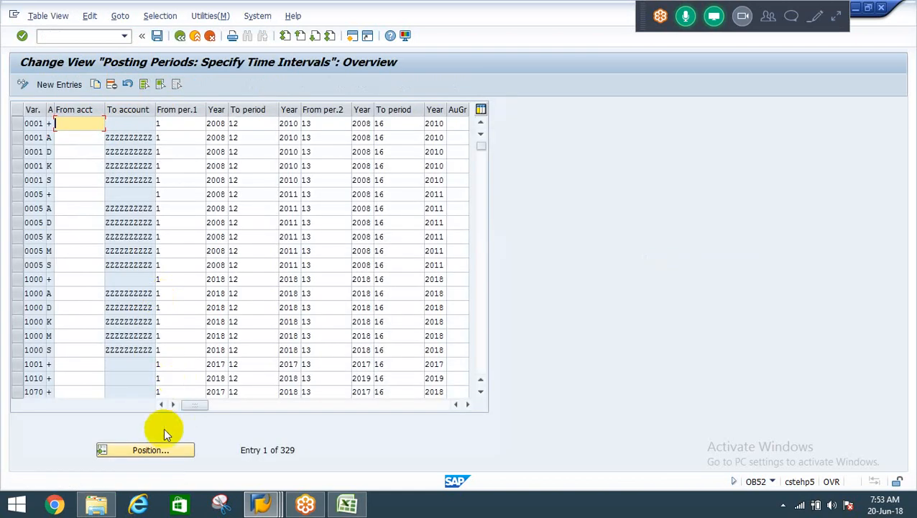
{"action": "left_click", "coordinate": [148, 449]}
{"action": "type", "text": "reil"}
{"action": "key", "text": "Return"}
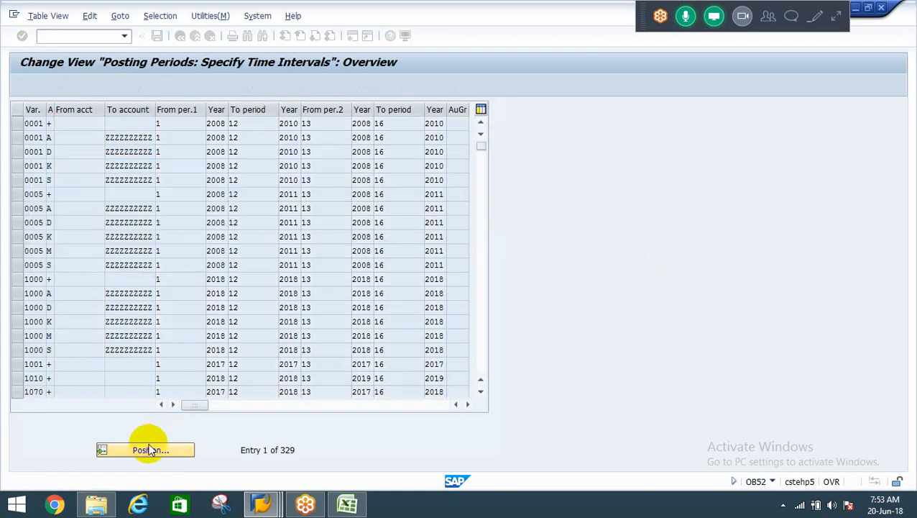
Set both the start year and the end year of REIL's first posting period interval to 2018.
{"action": "left_click", "coordinate": [221, 124]}
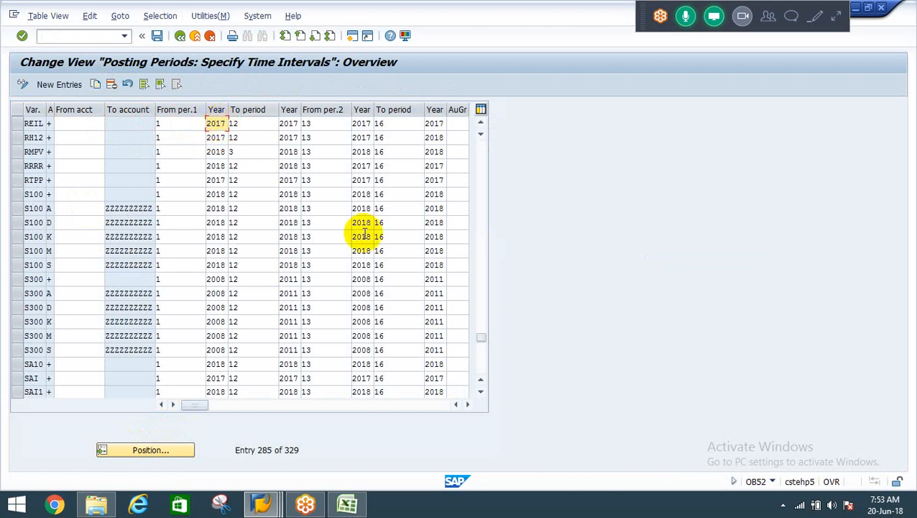
{"action": "type", "text": "8"}
{"action": "key", "text": "Tab"}
{"action": "key", "text": "Tab"}
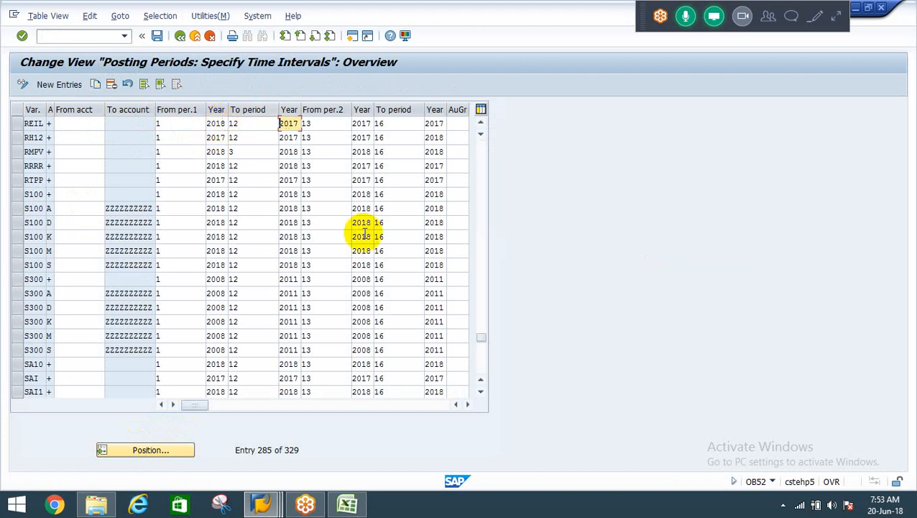
{"action": "key", "text": "Right"}
{"action": "key", "text": "Right"}
{"action": "key", "text": "BackSpace"}
{"action": "type", "text": "8"}
Set the ending period of REIL's first posting period interval to 3.
{"action": "key", "text": "shift+Tab"}
{"action": "key", "text": "shift+Tab"}
{"action": "key", "text": "shift+Tab"}
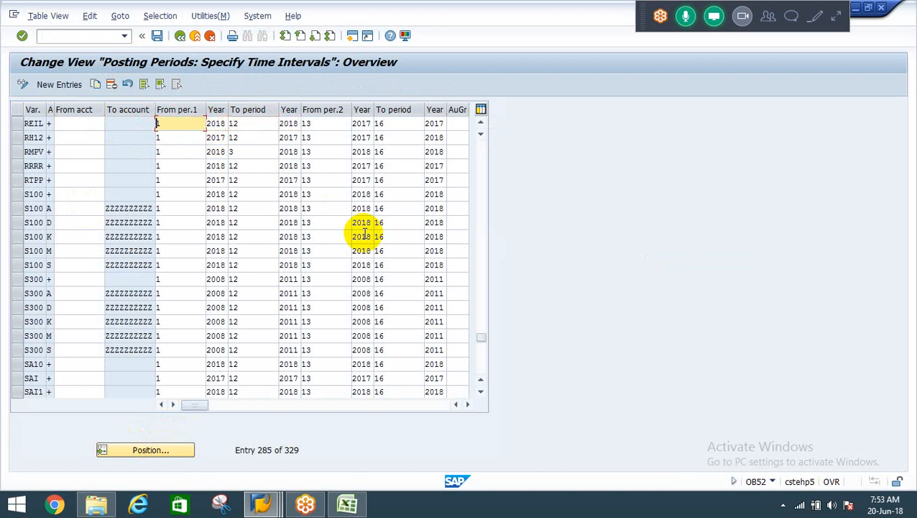
{"action": "key", "text": "Tab"}
{"action": "key", "text": "Tab"}
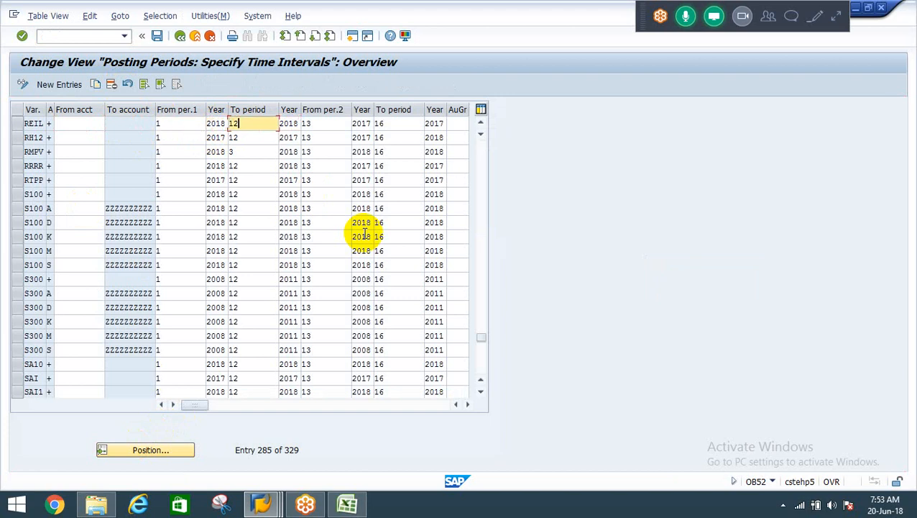
{"action": "key", "text": "BackSpace"}
{"action": "key", "text": "BackSpace"}
{"action": "type", "text": "3"}
{"action": "key", "text": "Return"}
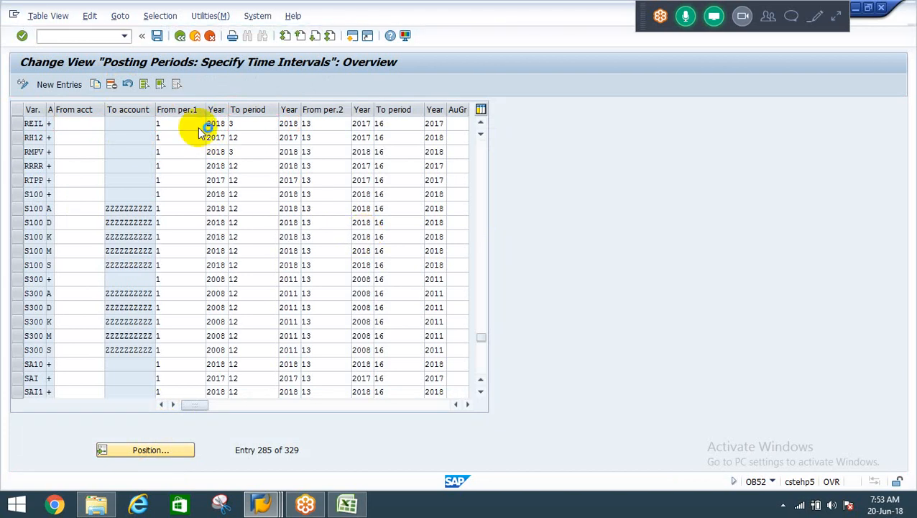
Save the posting period changes under customizing request CSTK900761 and leave posting periods maintenance.
{"action": "left_click", "coordinate": [156, 36]}
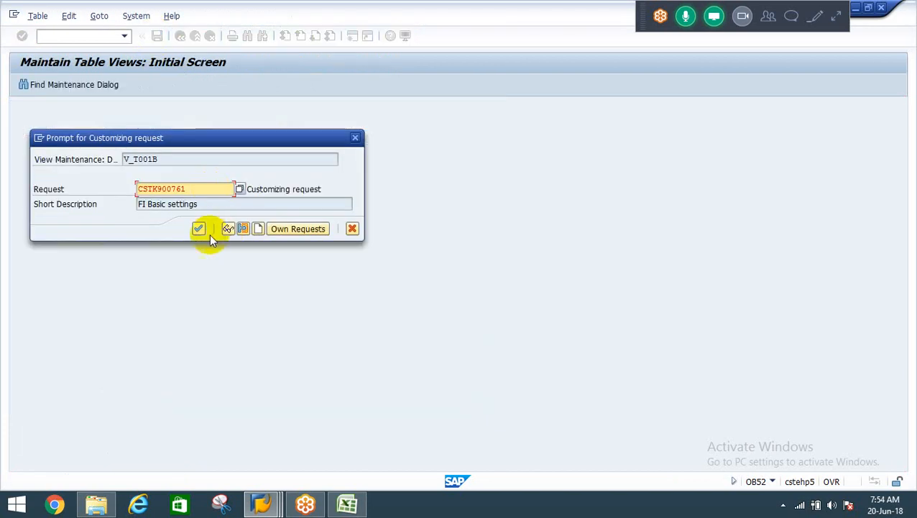
{"action": "left_click", "coordinate": [198, 228]}
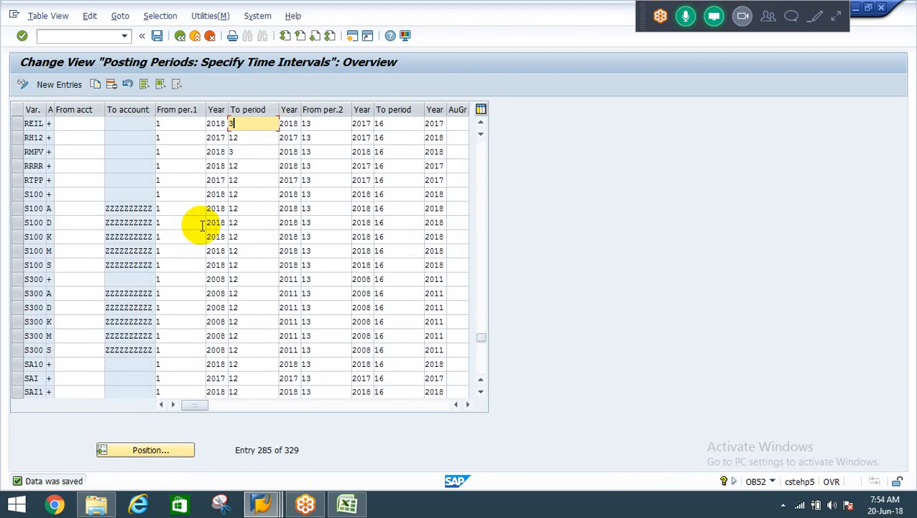
{"action": "key", "text": "F3"}
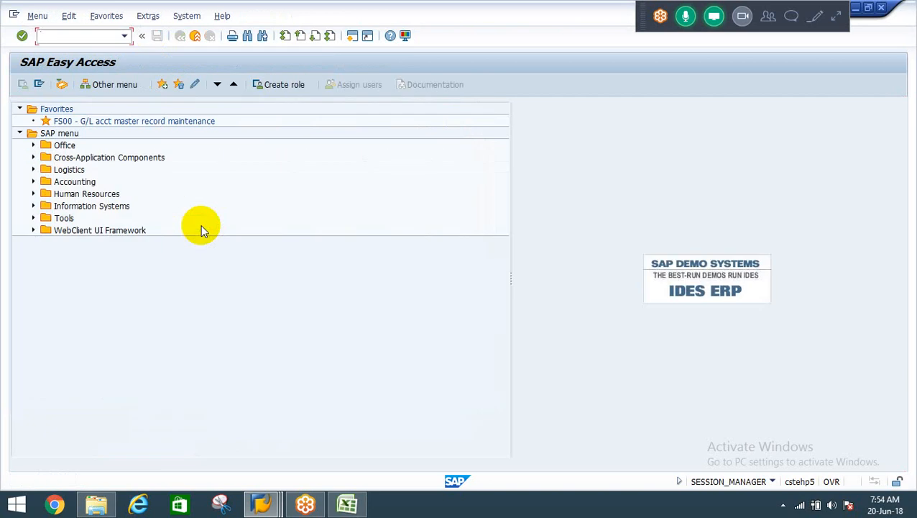
Return to the G/L account document session for company code REIL and try to submit the entered lines again.
{"action": "left_click", "coordinate": [352, 505]}
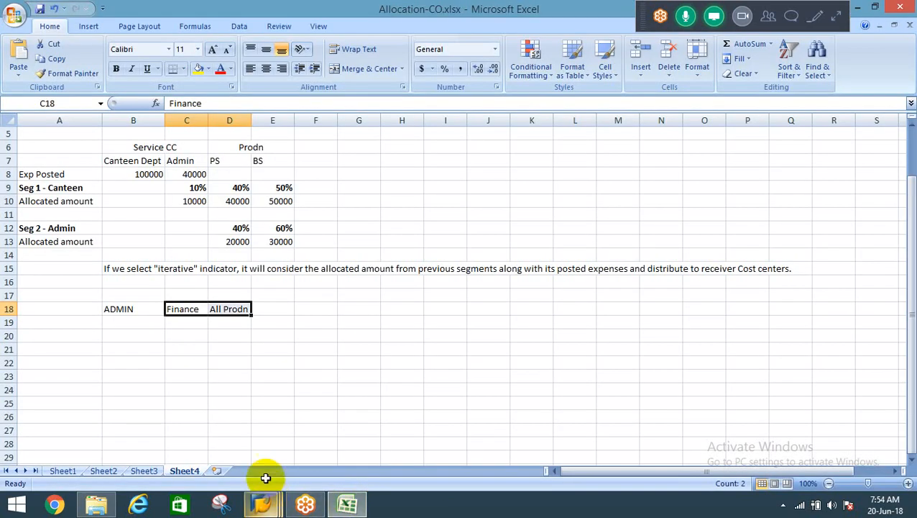
{"action": "mouse_move", "coordinate": [266, 505]}
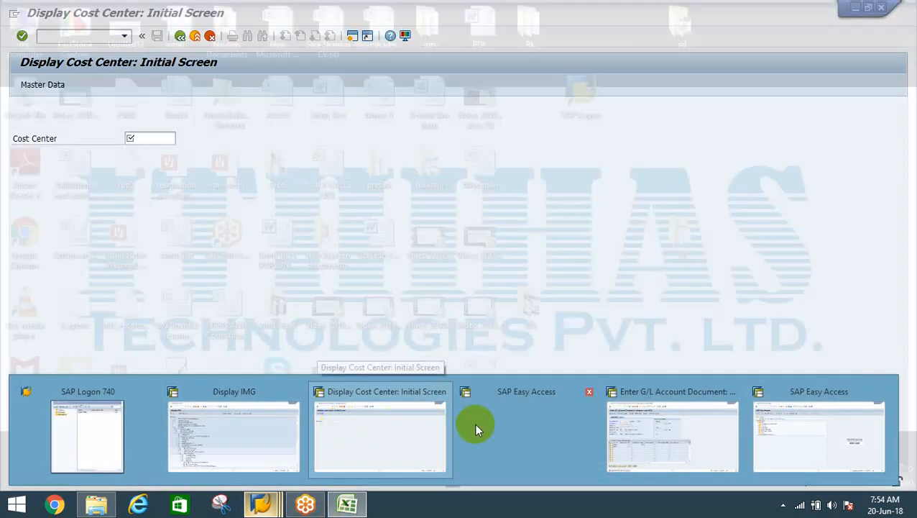
{"action": "left_click", "coordinate": [656, 440]}
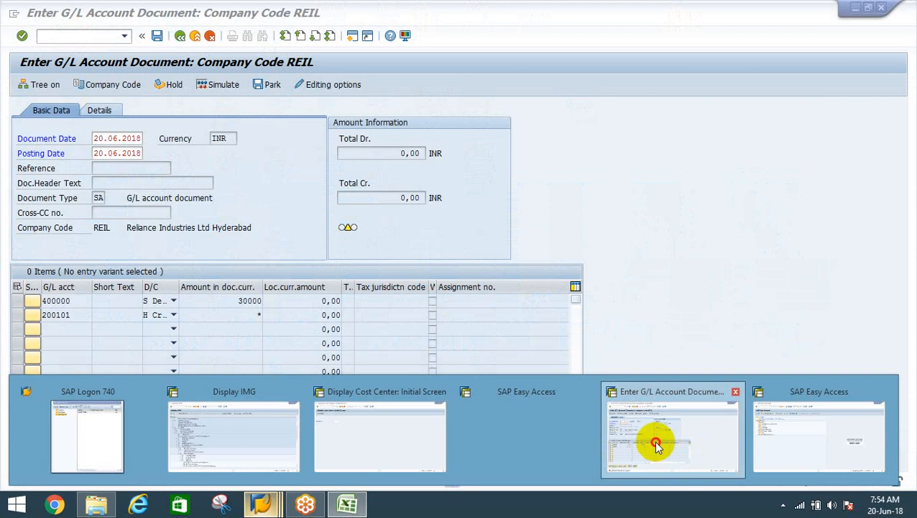
{"action": "key", "text": "Return"}
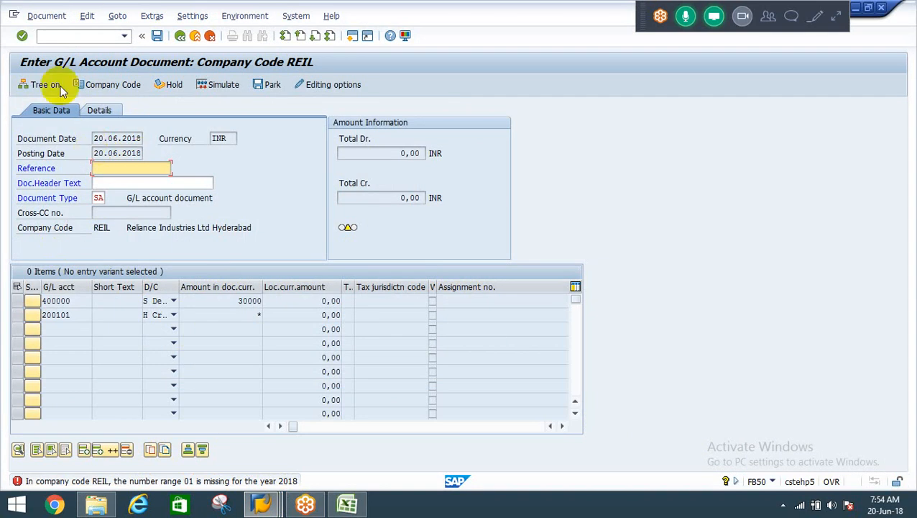
Leave the G/L document entry for transaction SPRO and display the SAP Reference IMG.
{"action": "left_click", "coordinate": [44, 36]}
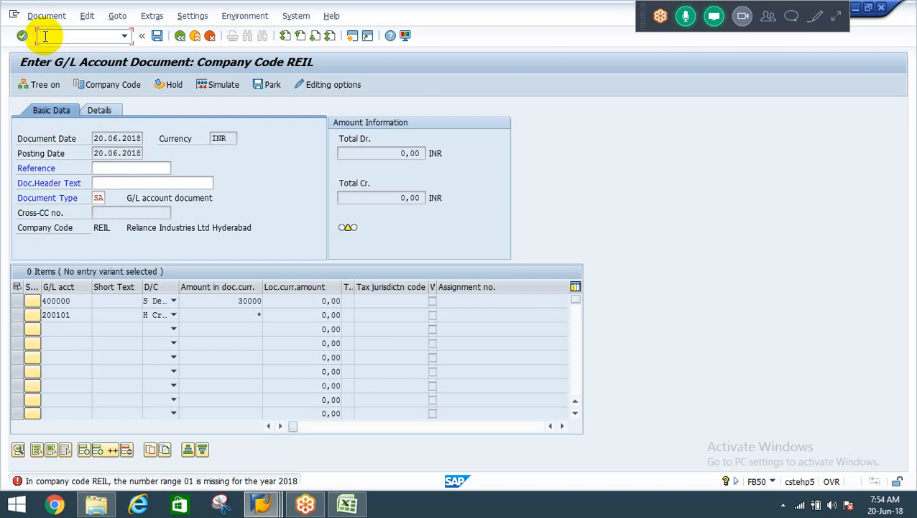
{"action": "type", "text": "/n"}
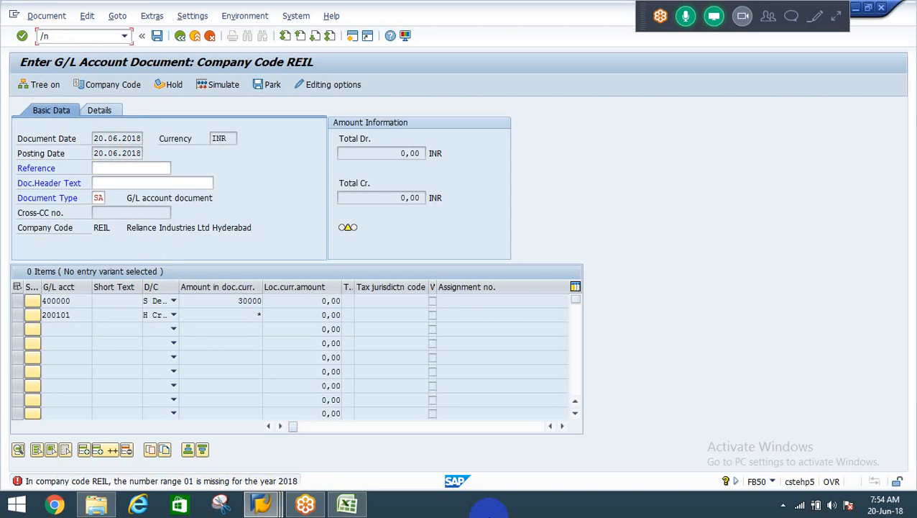
{"action": "type", "text": "spro"}
{"action": "key", "text": "Return"}
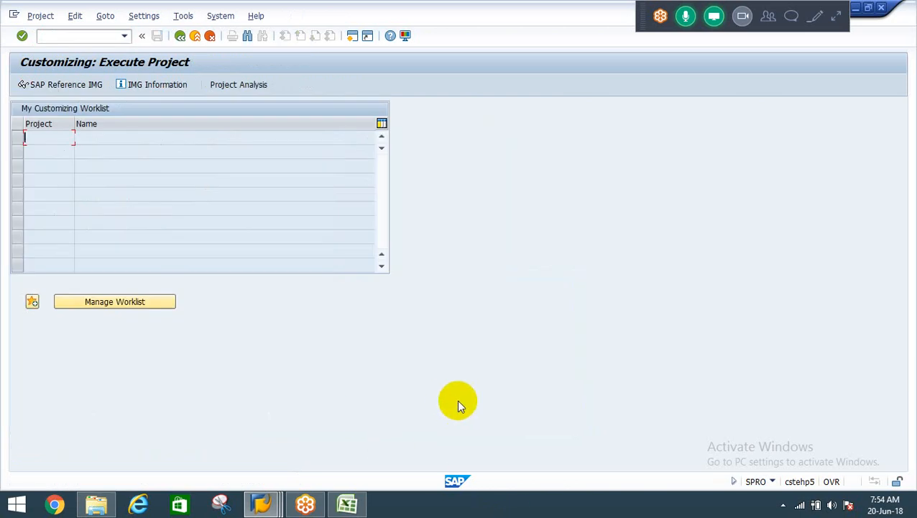
{"action": "left_click", "coordinate": [66, 91]}
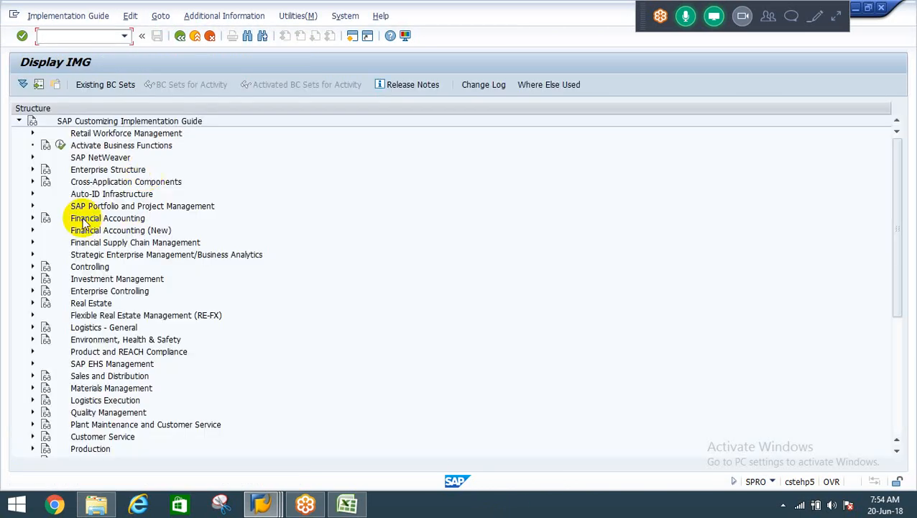
Expand the Financial Accounting (New) branch of the implementation guide.
{"action": "left_click", "coordinate": [83, 220]}
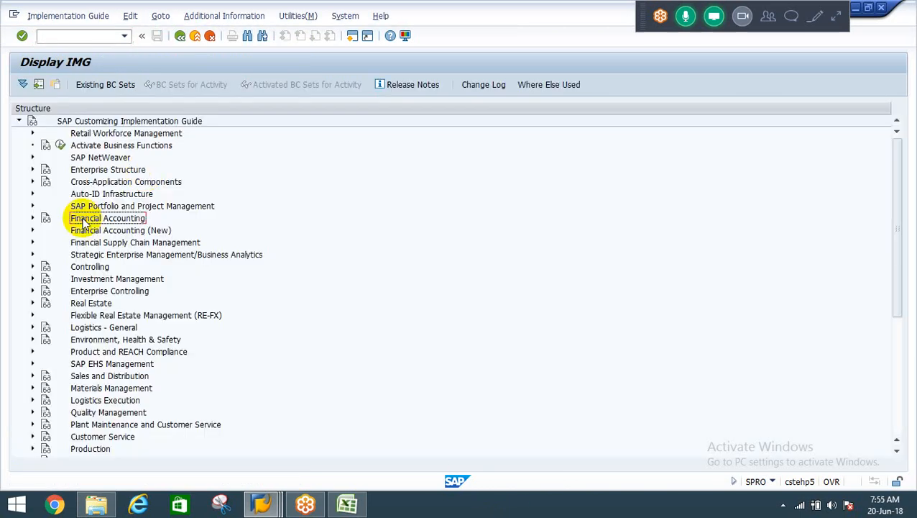
{"action": "double_click", "coordinate": [86, 224]}
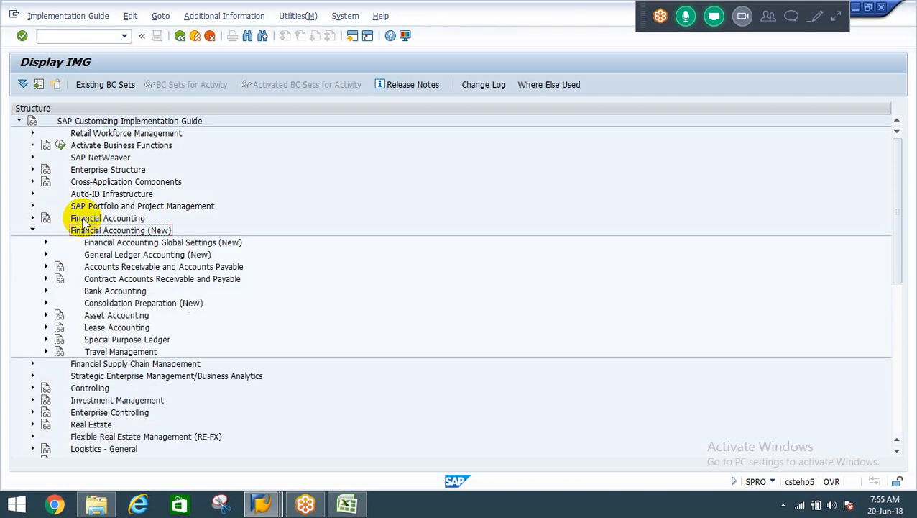
{"action": "key", "text": "Down"}
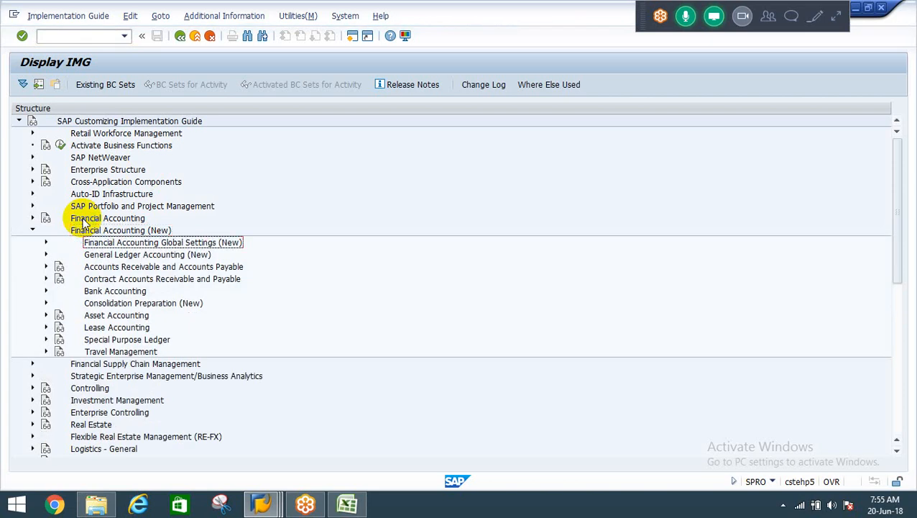
{"action": "key", "text": "Down"}
{"action": "key", "text": "Right"}
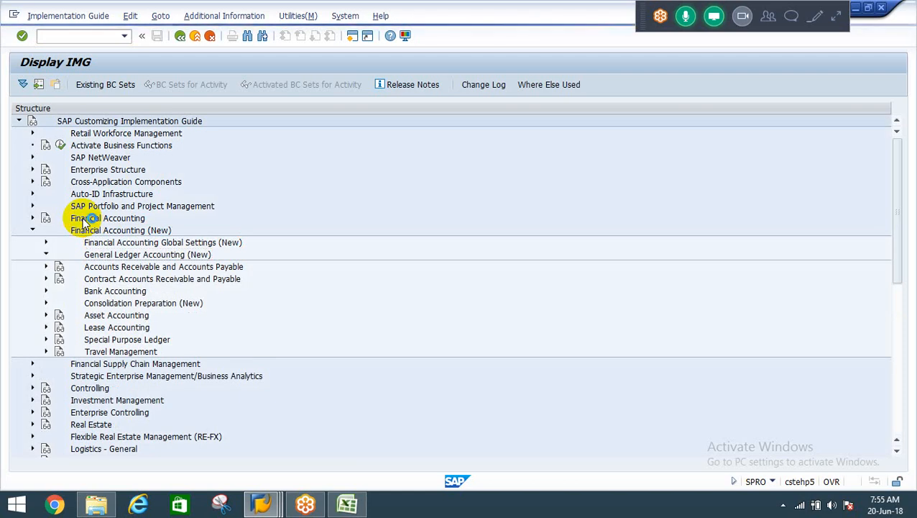
{"action": "key", "text": "Down"}
{"action": "key", "text": "Down"}
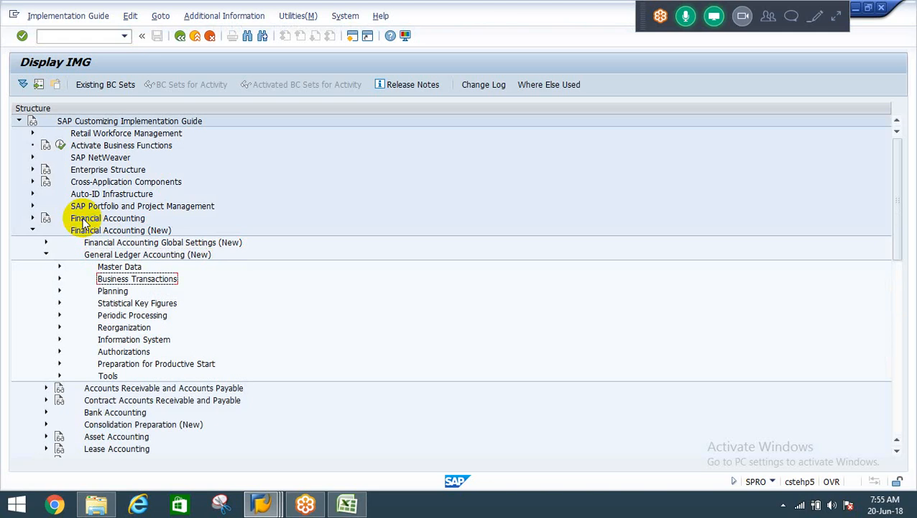
{"action": "key", "text": "Up"}
{"action": "key", "text": "Up"}
{"action": "key", "text": "Left"}
Expand Financial Accounting Global Settings (New) down through Document to Document Number Ranges.
{"action": "key", "text": "Up"}
{"action": "key", "text": "Right"}
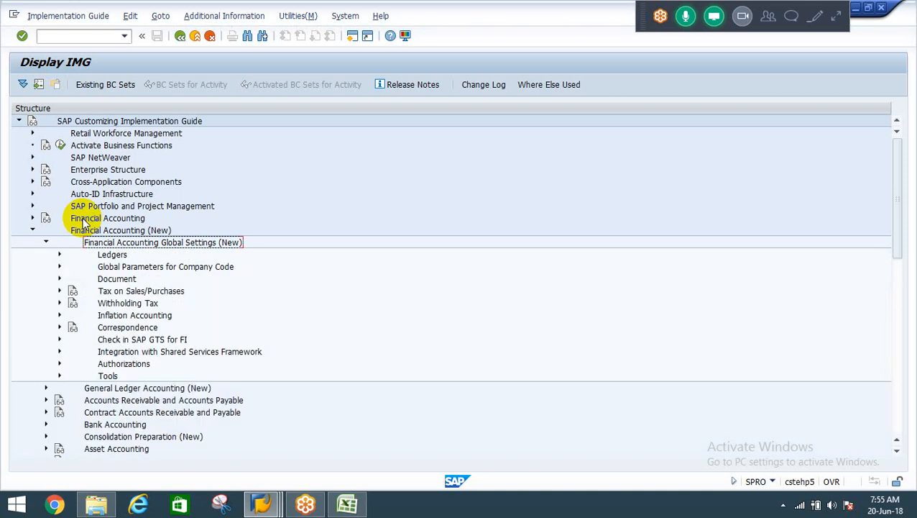
{"action": "key", "text": "Down"}
{"action": "key", "text": "Down"}
{"action": "key", "text": "Down"}
{"action": "key", "text": "Right"}
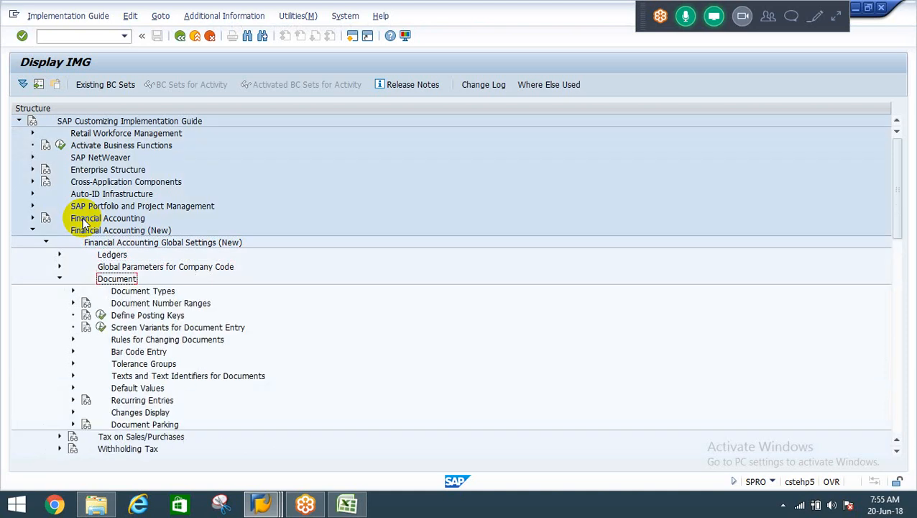
{"action": "key", "text": "Down"}
Open the Copy to Fiscal Year activity under Documents in Entry View and acknowledge the number range transport note.
{"action": "key", "text": "Down"}
{"action": "key", "text": "Right"}
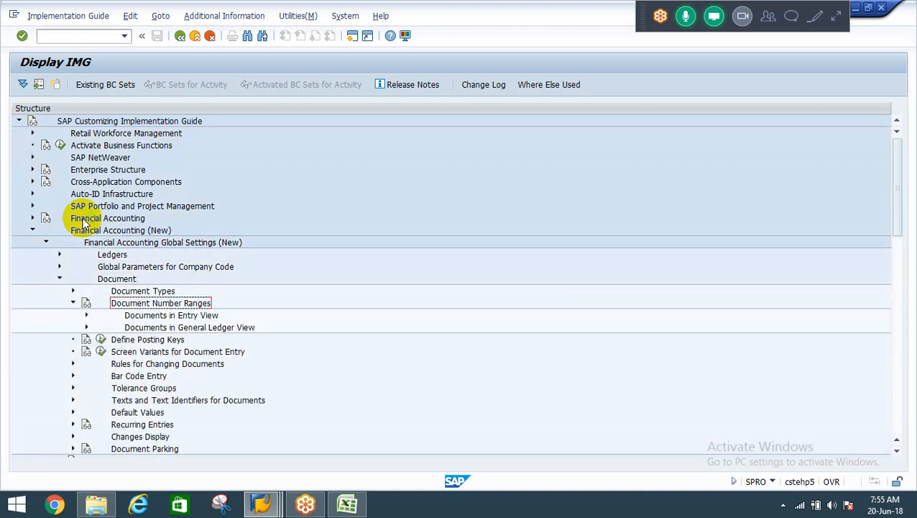
{"action": "key", "text": "Down"}
{"action": "key", "text": "Right"}
{"action": "key", "text": "Down"}
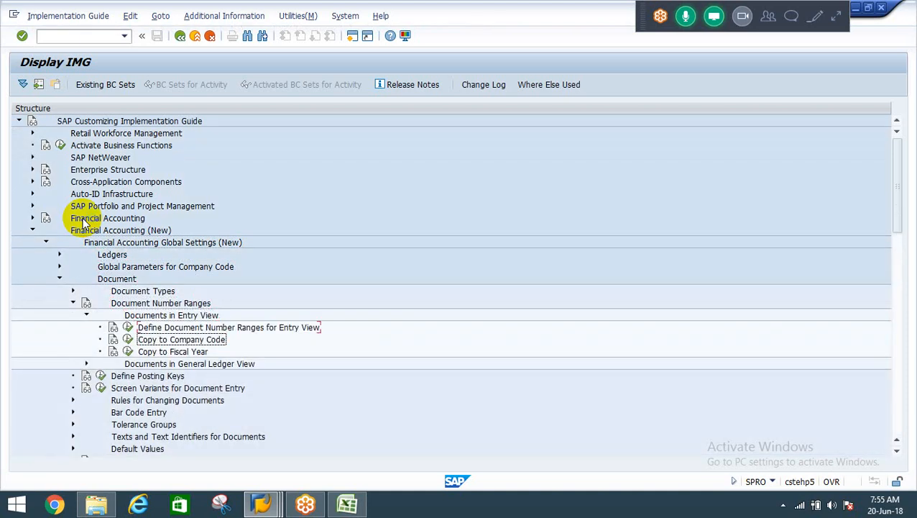
{"action": "key", "text": "Down"}
{"action": "key", "text": "Down"}
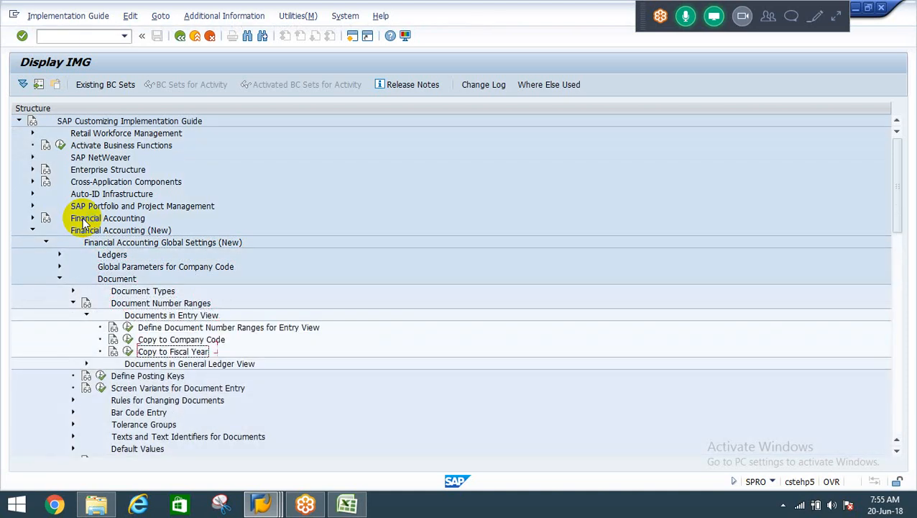
{"action": "left_click", "coordinate": [128, 351]}
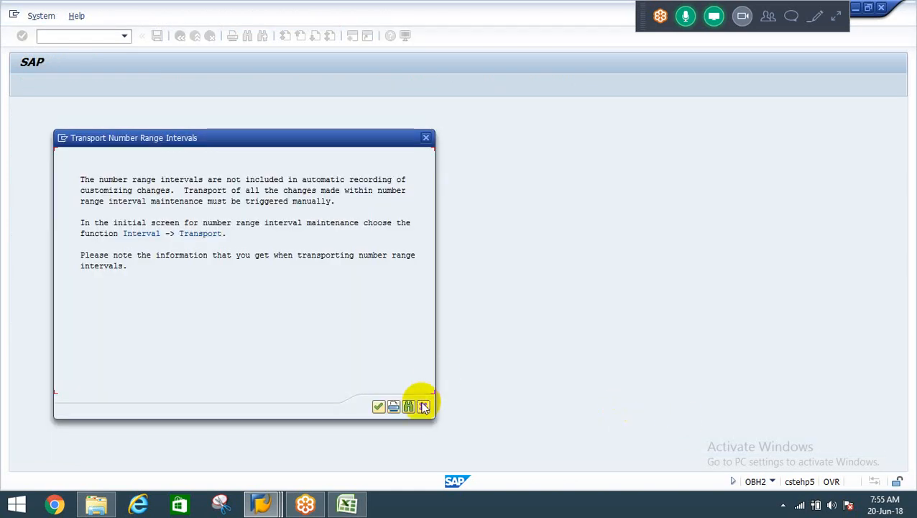
{"action": "left_click", "coordinate": [381, 406]}
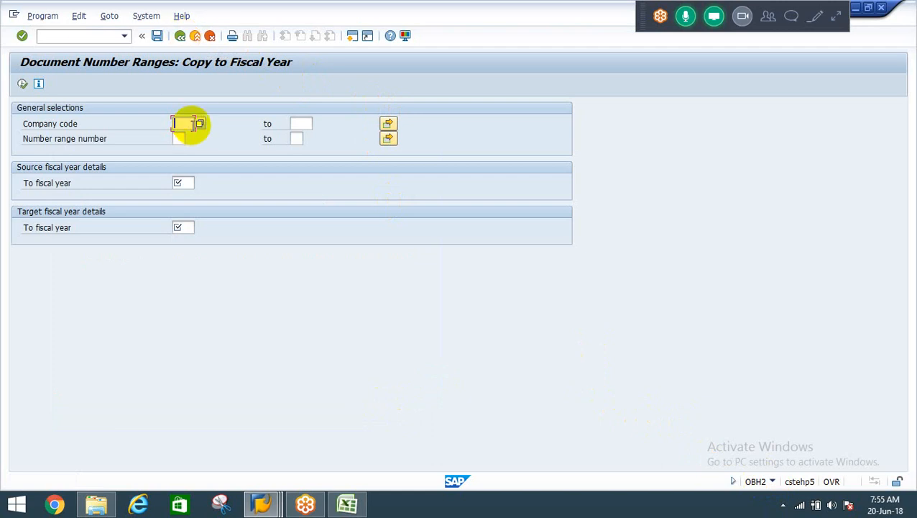
Select company code REIL and number ranges 1 to 99 for the fiscal year copy.
{"action": "type", "text": "rgil"}
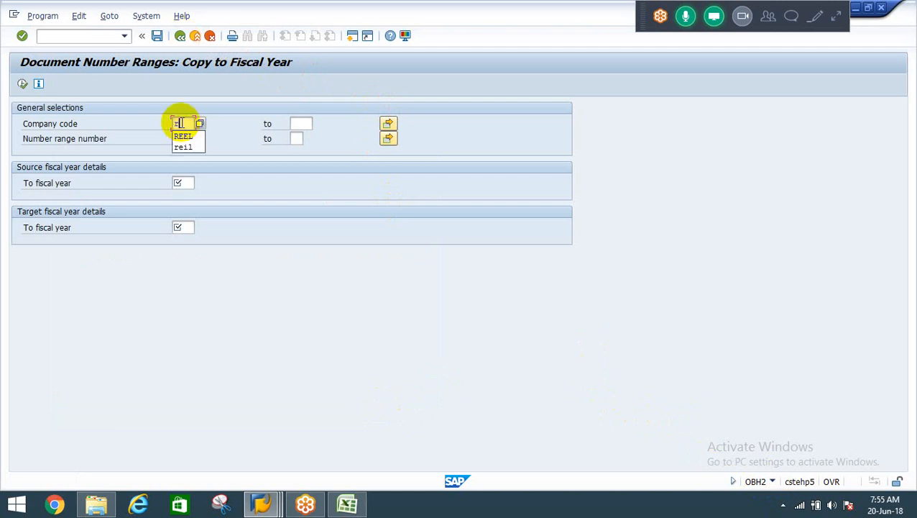
{"action": "key", "text": "Tab"}
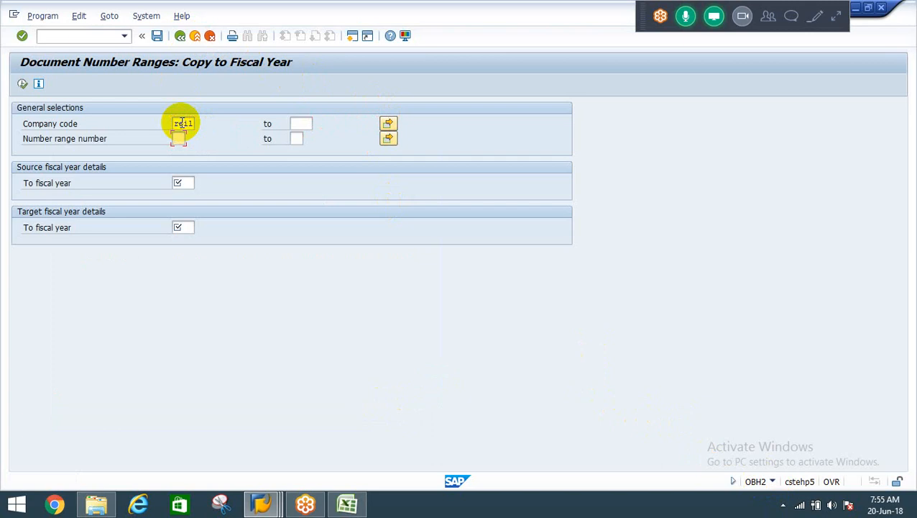
{"action": "type", "text": "1"}
{"action": "key", "text": "Tab"}
{"action": "type", "text": "99"}
{"action": "key", "text": "Tab"}
{"action": "key", "text": "Tab"}
Copy the selected number ranges from fiscal year 2017 to 2018, confirm the change and return to the selection screen.
{"action": "type", "text": "20"}
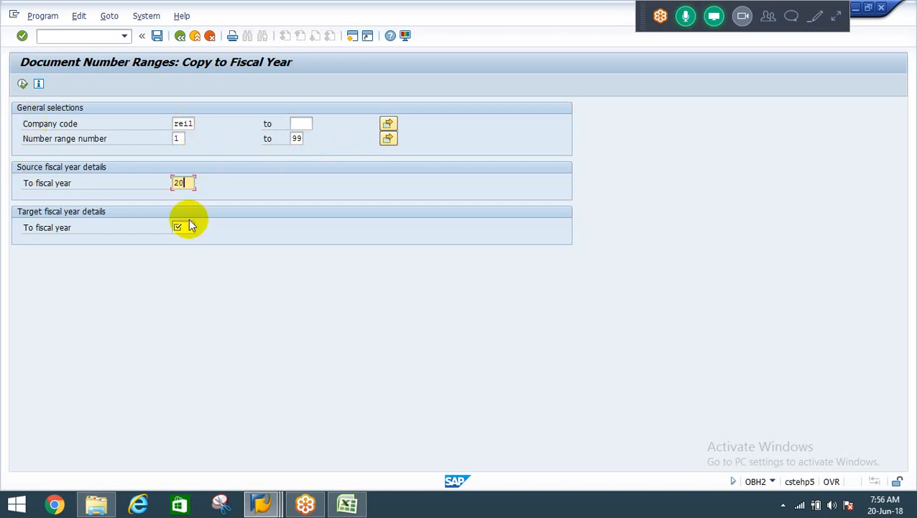
{"action": "type", "text": "17"}
{"action": "left_click", "coordinate": [189, 227]}
{"action": "type", "text": "2018"}
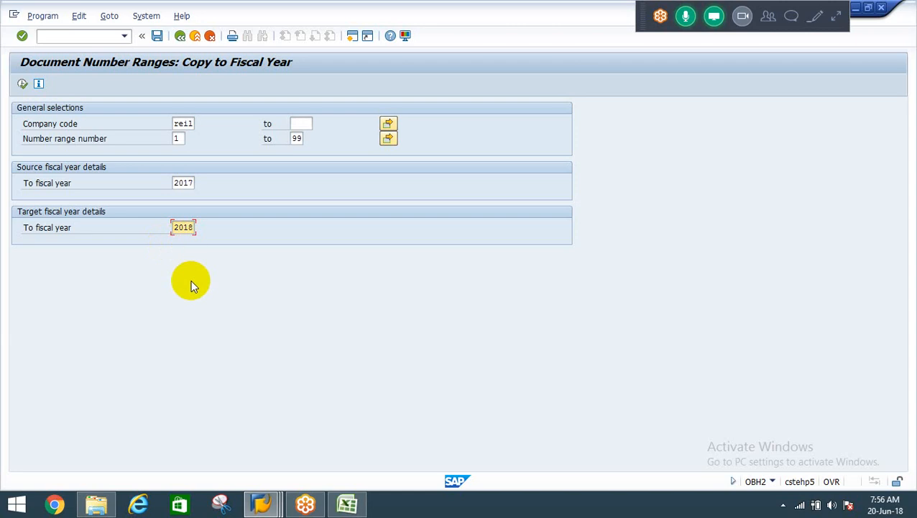
{"action": "left_click", "coordinate": [23, 85]}
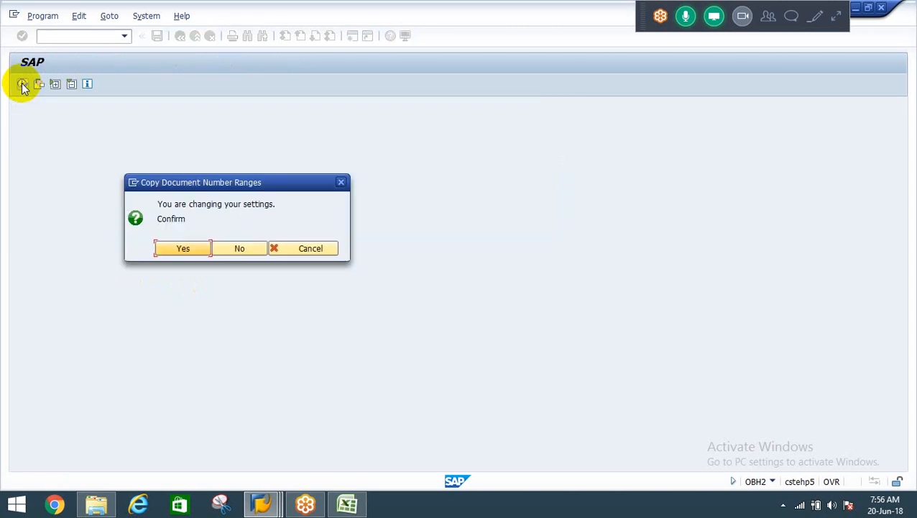
{"action": "left_click", "coordinate": [184, 249]}
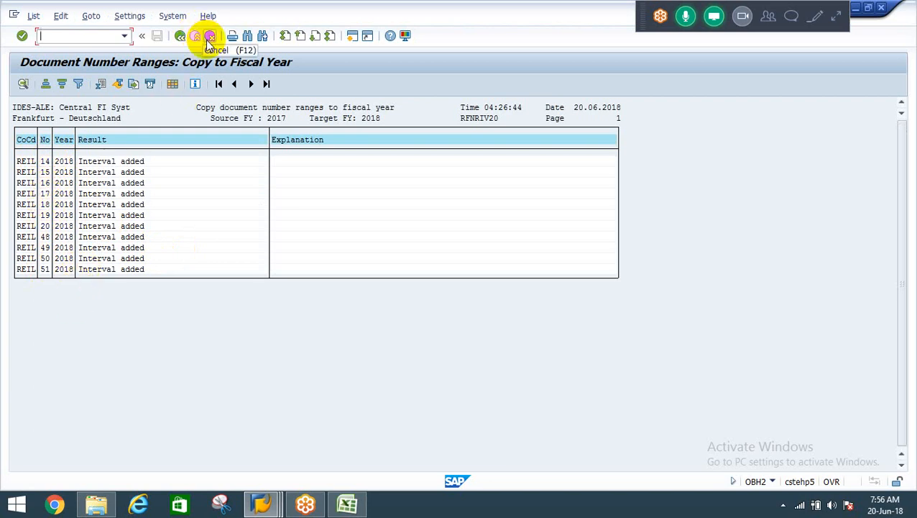
{"action": "left_click", "coordinate": [181, 35]}
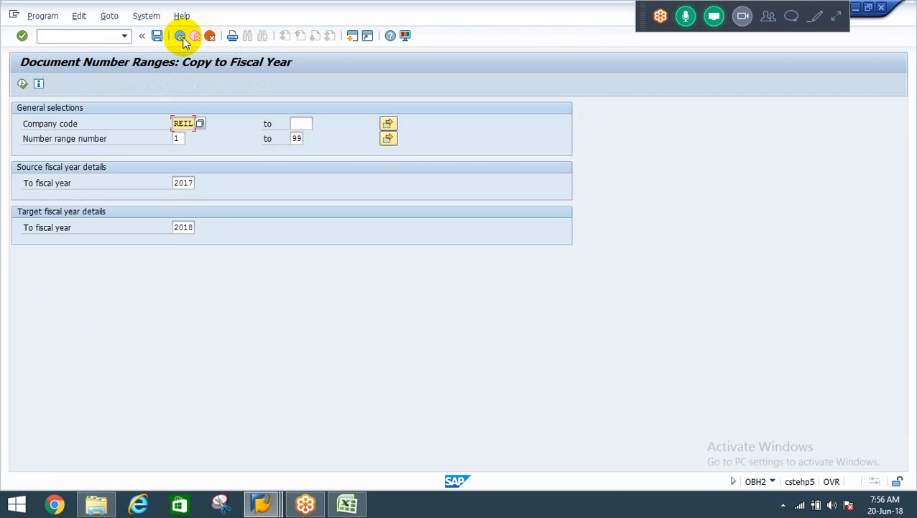
Change the starting number range to 01, run and confirm the copy again, and return to the implementation guide.
{"action": "left_click", "coordinate": [176, 139]}
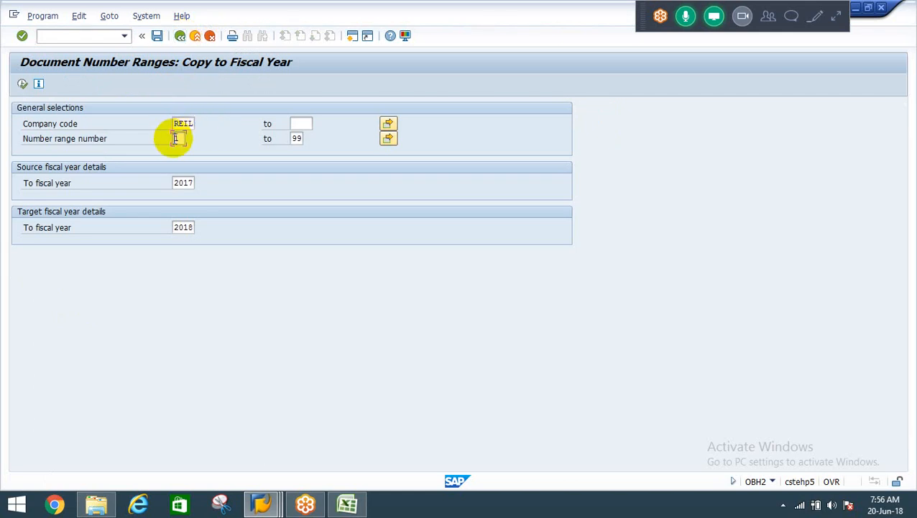
{"action": "type", "text": "01"}
{"action": "left_click", "coordinate": [22, 84]}
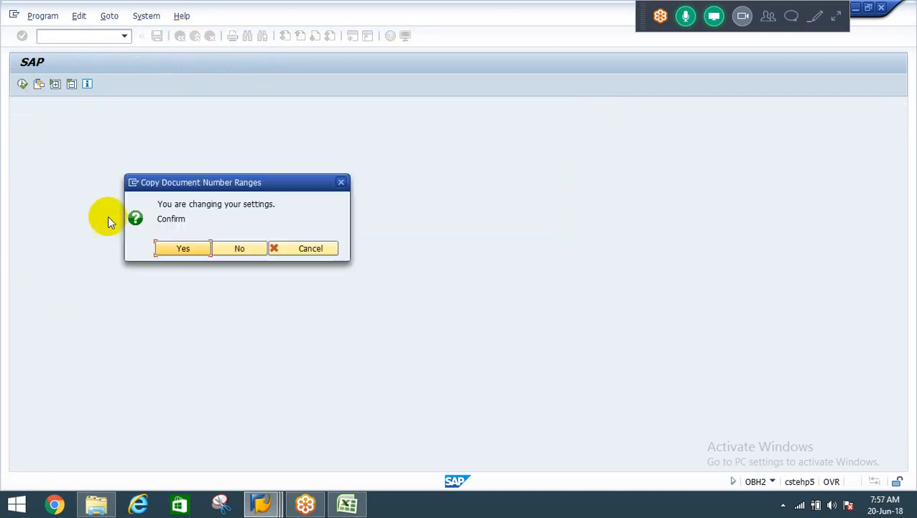
{"action": "left_click", "coordinate": [176, 248]}
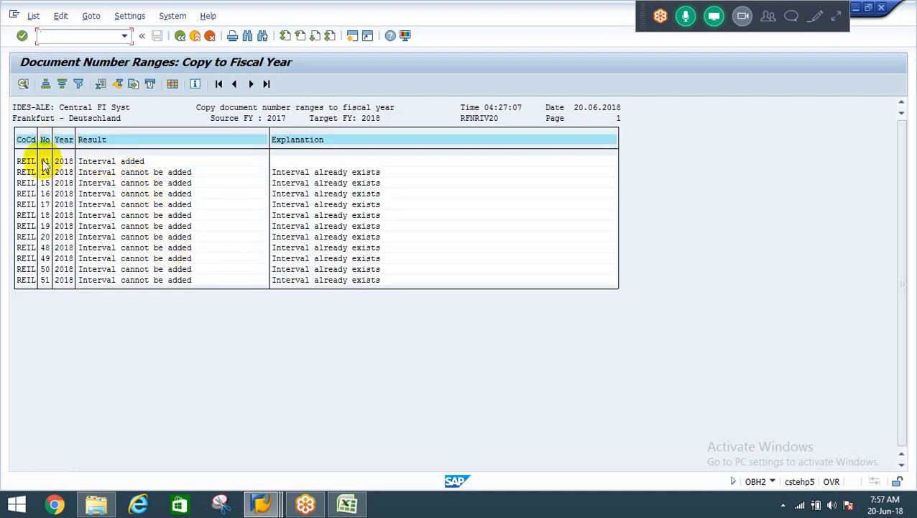
{"action": "left_click", "coordinate": [179, 35]}
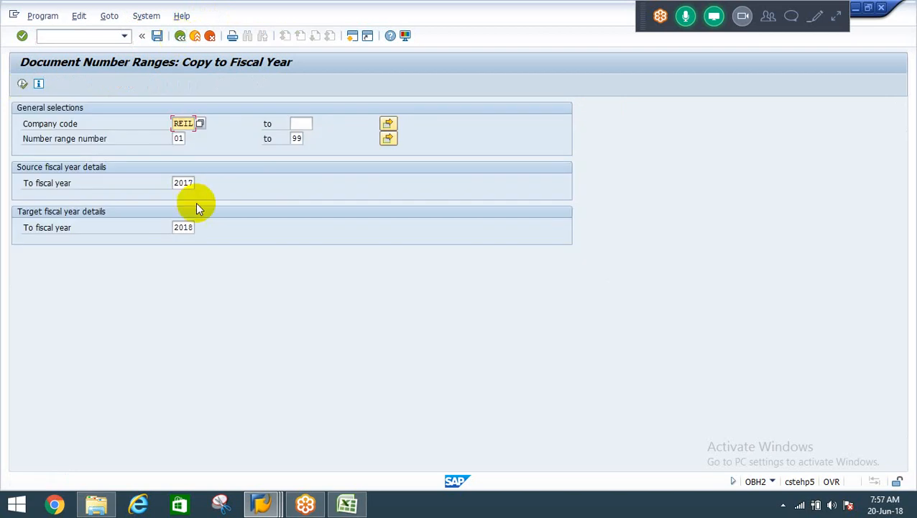
{"action": "left_click", "coordinate": [178, 138]}
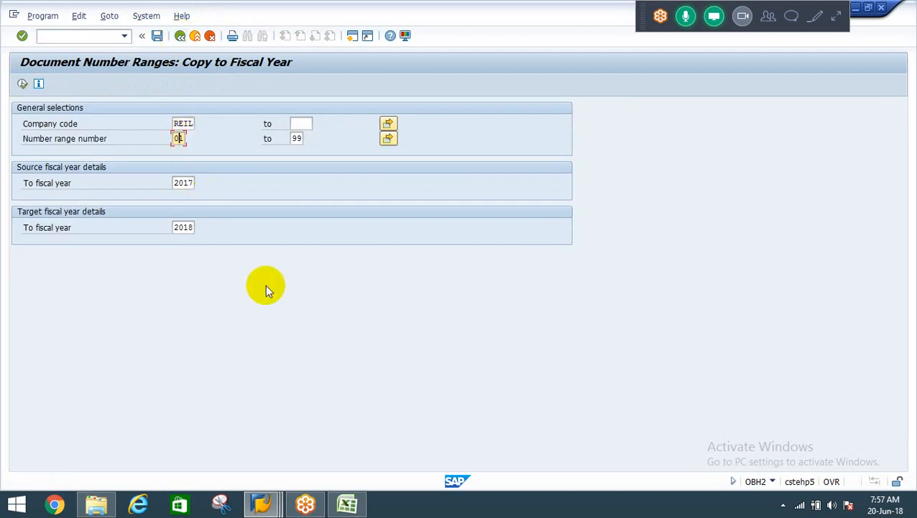
{"action": "left_click", "coordinate": [196, 37]}
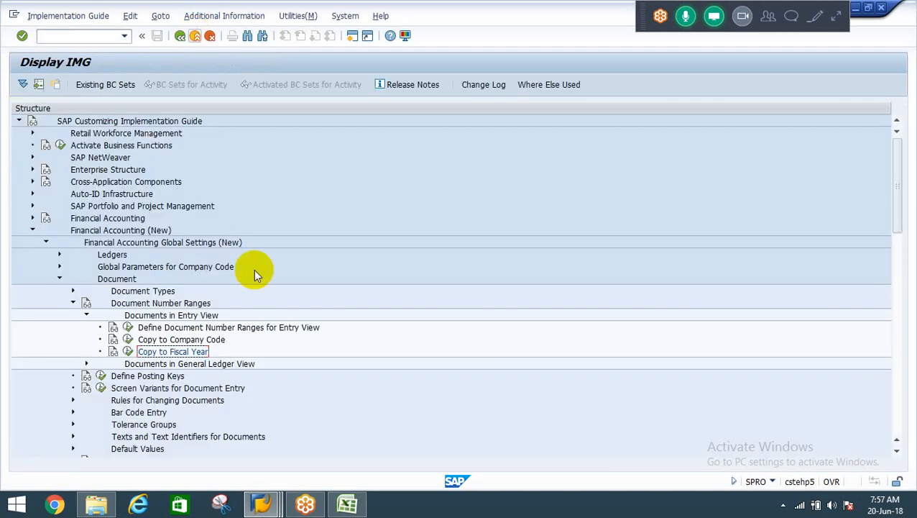
Switch to the session showing the cost center display and leave that transaction.
{"action": "mouse_move", "coordinate": [263, 503]}
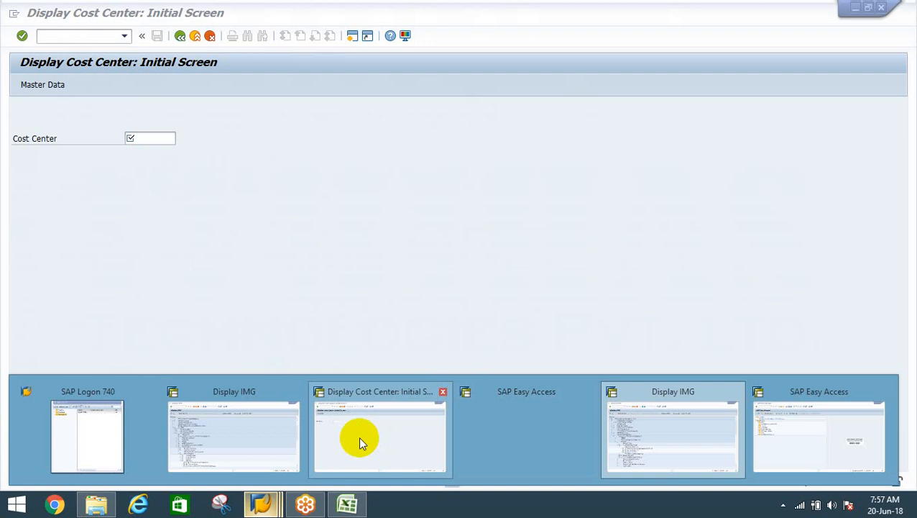
{"action": "left_click", "coordinate": [358, 440]}
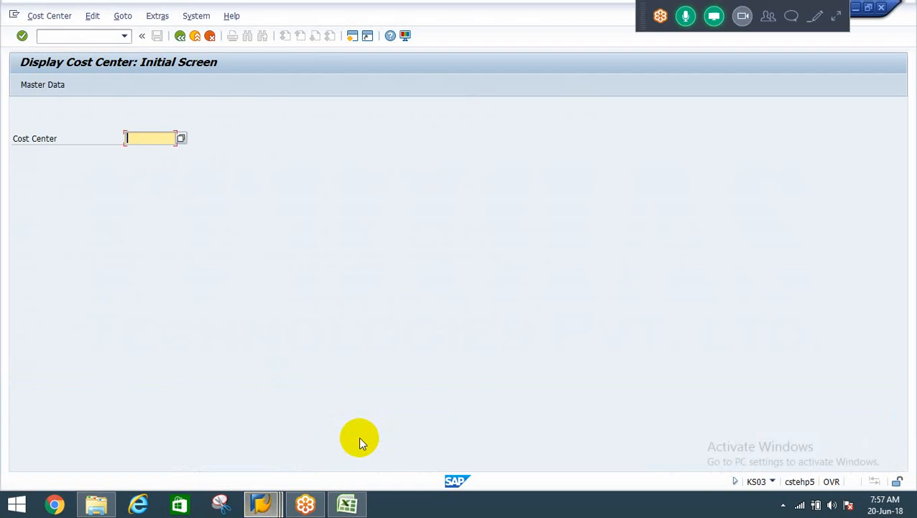
{"action": "left_click", "coordinate": [195, 36]}
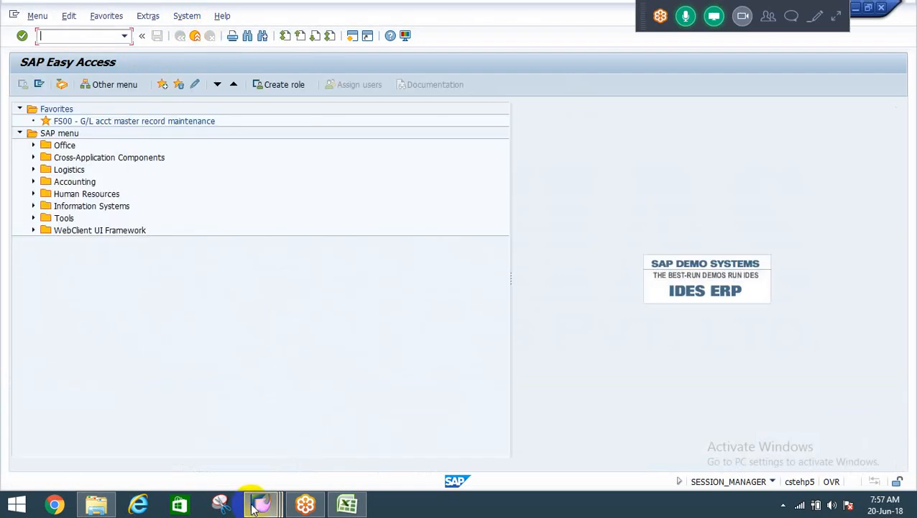
Switch to another SAP Easy Access session and start transaction FB50.
{"action": "mouse_move", "coordinate": [253, 508]}
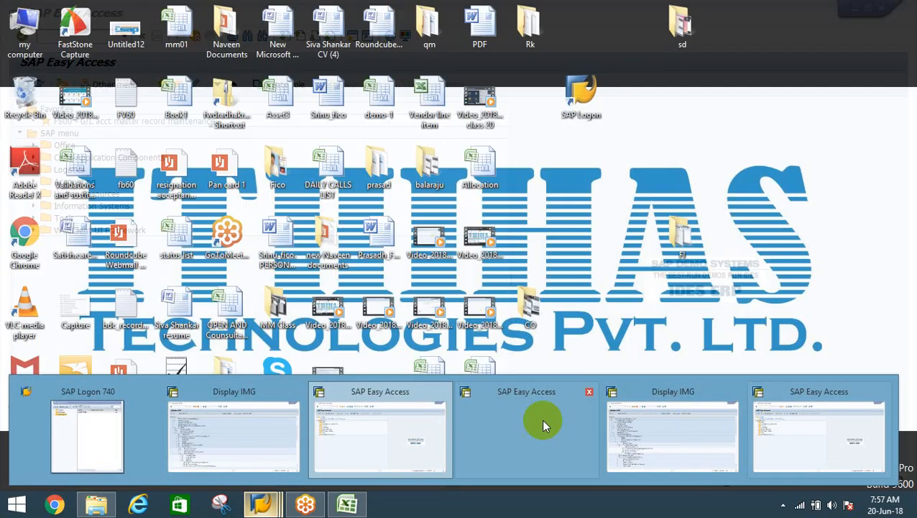
{"action": "left_click", "coordinate": [516, 420]}
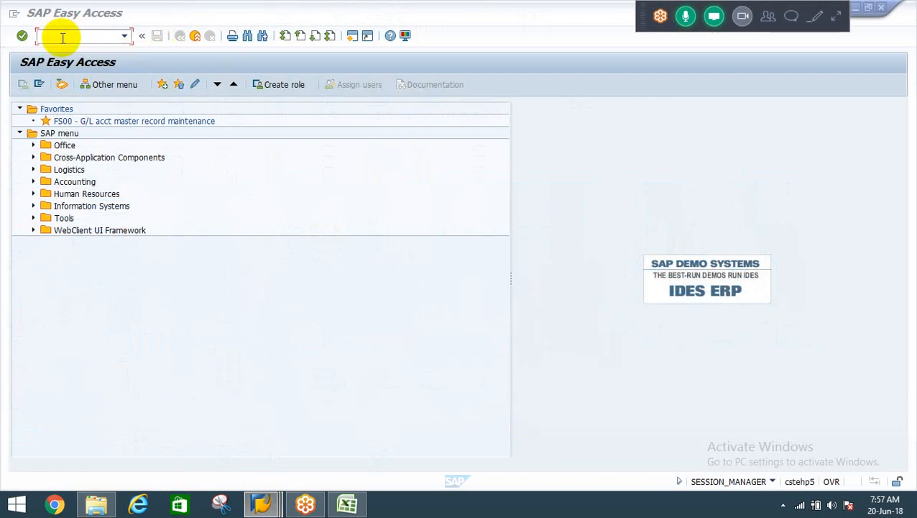
{"action": "left_click", "coordinate": [62, 38]}
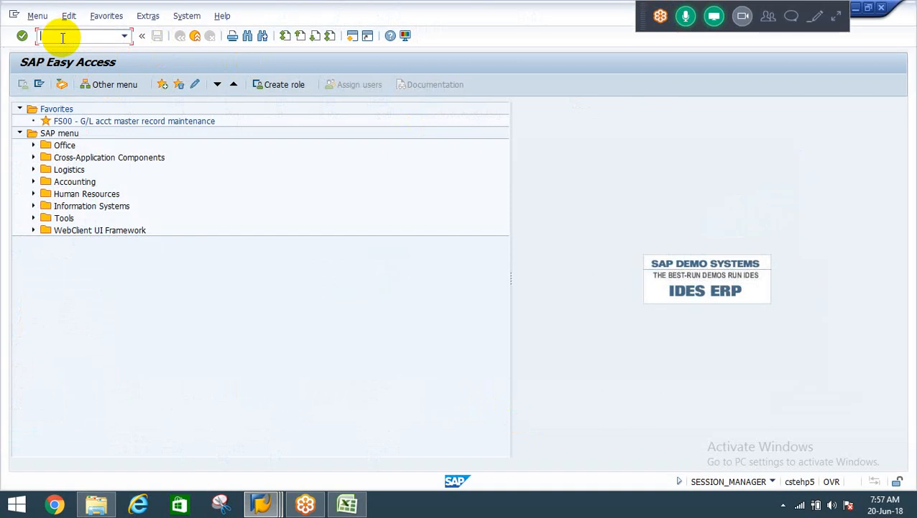
{"action": "type", "text": "fb50"}
{"action": "key", "text": "Return"}
Set the document date of the new G/L account document to 20.06.2018.
{"action": "key", "text": "space"}
{"action": "key", "text": "Down"}
{"action": "key", "text": "Return"}
{"action": "key", "text": "Down"}
{"action": "key", "text": "Down"}
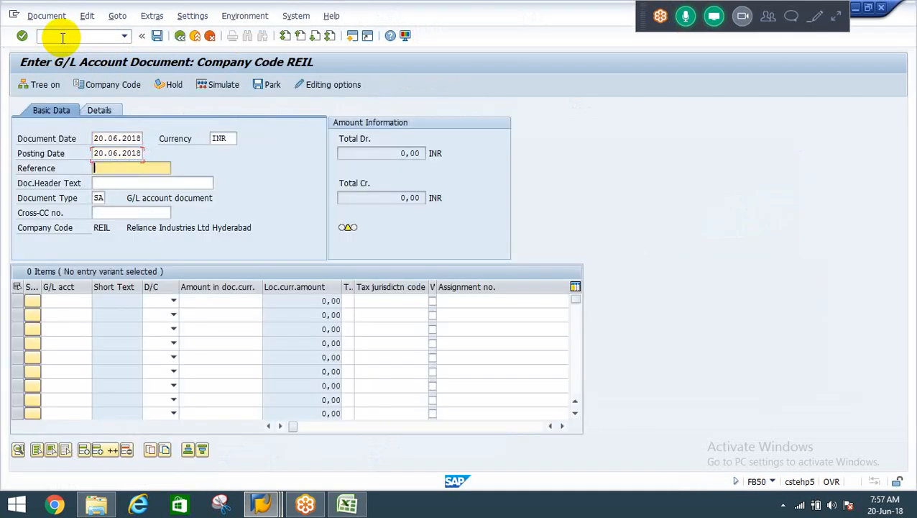
Enter G/L account 400000 in the first line item of the document.
{"action": "key", "text": "Down"}
{"action": "key", "text": "Down"}
{"action": "key", "text": "Down"}
{"action": "key", "text": "Down"}
{"action": "key", "text": "Left"}
{"action": "key", "text": "space"}
{"action": "key", "text": "Down"}
{"action": "key", "text": "Down"}
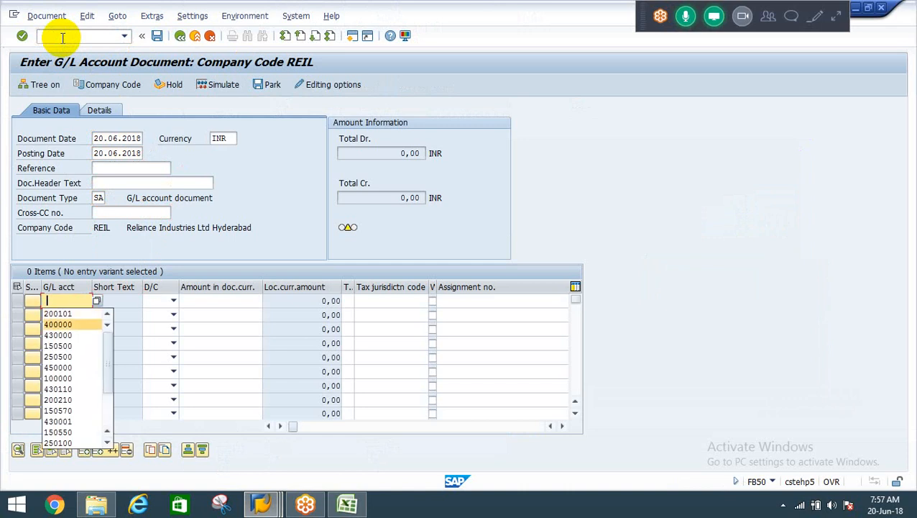
{"action": "key", "text": "Return"}
Make the first line item a debit of 30000 and move on to the second line.
{"action": "key", "text": "Tab"}
{"action": "key", "text": "space"}
{"action": "key", "text": "Down"}
{"action": "key", "text": "Return"}
{"action": "key", "text": "Tab"}
{"action": "key", "text": "space"}
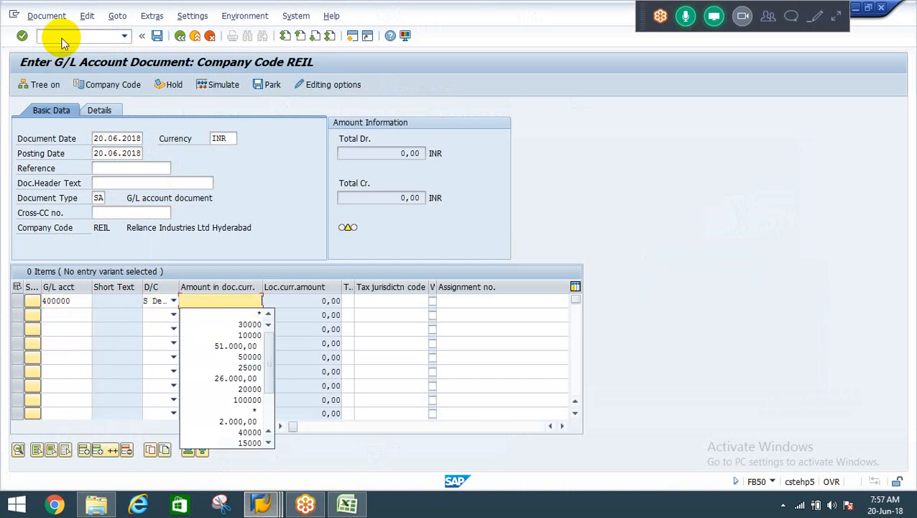
{"action": "key", "text": "Down"}
{"action": "key", "text": "Down"}
{"action": "key", "text": "Return"}
{"action": "key", "text": "Tab"}
Enter G/L account 200101 in the second line item of the document.
{"action": "key", "text": "Down"}
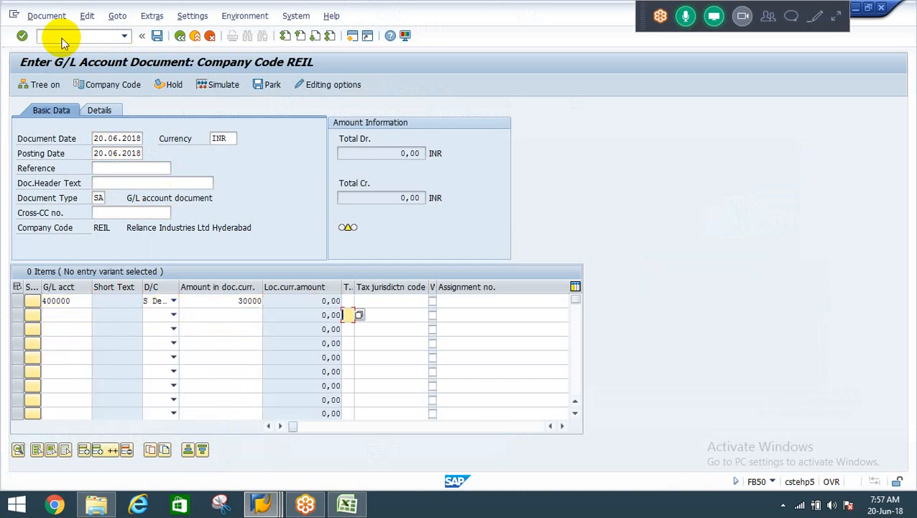
{"action": "key", "text": "shift+Tab"}
{"action": "key", "text": "shift+Tab"}
{"action": "key", "text": "shift+Tab"}
{"action": "key", "text": "space"}
Make the second line item a credit with amount * and validate the document entries.
{"action": "key", "text": "Down"}
{"action": "key", "text": "Return"}
{"action": "key", "text": "Tab"}
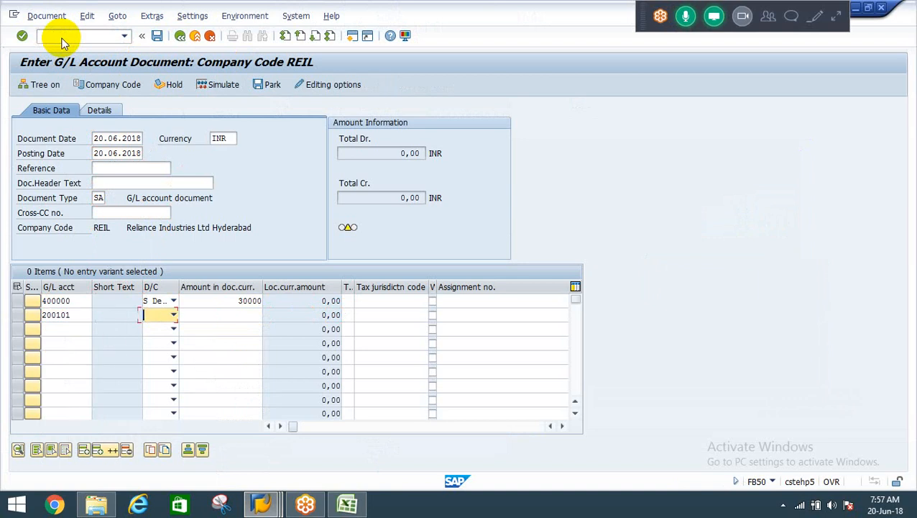
{"action": "key", "text": "space"}
{"action": "key", "text": "Return"}
{"action": "key", "text": "Tab"}
{"action": "key", "text": "space"}
{"action": "key", "text": "Down"}
{"action": "key", "text": "Return"}
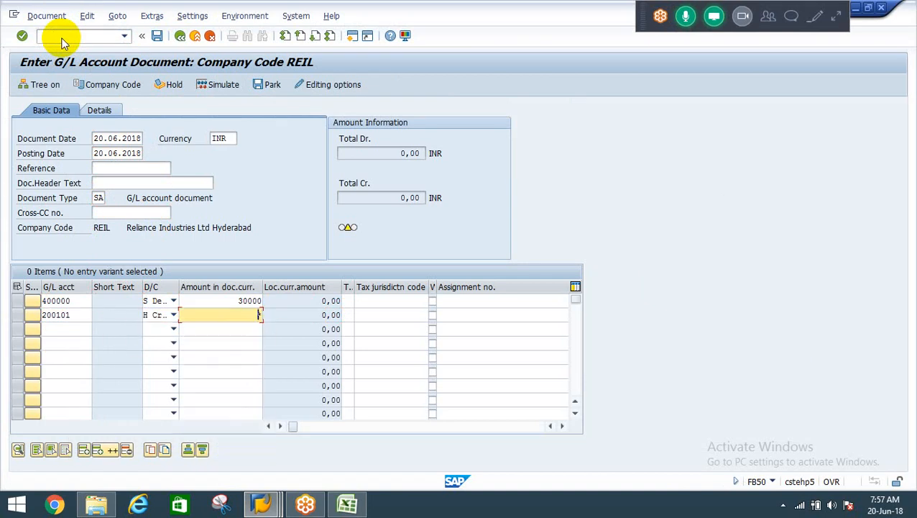
{"action": "key", "text": "Return"}
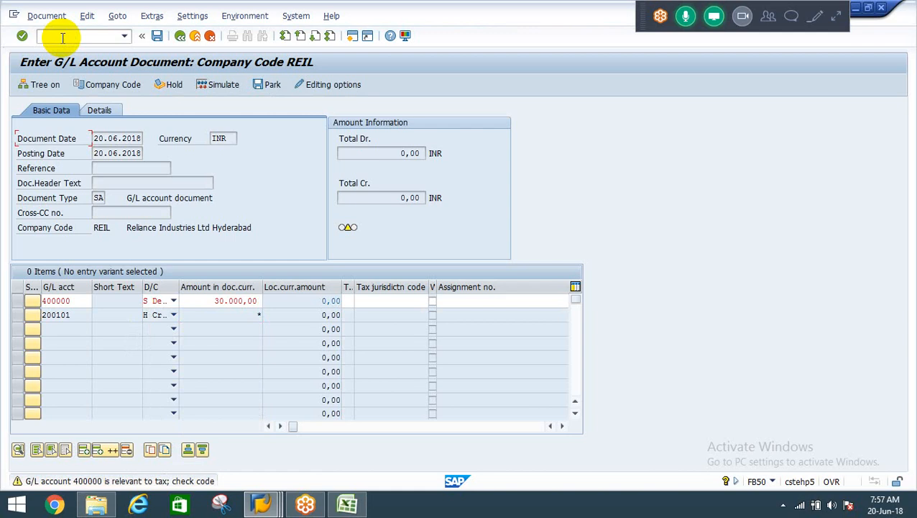
{"action": "key", "text": "Return"}
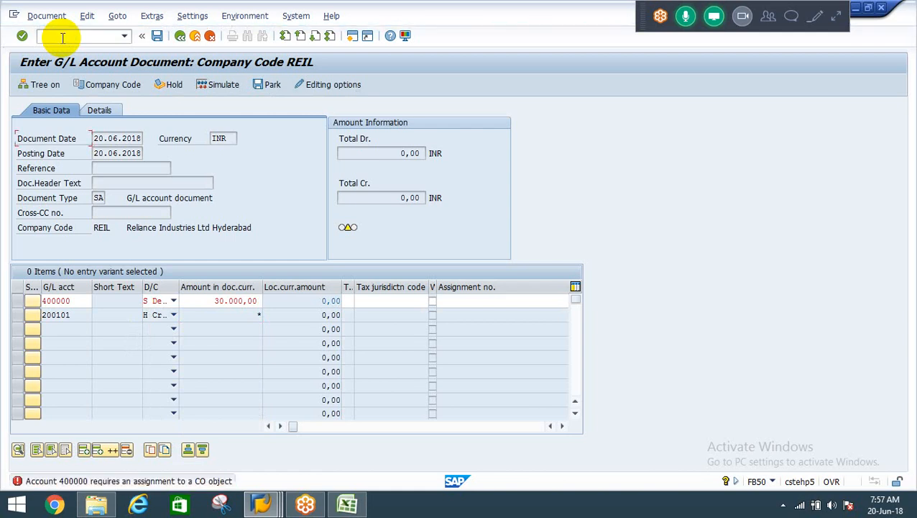
Read the detailed help on the missing CO object assignment for account 400000, then close it.
{"action": "left_click", "coordinate": [119, 483]}
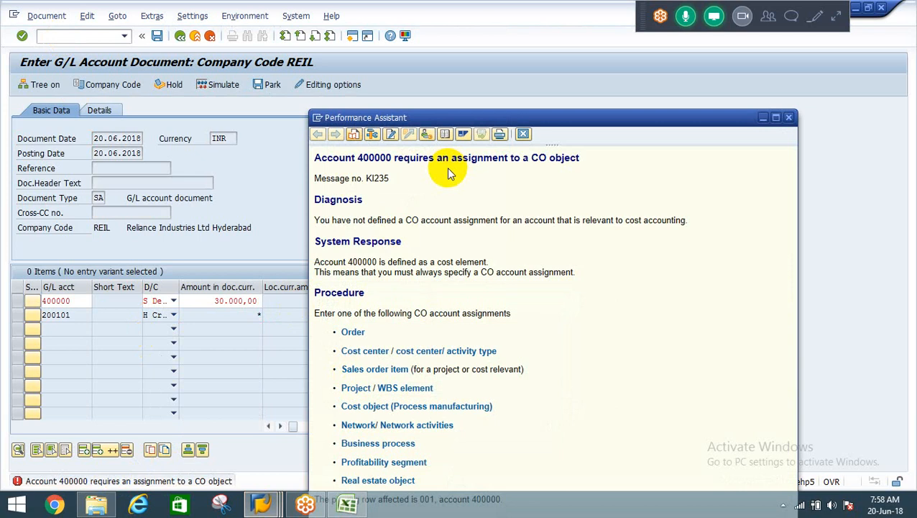
{"action": "double_click", "coordinate": [373, 158]}
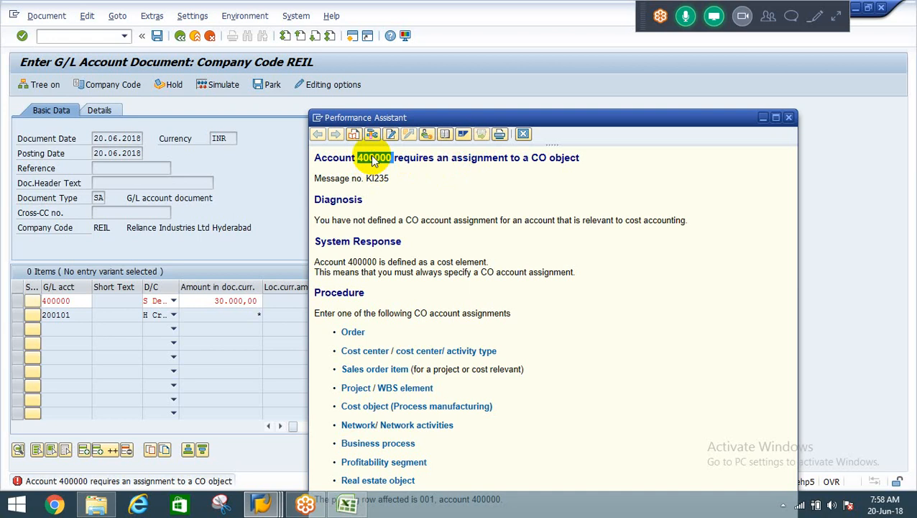
{"action": "left_click", "coordinate": [523, 136]}
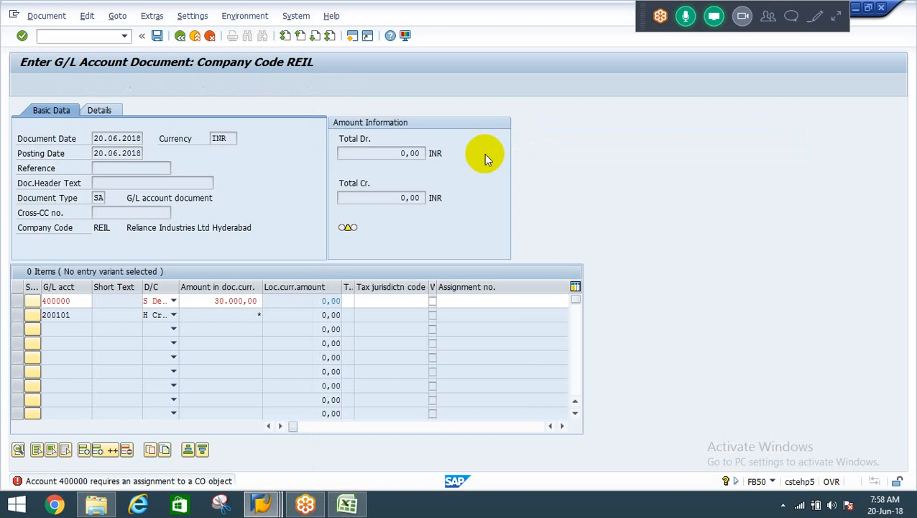
Assign cost center ADMIN to the 400000 line item from the list of REIL cost centers.
{"action": "left_click", "coordinate": [394, 300]}
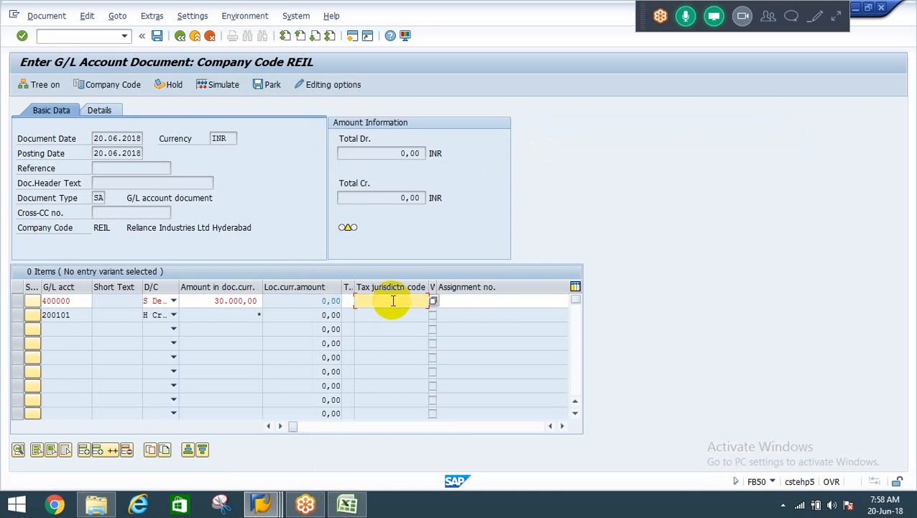
{"action": "key", "text": "Tab"}
{"action": "key", "text": "Tab"}
{"action": "key", "text": "Tab"}
{"action": "key", "text": "Tab"}
{"action": "key", "text": "Tab"}
{"action": "key", "text": "Tab"}
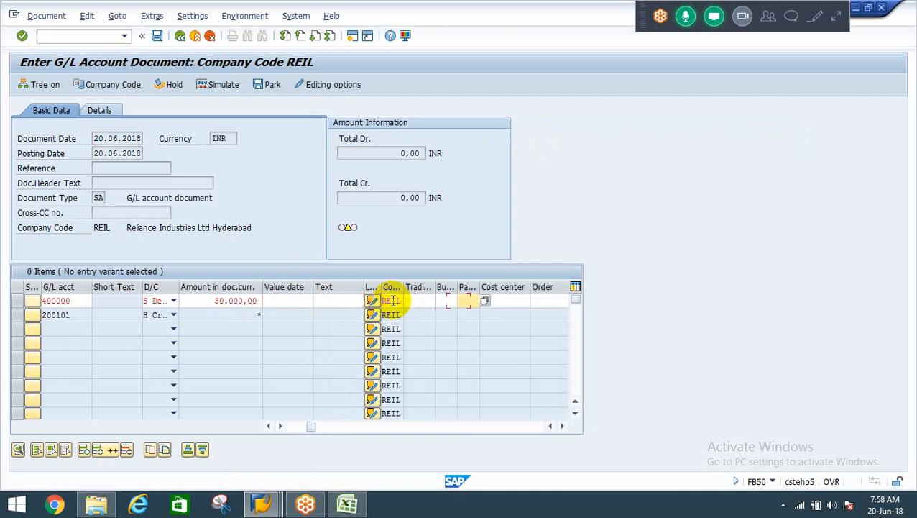
{"action": "key", "text": "Tab"}
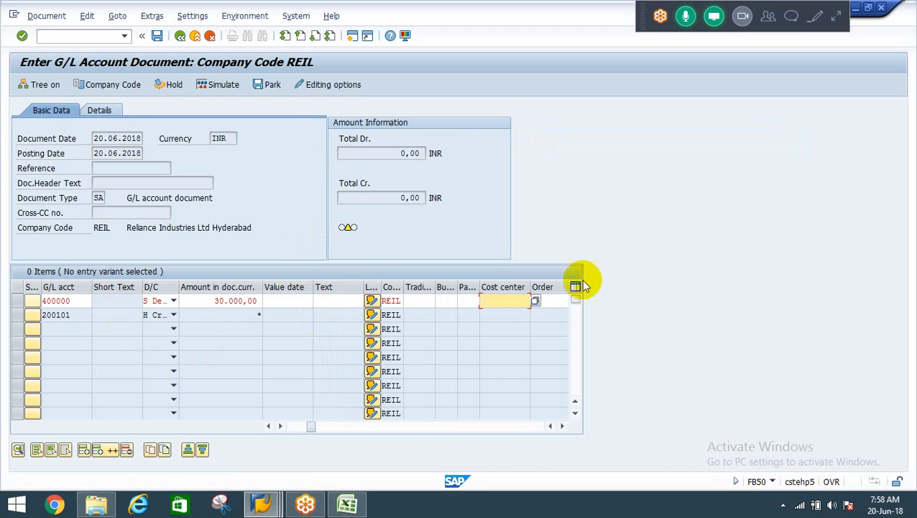
{"action": "left_click", "coordinate": [536, 300]}
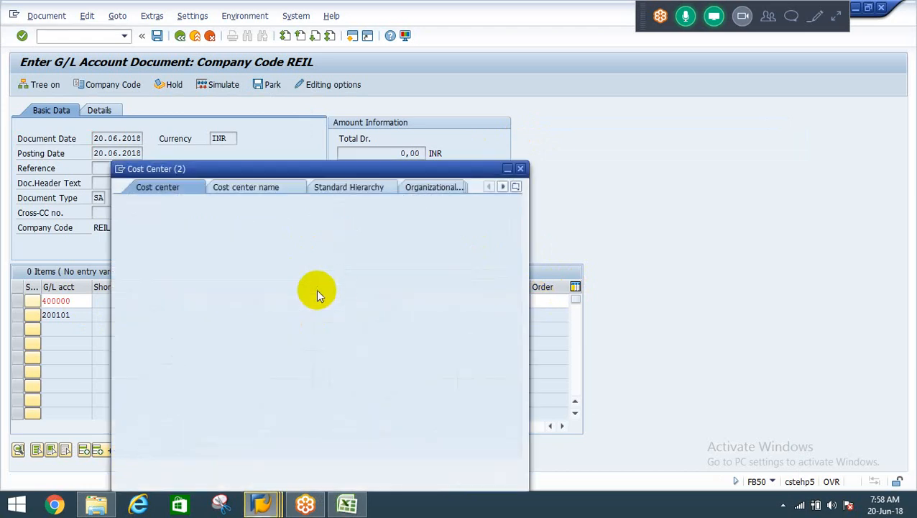
{"action": "key", "text": "Return"}
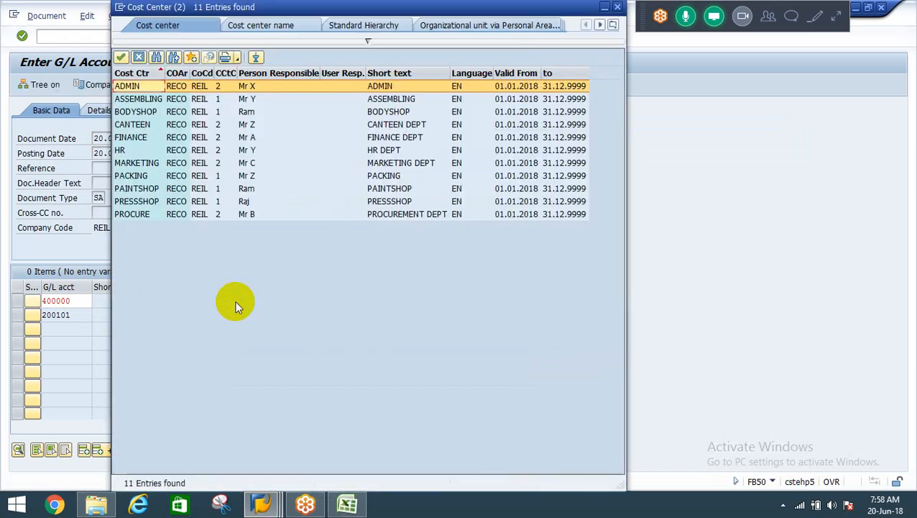
{"action": "key", "text": "Return"}
{"action": "key", "text": "Return"}
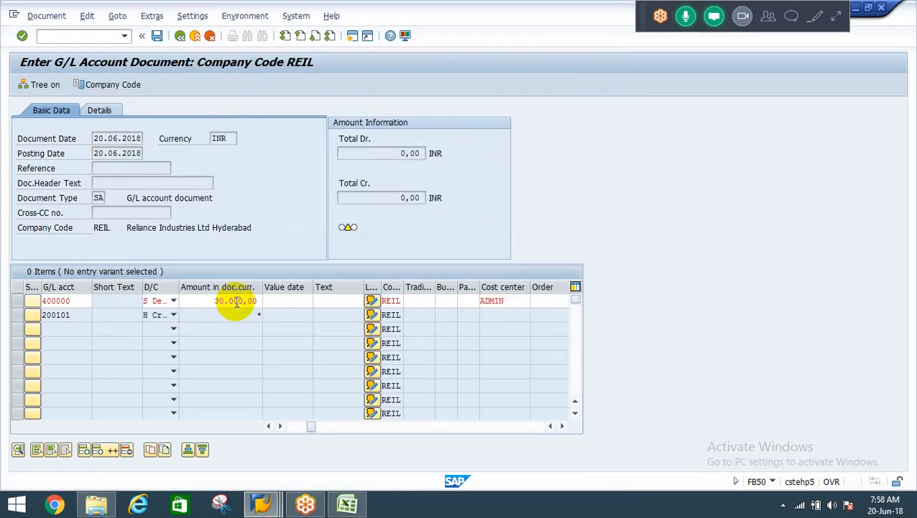
Validate and post the salaries document in company code REIL, accepting the tax code warning.
{"action": "left_click", "coordinate": [240, 303]}
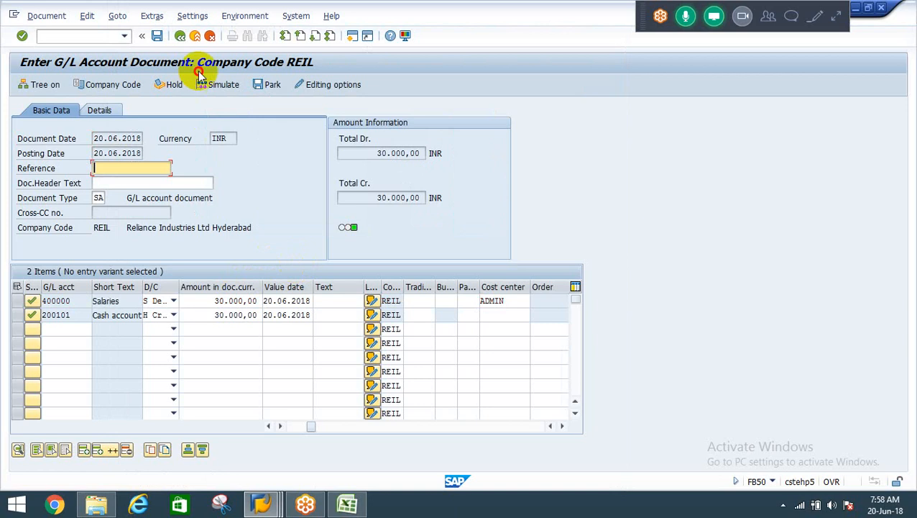
{"action": "left_click", "coordinate": [157, 36]}
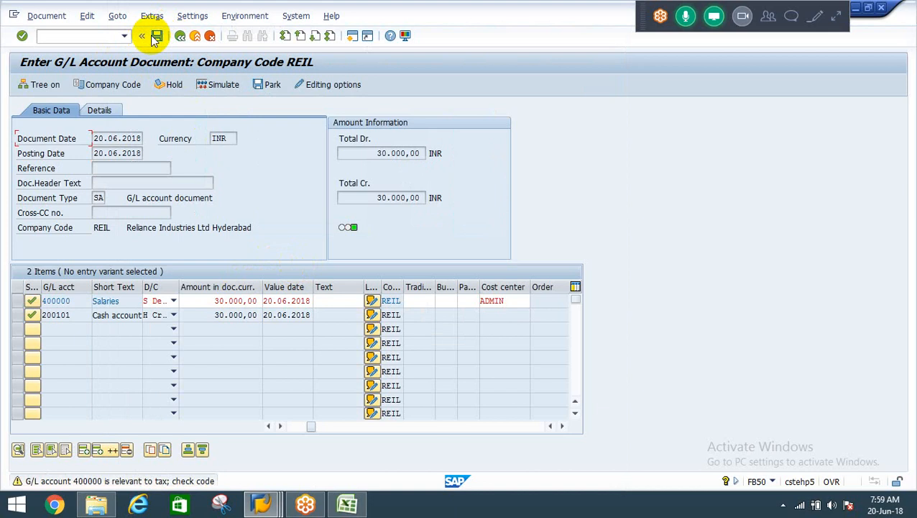
{"action": "left_click", "coordinate": [157, 36]}
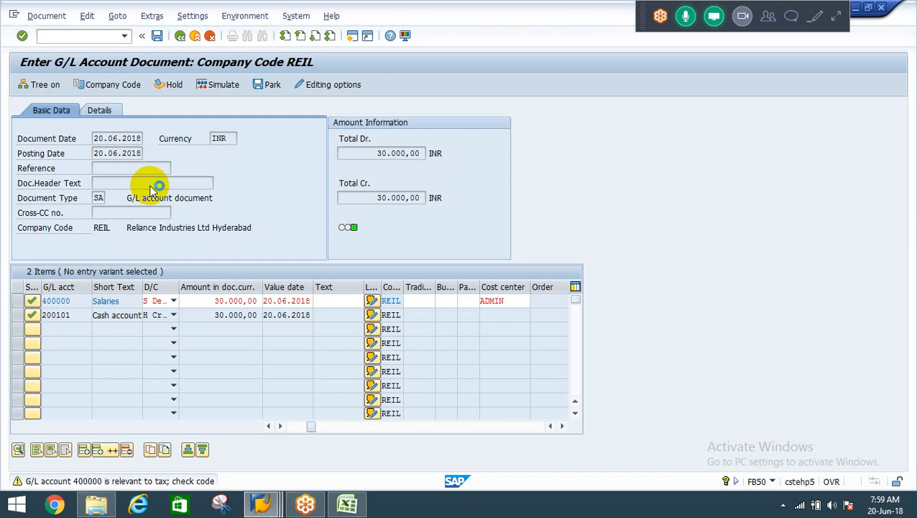
Set the document date of the next G/L account document to 20.06.2018 and move on to its line items.
{"action": "key", "text": "Down"}
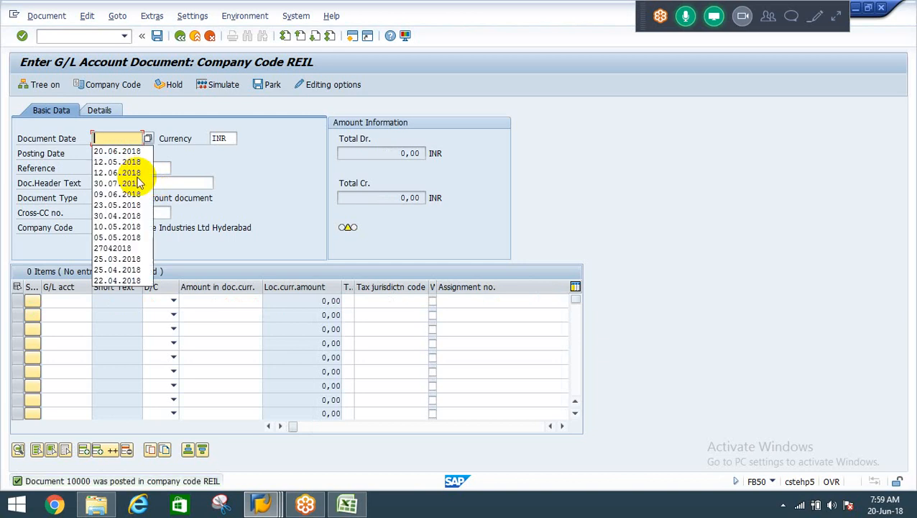
{"action": "key", "text": "Down"}
{"action": "key", "text": "Return"}
{"action": "key", "text": "Tab"}
{"action": "key", "text": "Tab"}
{"action": "key", "text": "Tab"}
{"action": "key", "text": "Tab"}
{"action": "key", "text": "Tab"}
{"action": "key", "text": "Tab"}
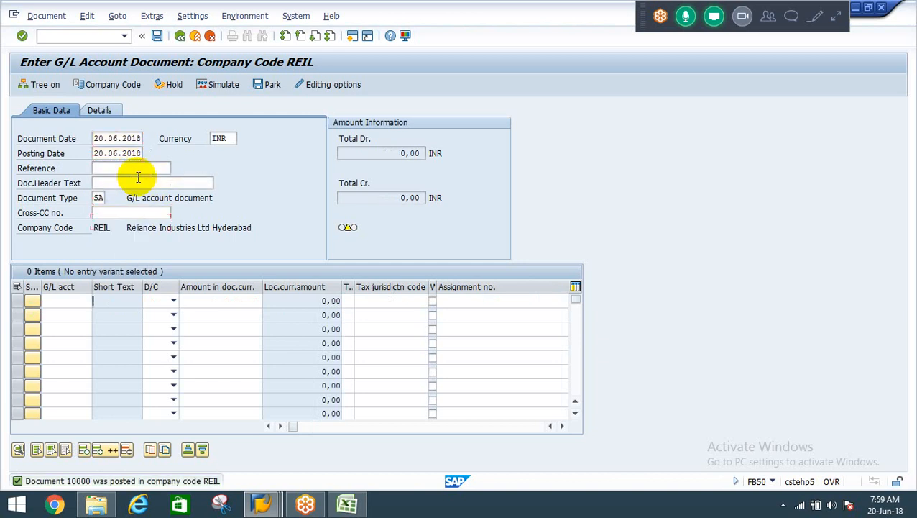
Choose G/L account 400001 (Rent Expenses) for the first line item from the REIL account list.
{"action": "key", "text": "F4"}
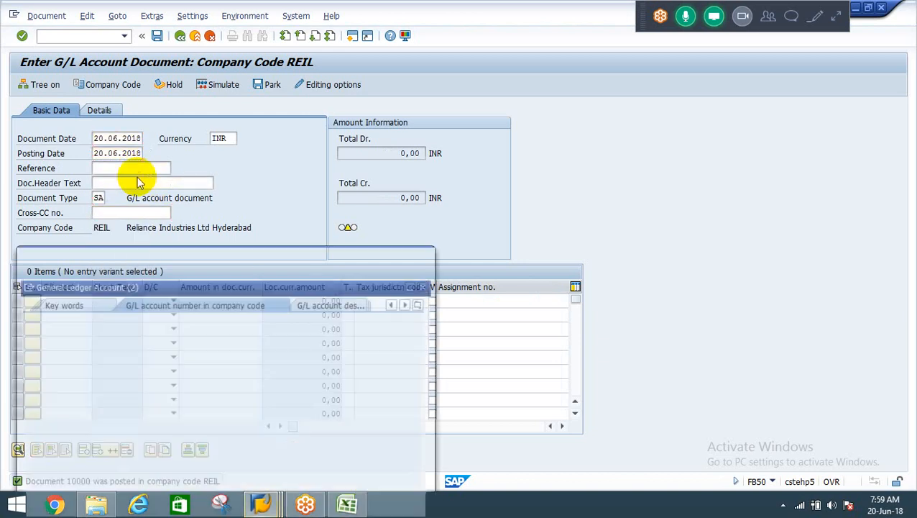
{"action": "key", "text": "Return"}
{"action": "key", "text": "Down"}
{"action": "key", "text": "Down"}
{"action": "key", "text": "Down"}
{"action": "key", "text": "Down"}
{"action": "key", "text": "Down"}
{"action": "key", "text": "Down"}
{"action": "key", "text": "Down"}
{"action": "key", "text": "Down"}
{"action": "key", "text": "Down"}
{"action": "key", "text": "Down"}
{"action": "key", "text": "Down"}
{"action": "key", "text": "Down"}
{"action": "key", "text": "Down"}
{"action": "key", "text": "Down"}
{"action": "key", "text": "Down"}
{"action": "key", "text": "Down"}
{"action": "key", "text": "Down"}
{"action": "key", "text": "Down"}
{"action": "key", "text": "Down"}
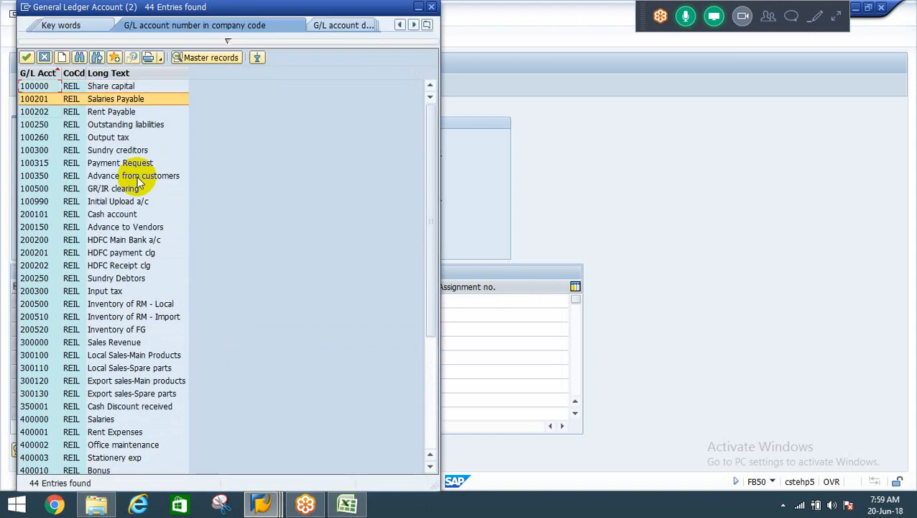
{"action": "key", "text": "Down"}
{"action": "key", "text": "Down"}
{"action": "key", "text": "Down"}
{"action": "key", "text": "Down"}
{"action": "key", "text": "Down"}
{"action": "key", "text": "Down"}
{"action": "key", "text": "Down"}
{"action": "key", "text": "Down"}
{"action": "key", "text": "Down"}
{"action": "key", "text": "Down"}
{"action": "key", "text": "Down"}
{"action": "key", "text": "Up"}
{"action": "key", "text": "Up"}
{"action": "key", "text": "Up"}
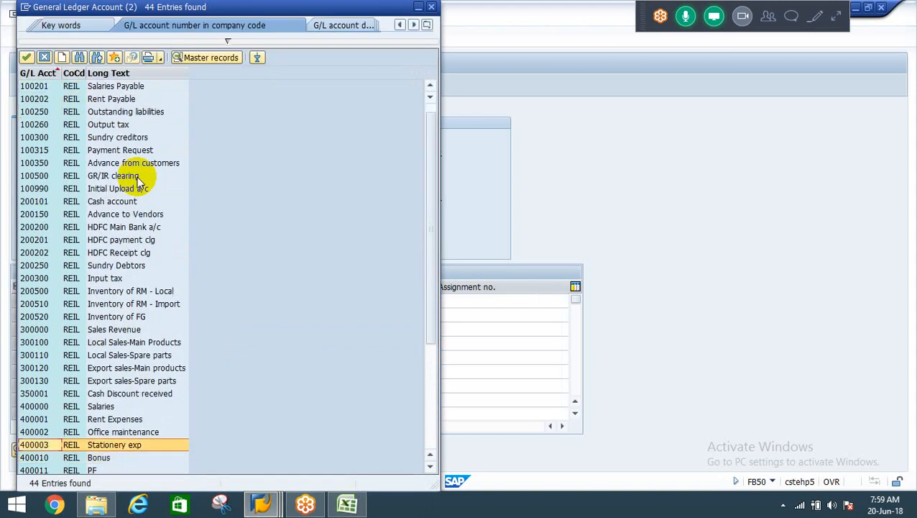
{"action": "key", "text": "Return"}
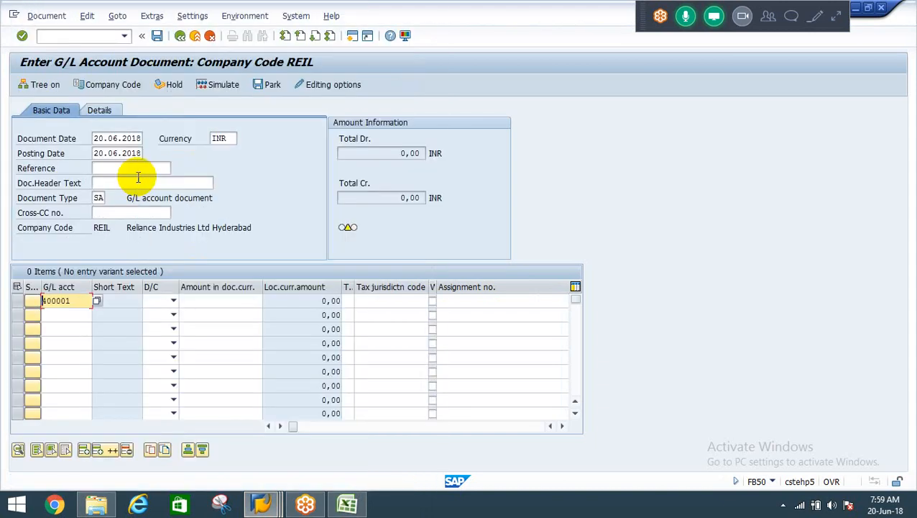
Make the rent expenses line item a debit of 20000 and move on to the second line.
{"action": "key", "text": "Tab"}
{"action": "key", "text": "F4"}
{"action": "key", "text": "Down"}
{"action": "key", "text": "Return"}
{"action": "key", "text": "Tab"}
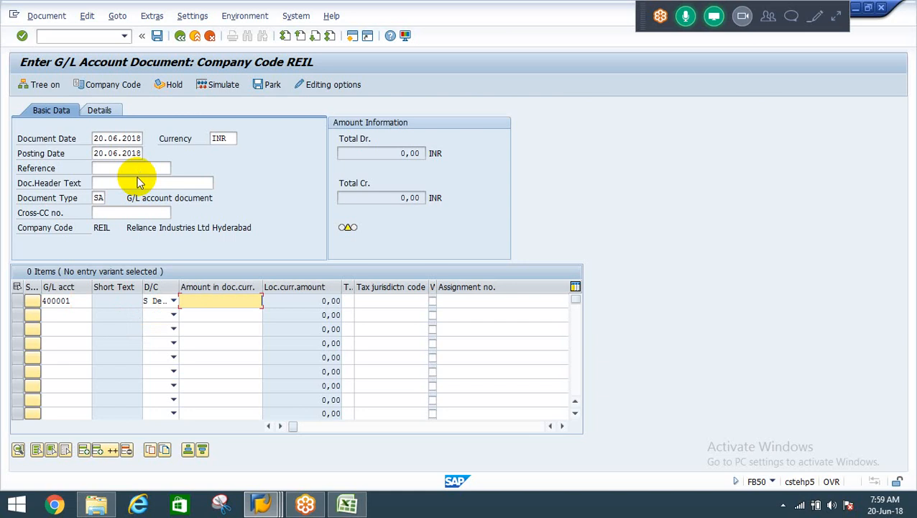
{"action": "type", "text": "20000"}
{"action": "key", "text": "Down"}
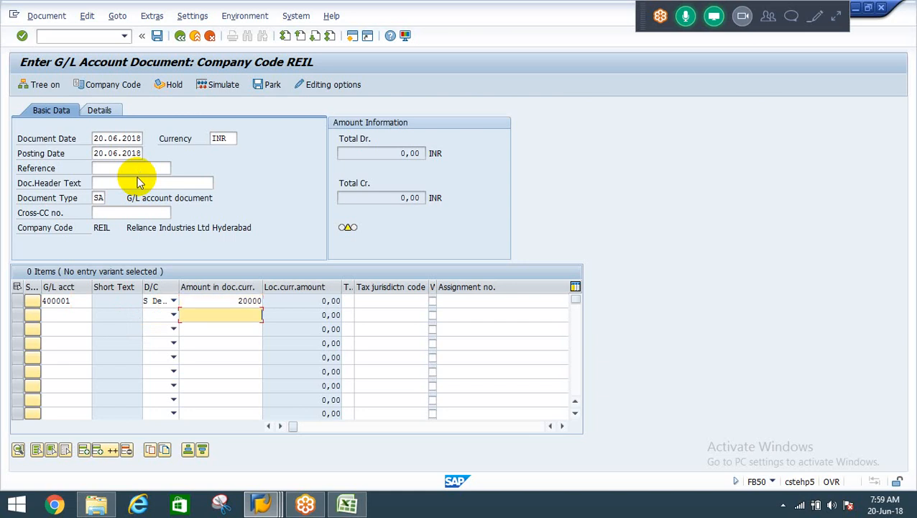
Enter cash account 200101 in the second line item of the rent document.
{"action": "key", "text": "shift+Tab"}
{"action": "key", "text": "shift+Tab"}
{"action": "key", "text": "BackSpace"}
{"action": "key", "text": "Down"}
{"action": "key", "text": "Return"}
{"action": "key", "text": "Tab"}
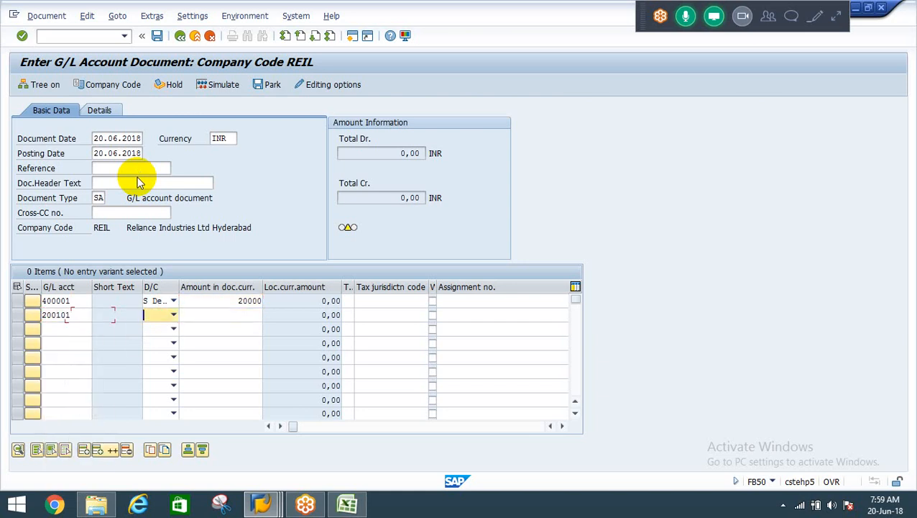
Make the cash account line item of the rent document a credit with amount *.
{"action": "key", "text": "F4"}
{"action": "key", "text": "Return"}
{"action": "key", "text": "Tab"}
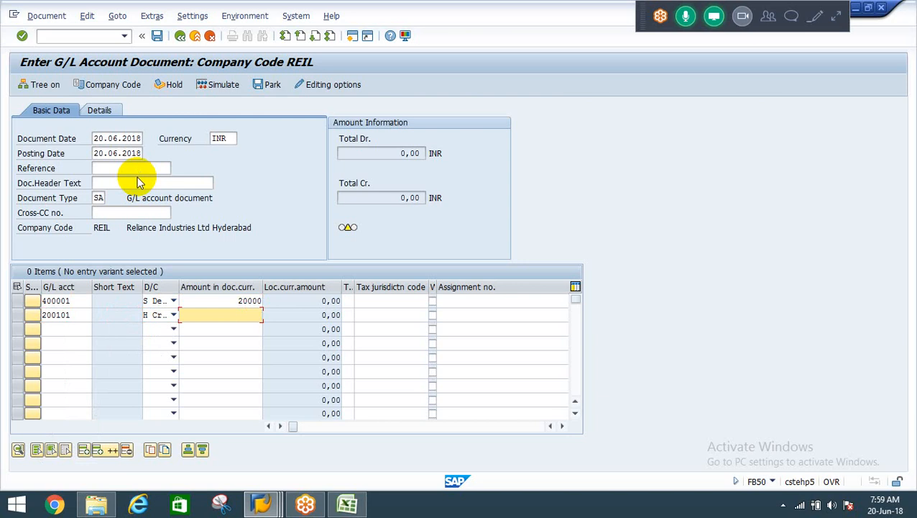
{"action": "key", "text": "BackSpace"}
{"action": "key", "text": "Down"}
{"action": "key", "text": "Return"}
Assign cost center ADMIN to the rent expenses line item and post the document.
{"action": "key", "text": "Tab"}
{"action": "key", "text": "Tab"}
{"action": "key", "text": "Up"}
{"action": "key", "text": "Tab"}
{"action": "key", "text": "Tab"}
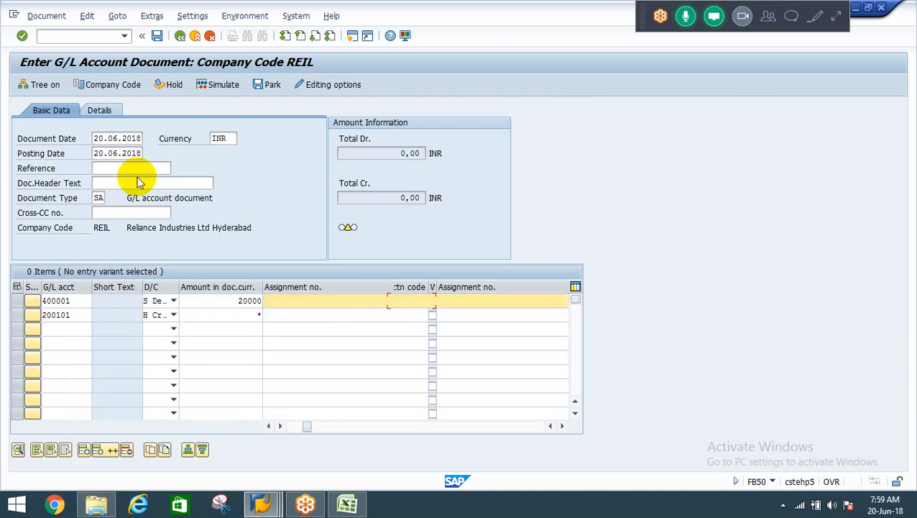
{"action": "key", "text": "Tab"}
{"action": "key", "text": "Tab"}
{"action": "key", "text": "Tab"}
{"action": "key", "text": "Tab"}
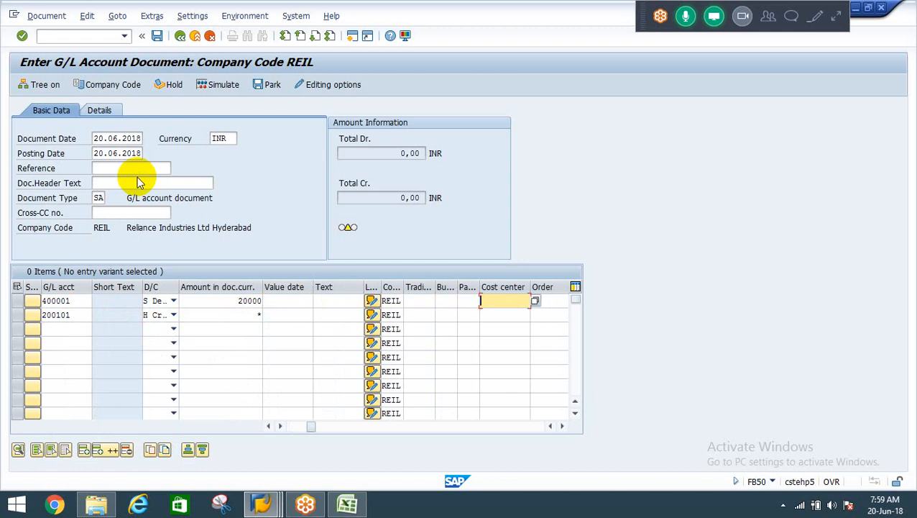
{"action": "key", "text": "BackSpace"}
{"action": "key", "text": "Down"}
{"action": "key", "text": "Return"}
{"action": "key", "text": "Return"}
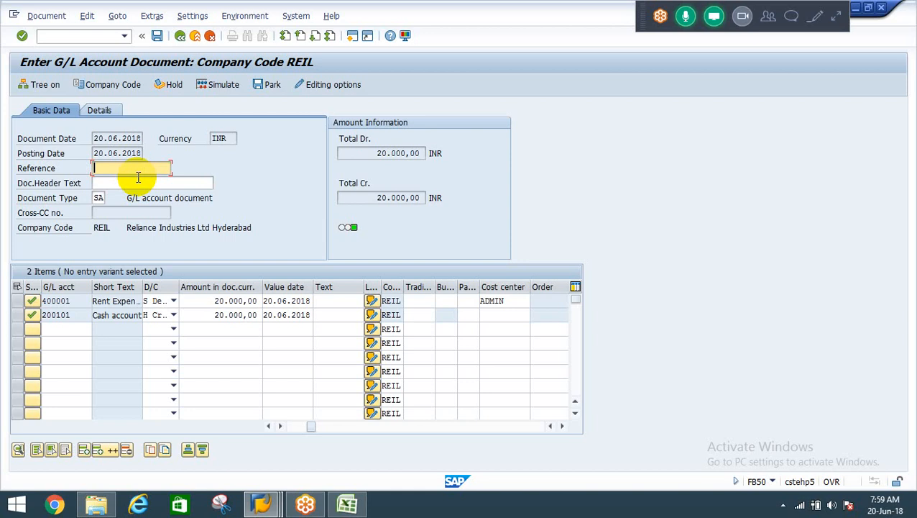
{"action": "key", "text": "ctrl+s"}
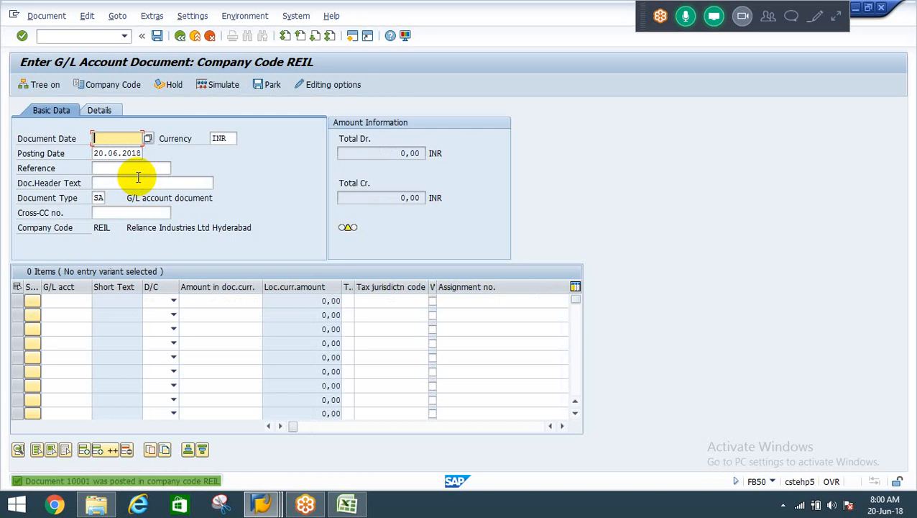
Set the document date of the third G/L account document to 20.06.2018 and go to its first line item.
{"action": "key", "text": "Down"}
{"action": "key", "text": "Return"}
{"action": "key", "text": "Down"}
{"action": "key", "text": "Down"}
{"action": "key", "text": "Down"}
{"action": "key", "text": "Down"}
{"action": "key", "text": "Down"}
{"action": "key", "text": "Down"}
{"action": "key", "text": "Down"}
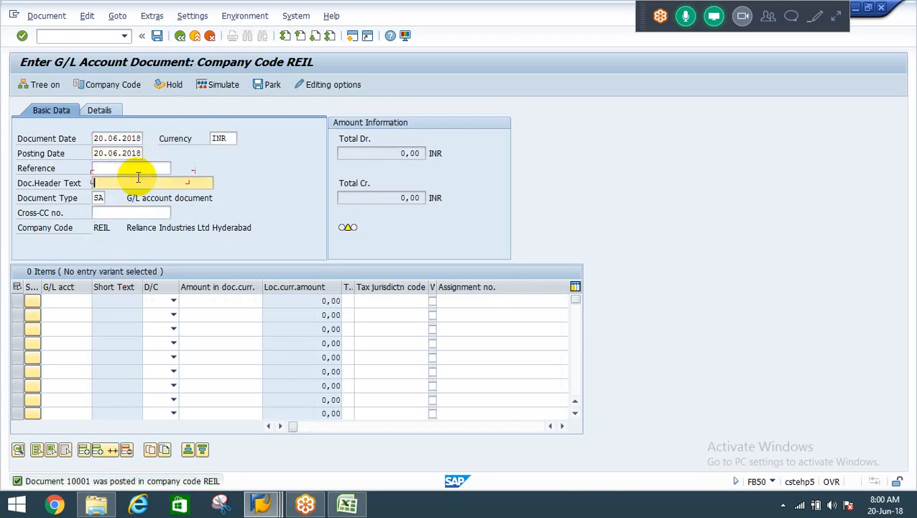
{"action": "key", "text": "shift+Tab"}
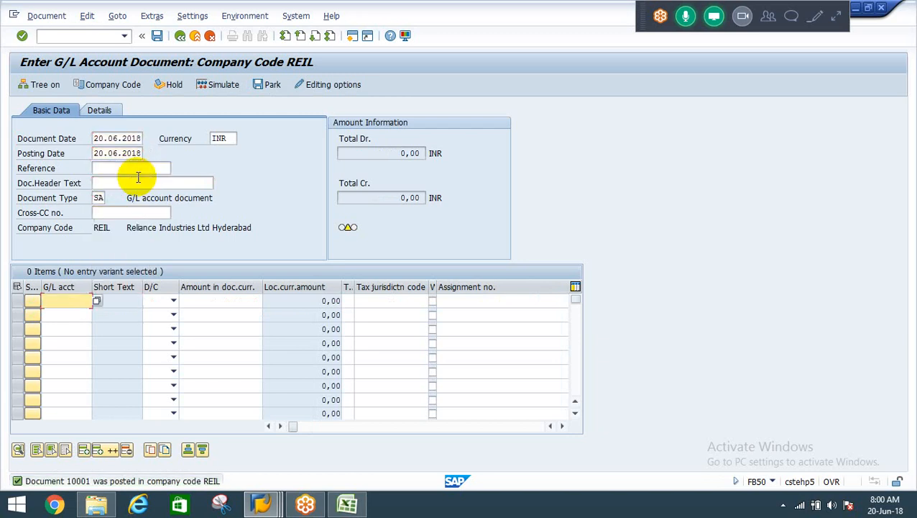
Choose G/L account 400022 Travelling exp for the first line item from the REIL account list.
{"action": "key", "text": "F4"}
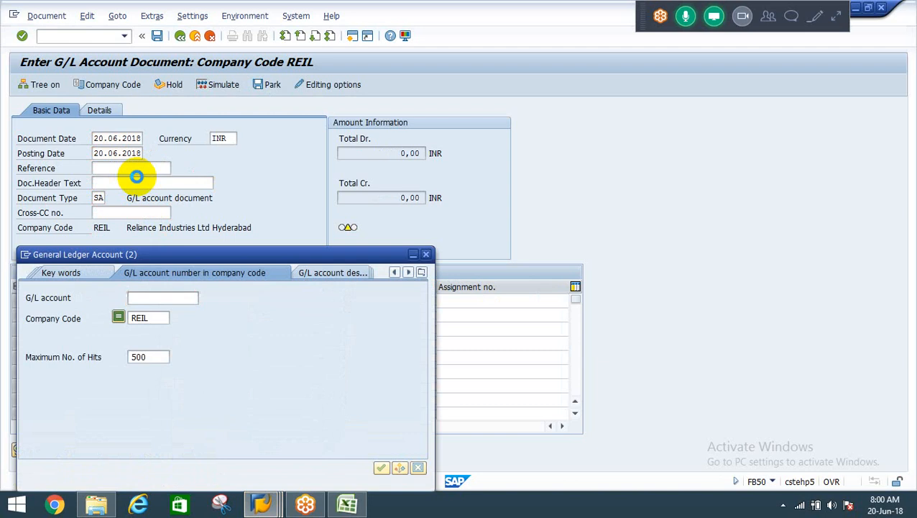
{"action": "key", "text": "Return"}
{"action": "key", "text": "Down"}
{"action": "key", "text": "Down"}
{"action": "key", "text": "Down"}
{"action": "key", "text": "Down"}
{"action": "key", "text": "Down"}
{"action": "key", "text": "Down"}
{"action": "key", "text": "Down"}
{"action": "key", "text": "Down"}
{"action": "key", "text": "Down"}
{"action": "key", "text": "Down"}
{"action": "key", "text": "Down"}
{"action": "key", "text": "Down"}
{"action": "key", "text": "Down"}
{"action": "key", "text": "Down"}
{"action": "key", "text": "Down"}
{"action": "key", "text": "Down"}
{"action": "key", "text": "Down"}
{"action": "key", "text": "Down"}
{"action": "key", "text": "Down"}
{"action": "key", "text": "Down"}
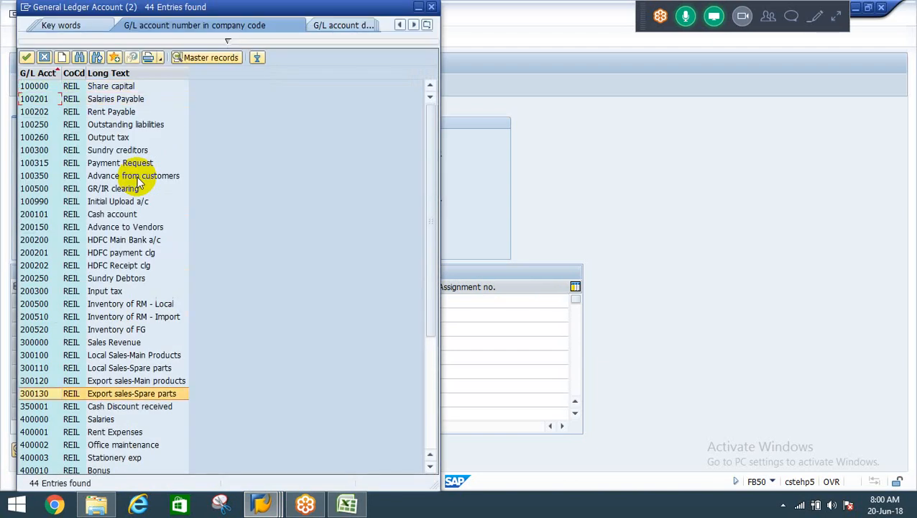
{"action": "key", "text": "Down"}
{"action": "key", "text": "Down"}
{"action": "key", "text": "Down"}
{"action": "key", "text": "Down"}
{"action": "key", "text": "Down"}
{"action": "key", "text": "Down"}
{"action": "key", "text": "Down"}
{"action": "key", "text": "Down"}
{"action": "key", "text": "Down"}
{"action": "key", "text": "Down"}
{"action": "key", "text": "Down"}
{"action": "key", "text": "Down"}
{"action": "key", "text": "Down"}
{"action": "key", "text": "Down"}
{"action": "key", "text": "Up"}
{"action": "key", "text": "Up"}
{"action": "key", "text": "Up"}
{"action": "key", "text": "Up"}
{"action": "key", "text": "Up"}
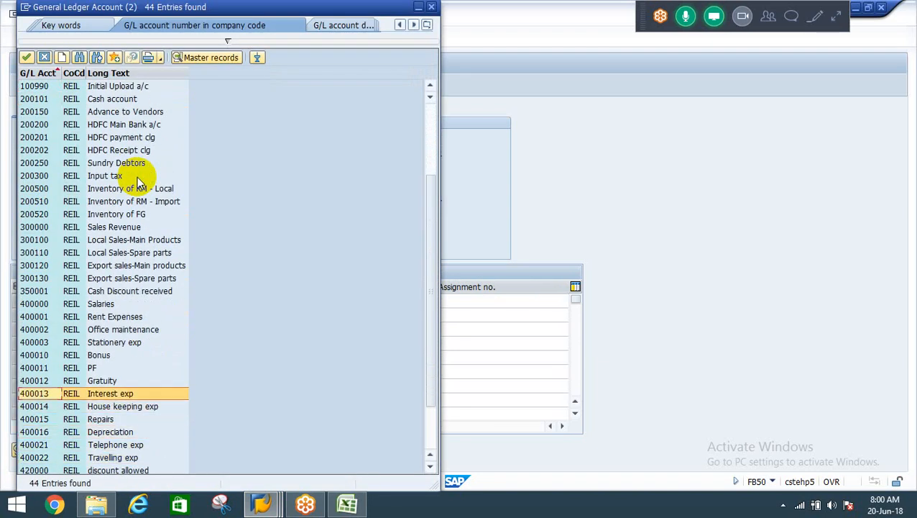
{"action": "key", "text": "Down"}
{"action": "key", "text": "Down"}
{"action": "key", "text": "Down"}
{"action": "key", "text": "Down"}
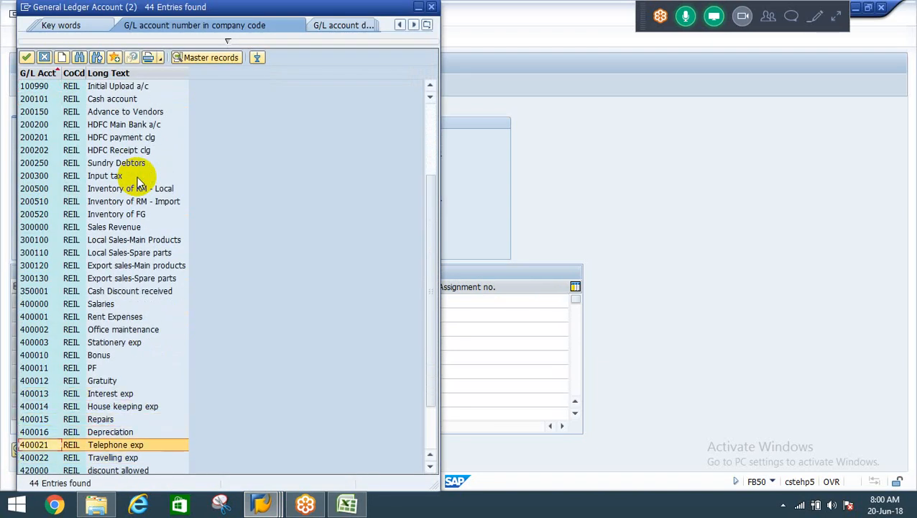
Make the travelling expenses line item a debit with amount 50000.
{"action": "key", "text": "Down"}
{"action": "key", "text": "Return"}
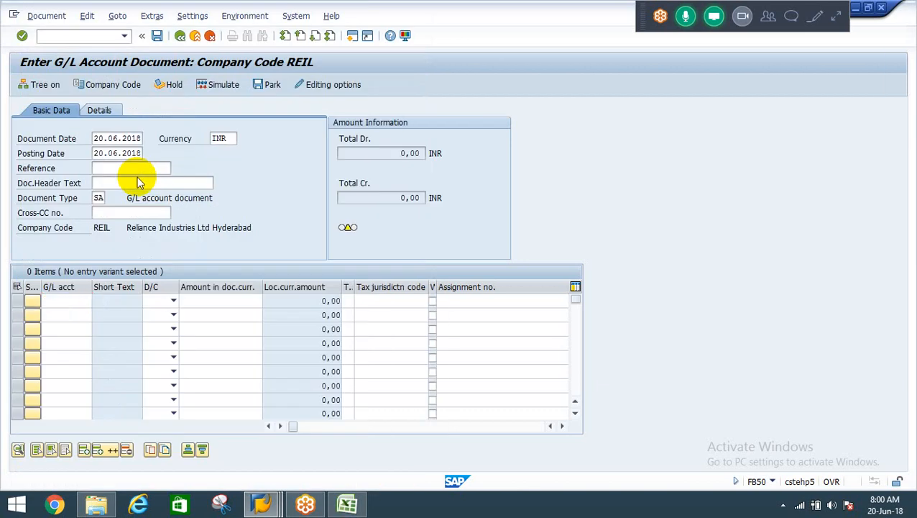
{"action": "key", "text": "Tab"}
{"action": "key", "text": "alt+Down"}
{"action": "key", "text": "Down"}
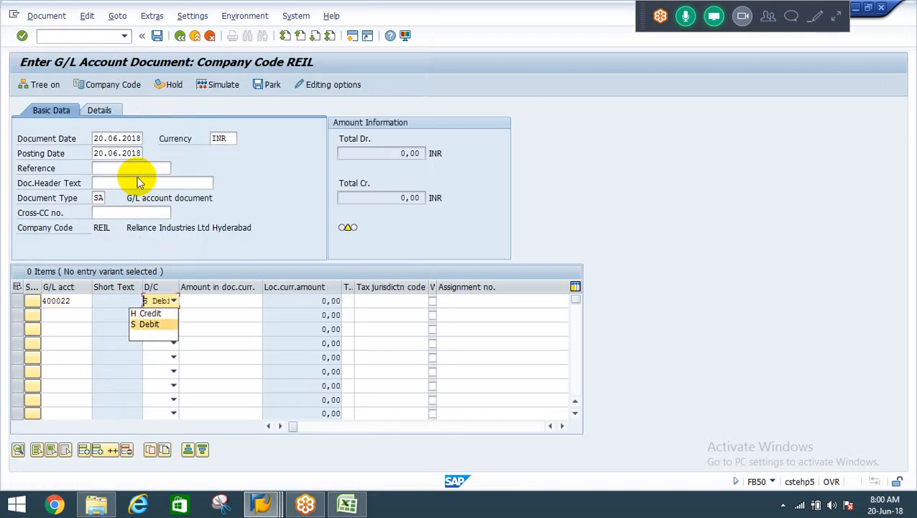
{"action": "key", "text": "Return"}
{"action": "key", "text": "Tab"}
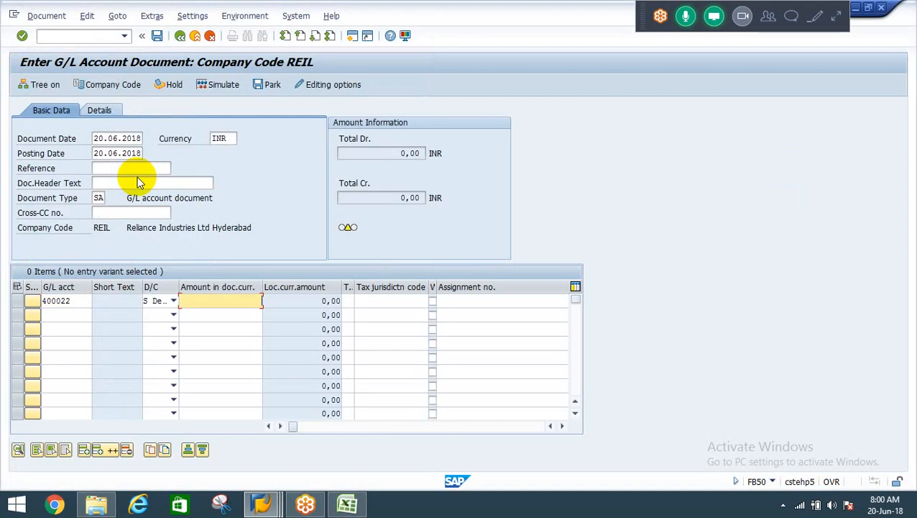
{"action": "type", "text": "50000"}
Assign cost center ADMIN to the travelling expenses line item.
{"action": "key", "text": "Tab"}
{"action": "key", "text": "Tab"}
{"action": "key", "text": "Tab"}
{"action": "key", "text": "Tab"}
{"action": "key", "text": "Tab"}
{"action": "key", "text": "Tab"}
{"action": "key", "text": "Tab"}
{"action": "key", "text": "Tab"}
{"action": "key", "text": "Tab"}
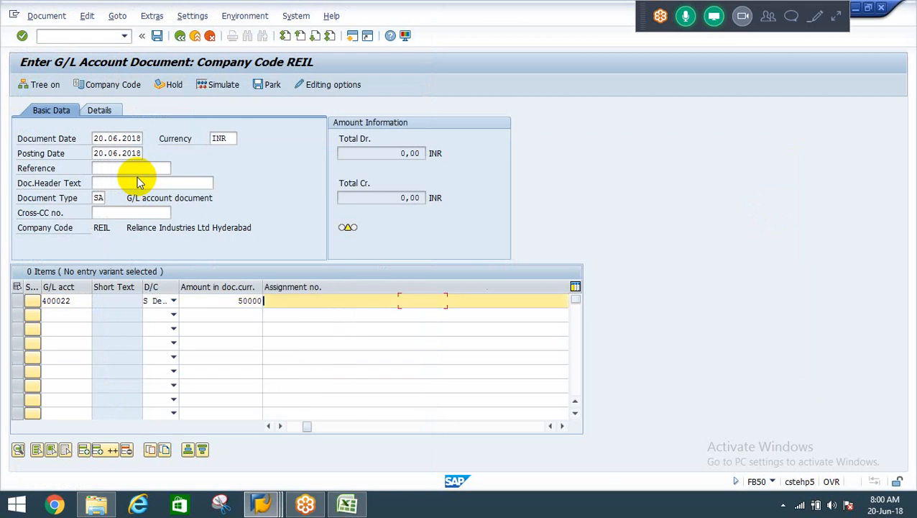
{"action": "key", "text": "Tab"}
{"action": "key", "text": "Tab"}
{"action": "key", "text": "BackSpace"}
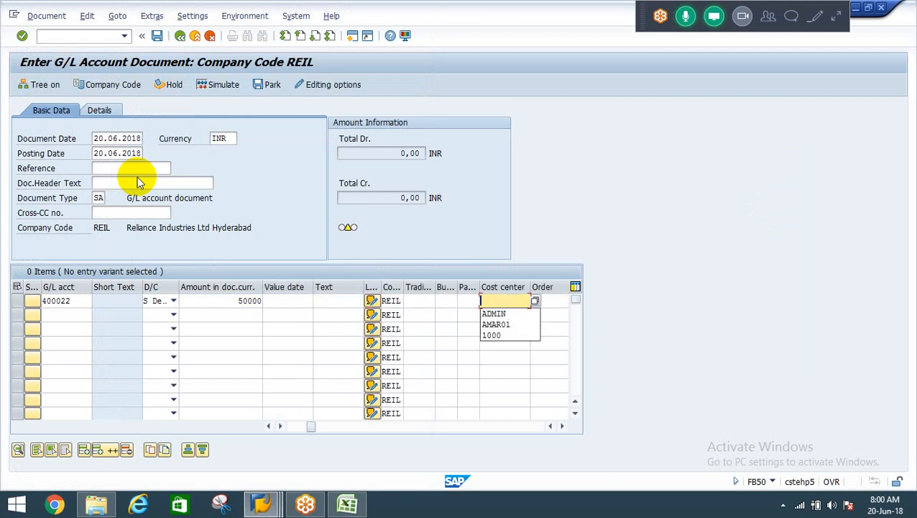
{"action": "key", "text": "Down"}
{"action": "key", "text": "Return"}
{"action": "key", "text": "Down"}
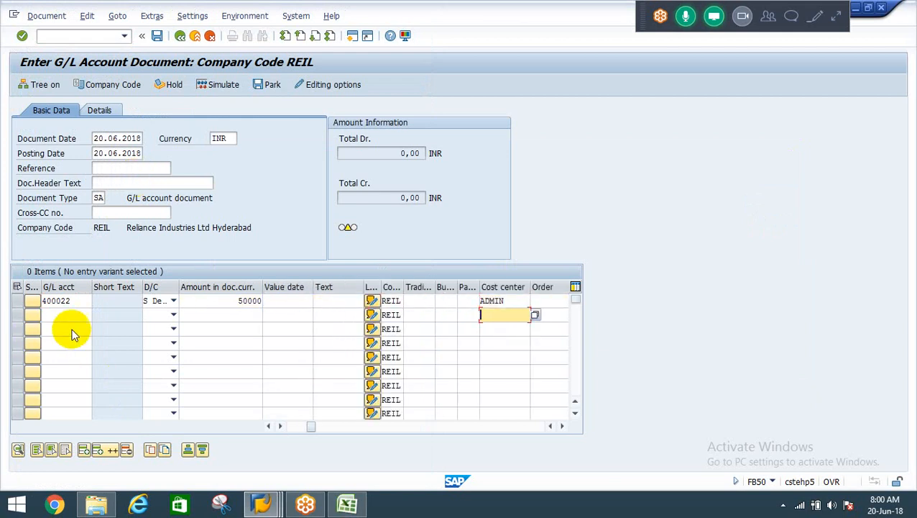
Enter cash account 200101 in the second line item of the travelling document as a credit.
{"action": "left_click", "coordinate": [57, 315]}
{"action": "left_click", "coordinate": [56, 315]}
{"action": "key", "text": "BackSpace"}
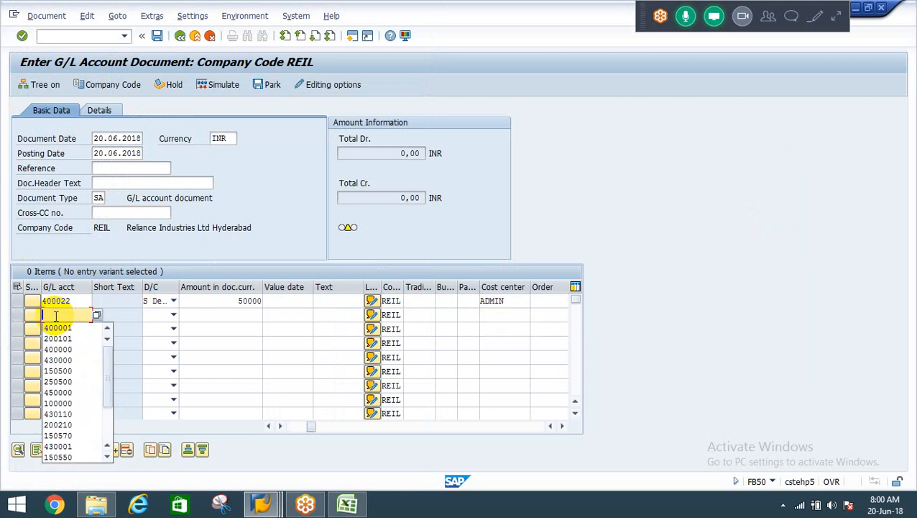
{"action": "key", "text": "Down"}
{"action": "key", "text": "Down"}
{"action": "key", "text": "Return"}
{"action": "key", "text": "Tab"}
{"action": "key", "text": "h"}
{"action": "key", "text": "Tab"}
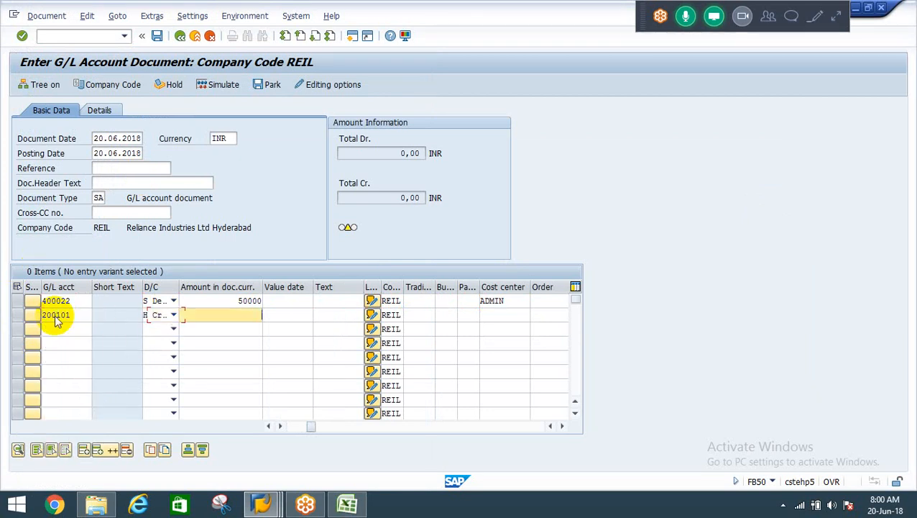
Set the cash account line item's amount to * and post the travelling expenses document.
{"action": "key", "text": "Tab"}
{"action": "key", "text": "Tab"}
{"action": "key", "text": "Tab"}
{"action": "key", "text": "Tab"}
{"action": "key", "text": "Tab"}
{"action": "key", "text": "Tab"}
{"action": "key", "text": "Tab"}
{"action": "key", "text": "Tab"}
{"action": "key", "text": "Tab"}
{"action": "key", "text": "Tab"}
{"action": "key", "text": "Tab"}
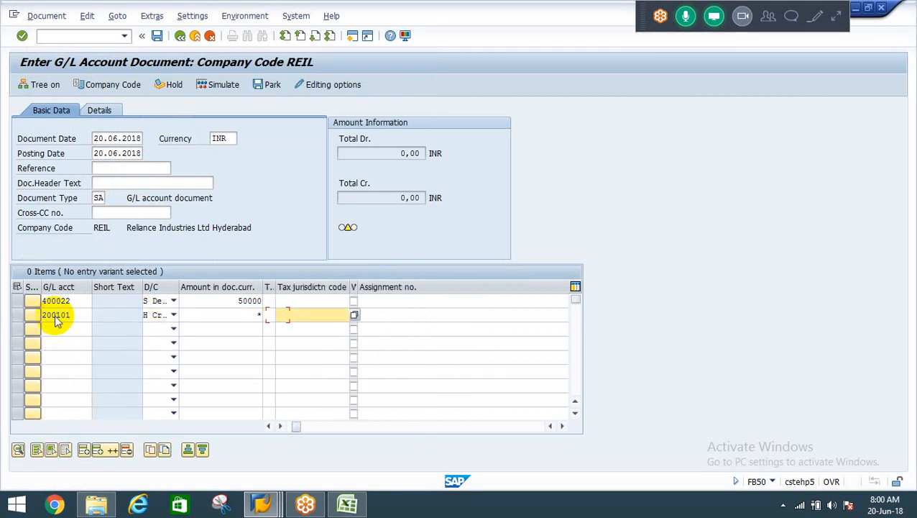
{"action": "key", "text": "Tab"}
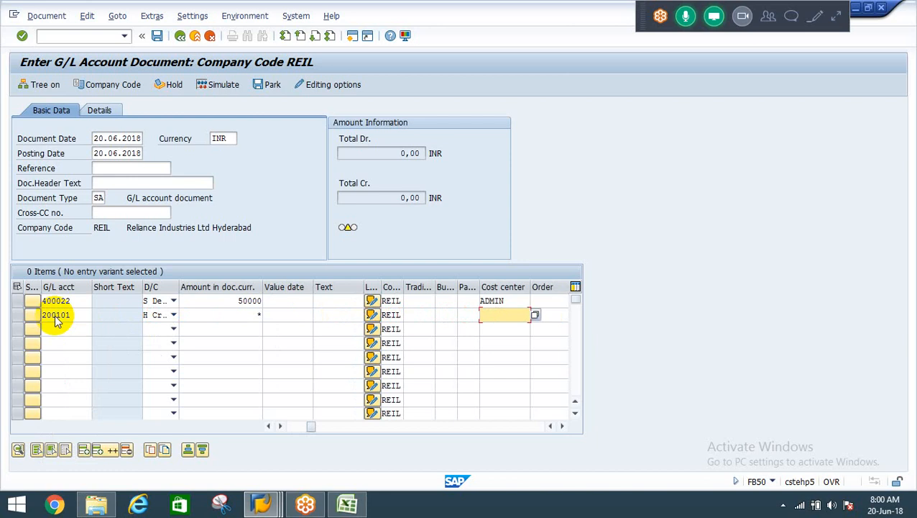
{"action": "key", "text": "Return"}
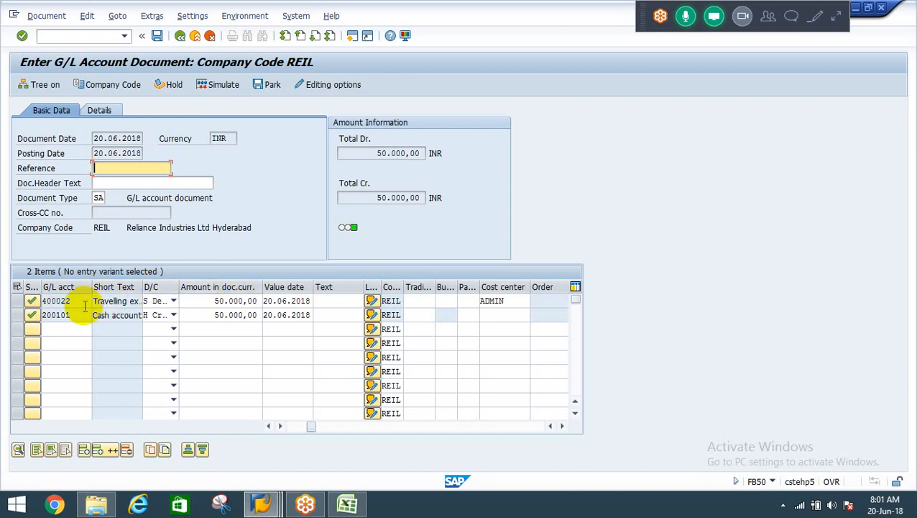
{"action": "left_click", "coordinate": [157, 36]}
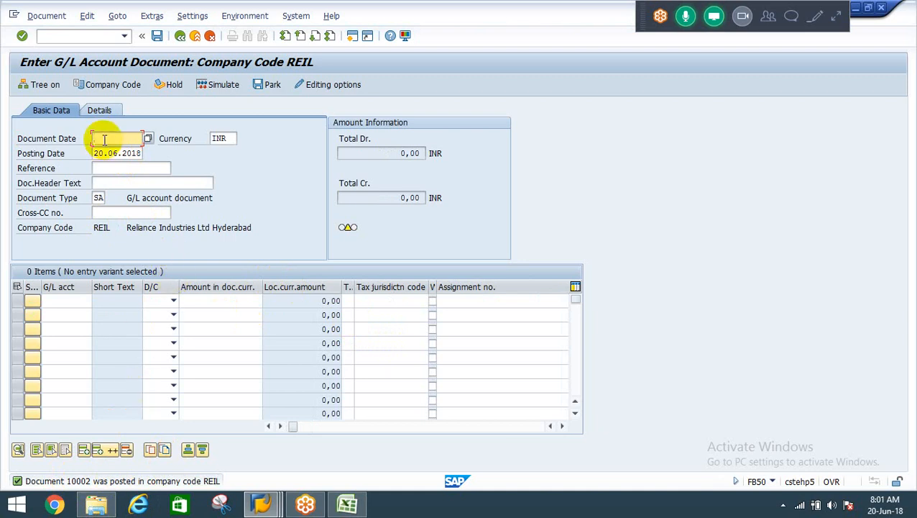
Start transaction FBR2 and load document 10000 of company code REIL as the posting reference.
{"action": "left_click", "coordinate": [55, 41]}
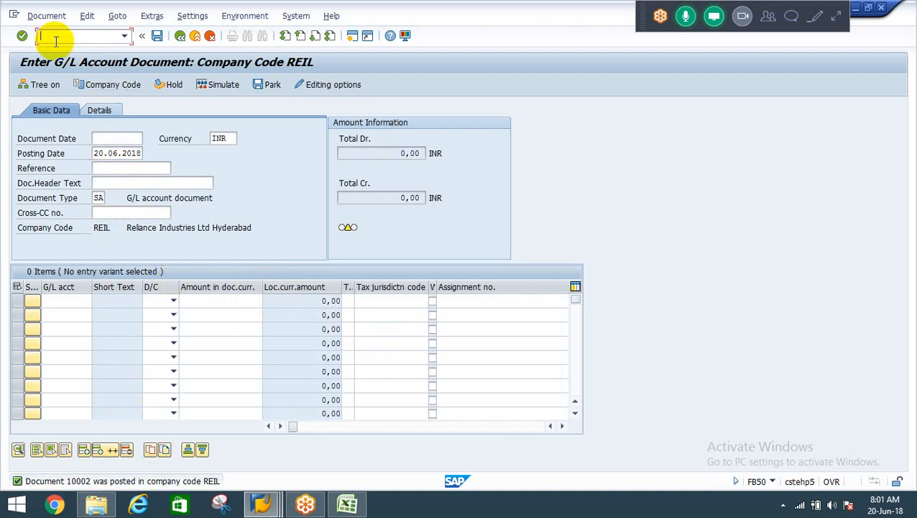
{"action": "type", "text": "/nfbl"}
{"action": "key", "text": "Return"}
{"action": "left_click", "coordinate": [121, 153]}
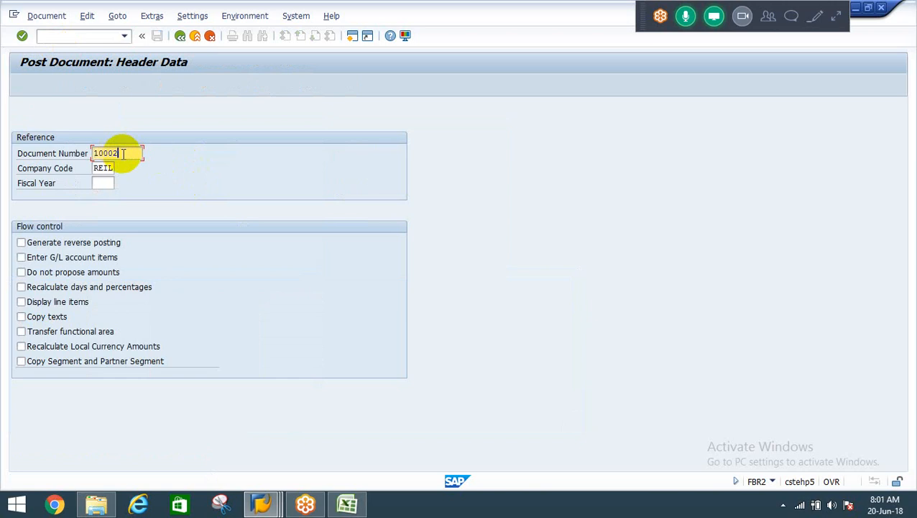
{"action": "key", "text": "BackSpace"}
{"action": "type", "text": "0"}
{"action": "key", "text": "Return"}
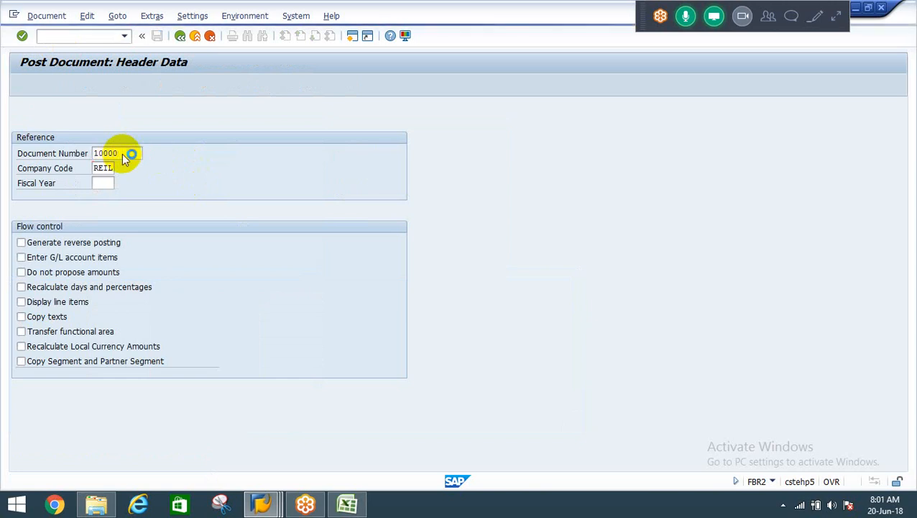
{"action": "key", "text": "Return"}
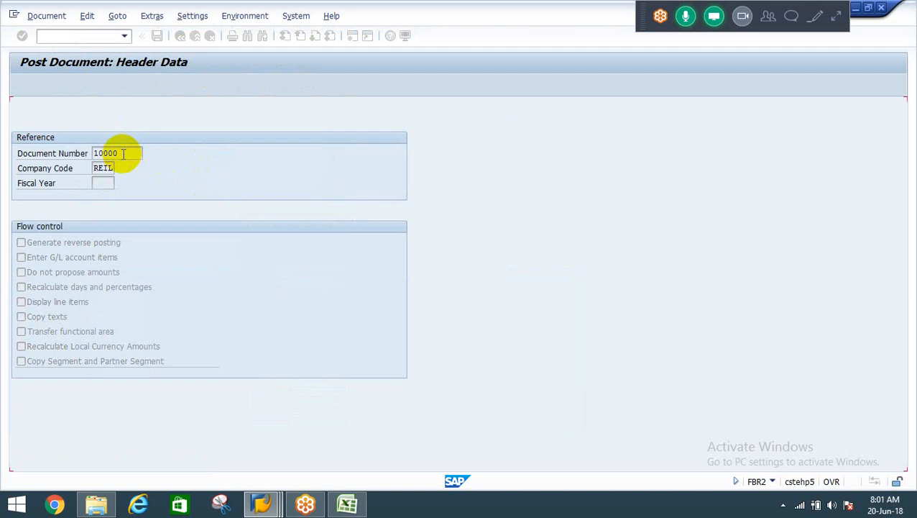
{"action": "key", "text": "Return"}
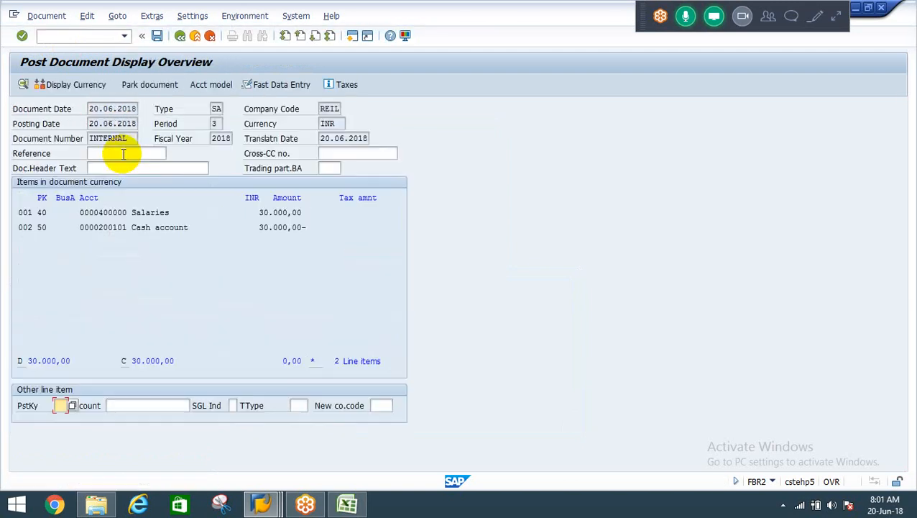
Change the Salaries line item's cost center to FINANCE and post the document.
{"action": "double_click", "coordinate": [160, 213]}
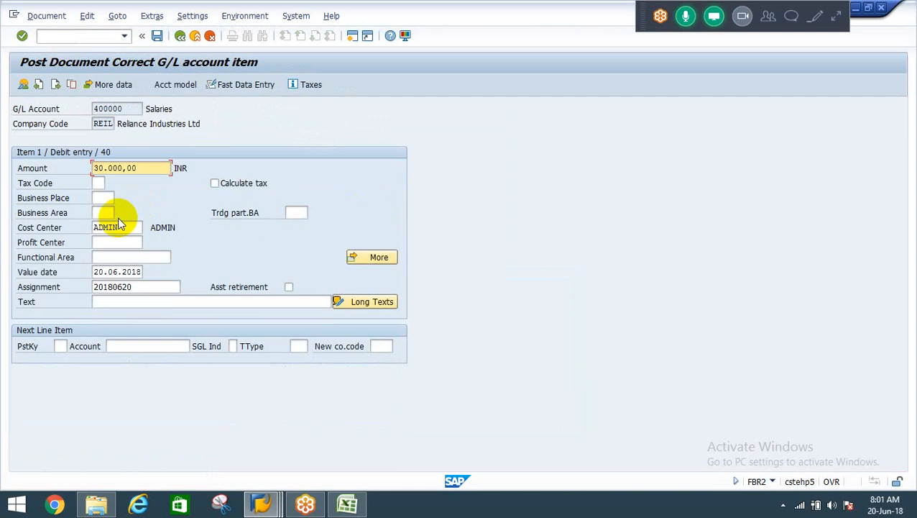
{"action": "left_click", "coordinate": [123, 229]}
{"action": "double_click", "coordinate": [123, 229]}
{"action": "key", "text": "BackSpace"}
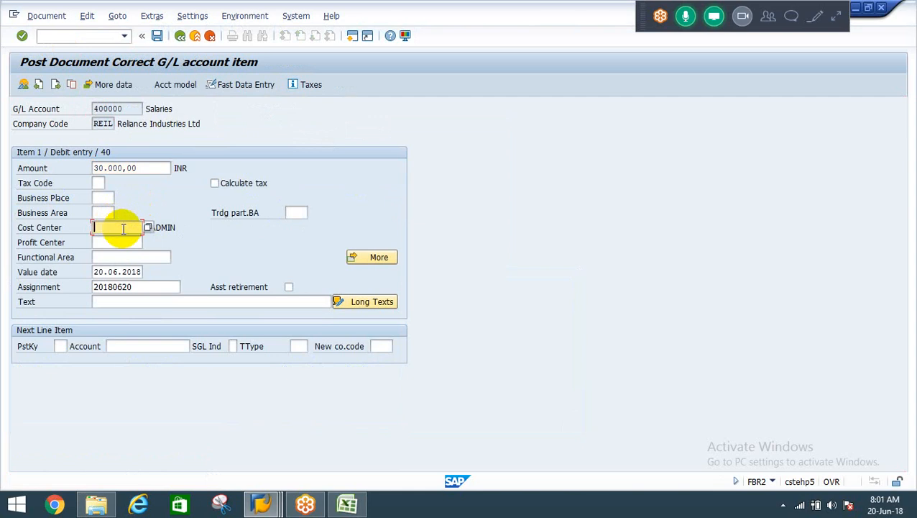
{"action": "type", "text": "FINANCE"}
{"action": "key", "text": "Return"}
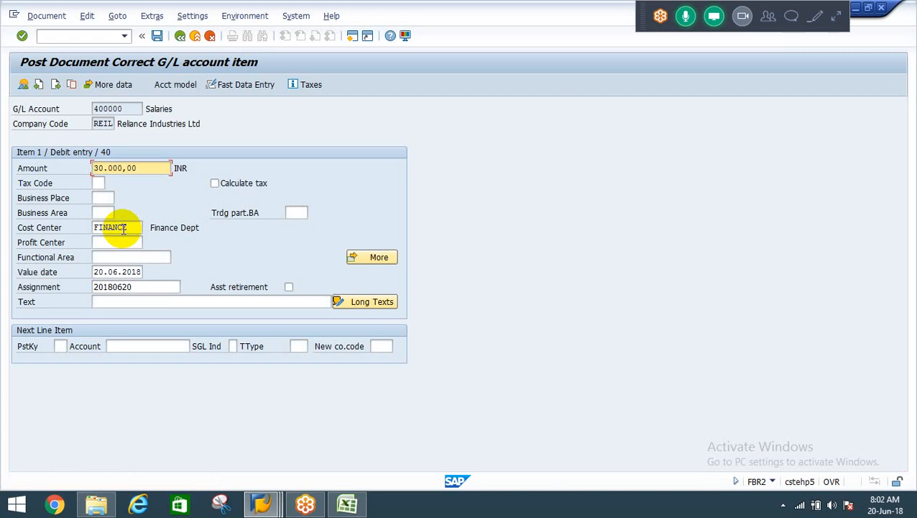
{"action": "key", "text": "ctrl+s"}
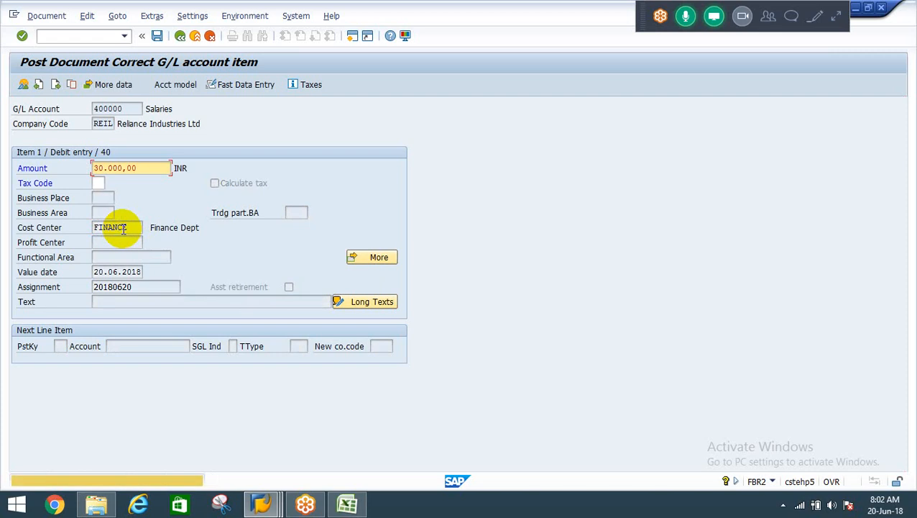
{"action": "key", "text": "Return"}
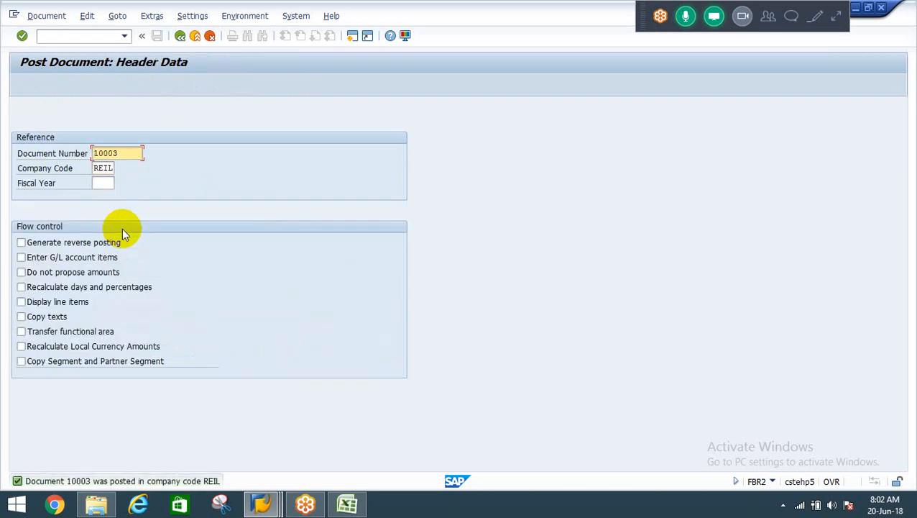
Load document 10001 as the posting reference and go through to its item overview.
{"action": "key", "text": "Right"}
{"action": "key", "text": "Right"}
{"action": "key", "text": "Right"}
{"action": "key", "text": "Right"}
{"action": "key", "text": "Right"}
{"action": "key", "text": "BackSpace"}
{"action": "type", "text": "1"}
{"action": "key", "text": "Return"}
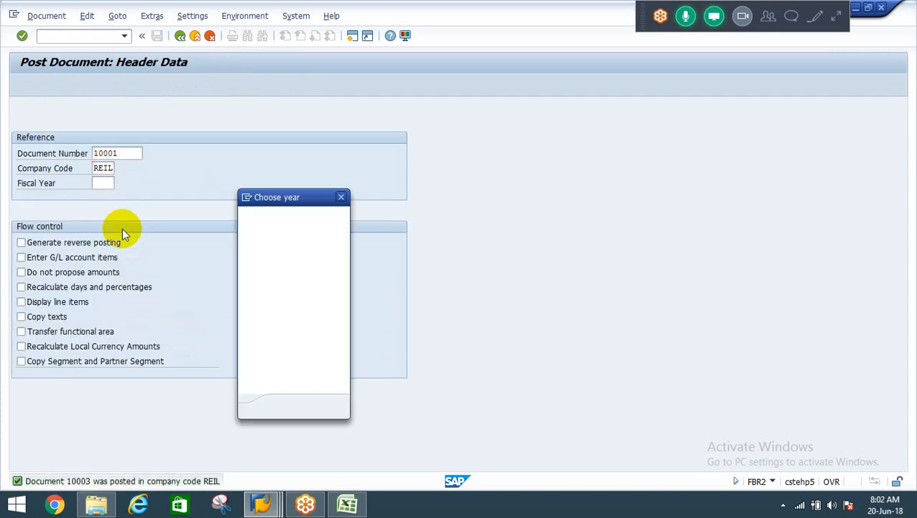
{"action": "key", "text": "Return"}
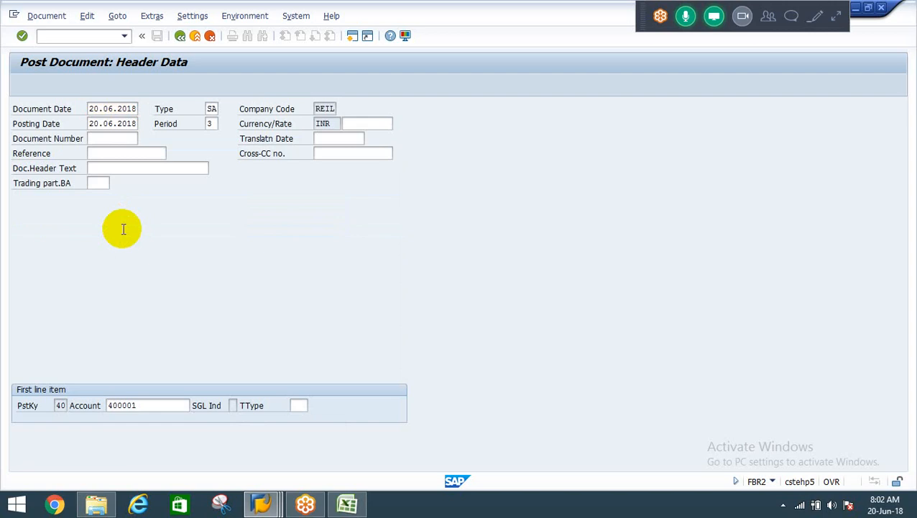
{"action": "key", "text": "Return"}
{"action": "key", "text": "Return"}
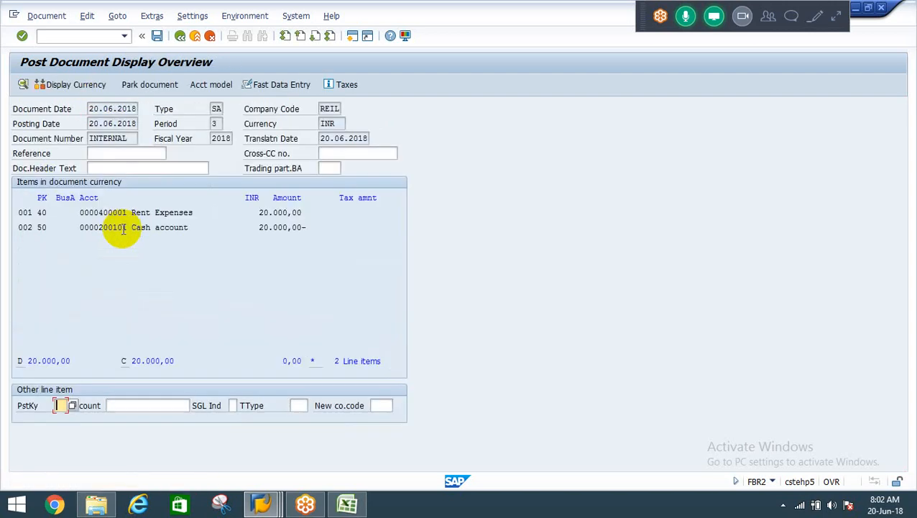
Change the Rent Expenses line item's cost center to FINANCE and post the document.
{"action": "double_click", "coordinate": [176, 214]}
{"action": "left_click", "coordinate": [126, 231]}
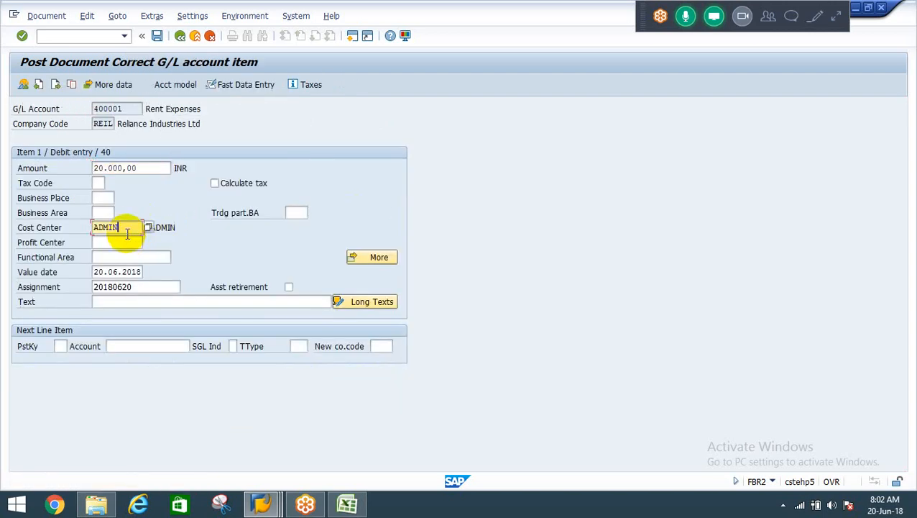
{"action": "double_click", "coordinate": [126, 231]}
{"action": "key", "text": "BackSpace"}
{"action": "left_click", "coordinate": [127, 236]}
{"action": "key", "text": "Return"}
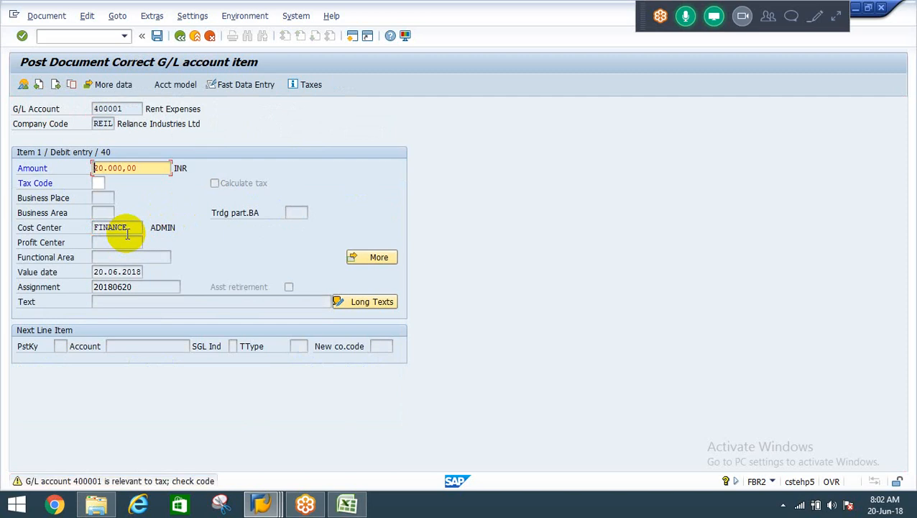
{"action": "key", "text": "ctrl+s"}
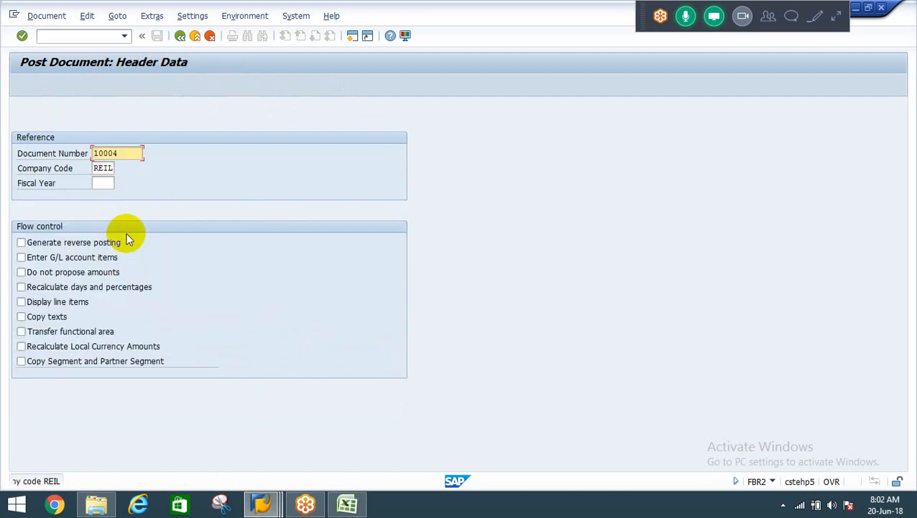
{"action": "key", "text": "Right"}
{"action": "key", "text": "Right"}
{"action": "key", "text": "Right"}
{"action": "key", "text": "BackSpace"}
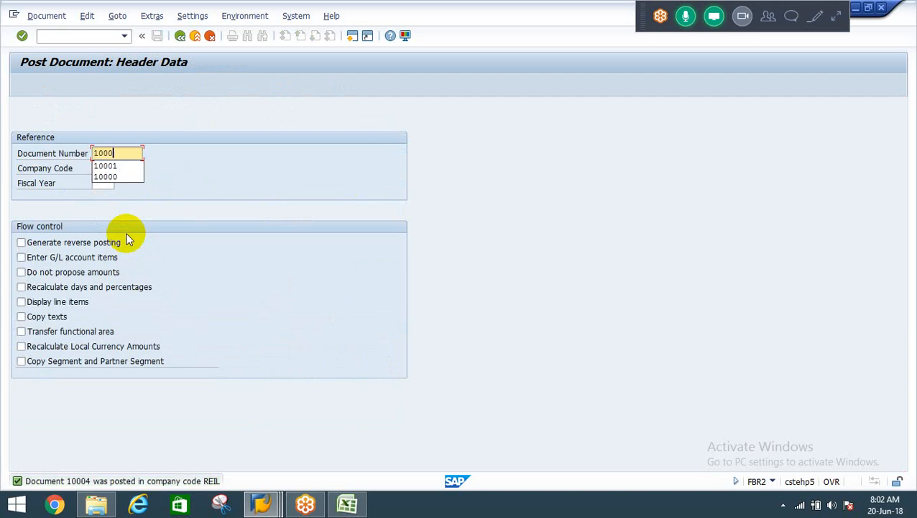
{"action": "type", "text": "3"}
{"action": "key", "text": "Return"}
{"action": "key", "text": "Return"}
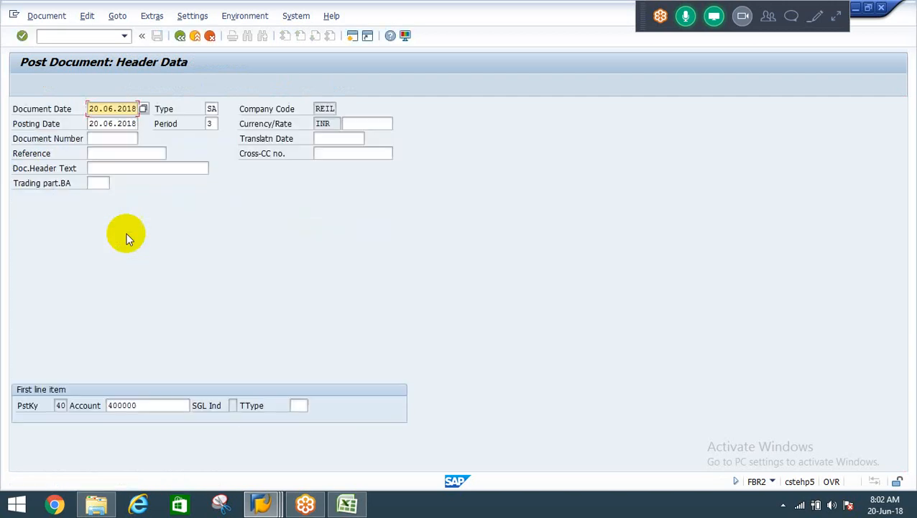
{"action": "key", "text": "Return"}
{"action": "key", "text": "Return"}
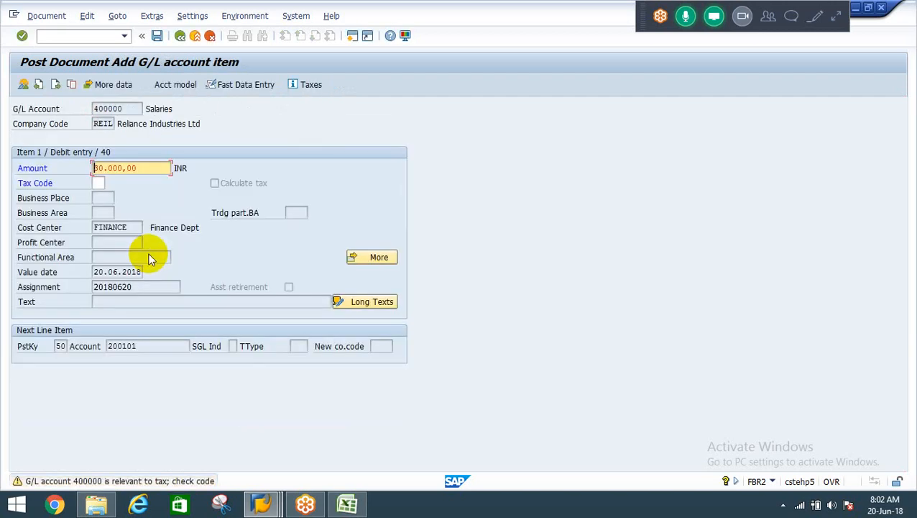
{"action": "key", "text": "Return"}
{"action": "double_click", "coordinate": [128, 212]}
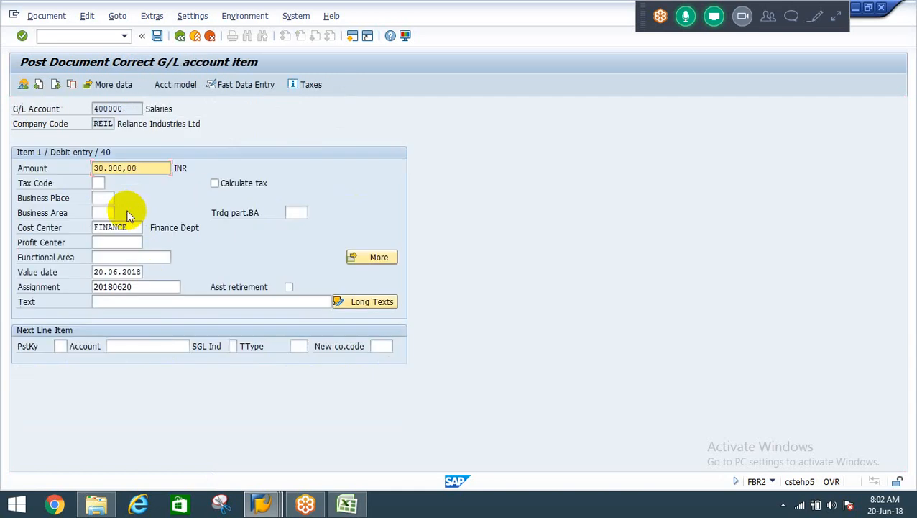
{"action": "left_click", "coordinate": [134, 228]}
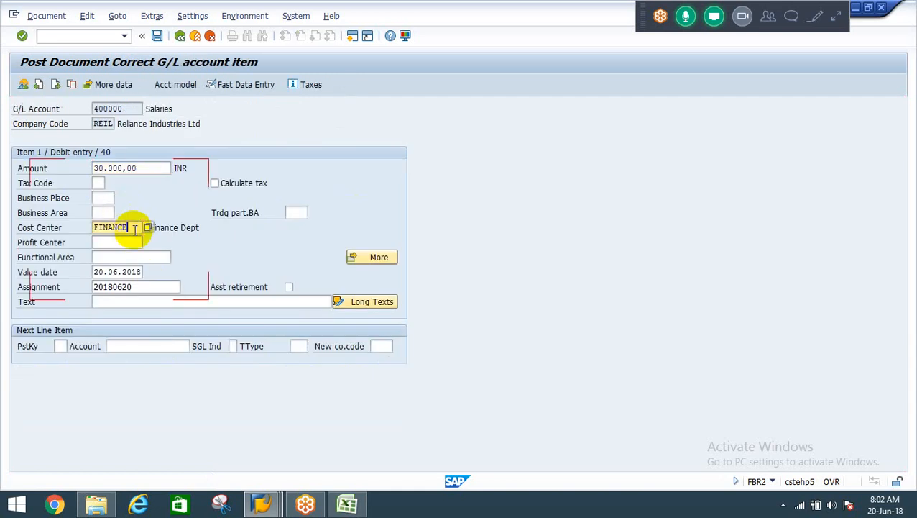
{"action": "key", "text": "Return"}
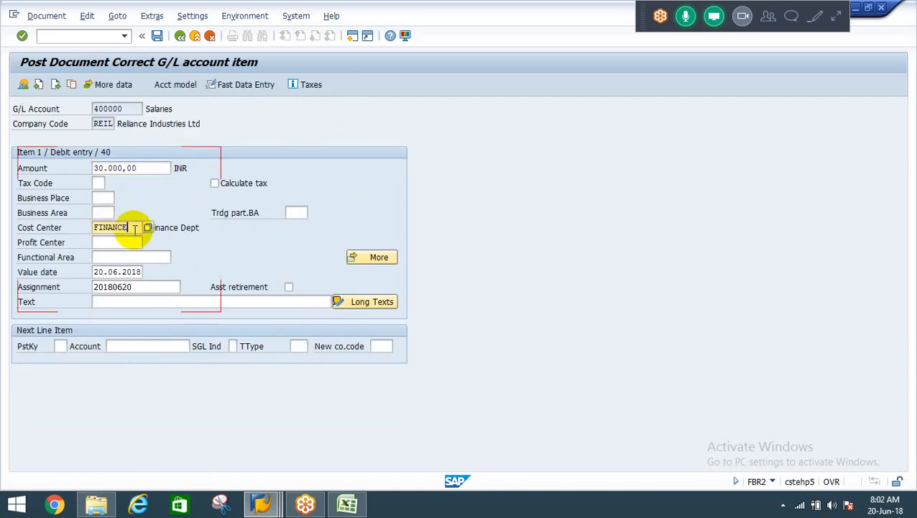
{"action": "key", "text": "Return"}
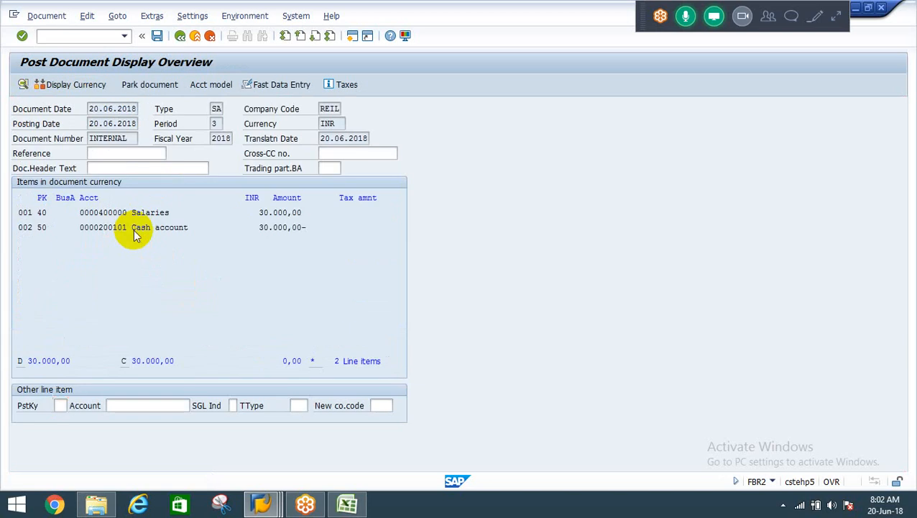
{"action": "key", "text": "F3"}
{"action": "key", "text": "Return"}
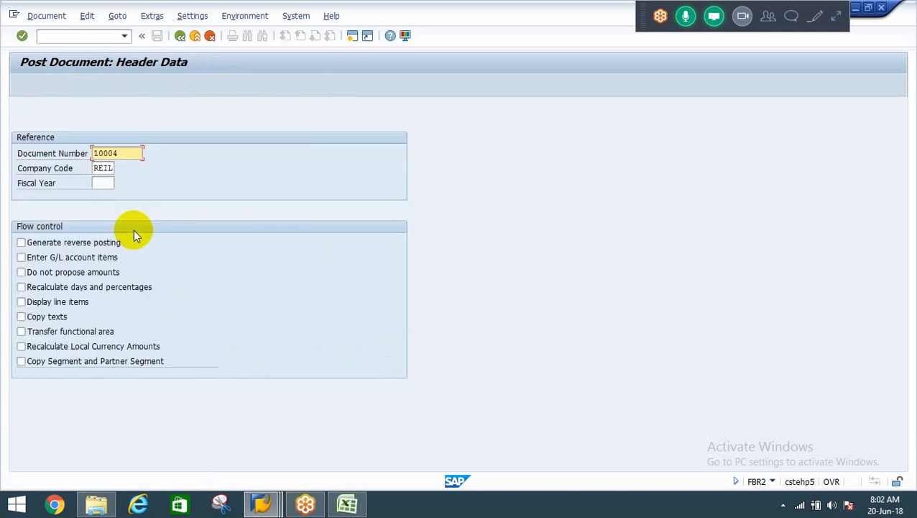
Load document 10002 as the posting reference and go through to its item overview.
{"action": "type", "text": "10002"}
{"action": "key", "text": "Return"}
{"action": "key", "text": "Return"}
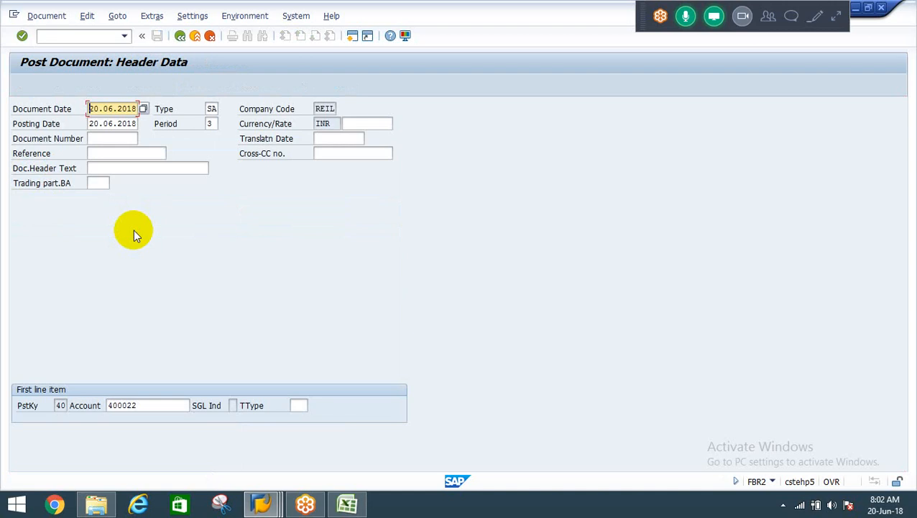
{"action": "key", "text": "Return"}
{"action": "key", "text": "Return"}
{"action": "key", "text": "Return"}
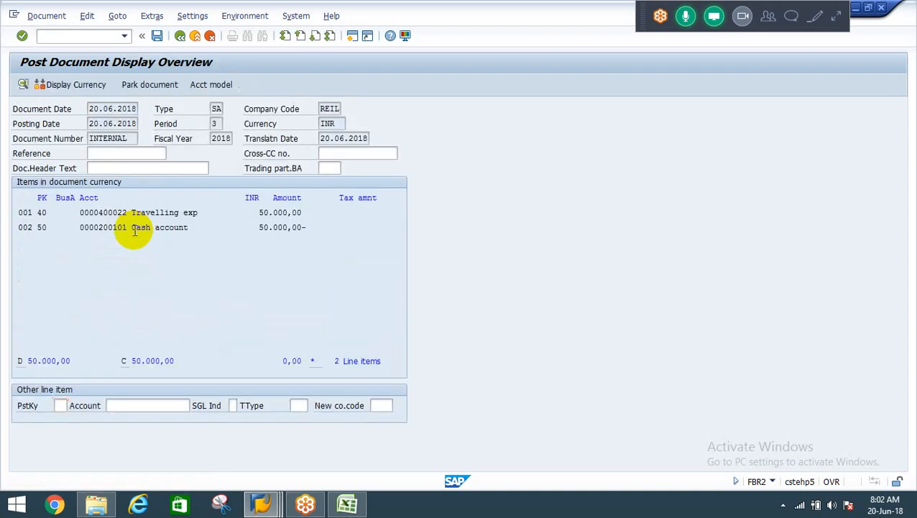
Change the Travelling exp line item's cost center to FINANCE and post the document.
{"action": "double_click", "coordinate": [171, 213]}
{"action": "left_click", "coordinate": [127, 227]}
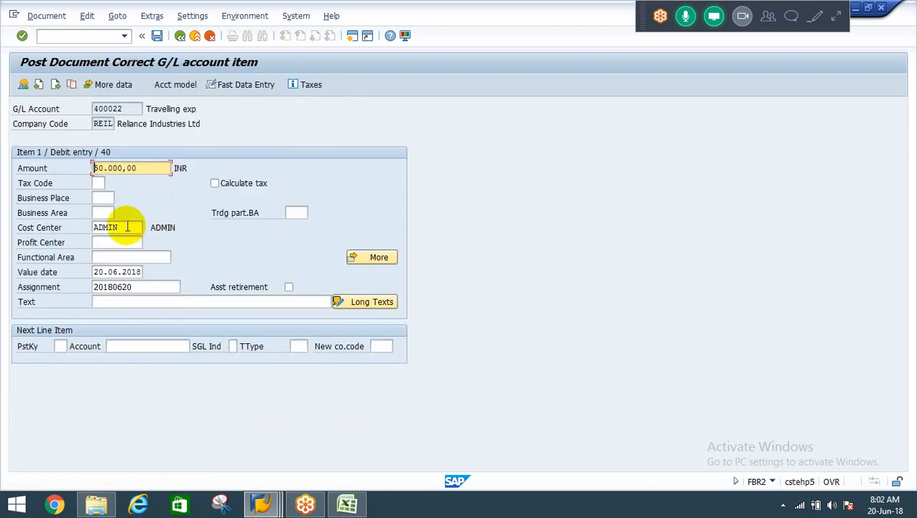
{"action": "double_click", "coordinate": [127, 227]}
{"action": "key", "text": "BackSpace"}
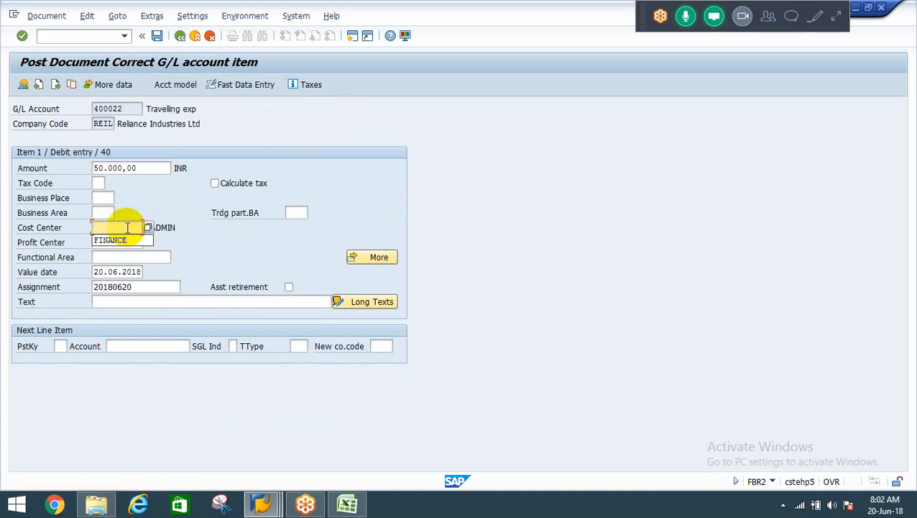
{"action": "key", "text": "Down"}
{"action": "key", "text": "Return"}
{"action": "key", "text": "Return"}
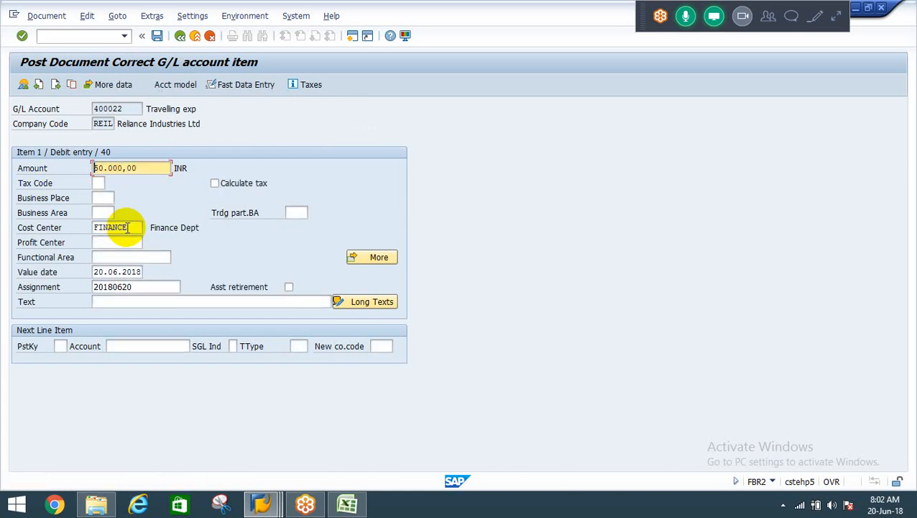
{"action": "key", "text": "ctrl+s"}
{"action": "key", "text": "Return"}
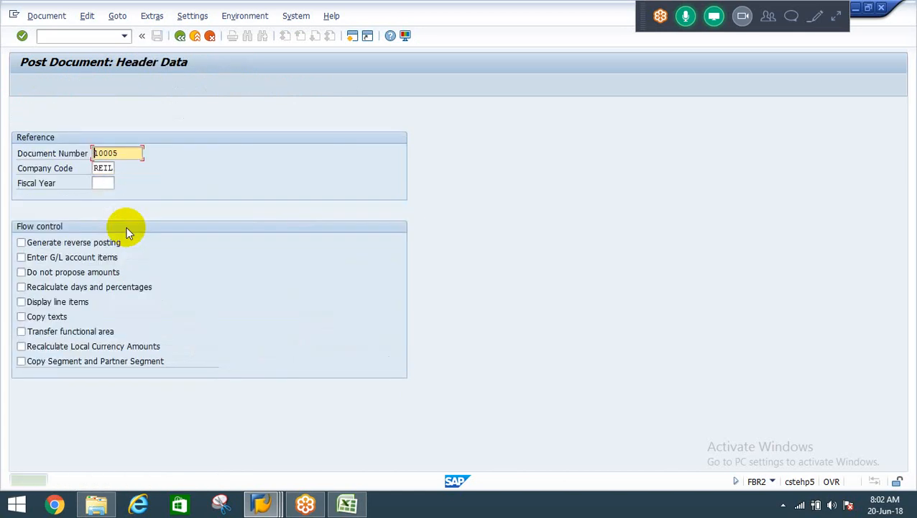
Leave the document posting transaction and try to start transaction S_ALR_87016311.
{"action": "left_click", "coordinate": [195, 35]}
{"action": "left_click", "coordinate": [95, 36]}
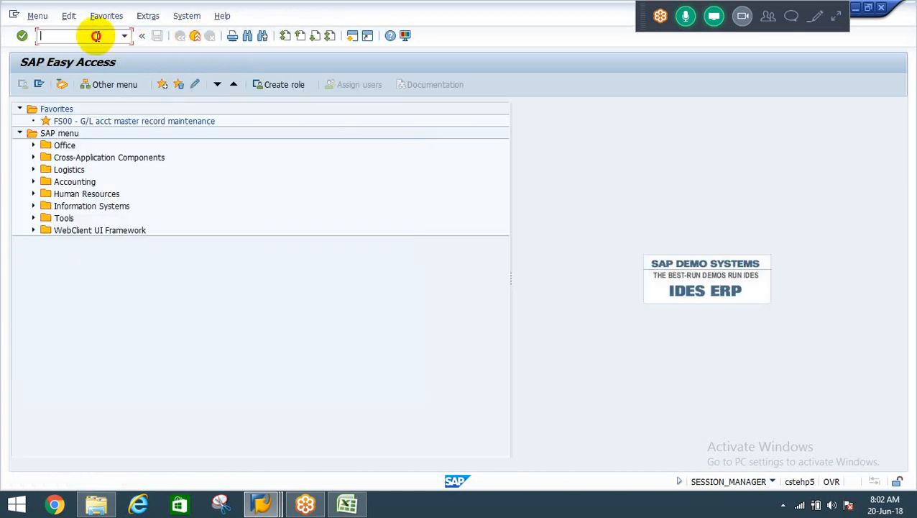
{"action": "type", "text": "z"}
{"action": "type", "text": "_alr_"}
{"action": "type", "text": "870"}
{"action": "type", "text": "16"}
{"action": "type", "text": "311"}
{"action": "key", "text": "Return"}
Correct the transaction code to S_ALR_87013611 and start the cost center actual/plan/variance report.
{"action": "key", "text": "Down"}
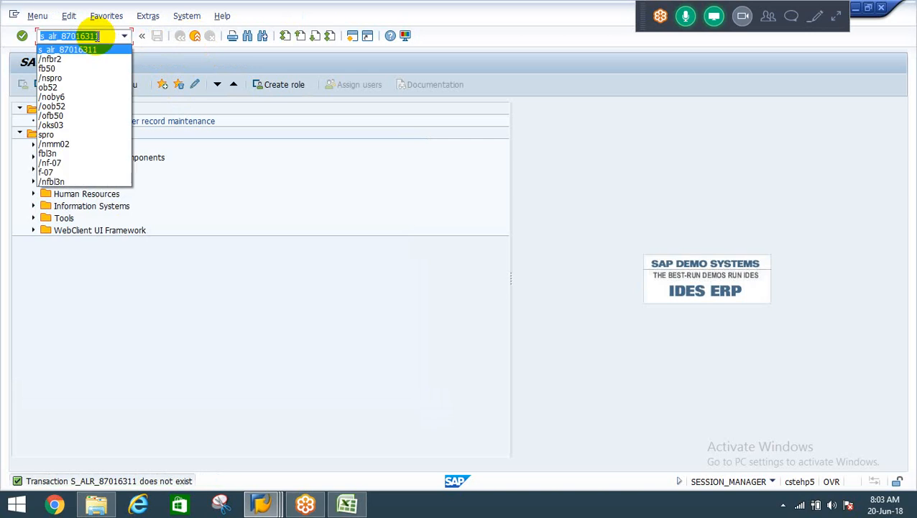
{"action": "left_click", "coordinate": [96, 36]}
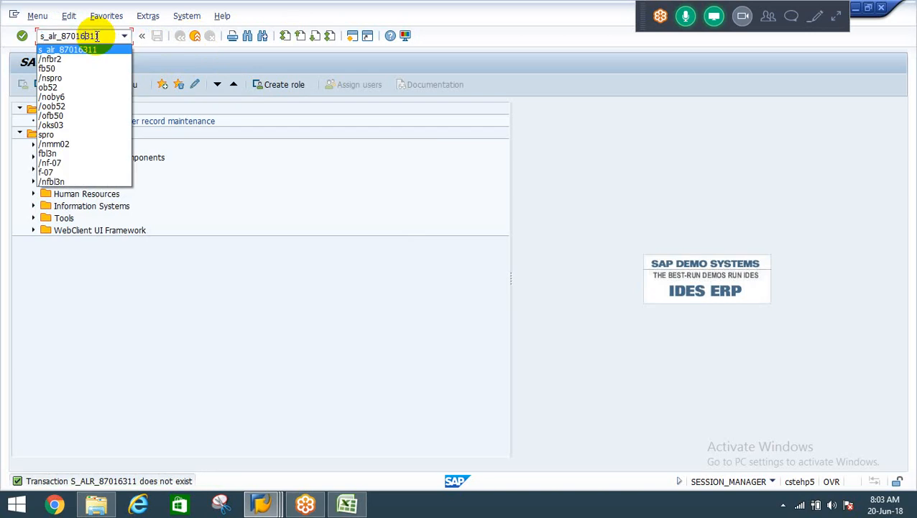
{"action": "key", "text": "BackSpace"}
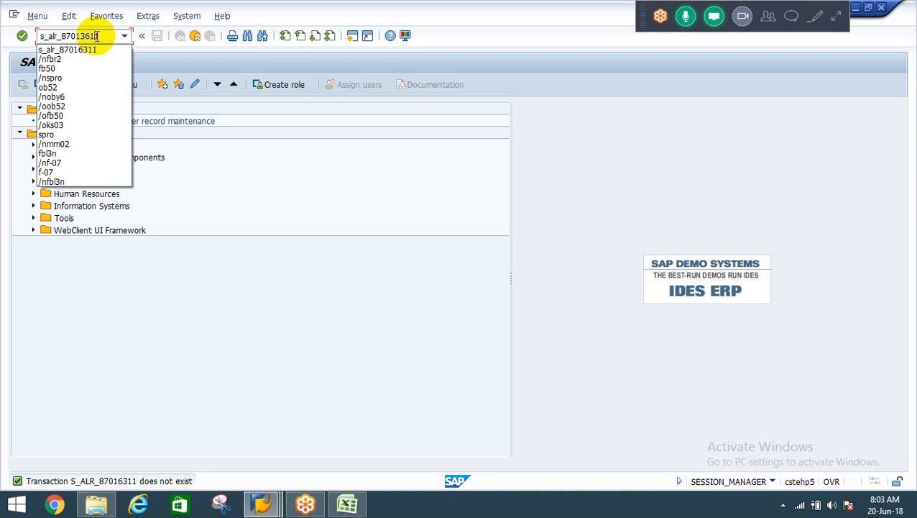
{"action": "left_click", "coordinate": [358, 16]}
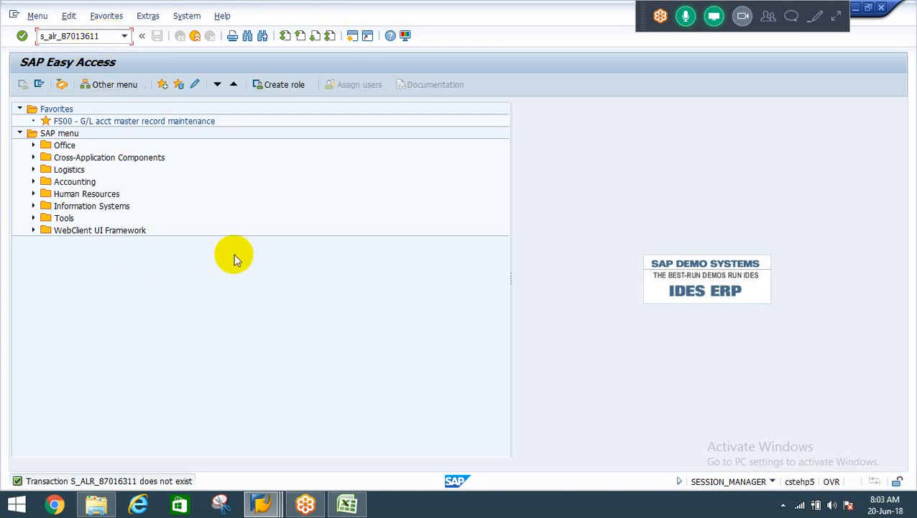
{"action": "key", "text": "Return"}
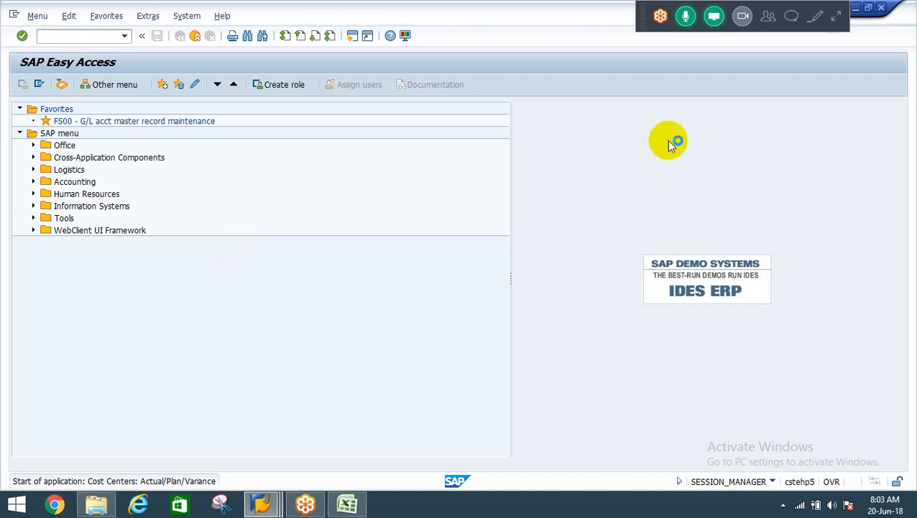
{"action": "left_click", "coordinate": [769, 21]}
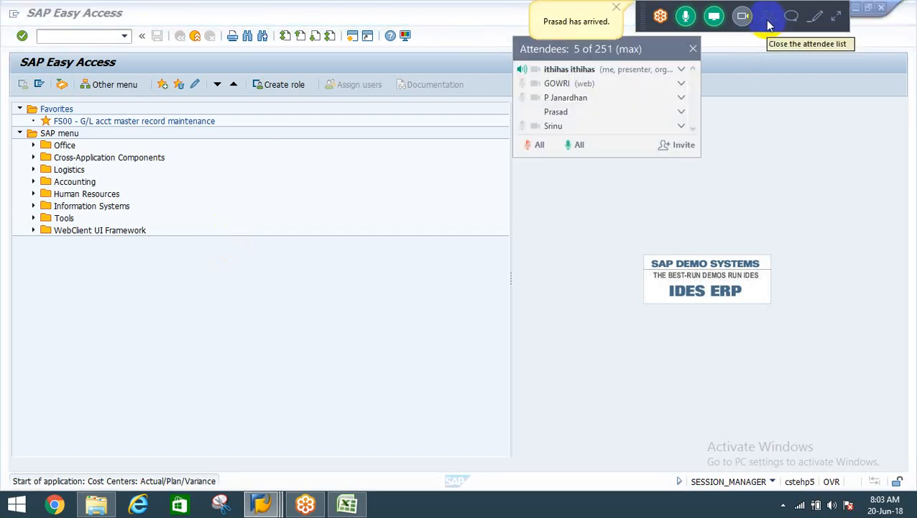
{"action": "left_click", "coordinate": [769, 22]}
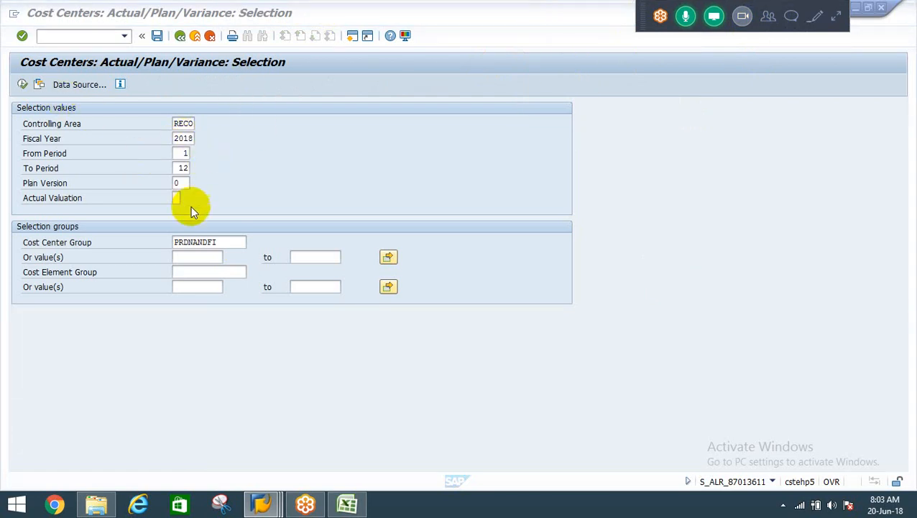
Clear the cost center group from the report's selection groups.
{"action": "left_click_drag", "start_coordinate": [229, 241], "coordinate": [167, 242]}
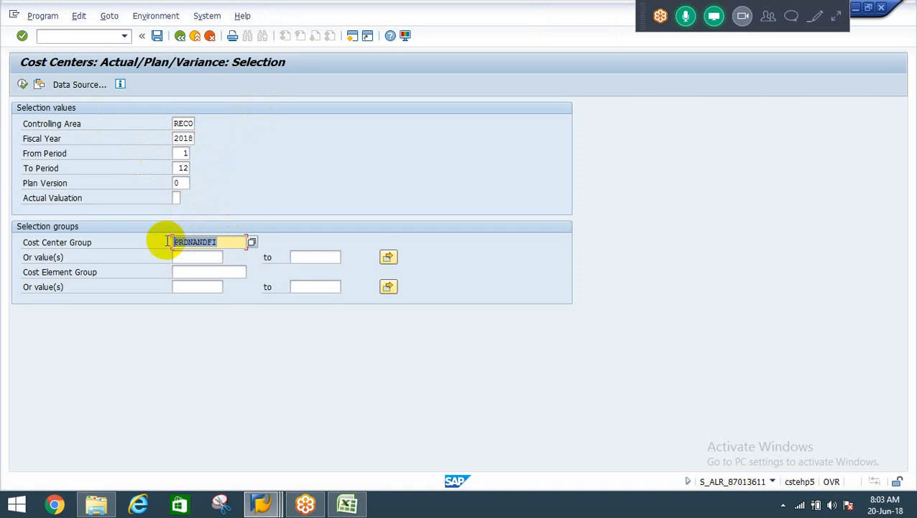
{"action": "key", "text": "Delete"}
{"action": "key", "text": "Tab"}
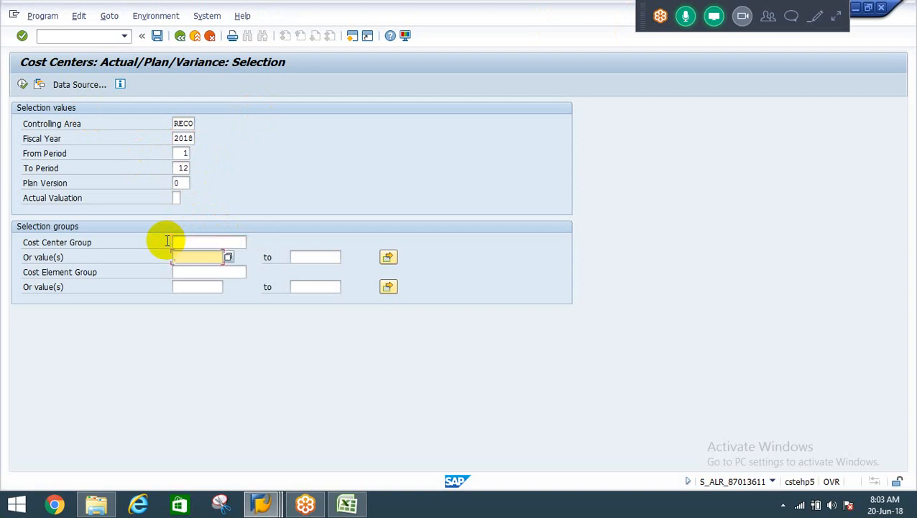
{"action": "key", "text": "Tab"}
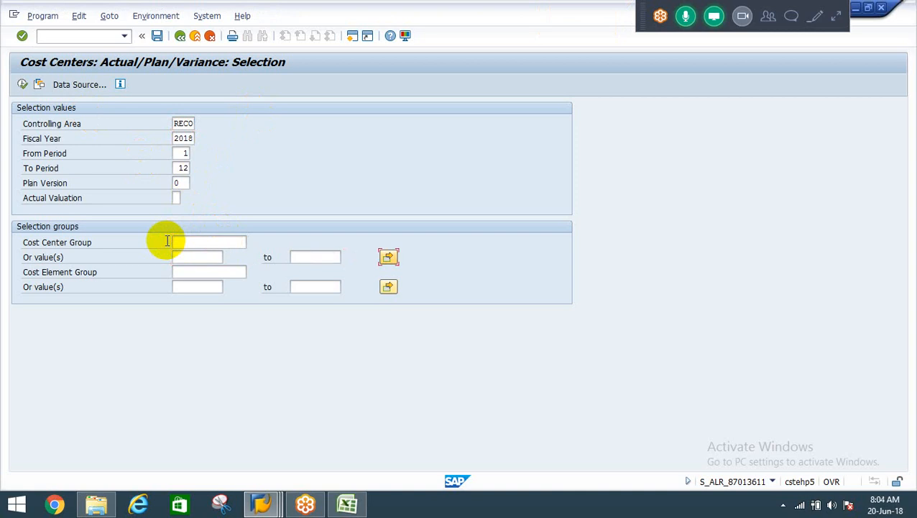
{"action": "key", "text": "shift+Tab"}
{"action": "key", "text": "shift+Tab"}
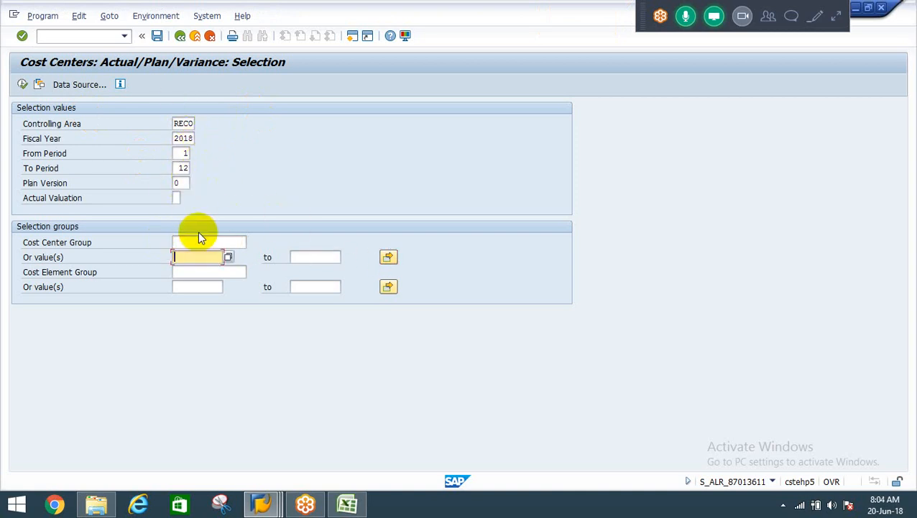
{"action": "key", "text": "Tab"}
Enter ADMIN and FINANCE as single cost center values in the multiple selection and execute the report.
{"action": "left_click", "coordinate": [388, 255]}
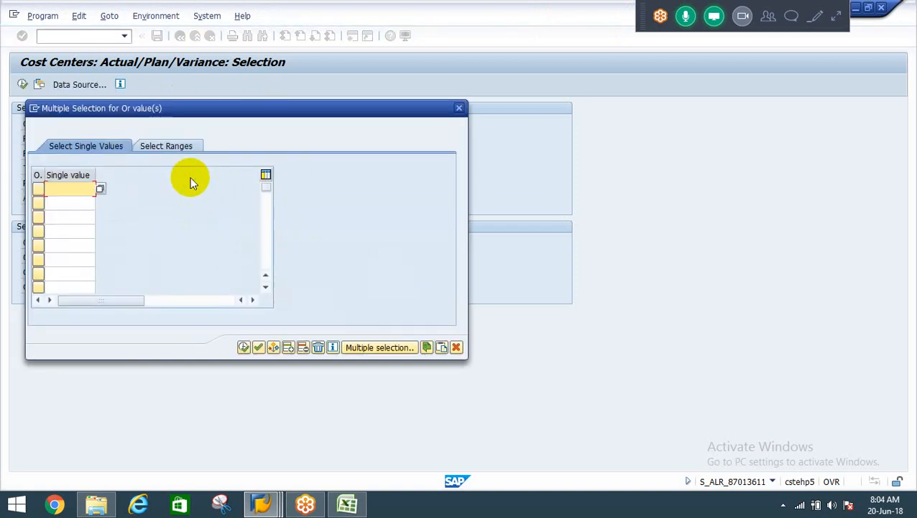
{"action": "type", "text": "ADMIN"}
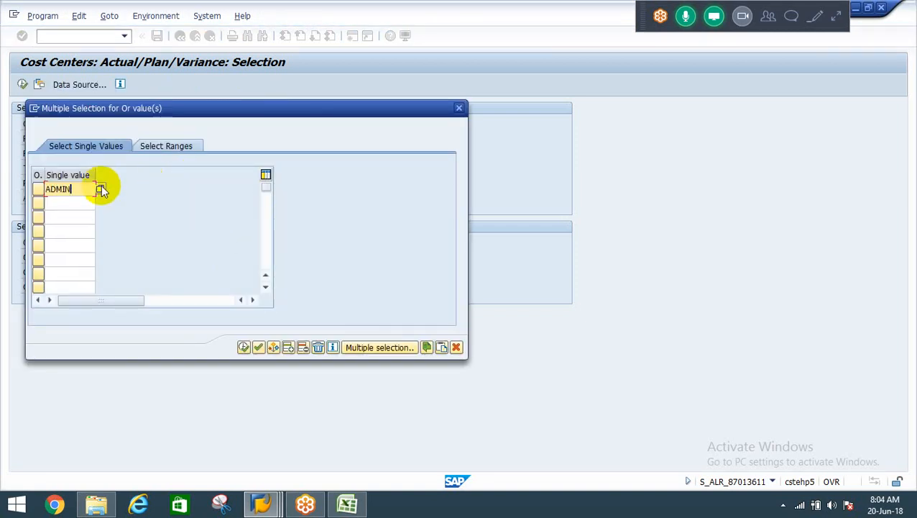
{"action": "key", "text": "Return"}
{"action": "type", "text": "FINANCE"}
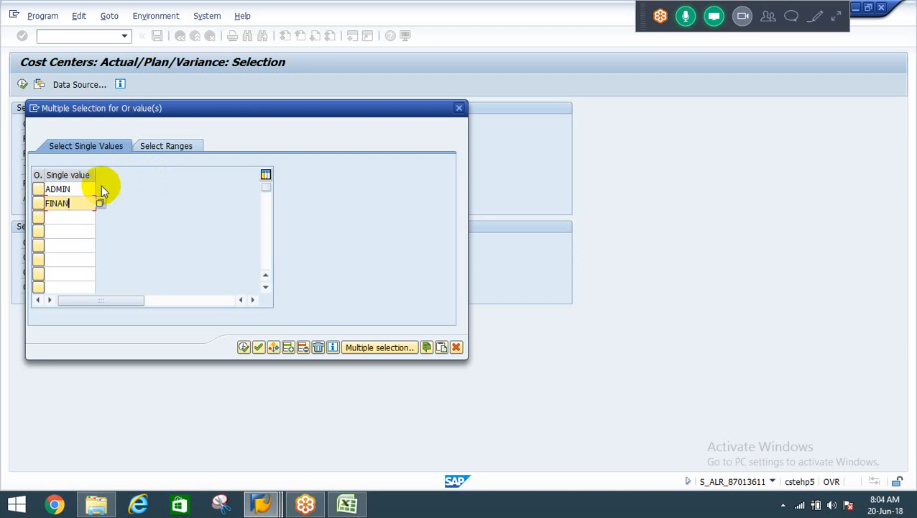
{"action": "left_click", "coordinate": [193, 113]}
{"action": "left_click_drag", "start_coordinate": [192, 112], "coordinate": [493, 124]}
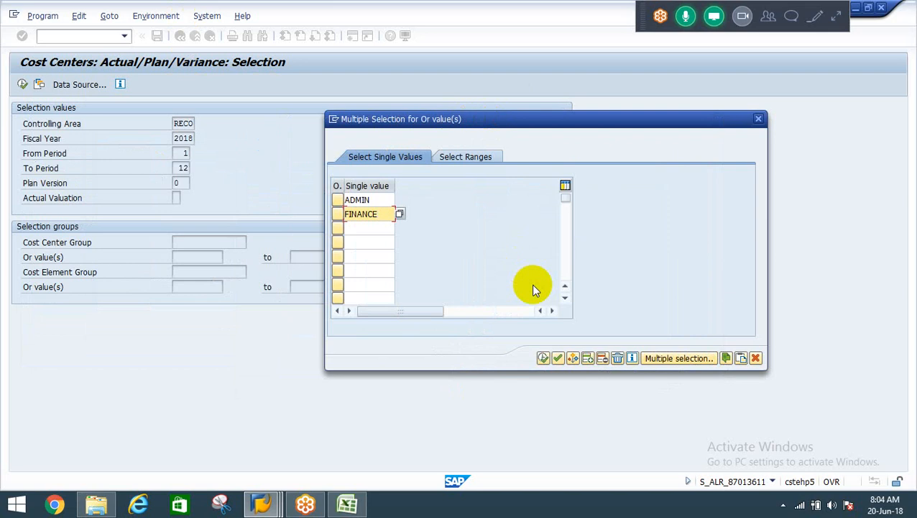
{"action": "left_click", "coordinate": [543, 358]}
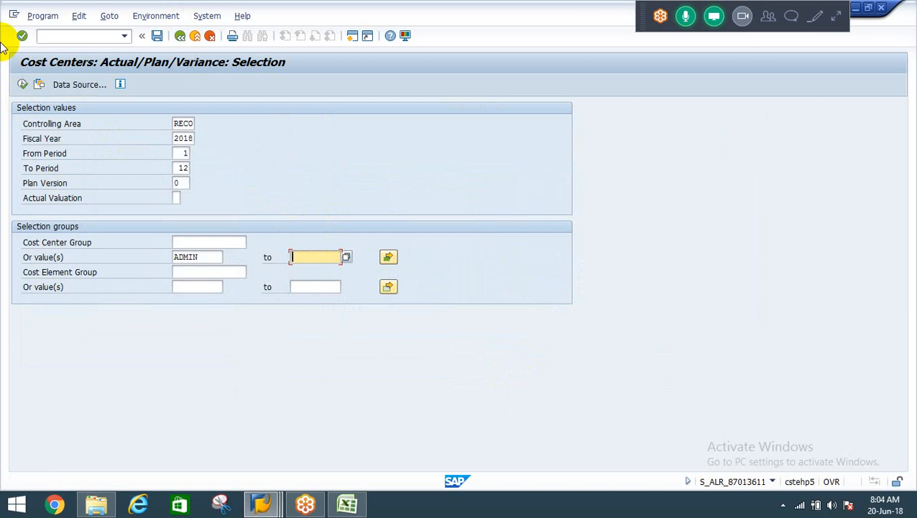
{"action": "left_click", "coordinate": [23, 85]}
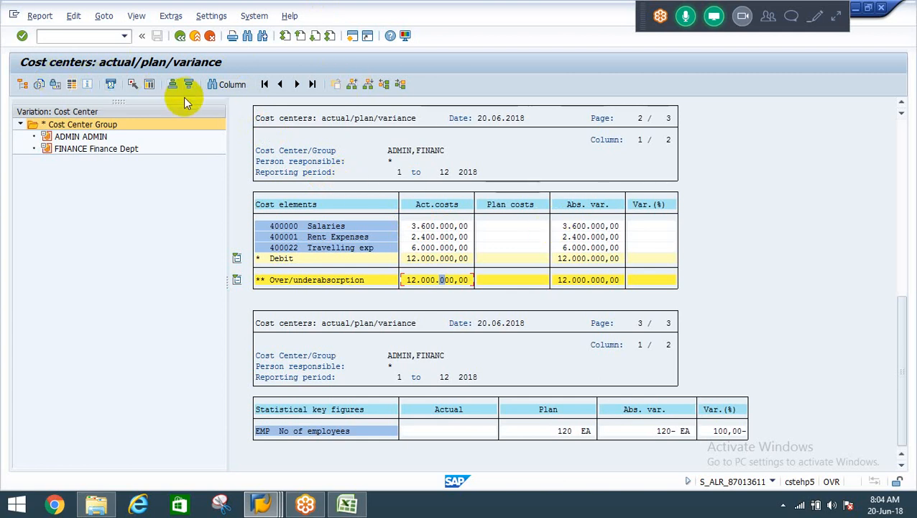
Call up the Cost Centers: Actual Line Items report for the 400000 Salaries cost element and exit the list.
{"action": "left_click", "coordinate": [139, 17]}
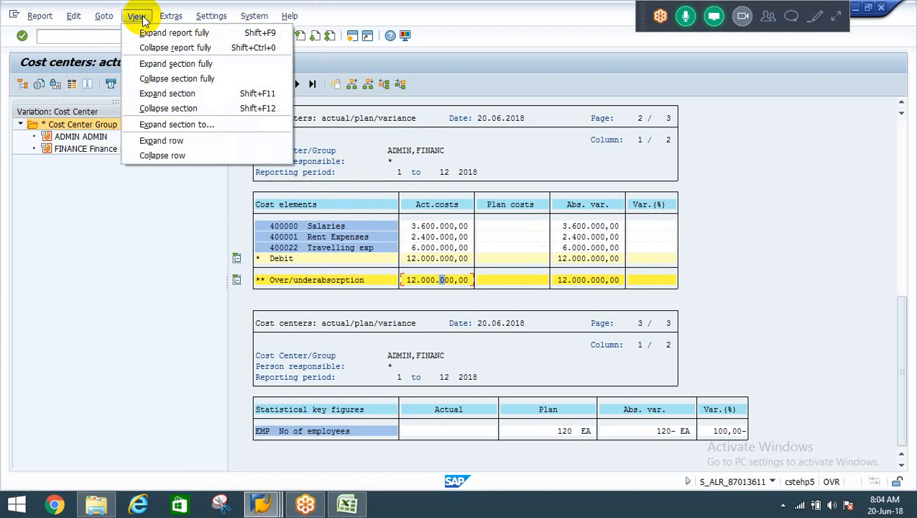
{"action": "left_click", "coordinate": [92, 248]}
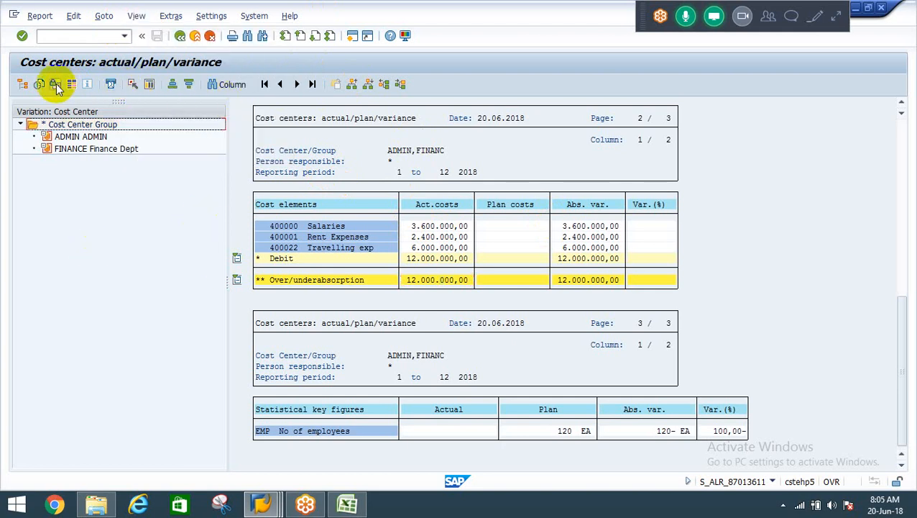
{"action": "right_click", "coordinate": [443, 227]}
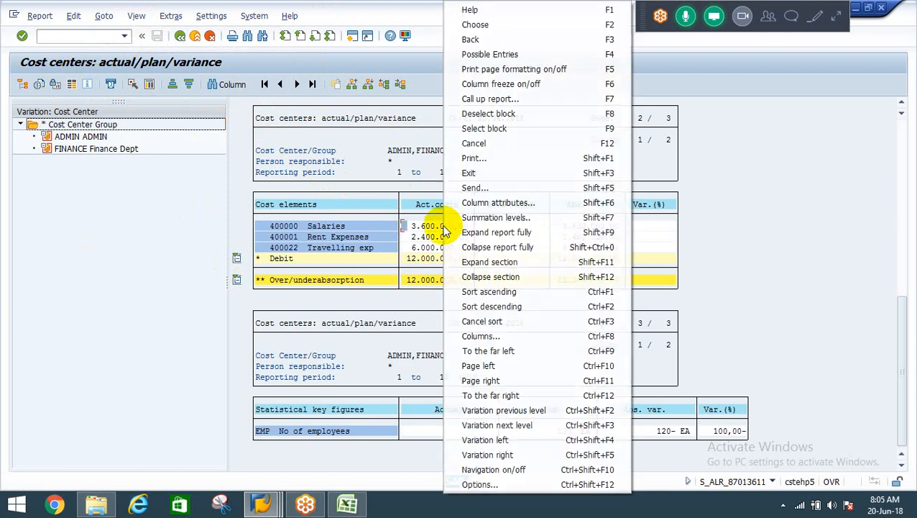
{"action": "left_click", "coordinate": [385, 225]}
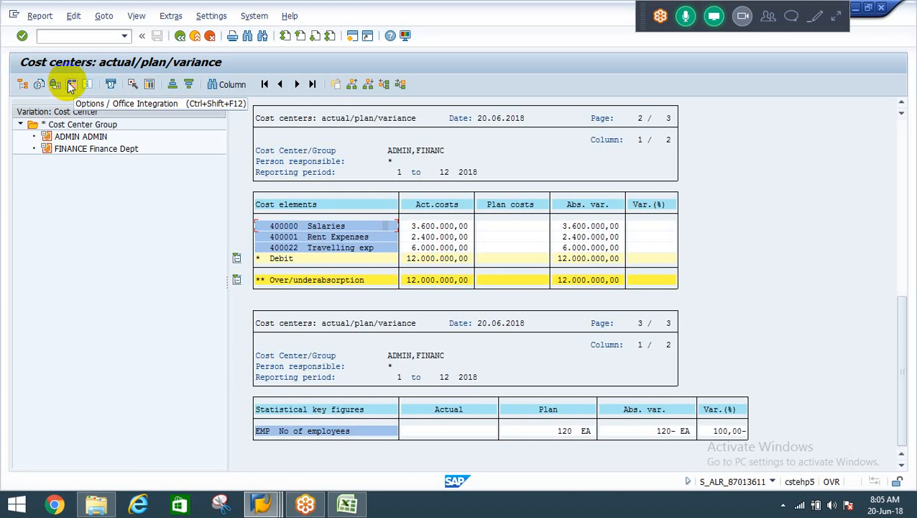
{"action": "left_click", "coordinate": [150, 86]}
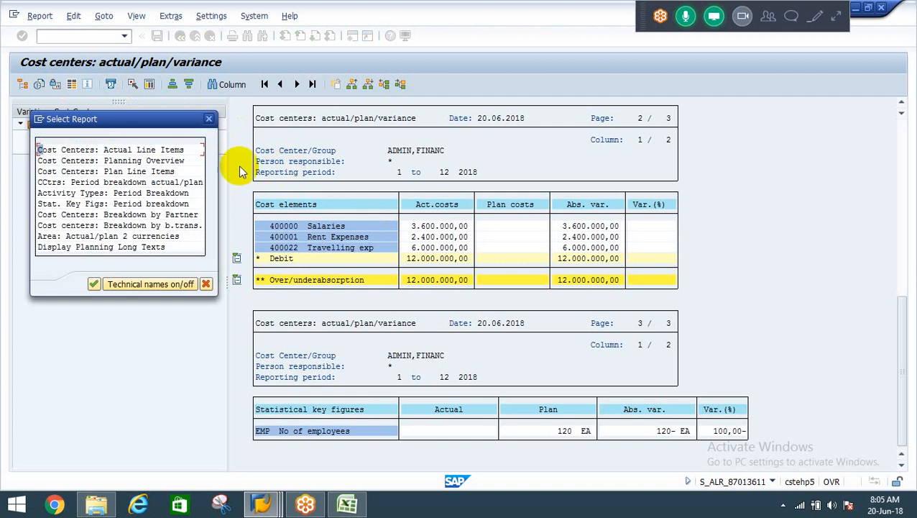
{"action": "double_click", "coordinate": [149, 153]}
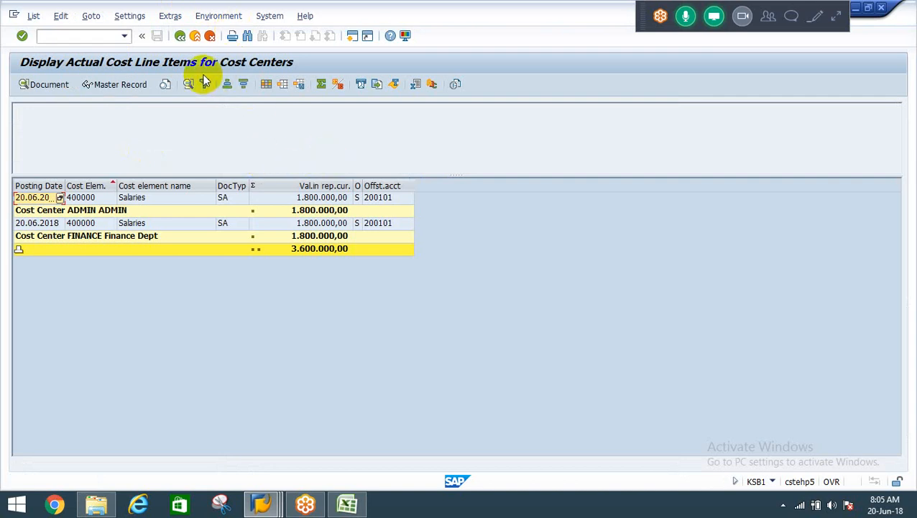
{"action": "left_click", "coordinate": [180, 38]}
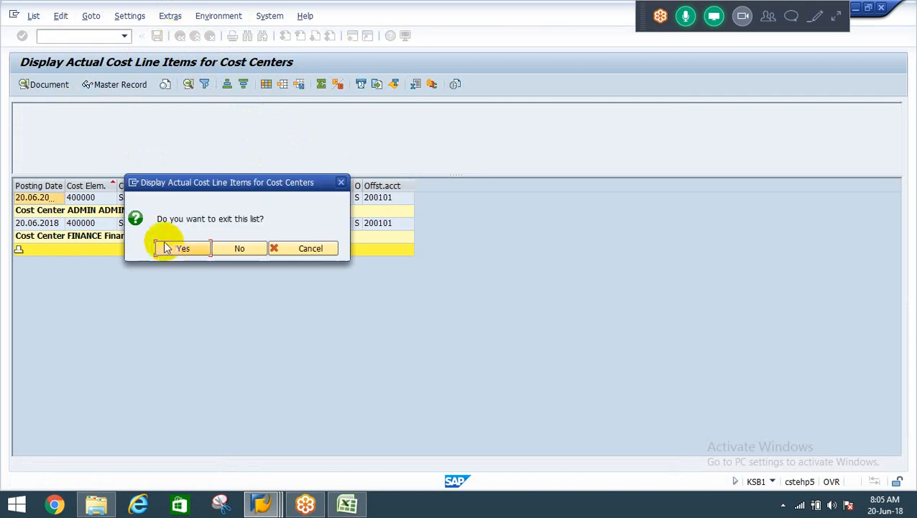
{"action": "left_click", "coordinate": [169, 248]}
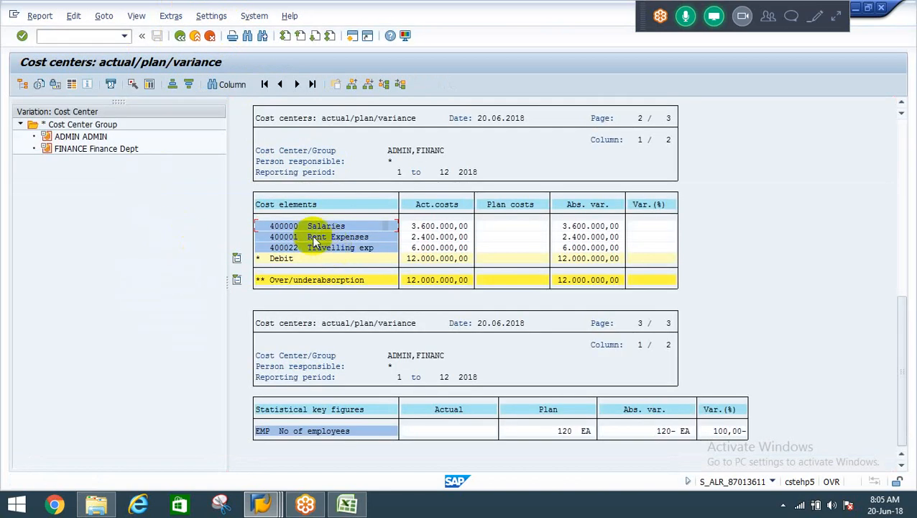
Display the variance report for cost center ADMIN only and look into the report options.
{"action": "left_click", "coordinate": [80, 137]}
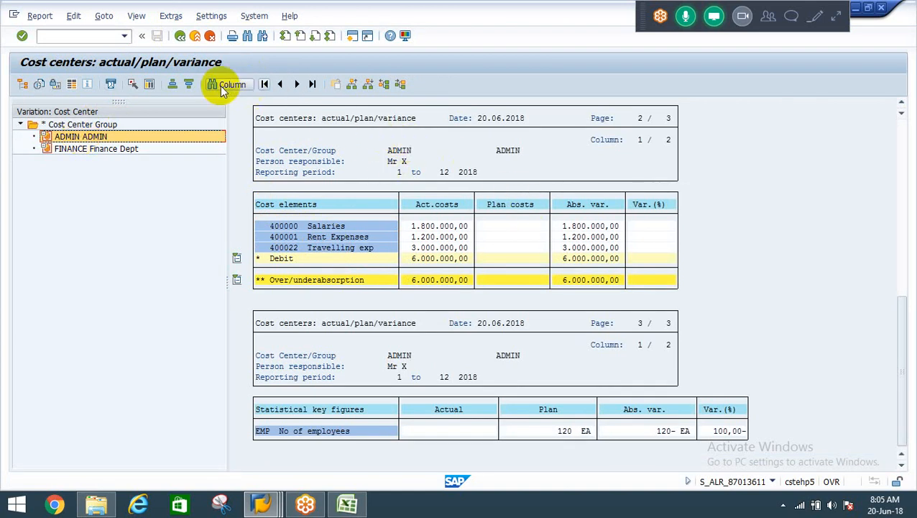
{"action": "left_click", "coordinate": [73, 84]}
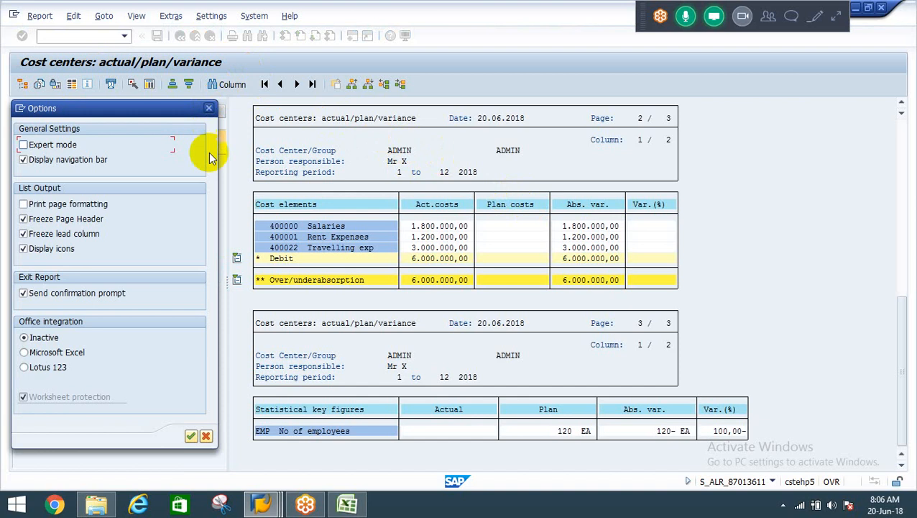
{"action": "left_click", "coordinate": [209, 108]}
{"action": "left_click", "coordinate": [137, 17]}
{"action": "left_click", "coordinate": [169, 19]}
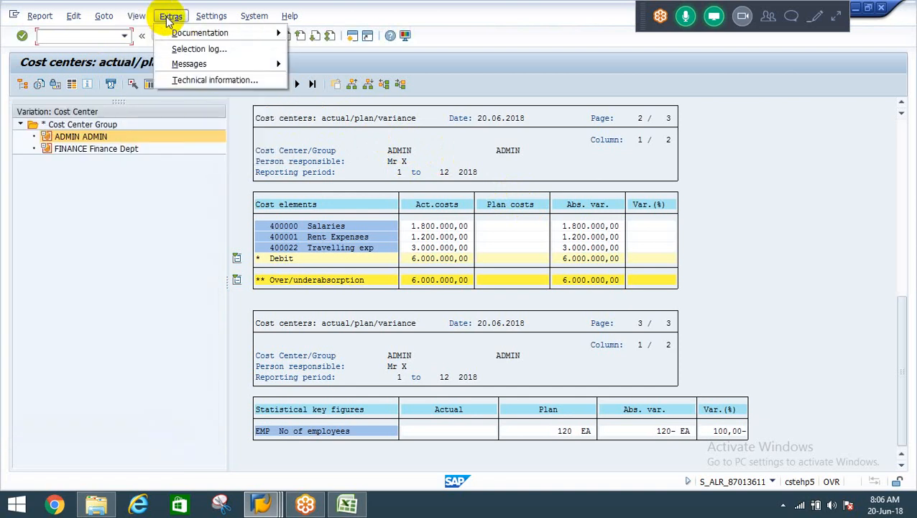
{"action": "left_click", "coordinate": [109, 155]}
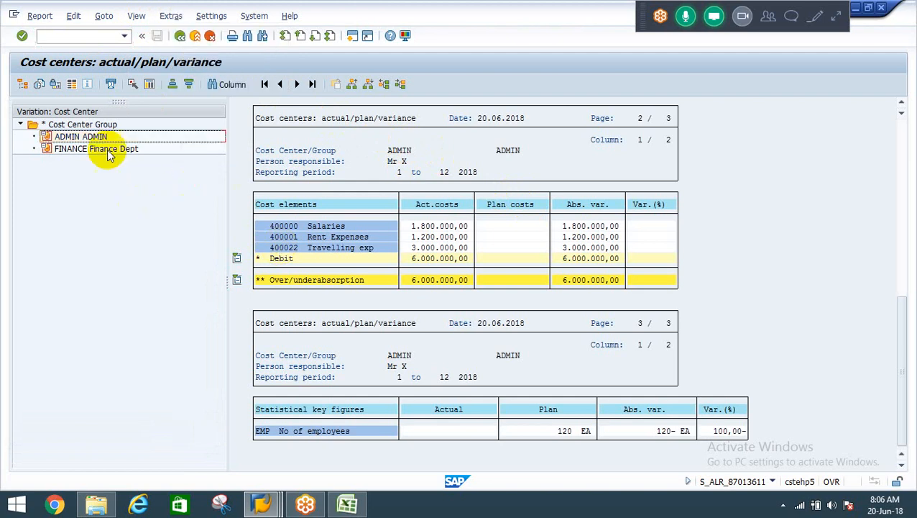
{"action": "left_click", "coordinate": [94, 137]}
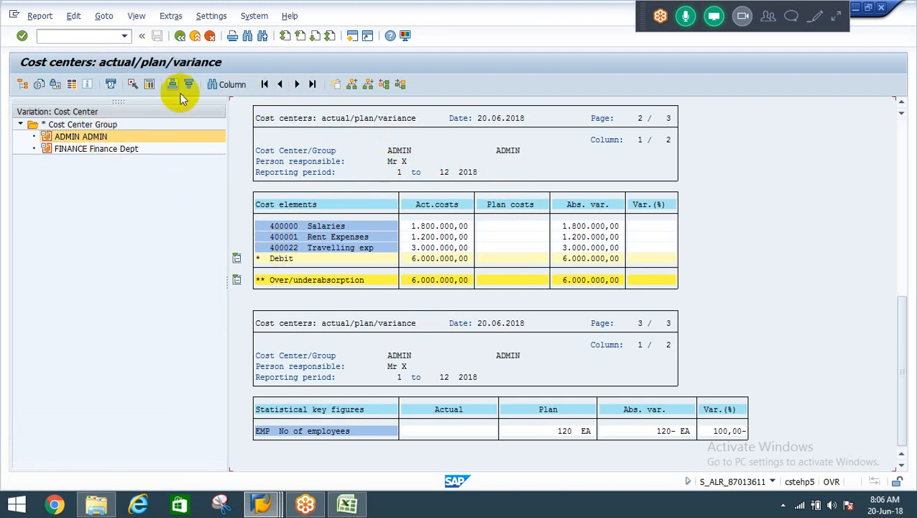
Review the ADMIN report from its selection header down to the cost elements and statistical key figures.
{"action": "left_click", "coordinate": [154, 84]}
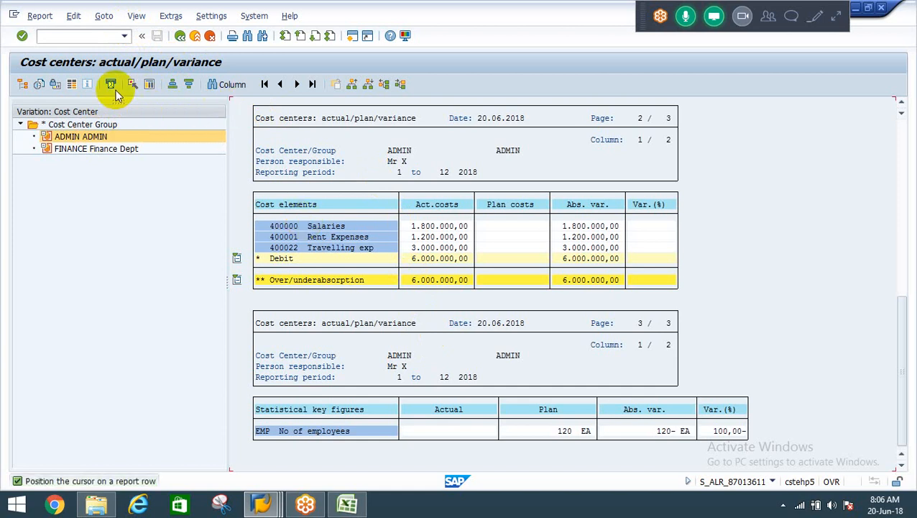
{"action": "left_click", "coordinate": [71, 84]}
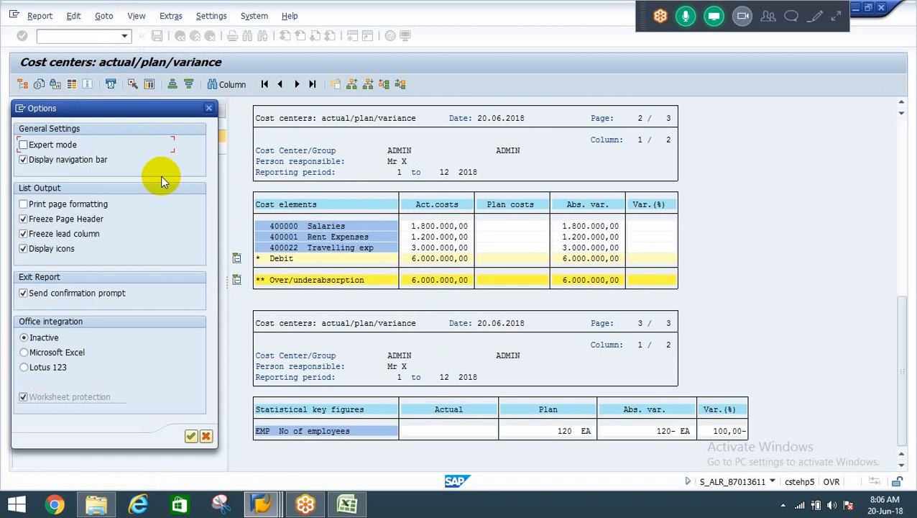
{"action": "left_click", "coordinate": [205, 435]}
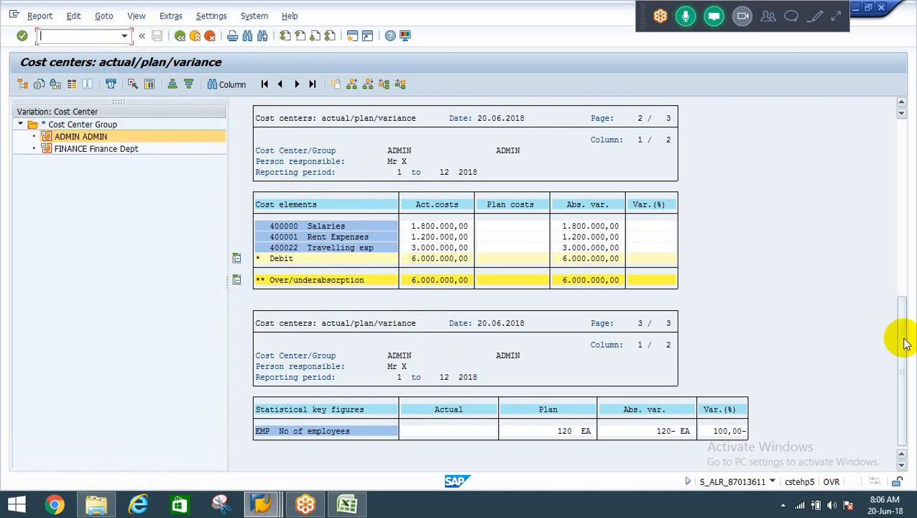
{"action": "left_click_drag", "start_coordinate": [903, 343], "coordinate": [895, 141]}
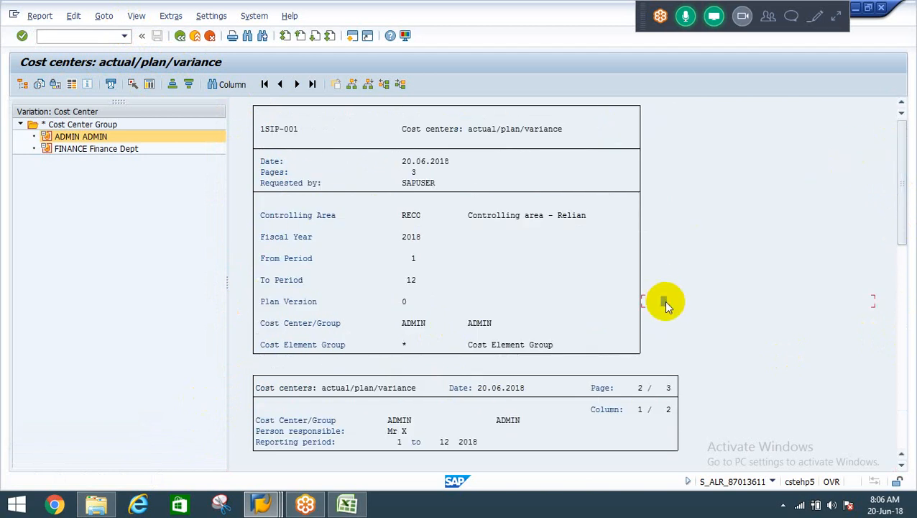
{"action": "scroll", "coordinate": [667, 306], "scroll_direction": "down", "scroll_amount": 5}
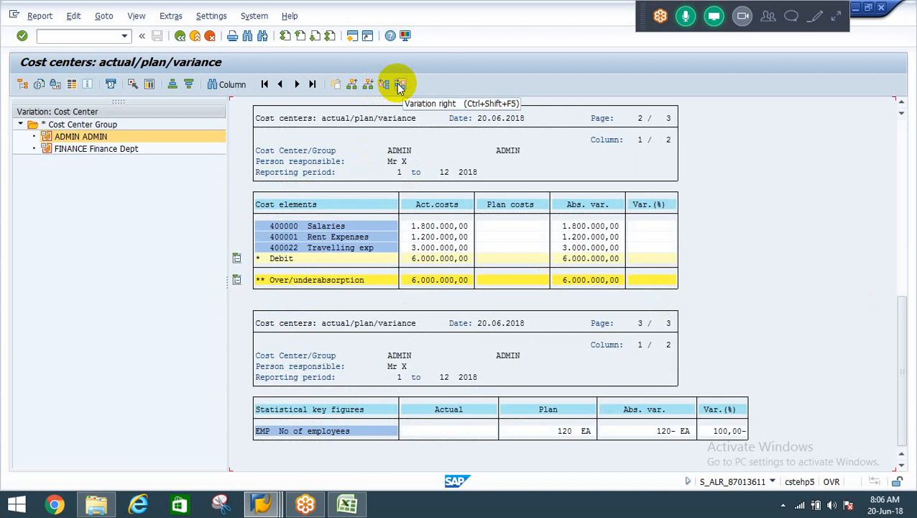
Call up the Area: Actual/plan 2 currencies report for ADMIN's 400000 Salaries cost element.
{"action": "left_click", "coordinate": [150, 84]}
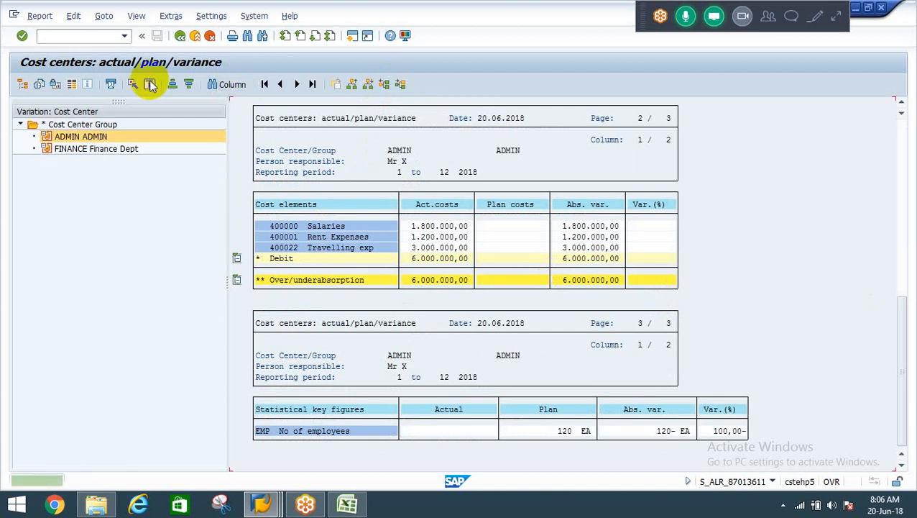
{"action": "left_click", "coordinate": [337, 227]}
{"action": "right_click", "coordinate": [336, 228]}
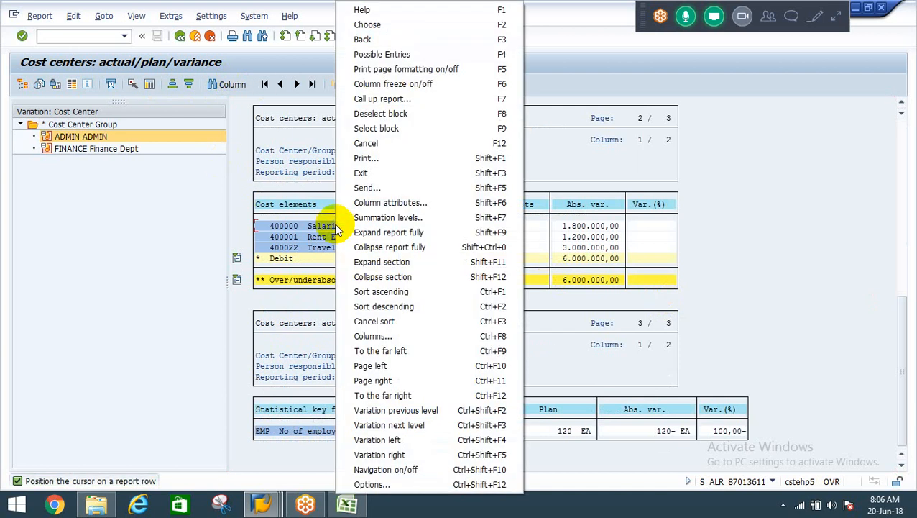
{"action": "left_click", "coordinate": [310, 227]}
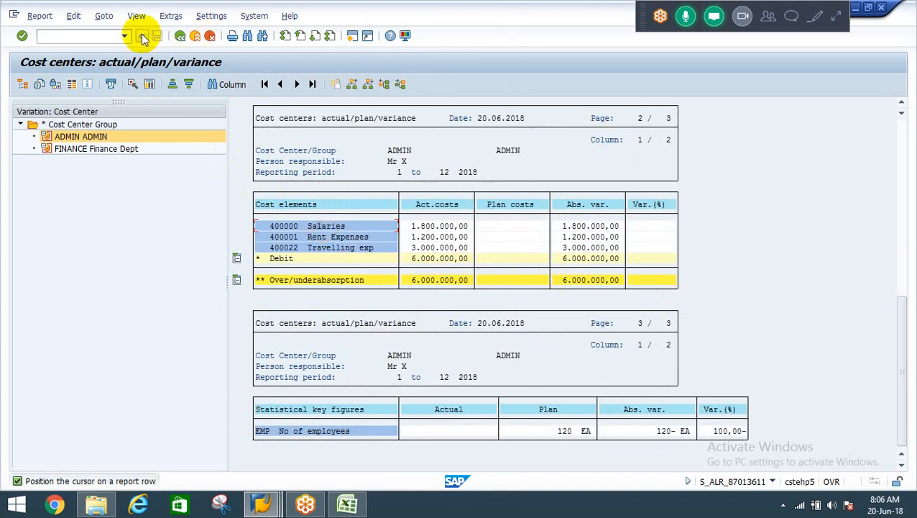
{"action": "left_click", "coordinate": [71, 84]}
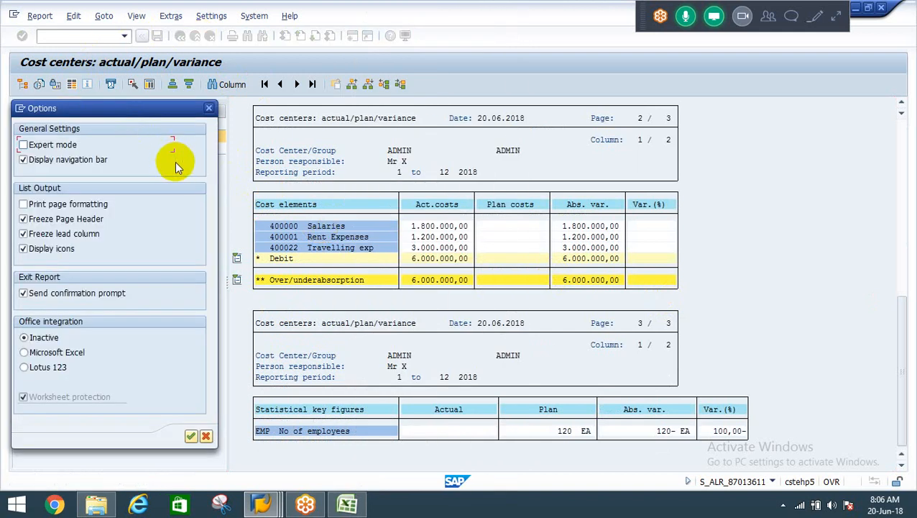
{"action": "left_click", "coordinate": [209, 108]}
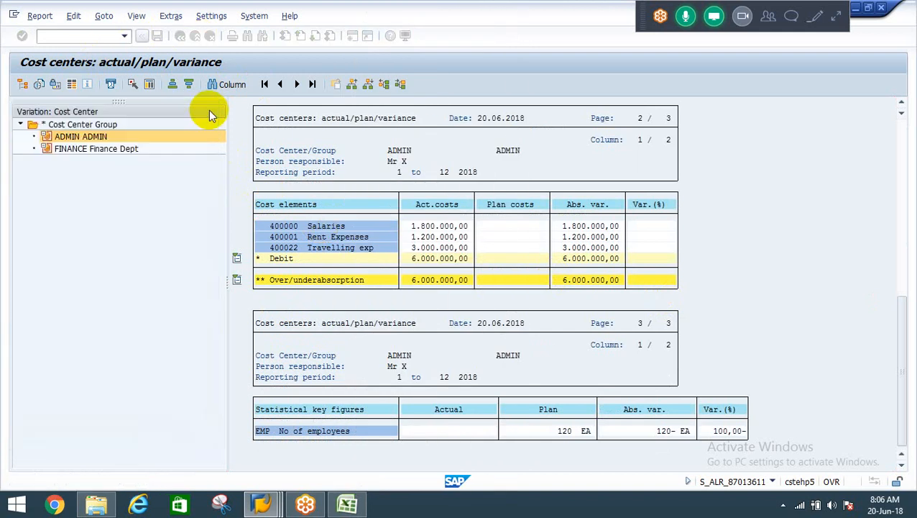
{"action": "left_click", "coordinate": [150, 84]}
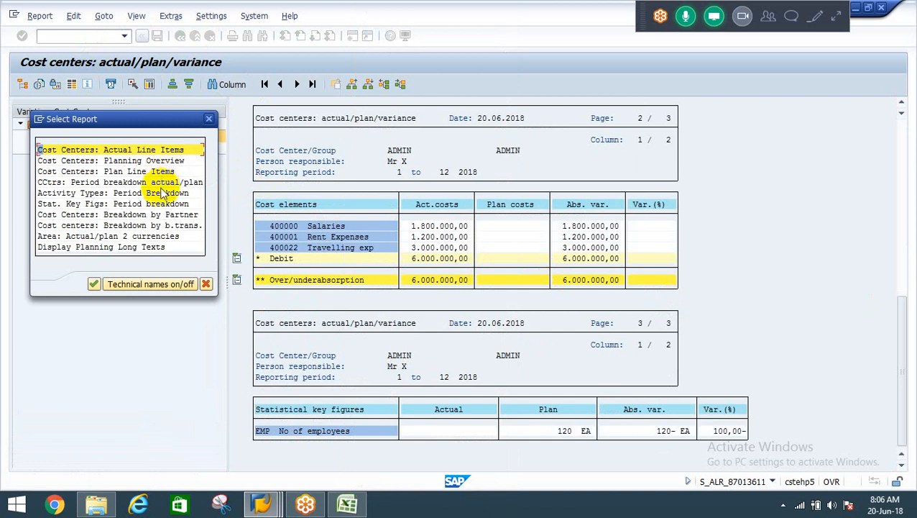
{"action": "double_click", "coordinate": [137, 237]}
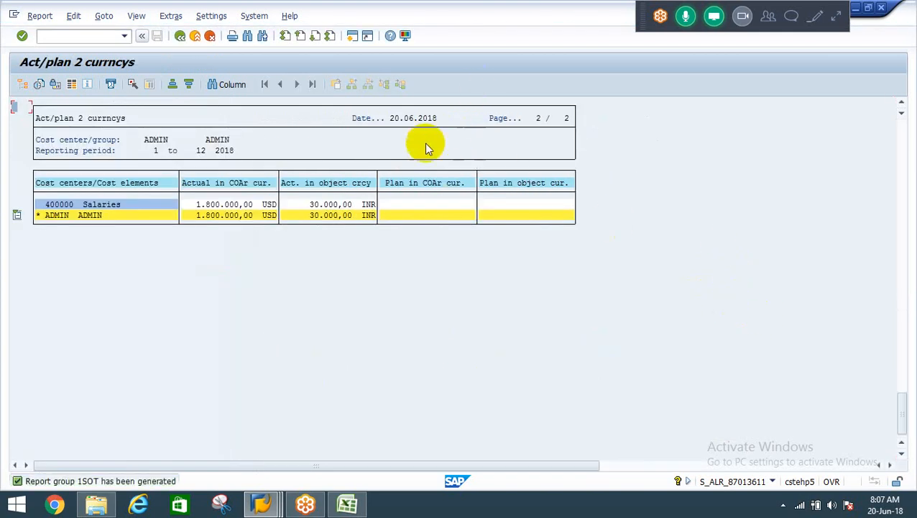
Compare the Salaries actuals in object currency and controlling area currency, and return to the variance report.
{"action": "left_click", "coordinate": [341, 204]}
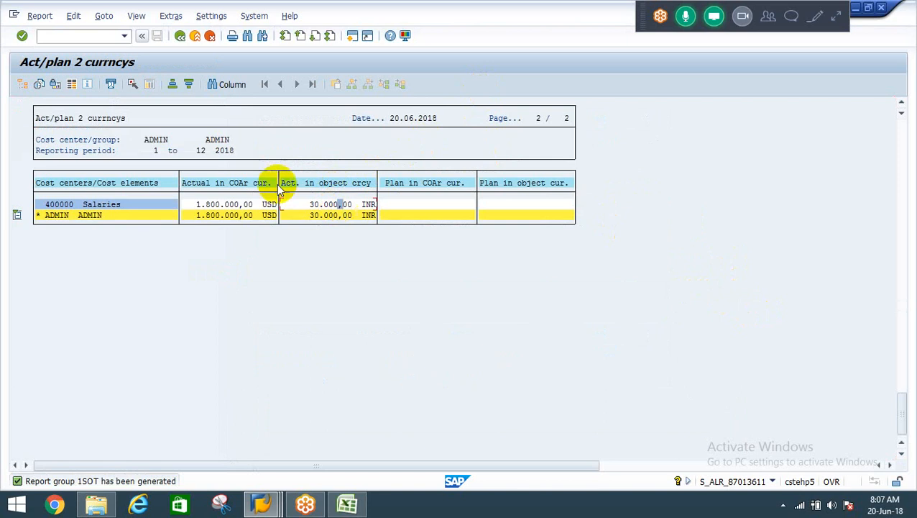
{"action": "left_click", "coordinate": [225, 206]}
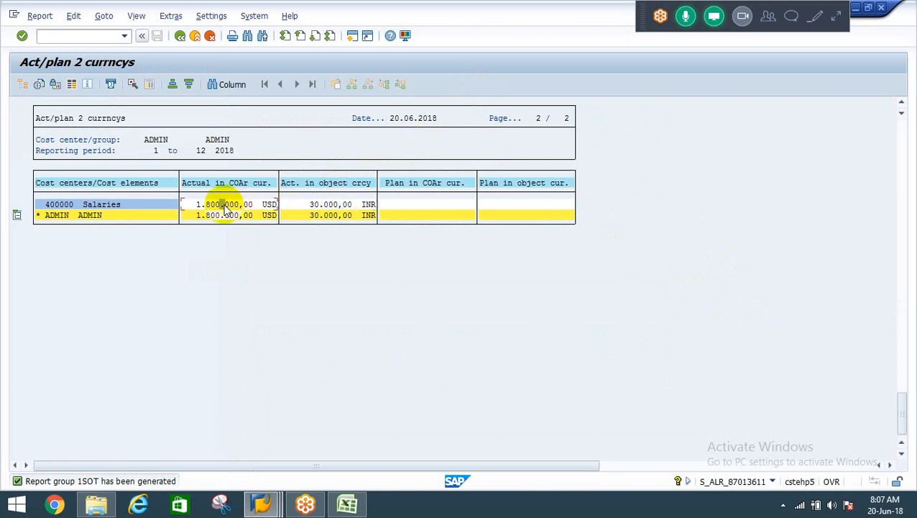
{"action": "left_click", "coordinate": [180, 36]}
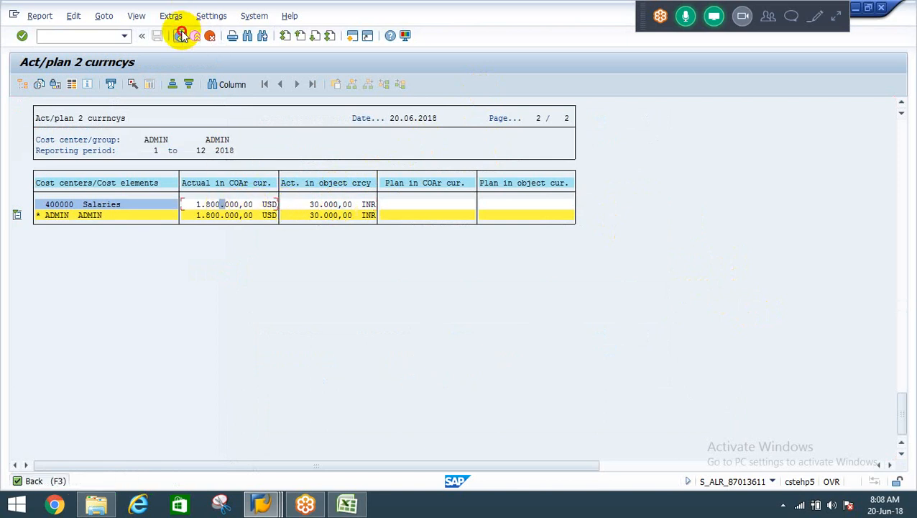
{"action": "left_click", "coordinate": [80, 175]}
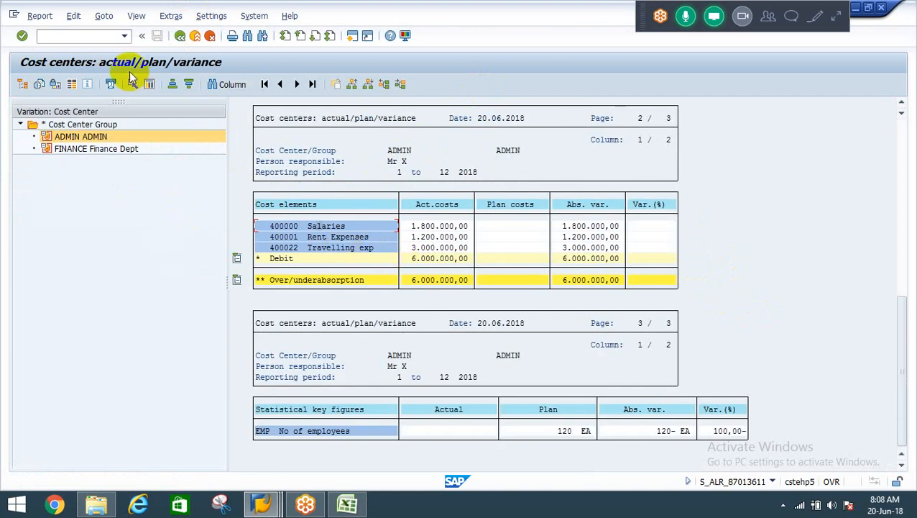
{"action": "left_click", "coordinate": [107, 19]}
{"action": "mouse_move", "coordinate": [135, 21]}
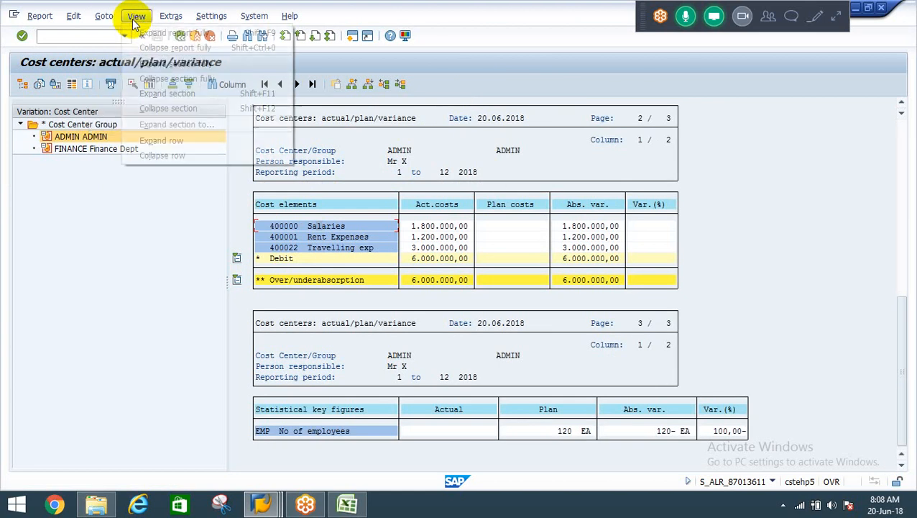
{"action": "mouse_move", "coordinate": [171, 19]}
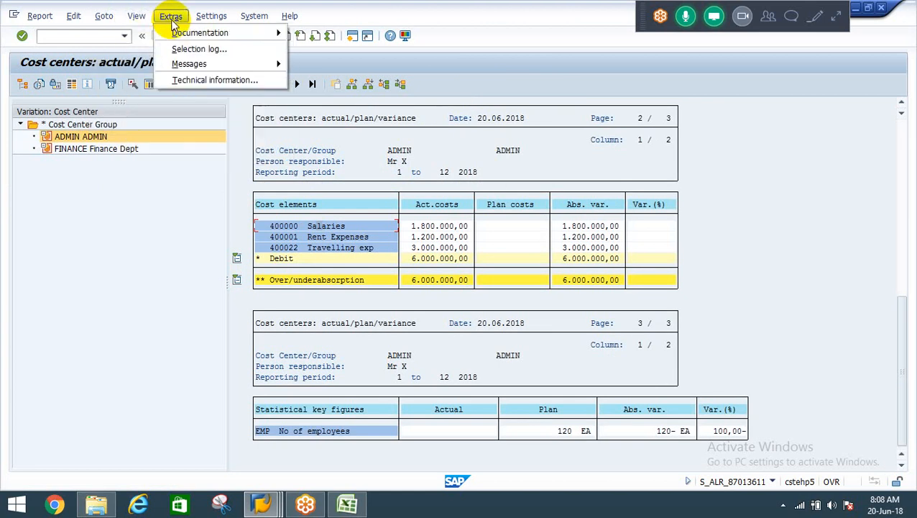
{"action": "mouse_move", "coordinate": [206, 21]}
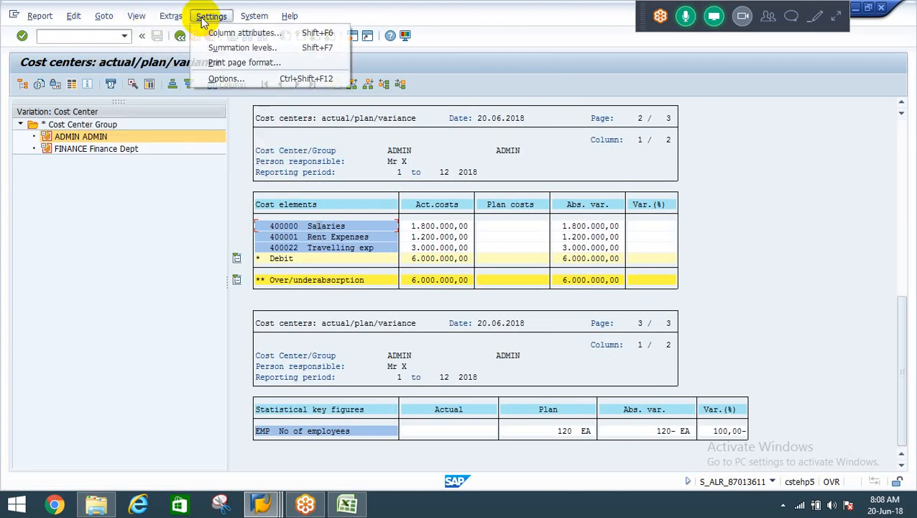
{"action": "left_click", "coordinate": [154, 227]}
{"action": "left_click", "coordinate": [273, 166]}
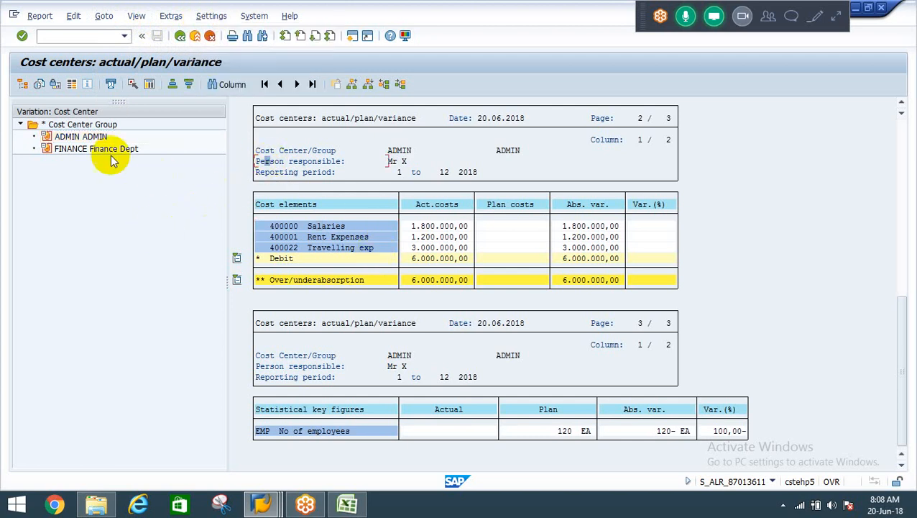
{"action": "left_click", "coordinate": [146, 85]}
{"action": "left_click", "coordinate": [146, 85]}
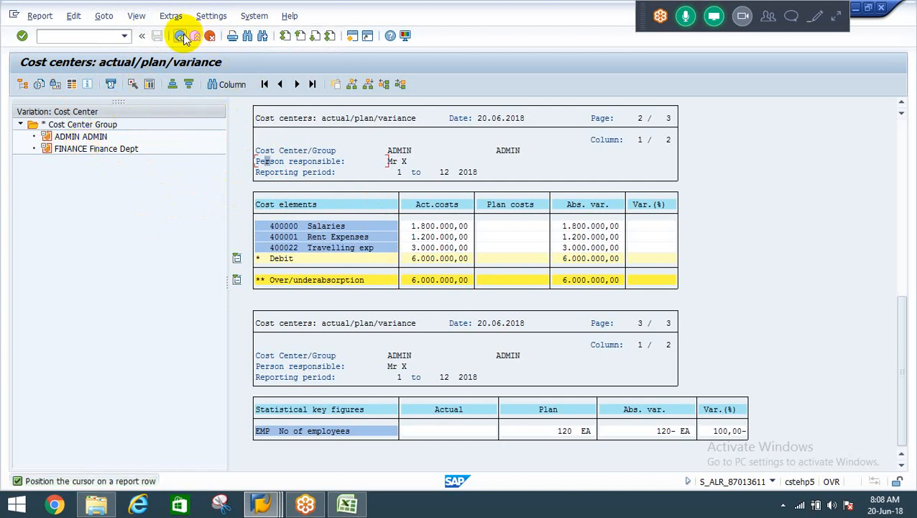
{"action": "left_click", "coordinate": [517, 247]}
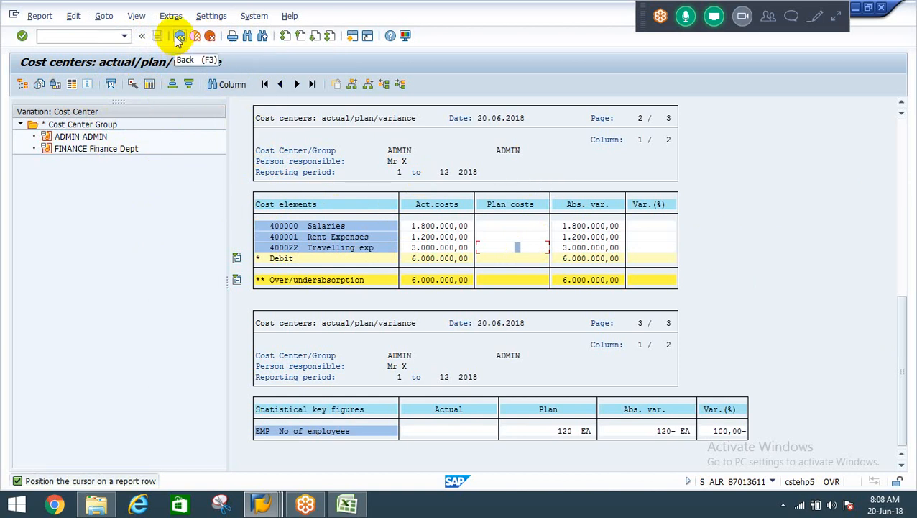
Review ADMIN's actual costs for Salaries, Rent Expenses and Travelling exp, and compare them with the FINANCE cost center's report.
{"action": "left_click", "coordinate": [304, 248]}
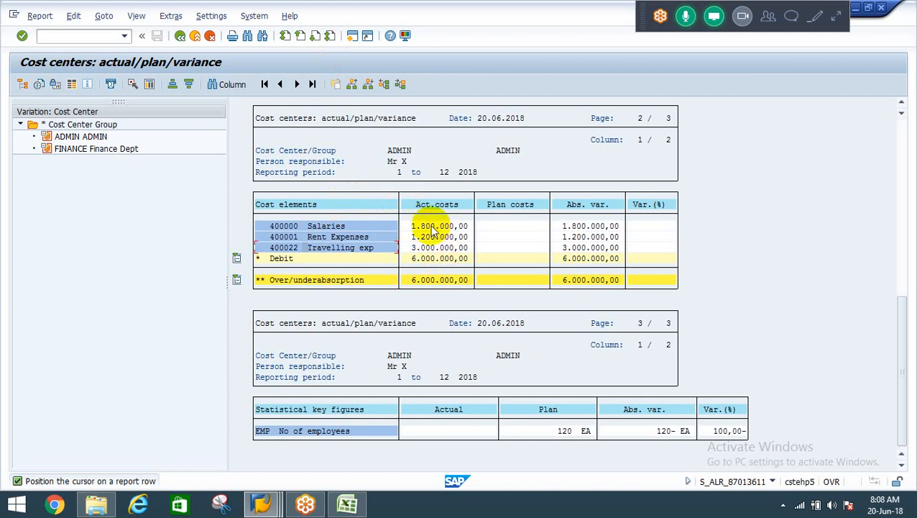
{"action": "left_click", "coordinate": [420, 228]}
{"action": "left_click", "coordinate": [426, 237]}
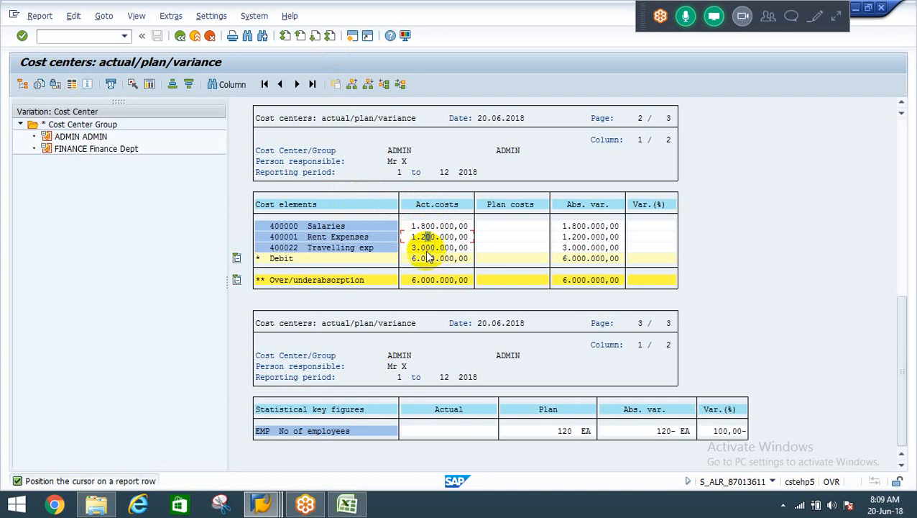
{"action": "left_click", "coordinate": [426, 247]}
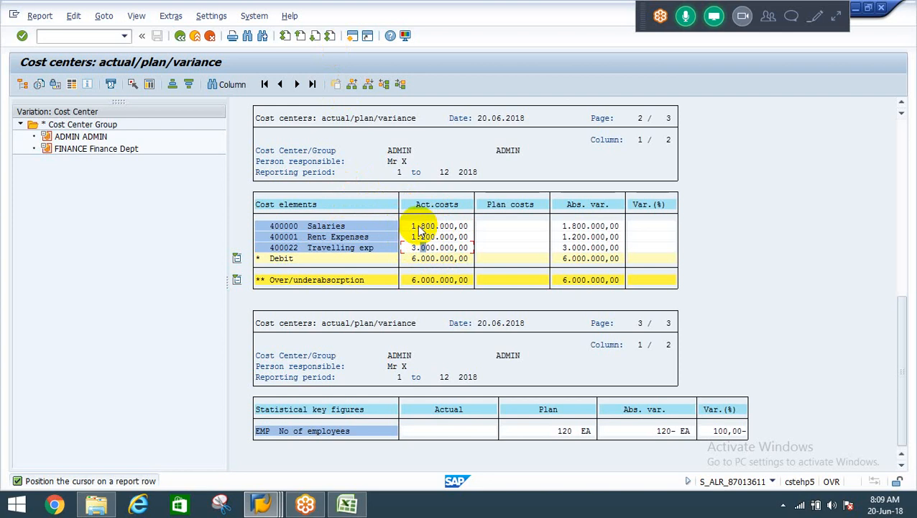
{"action": "left_click", "coordinate": [179, 37]}
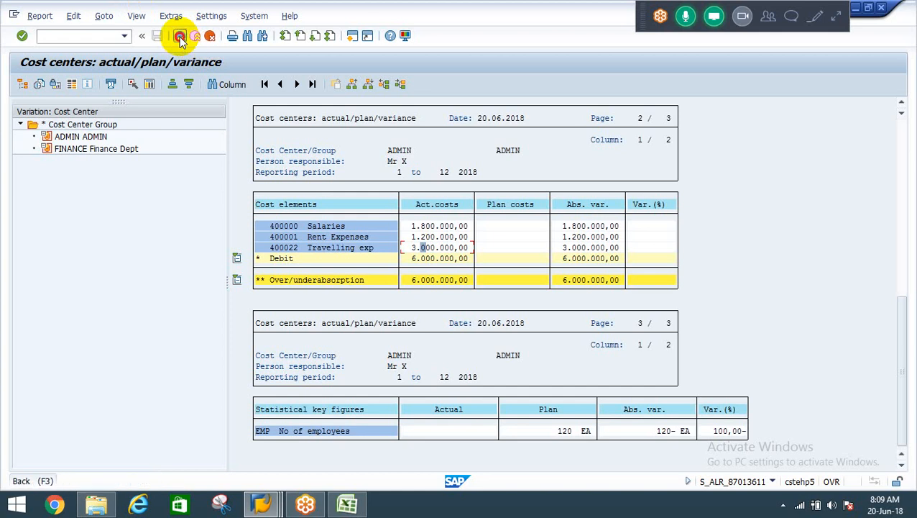
{"action": "left_click", "coordinate": [80, 138]}
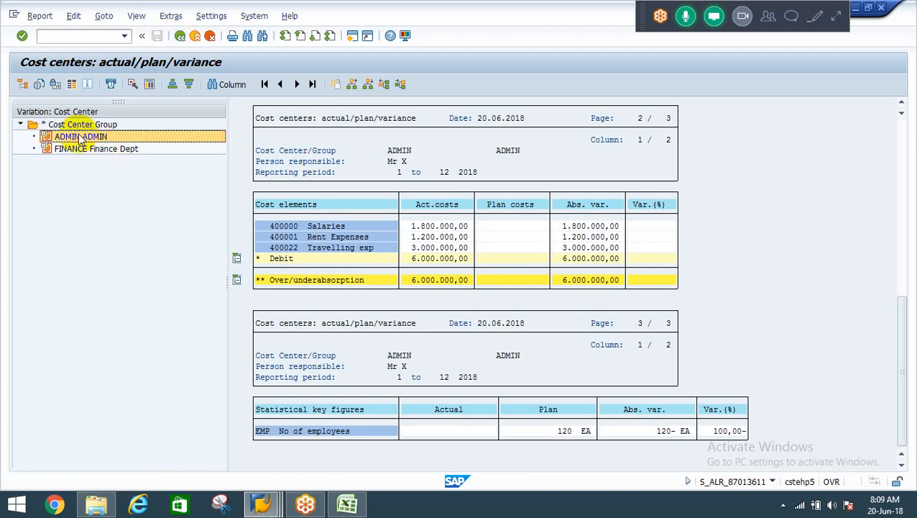
{"action": "left_click", "coordinate": [69, 149]}
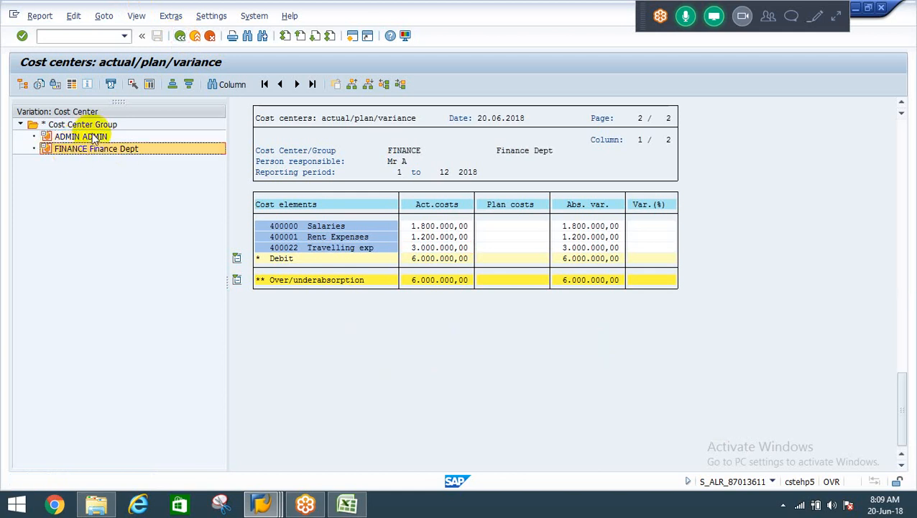
Exit the variance report and its selection screen to return to SAP Easy Access.
{"action": "left_click", "coordinate": [180, 36]}
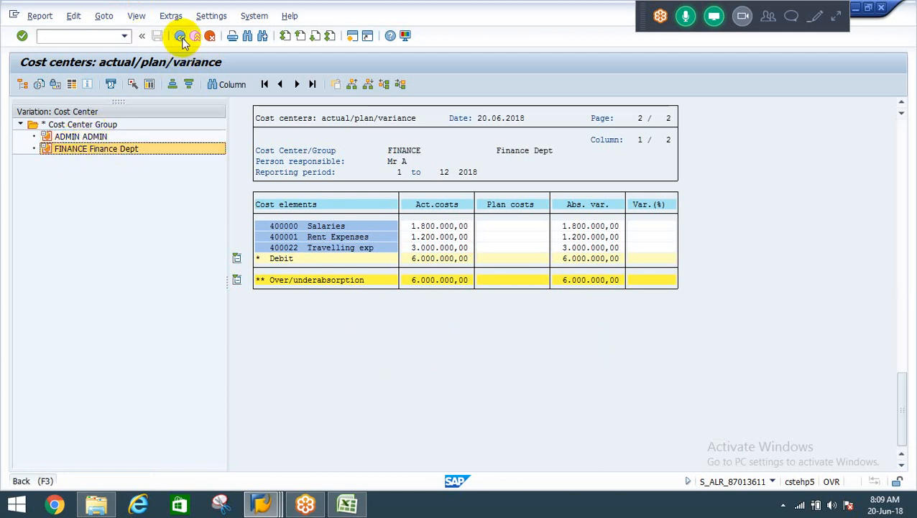
{"action": "left_click", "coordinate": [80, 173]}
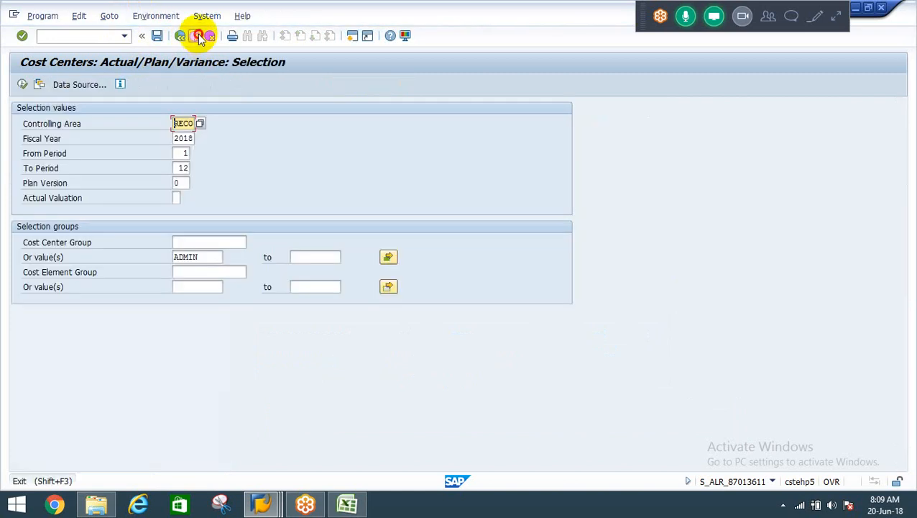
{"action": "left_click", "coordinate": [196, 36]}
Expand the Accounting folder down to Cost Center Accounting under Controlling.
{"action": "left_click", "coordinate": [62, 183]}
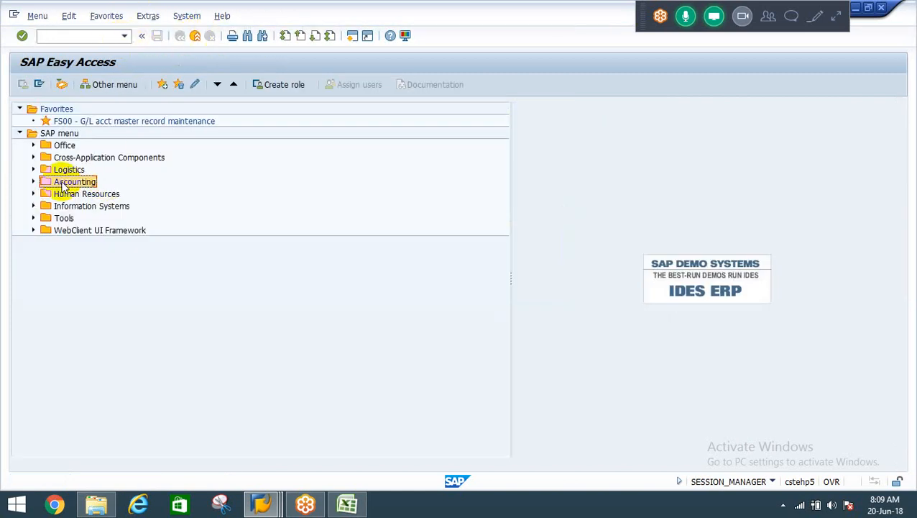
{"action": "double_click", "coordinate": [63, 182]}
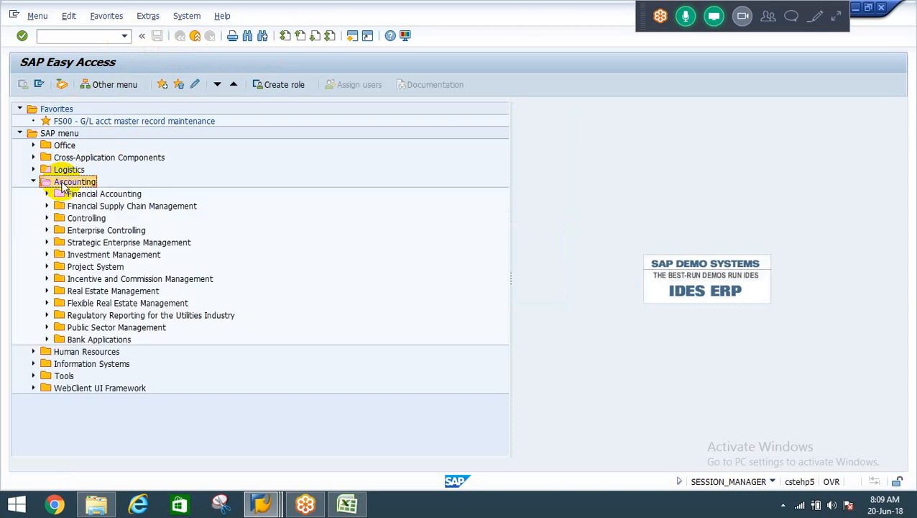
{"action": "key", "text": "Down"}
{"action": "key", "text": "Down"}
{"action": "key", "text": "Down"}
{"action": "key", "text": "Return"}
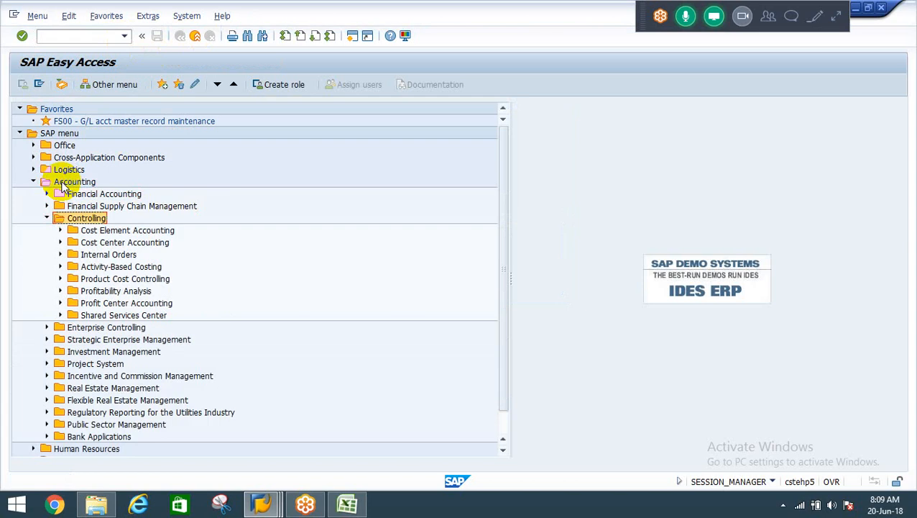
{"action": "key", "text": "Down"}
{"action": "key", "text": "Down"}
{"action": "key", "text": "Return"}
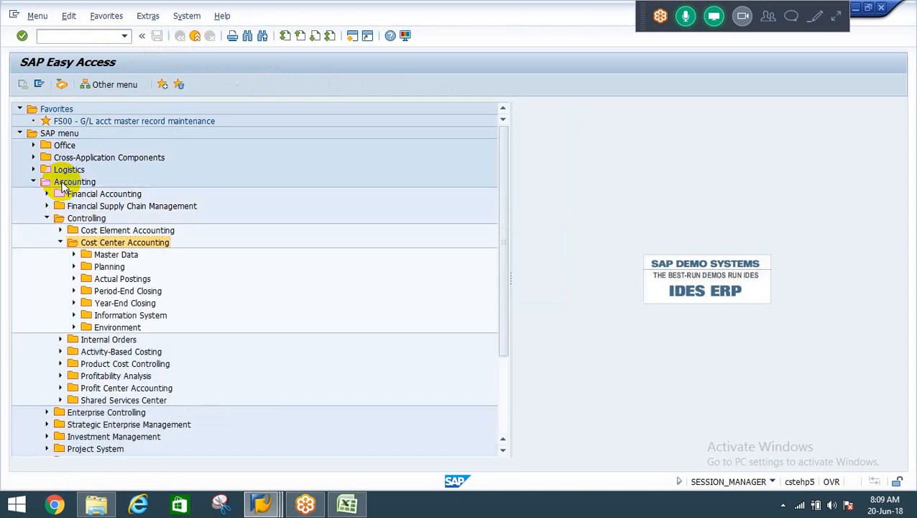
Expand Period-End Closing within Cost Center Accounting and go to its Single Functions folder.
{"action": "key", "text": "Down"}
{"action": "key", "text": "Down"}
{"action": "key", "text": "Down"}
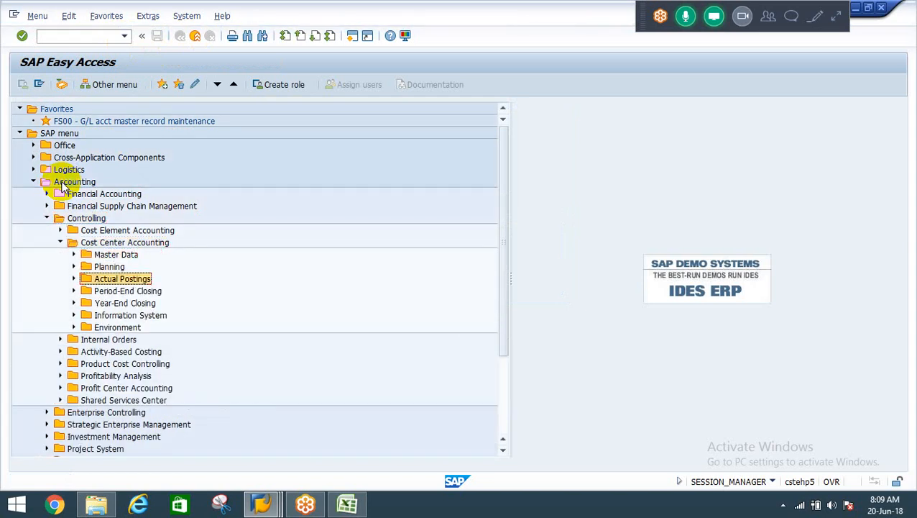
{"action": "key", "text": "Return"}
{"action": "key", "text": "Return"}
{"action": "key", "text": "Down"}
Expand Single Functions and its Allocations folder, and select the KSV5 - Distribution transaction.
{"action": "key", "text": "Return"}
{"action": "key", "text": "Down"}
{"action": "key", "text": "Down"}
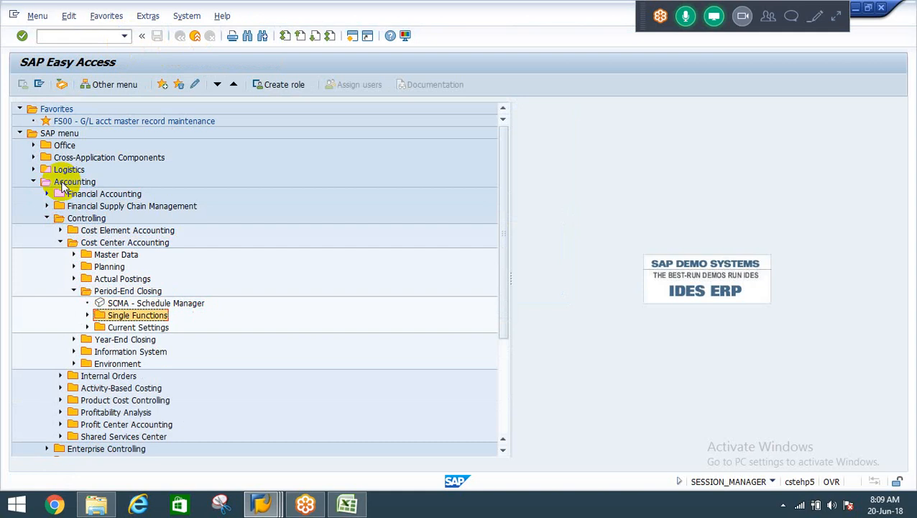
{"action": "key", "text": "Return"}
{"action": "key", "text": "Down"}
{"action": "key", "text": "Down"}
{"action": "key", "text": "Down"}
{"action": "key", "text": "Down"}
{"action": "key", "text": "Down"}
{"action": "key", "text": "Down"}
{"action": "key", "text": "Down"}
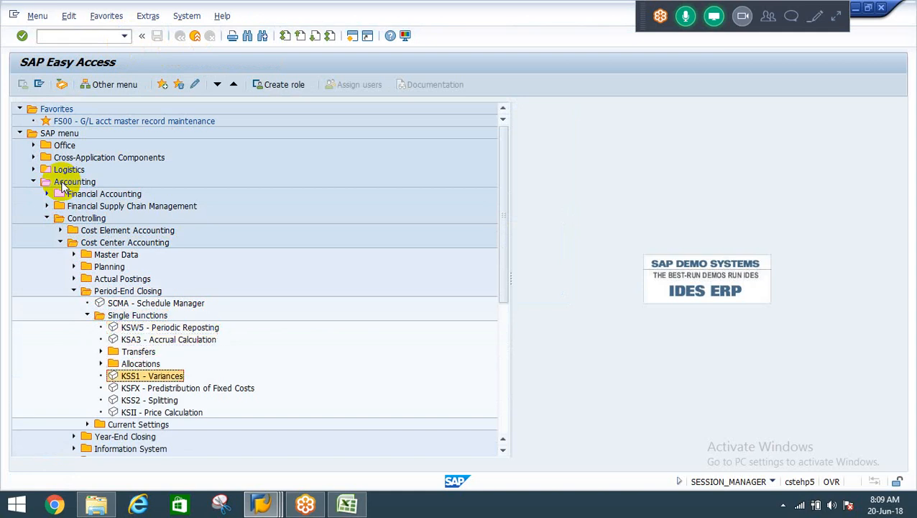
{"action": "key", "text": "Up"}
{"action": "key", "text": "Up"}
{"action": "key", "text": "Up"}
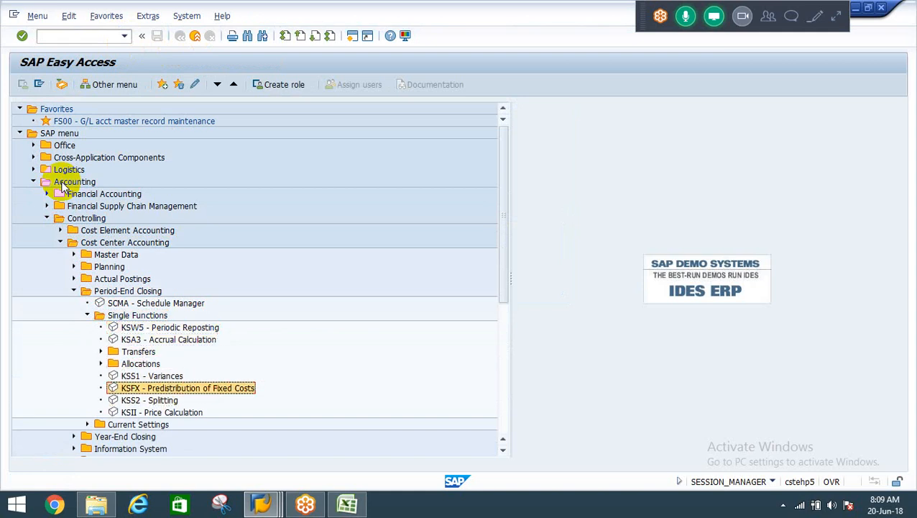
{"action": "key", "text": "Return"}
{"action": "key", "text": "Down"}
{"action": "key", "text": "Down"}
{"action": "key", "text": "Down"}
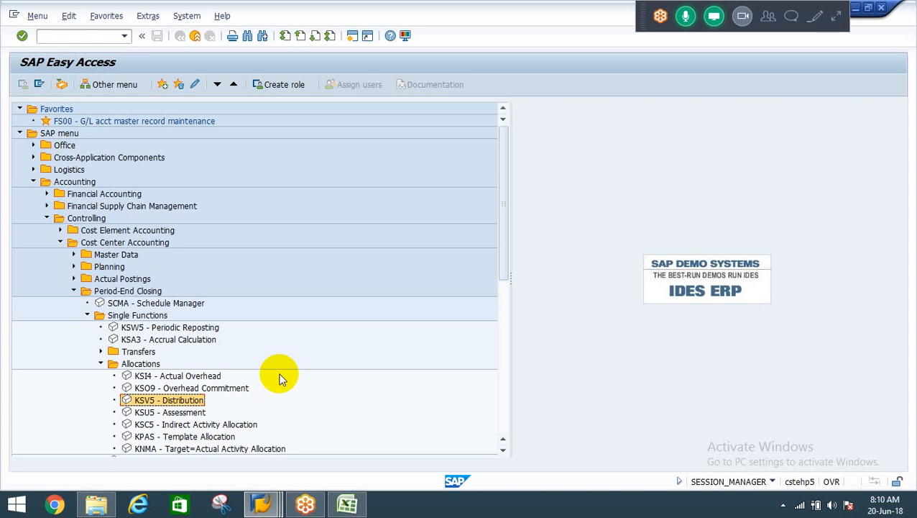
Open the history of previously entered transaction codes.
{"action": "left_click", "coordinate": [124, 38]}
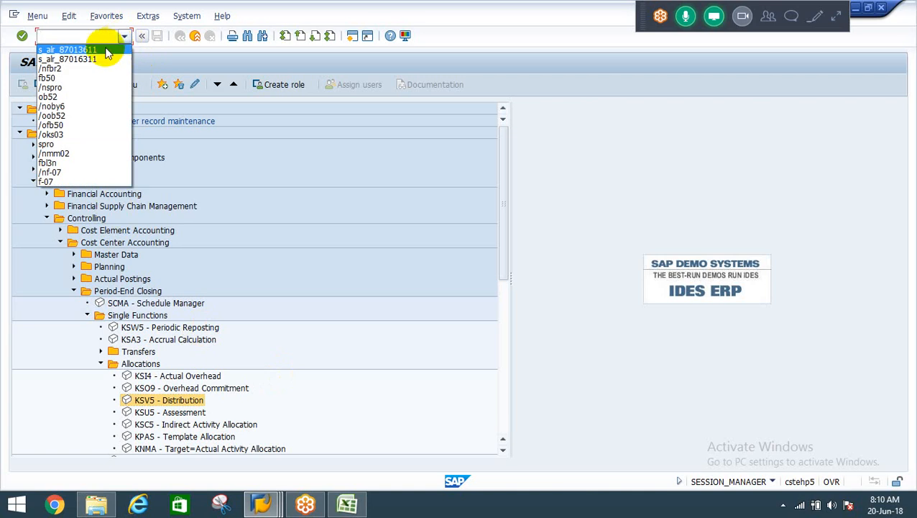